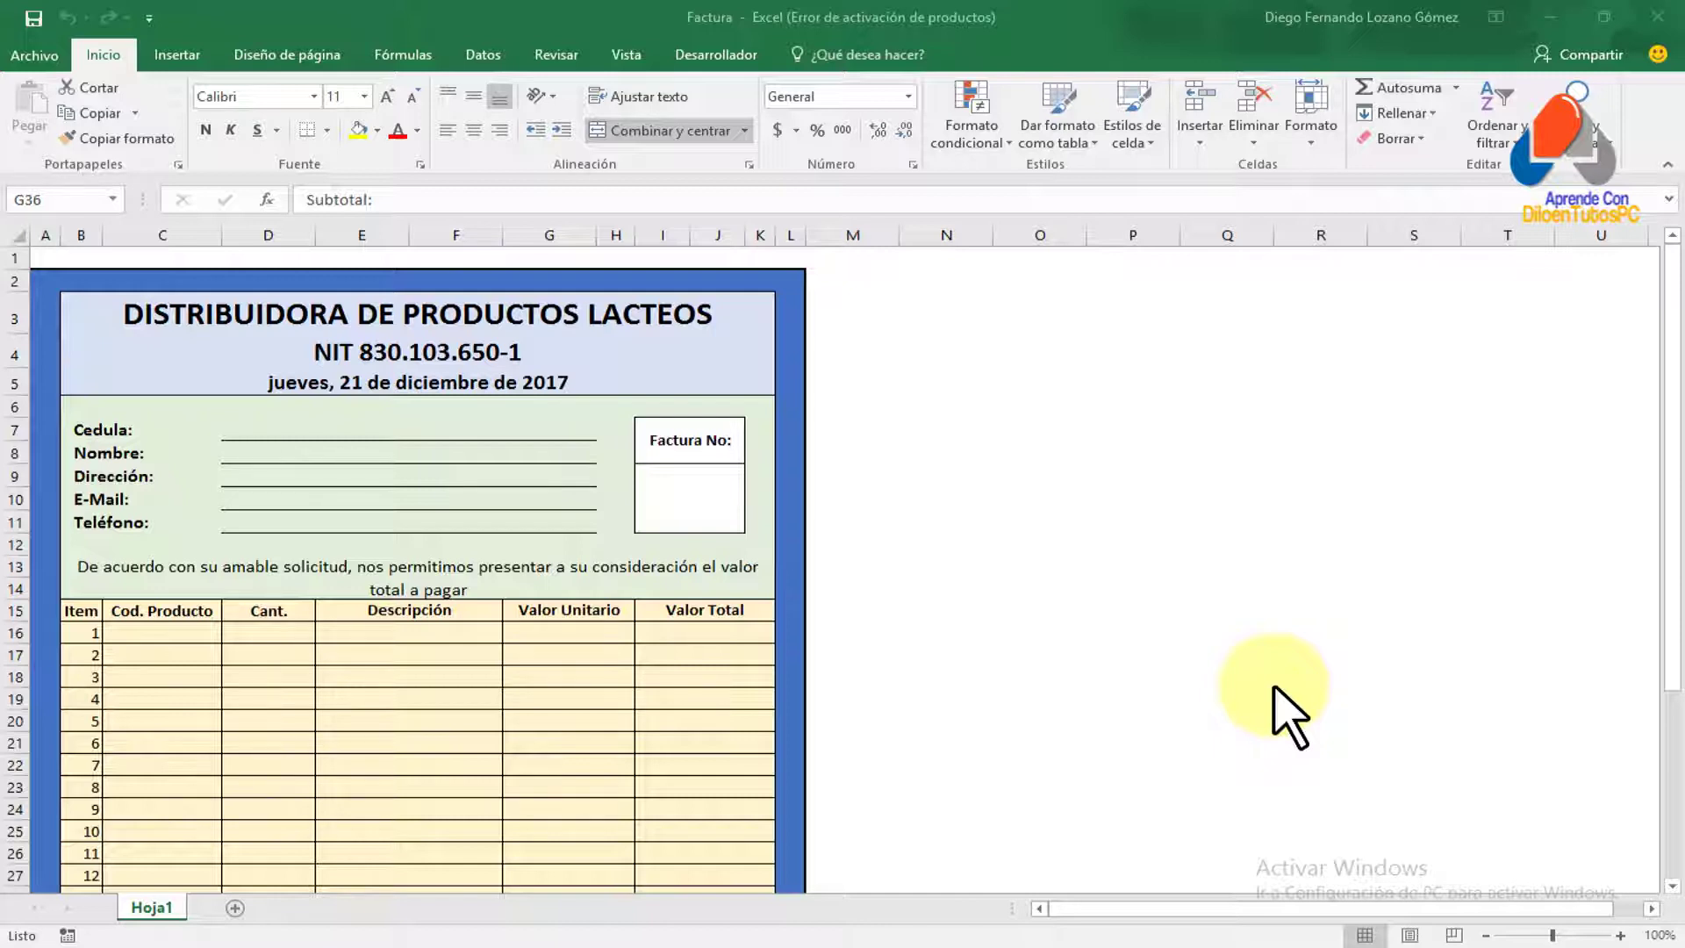
# Rename the Hoja1 sheet to 'Factura' and zoom in on the invoice
pyautogui.click(489, 576)
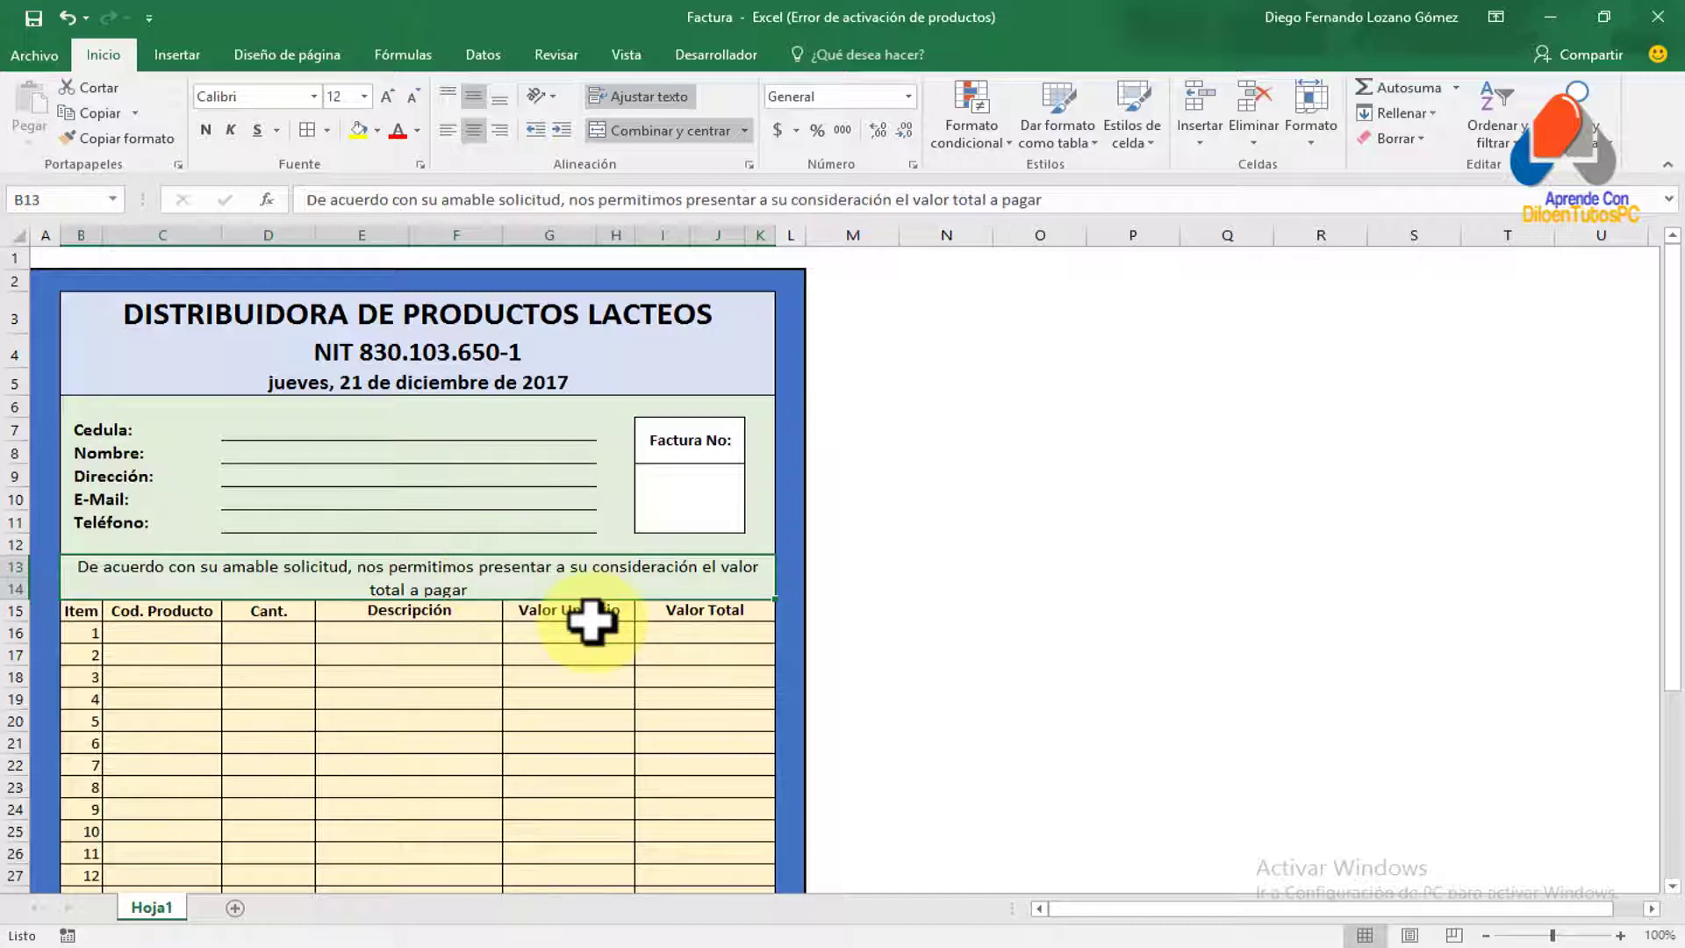
pyautogui.doubleClick(151, 907)
pyautogui.write('Factura')
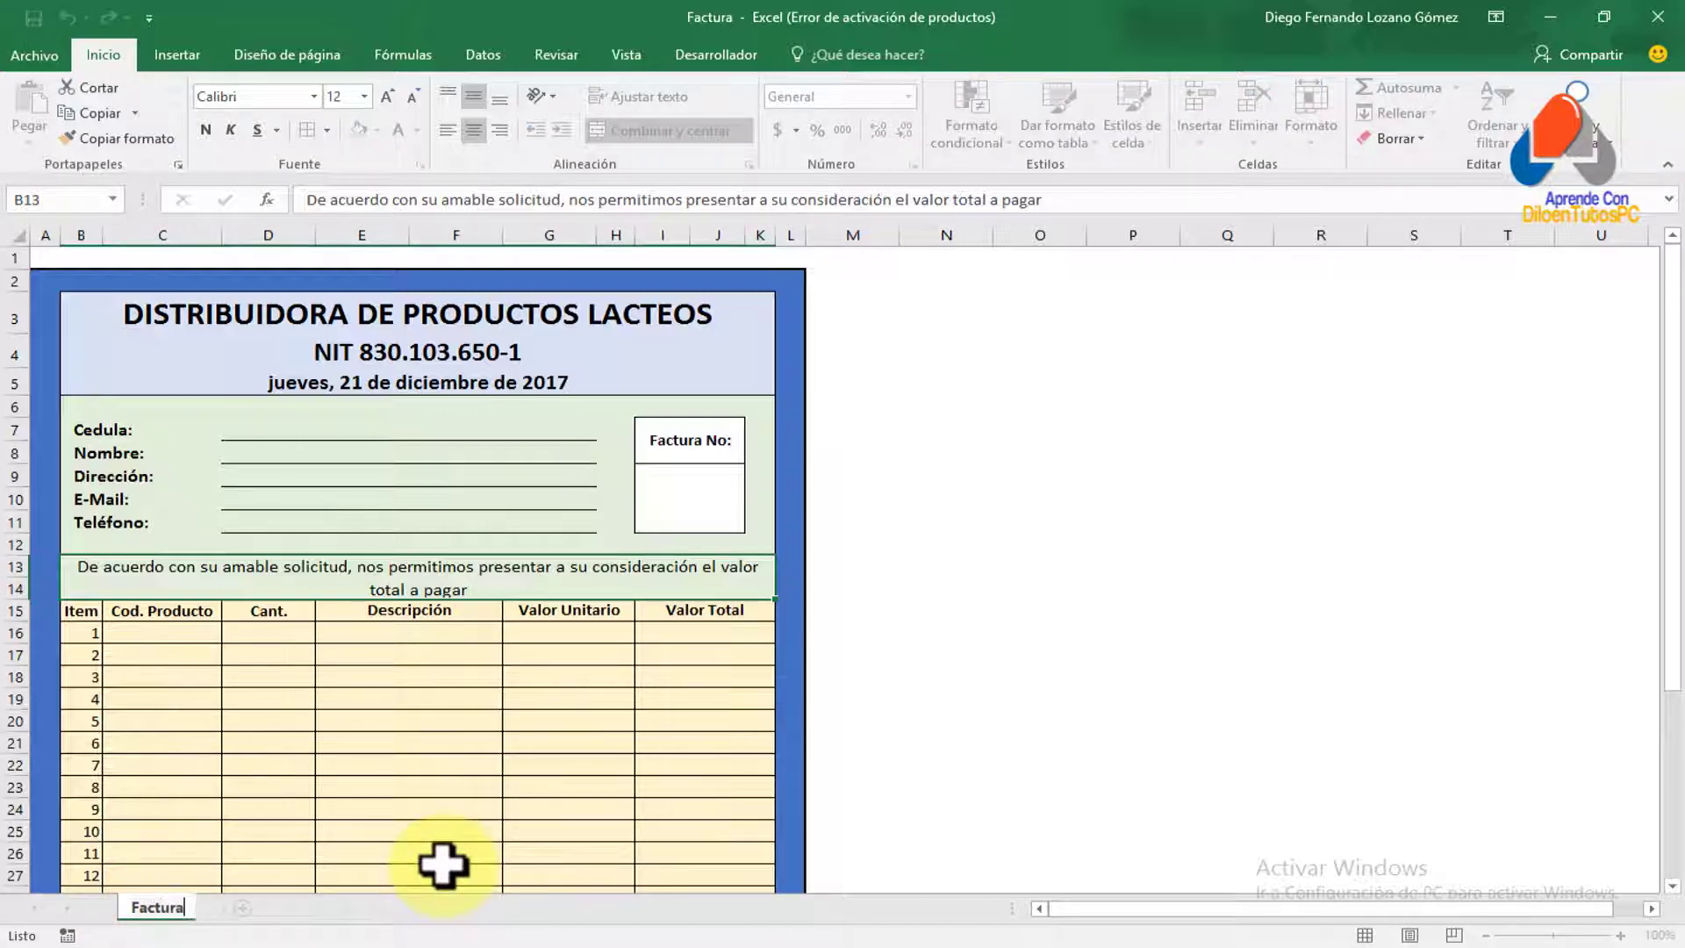
pyautogui.press('Return')
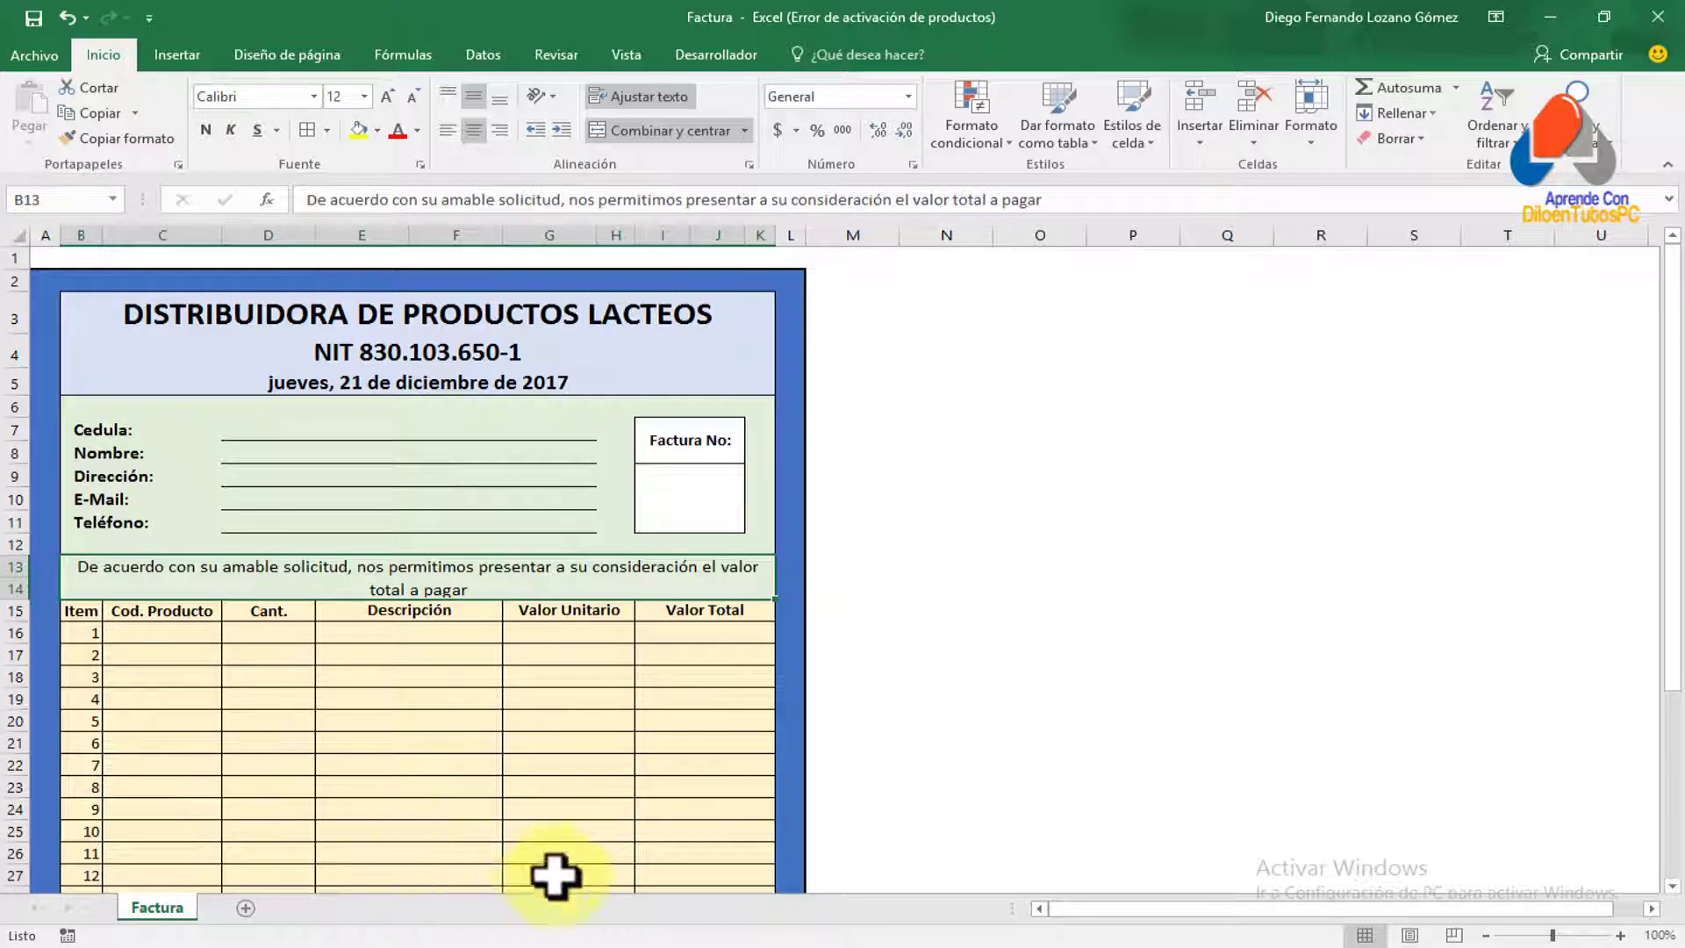
pyautogui.click(1620, 935)
pyautogui.click(1620, 935)
pyautogui.click(1620, 936)
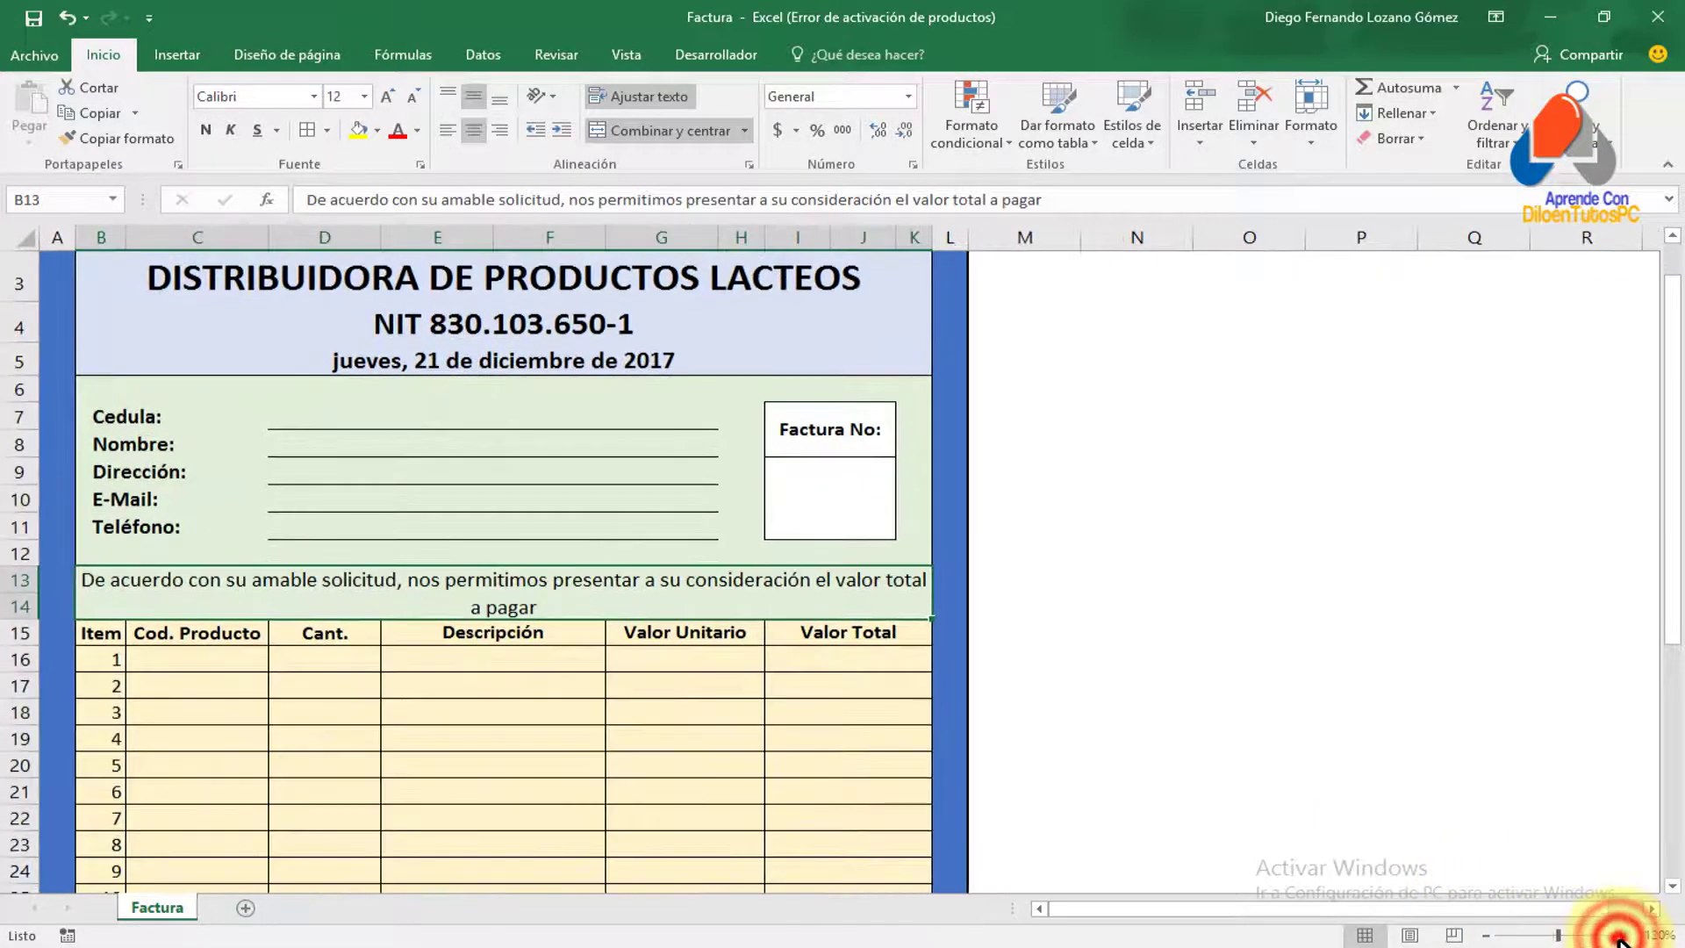
pyautogui.click(1620, 936)
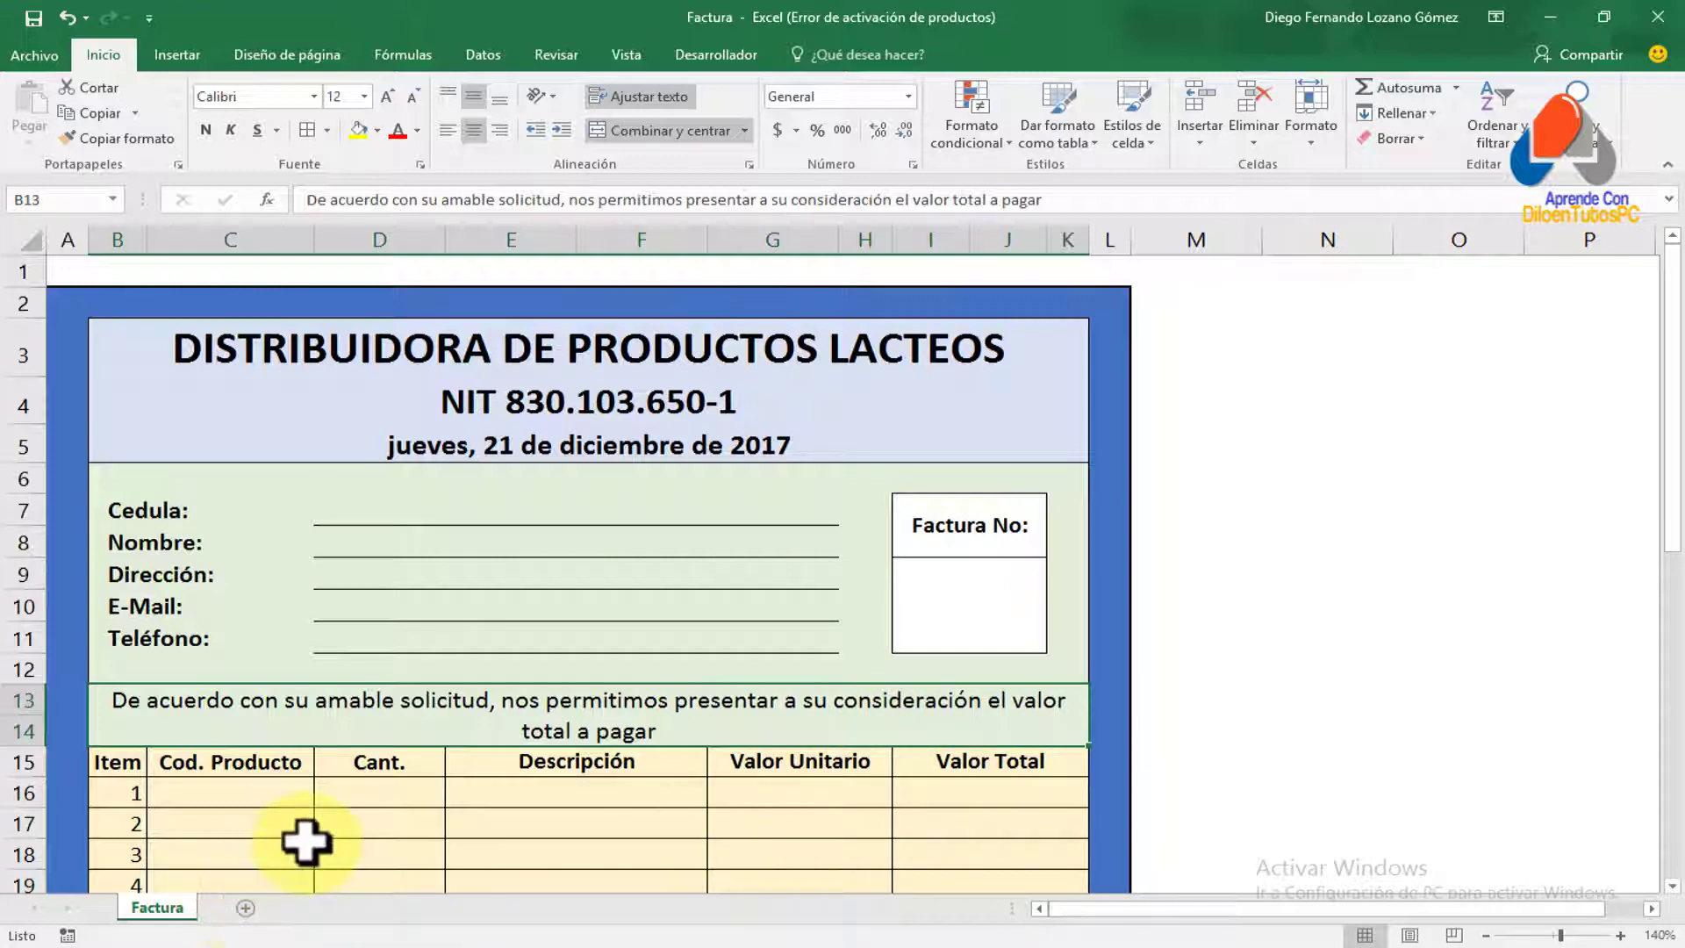
# Insert a new worksheet, name it 'BD_clientes', and zoom in on it
pyautogui.click(245, 908)
pyautogui.doubleClick(237, 908)
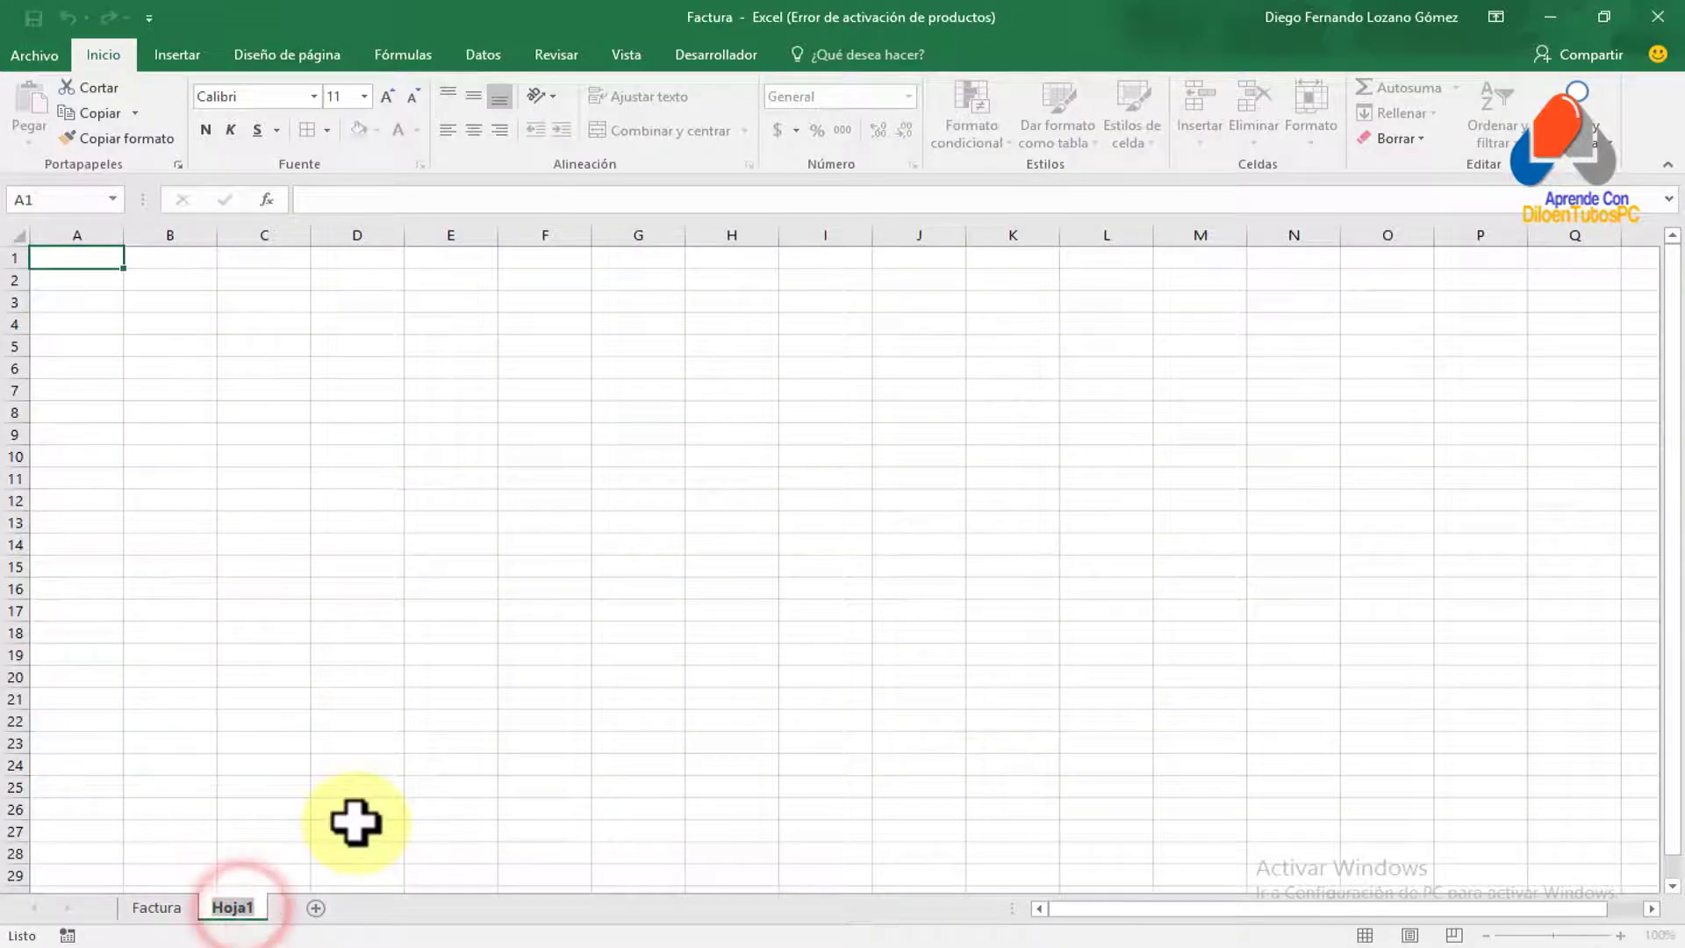
pyautogui.write('BD')
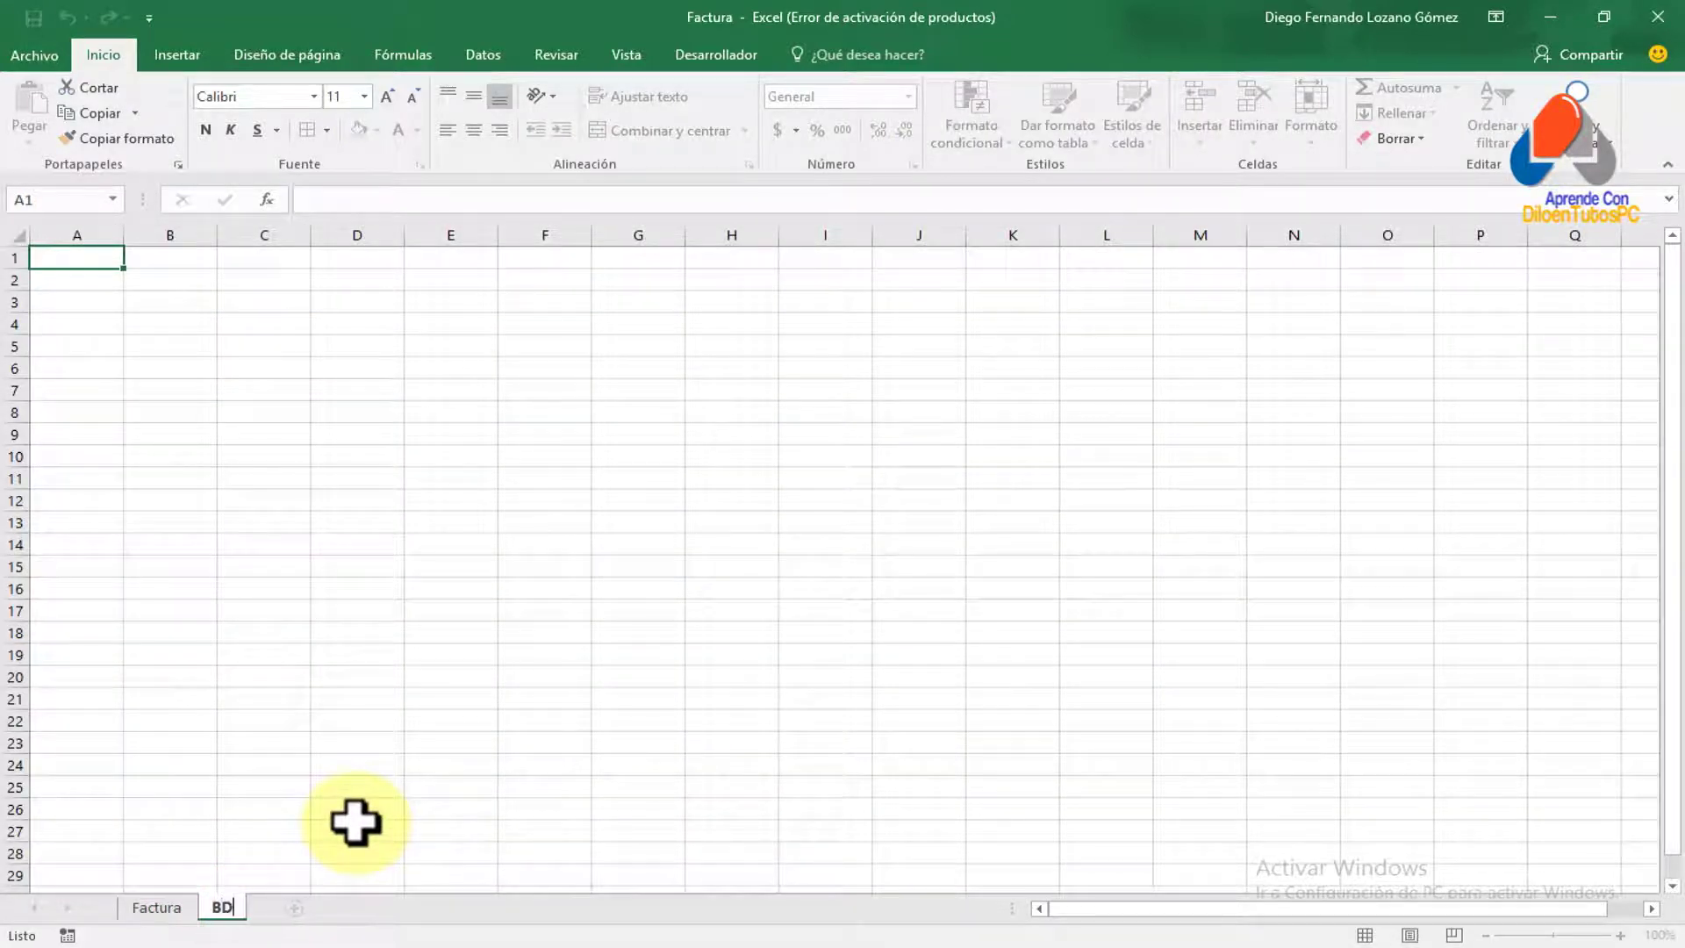
pyautogui.write('_clientes')
pyautogui.press('Return')
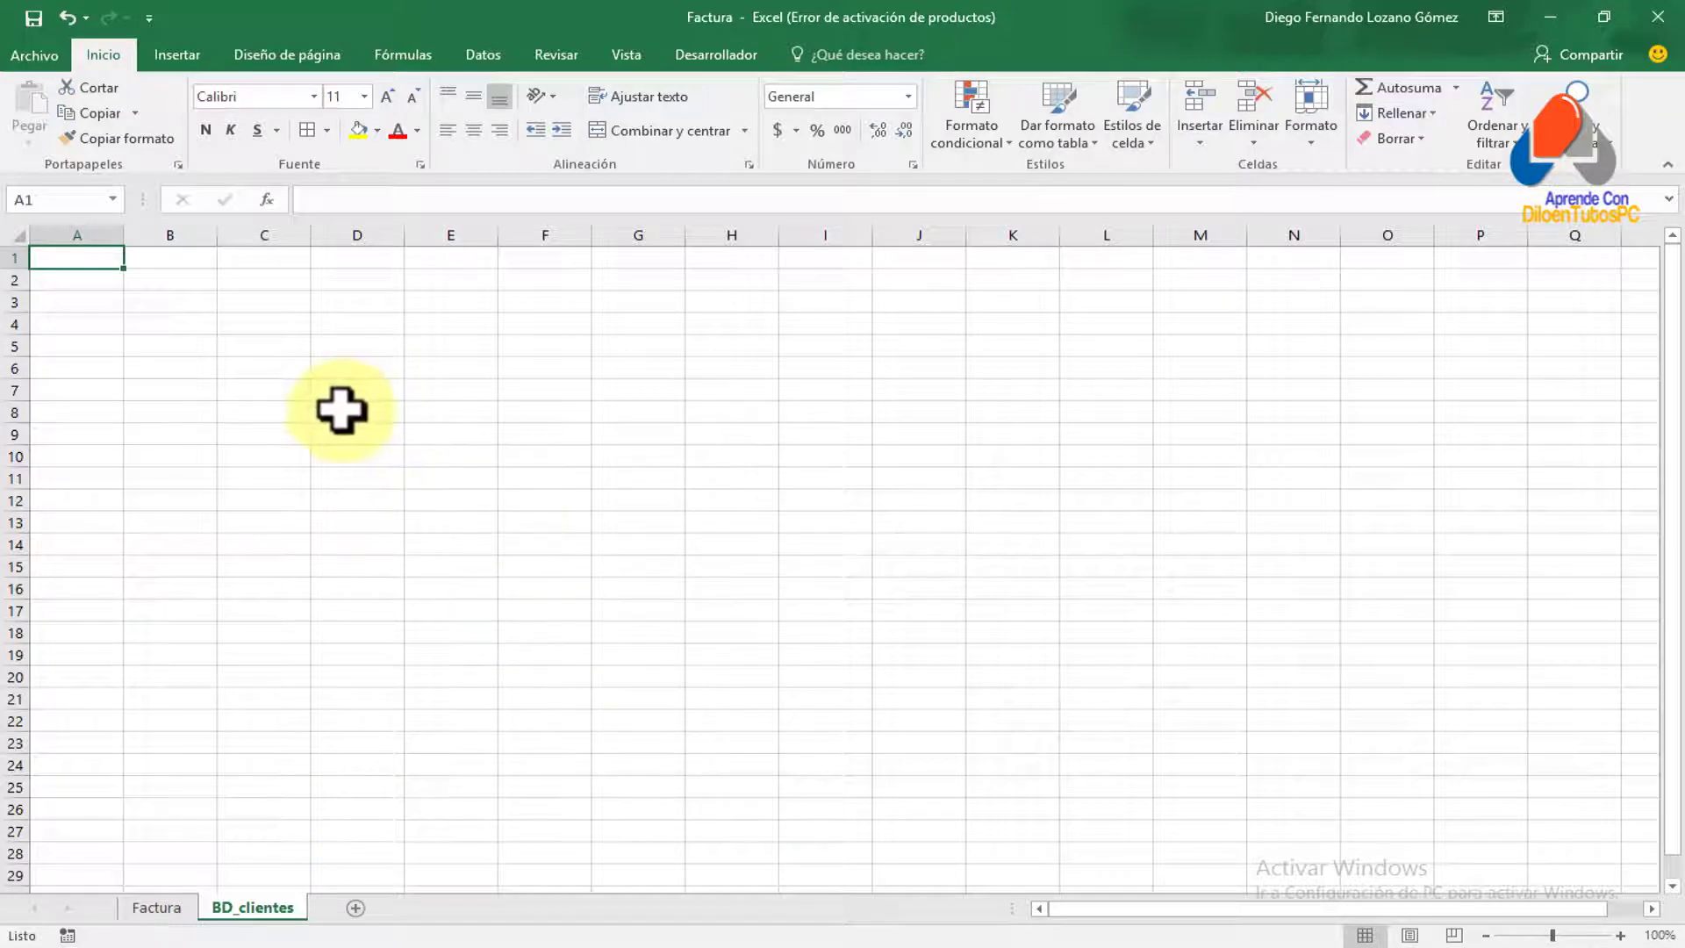
pyautogui.click(1621, 934)
pyautogui.click(1621, 935)
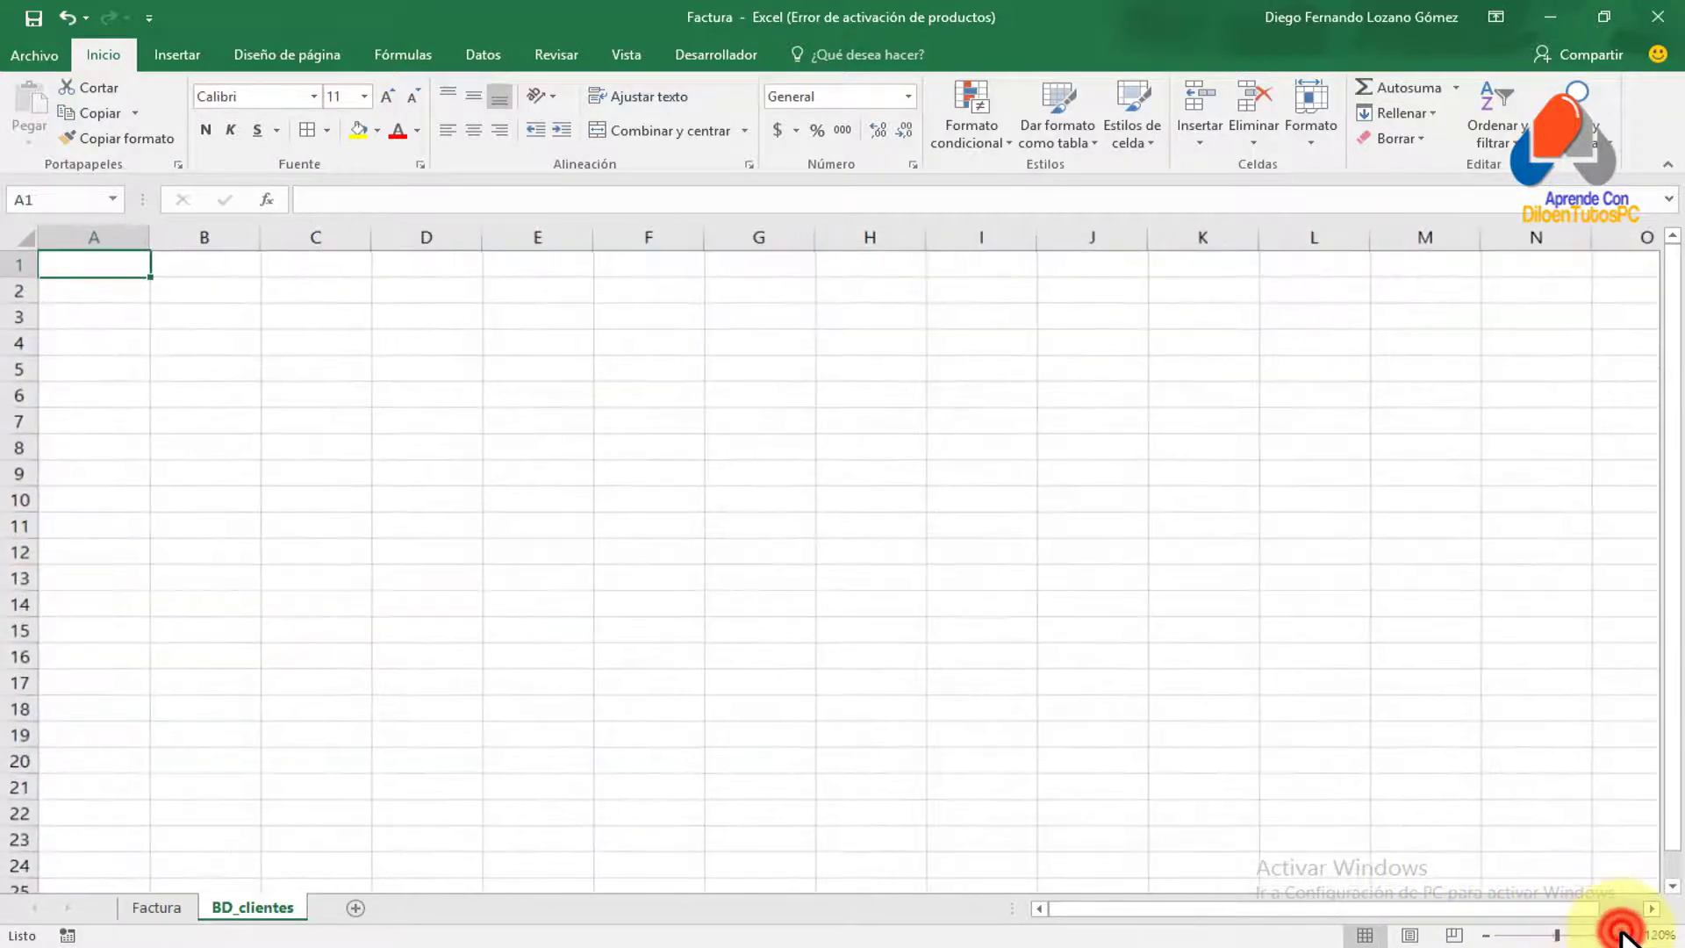
pyautogui.click(1621, 935)
pyautogui.click(1621, 934)
pyautogui.click(1621, 934)
pyautogui.click(1621, 935)
pyautogui.click(1621, 935)
pyautogui.click(1621, 934)
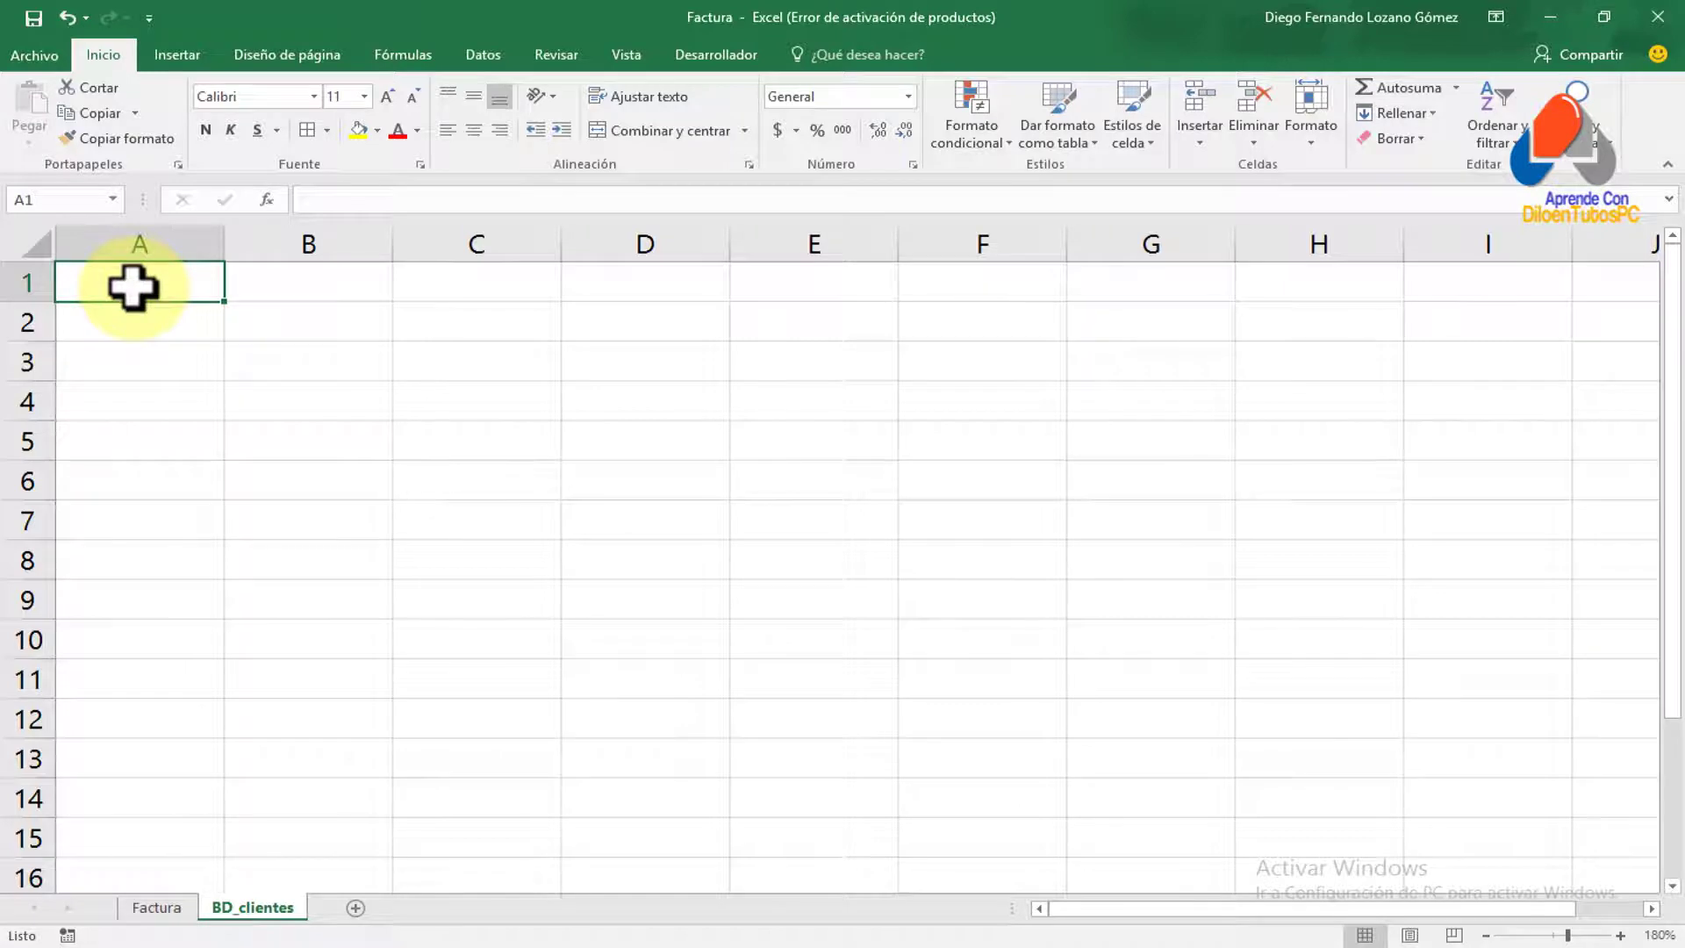
# Enter headers ID, NOMBRE, APELLIDOS, DIRECCION, E-MAIL and TELEFONO across A1:F1
pyautogui.doubleClick(134, 288)
pyautogui.write('ID')
pyautogui.press('Tab')
pyautogui.write('NOMBRE')
pyautogui.press('Tab')
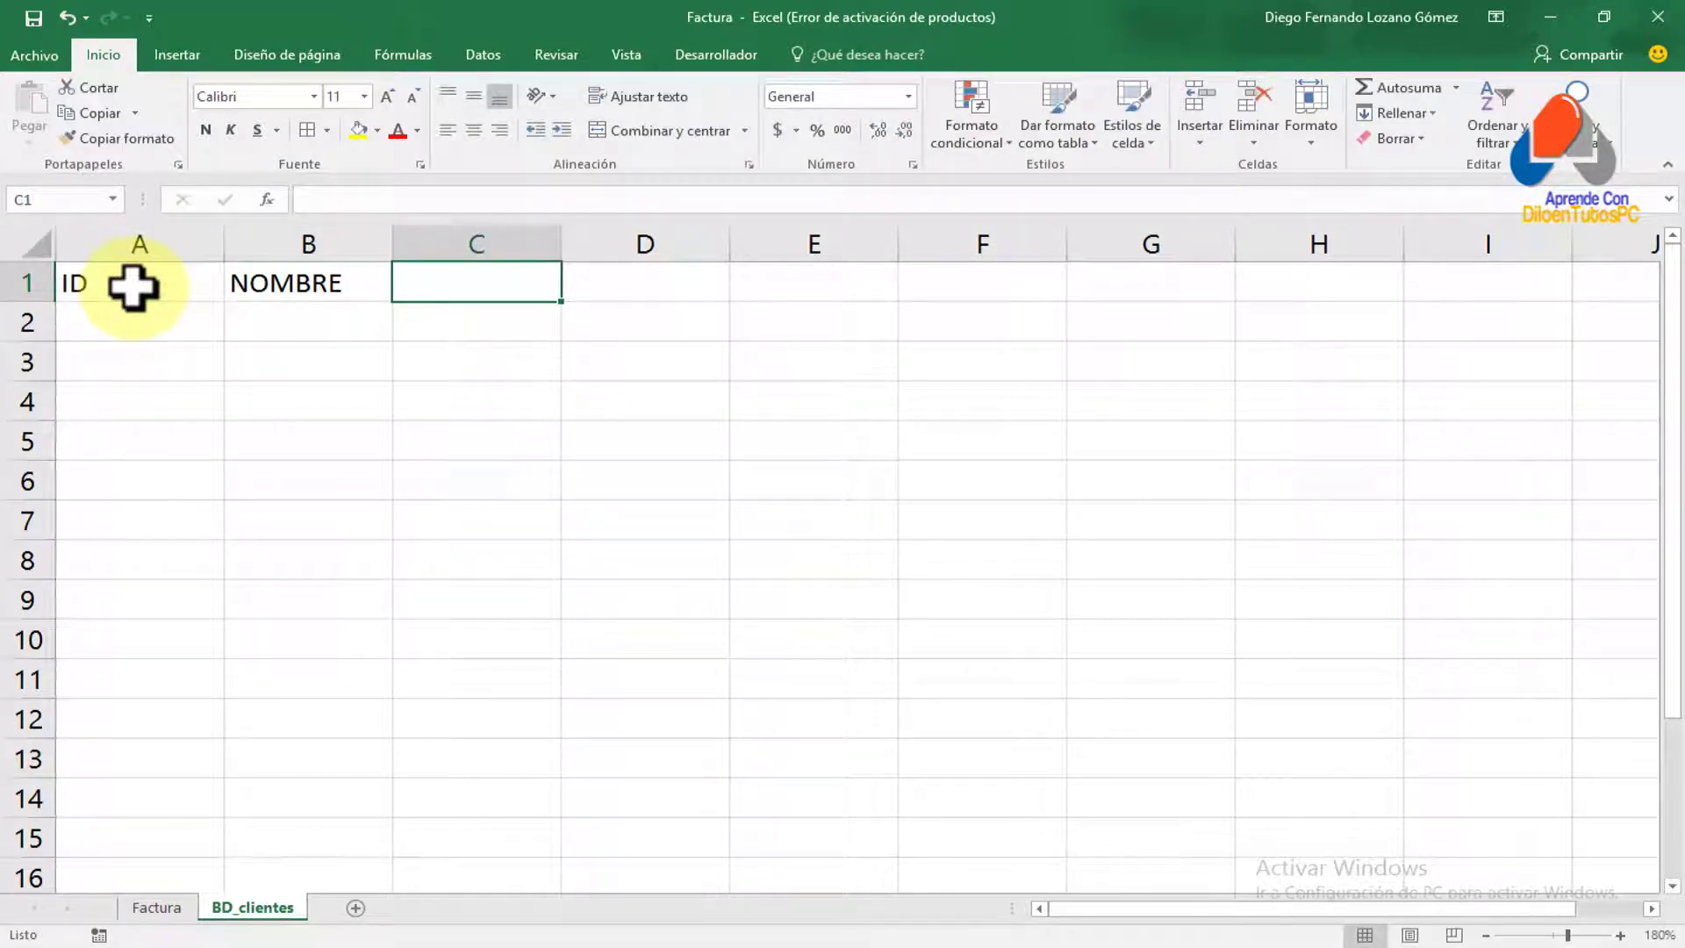
pyautogui.write('APELLIDOS')
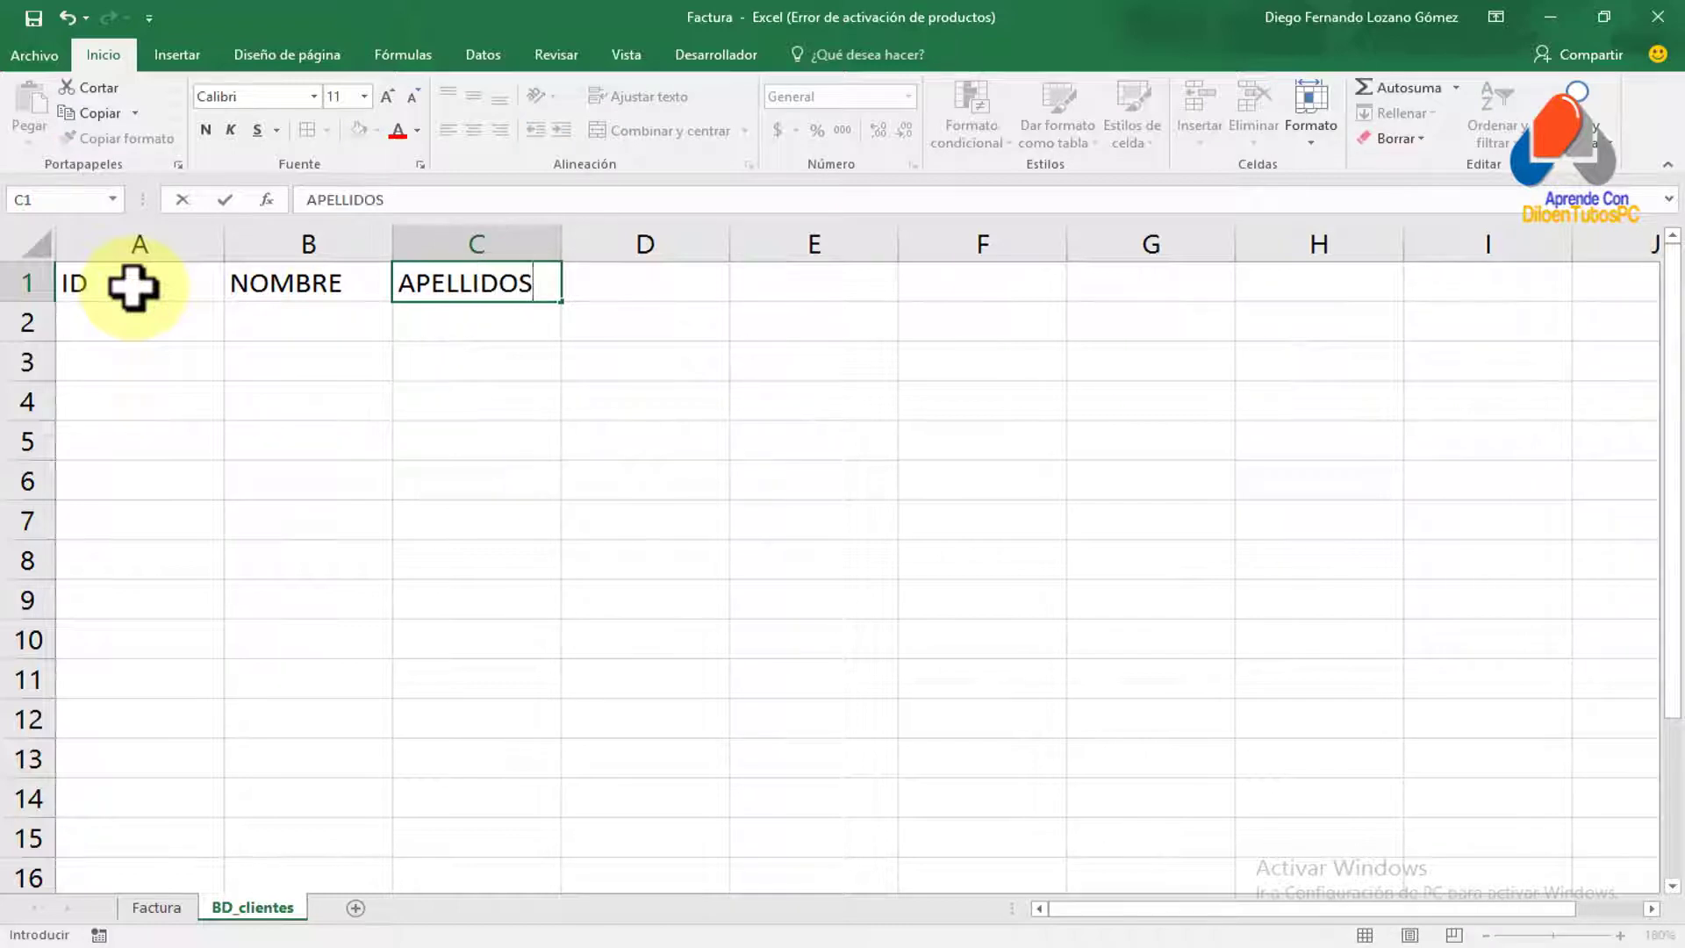
pyautogui.press('Tab')
pyautogui.write('DIRECCION')
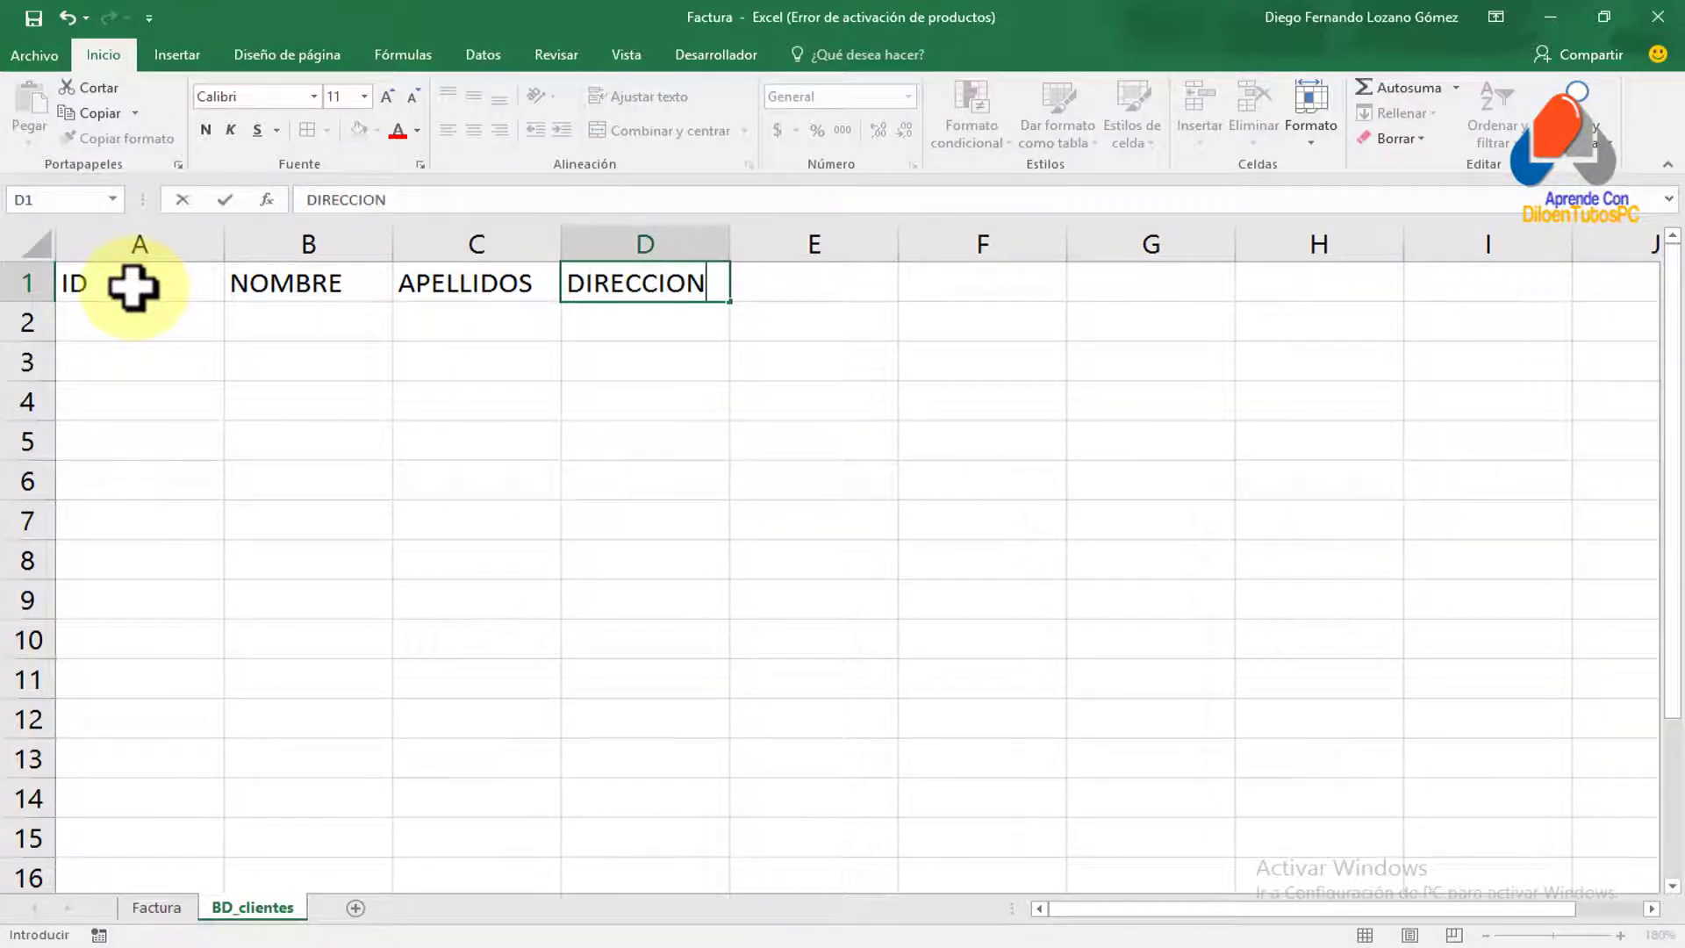
pyautogui.press('Tab')
pyautogui.write('E-MAIL')
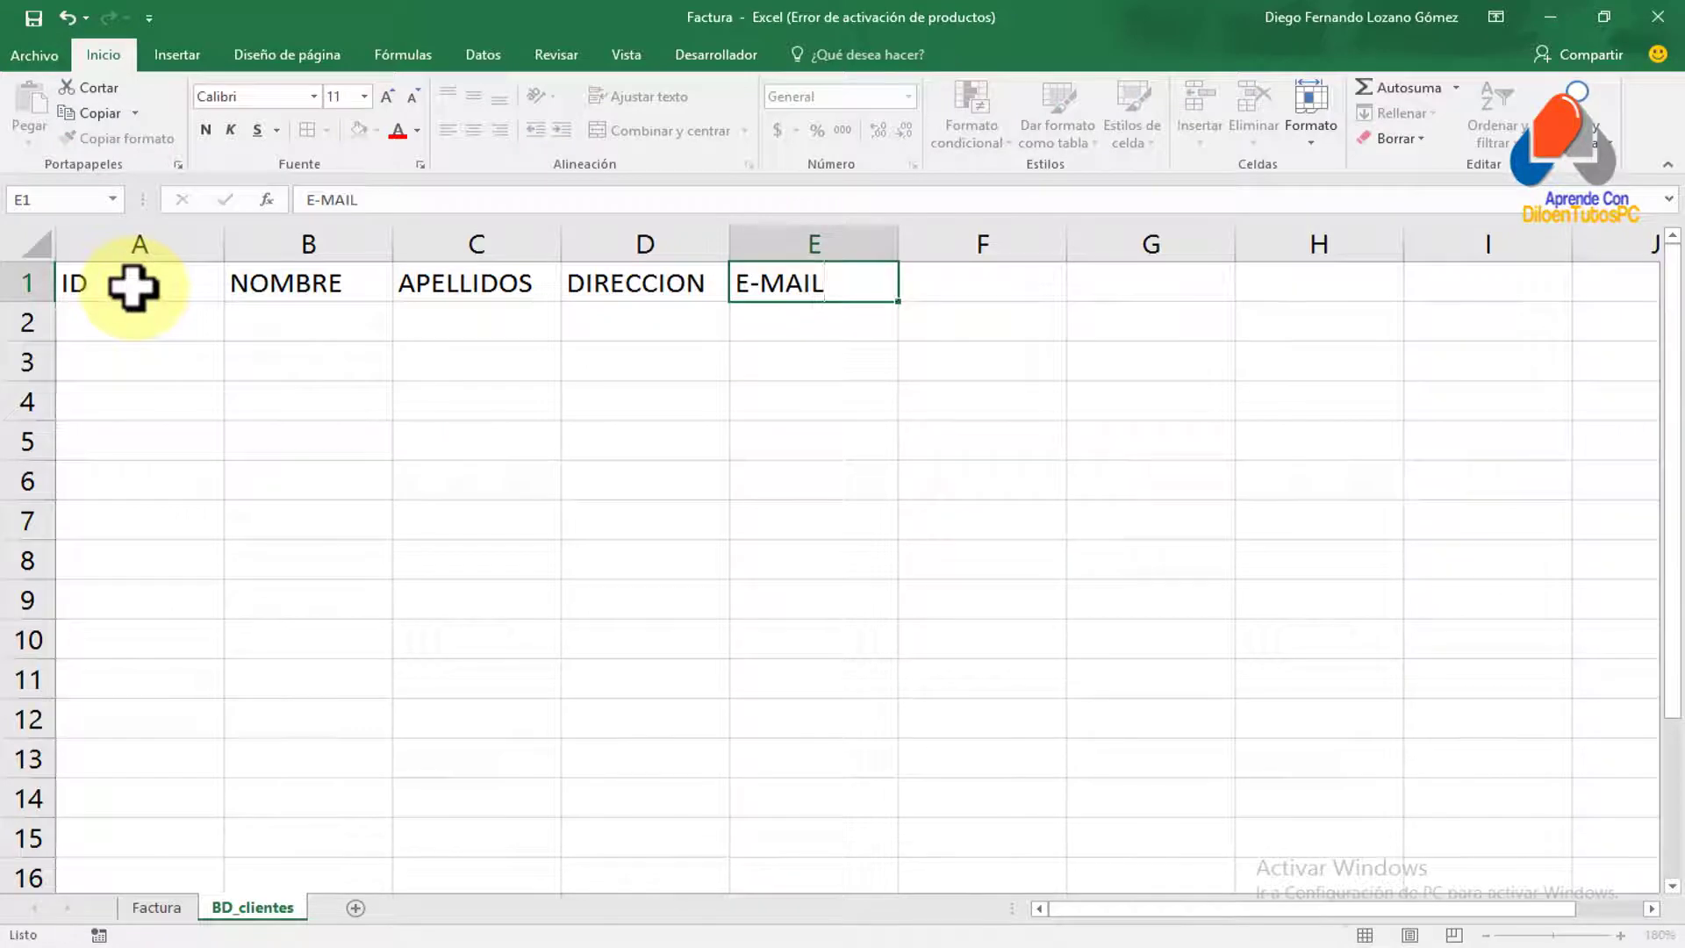
pyautogui.press('Tab')
pyautogui.write('TELEFONO')
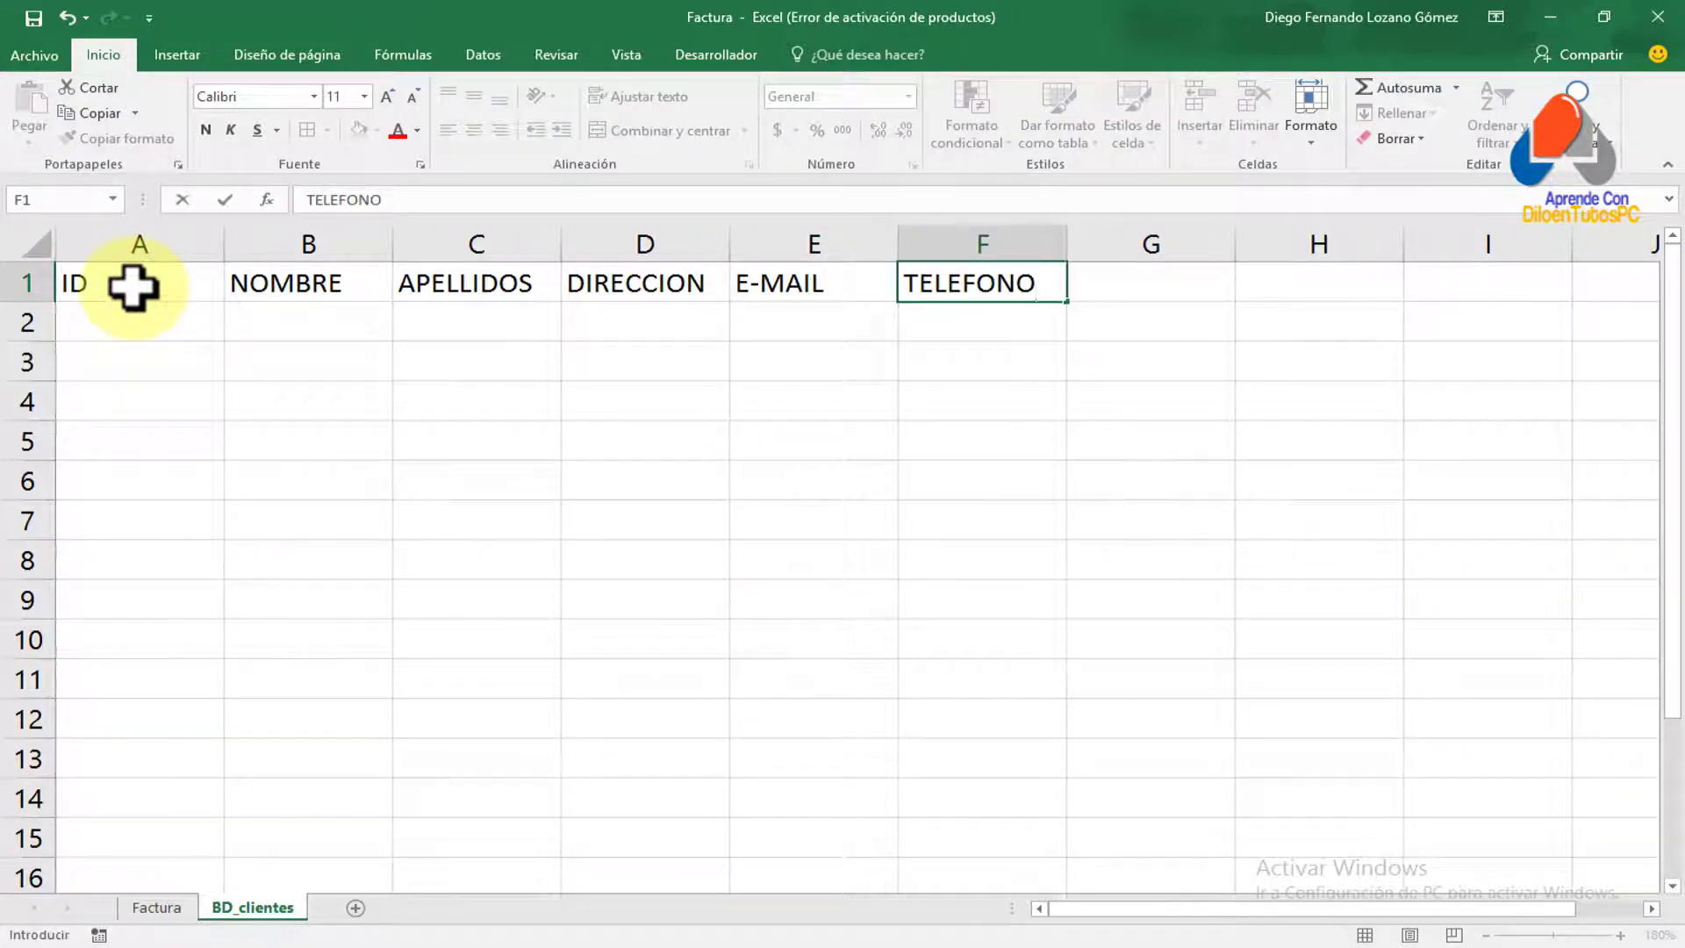
pyautogui.press('Down')
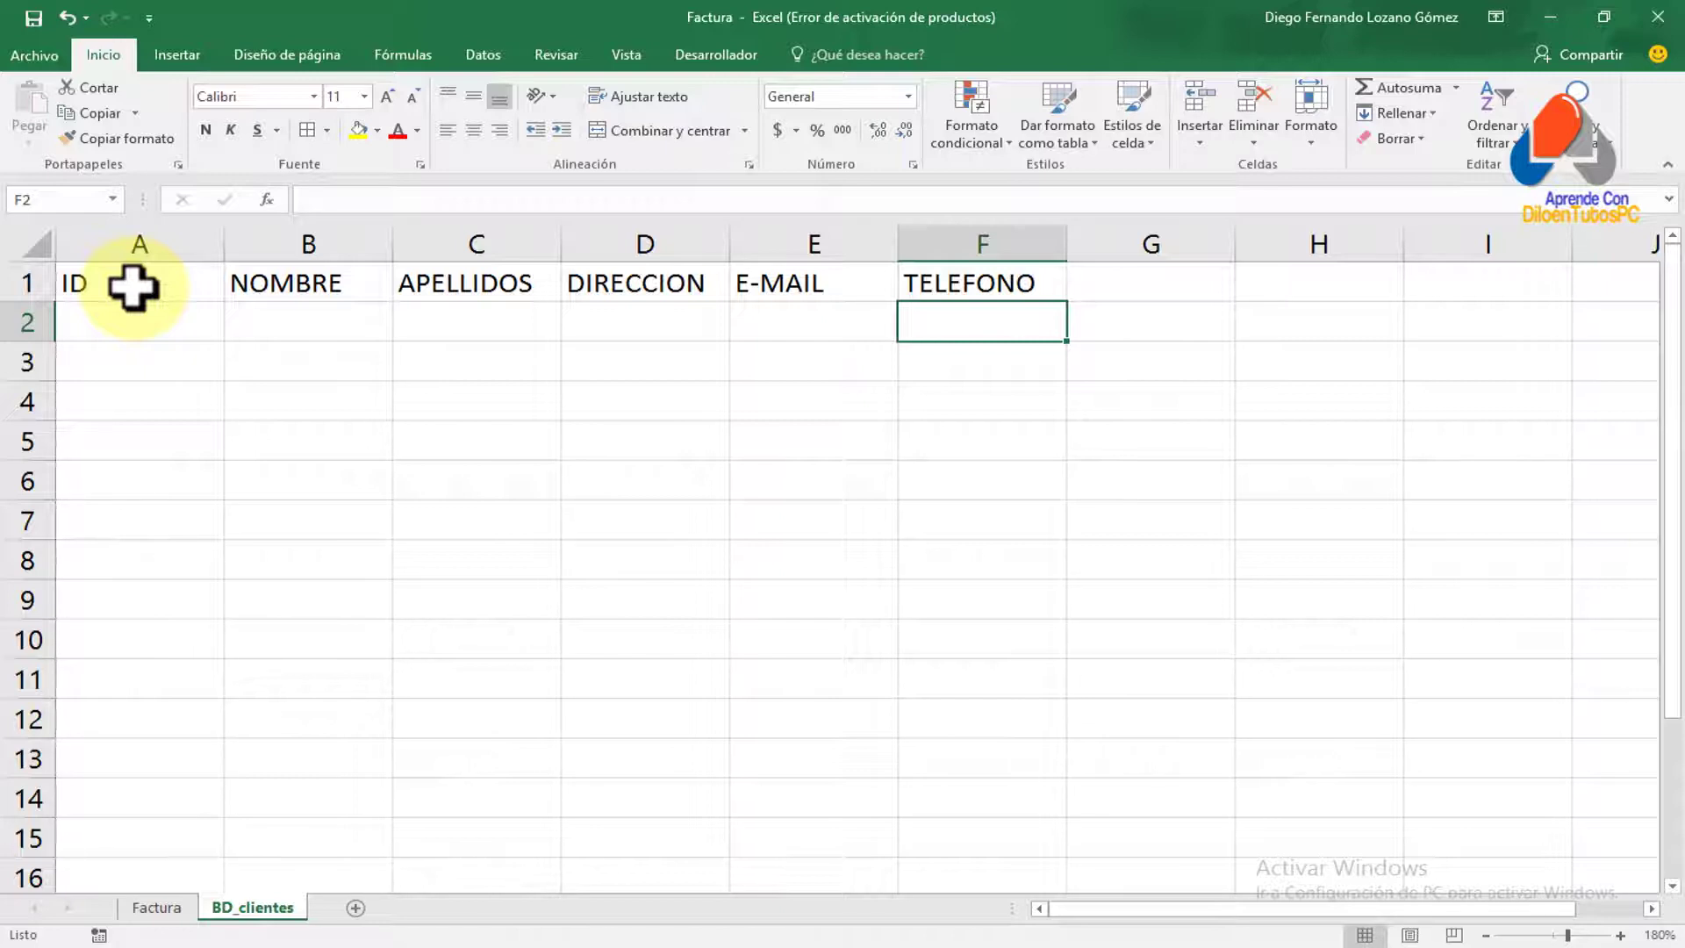
pyautogui.press('Left')
pyautogui.press('Left')
pyautogui.press('Right')
pyautogui.press('Right')
pyautogui.press('Left')
pyautogui.press('Left')
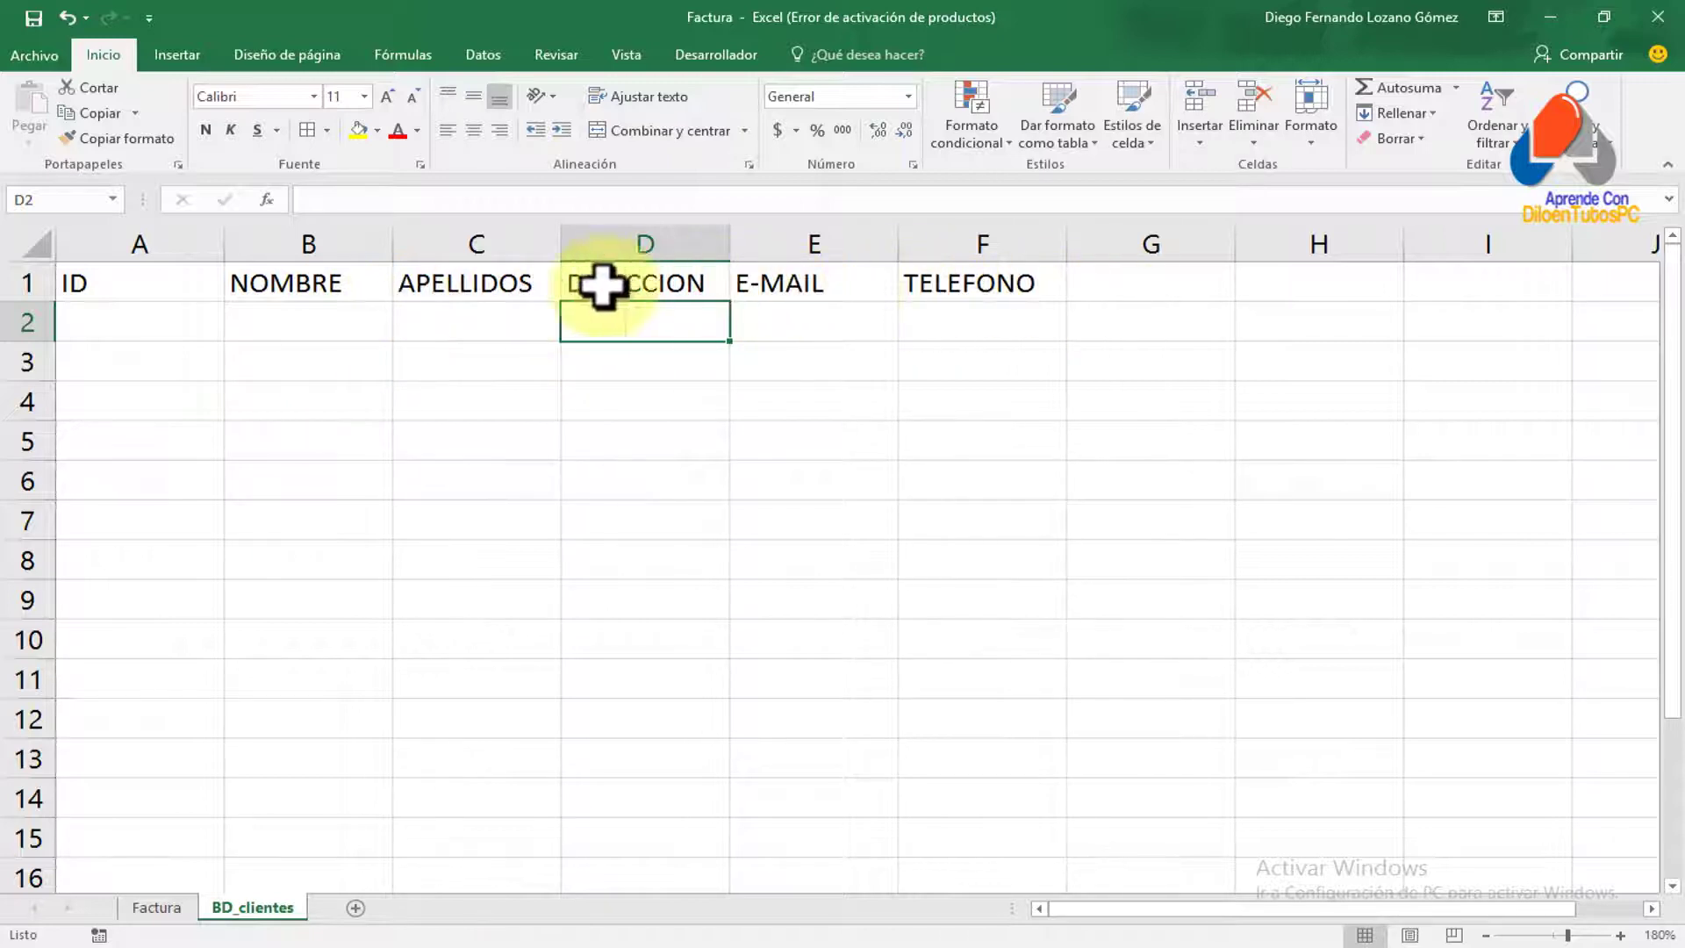
# Convert the A1:F1 headers into a formatted table whose first row is the header row
pyautogui.moveTo(130, 287); pyautogui.dragTo(965, 288)
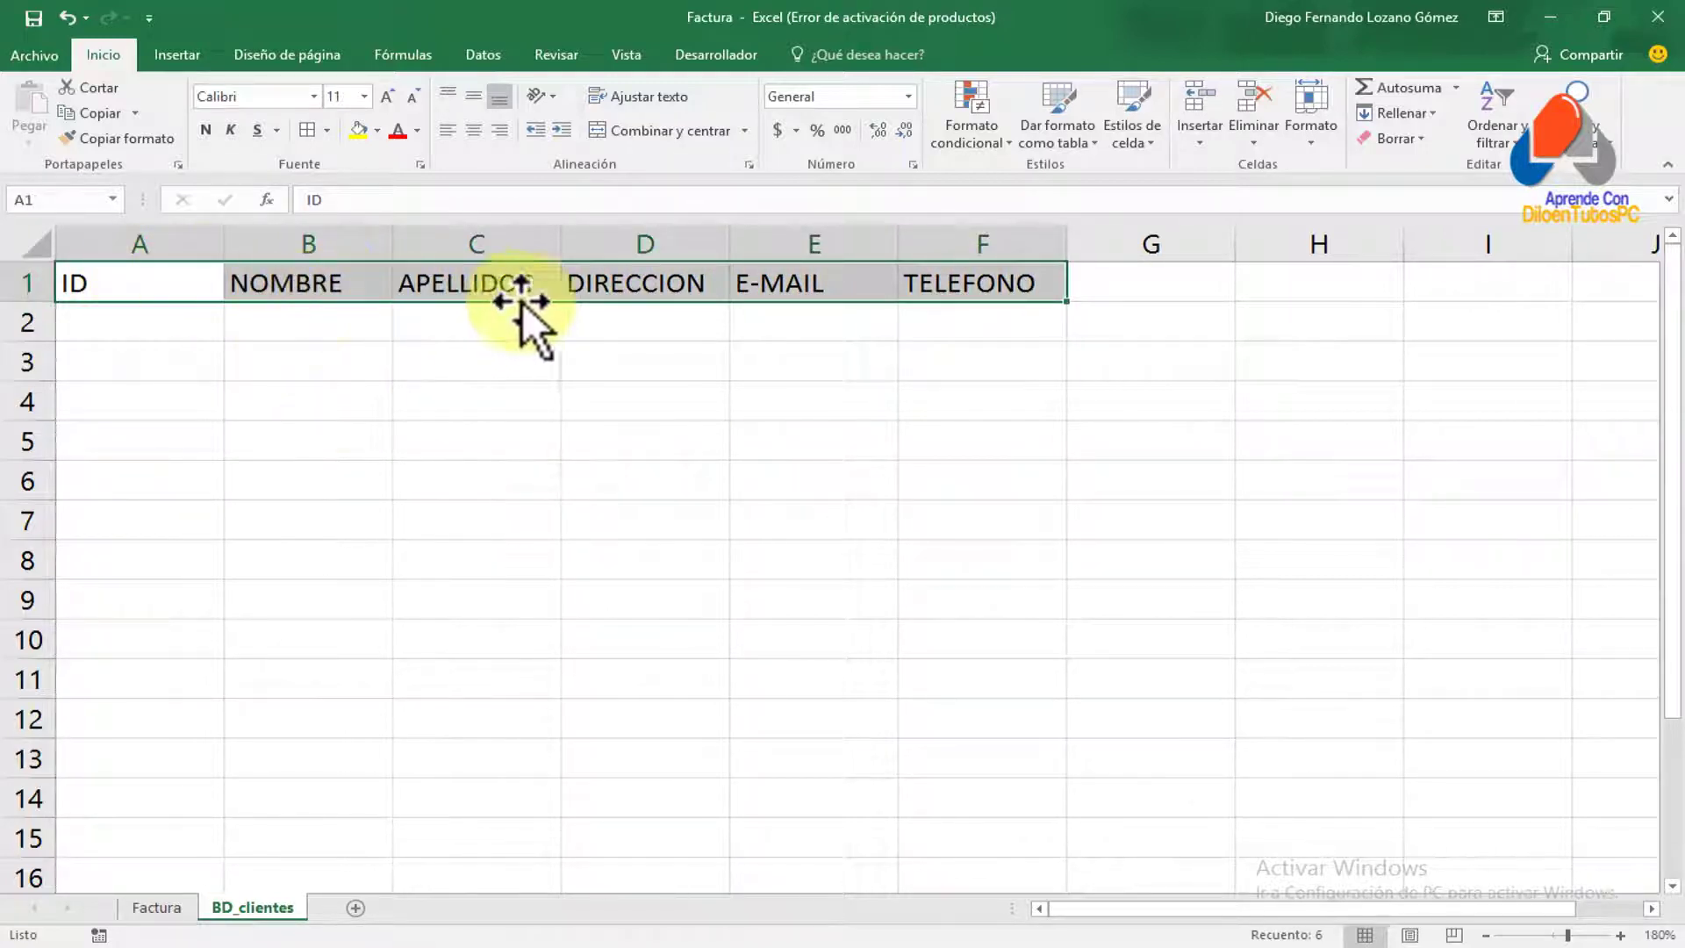
pyautogui.click(178, 55)
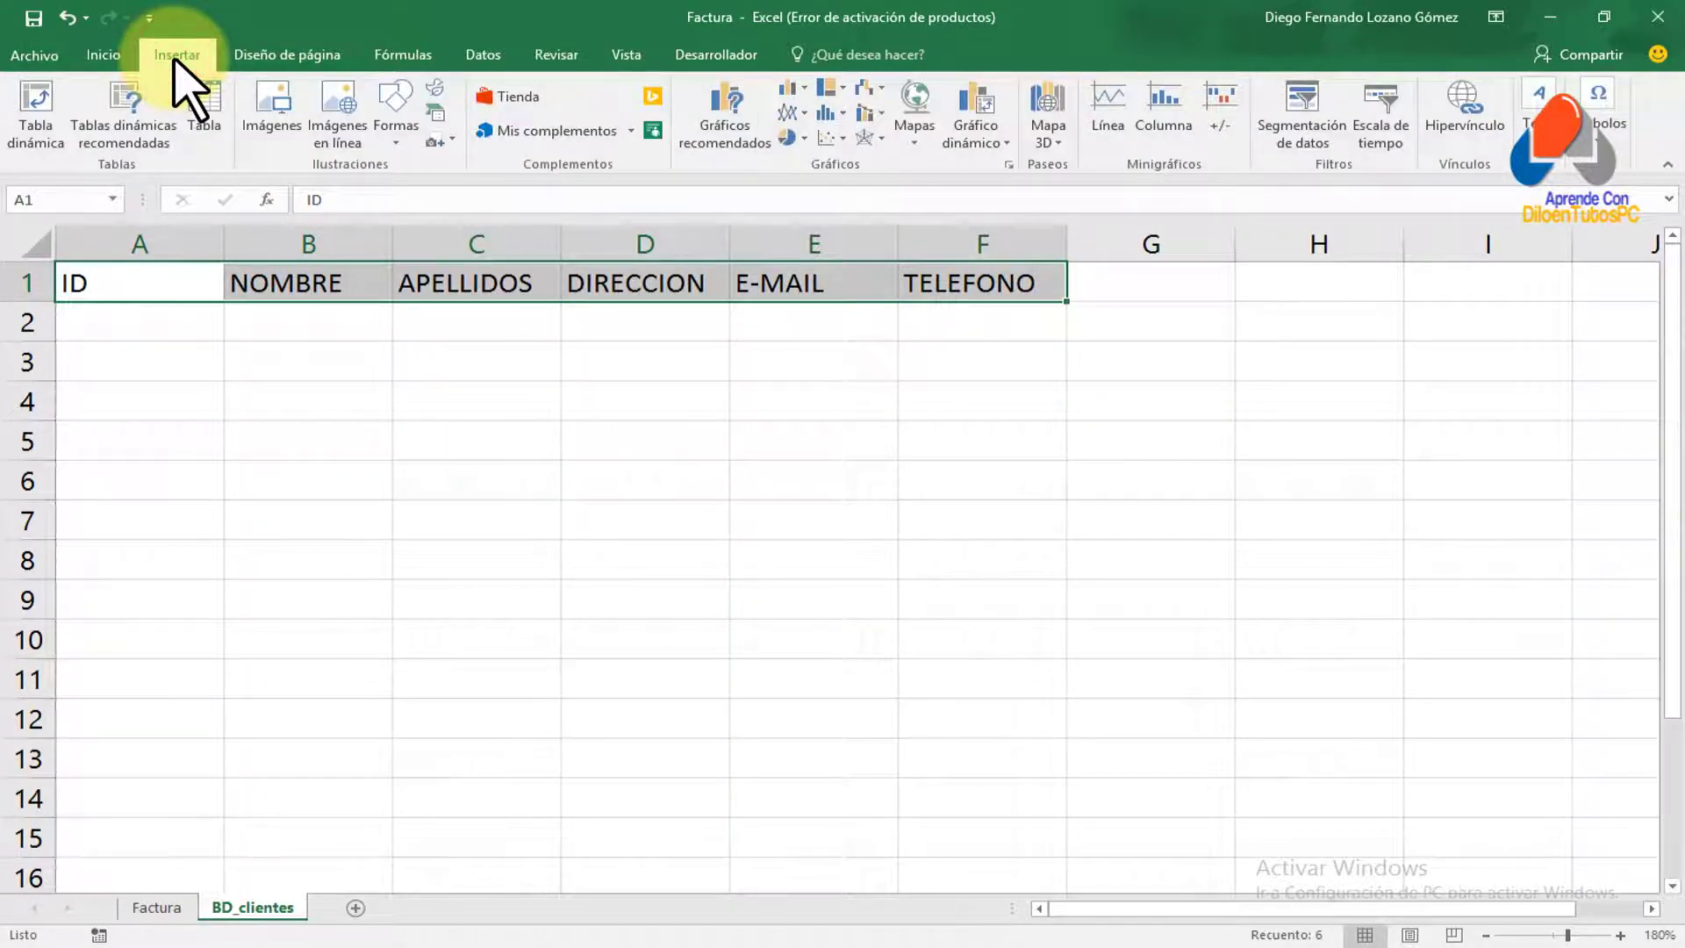
pyautogui.click(206, 112)
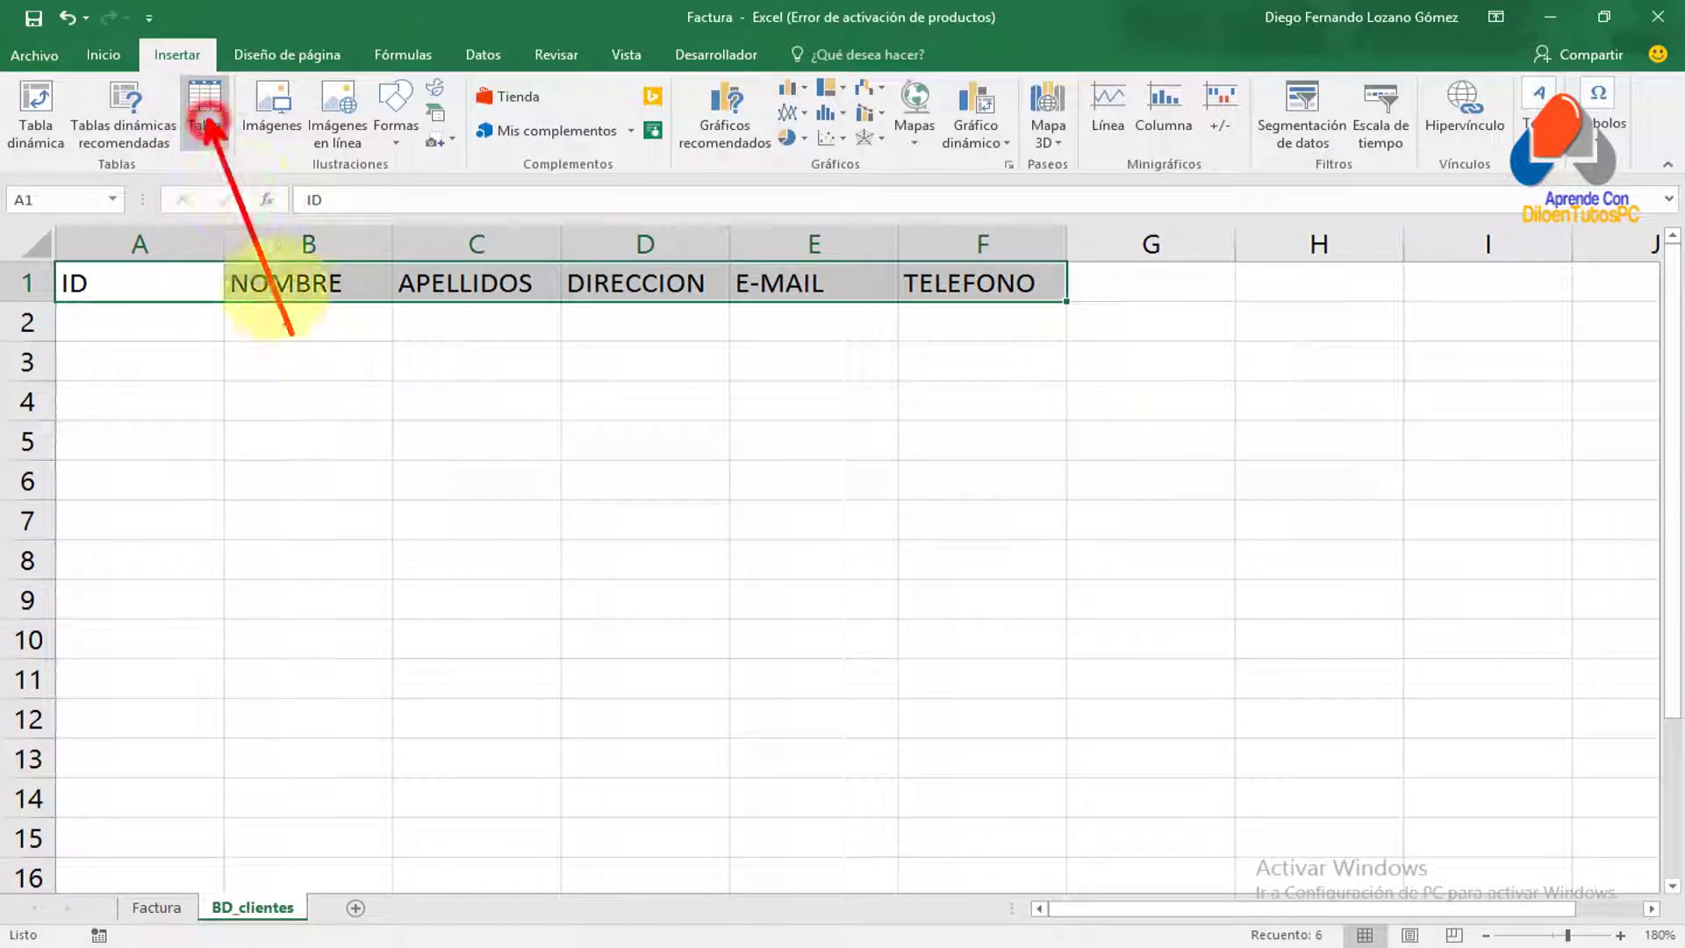
pyautogui.click(199, 114)
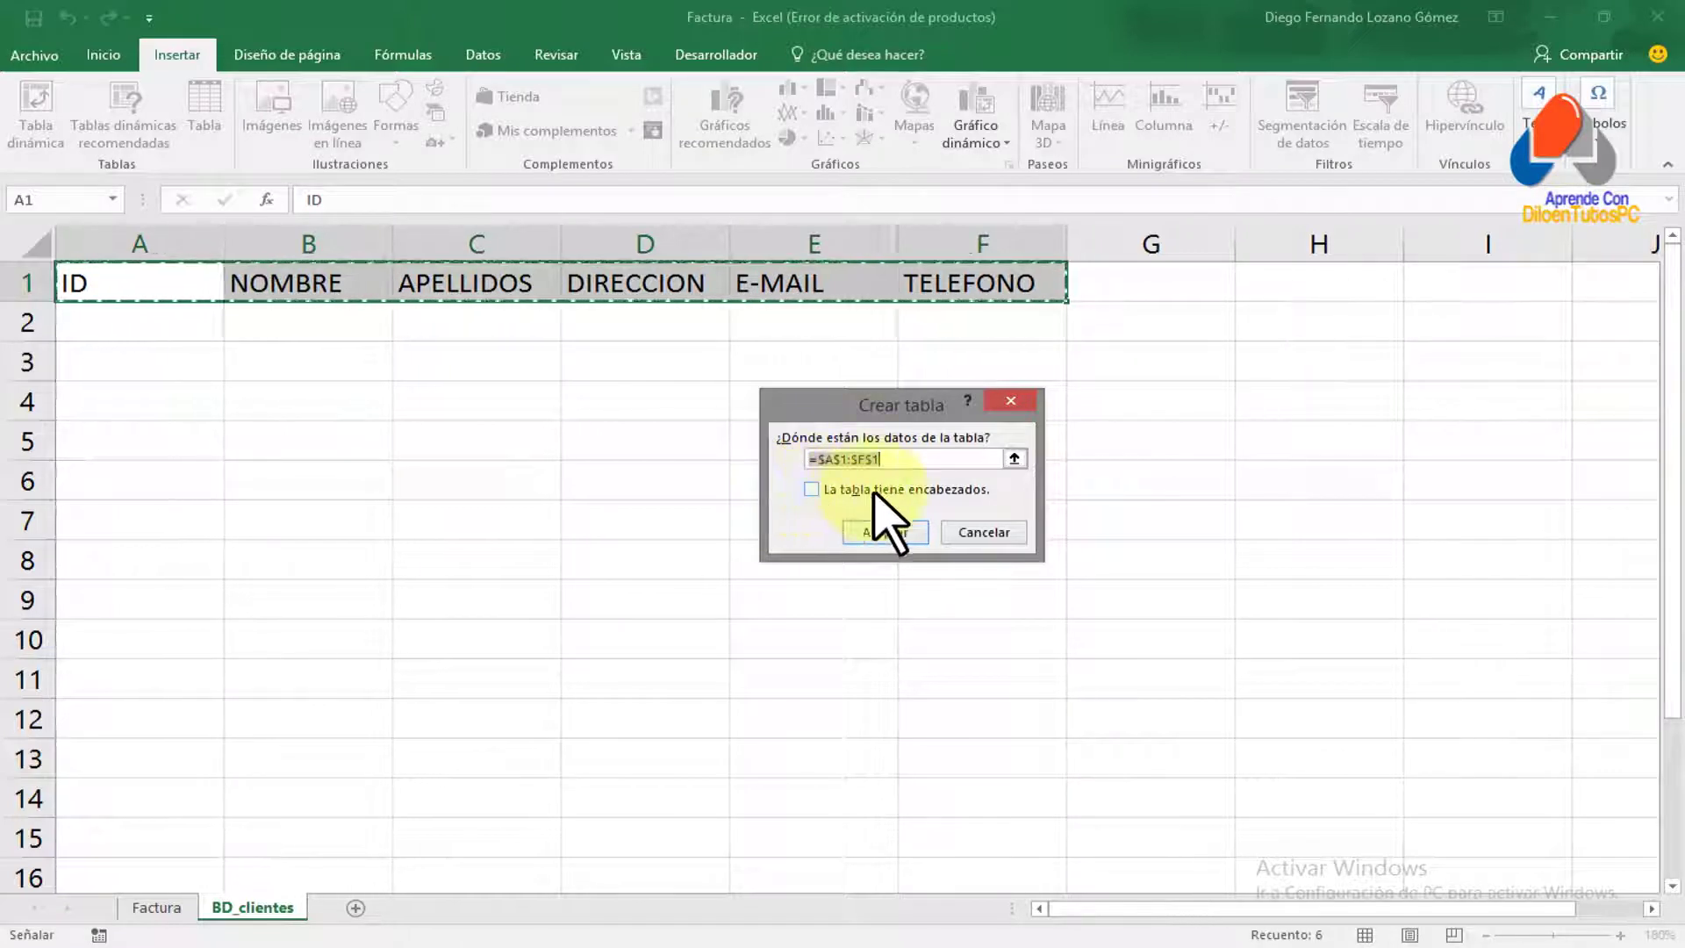
pyautogui.click(811, 489)
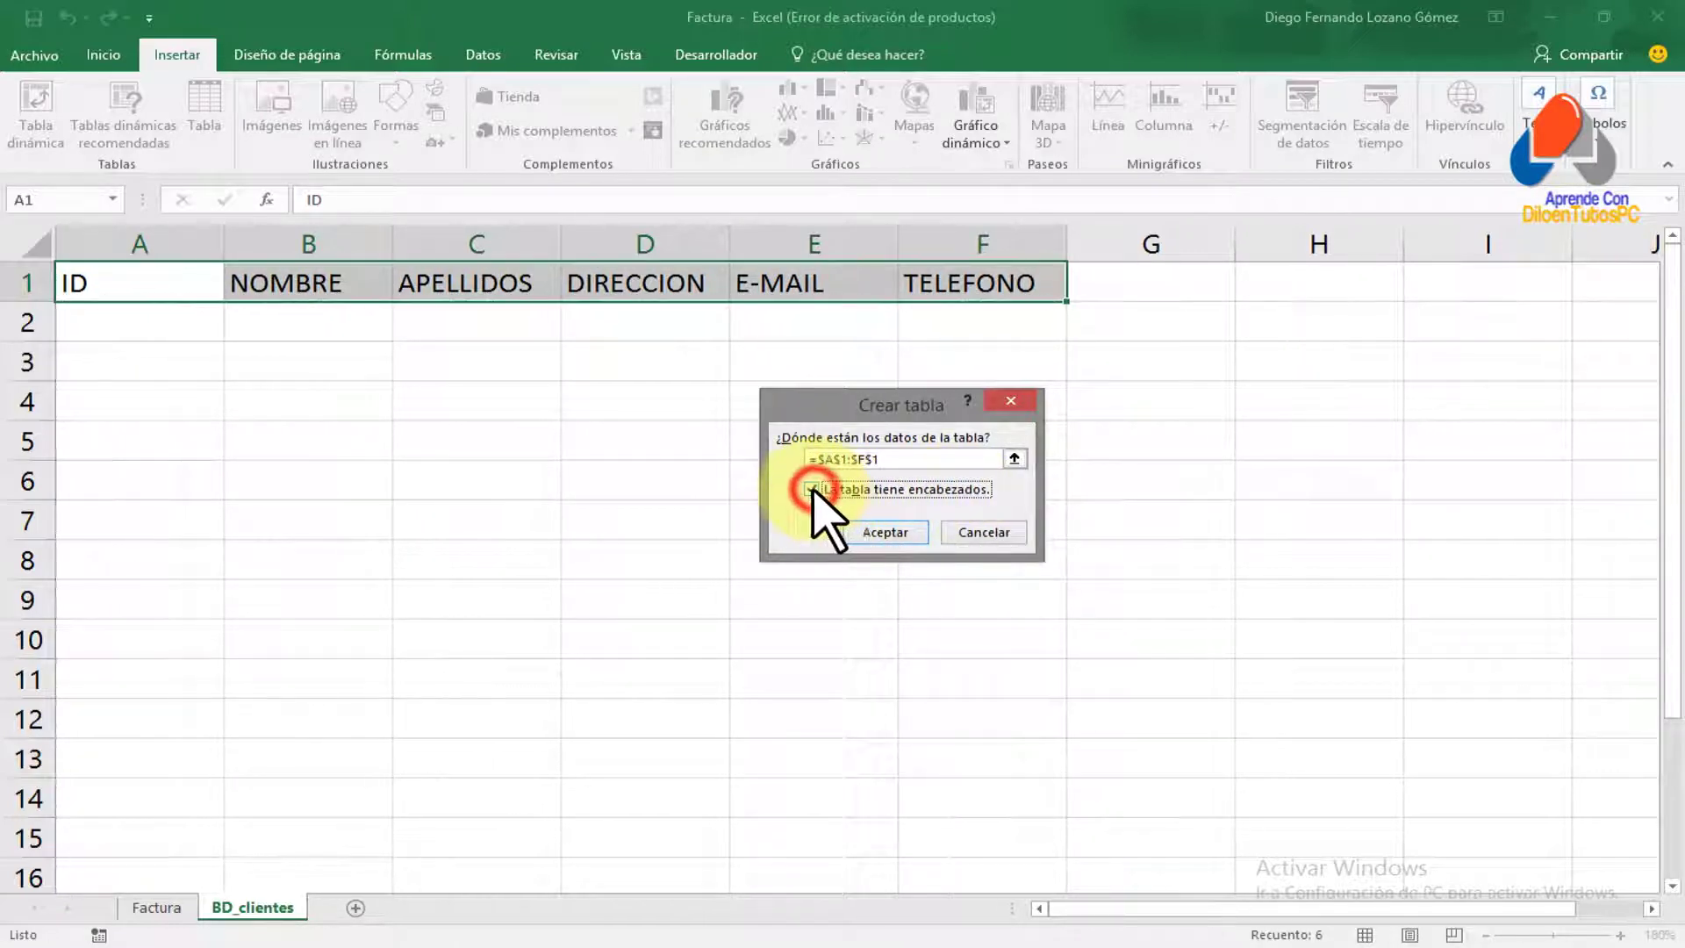
pyautogui.click(887, 533)
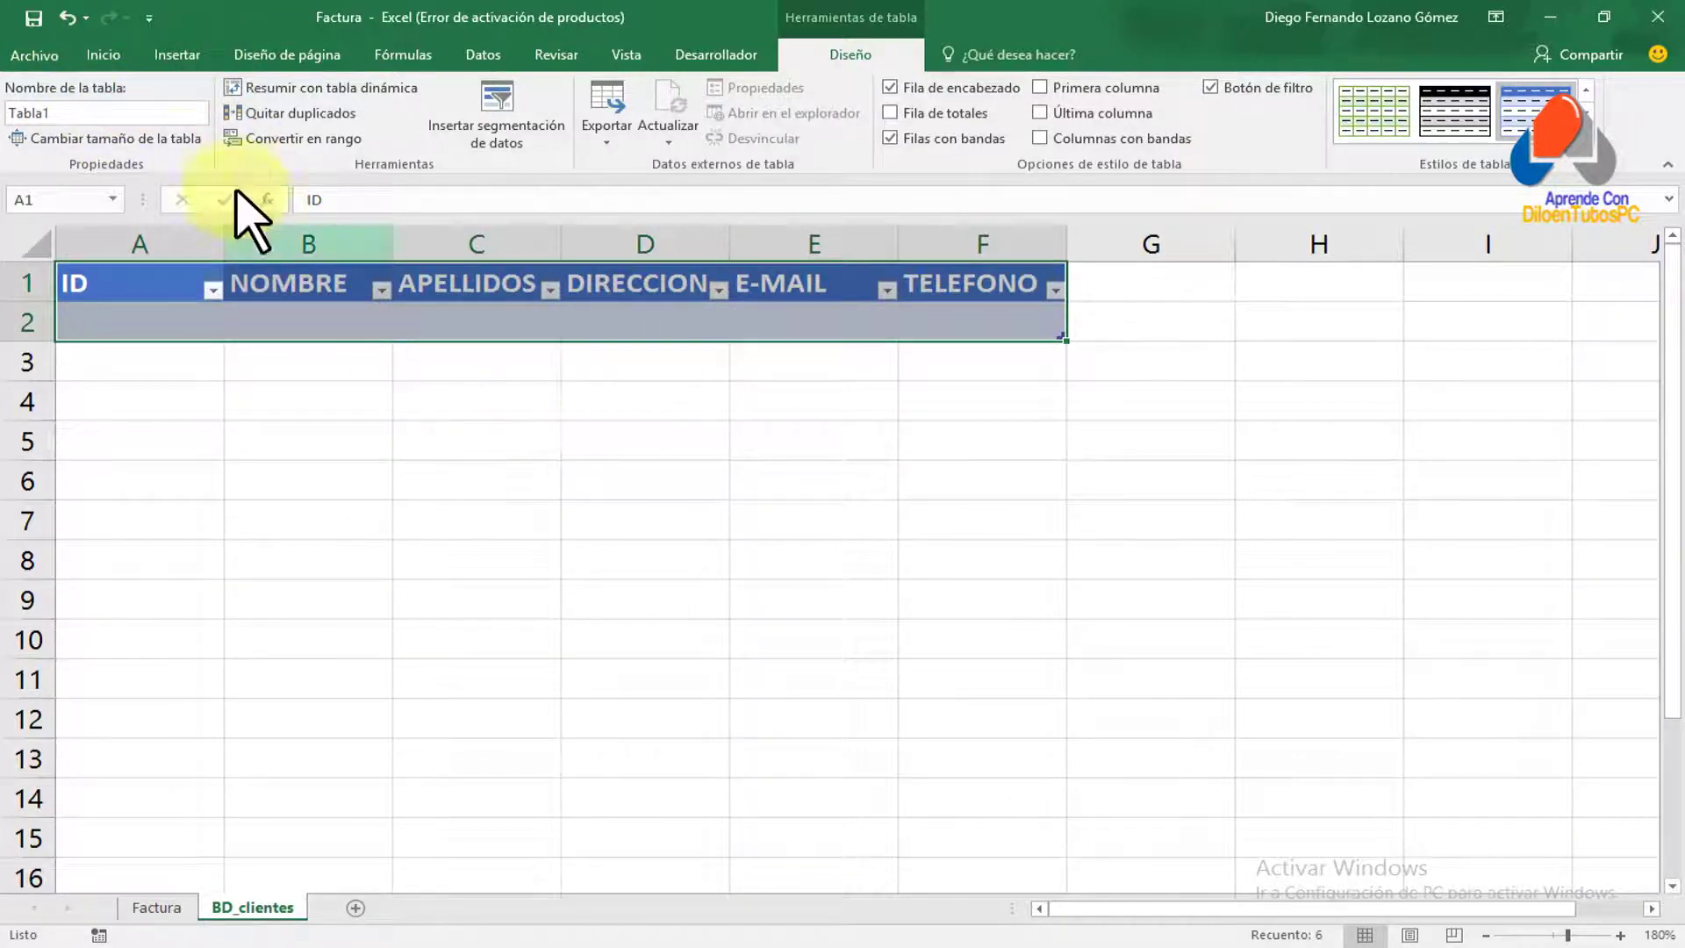
# Change the table name from Tabla1 to CLIENTES
pyautogui.click(86, 113)
pyautogui.moveTo(84, 112); pyautogui.dragTo(9, 112)
pyautogui.press('BackSpace')
pyautogui.write('CLIENTES')
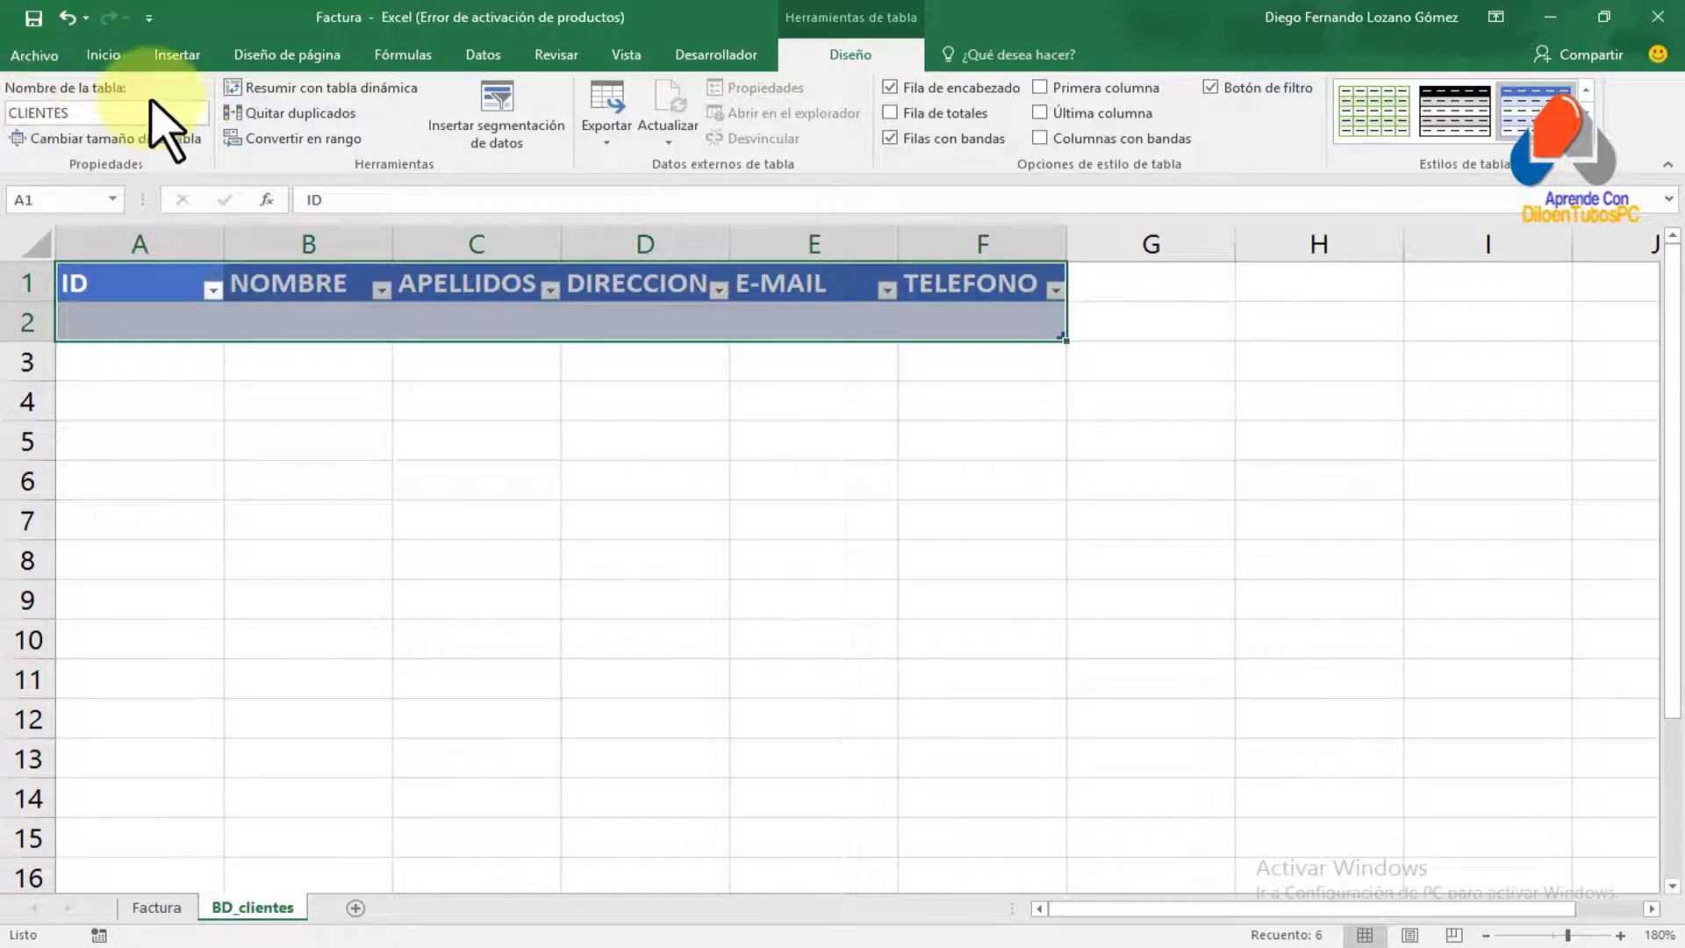
pyautogui.click(139, 326)
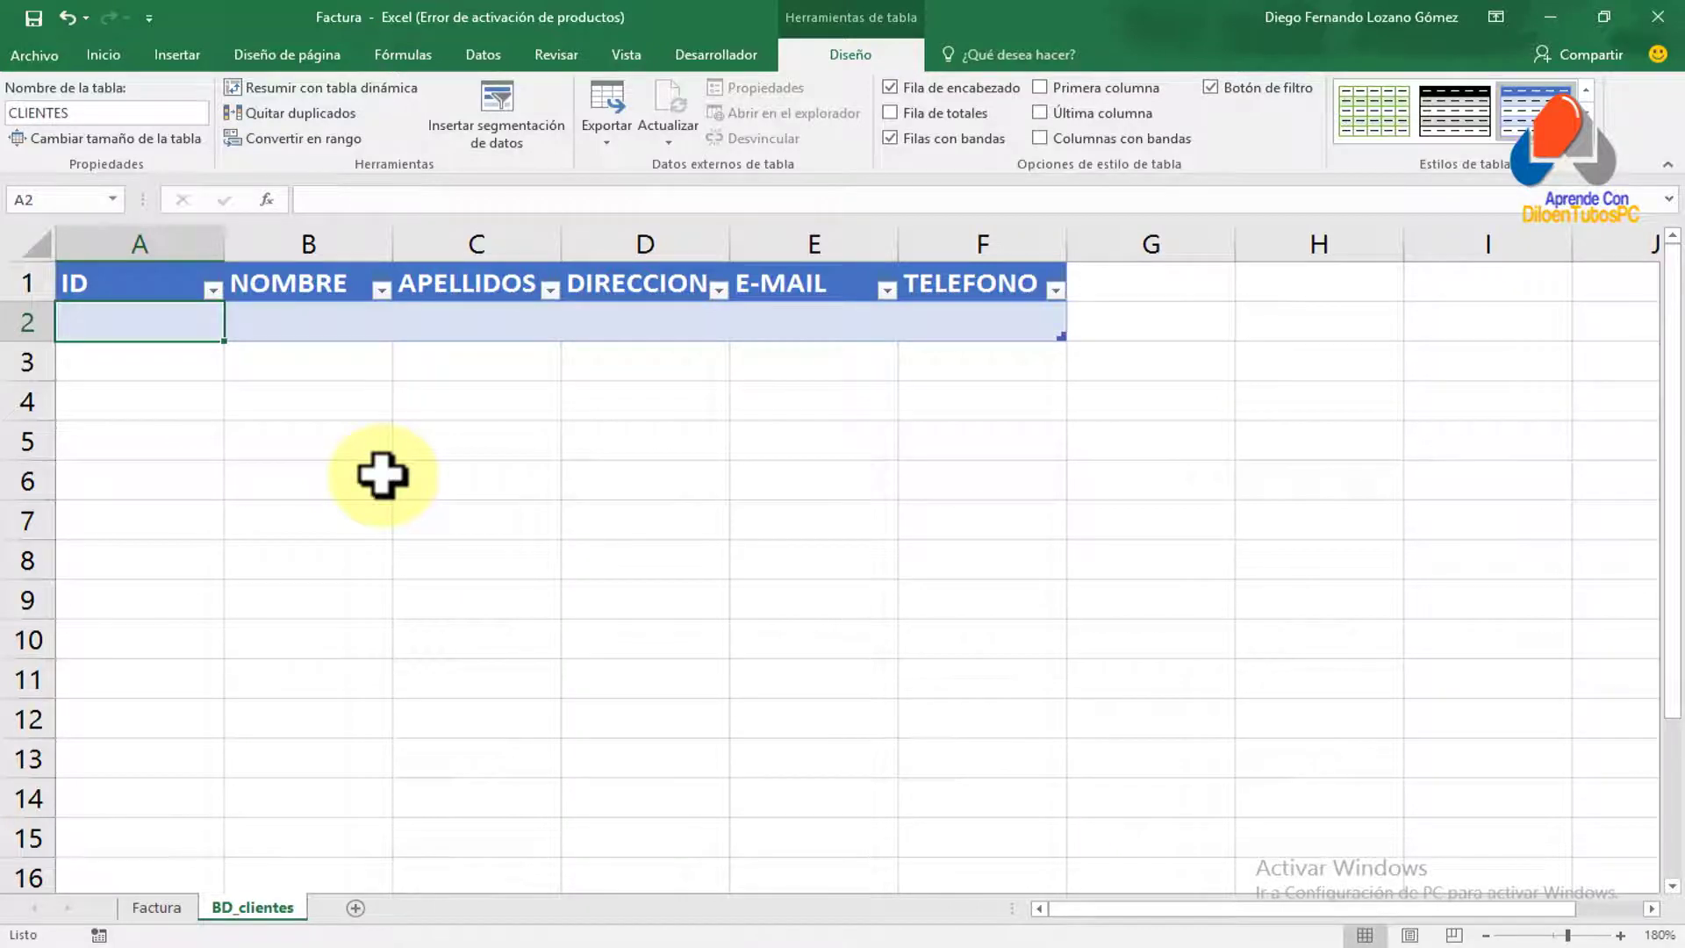
# Enter the first client's ID, first name, surname and street address in row 2
pyautogui.write('100')
pyautogui.press('Tab')
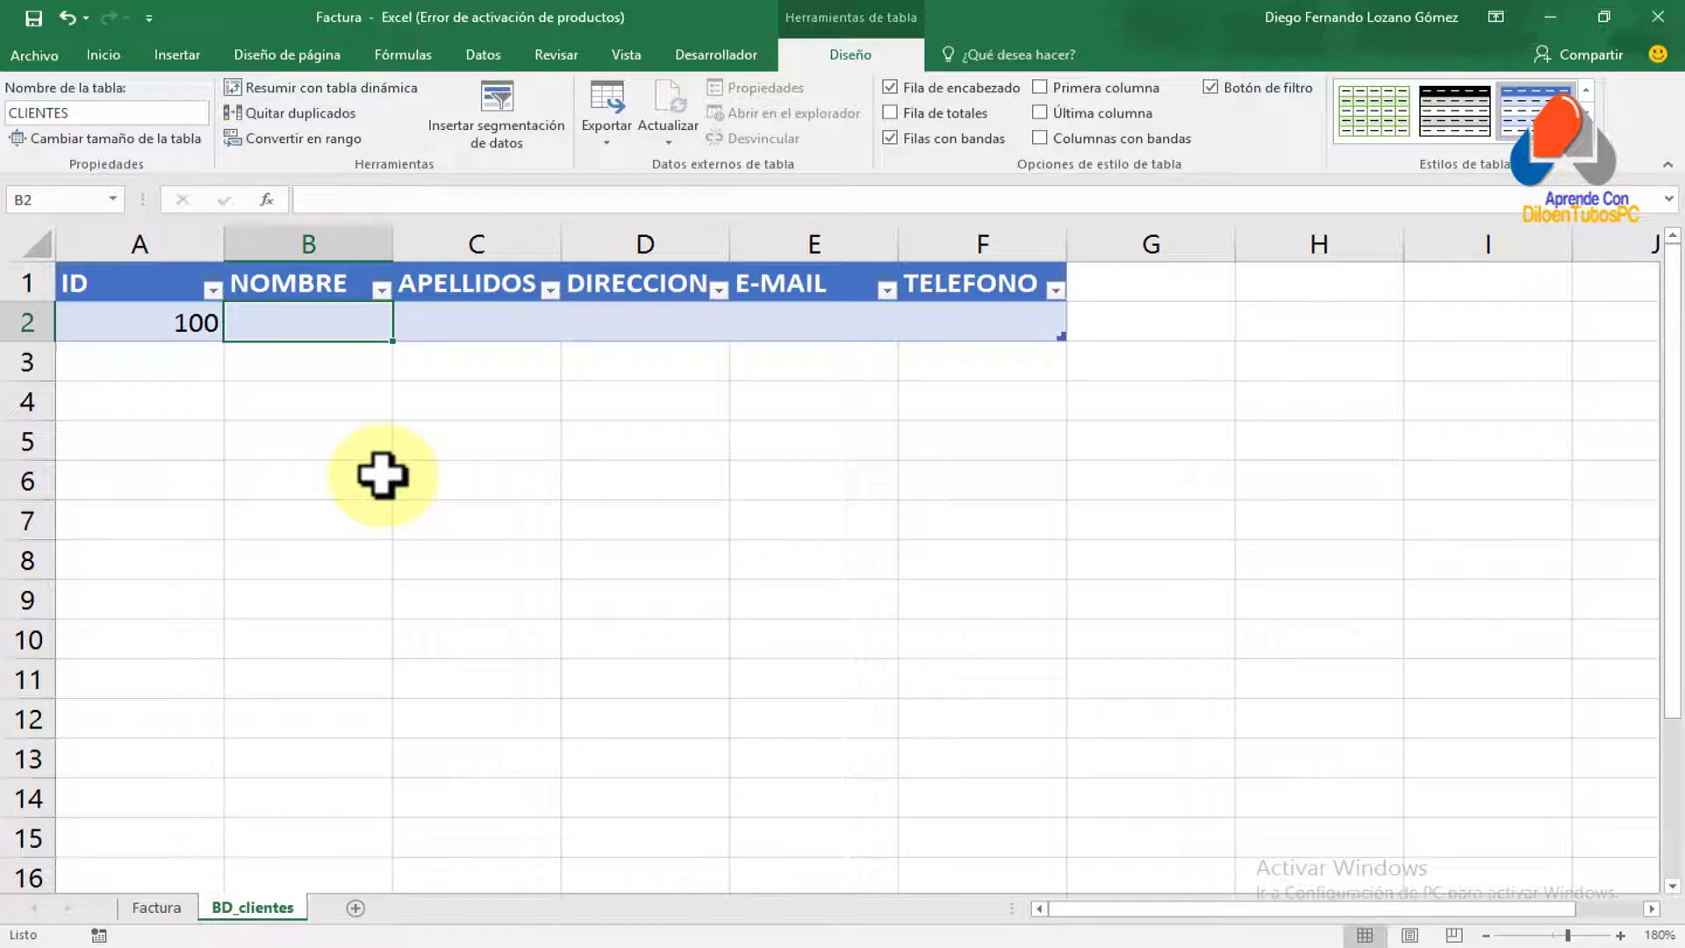
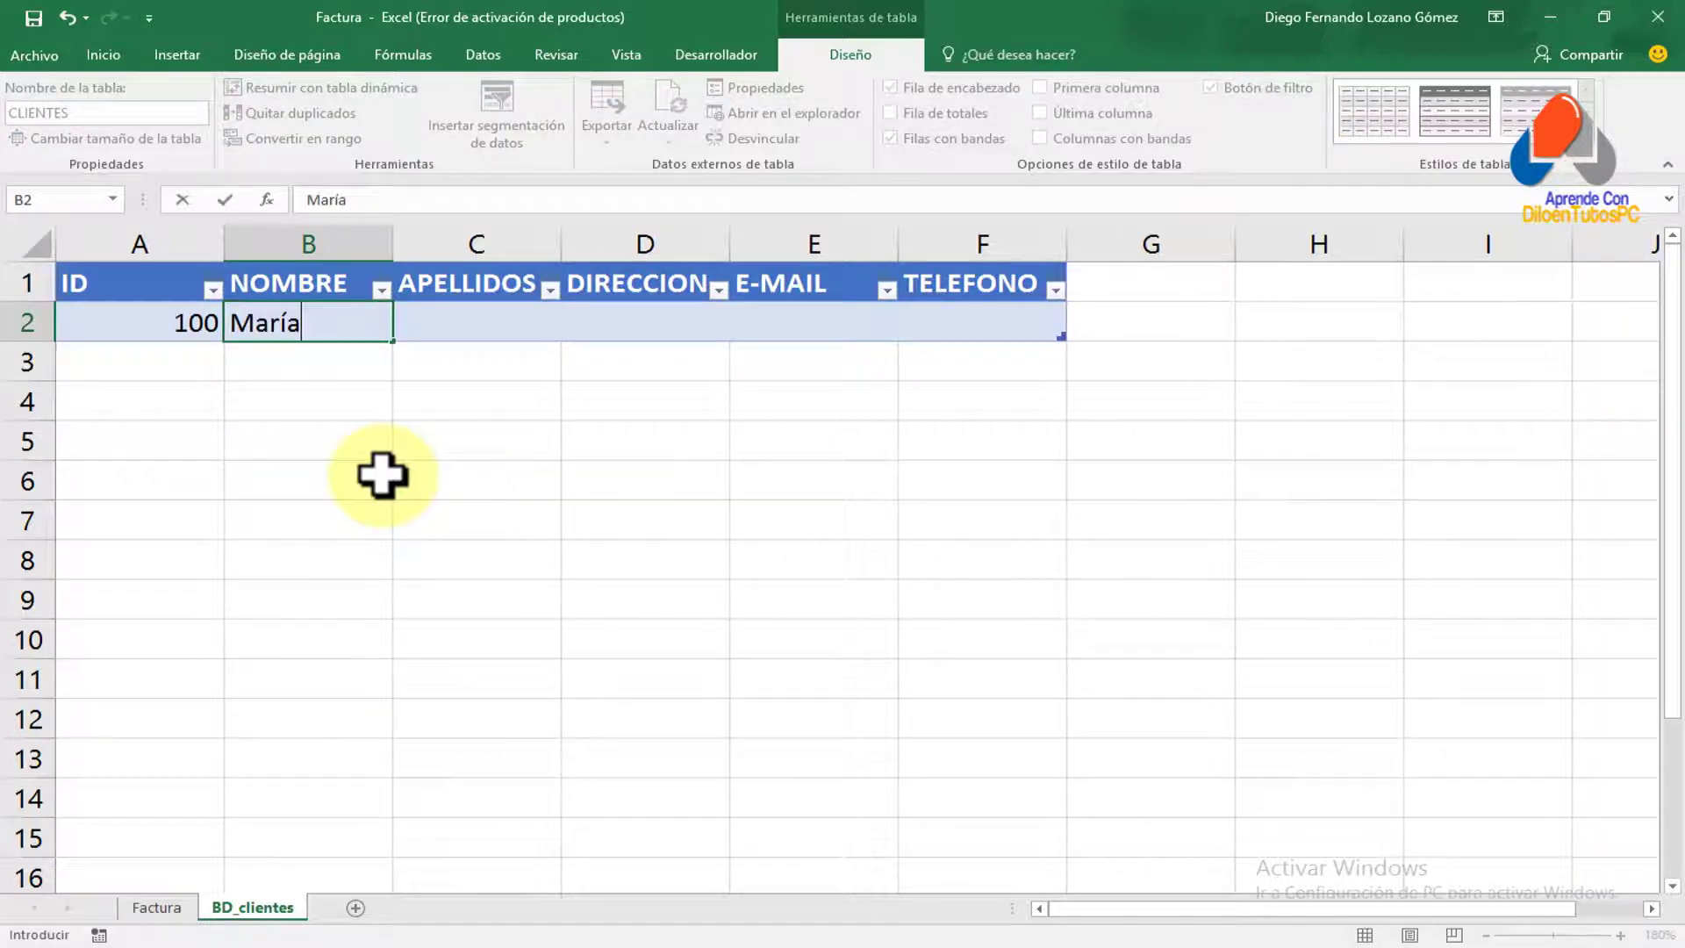
pyautogui.press('Tab')
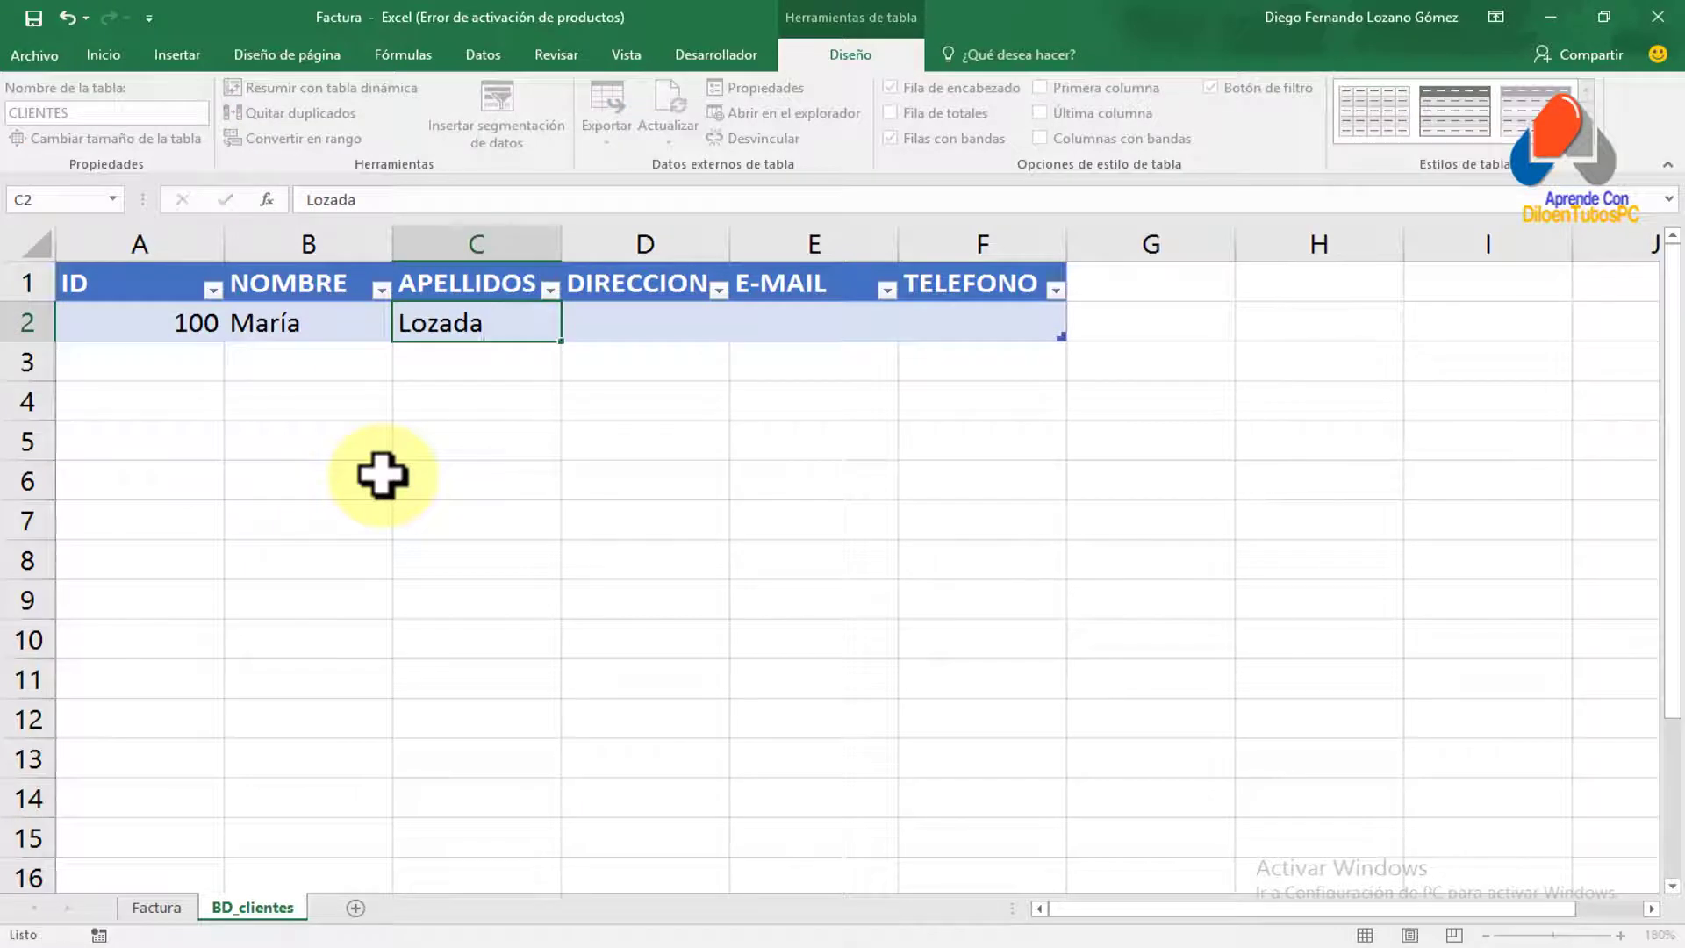
pyautogui.press('Tab')
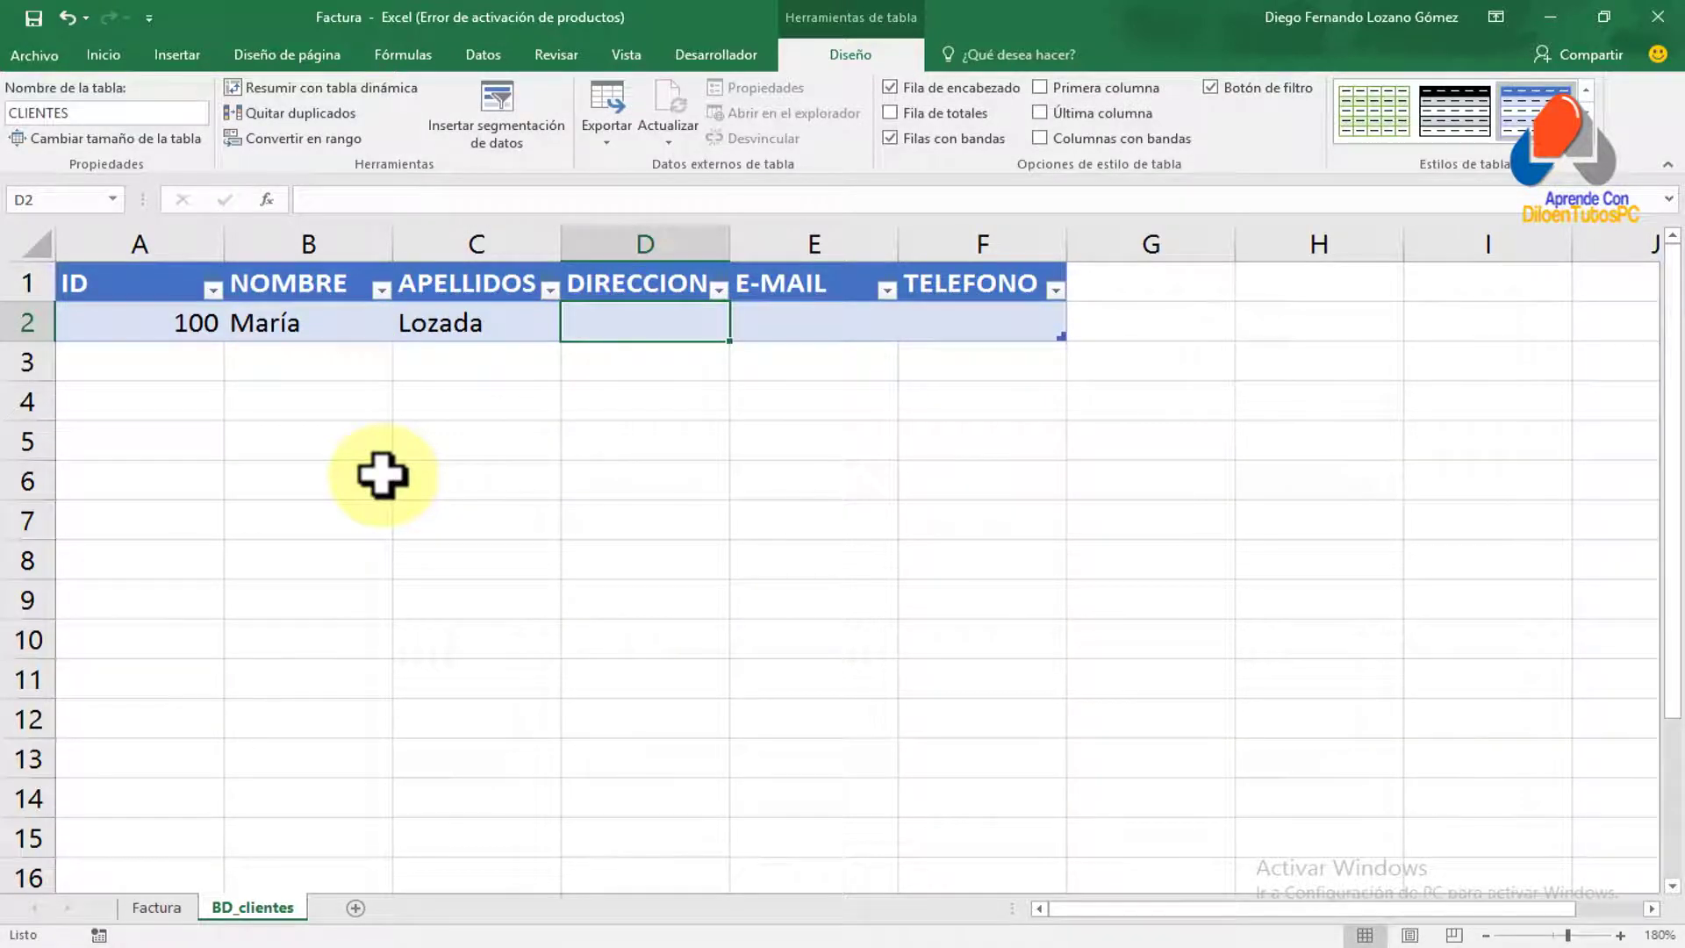
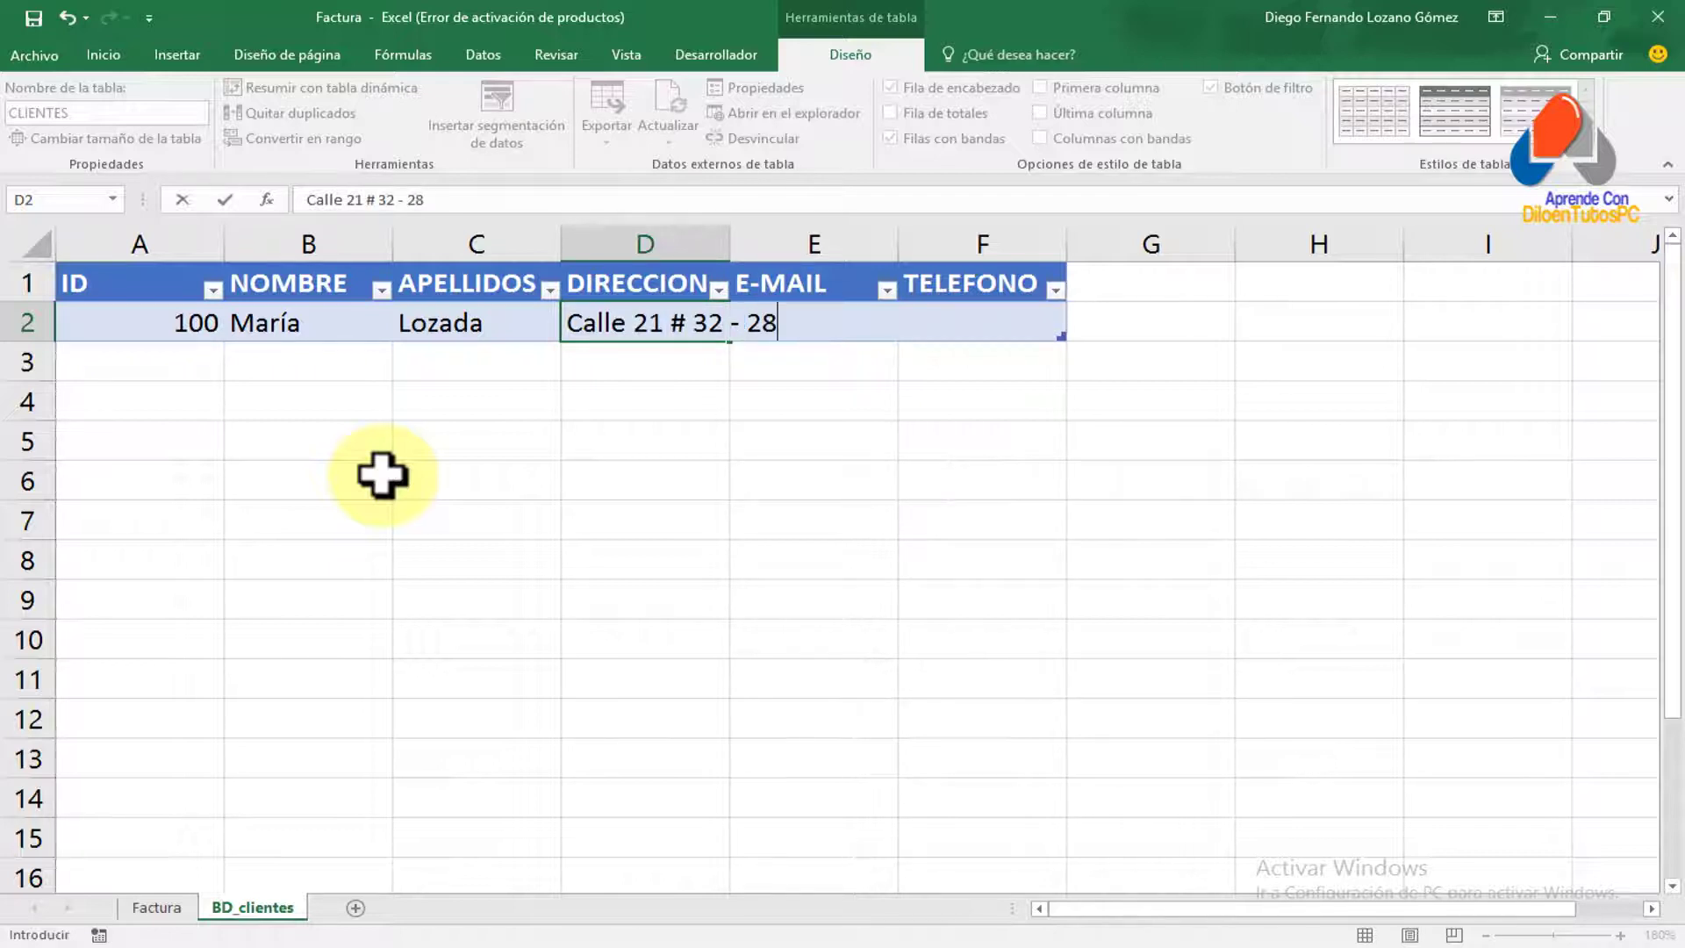
pyautogui.press('Tab')
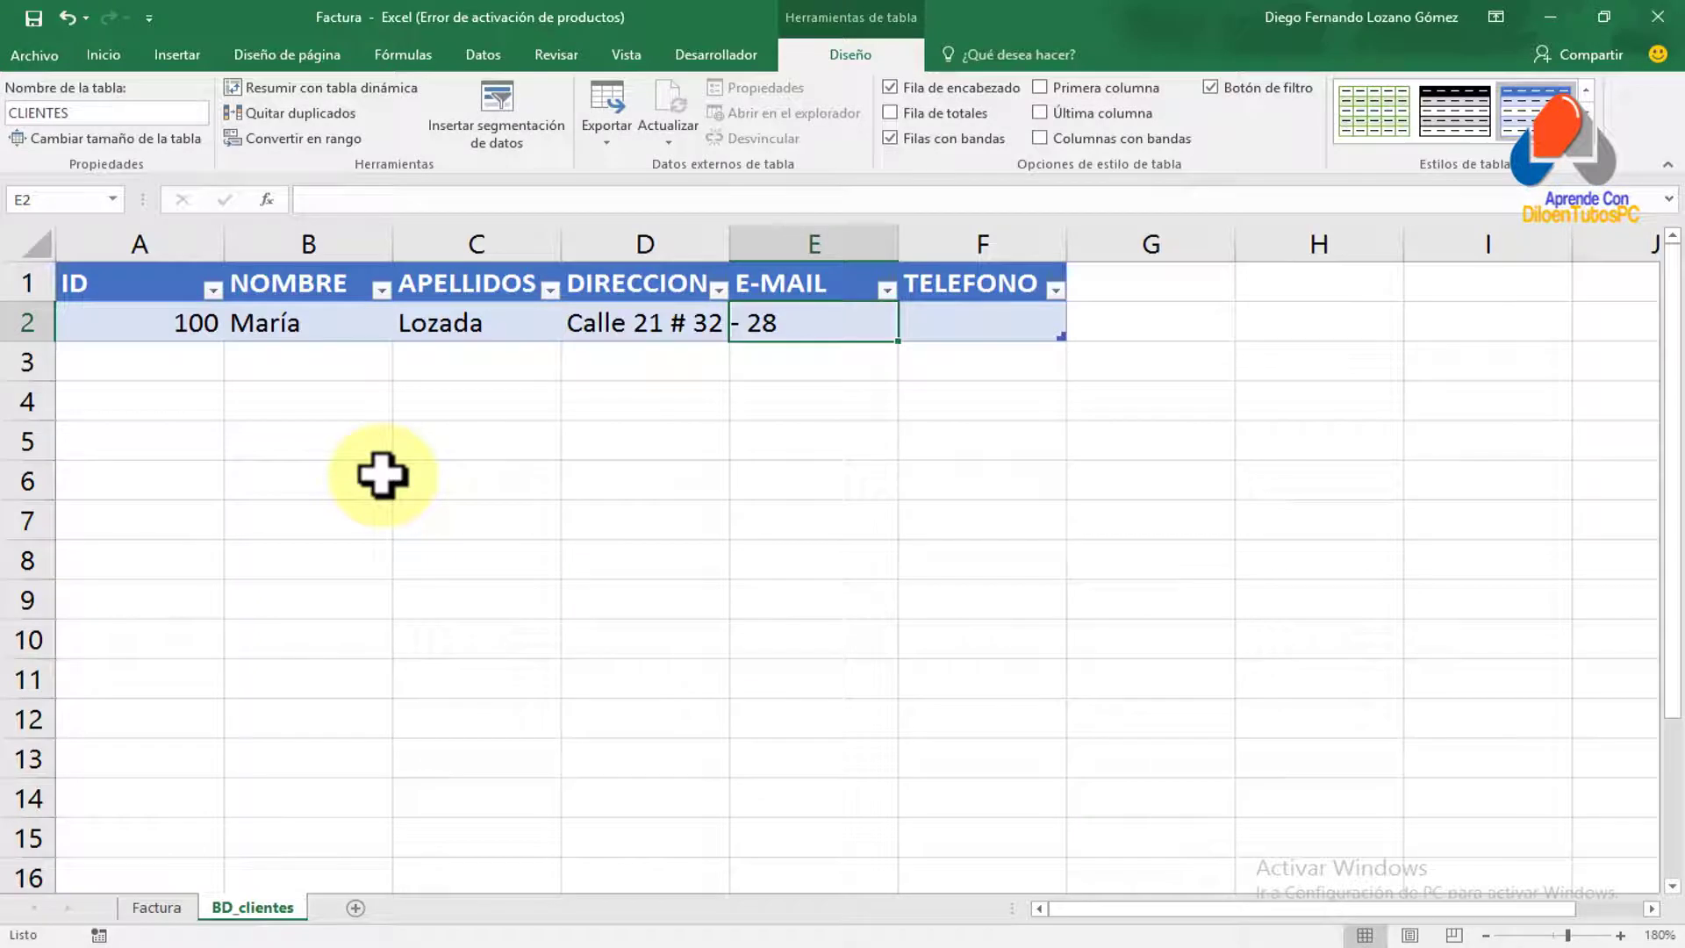
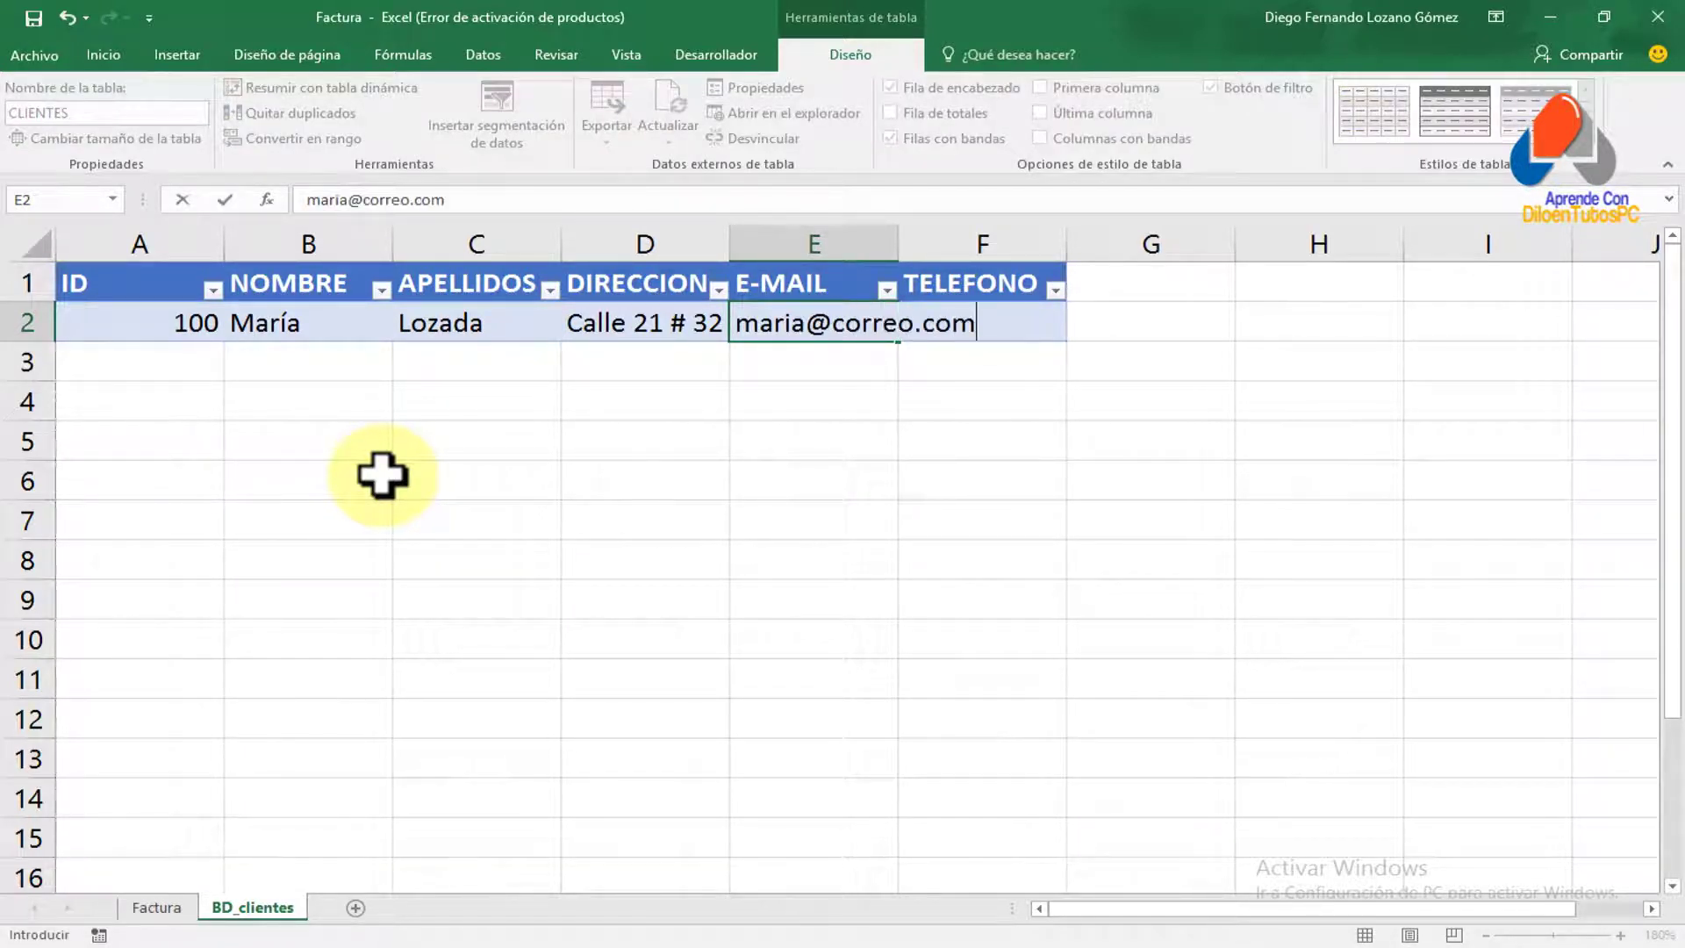
# Add the client's e-mail and phone number, then autofit the E-MAIL column
pyautogui.press('Tab')
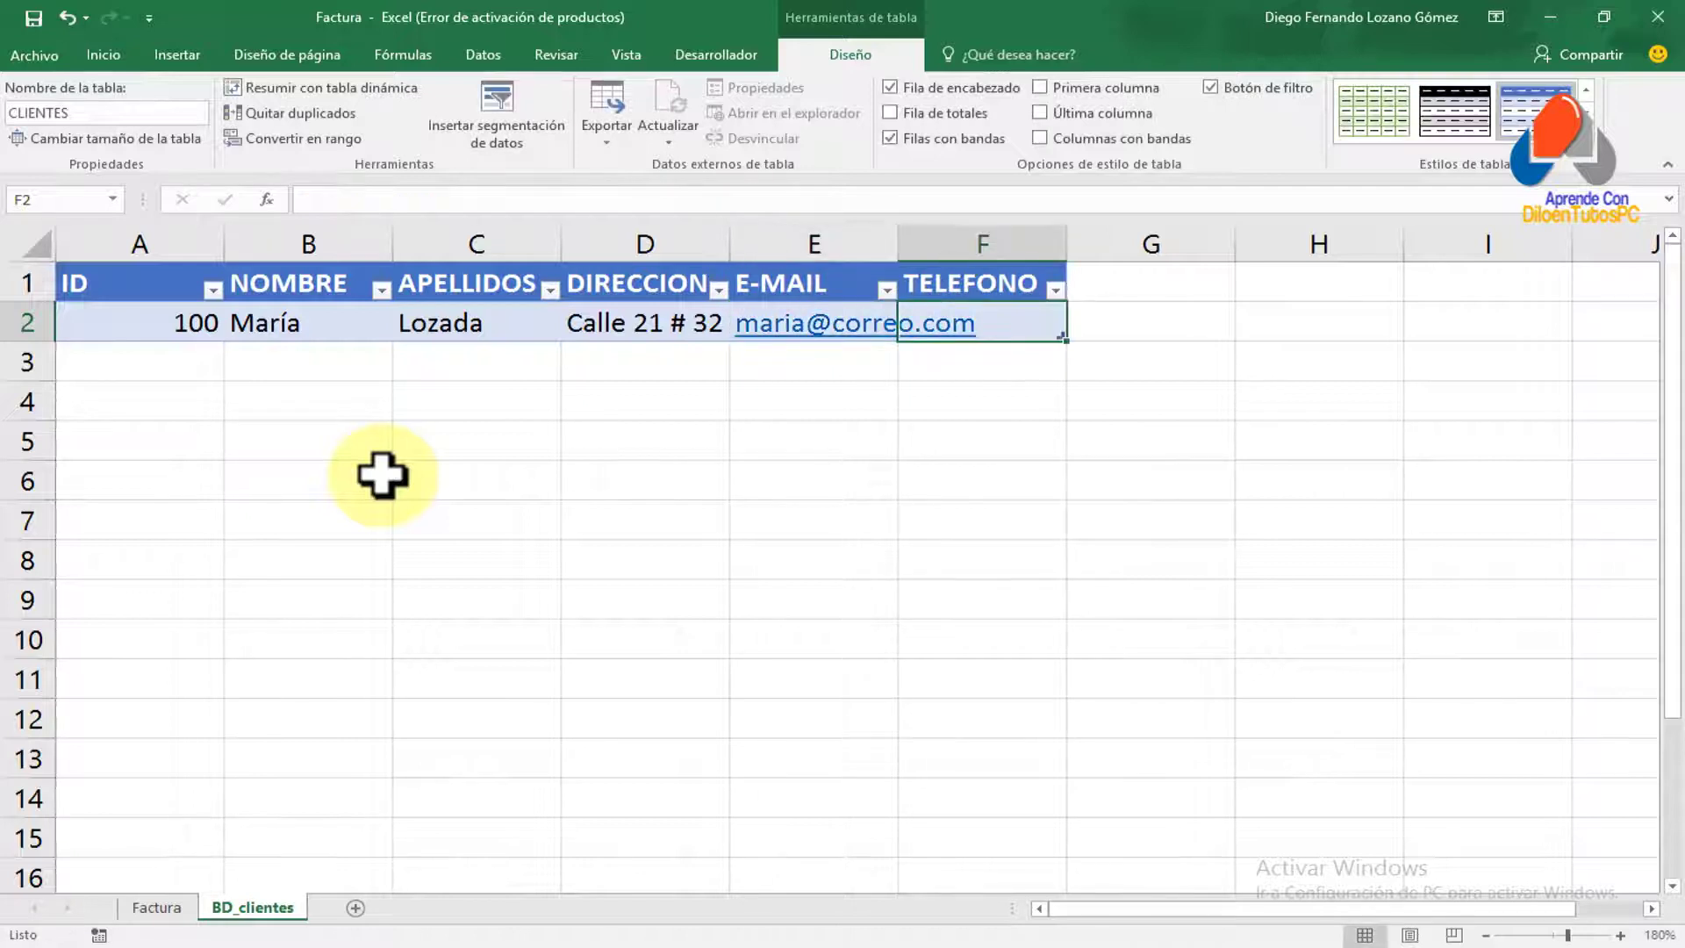
pyautogui.write('1543415')
pyautogui.press('Return')
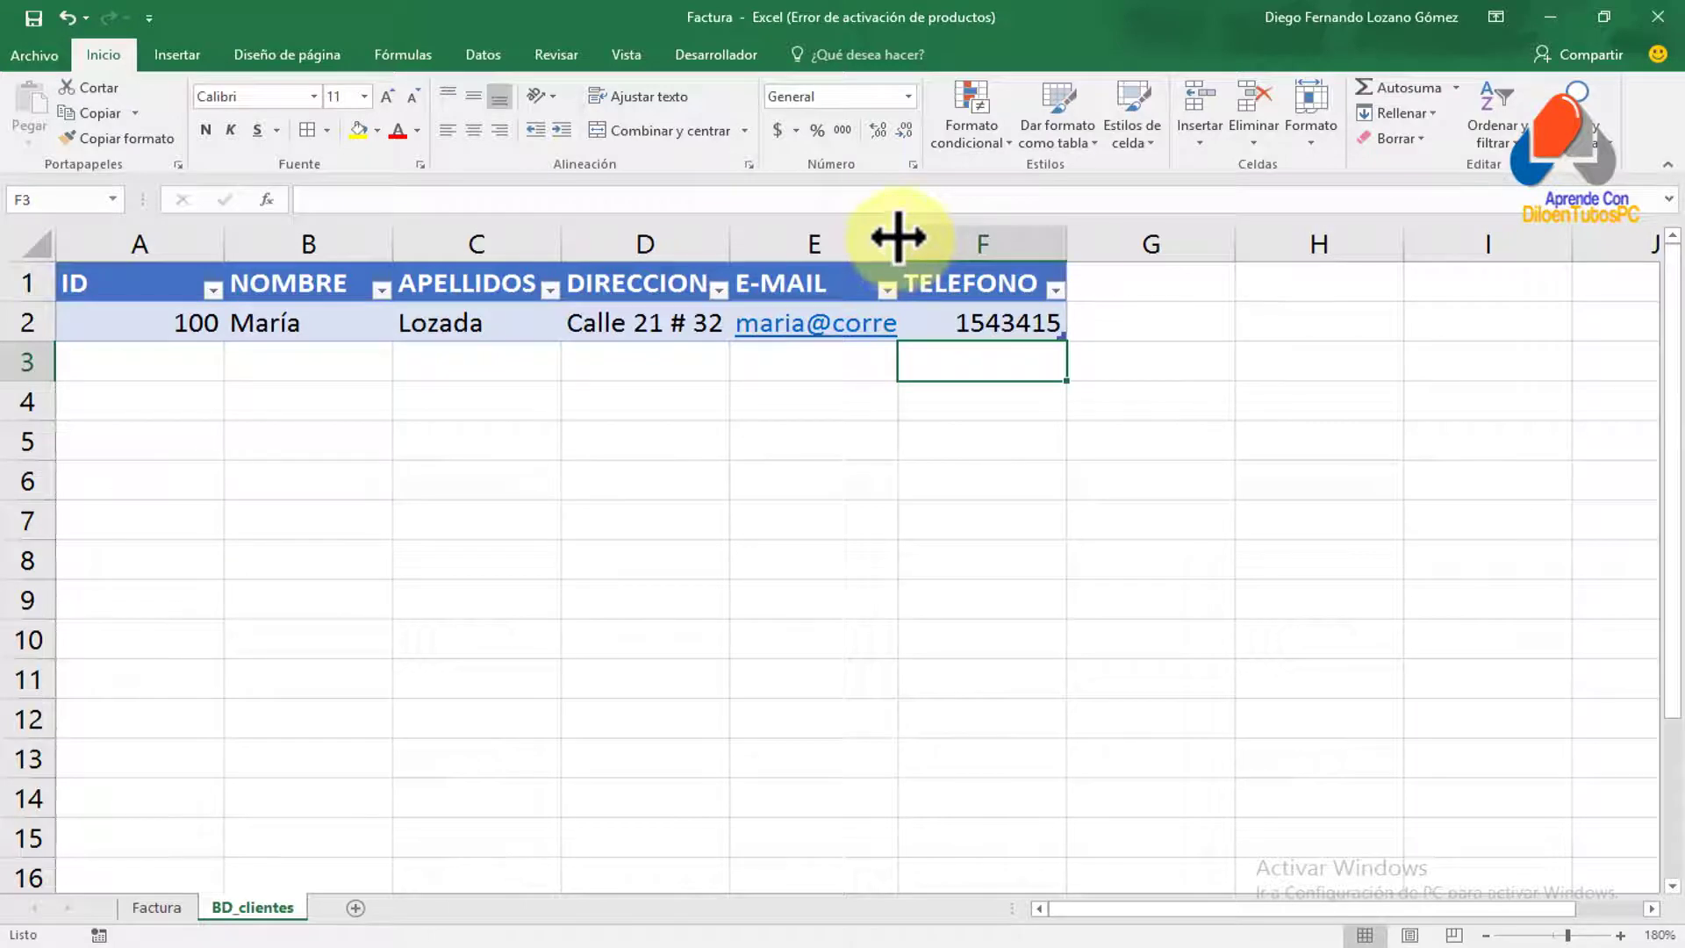
pyautogui.doubleClick(899, 237)
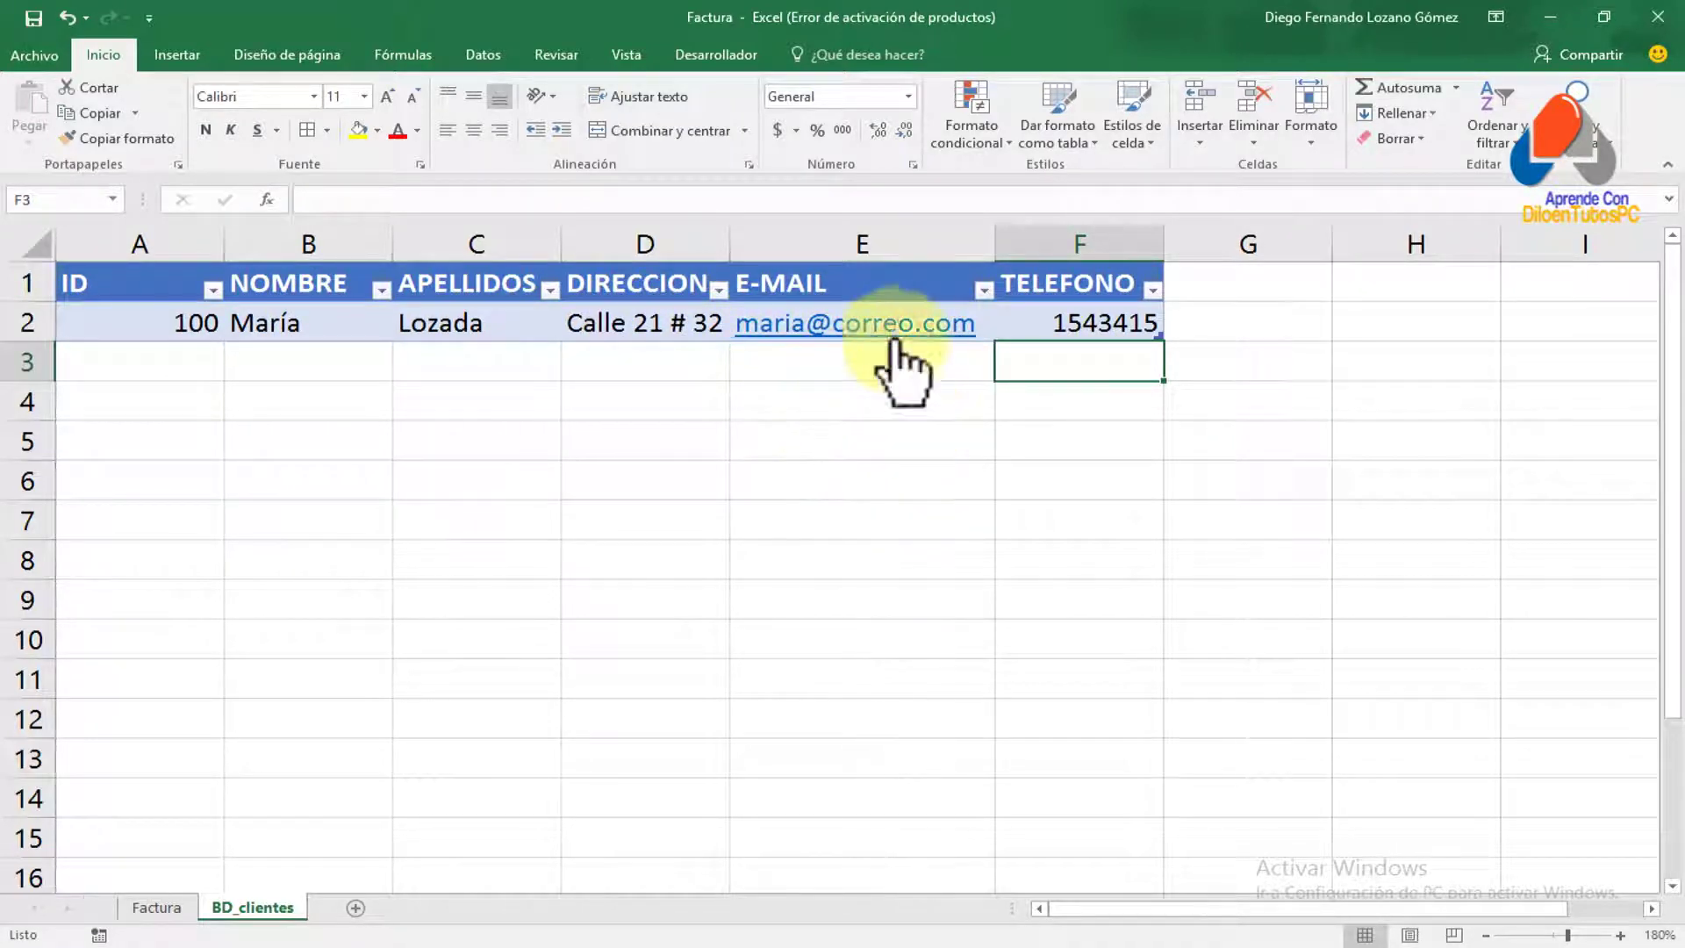
# Enter three more client records in rows 3–5 of the CLIENTES table
pyautogui.click(143, 362)
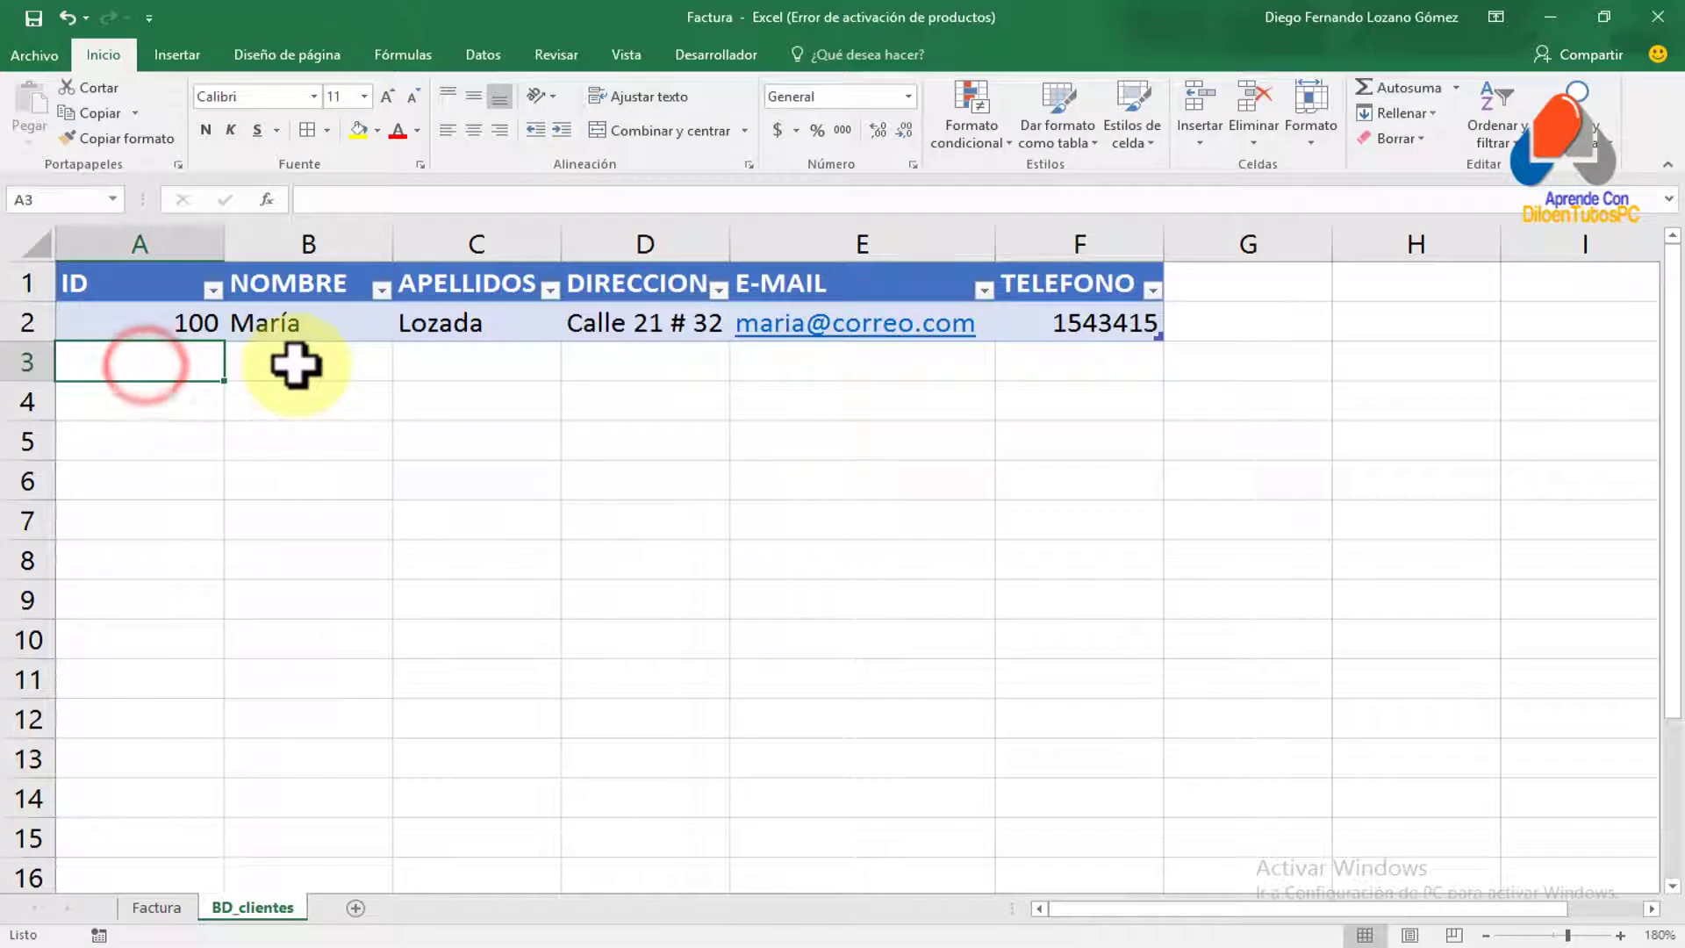
pyautogui.write('200')
pyautogui.press('Tab')
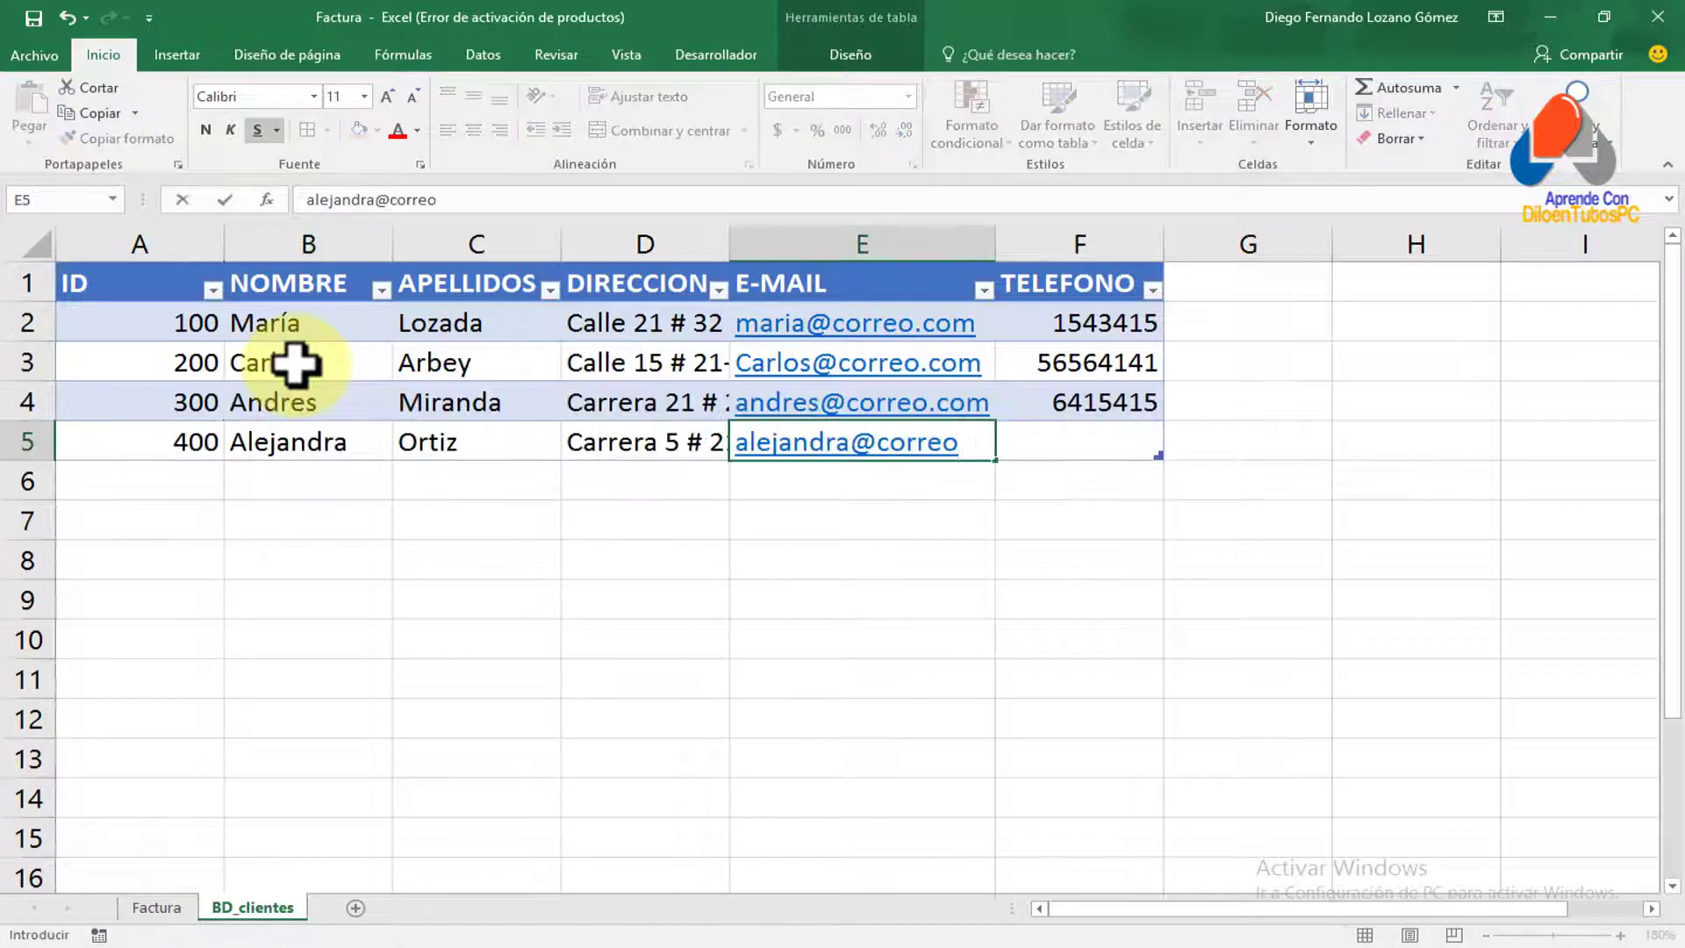
pyautogui.write('.com')
pyautogui.press('Tab')
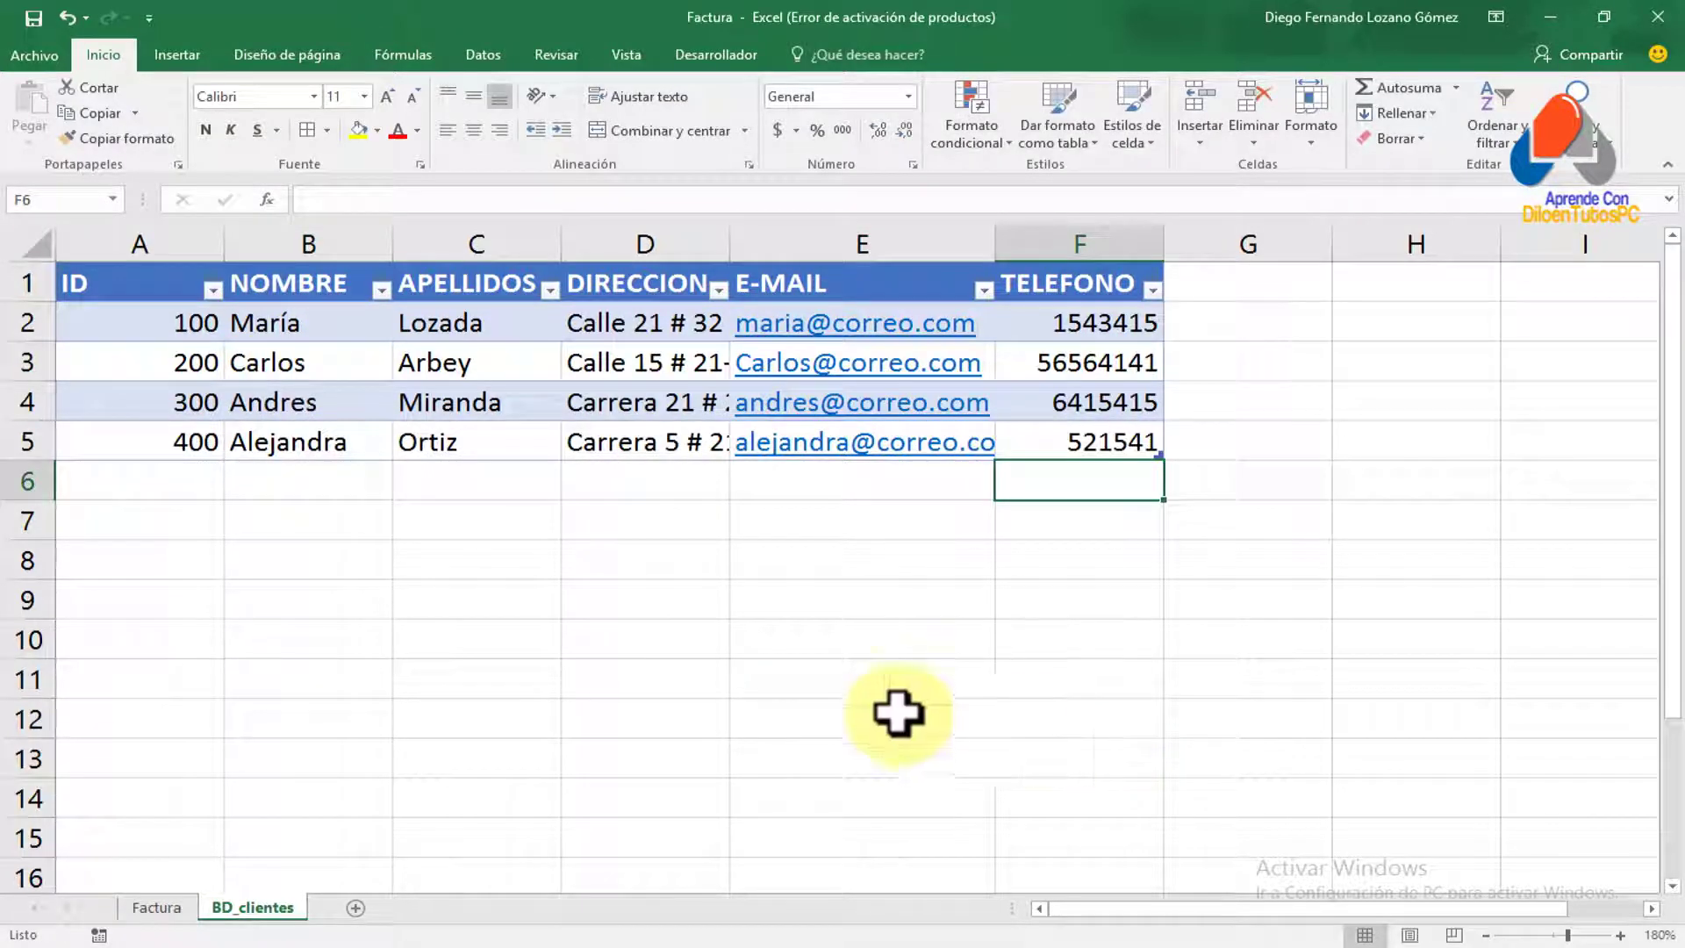
# Autofit the DIRECCION and E-MAIL columns, widen TELEFONO, and review the IDs in A2:A5
pyautogui.doubleClick(729, 243)
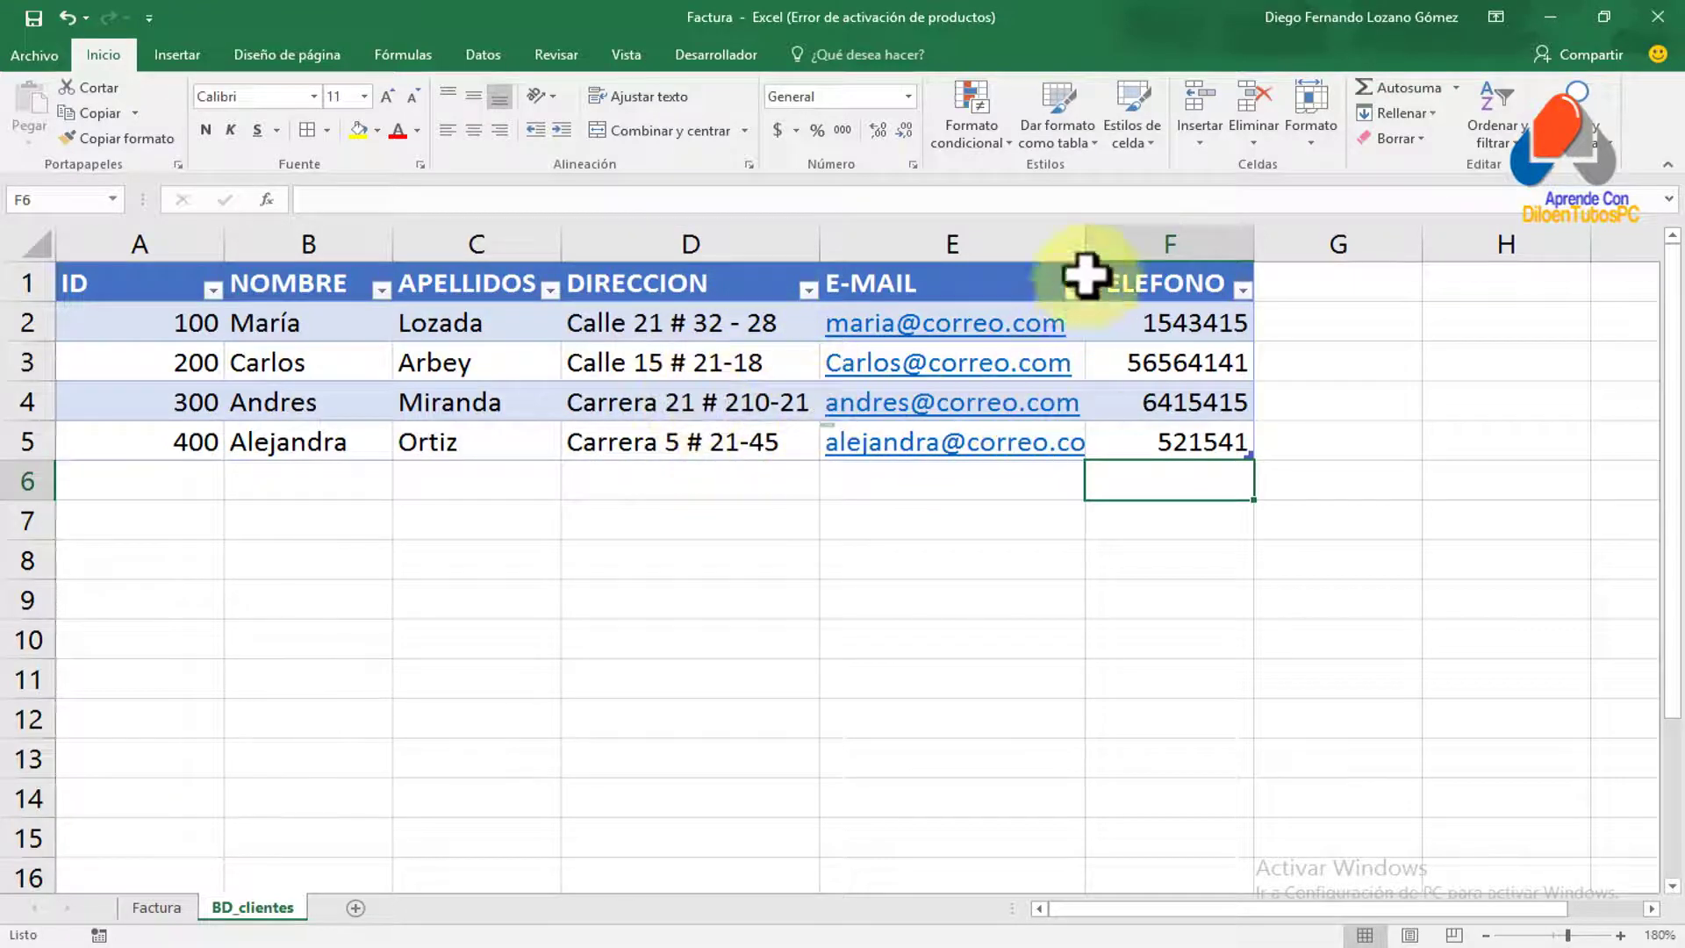
pyautogui.doubleClick(1085, 237)
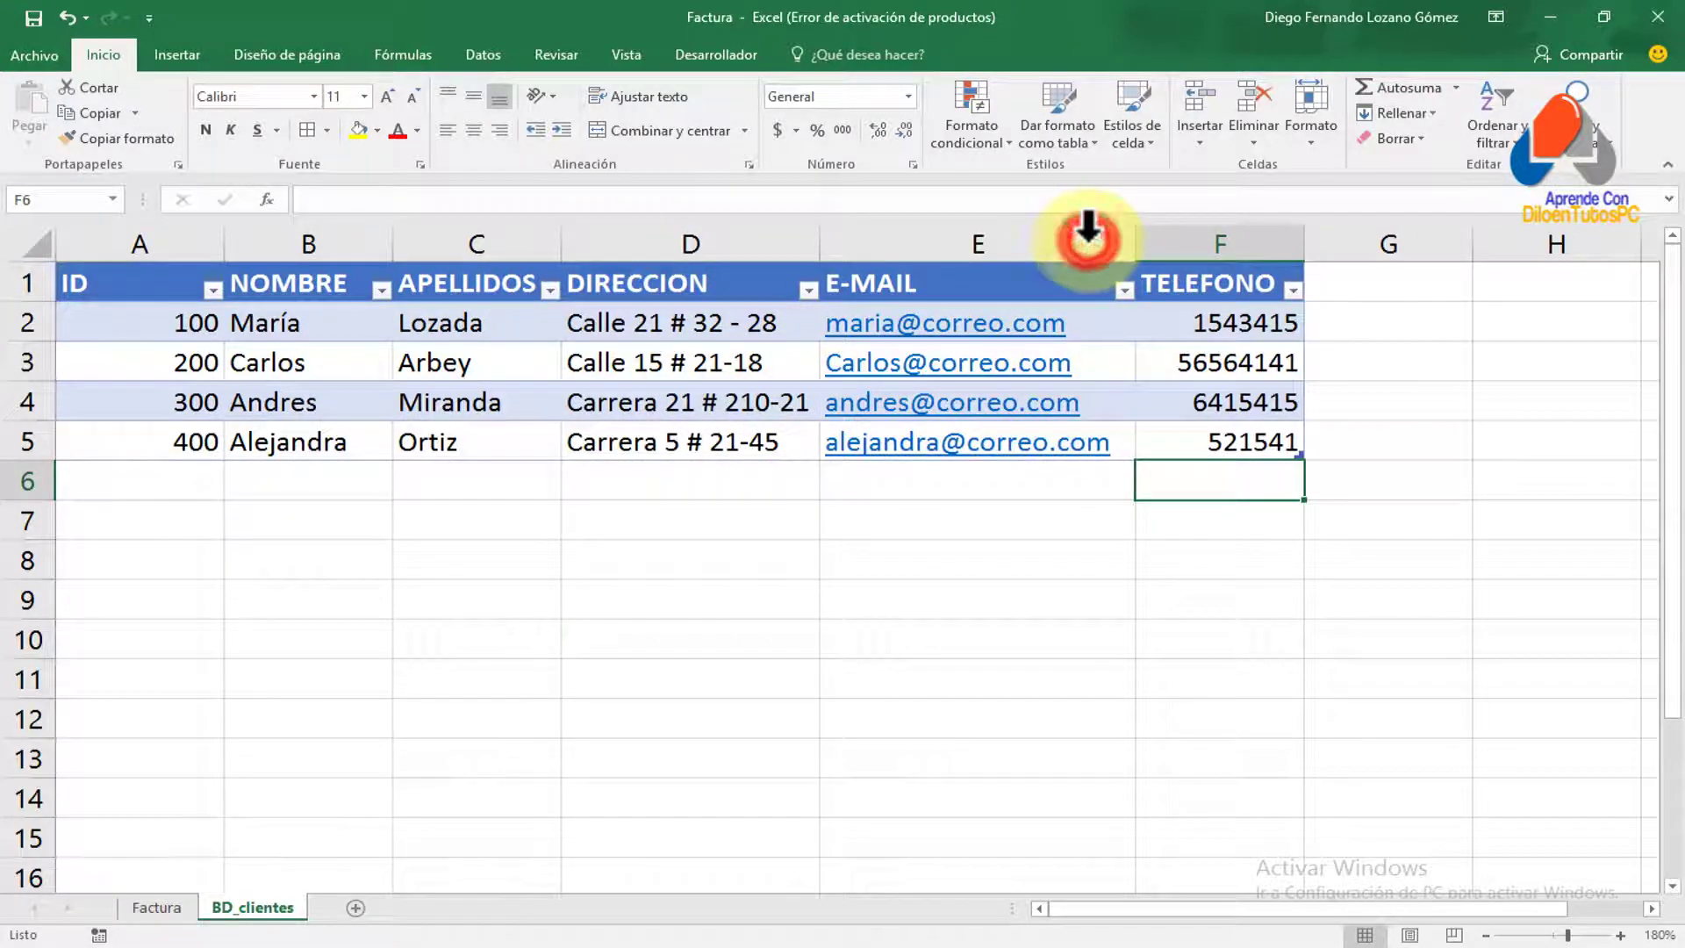
pyautogui.moveTo(1304, 238); pyautogui.dragTo(1344, 243)
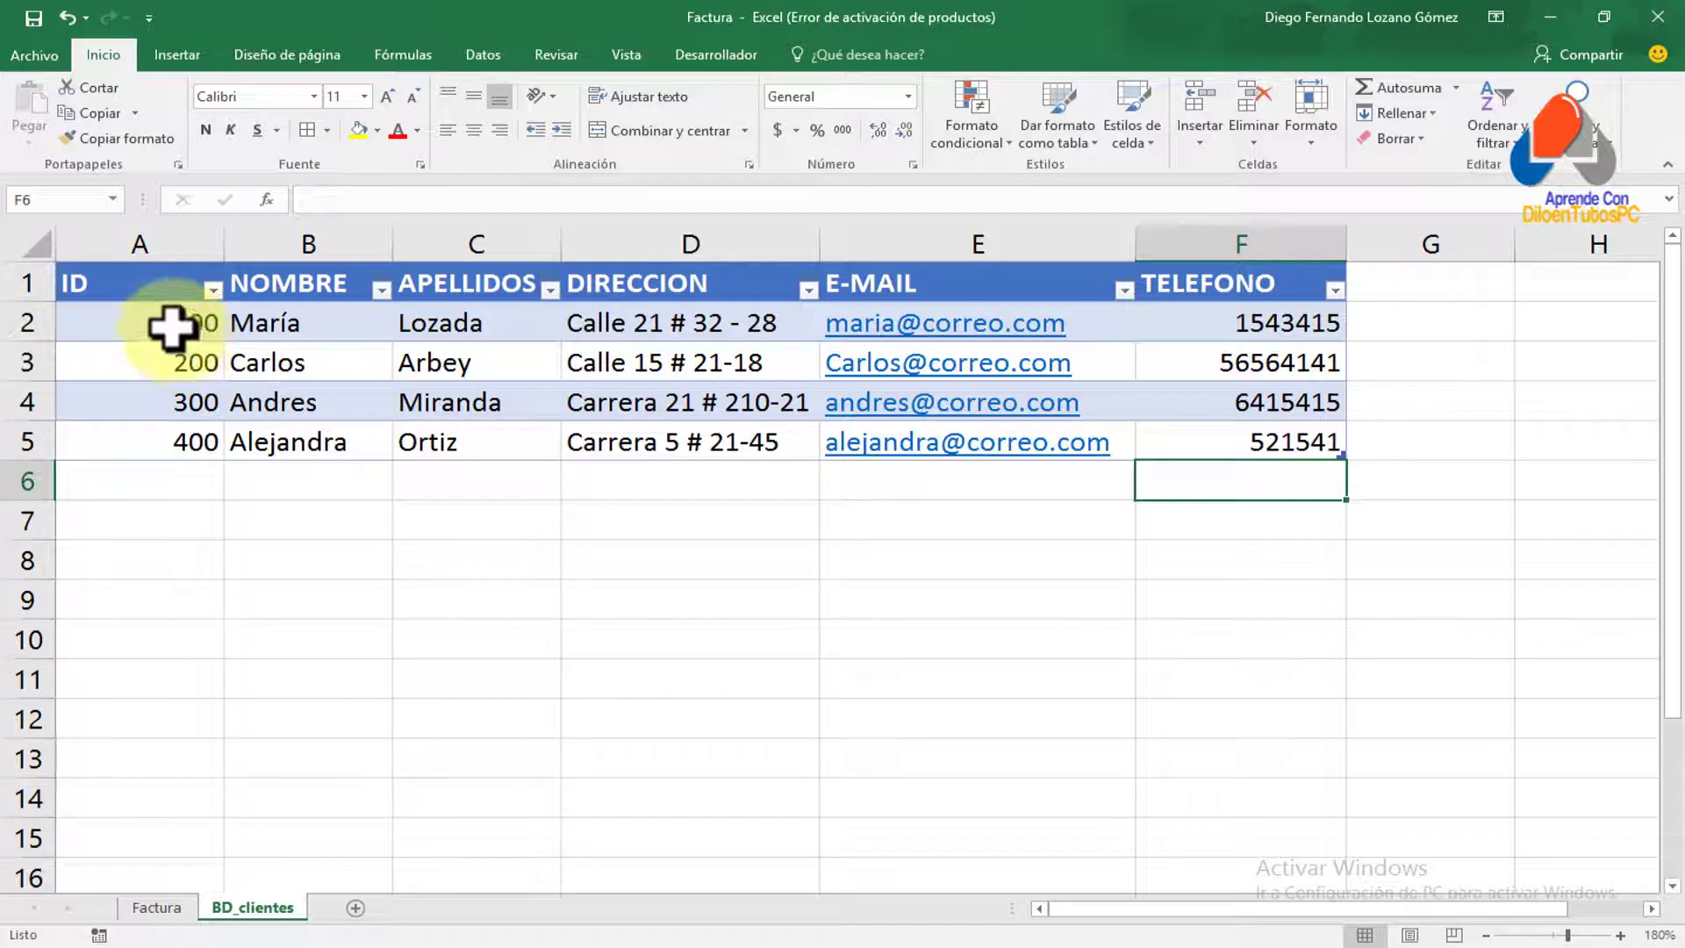
pyautogui.moveTo(172, 327); pyautogui.dragTo(136, 451)
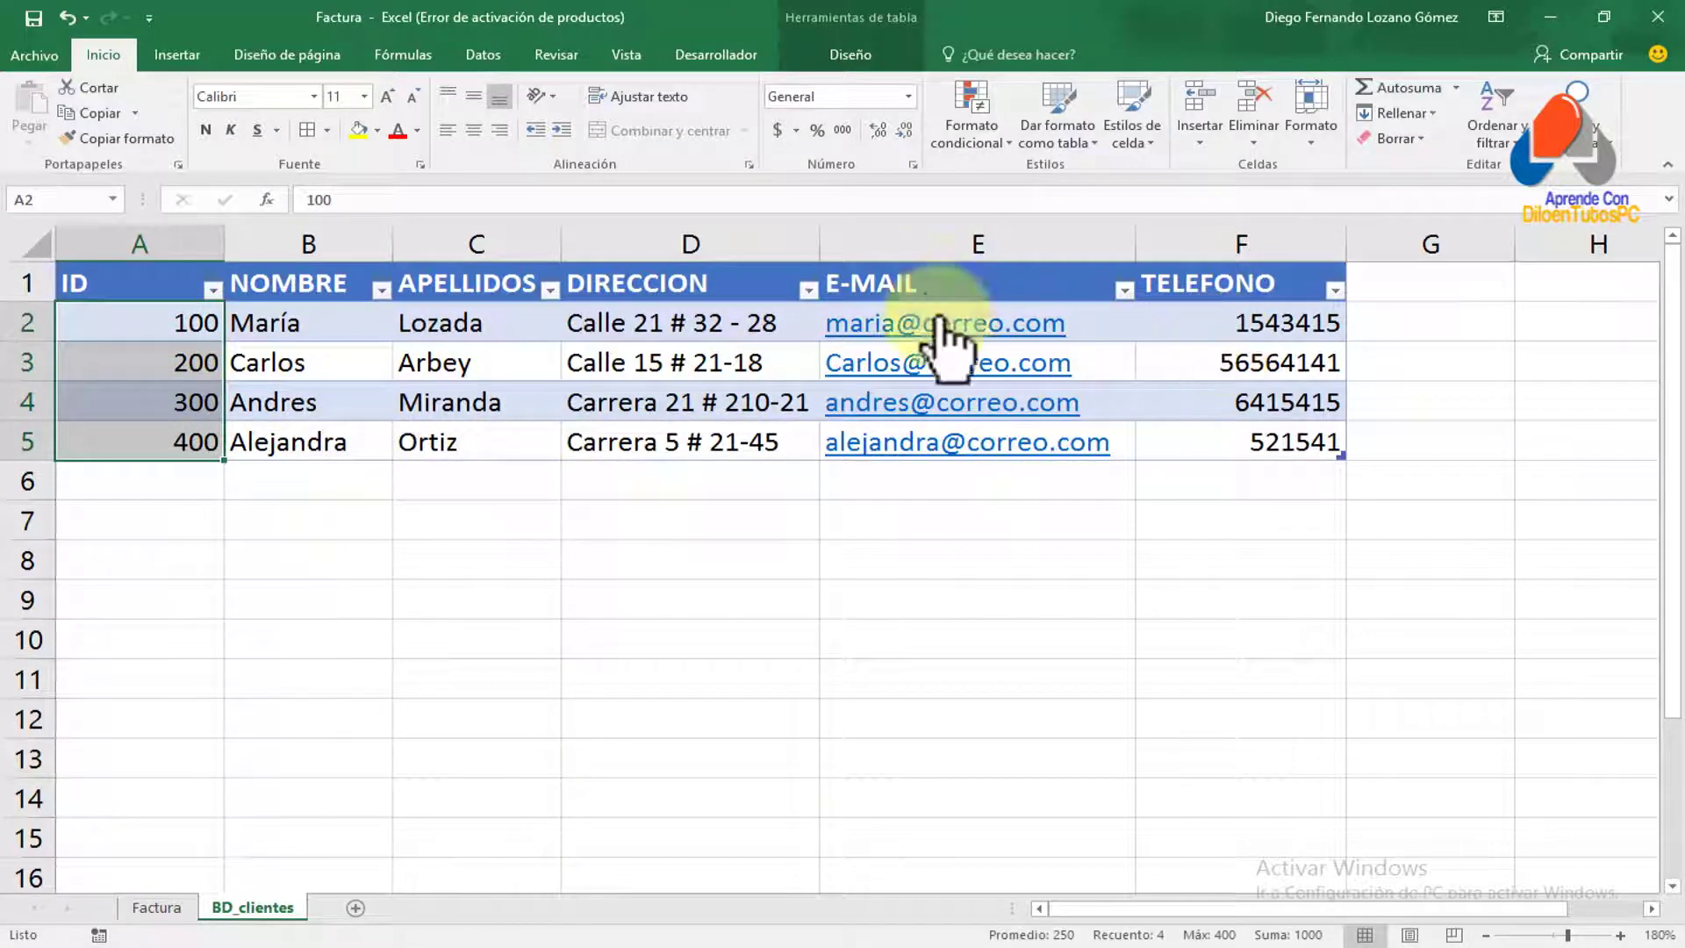
pyautogui.click(805, 669)
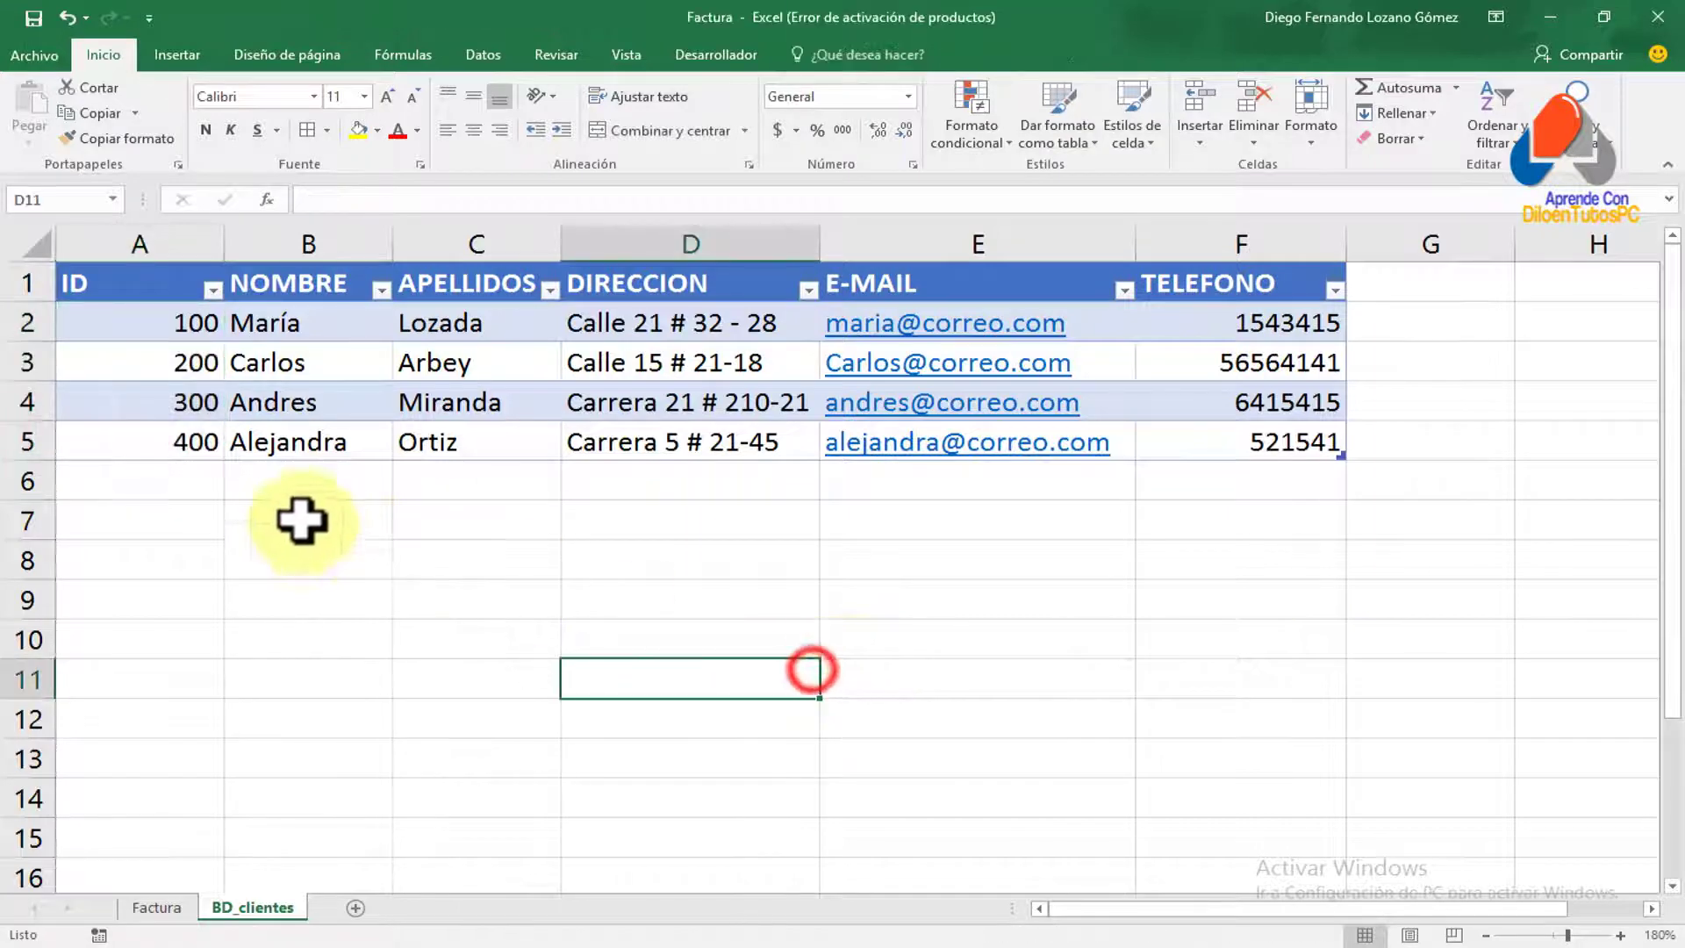
pyautogui.click(297, 518)
# On the Factura sheet, enter the first client's ID in the Cedula cell D7
pyautogui.click(157, 907)
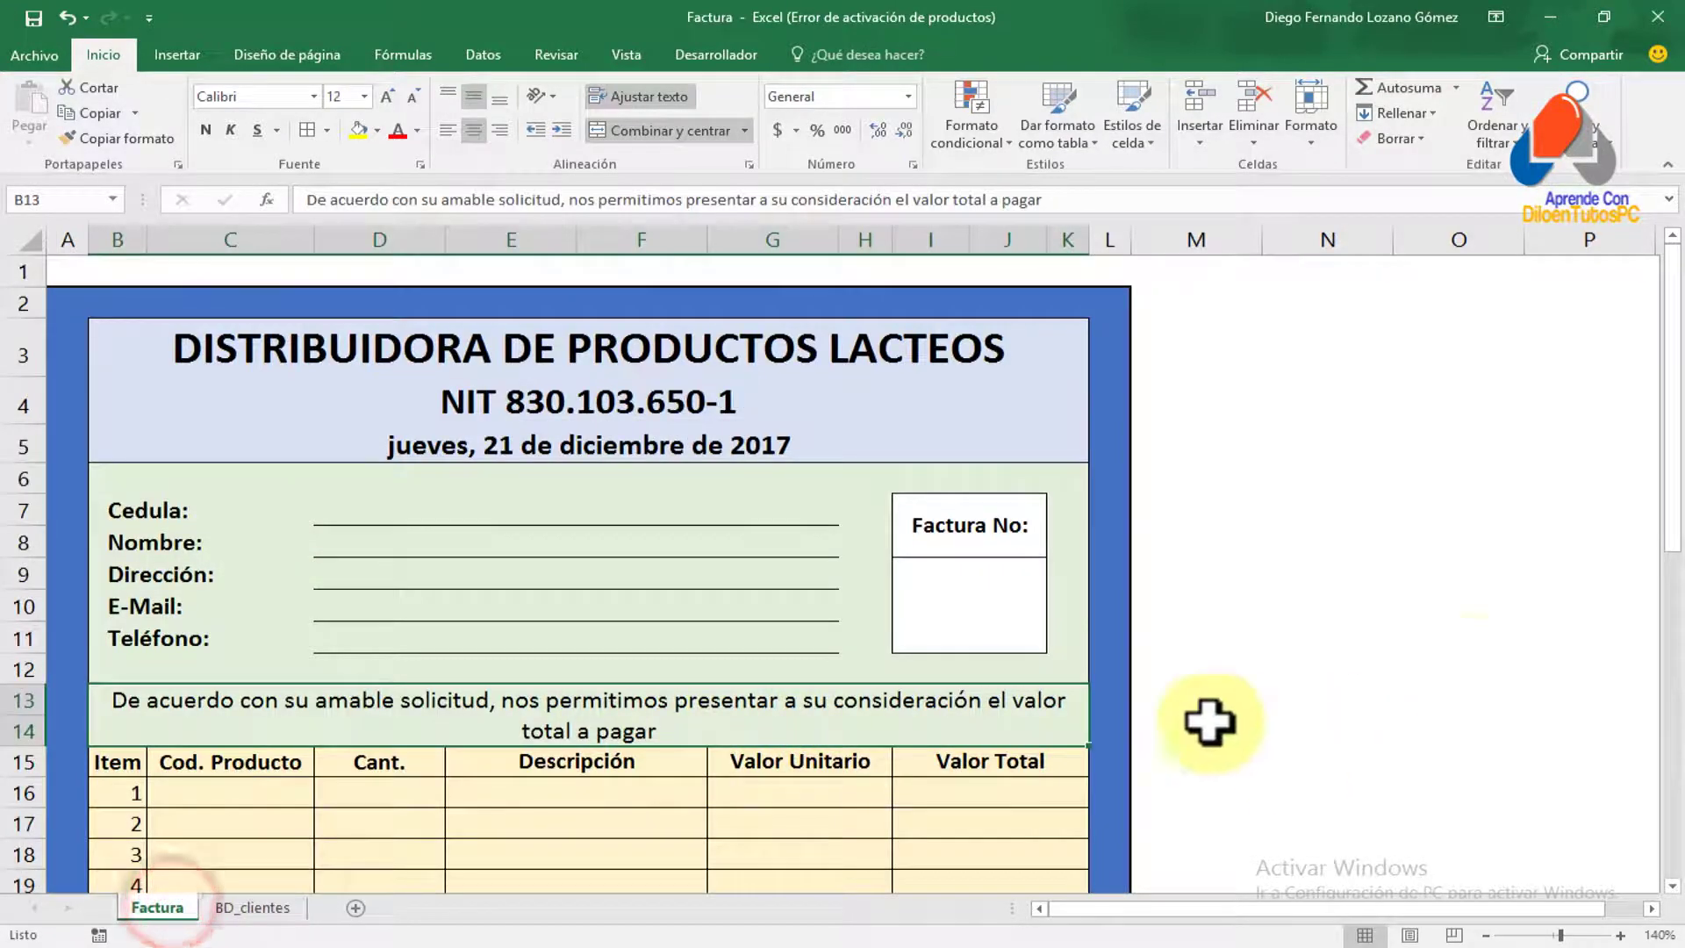
pyautogui.scroll(-2, 1185, 564)
pyautogui.scroll(2, 471, 515)
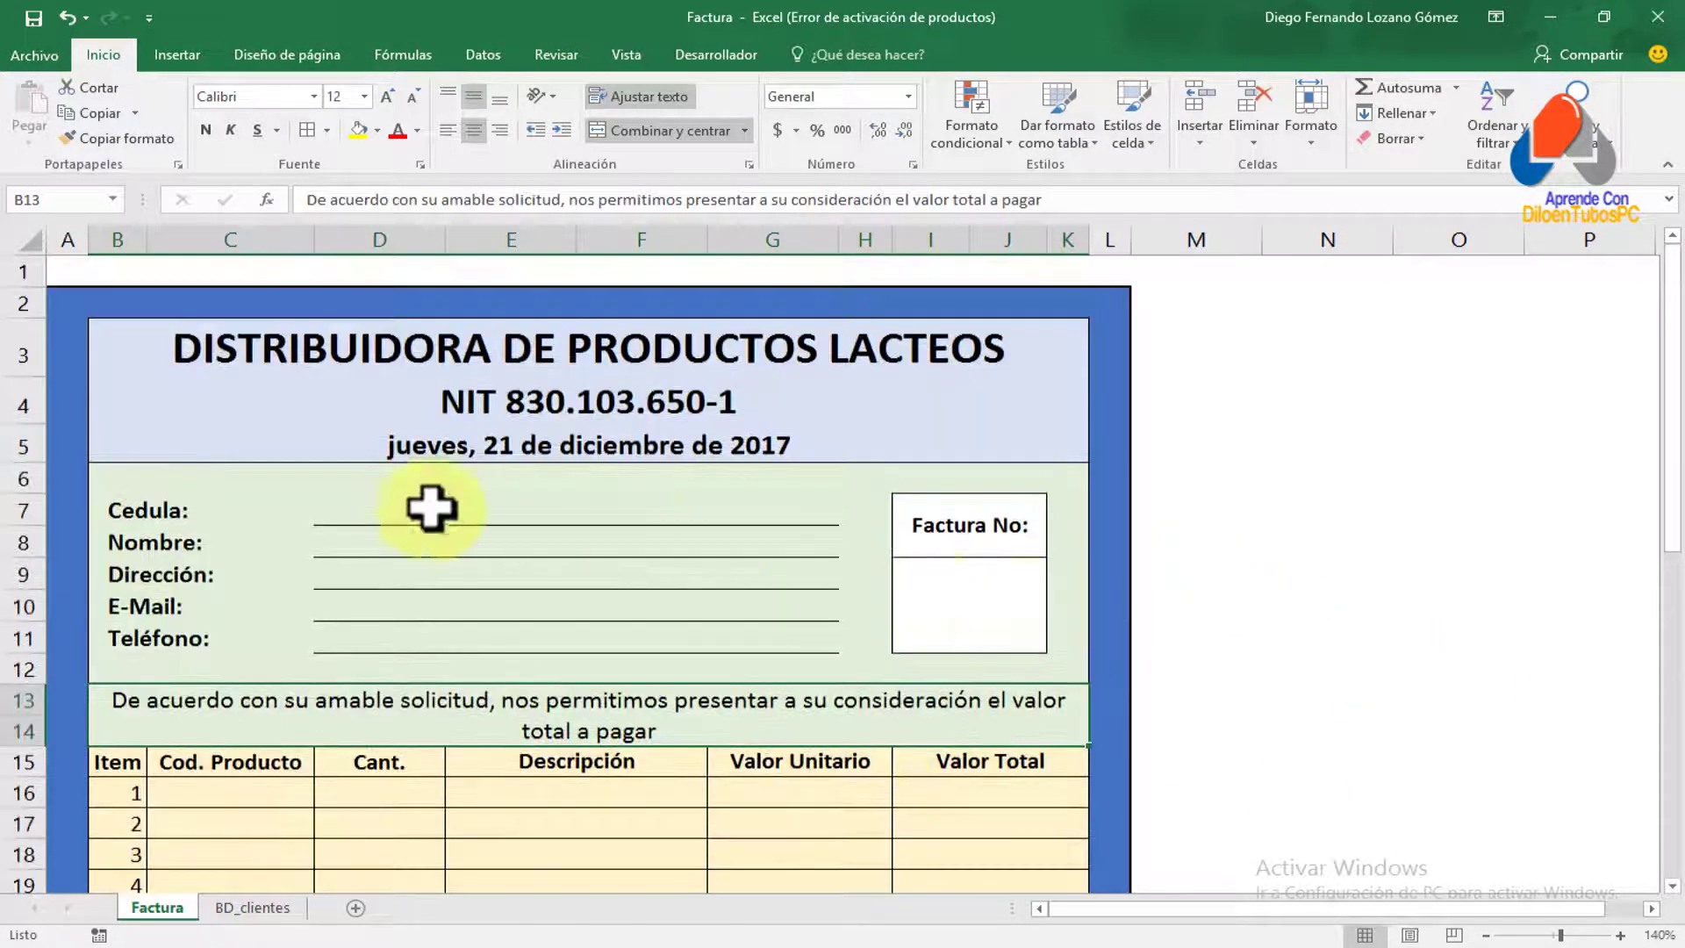
pyautogui.click(507, 509)
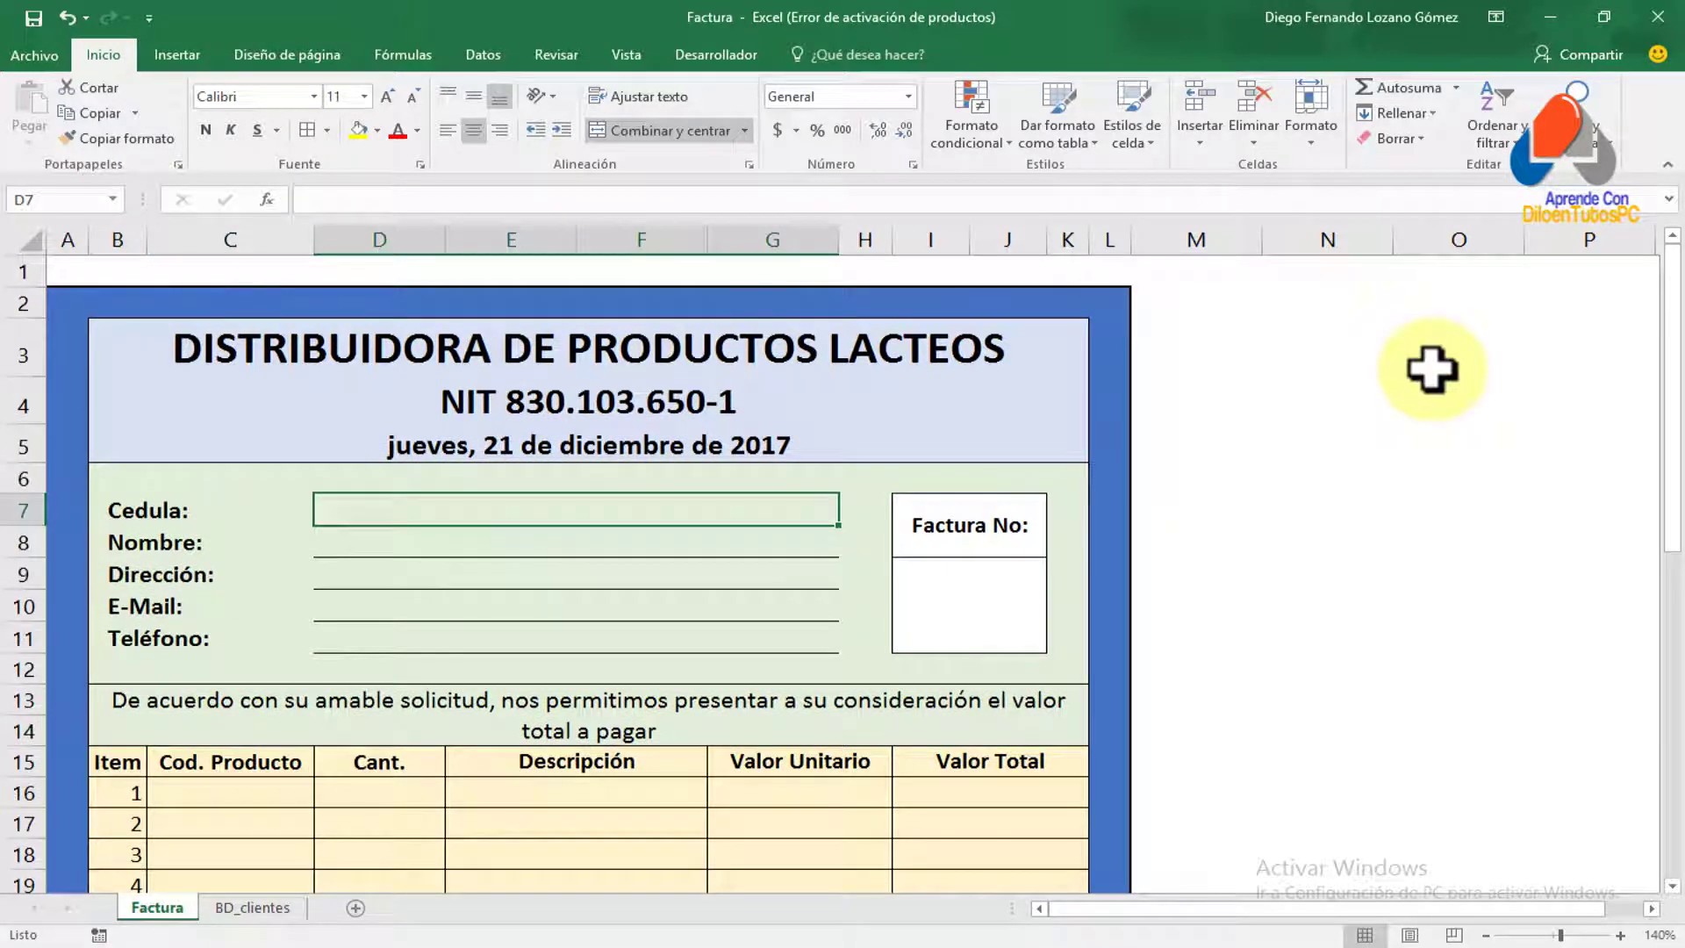
pyautogui.write('100')
pyautogui.press('Return')
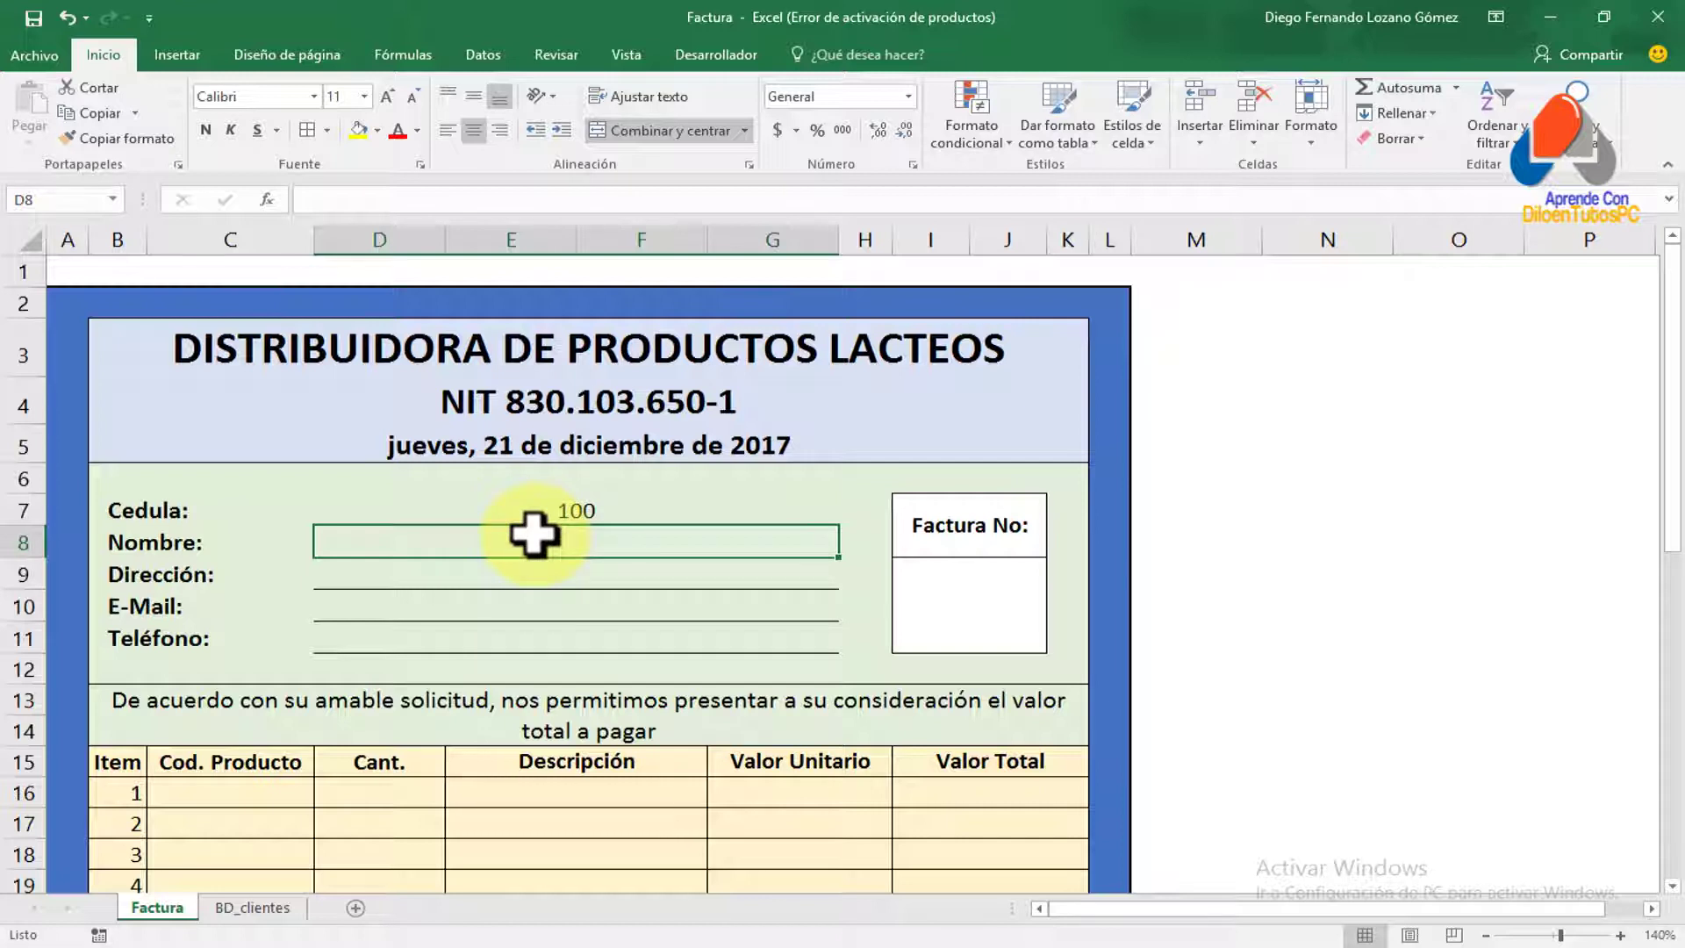
# Type =buscarv( into the Nombre cell D8 to start the lookup formula
pyautogui.write('=buscar')
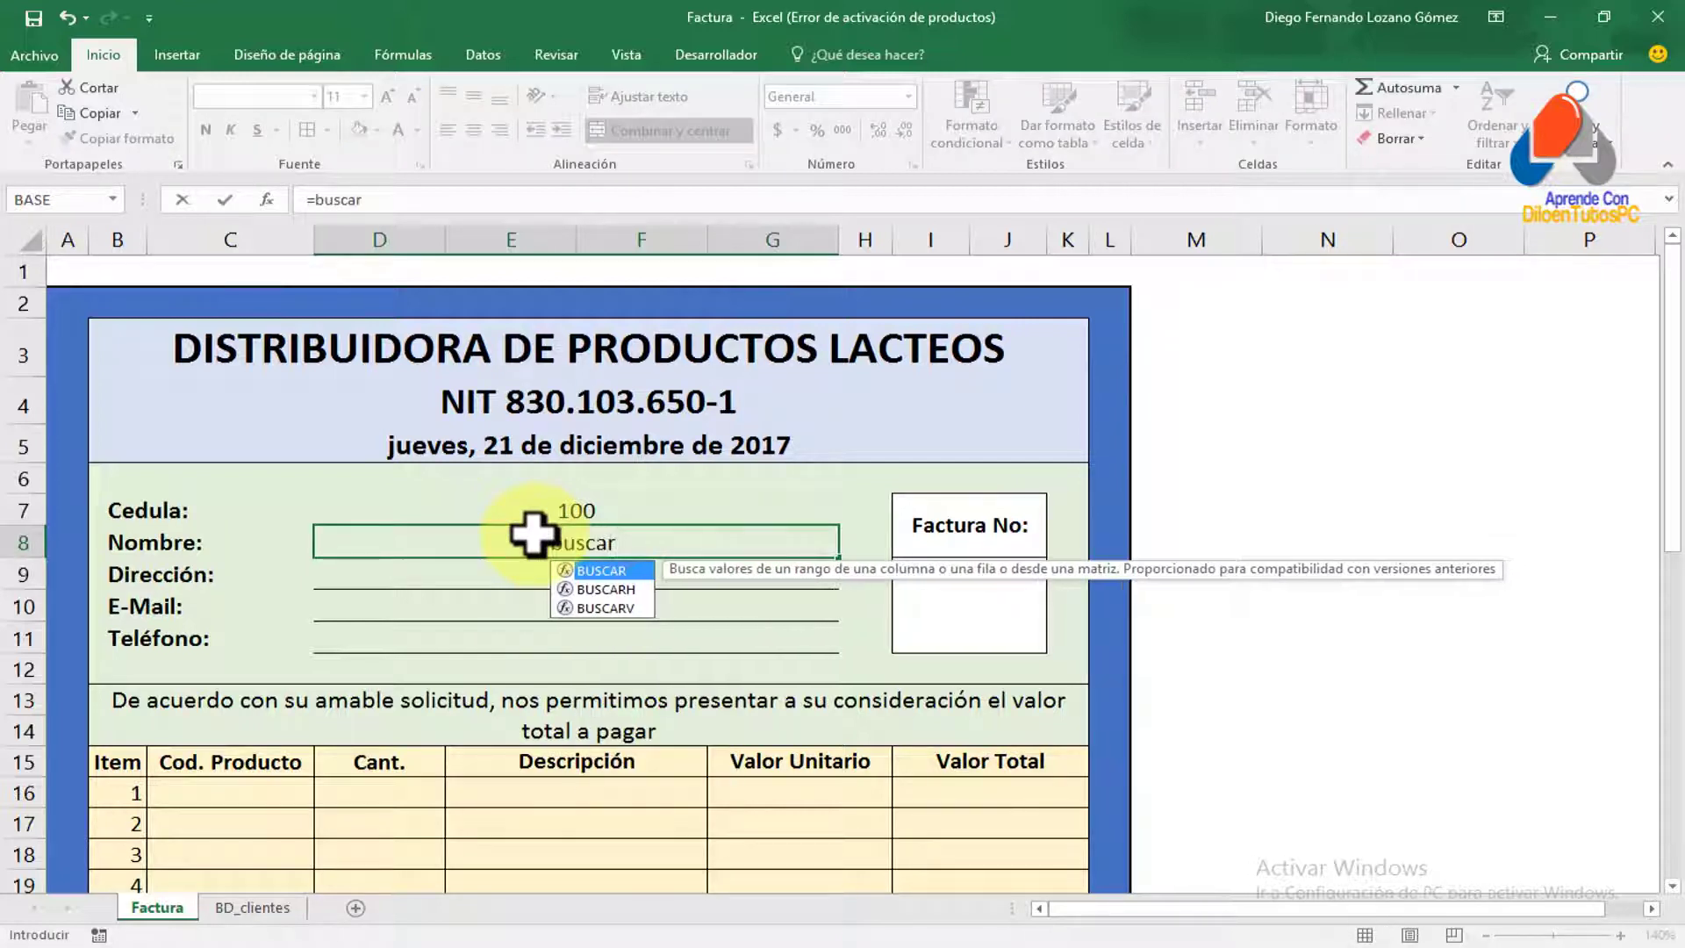
pyautogui.write('v(')
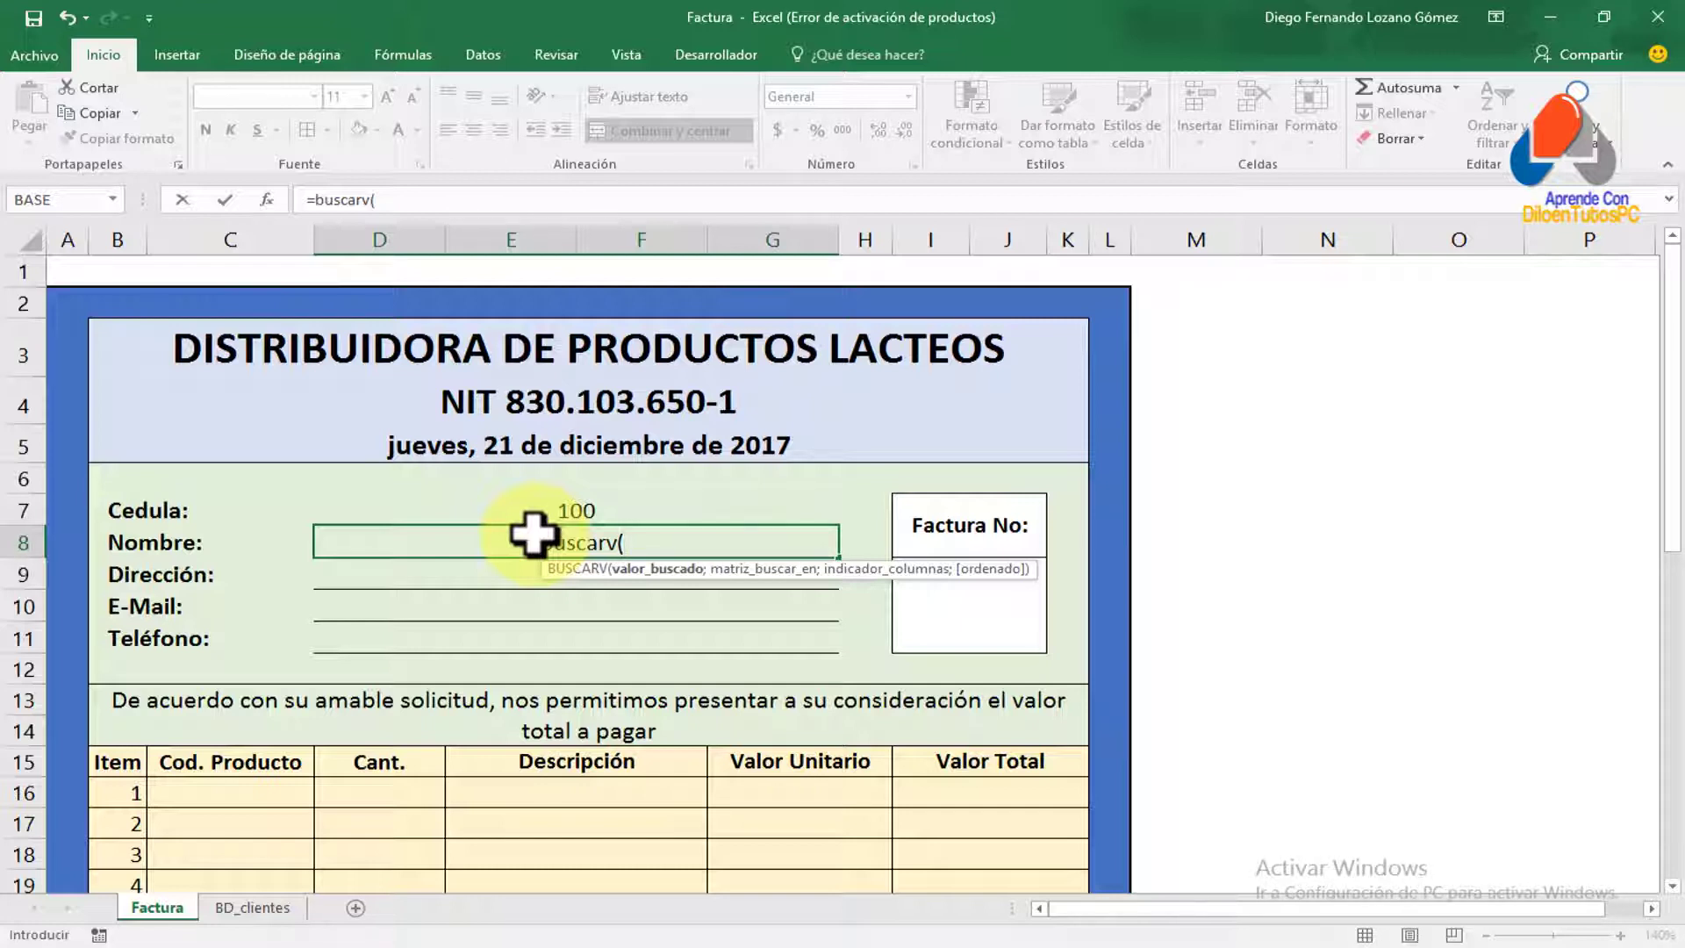
pyautogui.hotkey('ctrl', '2')
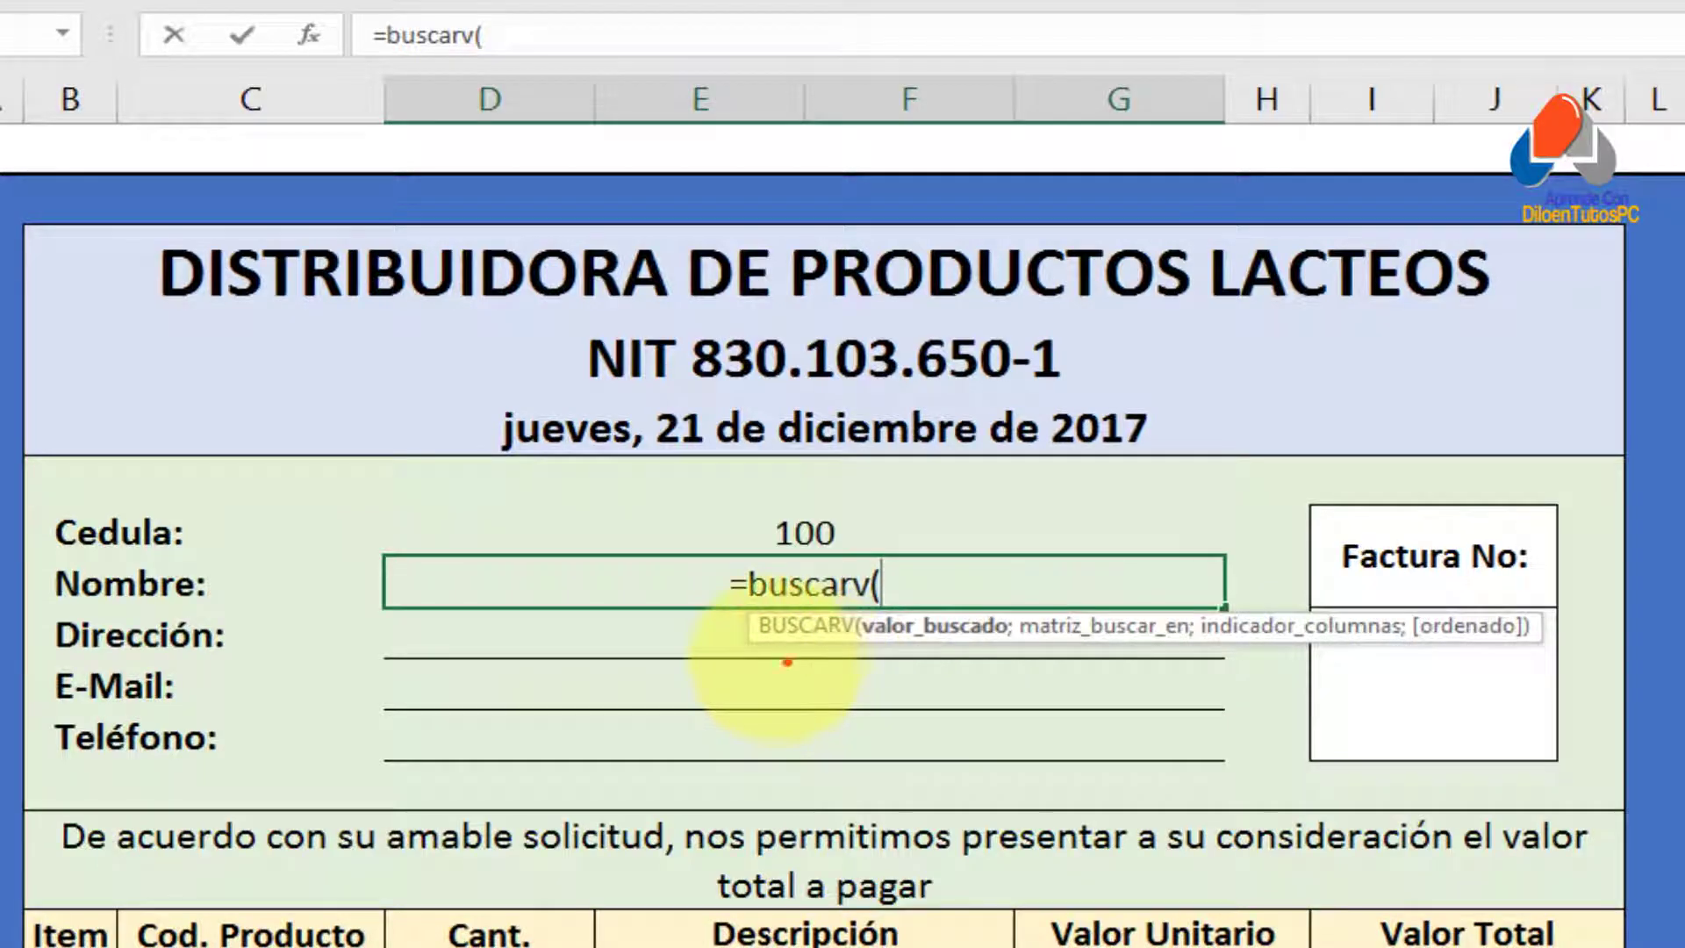
# Insert cell D7 as the BUSCARV lookup value, making the formula =buscarv(D7
pyautogui.moveTo(549, 584); pyautogui.dragTo(926, 593)
pyautogui.moveTo(1440, 667); pyautogui.dragTo(1576, 651)
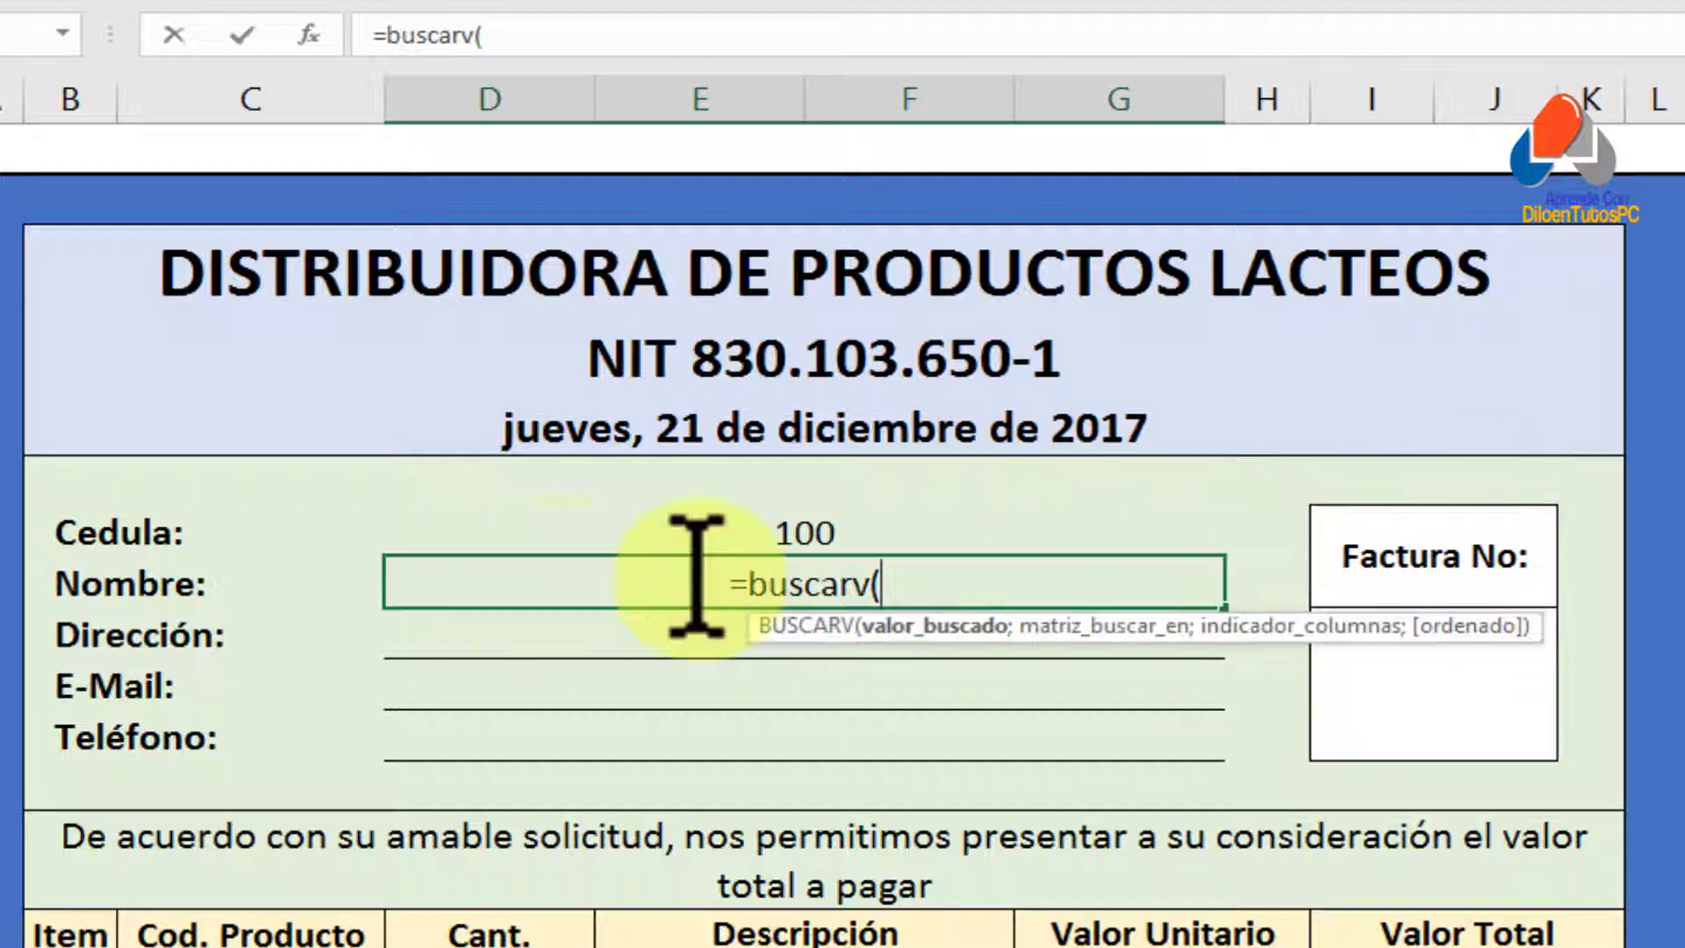
pyautogui.click(901, 583)
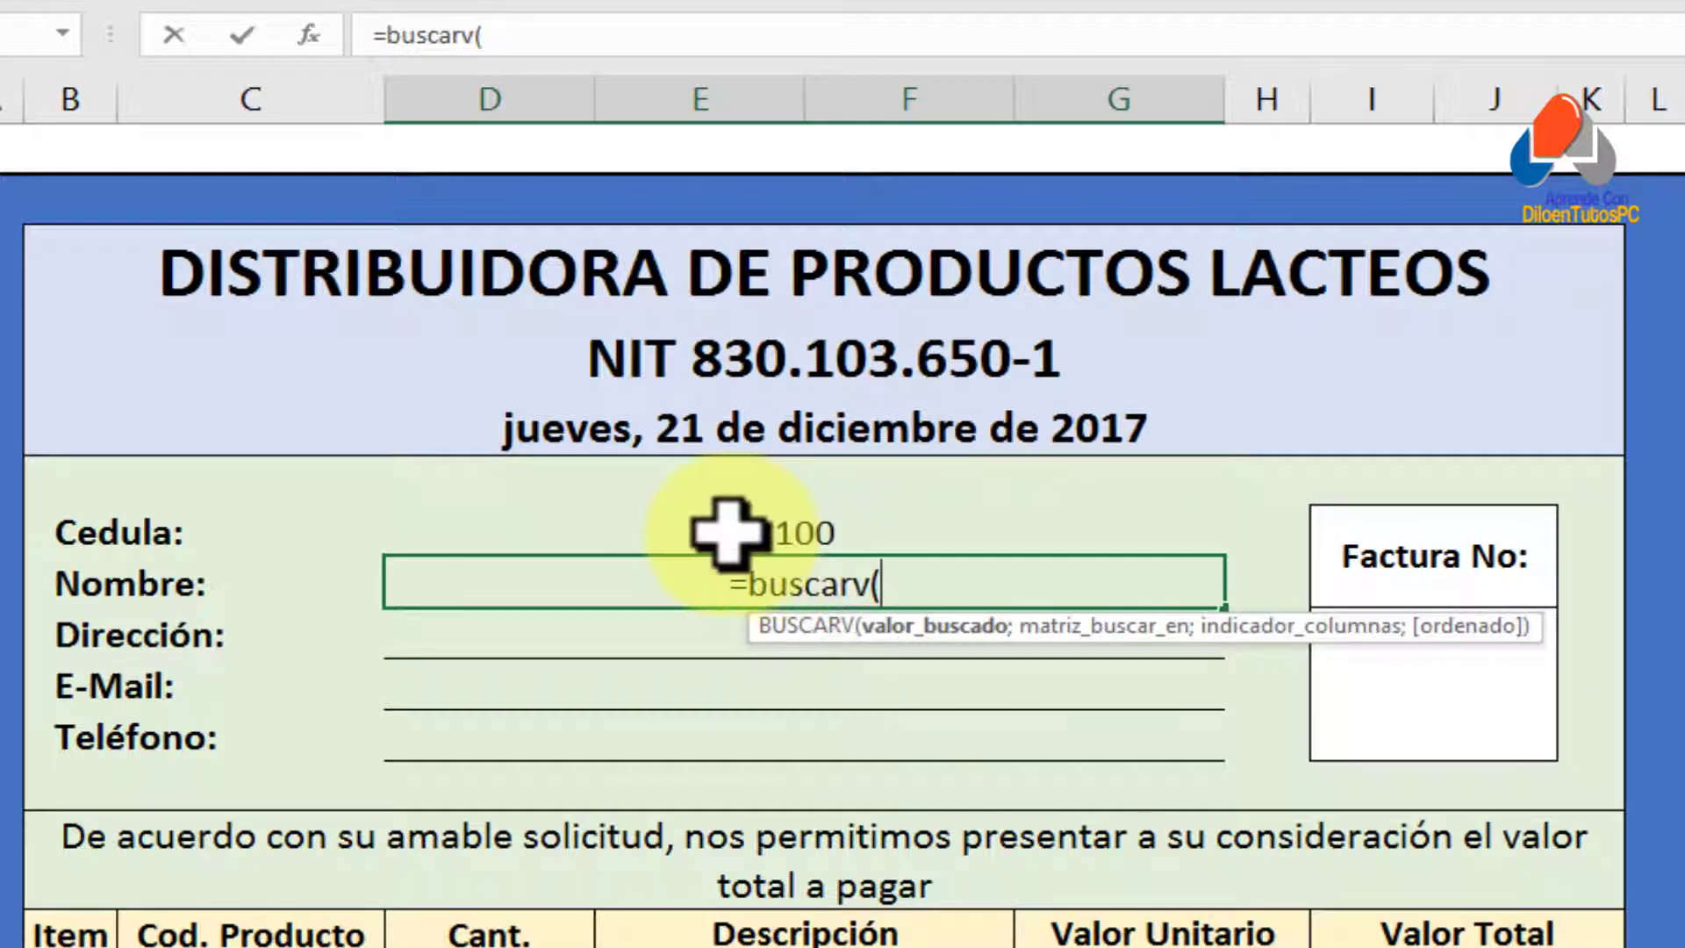
pyautogui.click(794, 526)
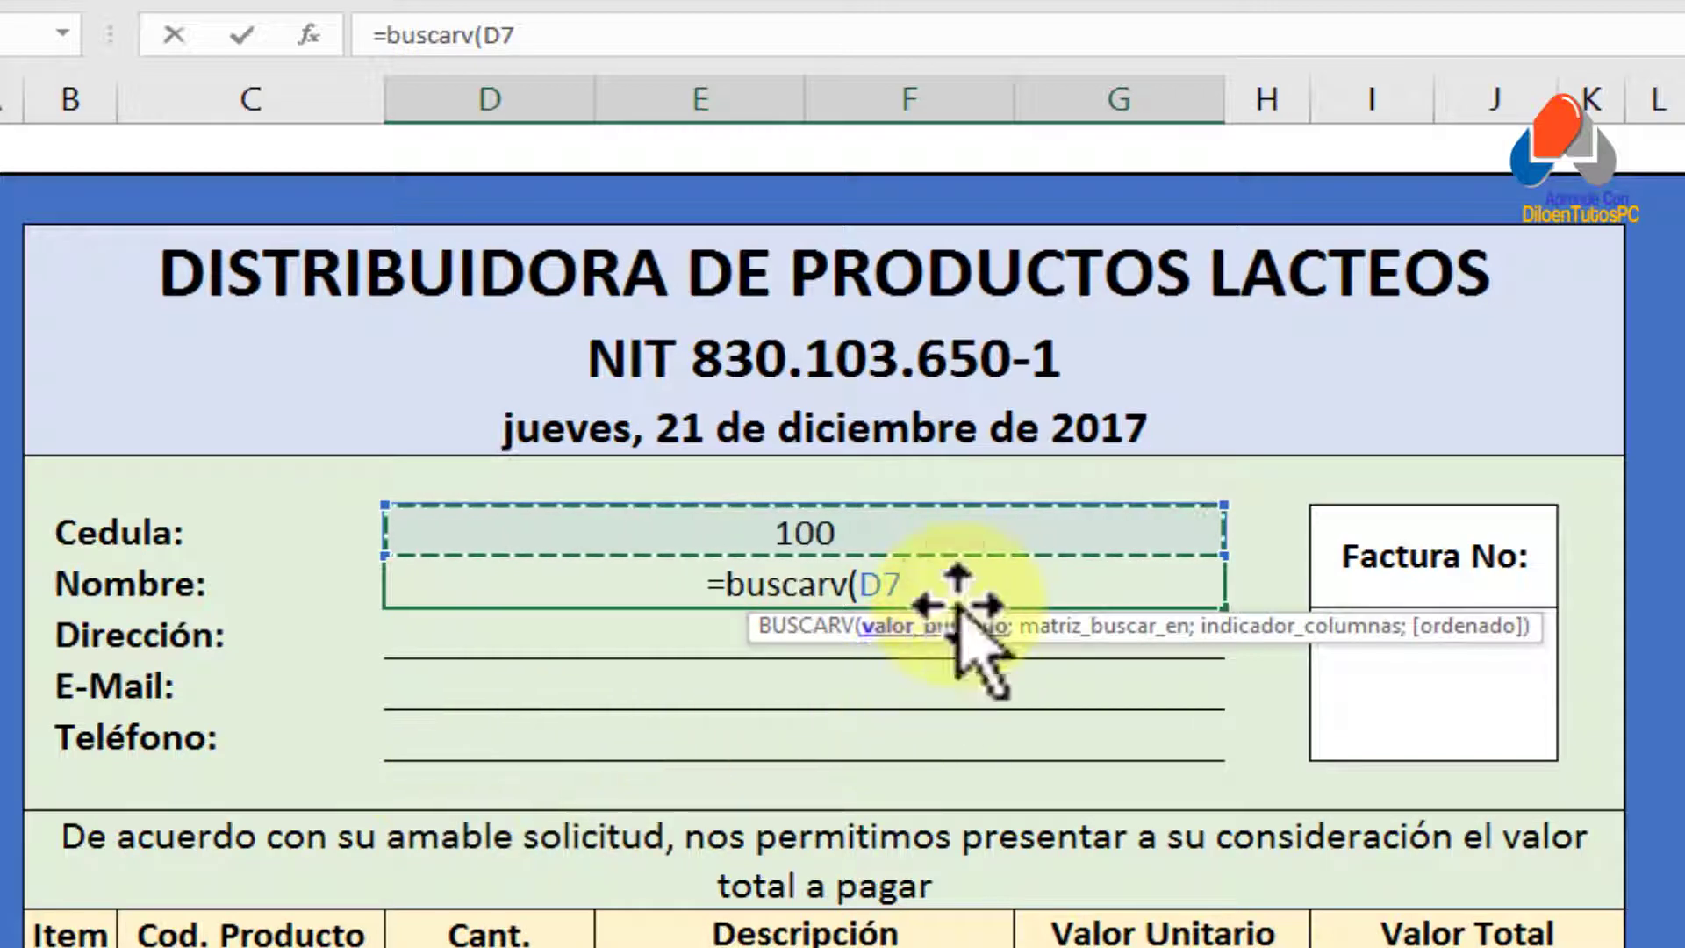
# Add the CLIENTES table as the lookup range in D8's BUSCARV formula, then view the BD_clientes sheet
pyautogui.write(';')
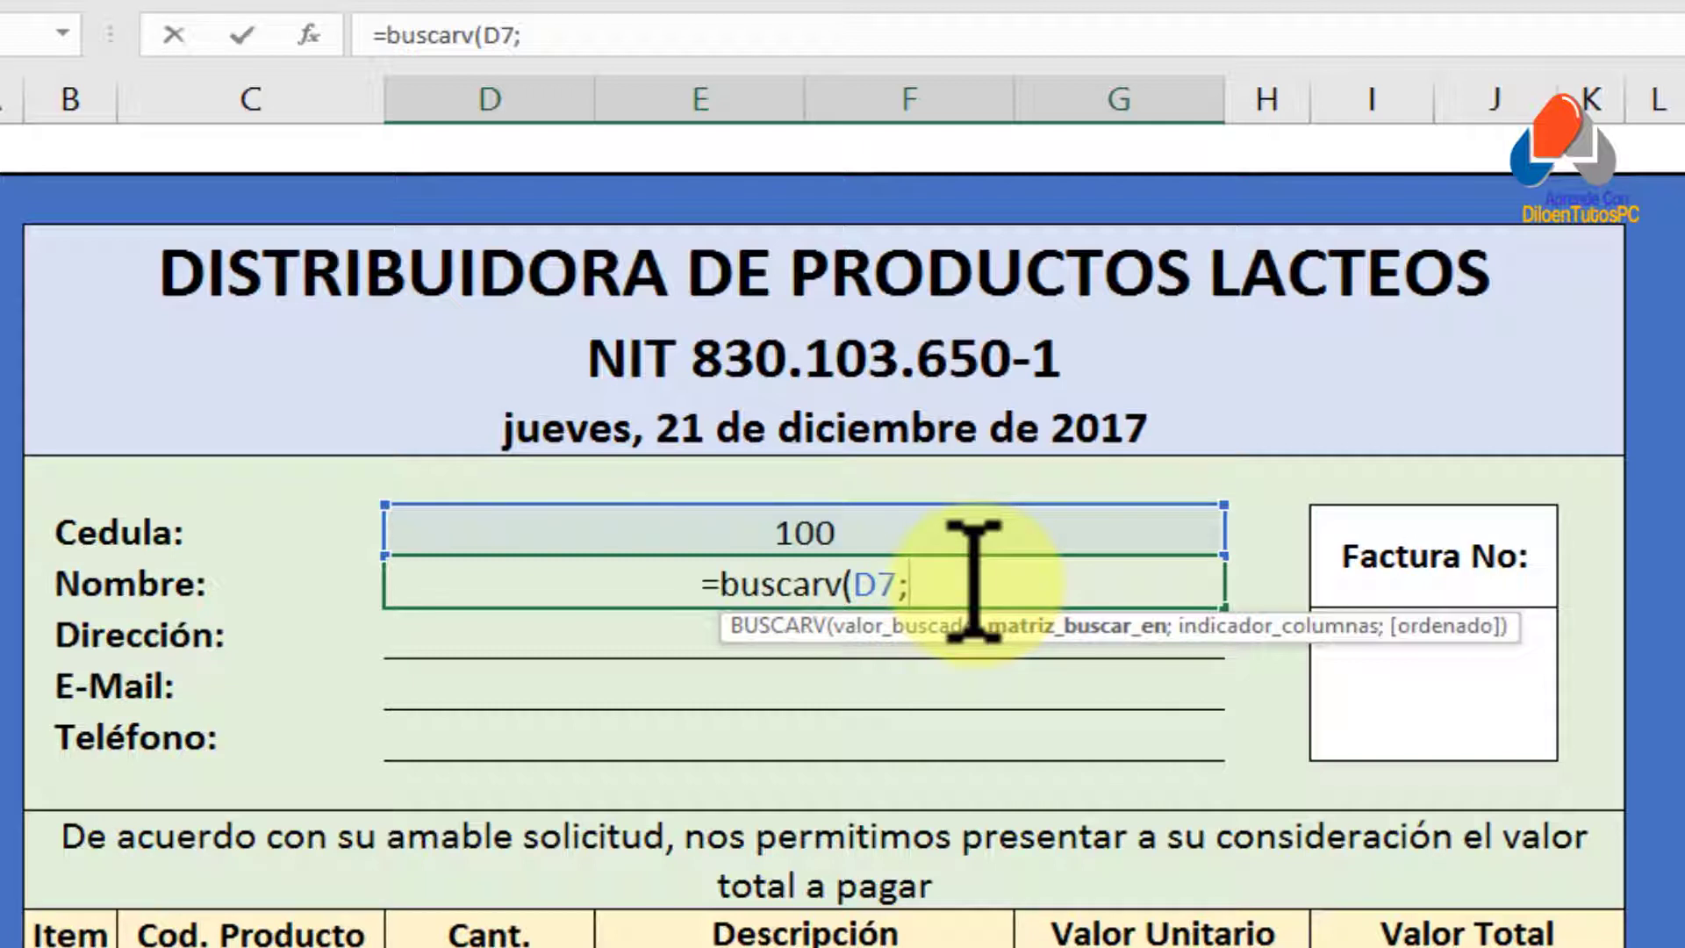
pyautogui.write('clien')
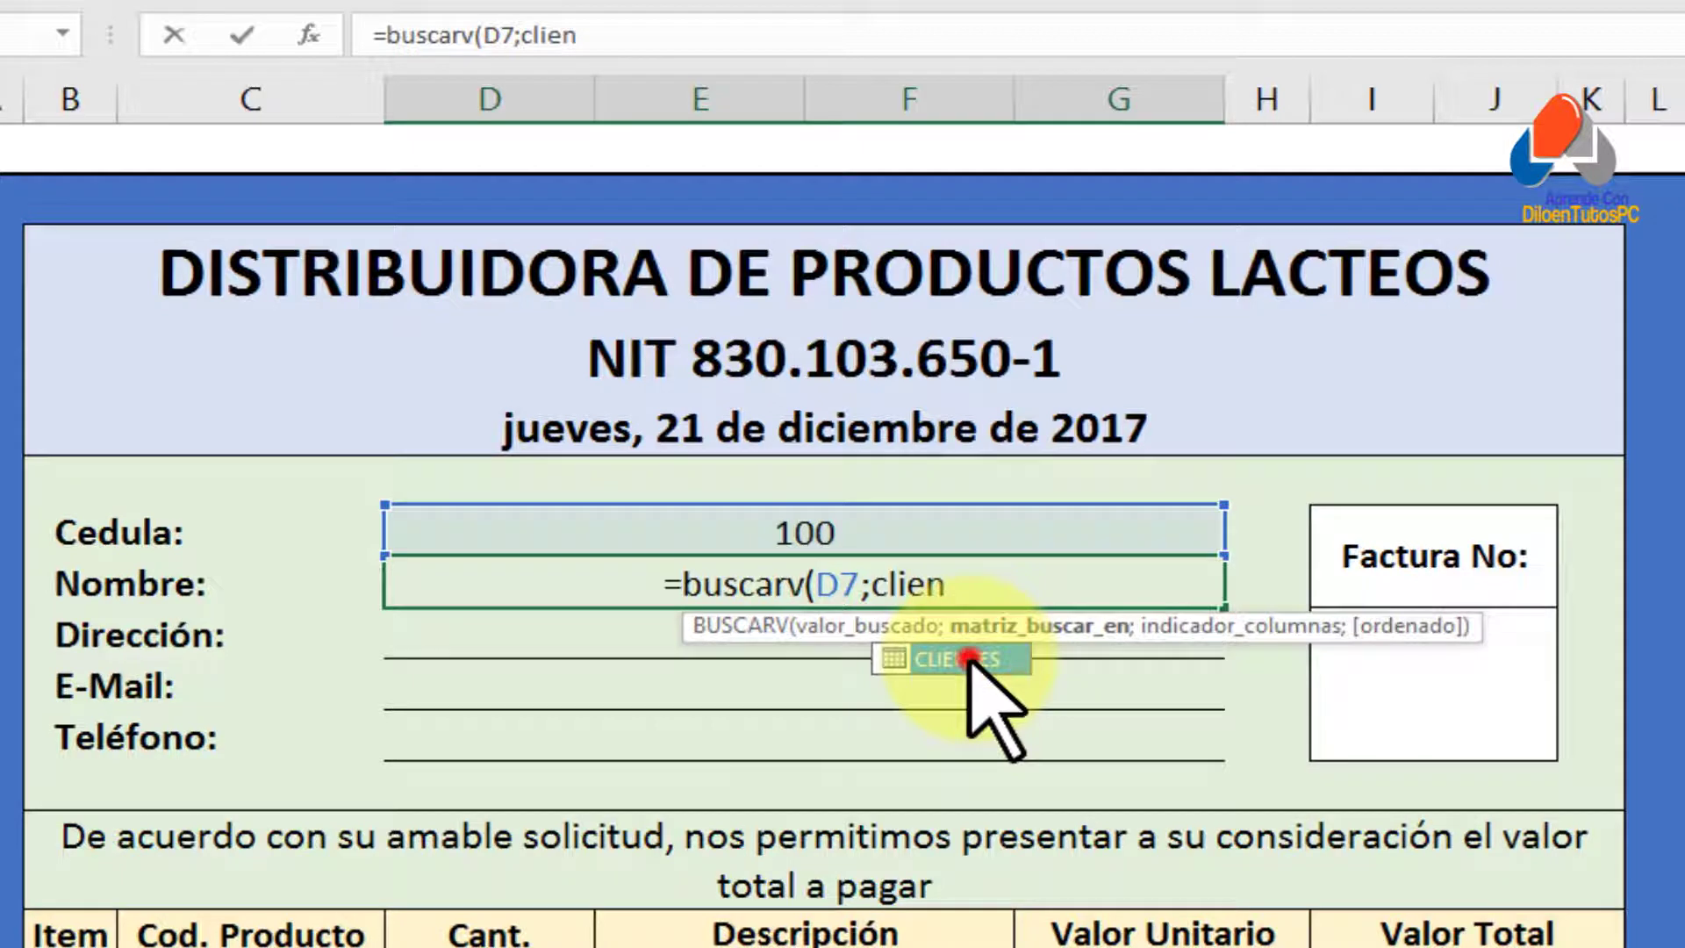
pyautogui.doubleClick(970, 660)
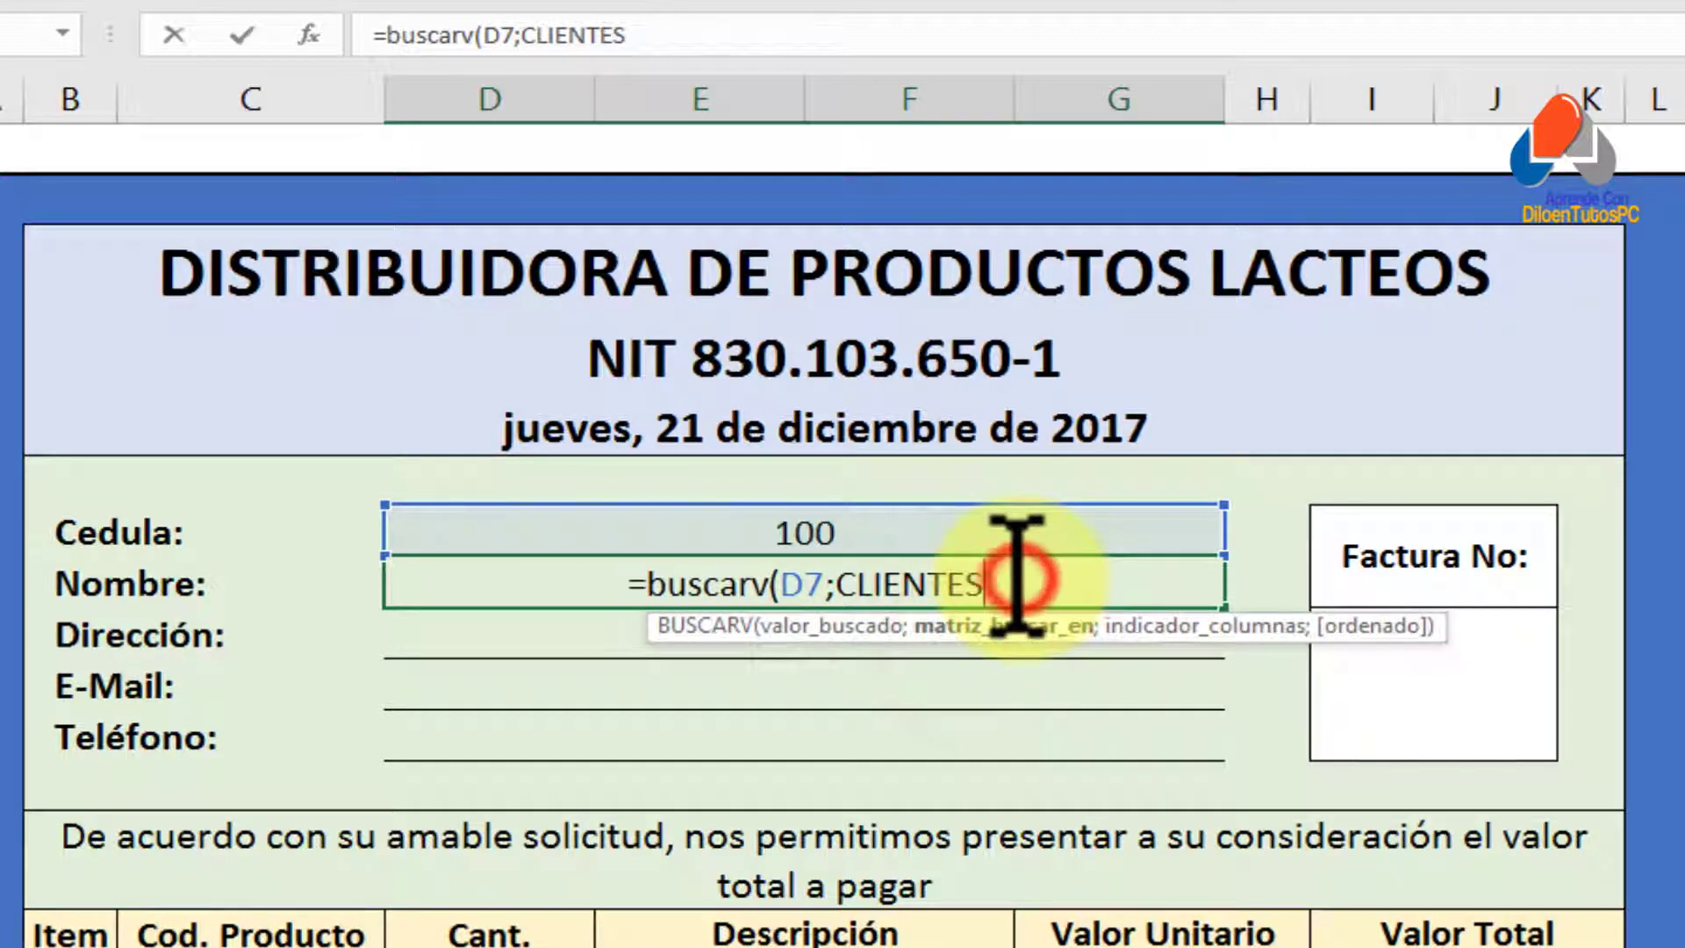
pyautogui.write(';')
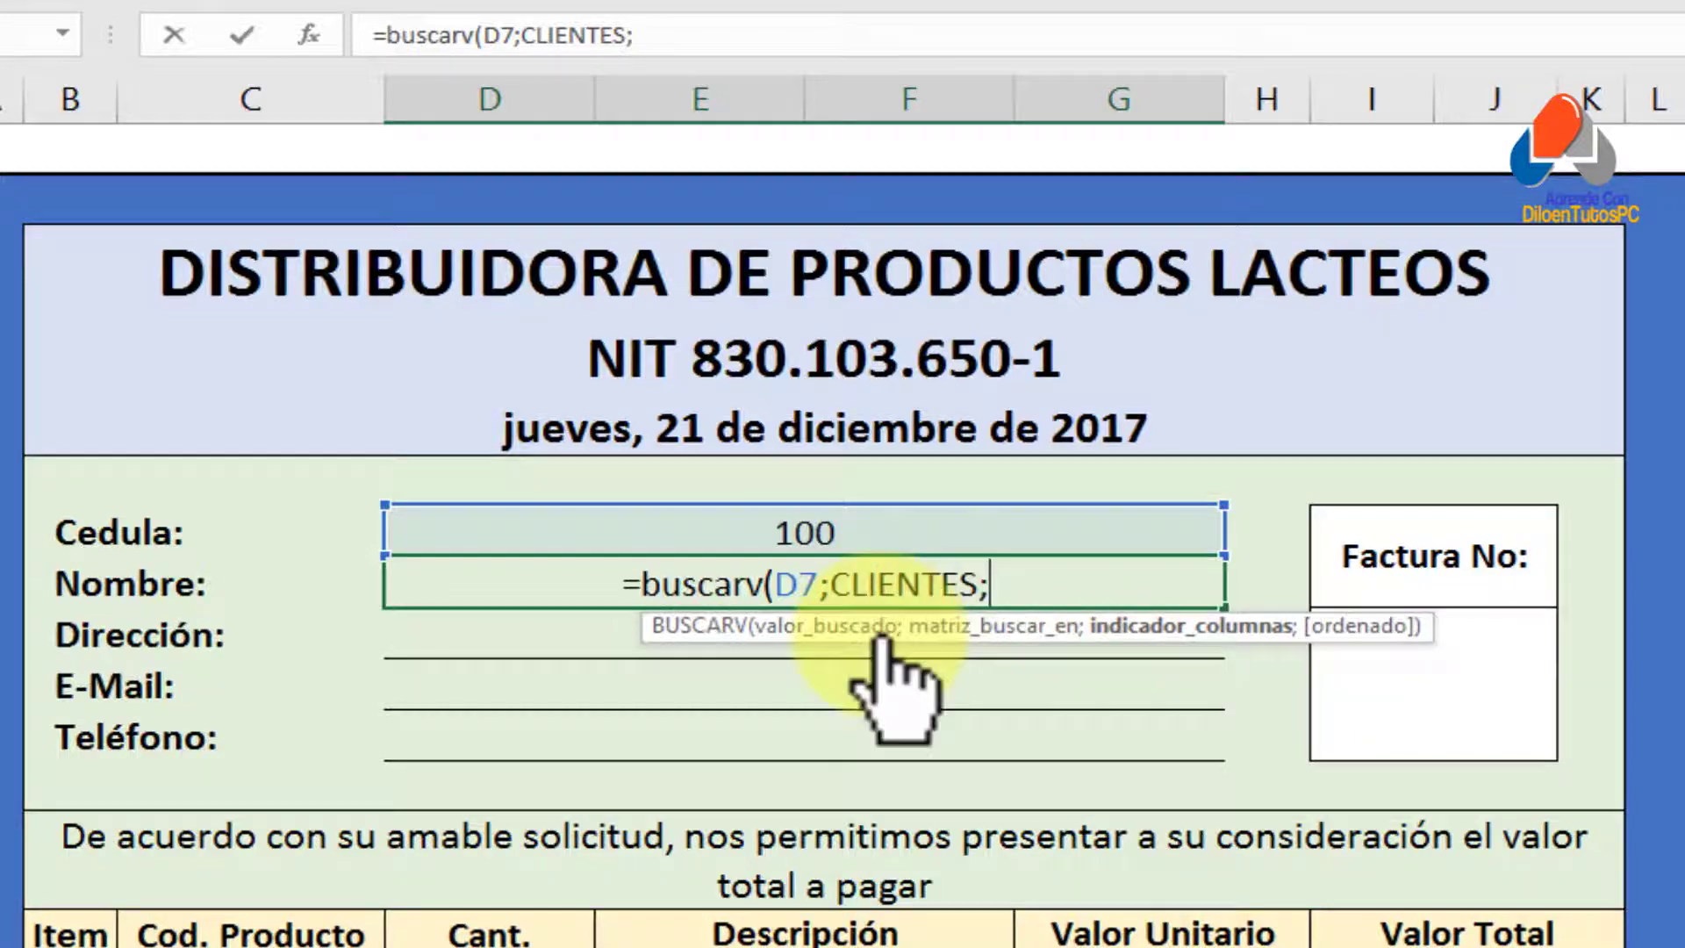
pyautogui.click(254, 907)
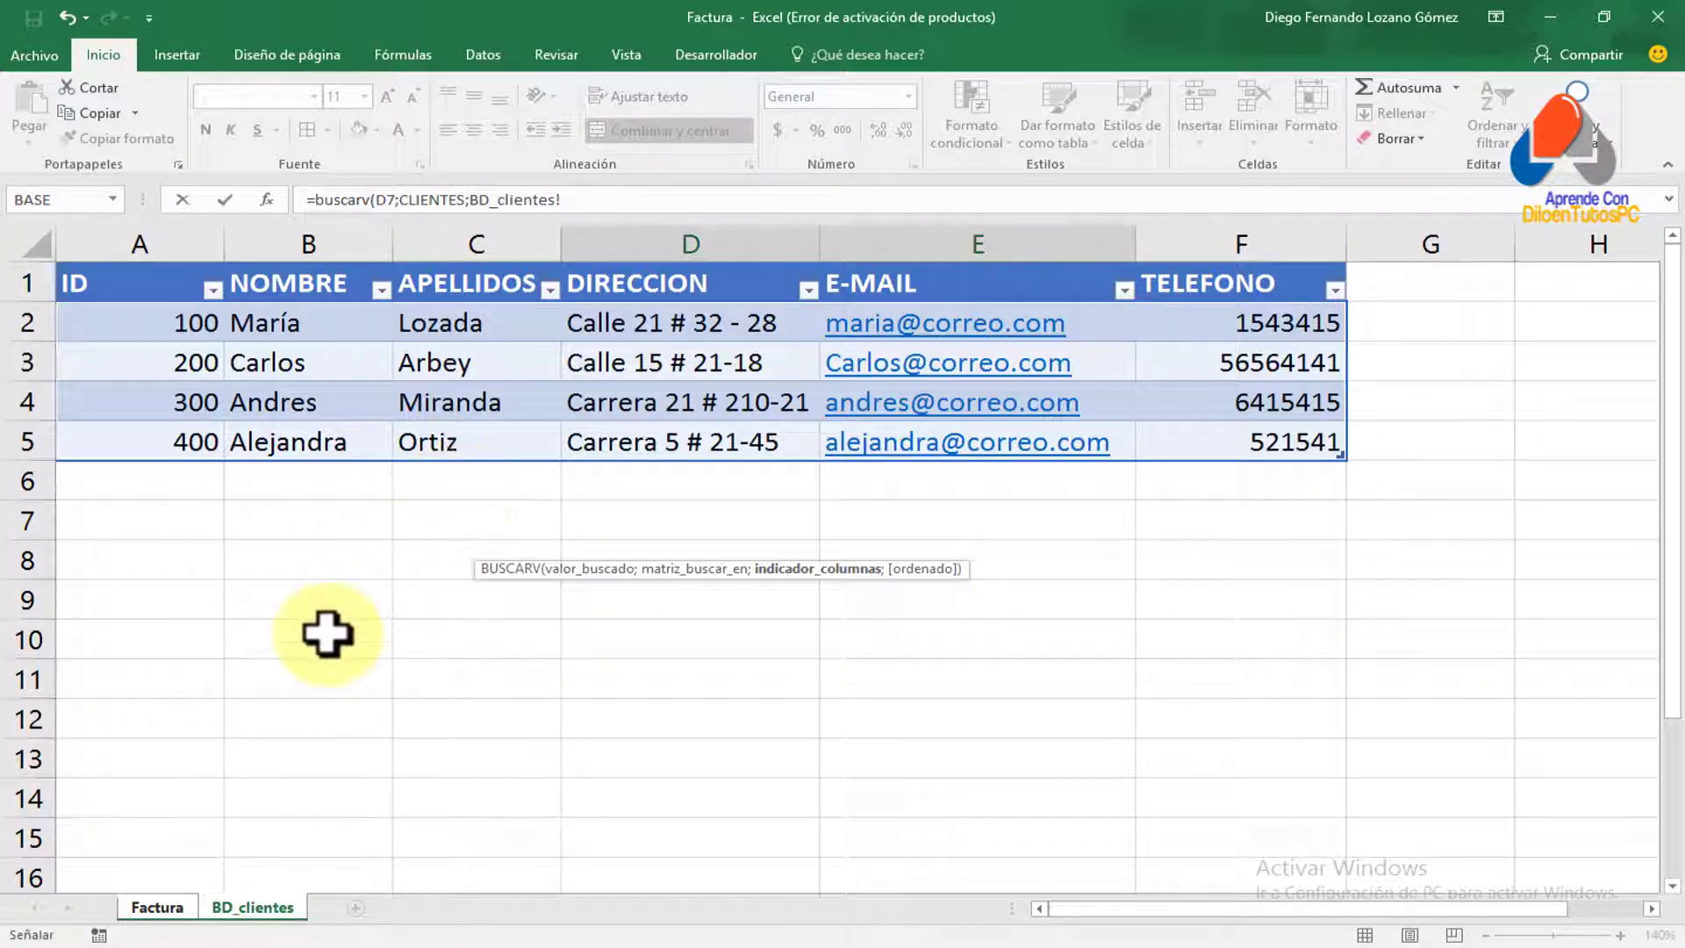
# Return to the Factura sheet and resume editing the unfinished Nombre formula in D8
pyautogui.click(172, 592)
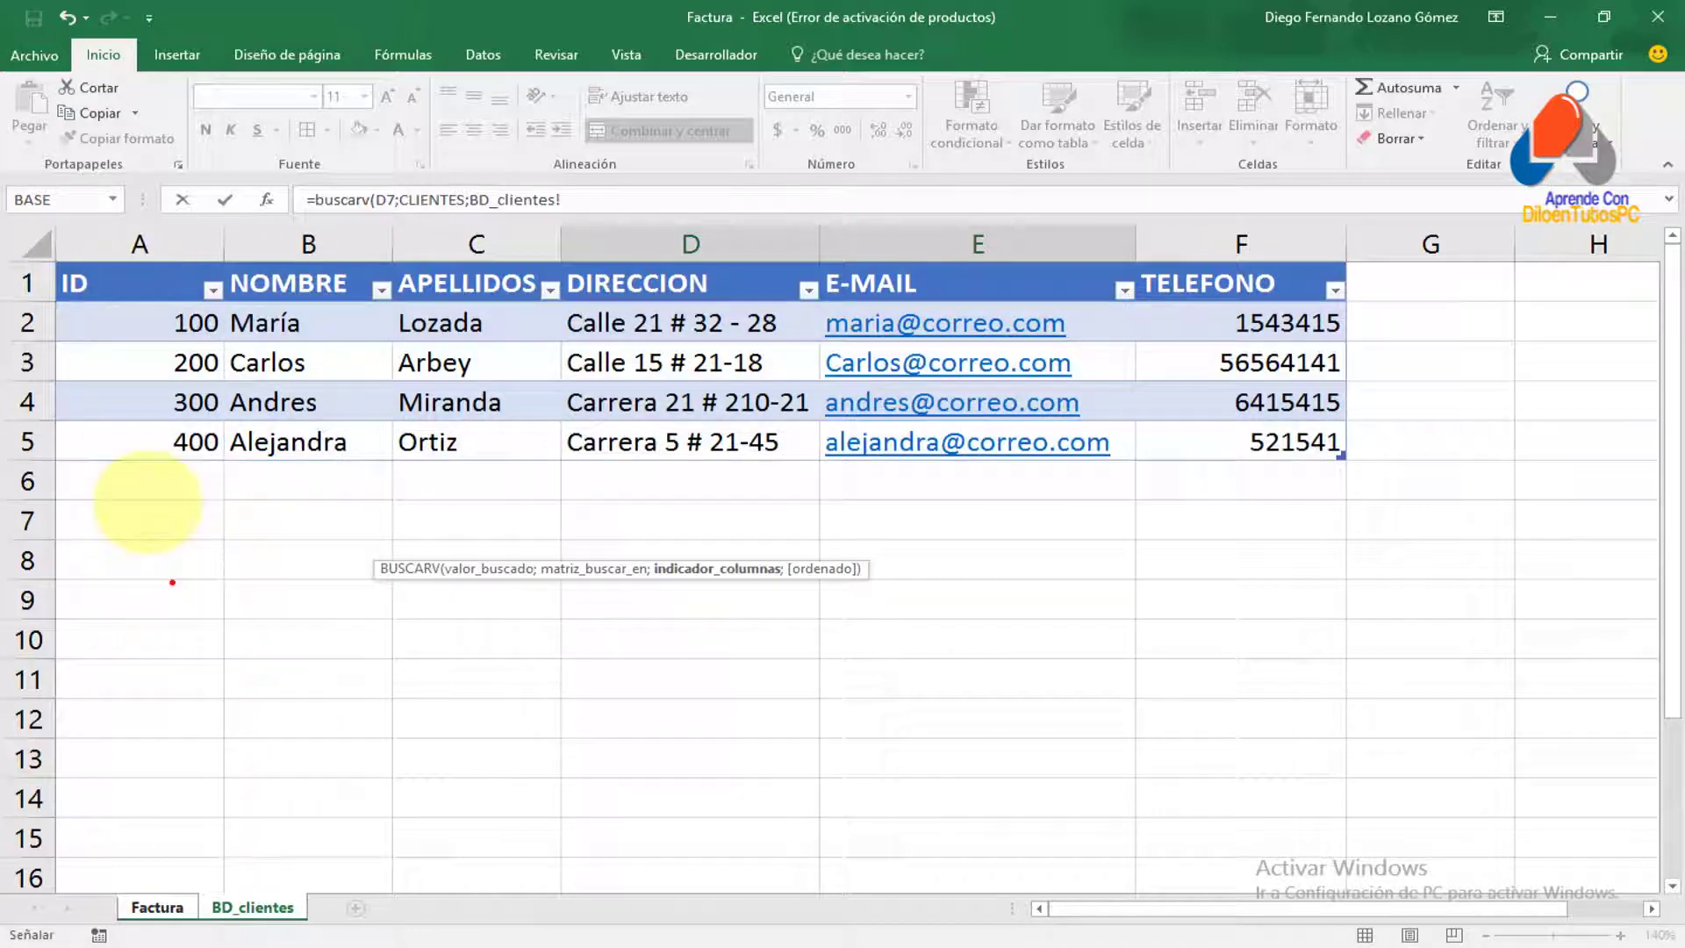
pyautogui.moveTo(58, 216)
pyautogui.mouseDown()
pyautogui.moveTo(839, 451)
pyautogui.moveTo(1357, 469)
pyautogui.mouseUp()
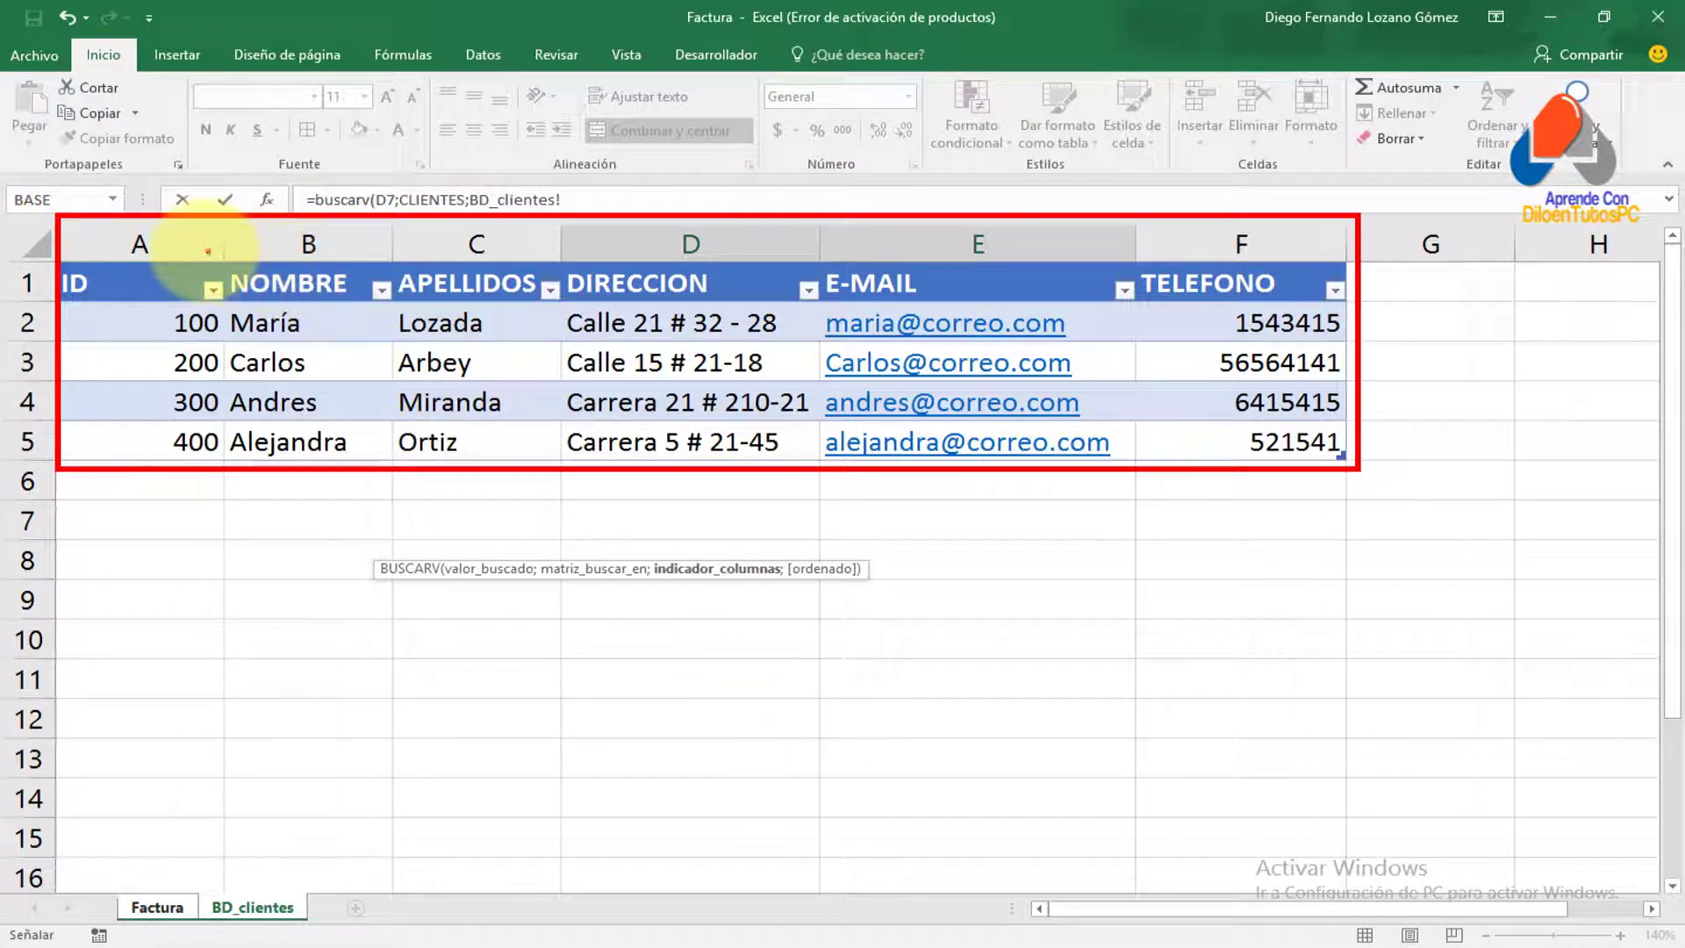
pyautogui.moveTo(170, 241); pyautogui.dragTo(325, 155)
pyautogui.moveTo(339, 241); pyautogui.dragTo(446, 184)
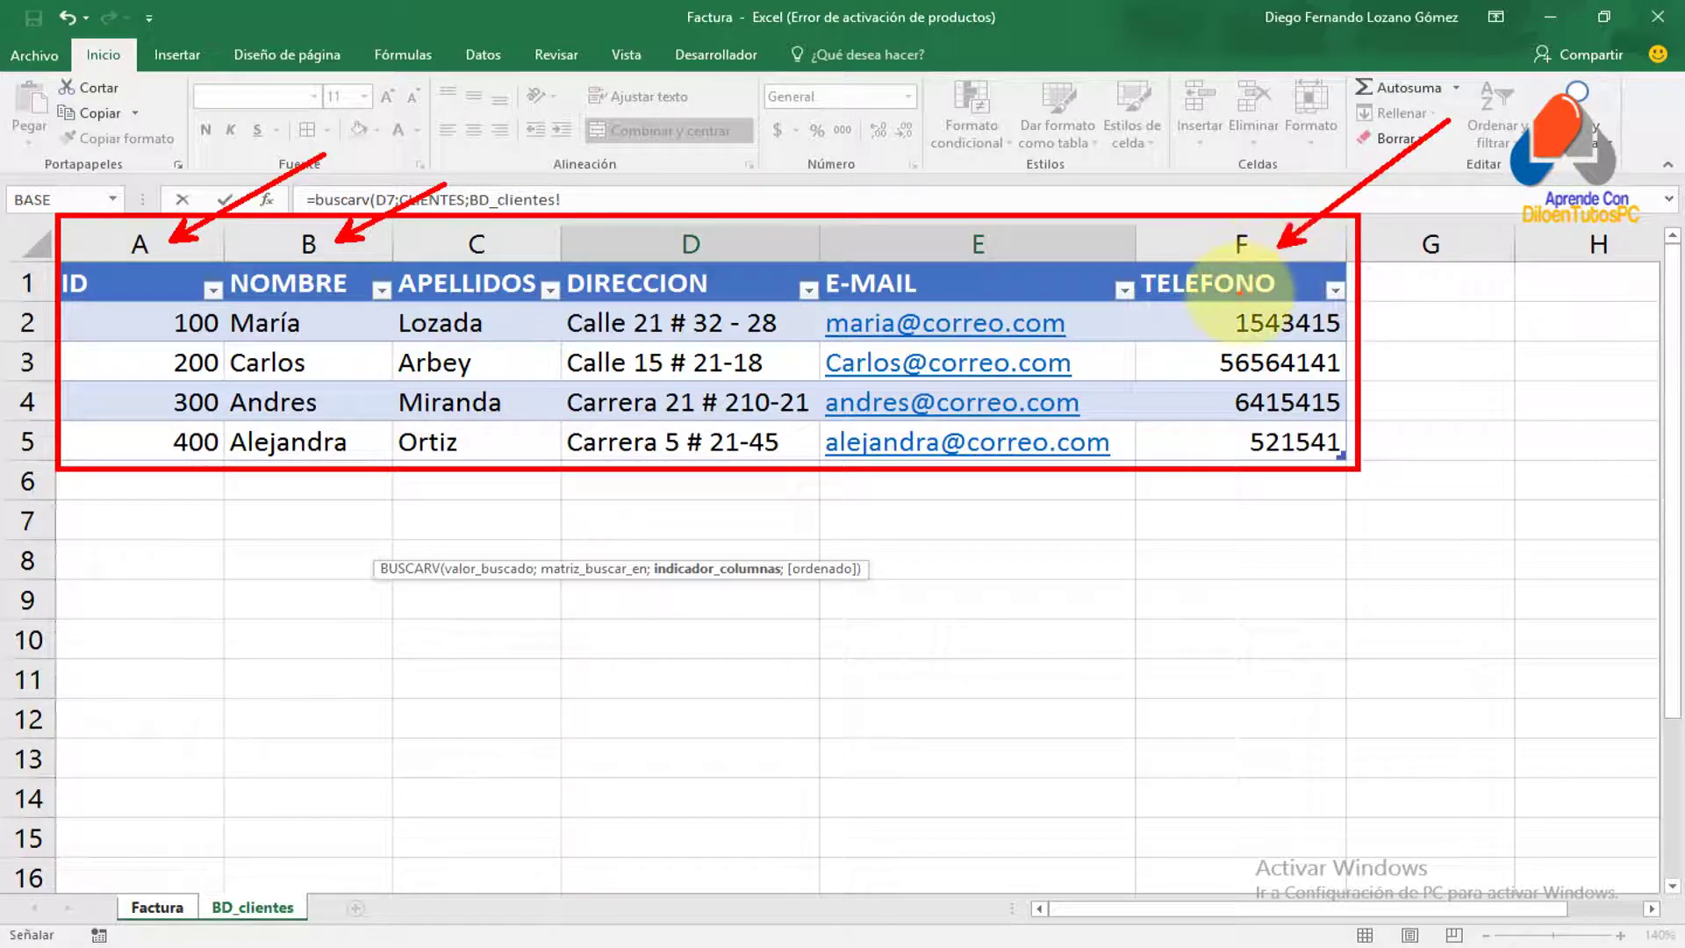
pyautogui.click(156, 907)
pyautogui.click(752, 537)
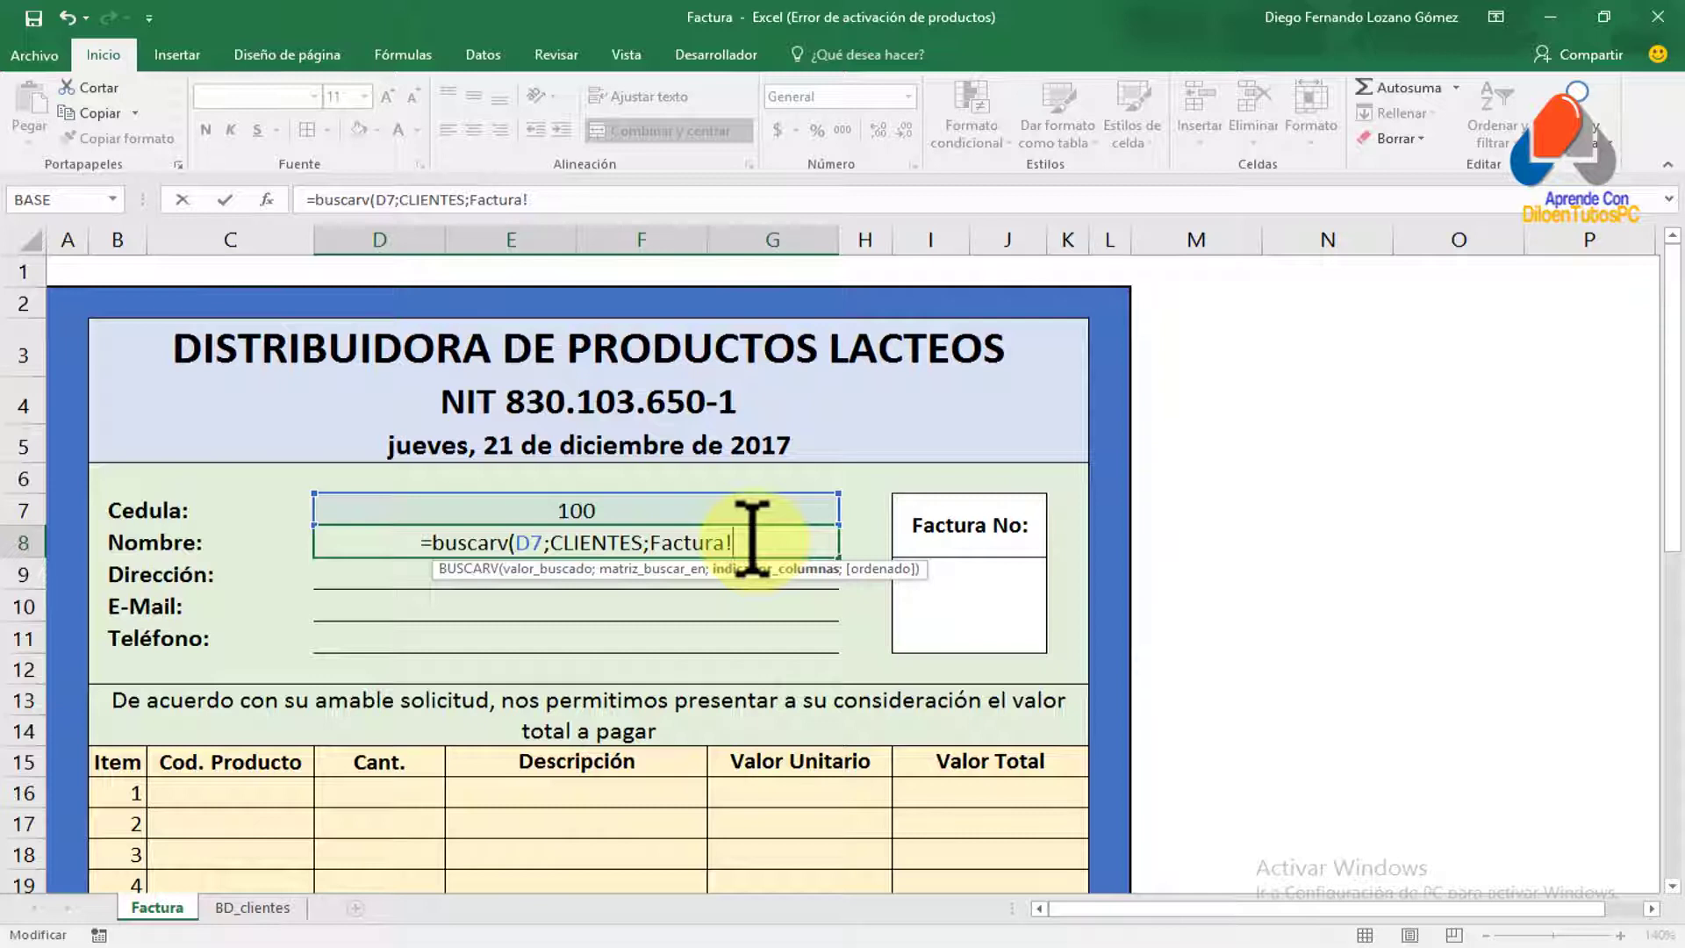
# Complete the Nombre formula as =BUSCARV(D7;CLIENTES;2;FALSO), removing the stray sheet reference
pyautogui.press('BackSpace')
pyautogui.press('BackSpace')
pyautogui.press('BackSpace')
pyautogui.press('BackSpace')
pyautogui.press('BackSpace')
pyautogui.press('BackSpace')
pyautogui.press('BackSpace')
pyautogui.press('BackSpace')
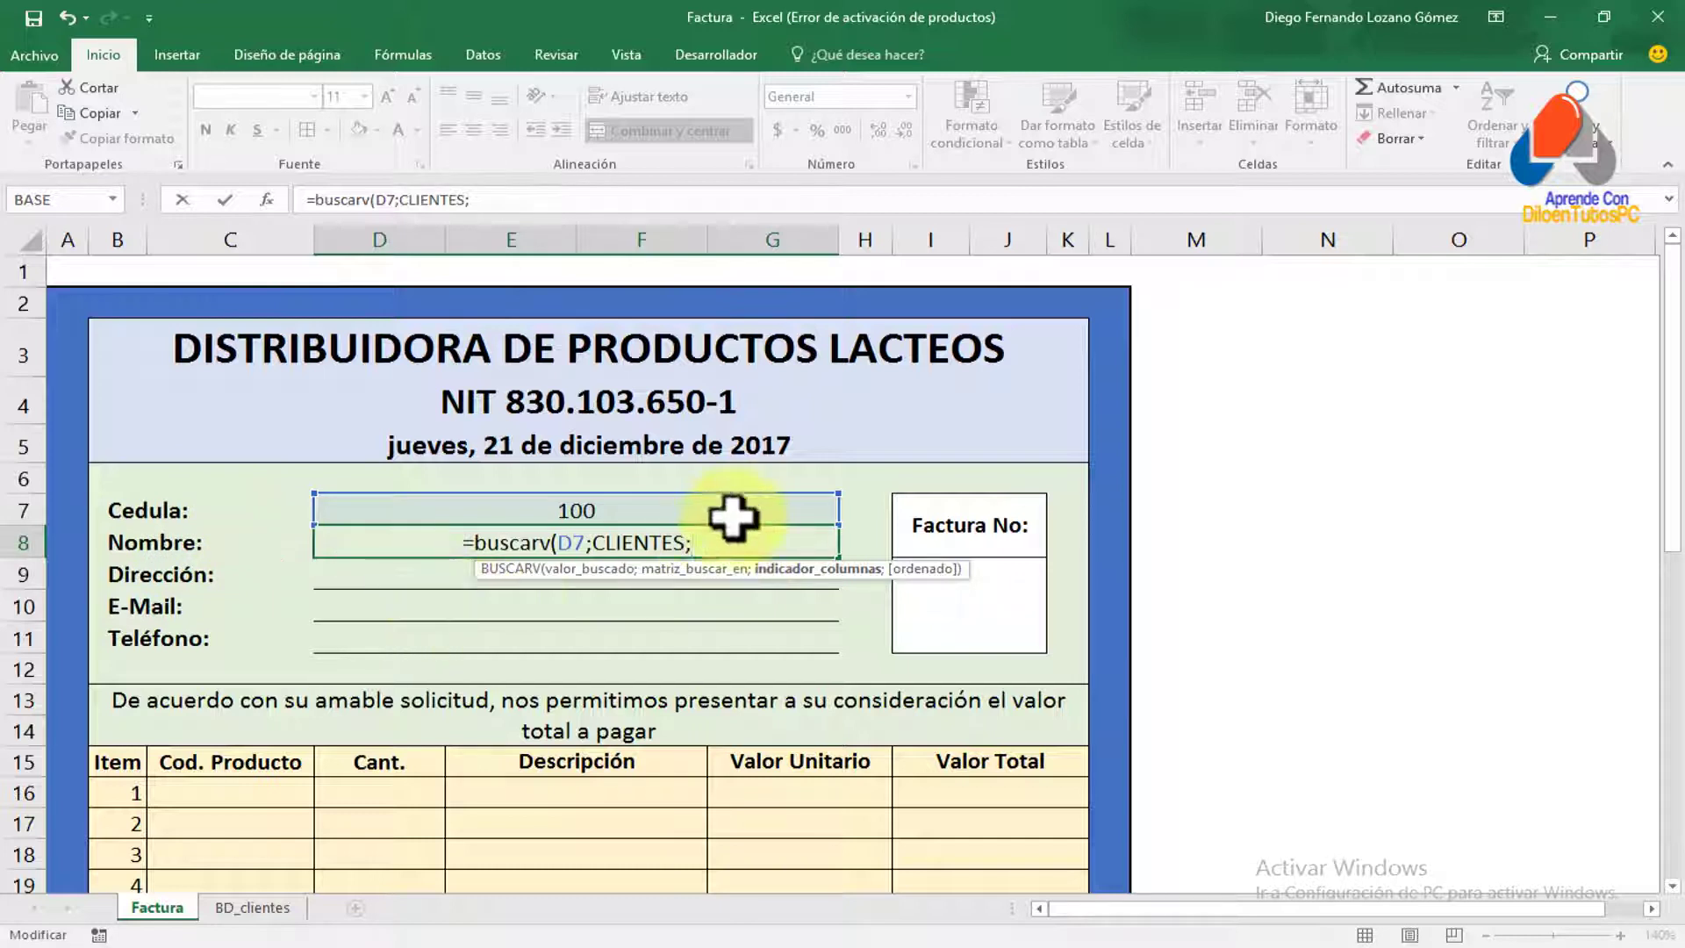
pyautogui.write('2')
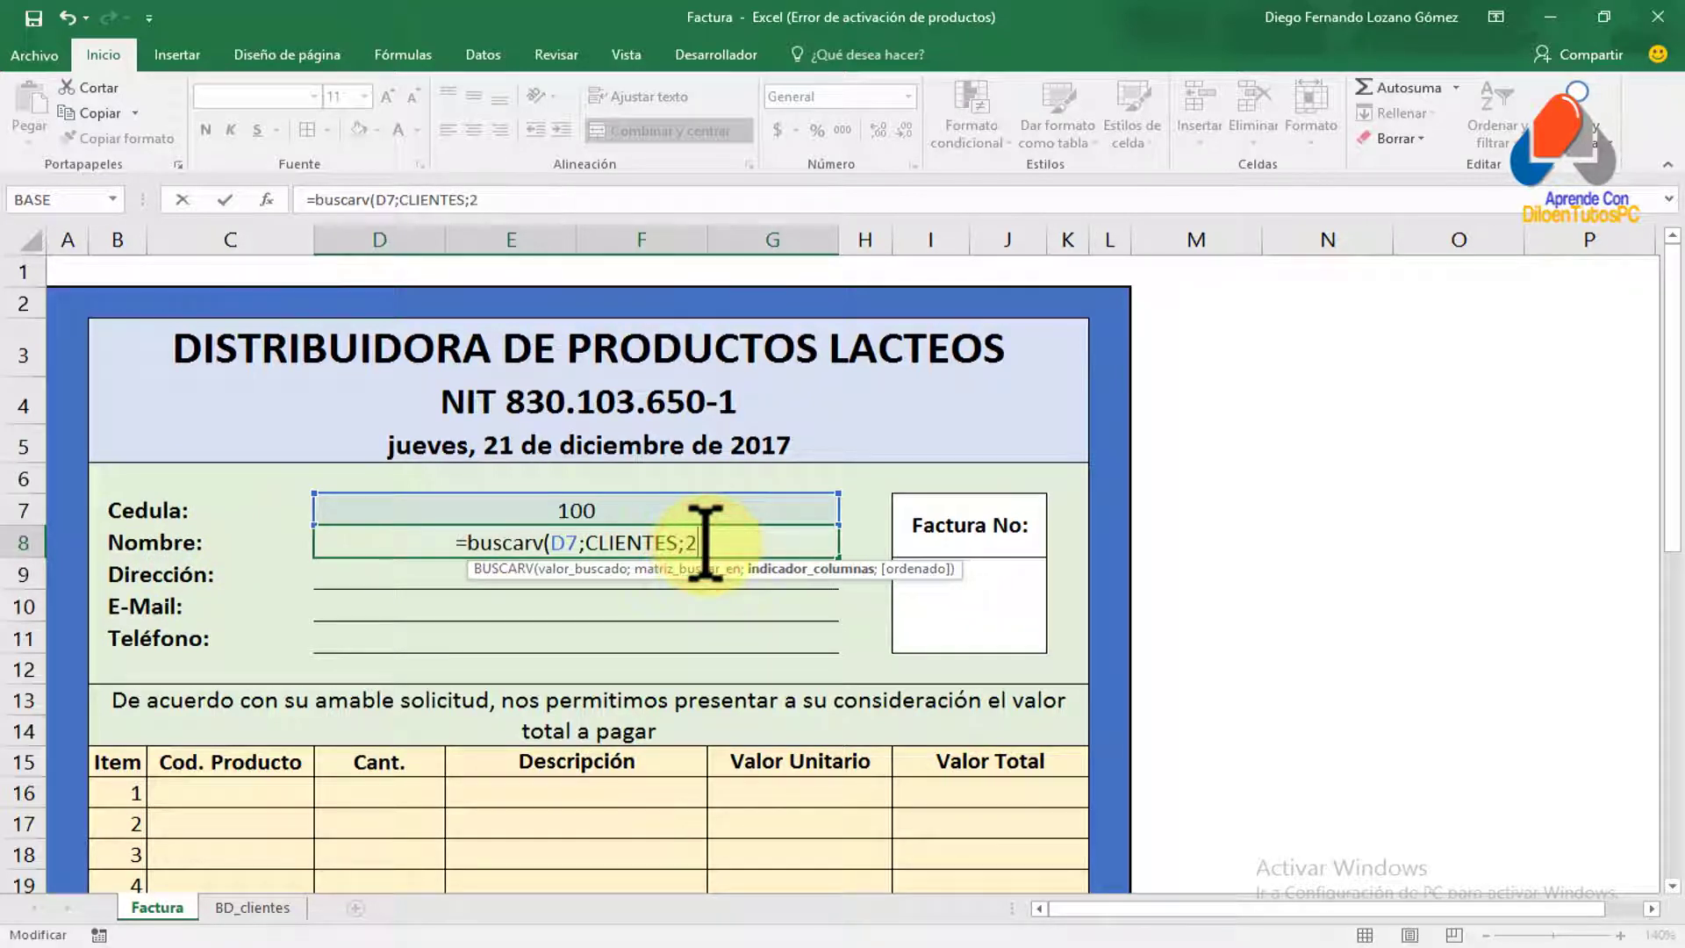
pyautogui.write(';')
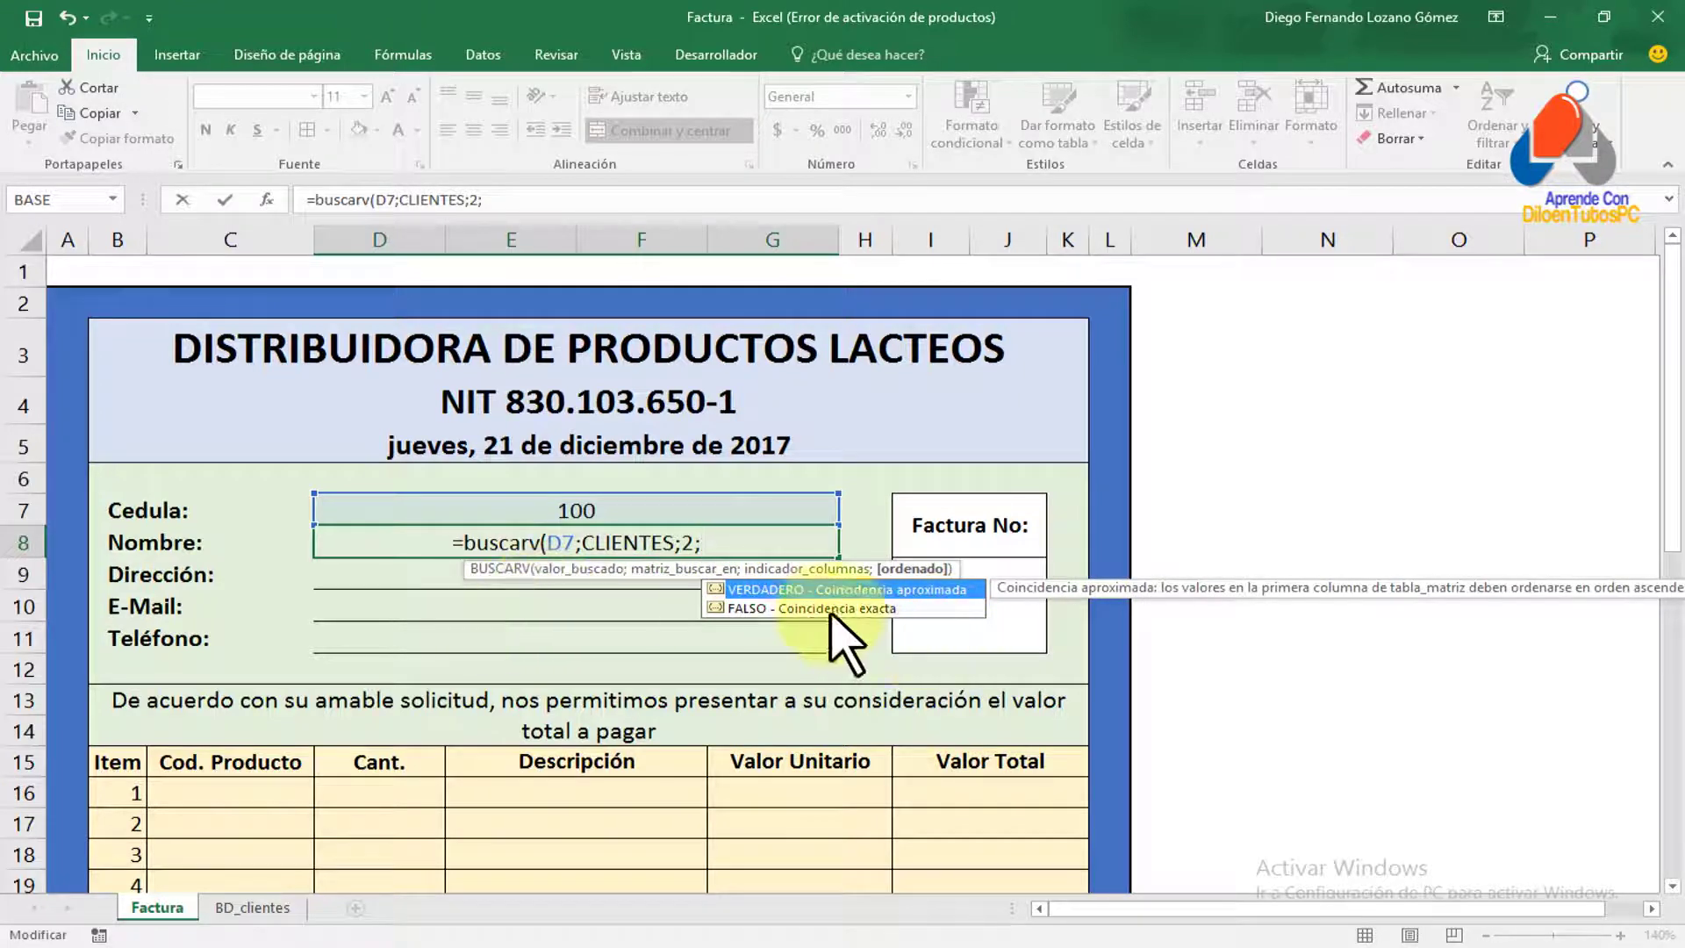
pyautogui.doubleClick(763, 607)
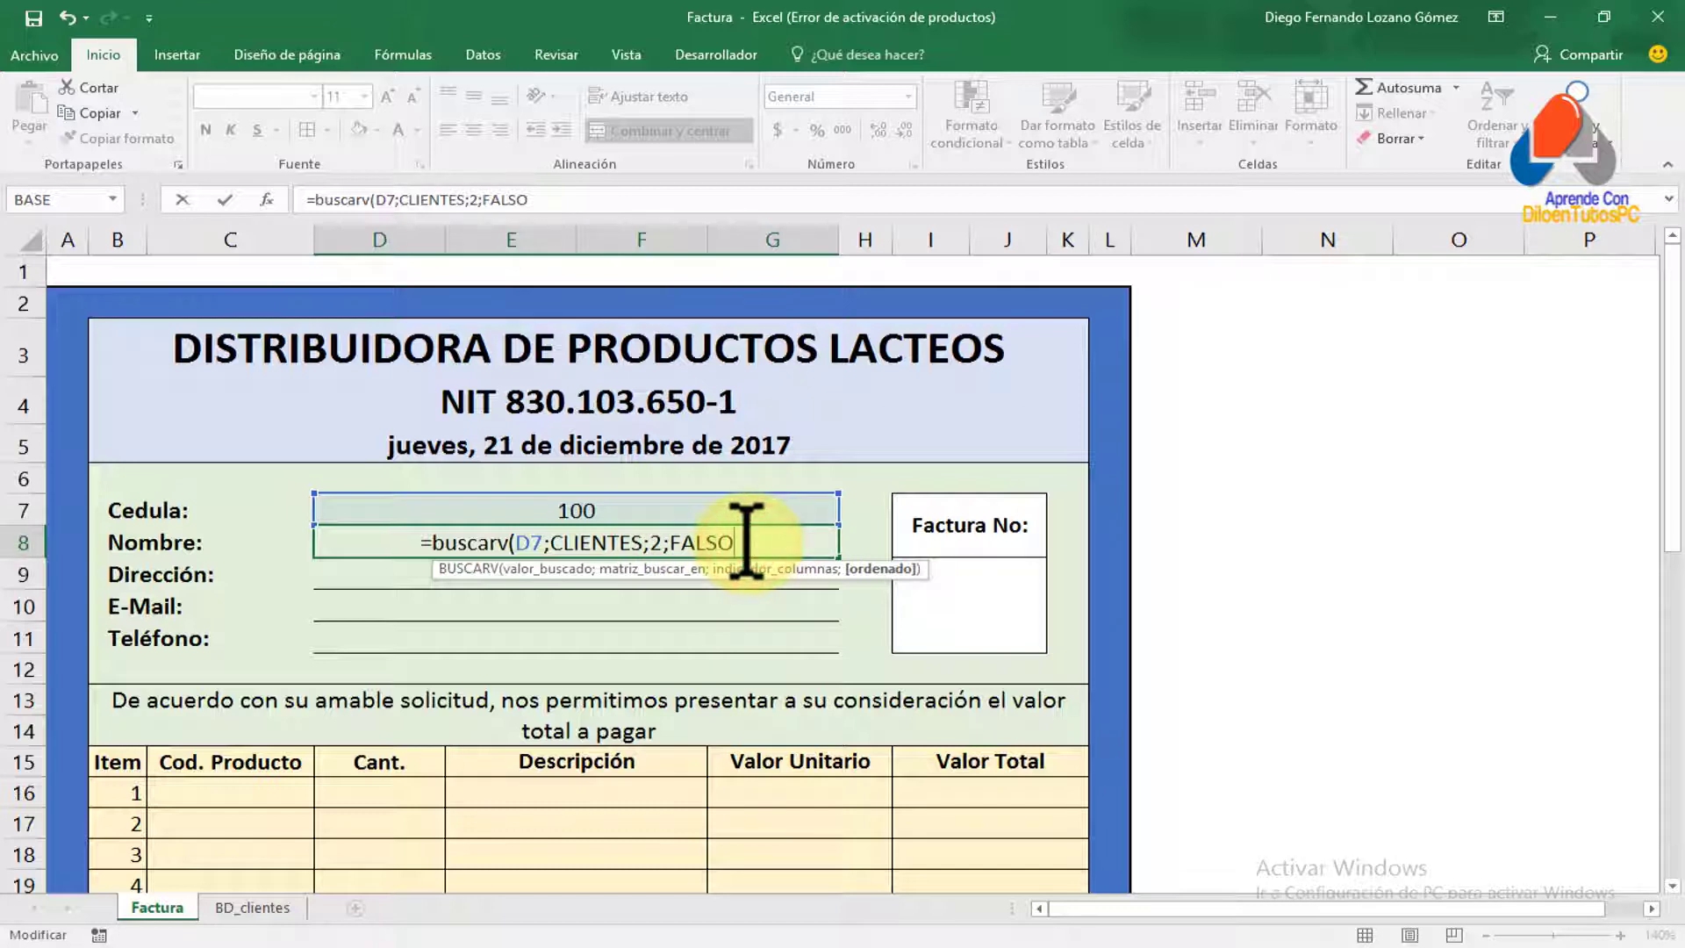
pyautogui.write(')')
pyautogui.hotkey('ctrl', 'Return')
pyautogui.press('Return')
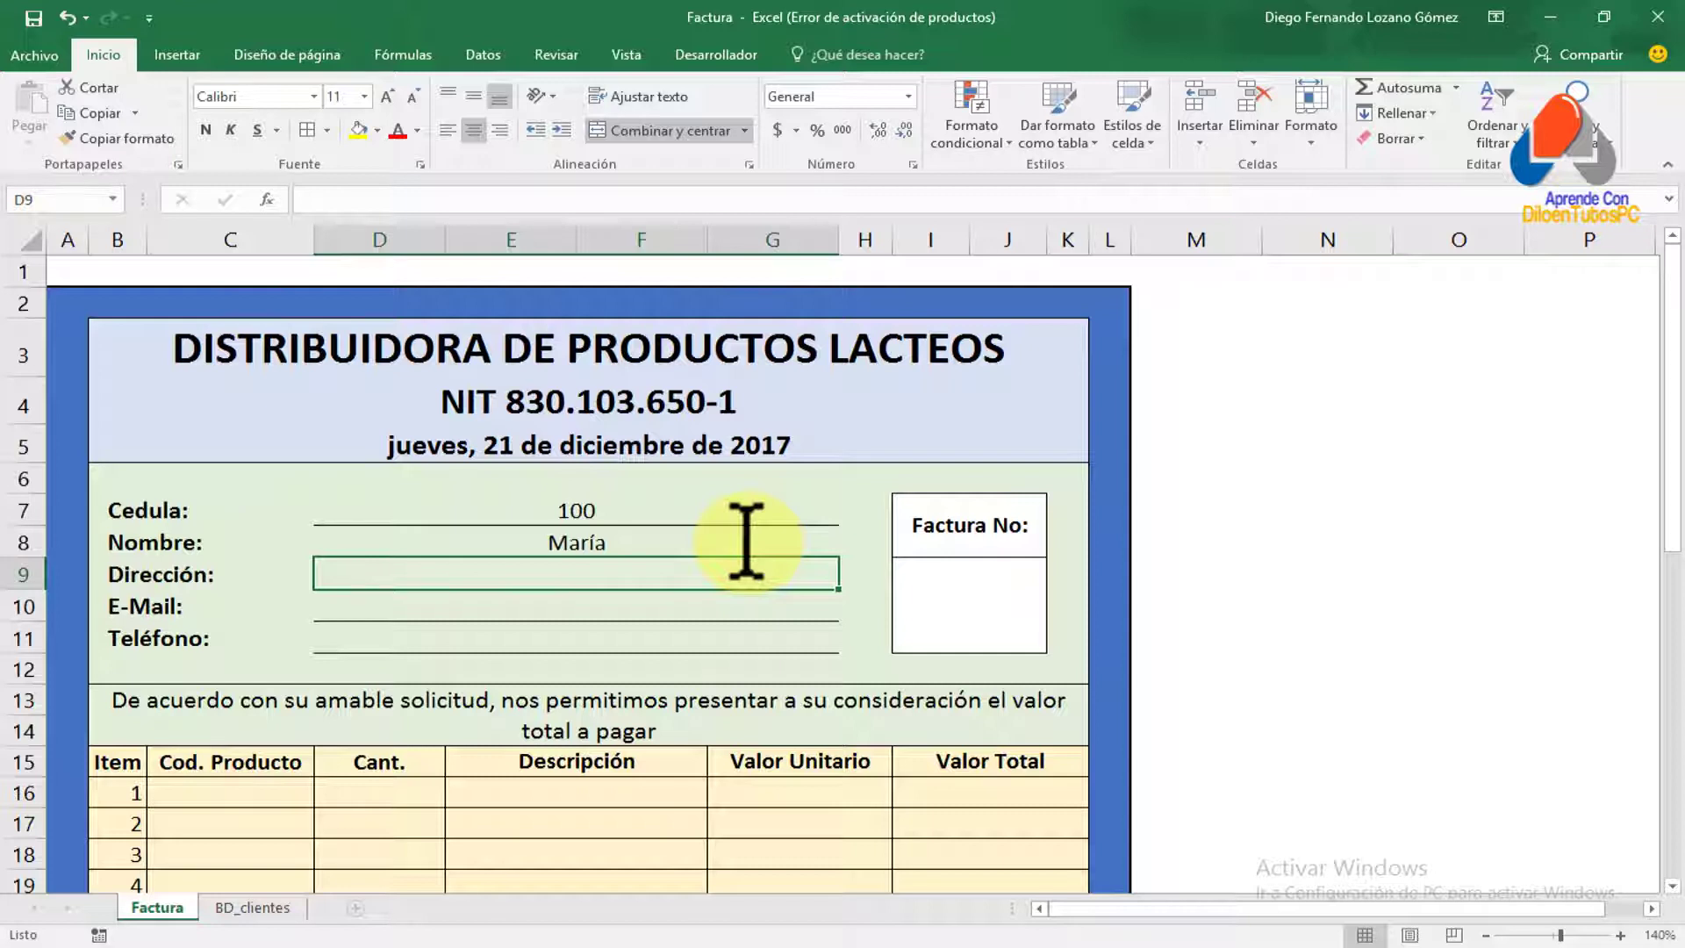
# Test the name lookup by entering Cédulas 200, 300 and 400 in D7
pyautogui.click(556, 500)
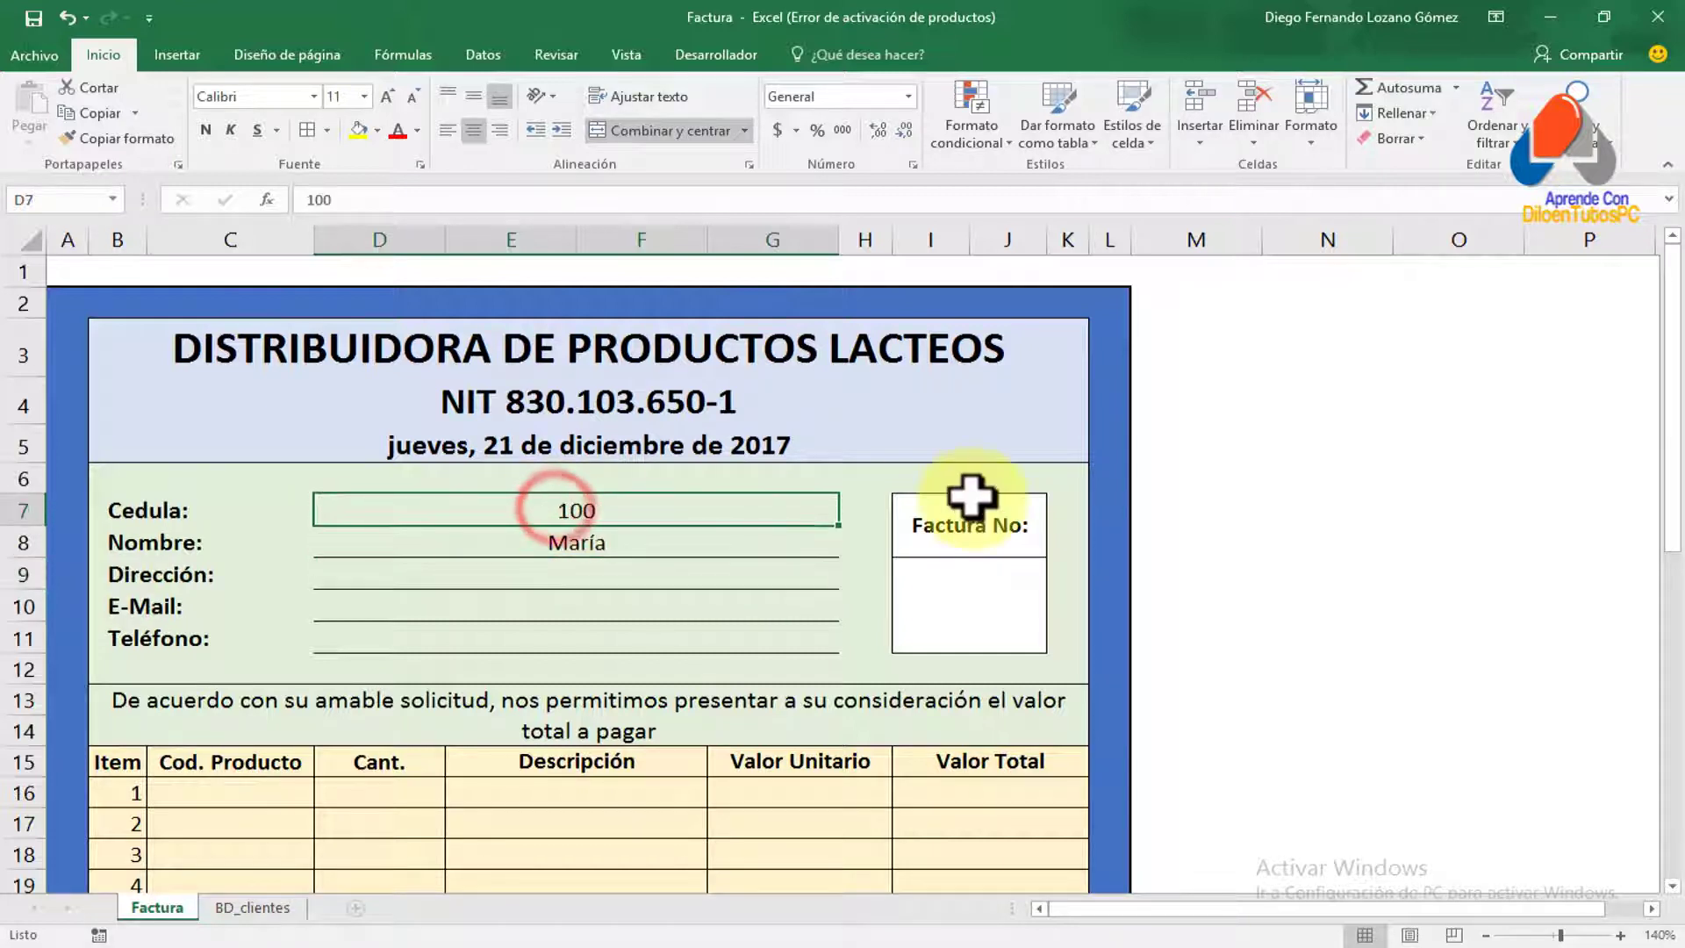
pyautogui.write('200')
pyautogui.press('Return')
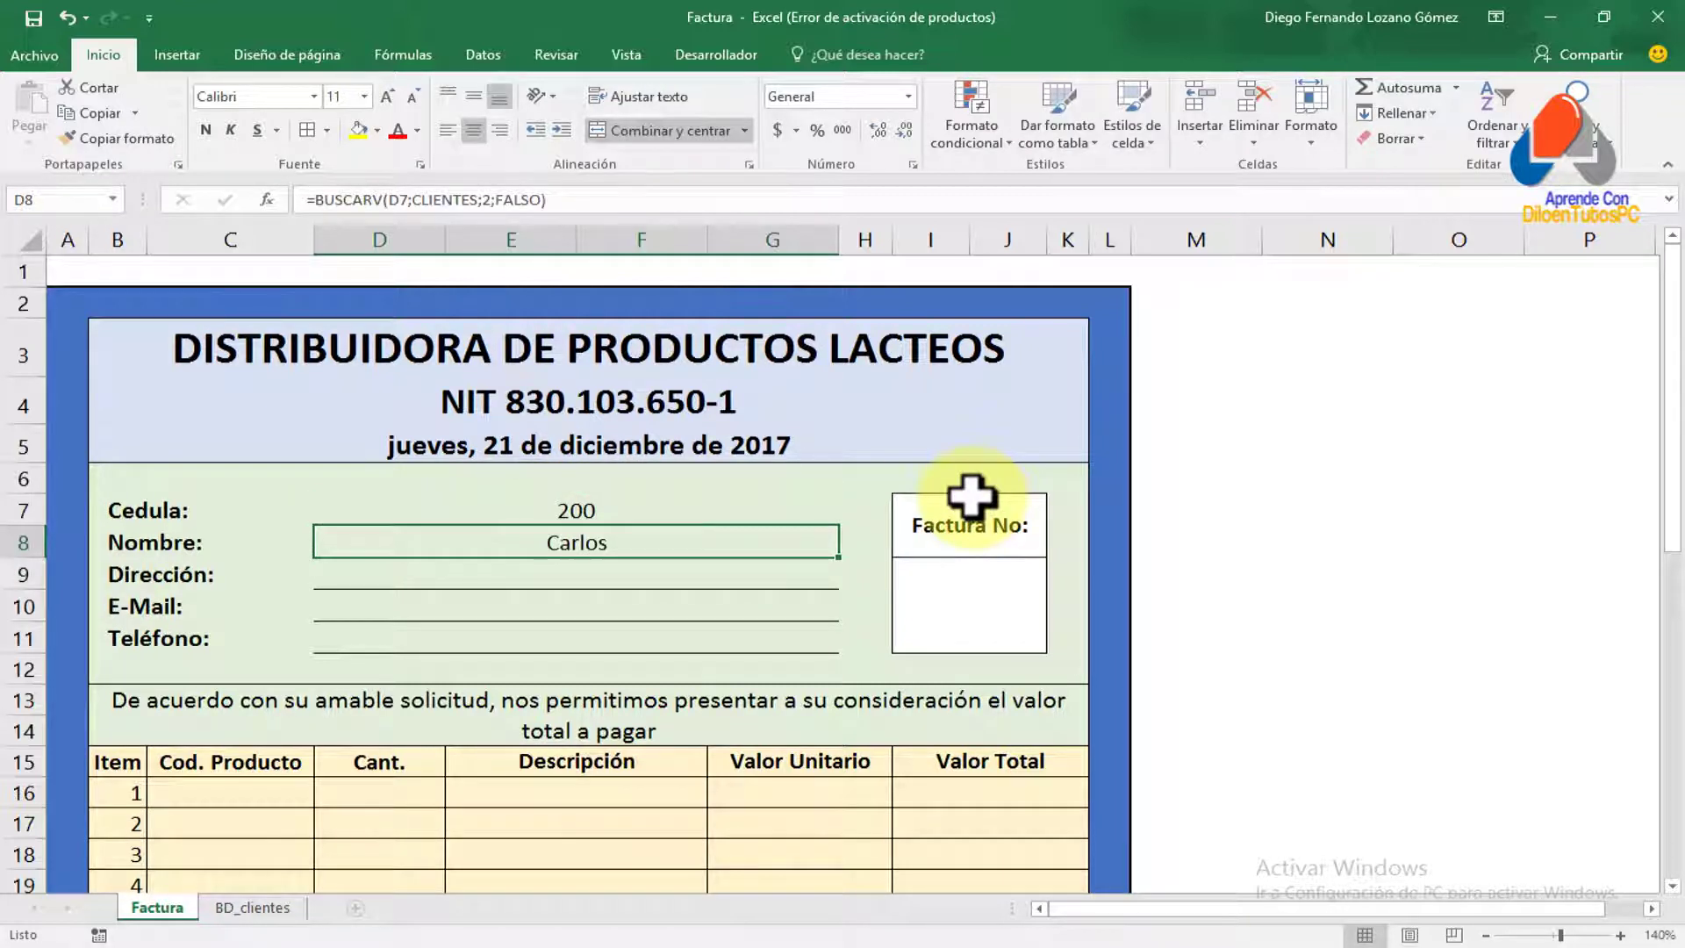
pyautogui.press('Up')
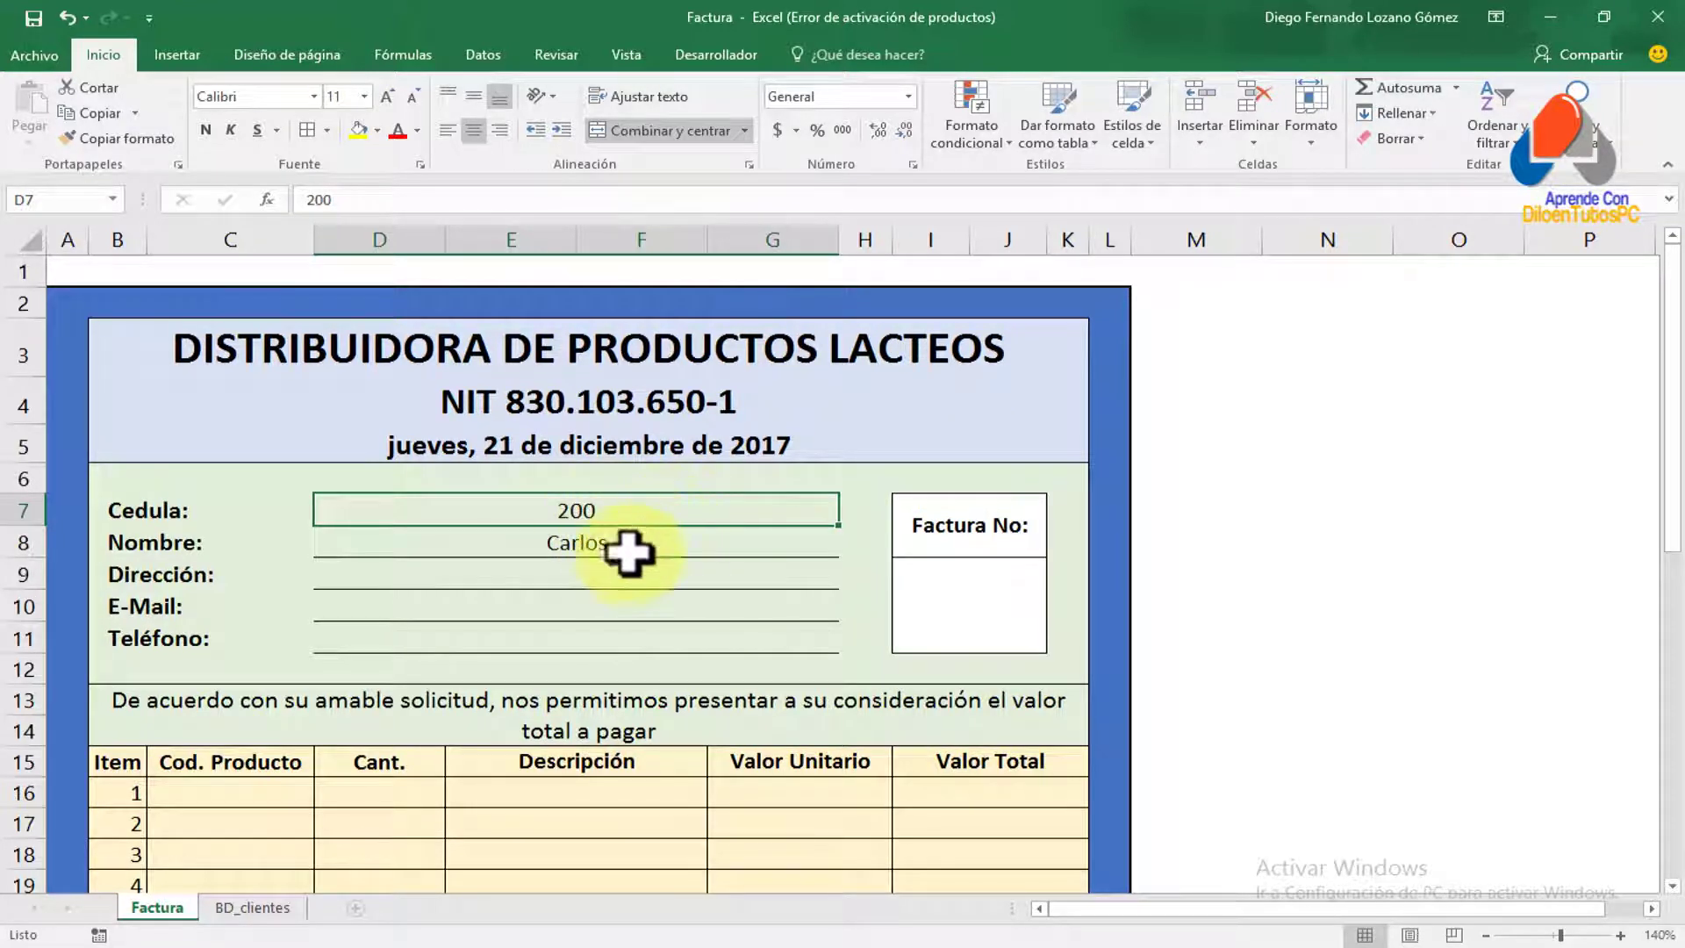
pyautogui.click(636, 542)
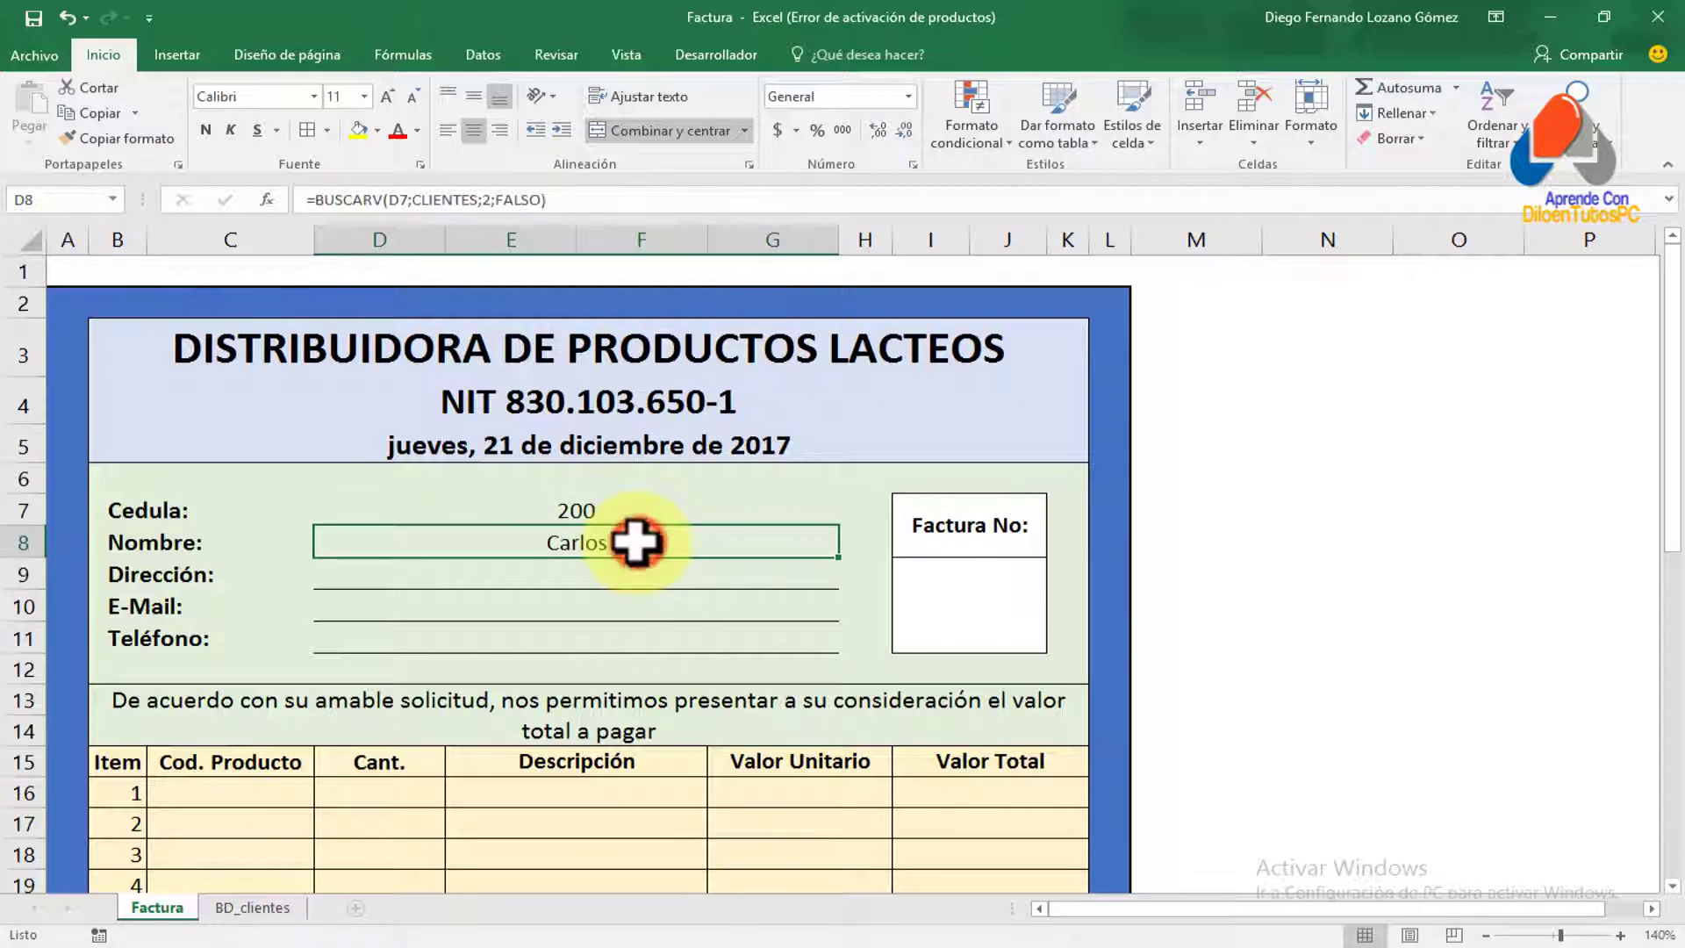
pyautogui.click(597, 509)
pyautogui.write('300')
pyautogui.press('Return')
pyautogui.click(597, 509)
pyautogui.write('400')
pyautogui.press('Return')
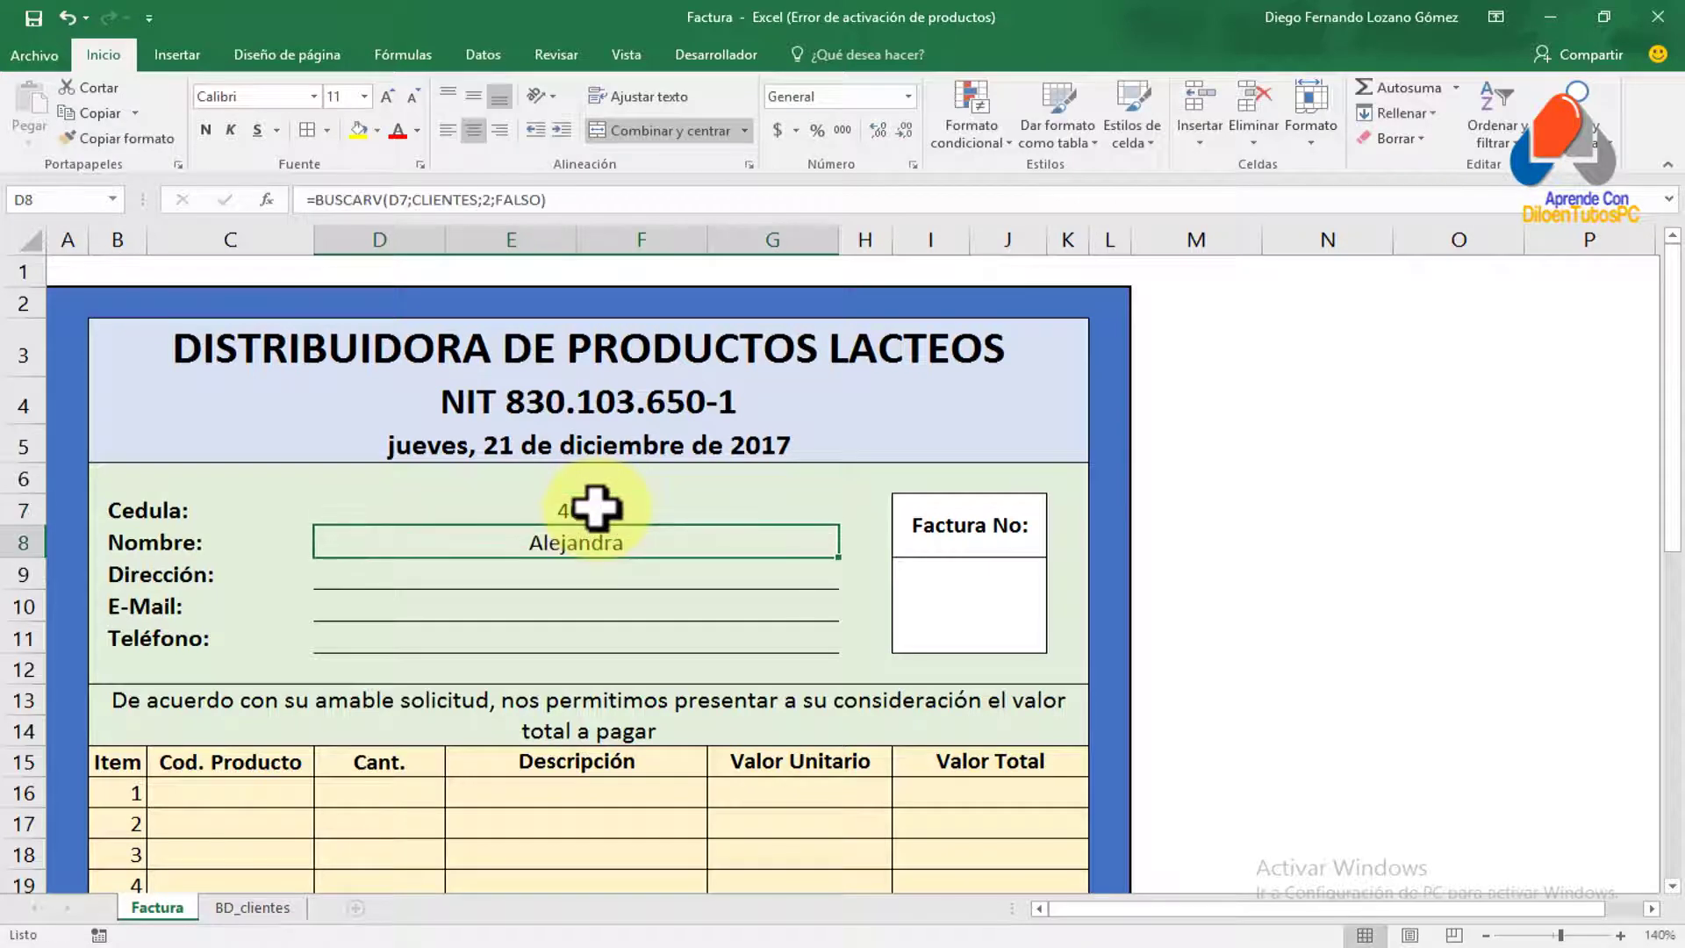
# Restore Cédula 100 in D7 and reopen the Nombre formula in D8 for editing
pyautogui.click(597, 509)
pyautogui.write('100')
pyautogui.press('Return')
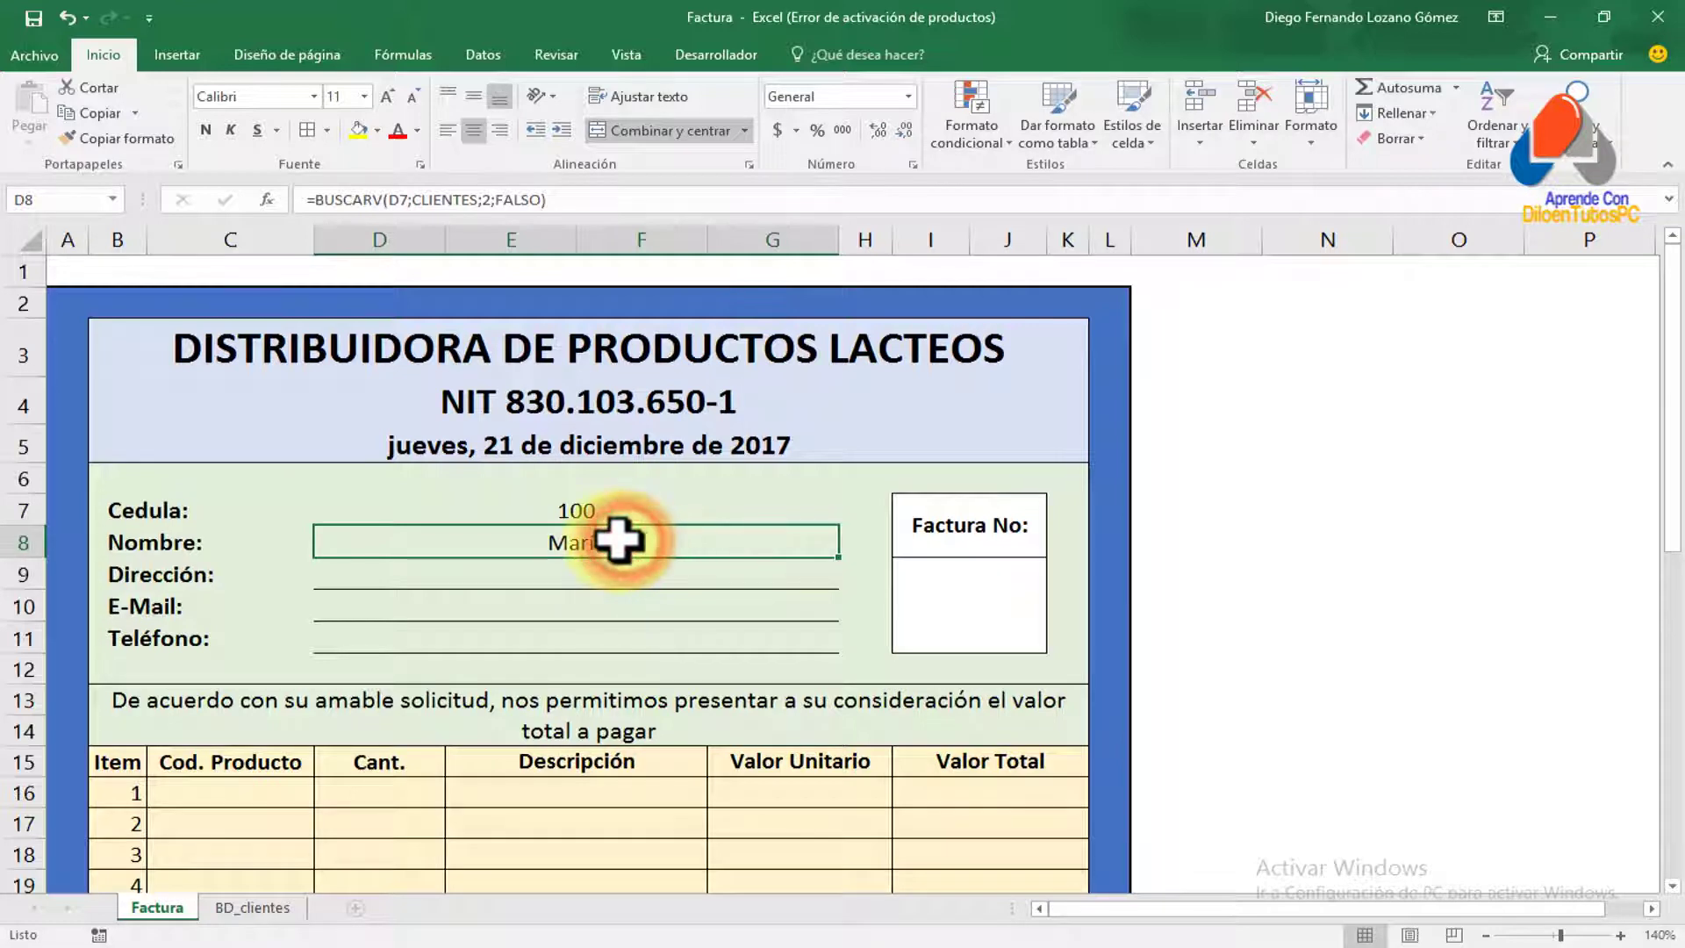
pyautogui.doubleClick(620, 541)
pyautogui.press('Escape')
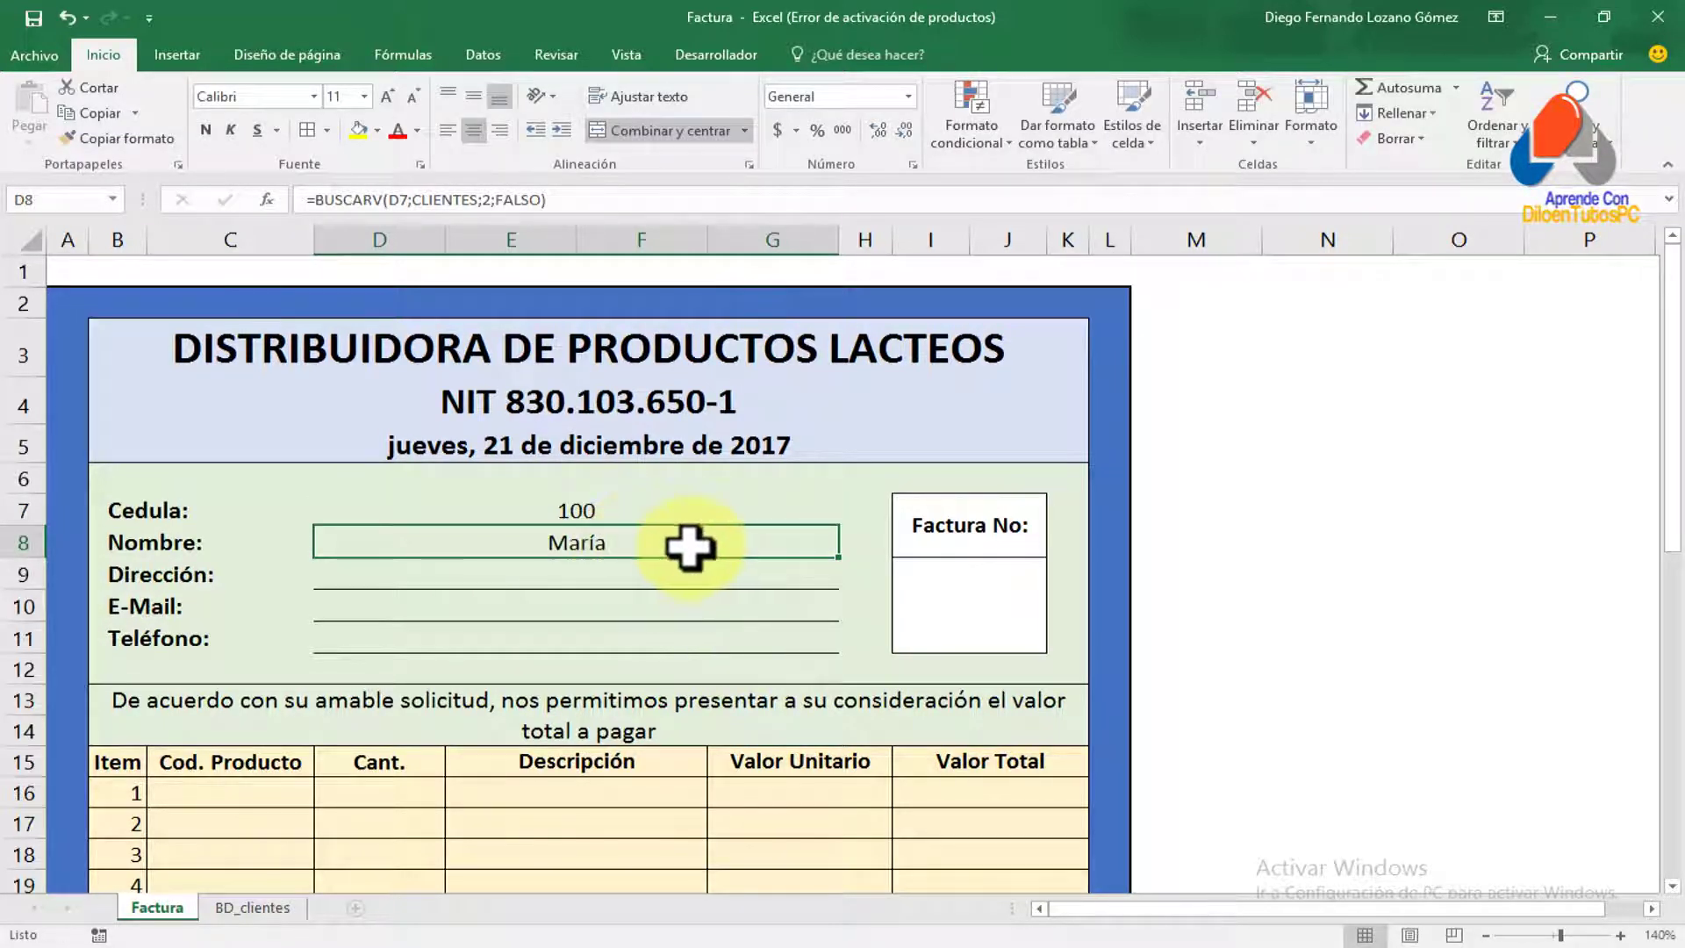
pyautogui.doubleClick(641, 541)
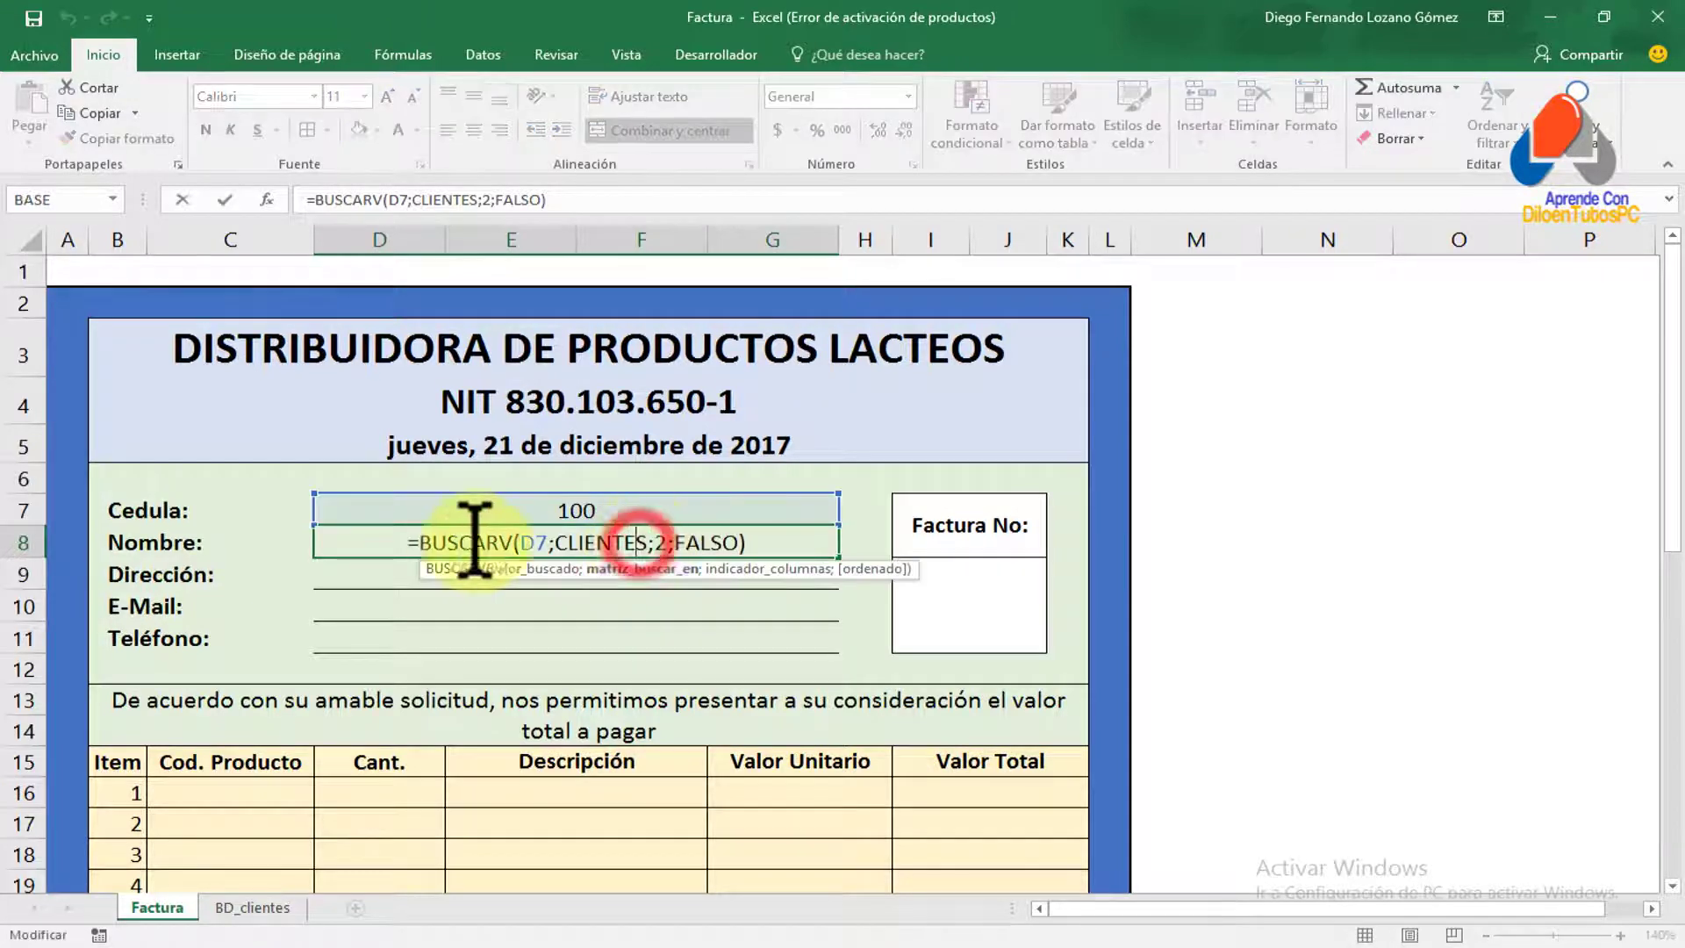
# Wrap the existing first-name BUSCARV lookup in D8 inside a CONCATENAR function
pyautogui.click(421, 541)
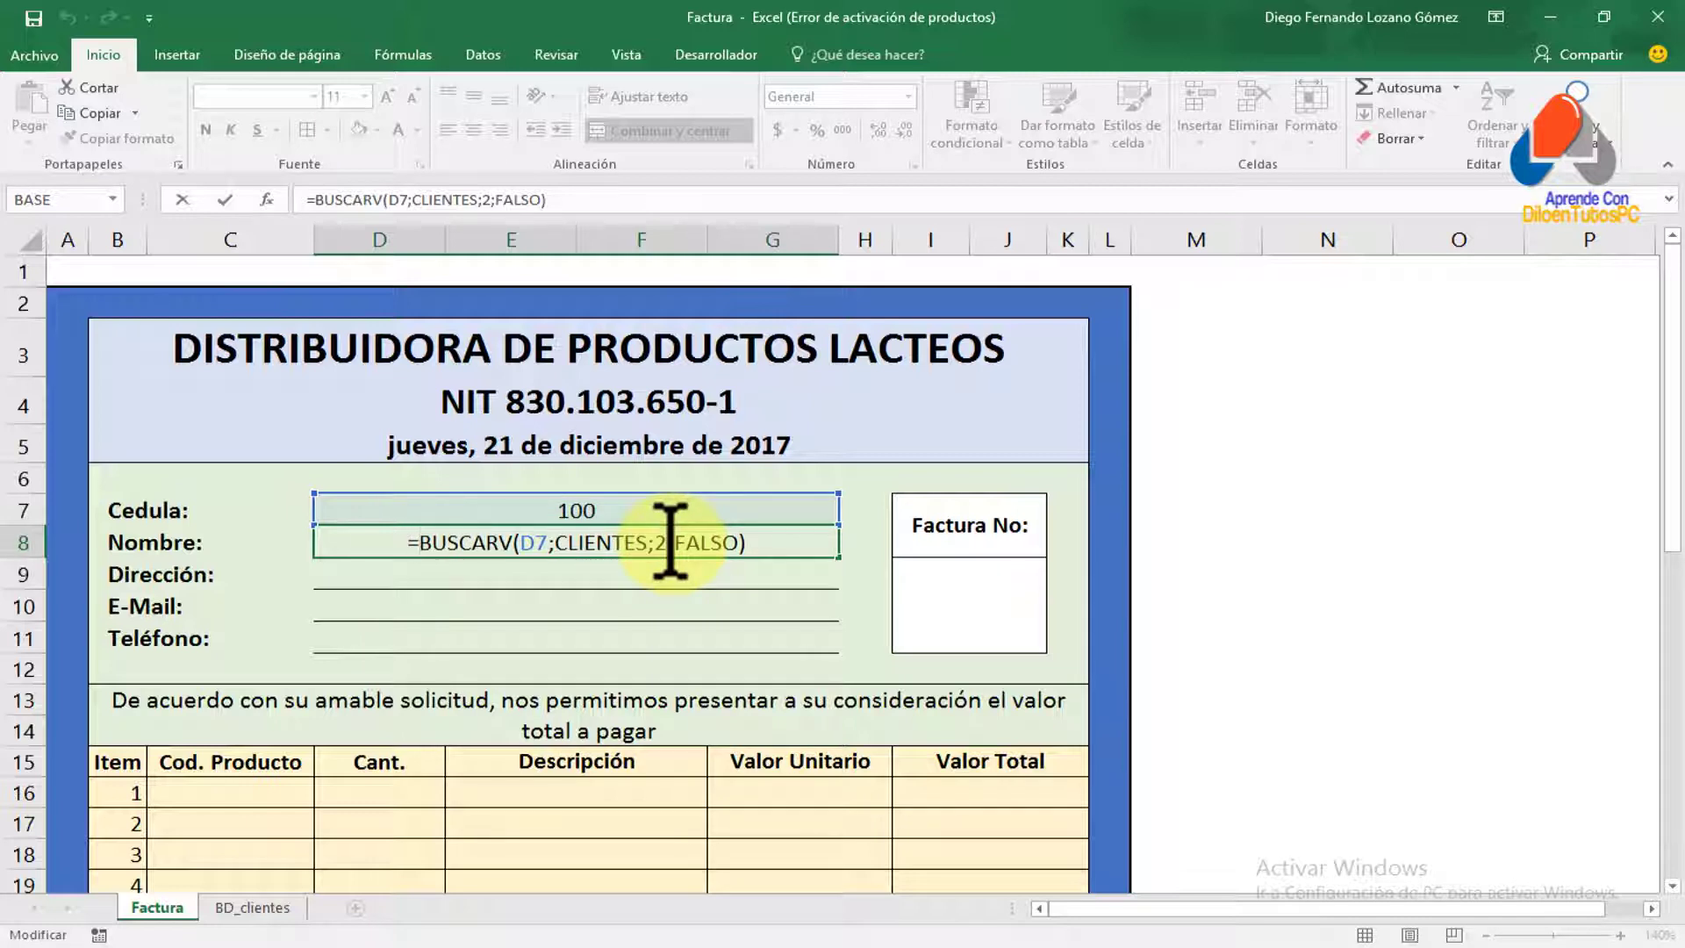
pyautogui.click(412, 548)
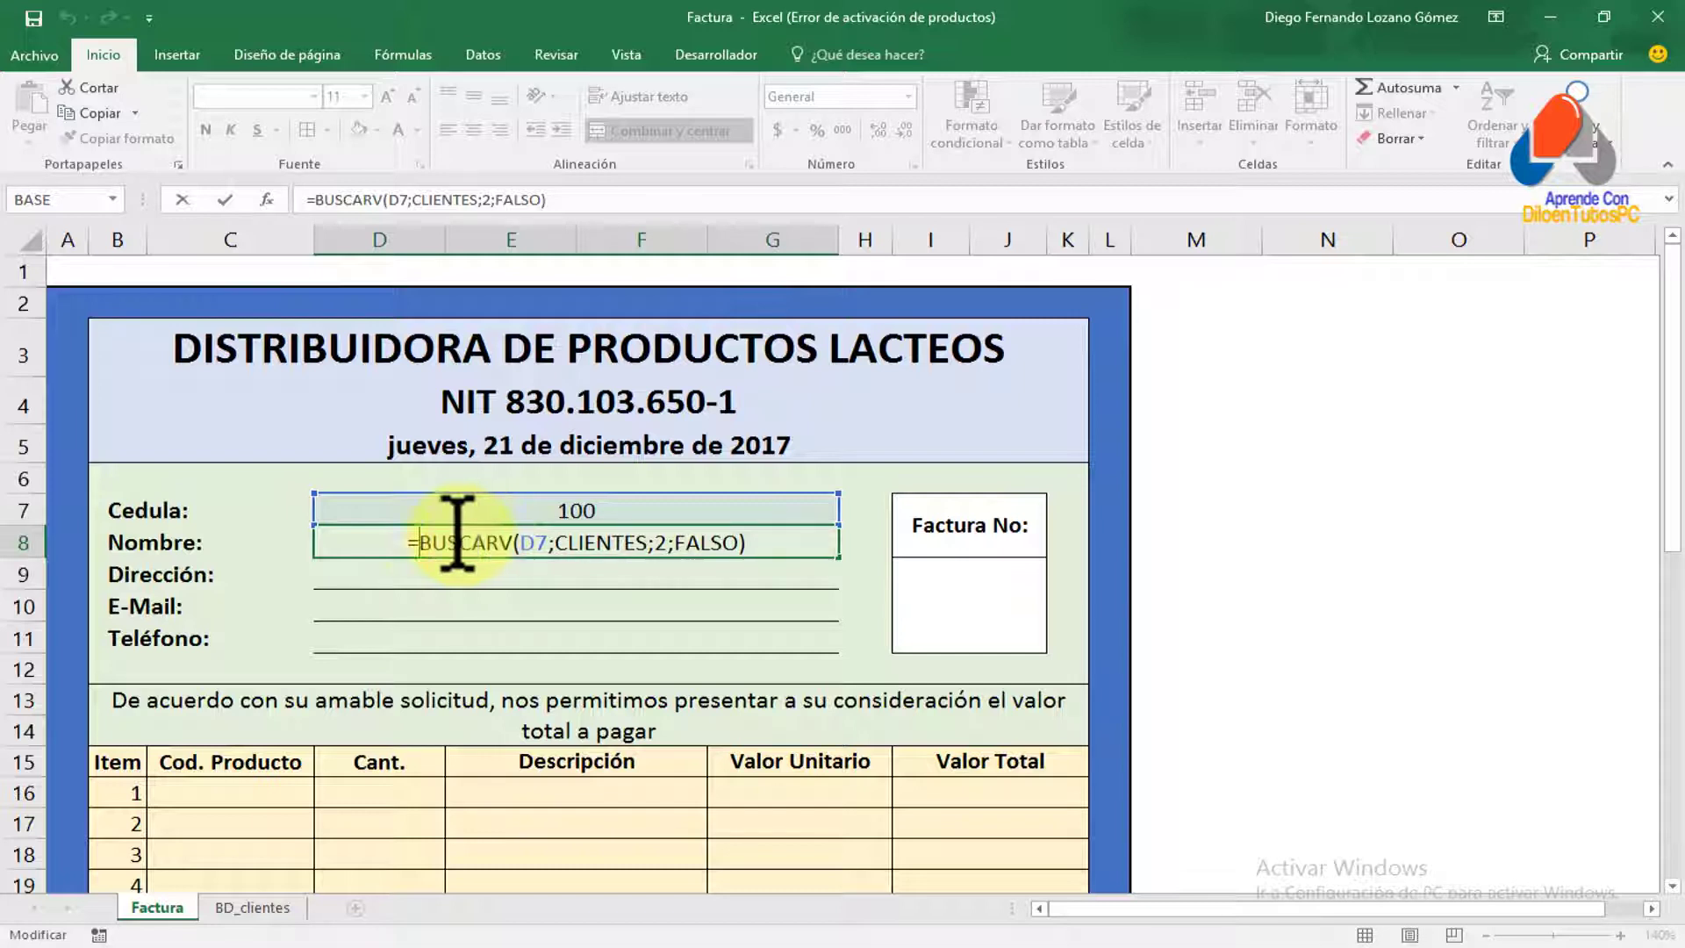
pyautogui.moveTo(430, 542); pyautogui.dragTo(742, 542)
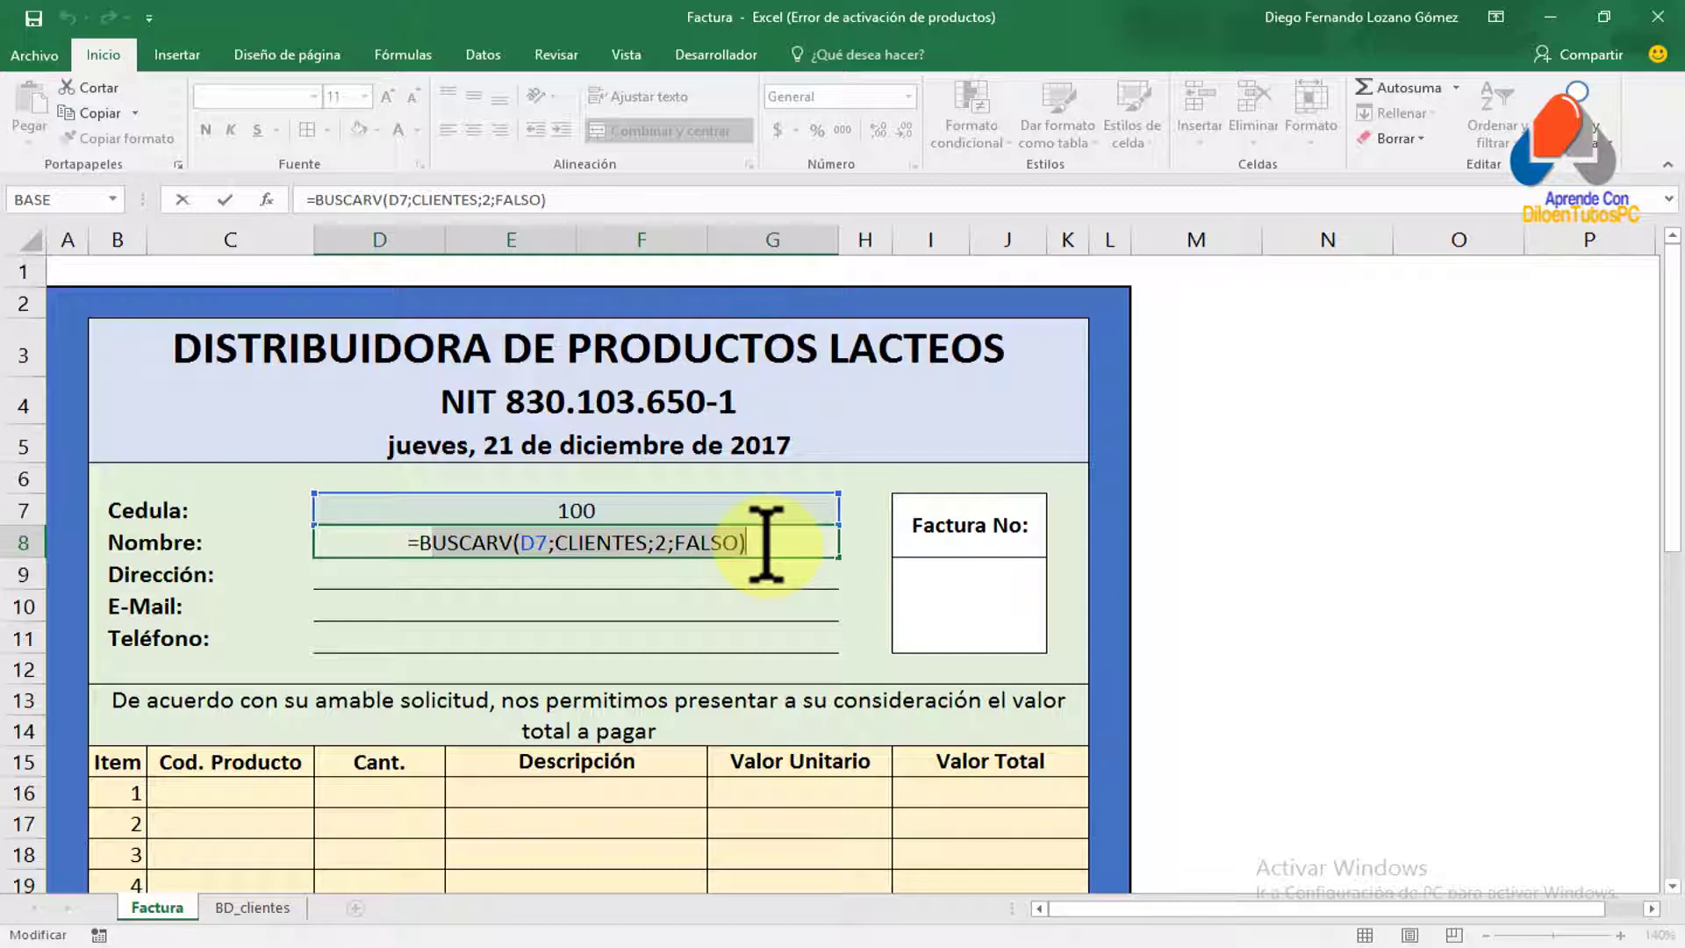
pyautogui.click(765, 544)
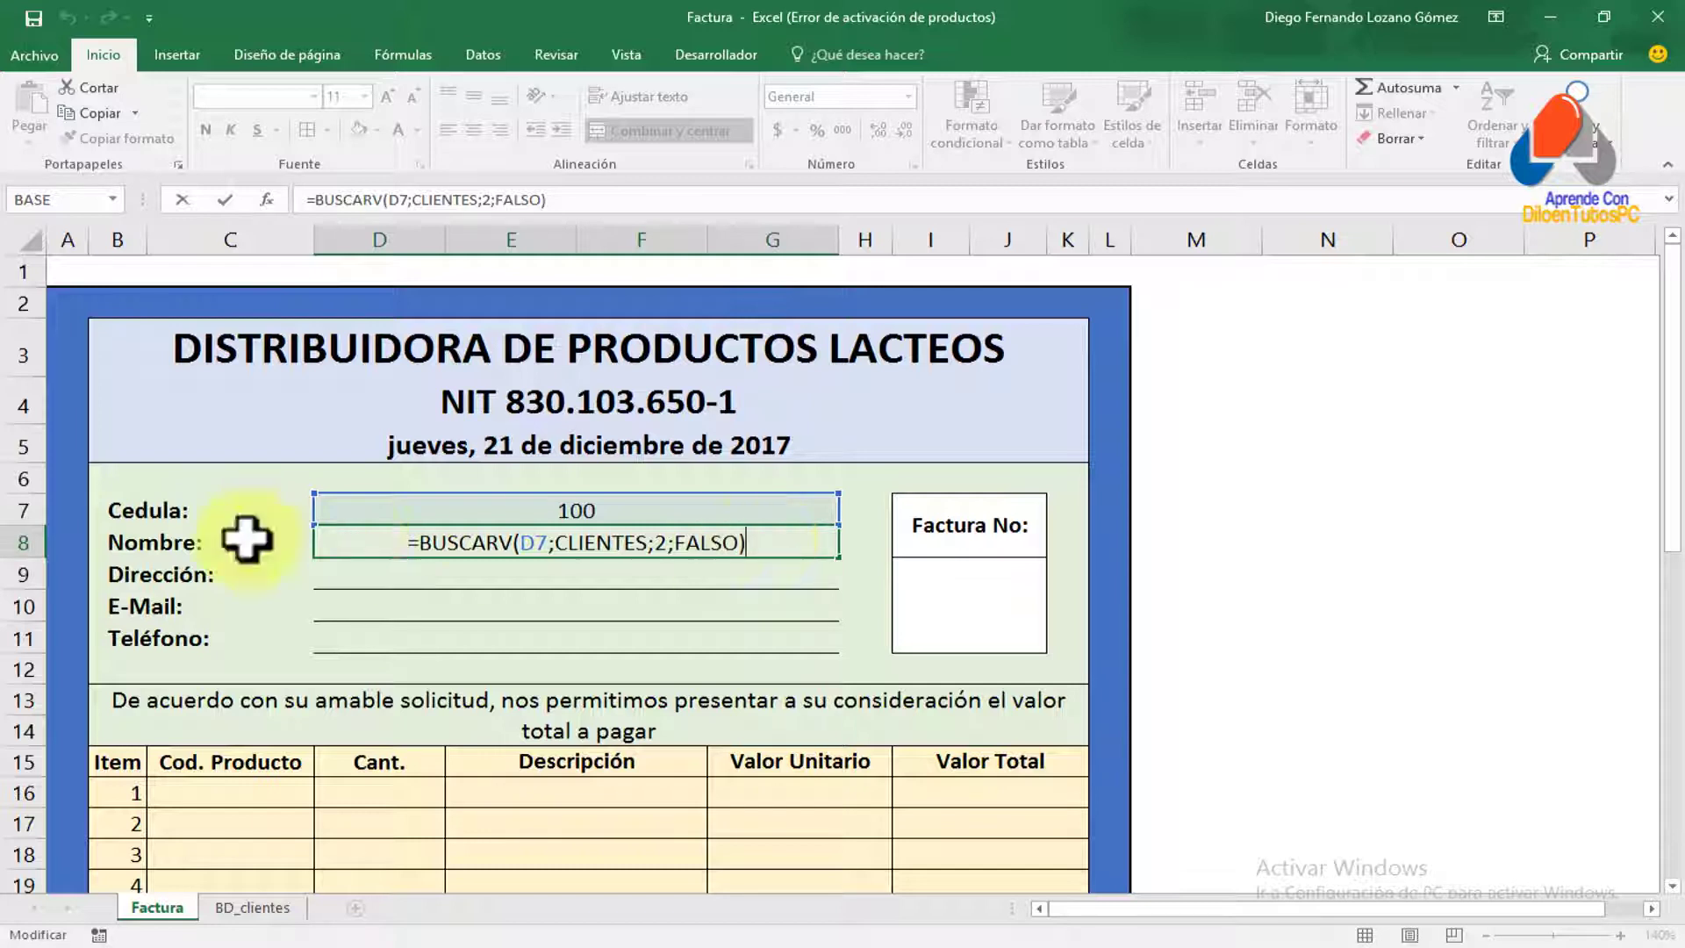
pyautogui.click(422, 542)
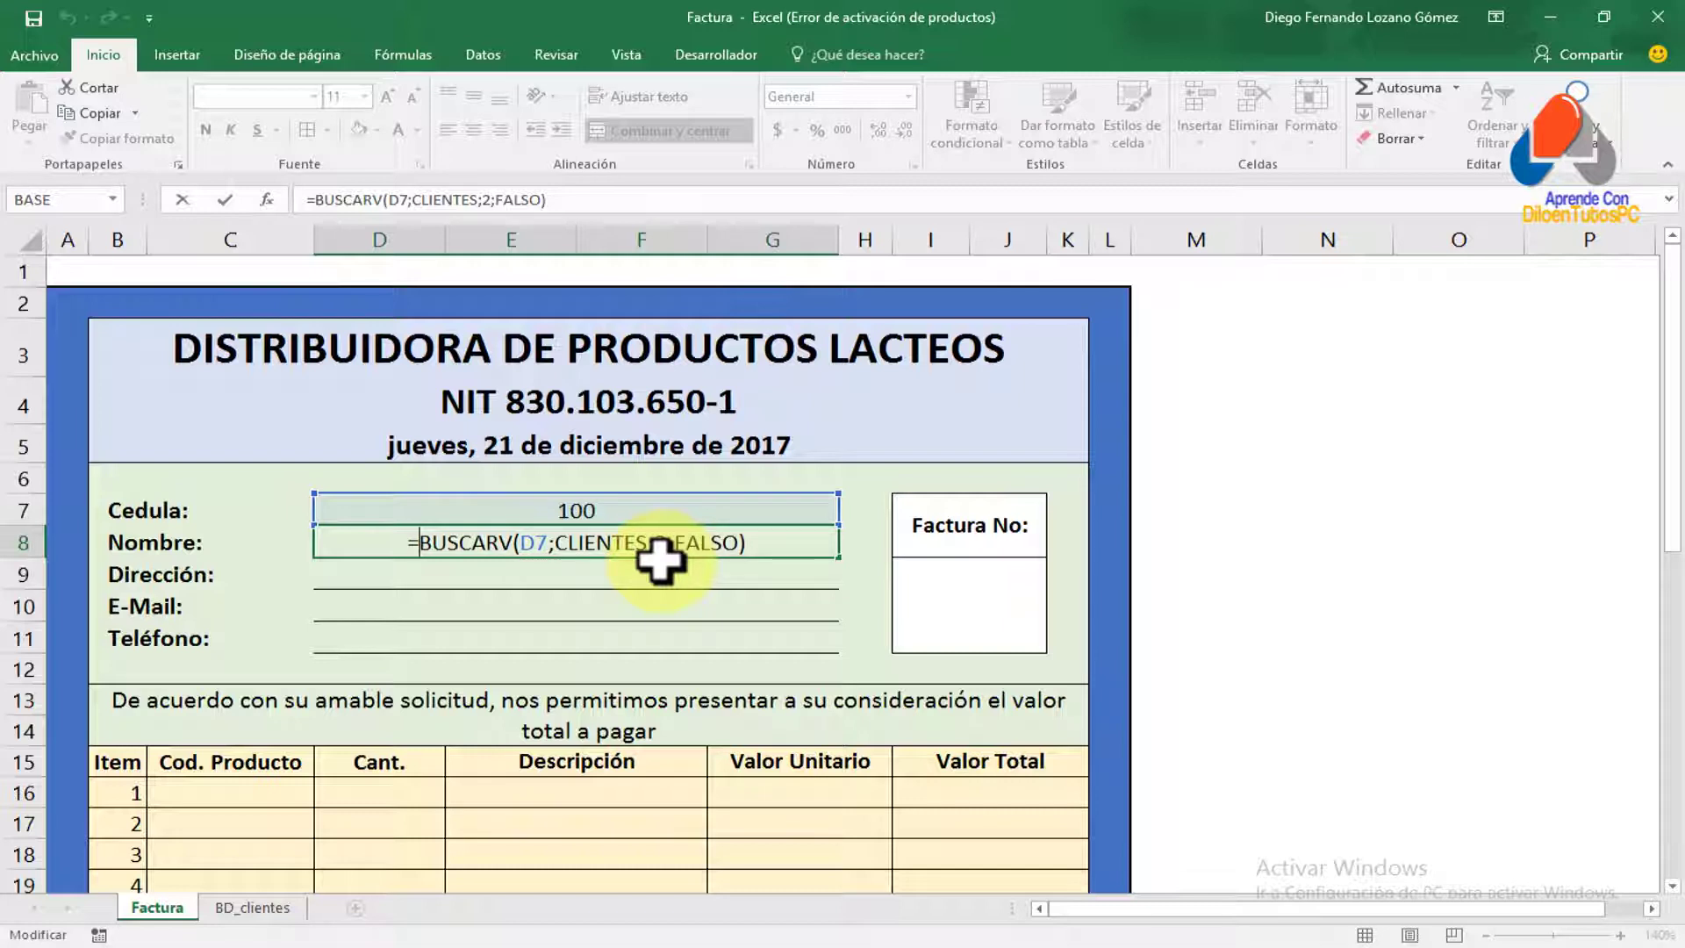
pyautogui.write('conta')
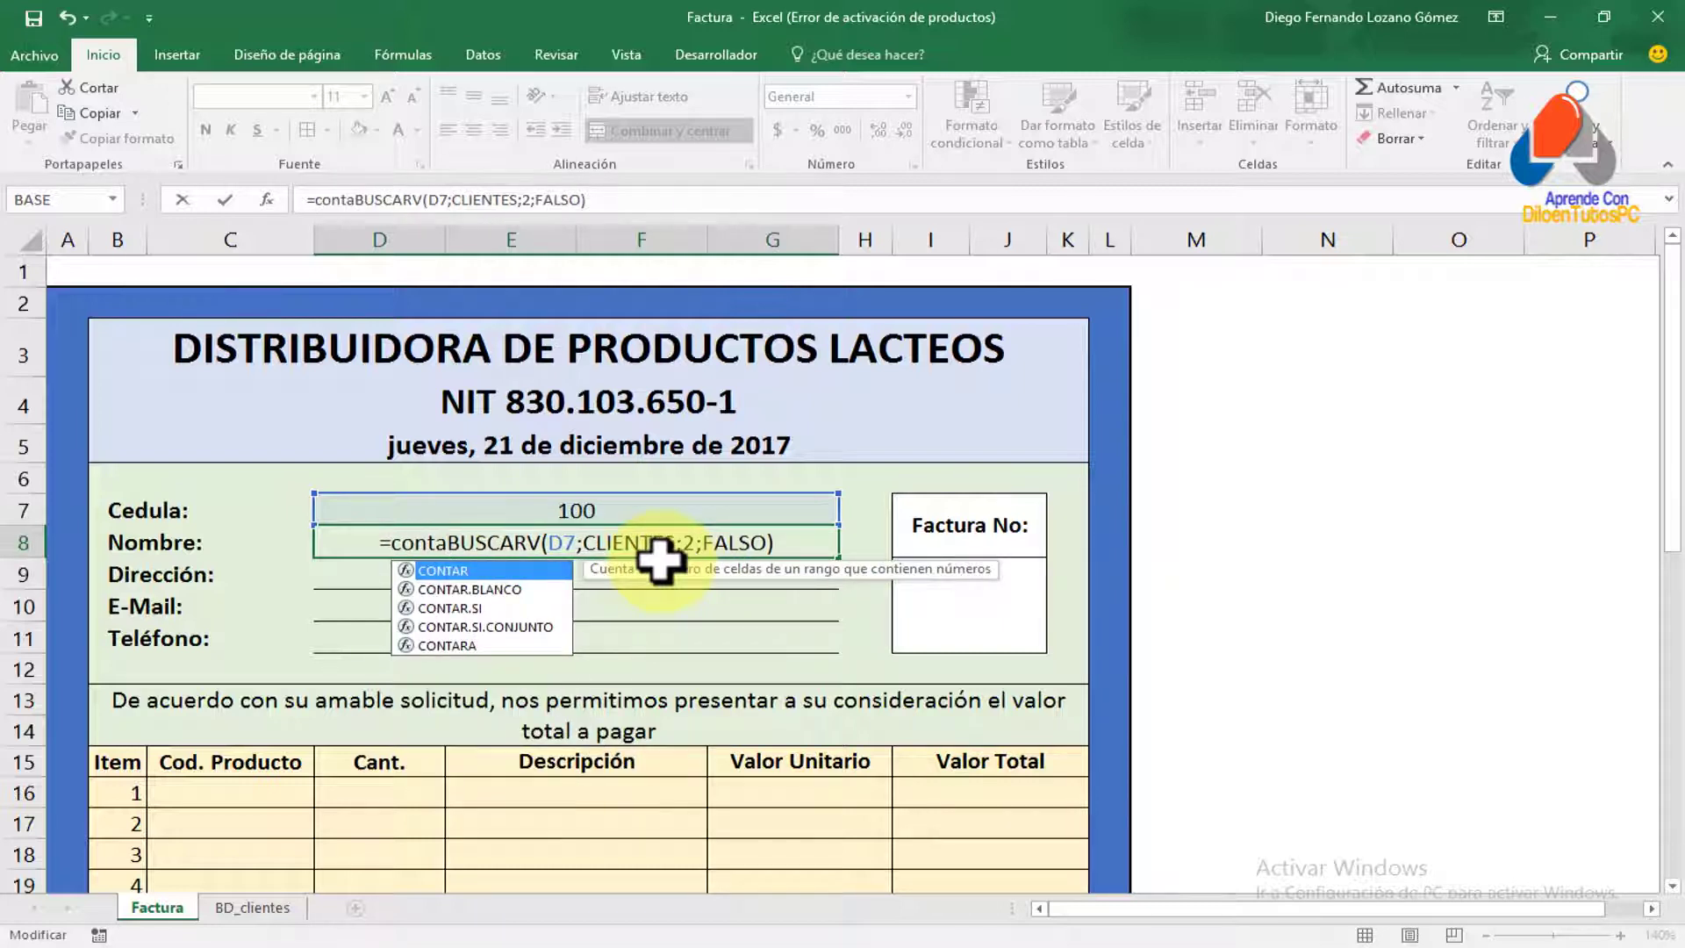
pyautogui.press('BackSpace')
pyautogui.press('BackSpace')
pyautogui.write('cat')
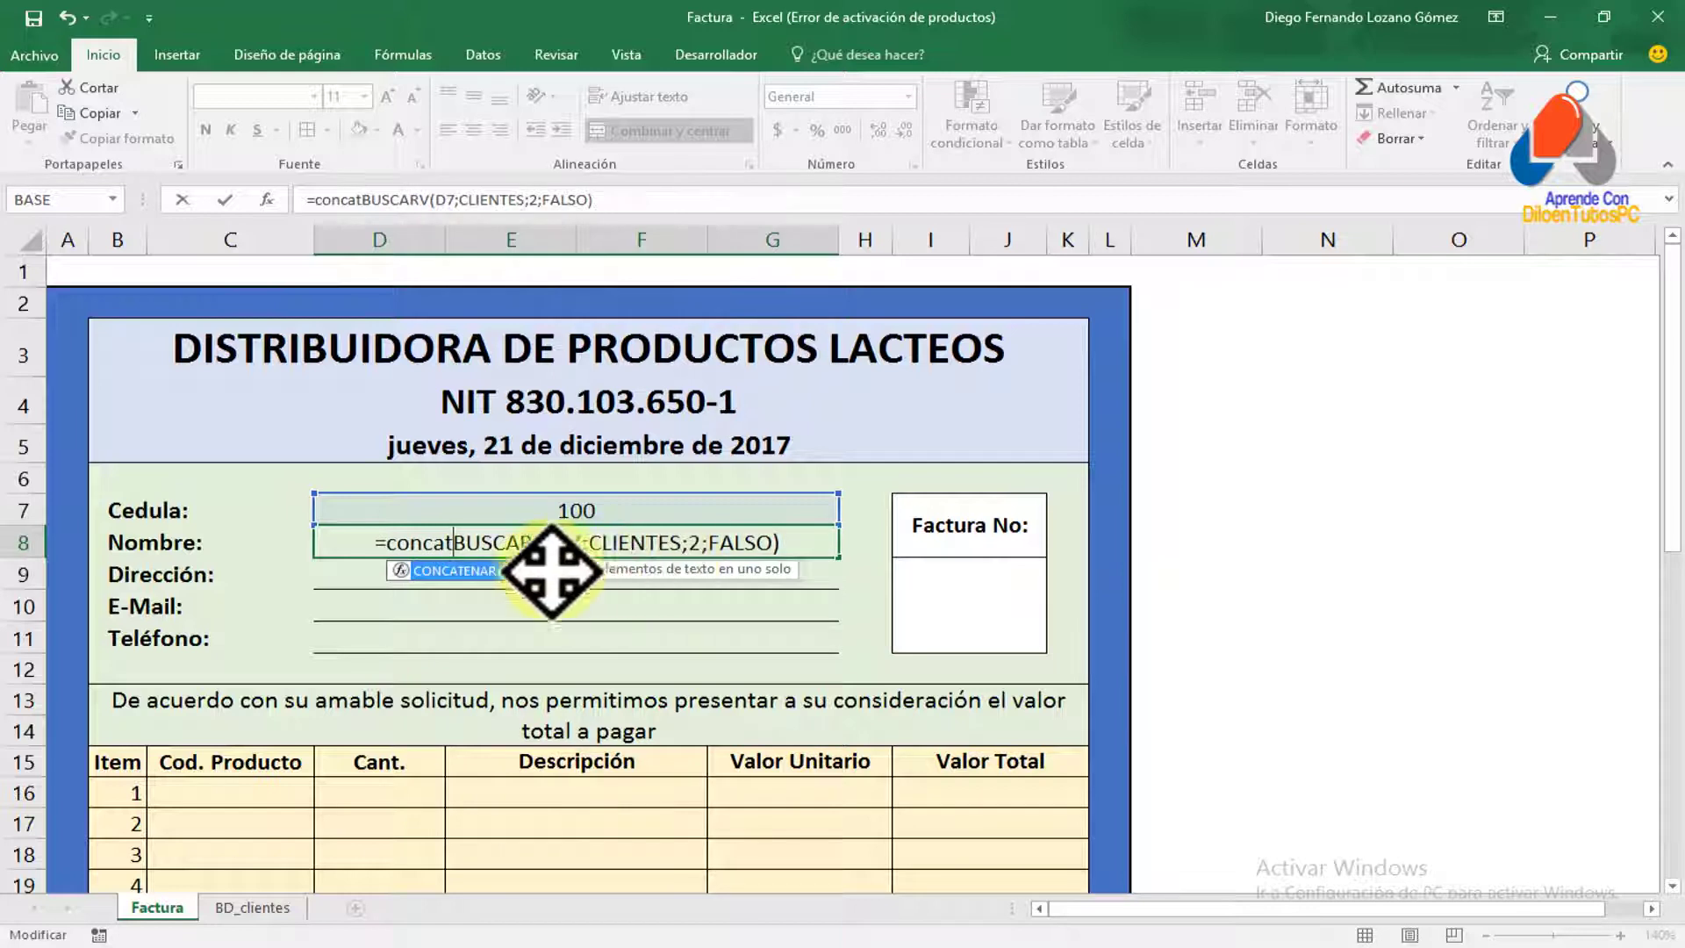
pyautogui.doubleClick(471, 571)
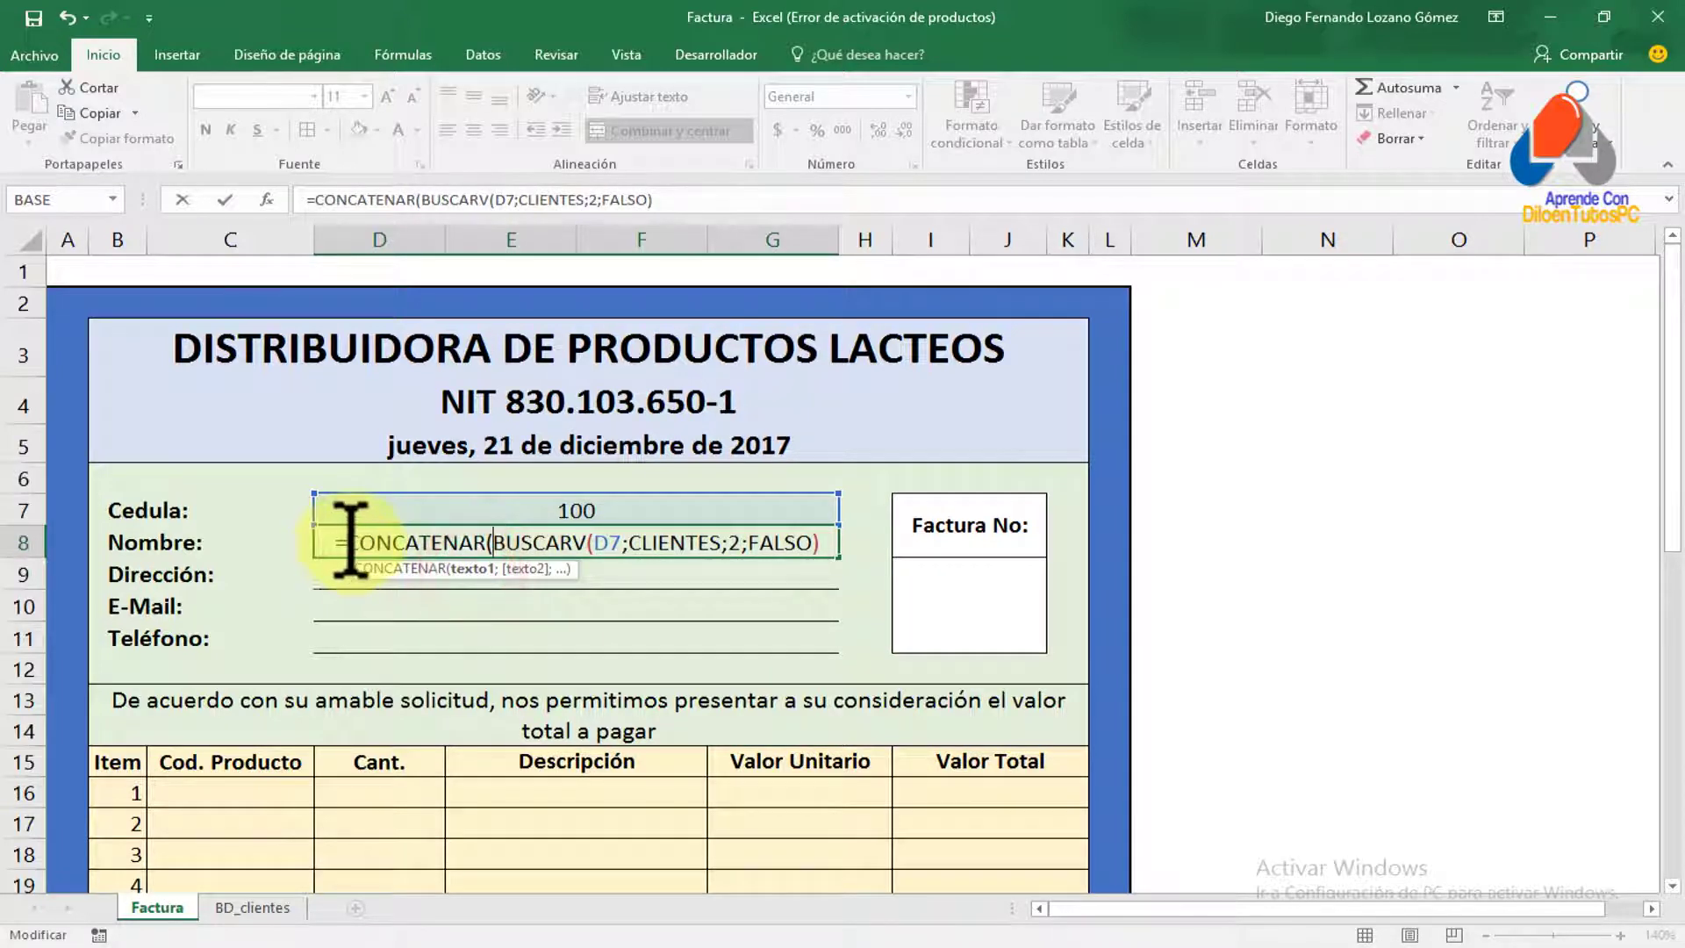
pyautogui.moveTo(343, 543); pyautogui.dragTo(492, 542)
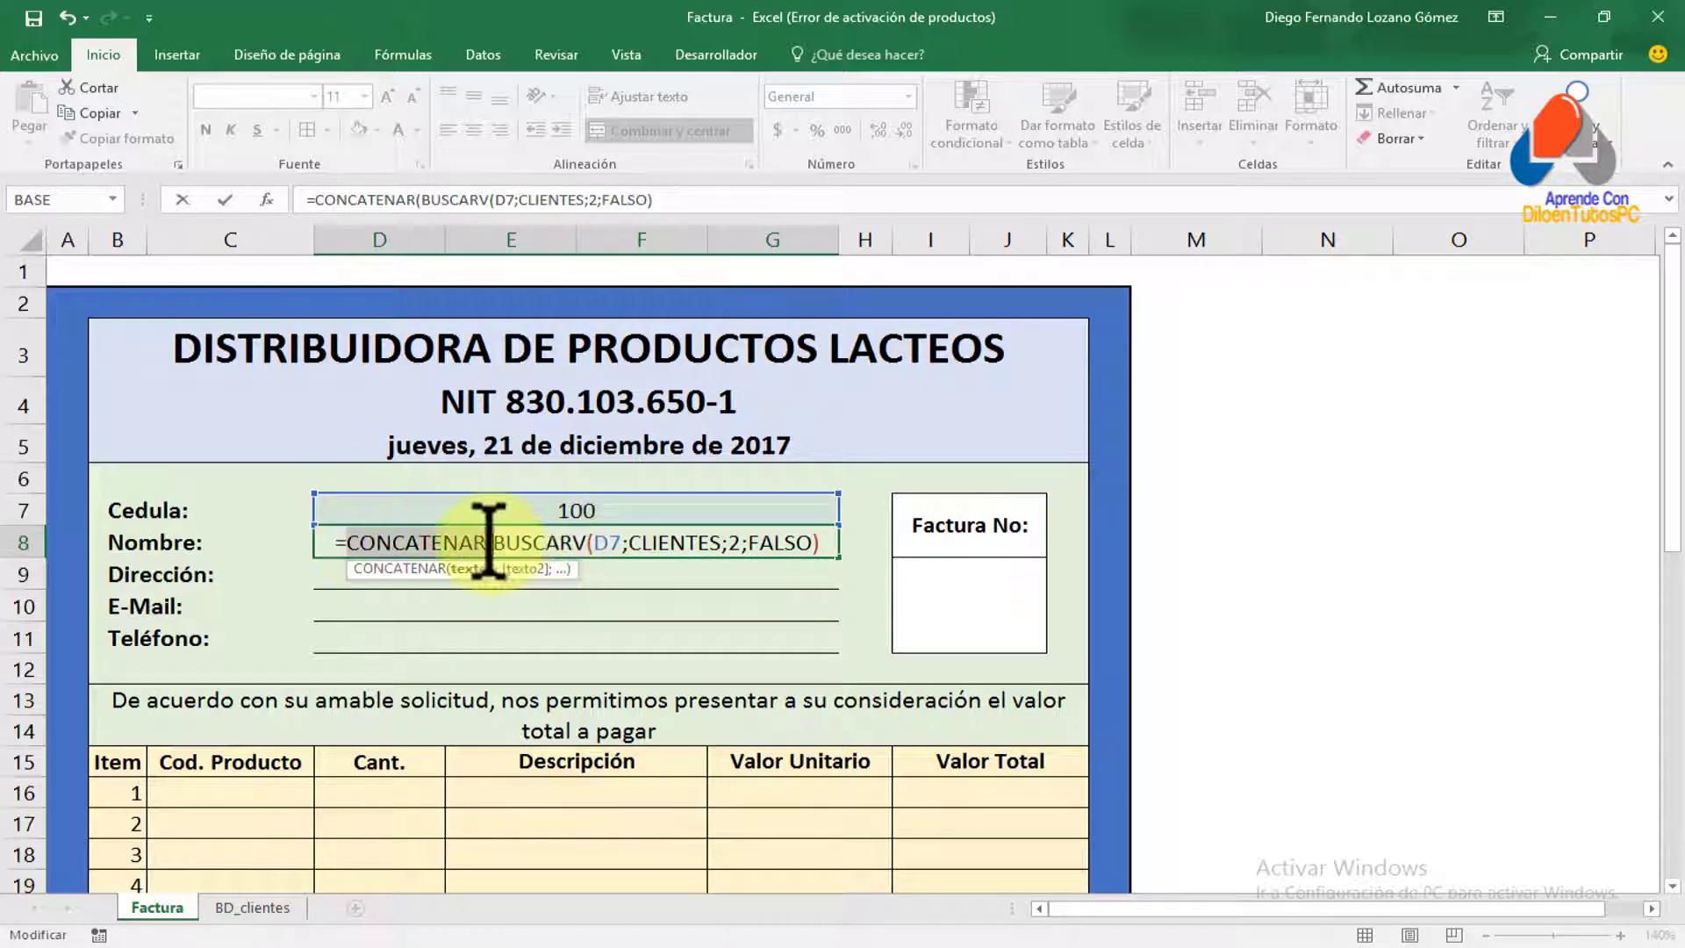
# Append a surname lookup BUSCARV(D7;CLIENTES;3;falso) as CONCATENAR's second argument and commit the formula
pyautogui.click(824, 543)
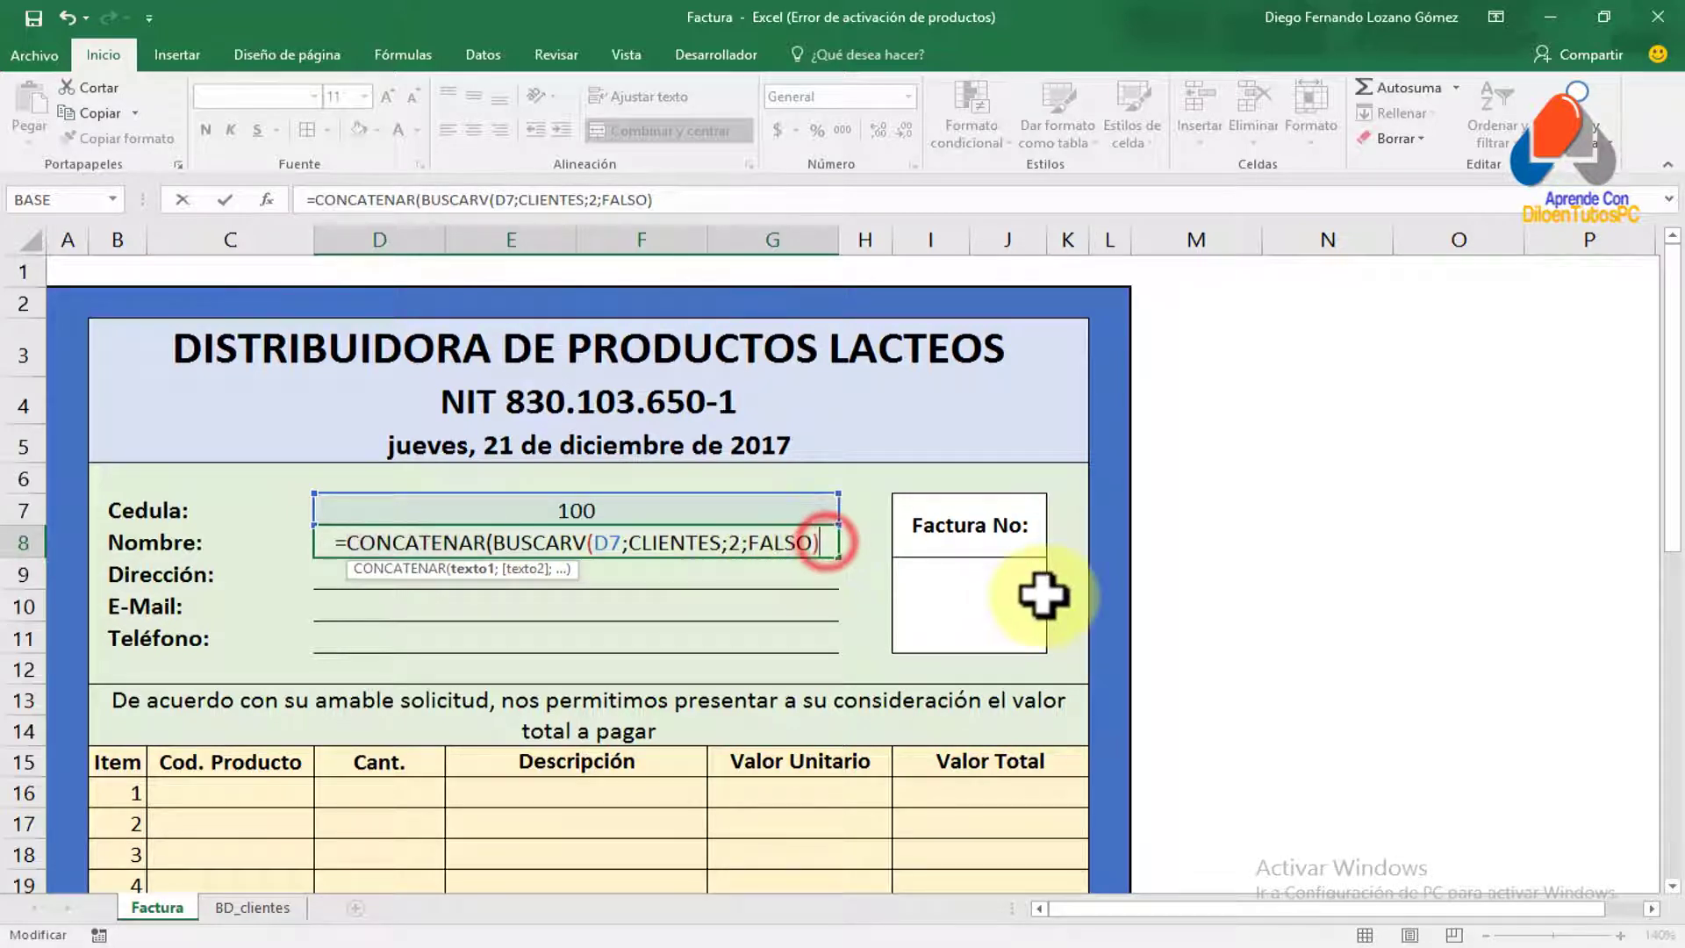
pyautogui.write(';busc')
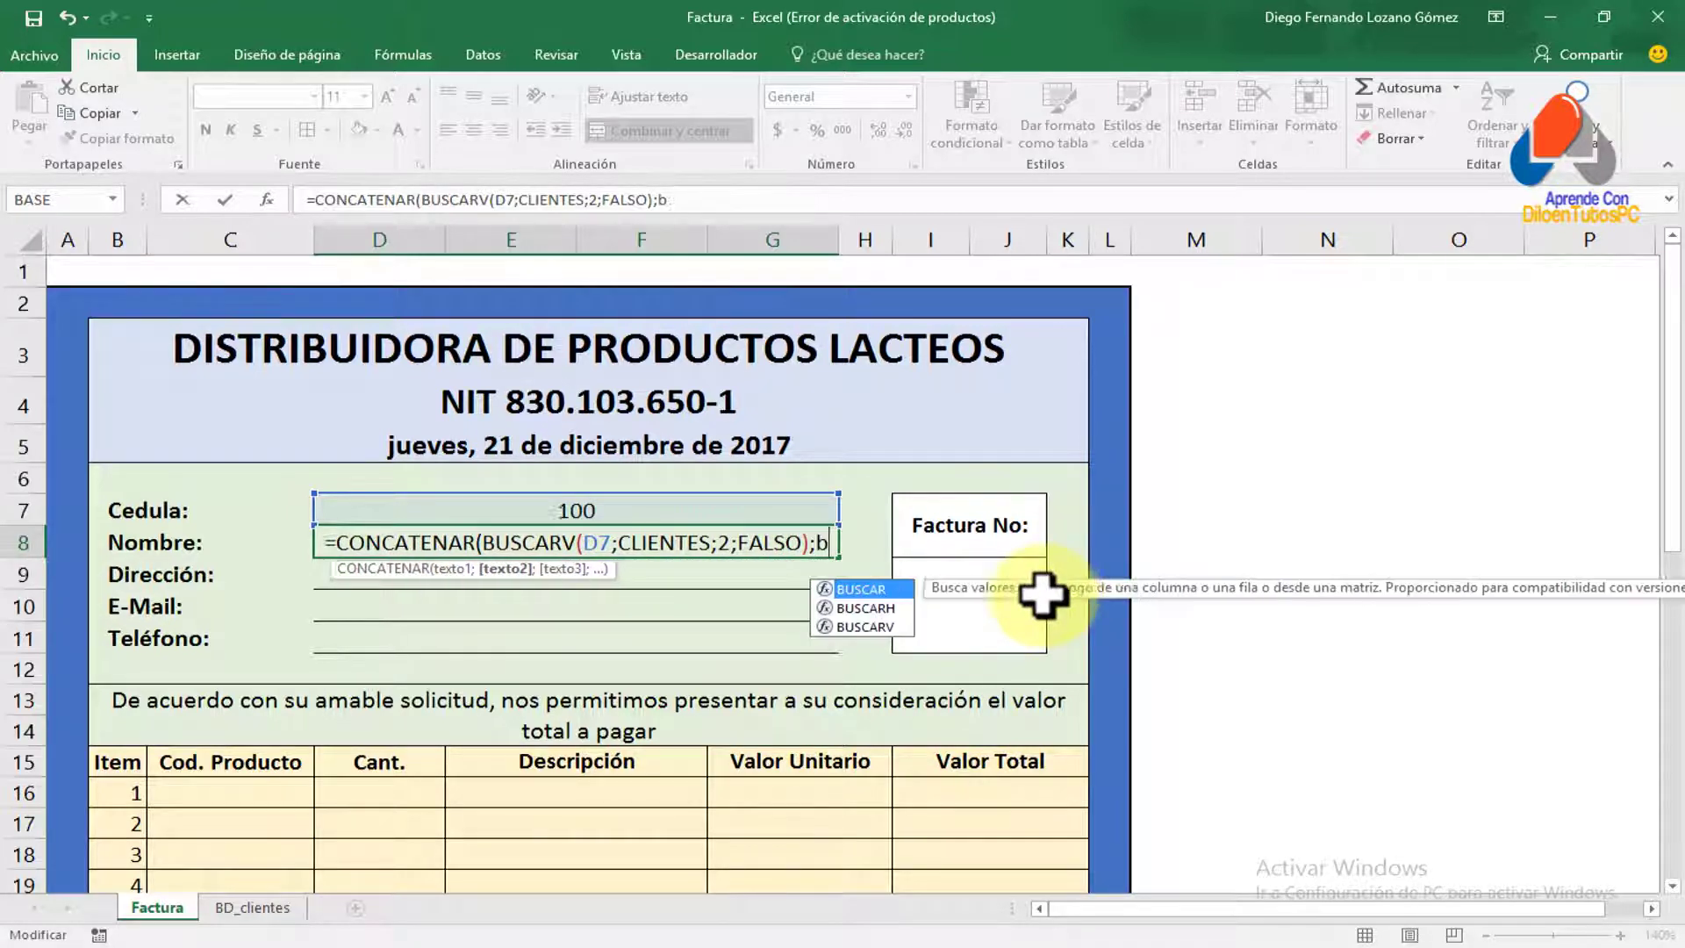
pyautogui.doubleClick(855, 626)
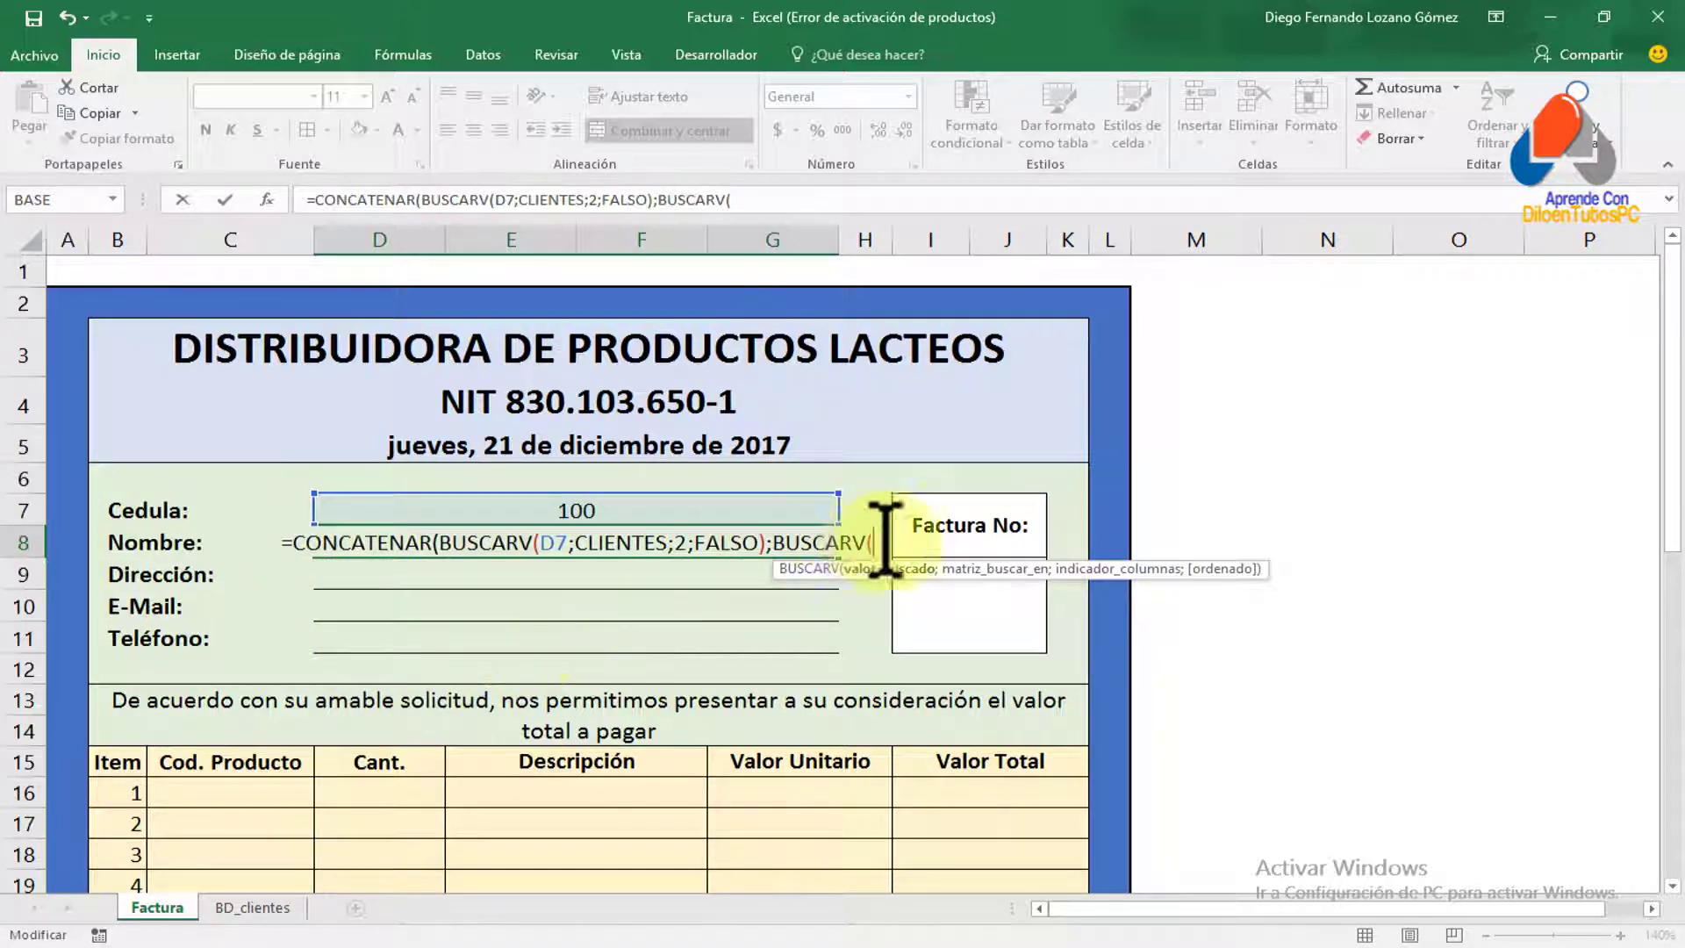
pyautogui.click(614, 511)
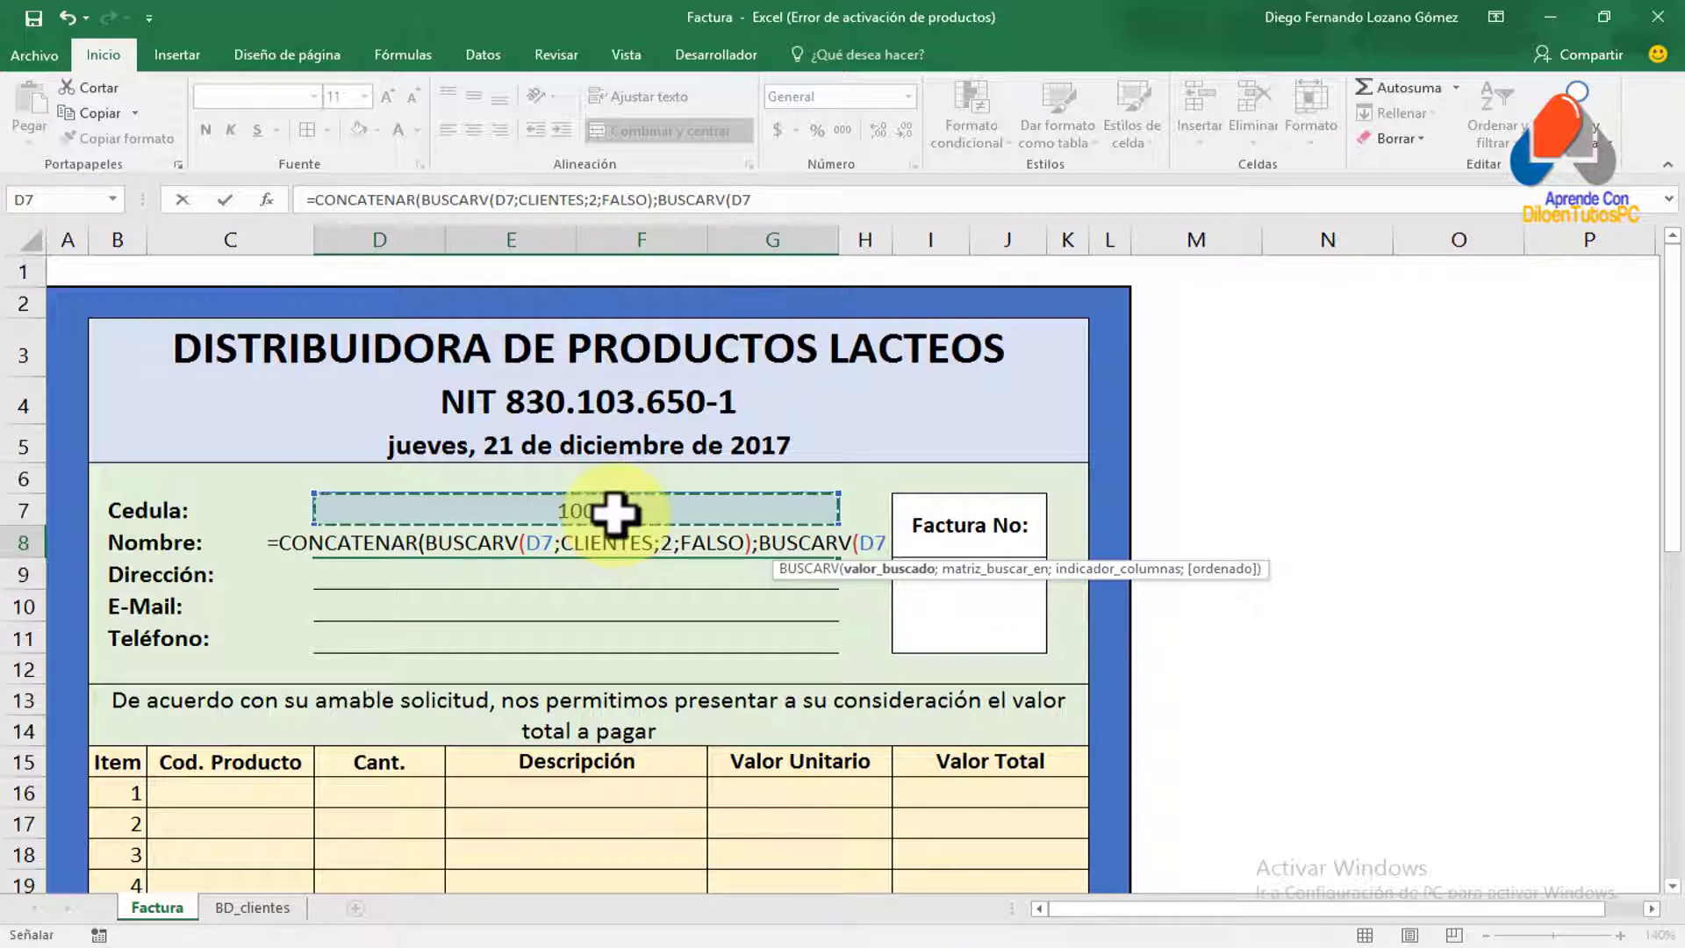
pyautogui.write(';')
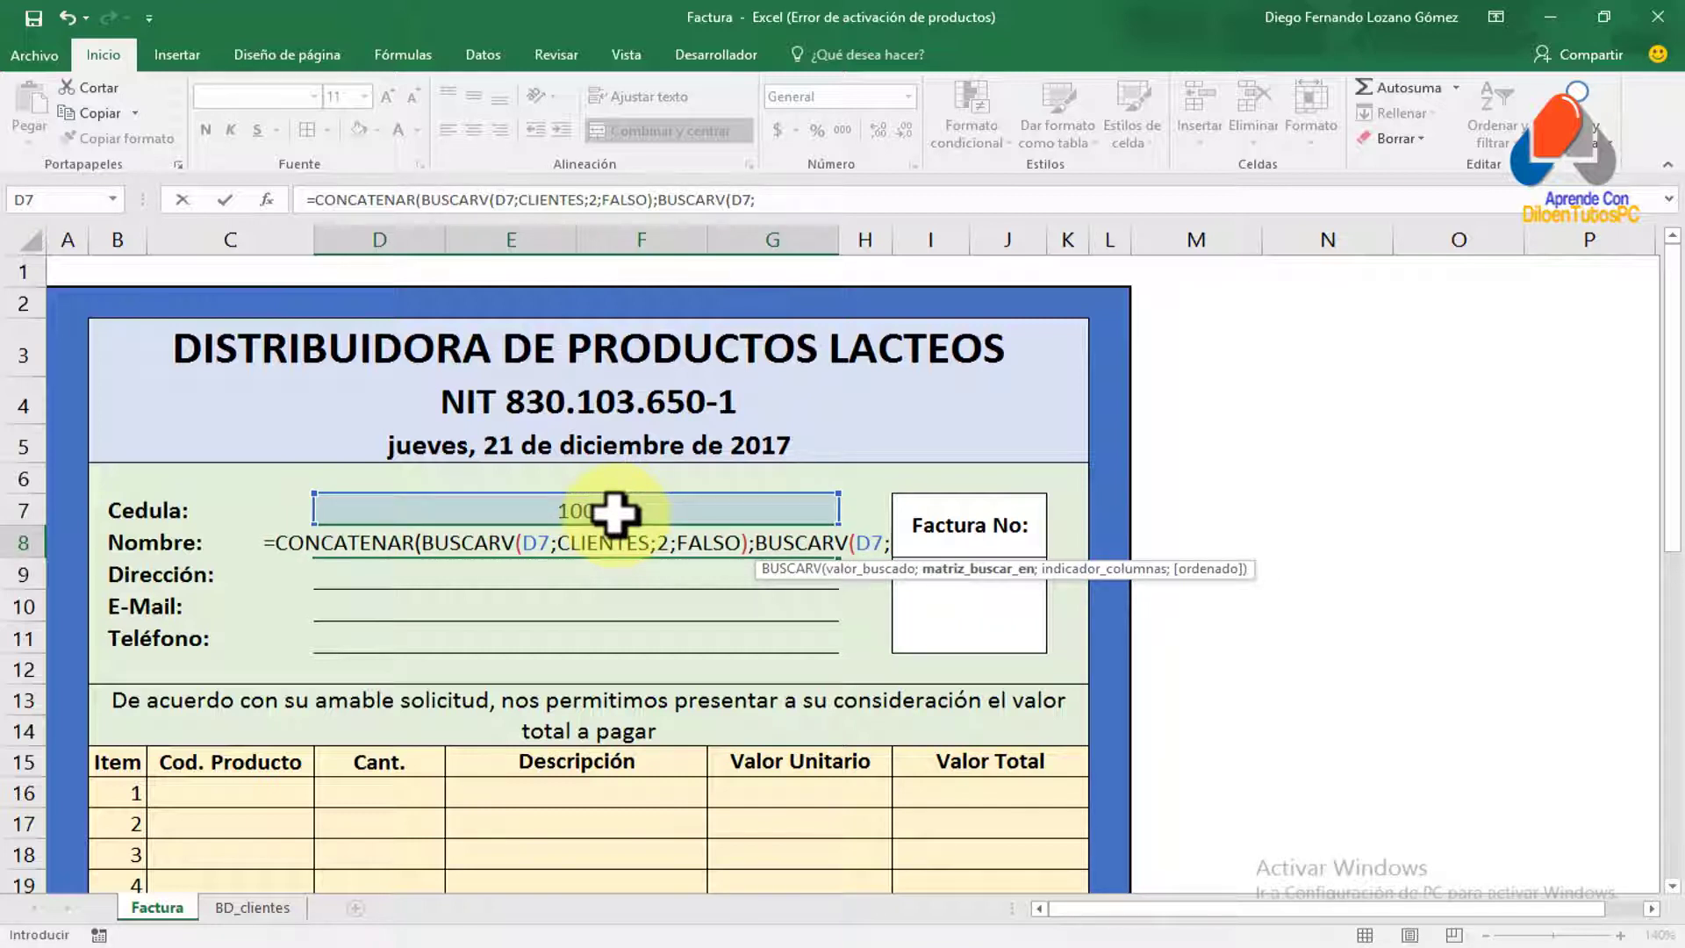
pyautogui.write('clien')
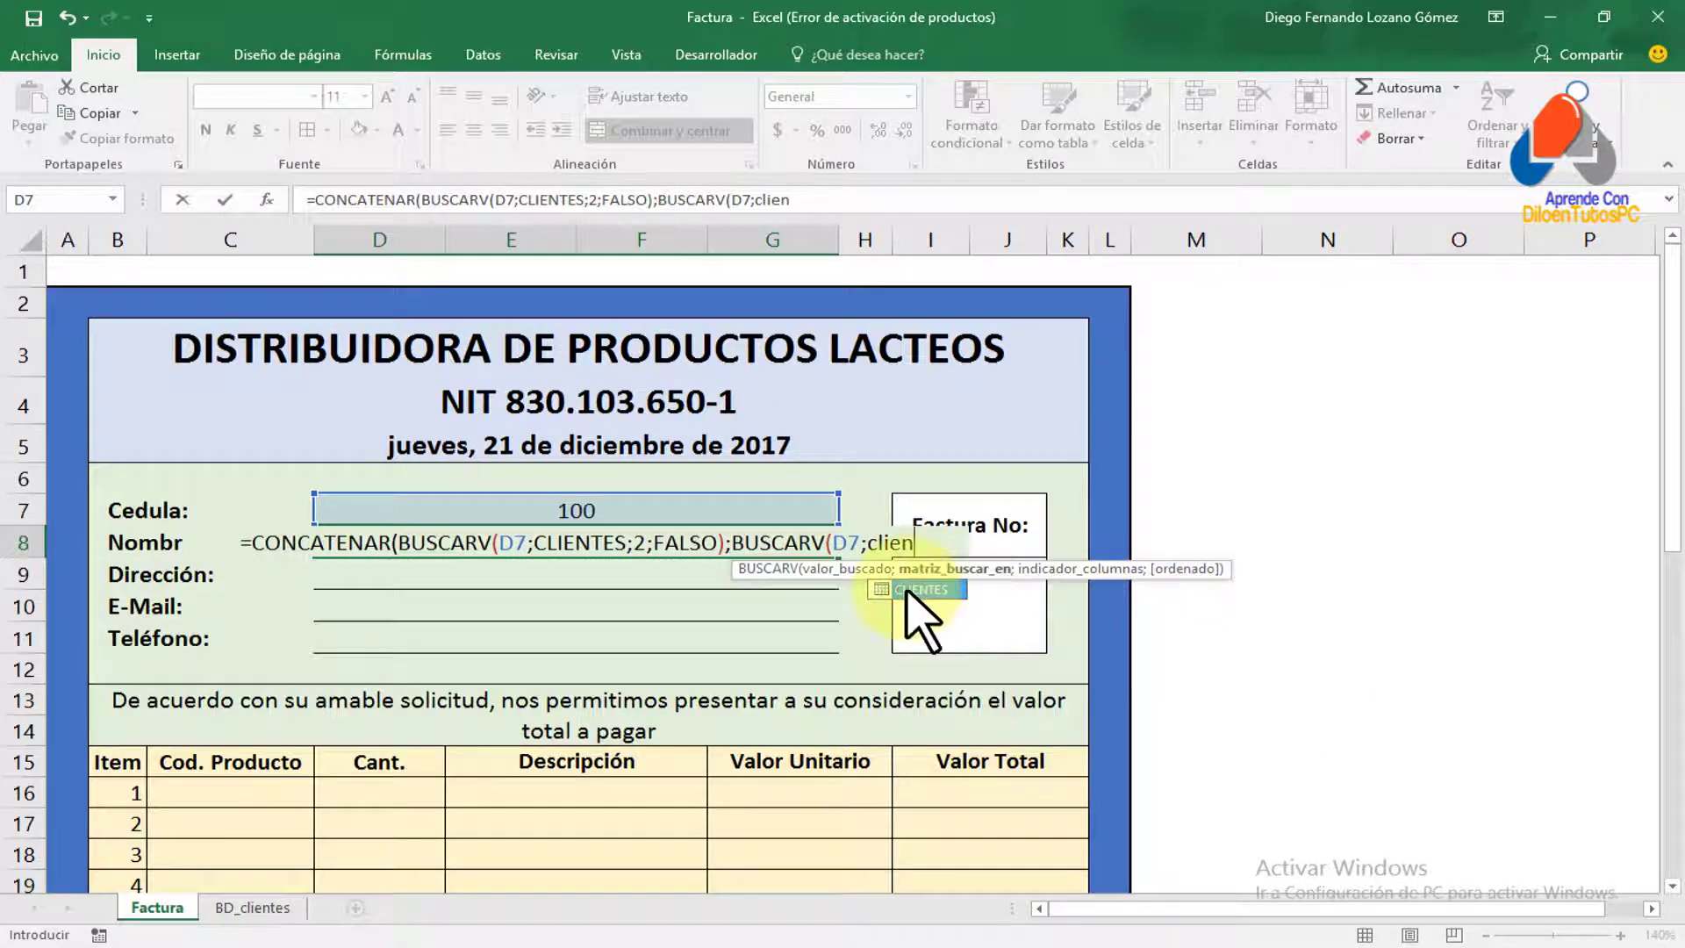
pyautogui.doubleClick(913, 588)
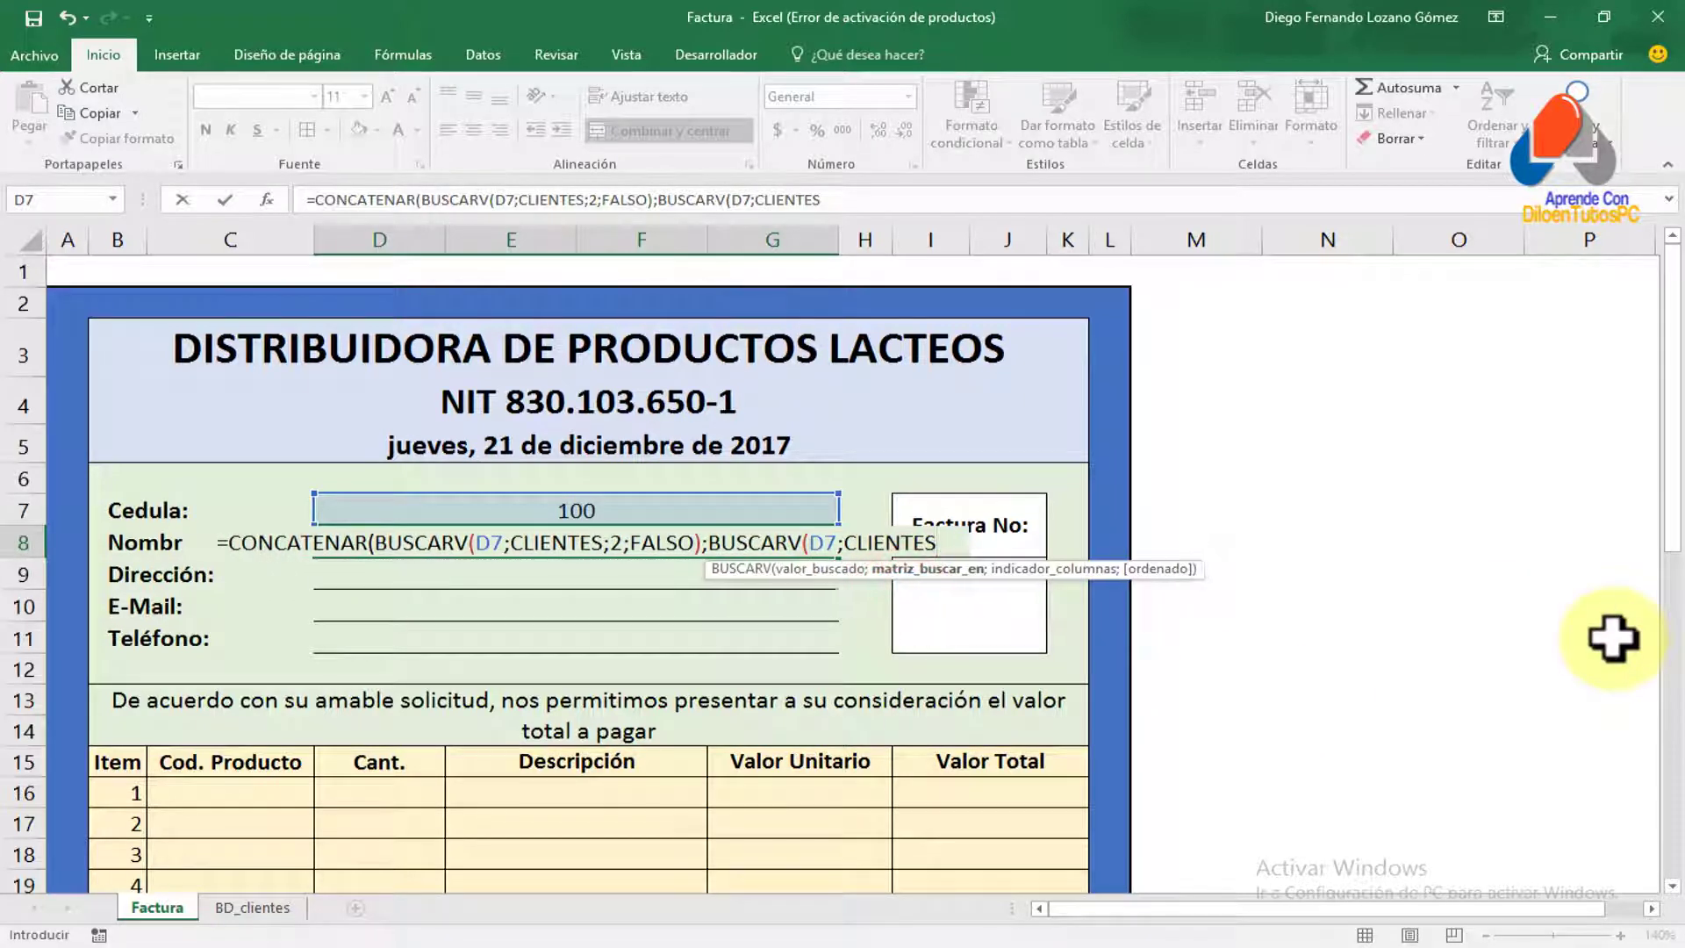
pyautogui.write(';')
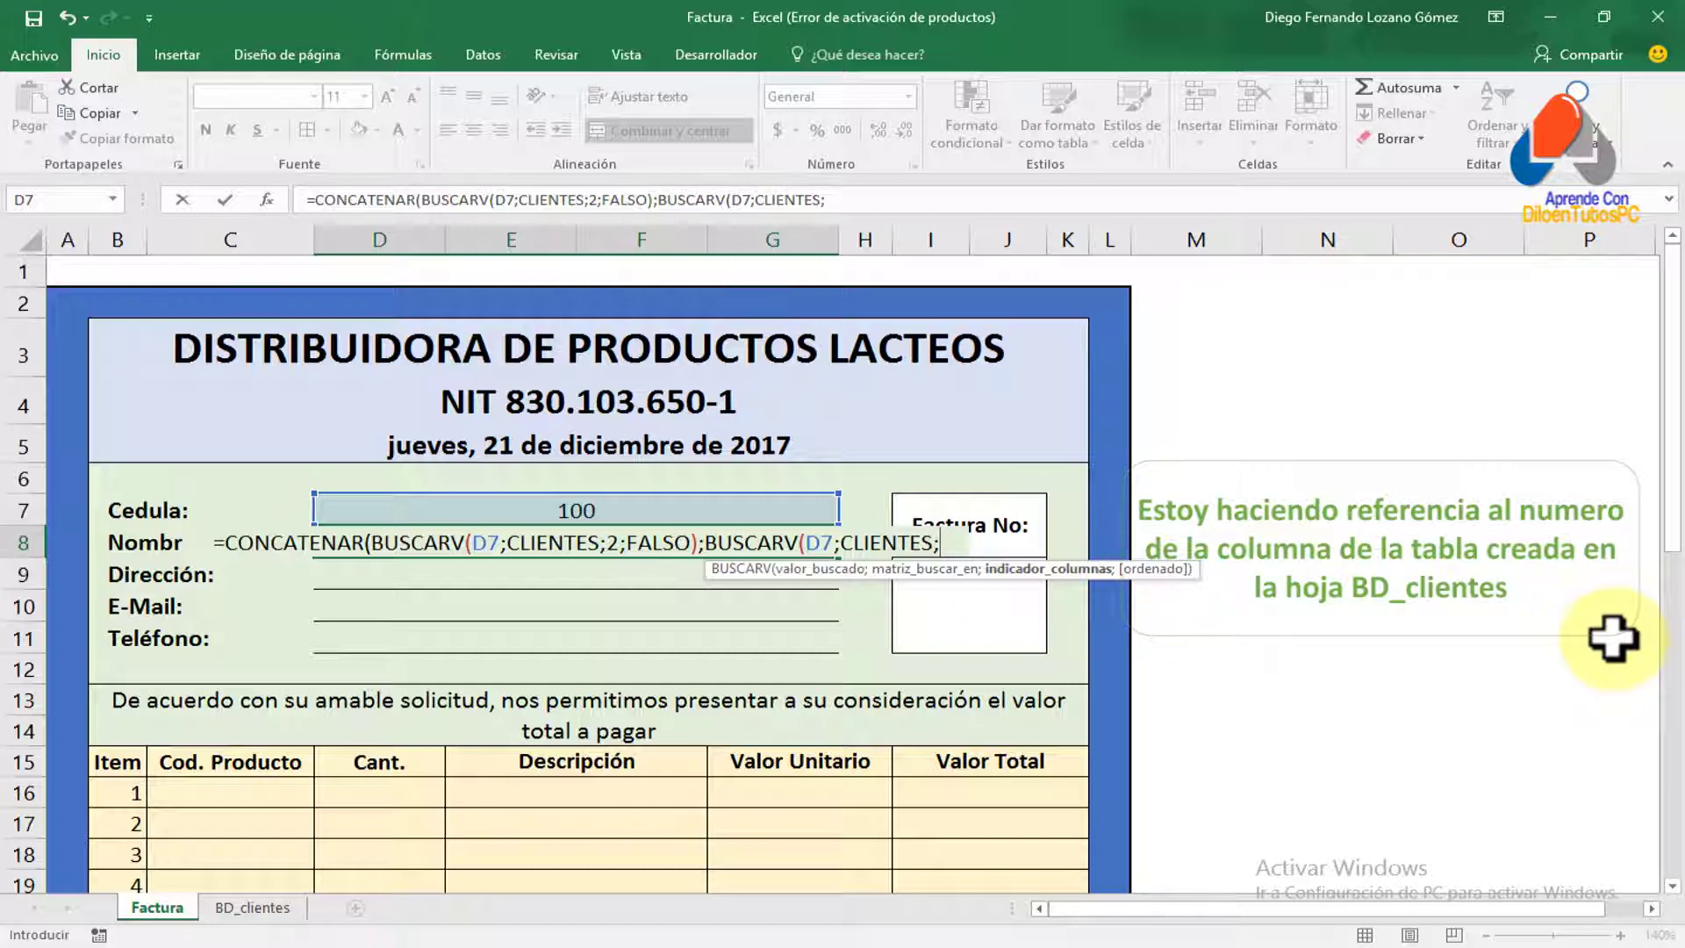
pyautogui.write('3')
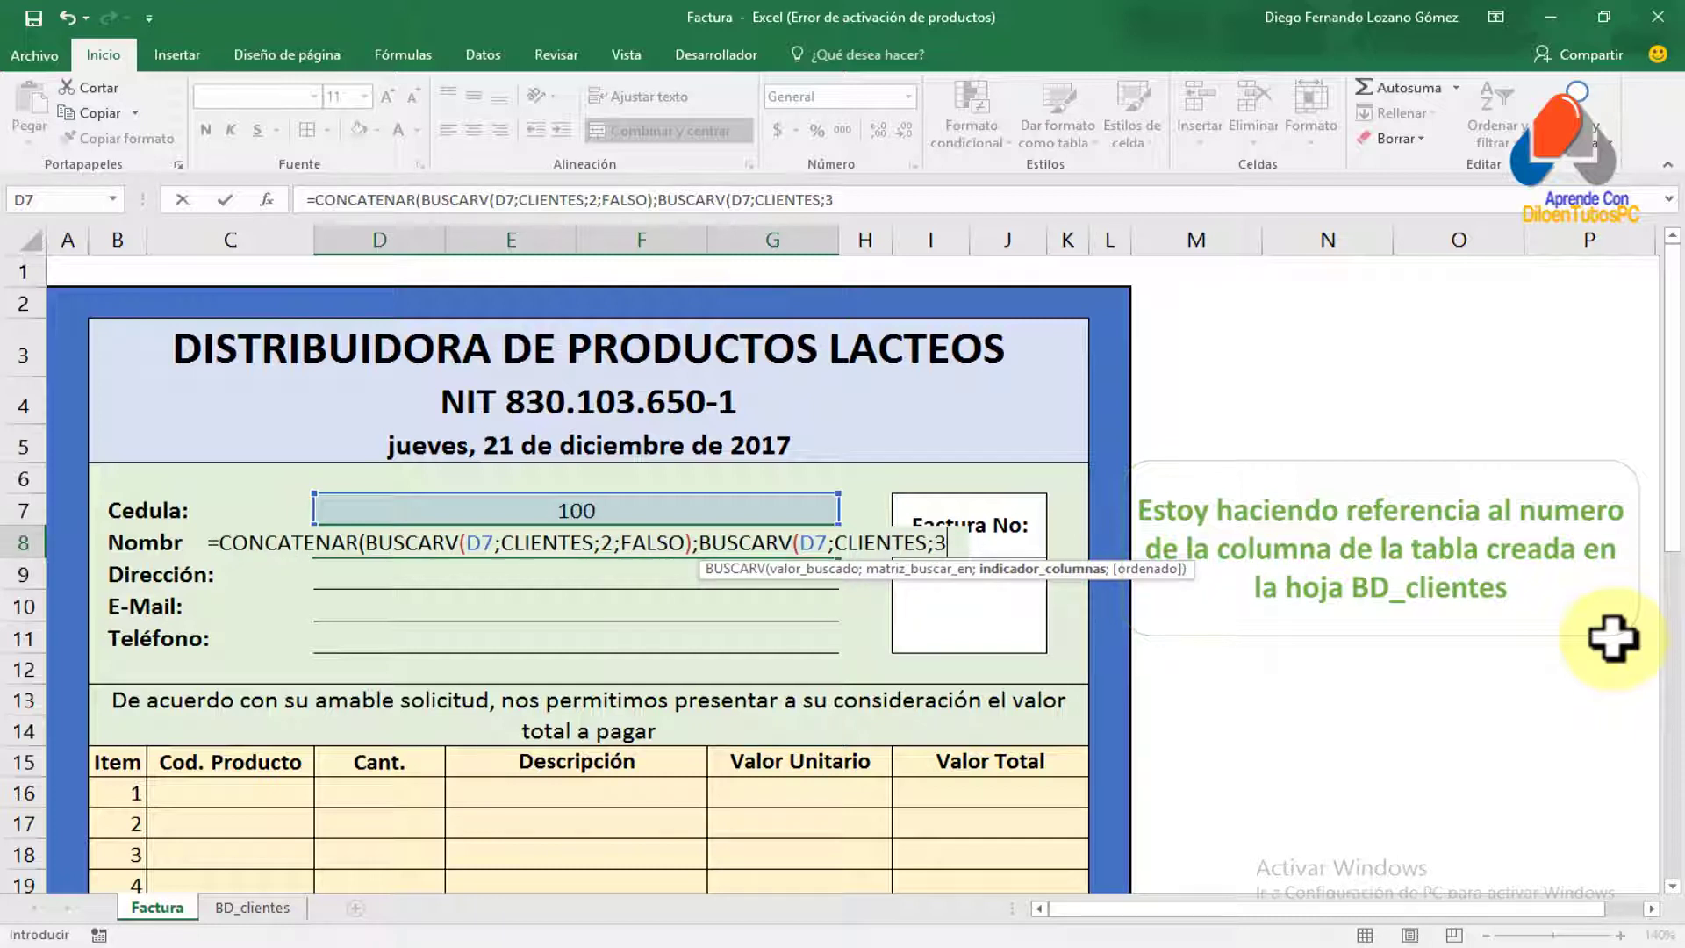
pyautogui.write(';falso')
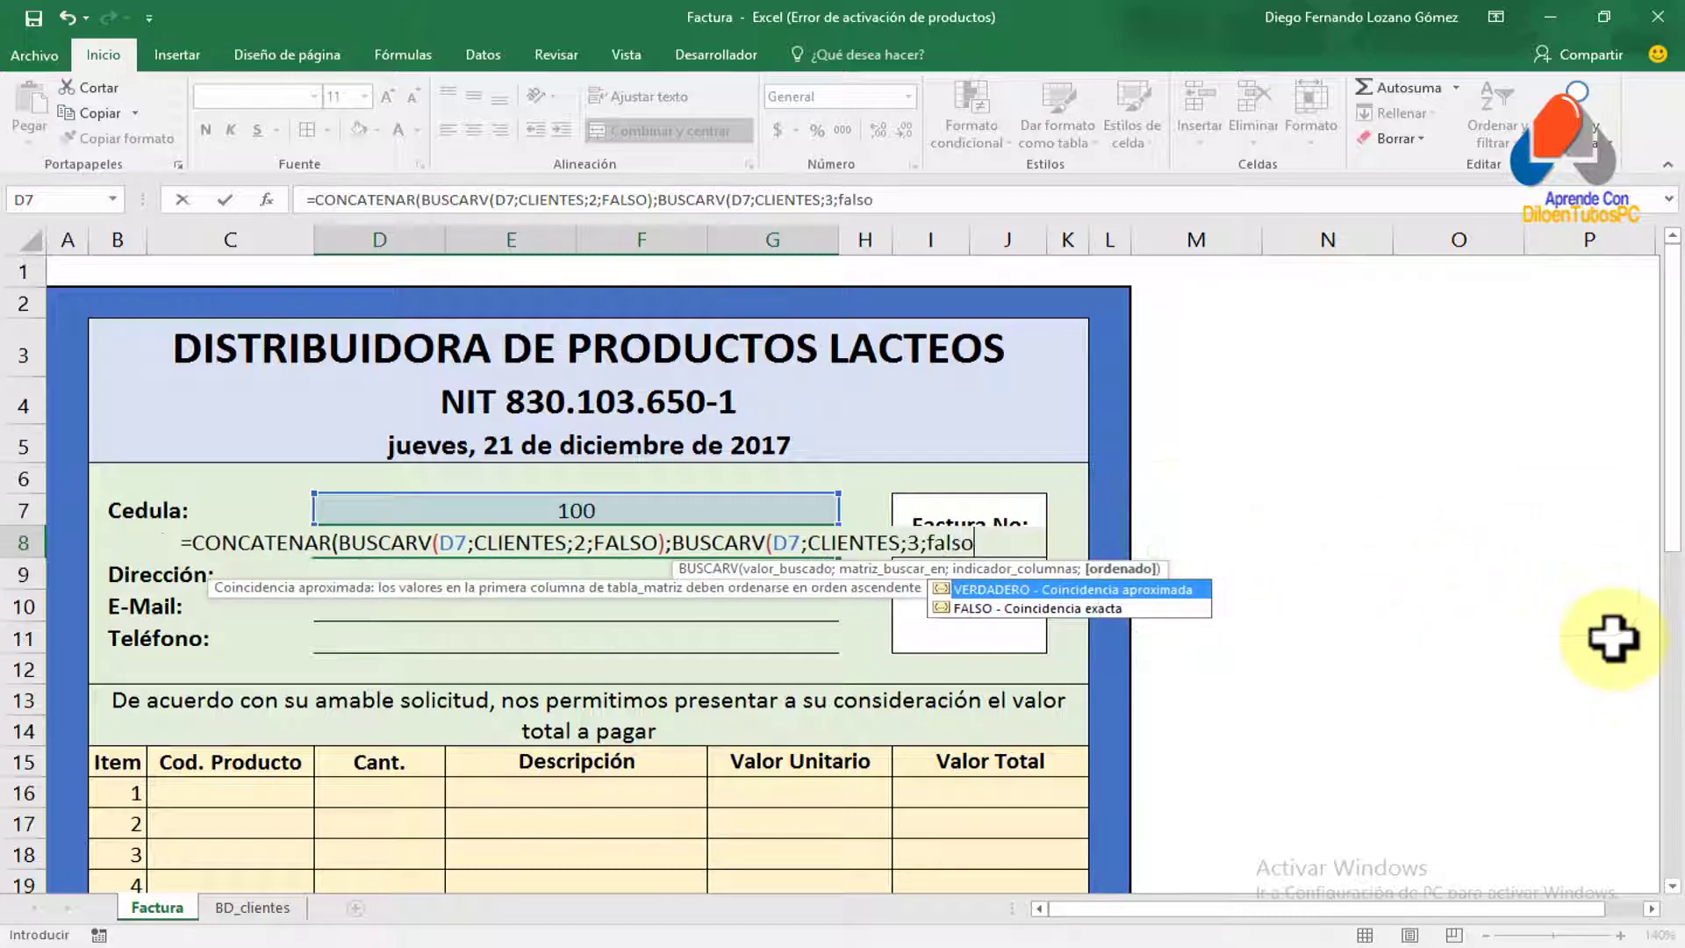
pyautogui.write(')')
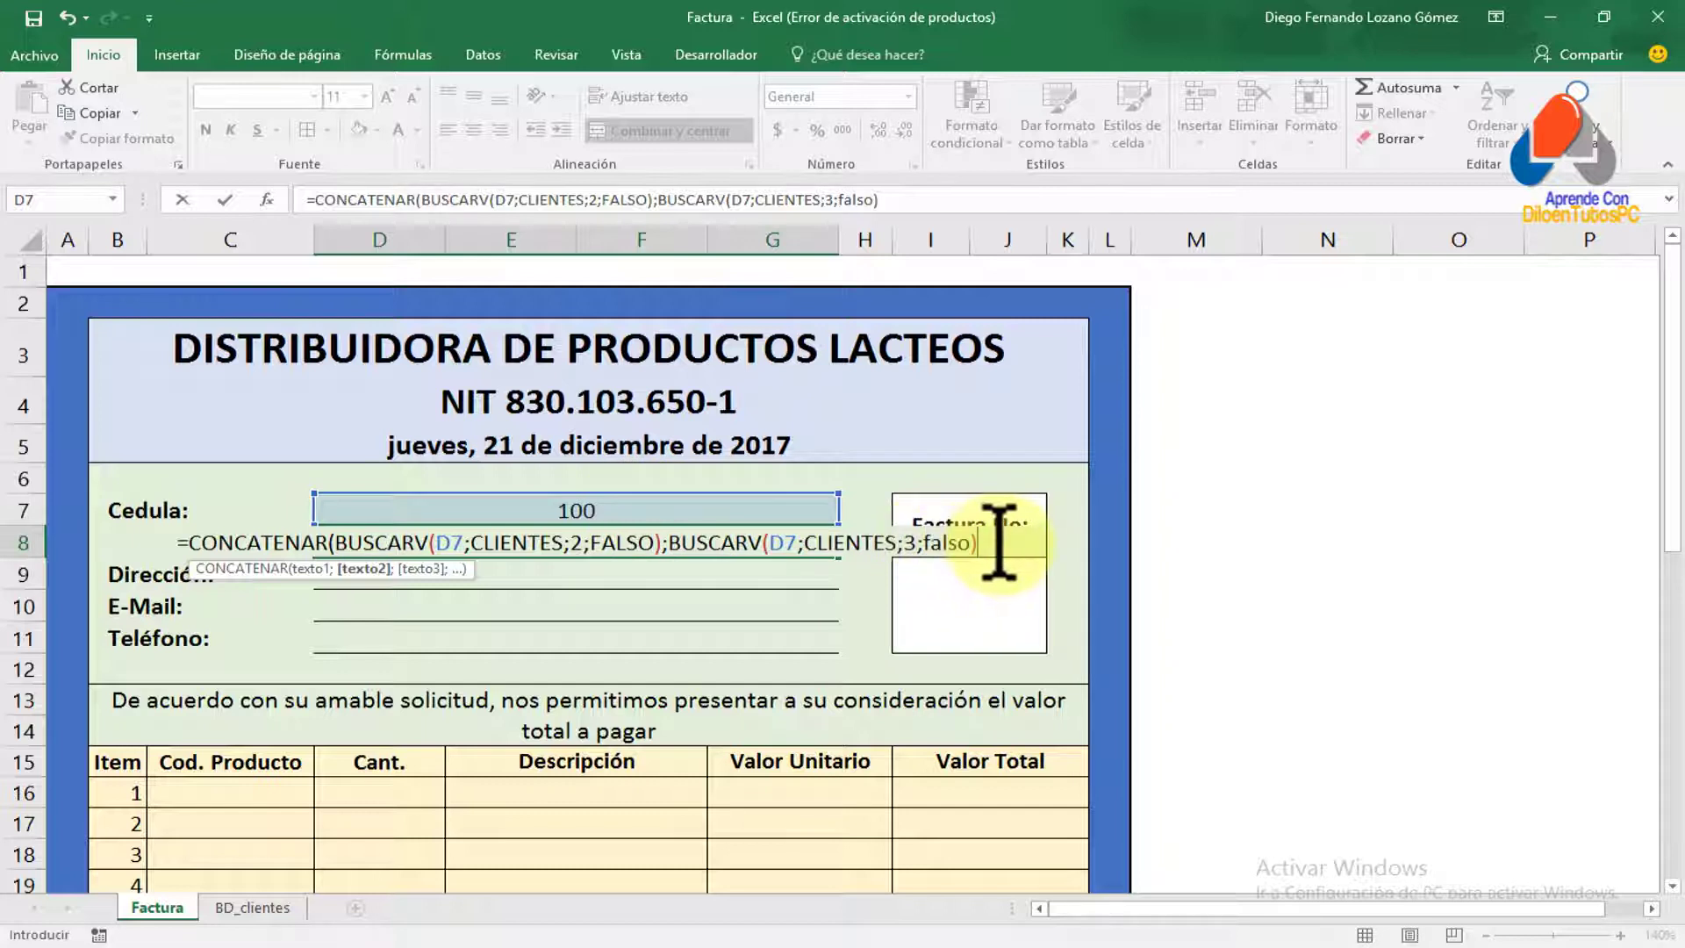
pyautogui.write(')')
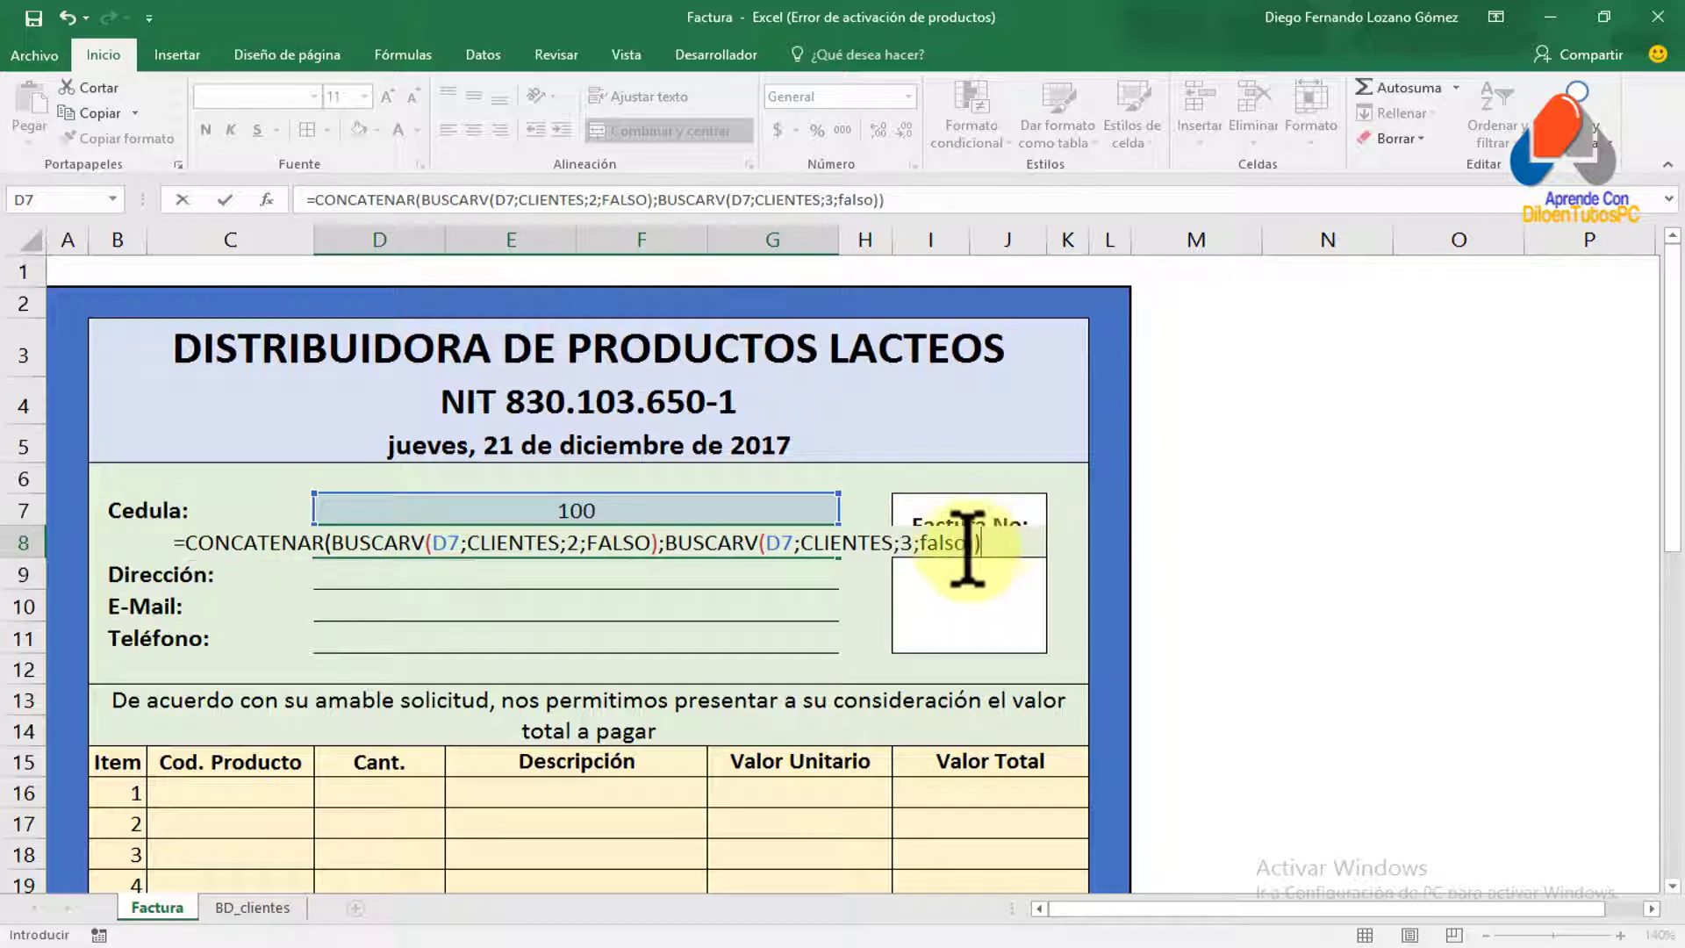
pyautogui.click(969, 542)
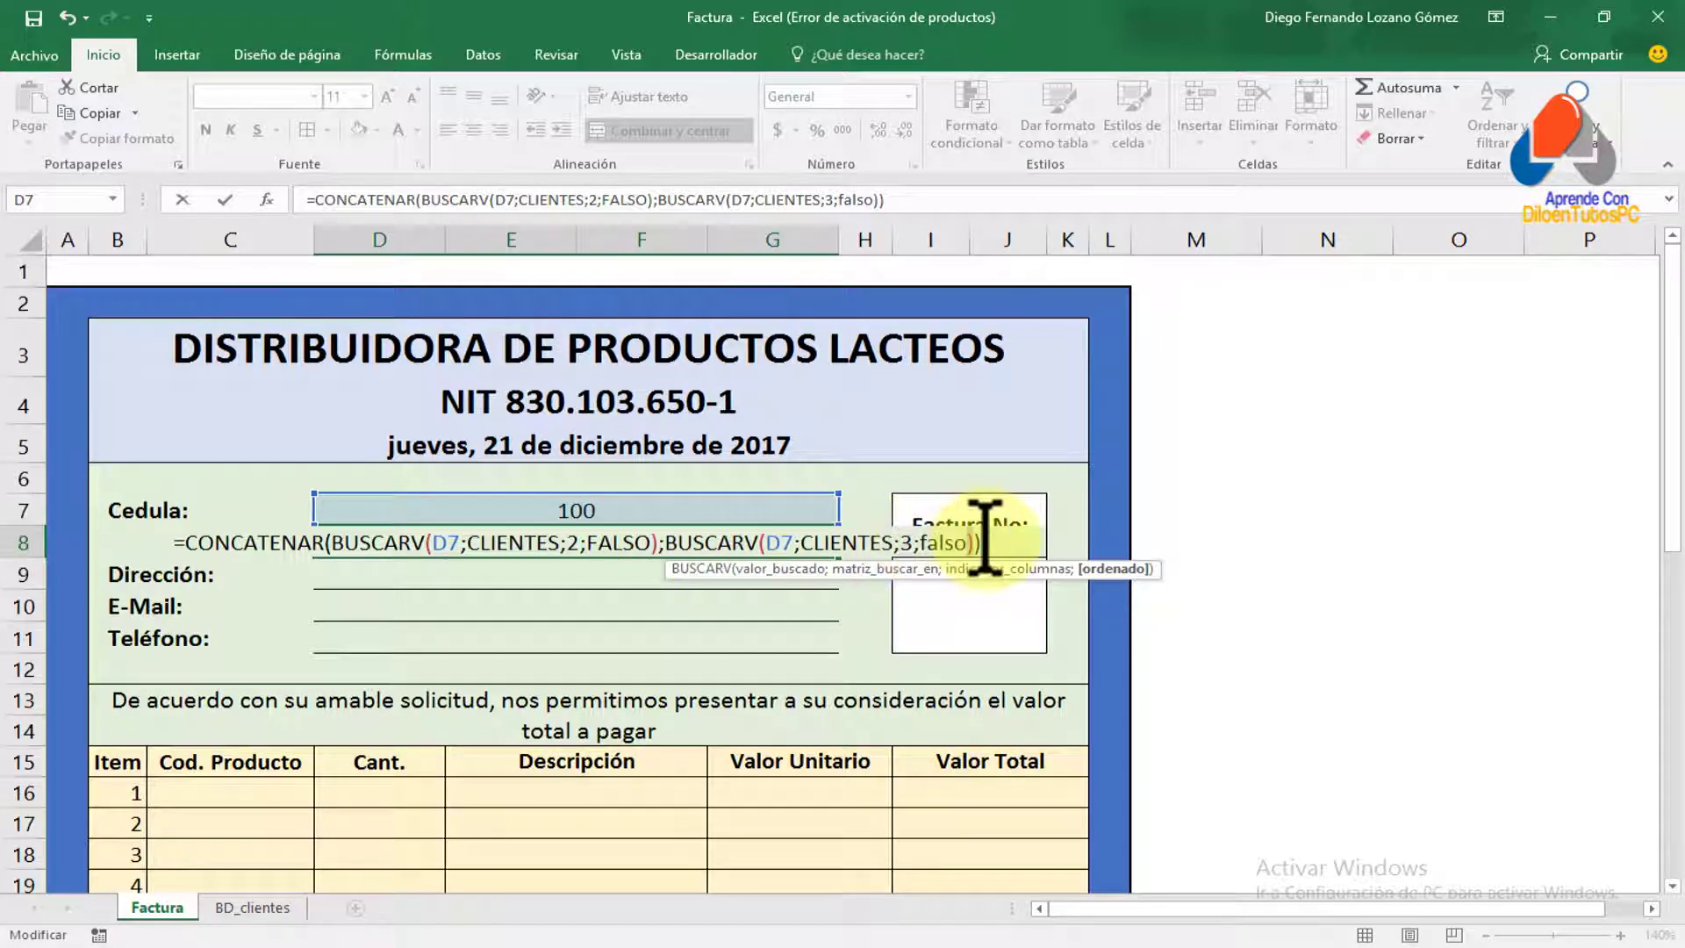
pyautogui.click(981, 541)
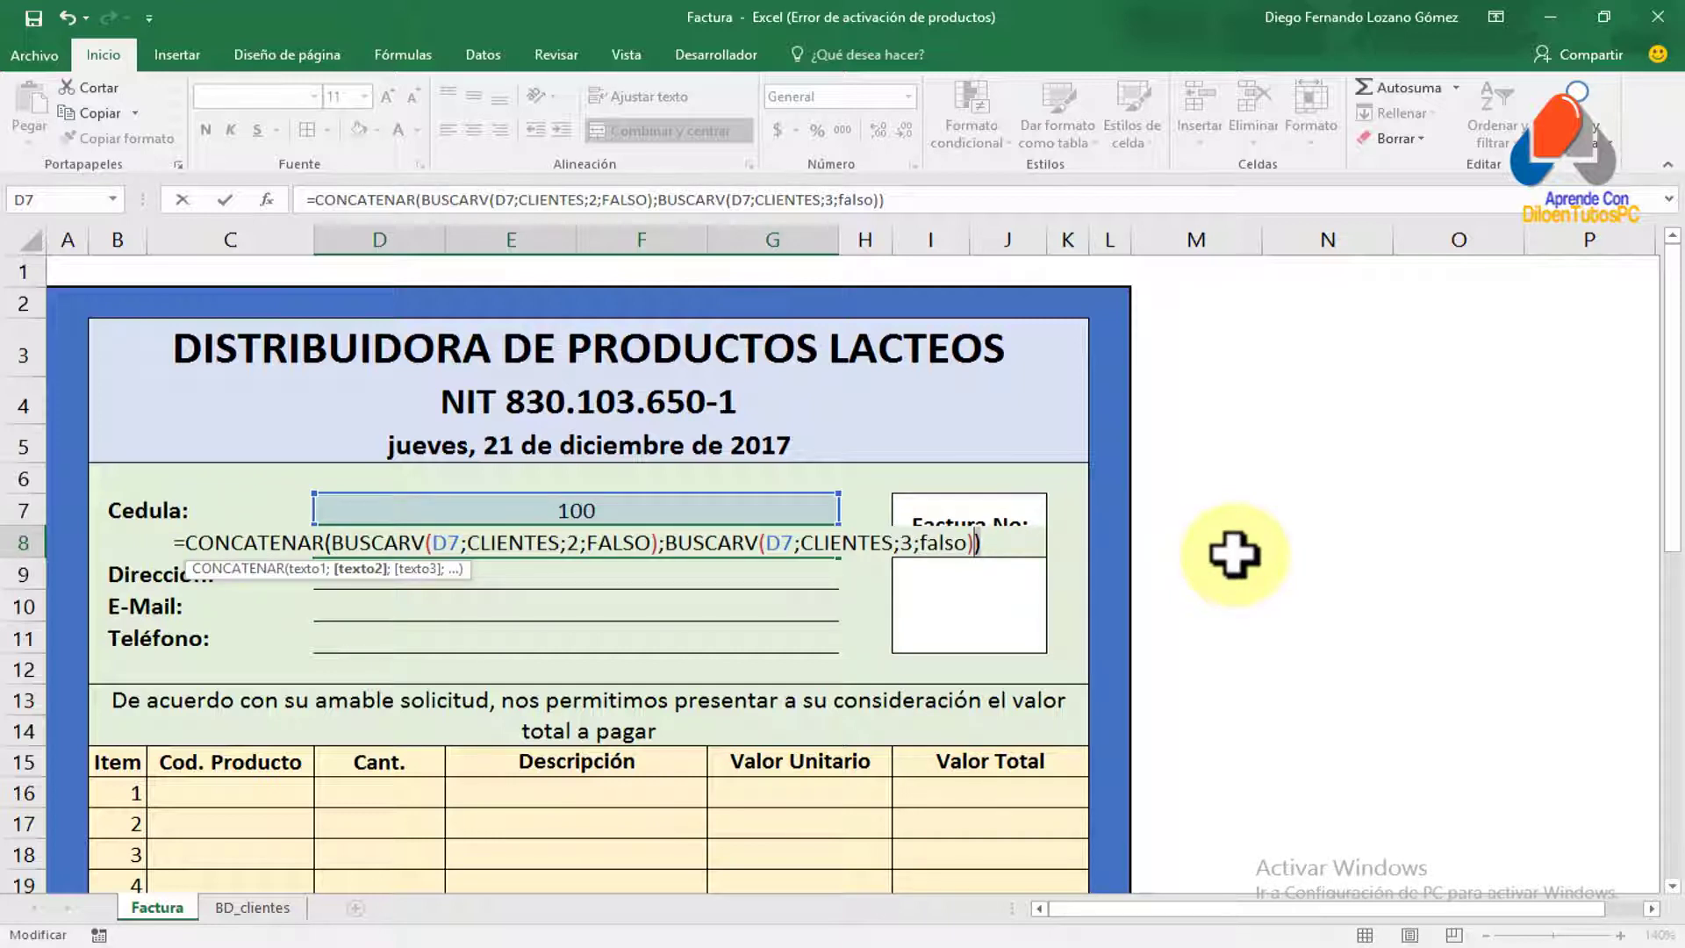
pyautogui.click(1005, 539)
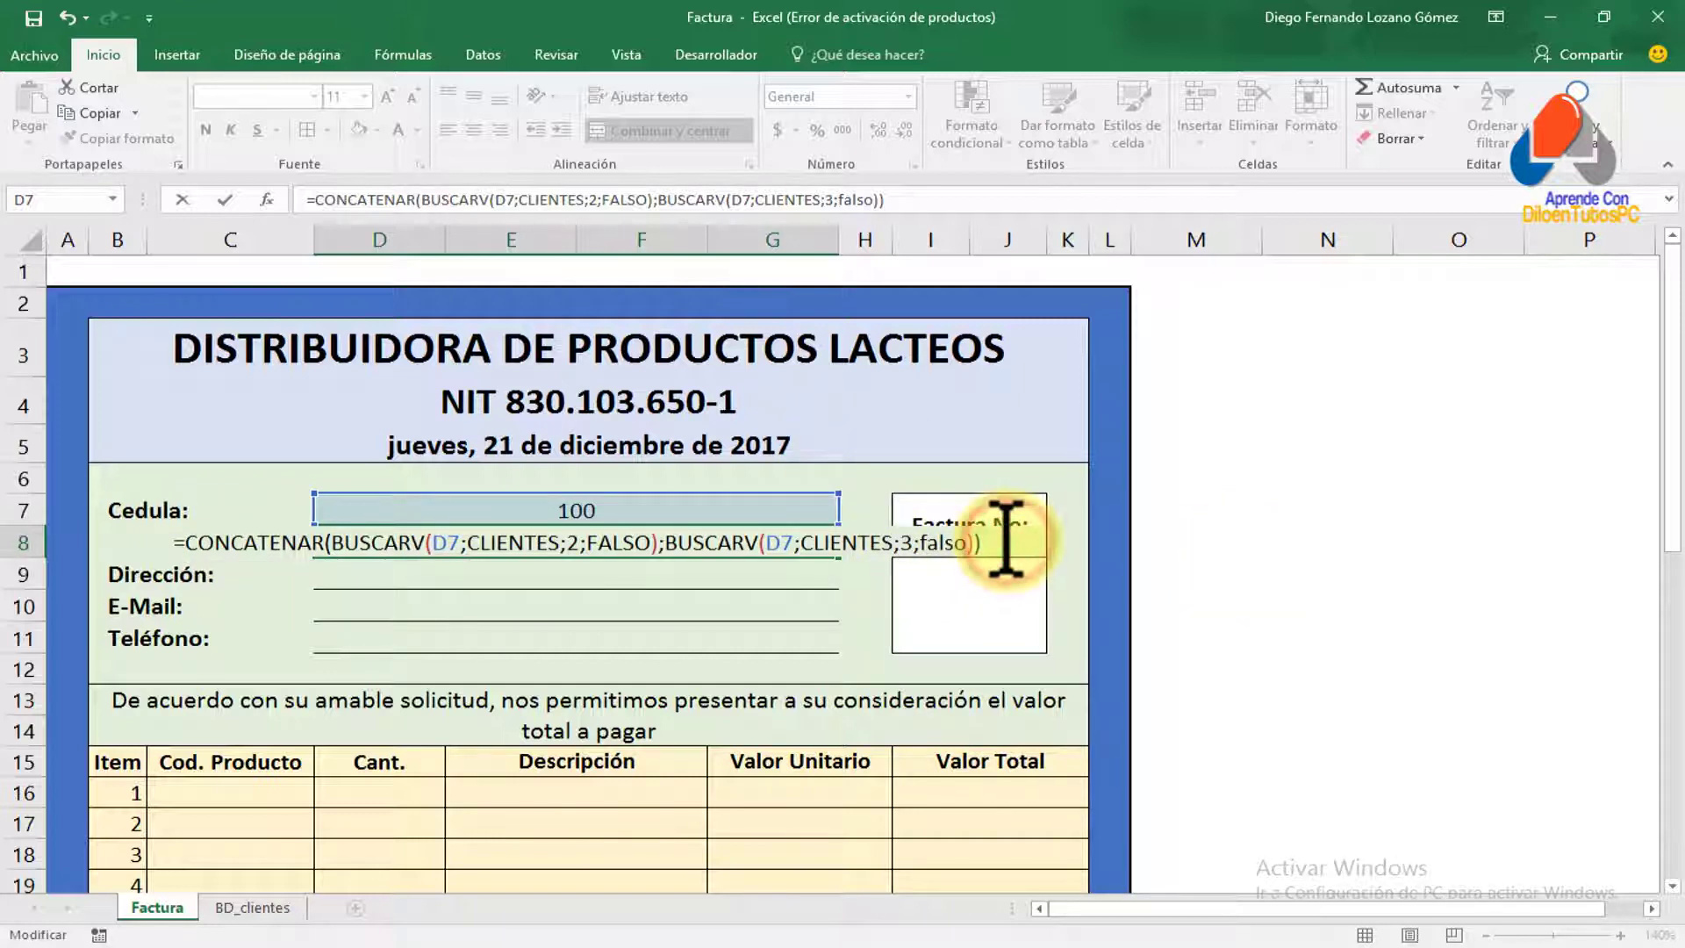
pyautogui.press('Return')
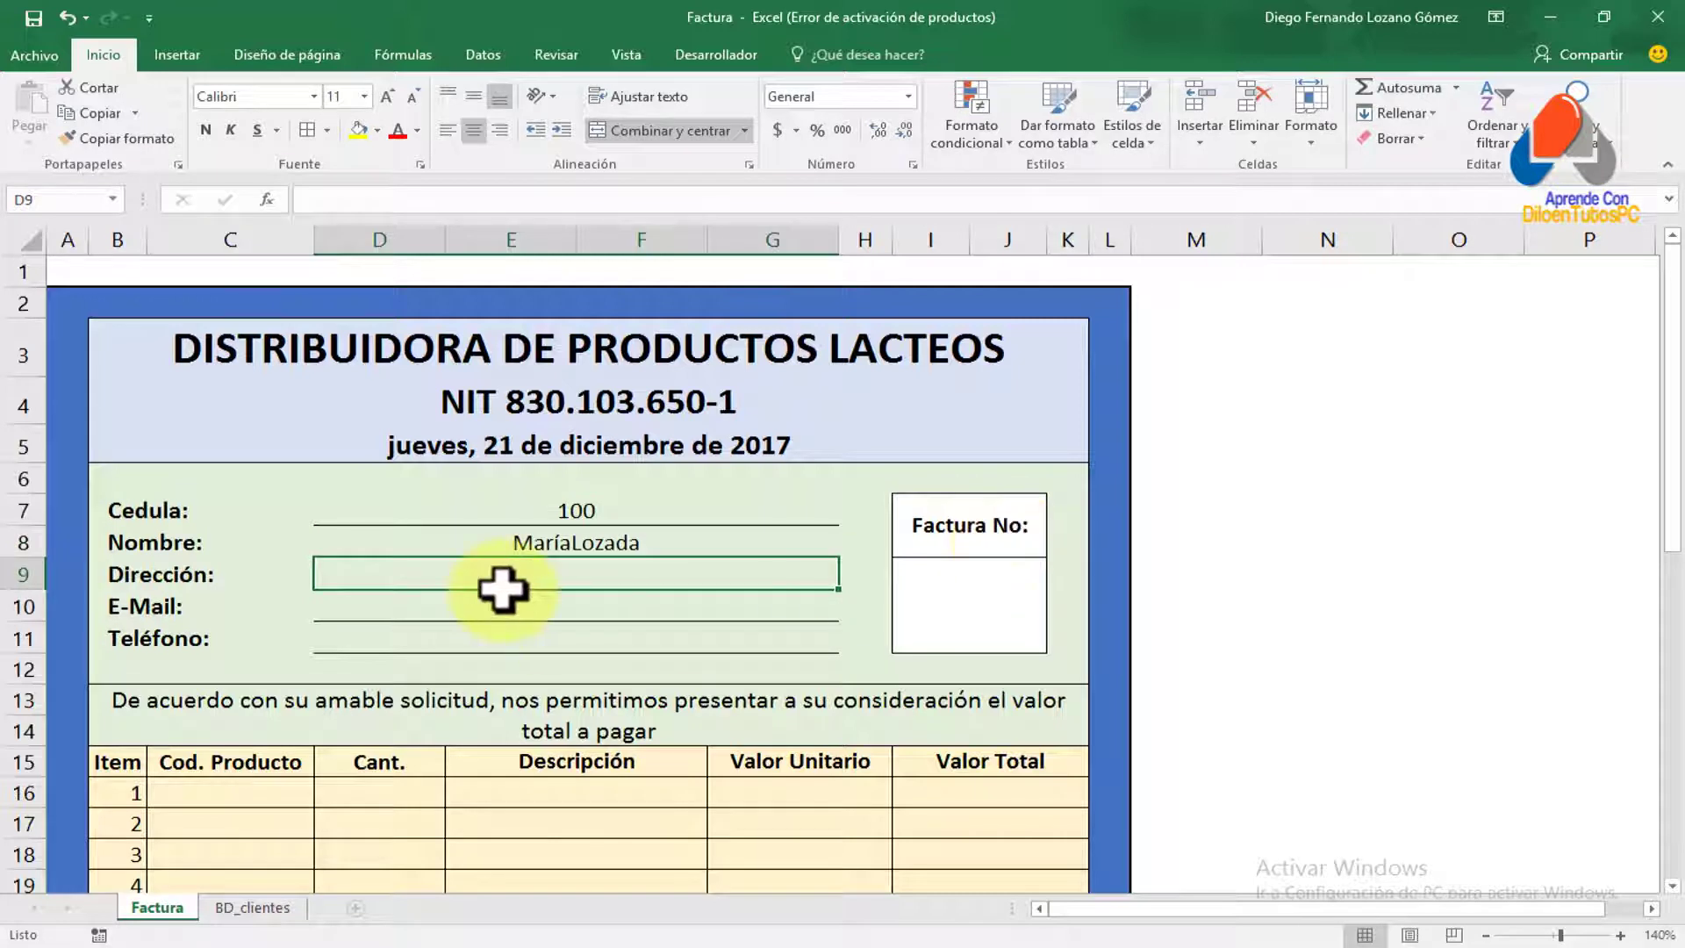
# Compare the Nombre result against the ID 100 client record on the BD_clientes sheet
pyautogui.click(517, 507)
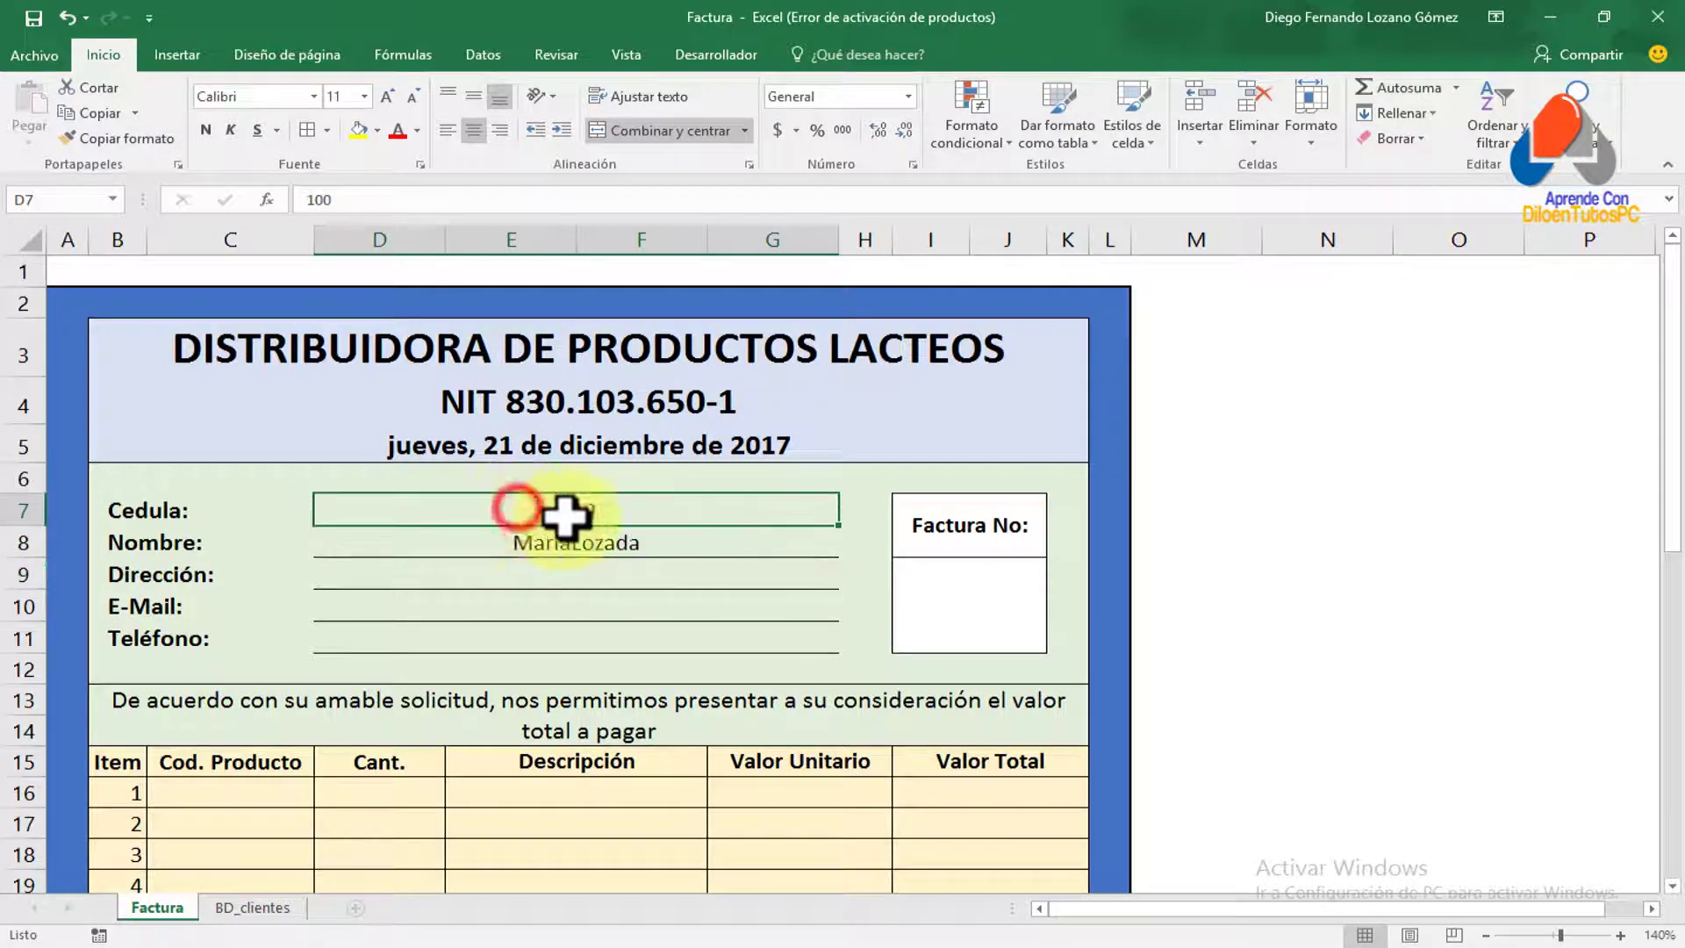
pyautogui.click(633, 541)
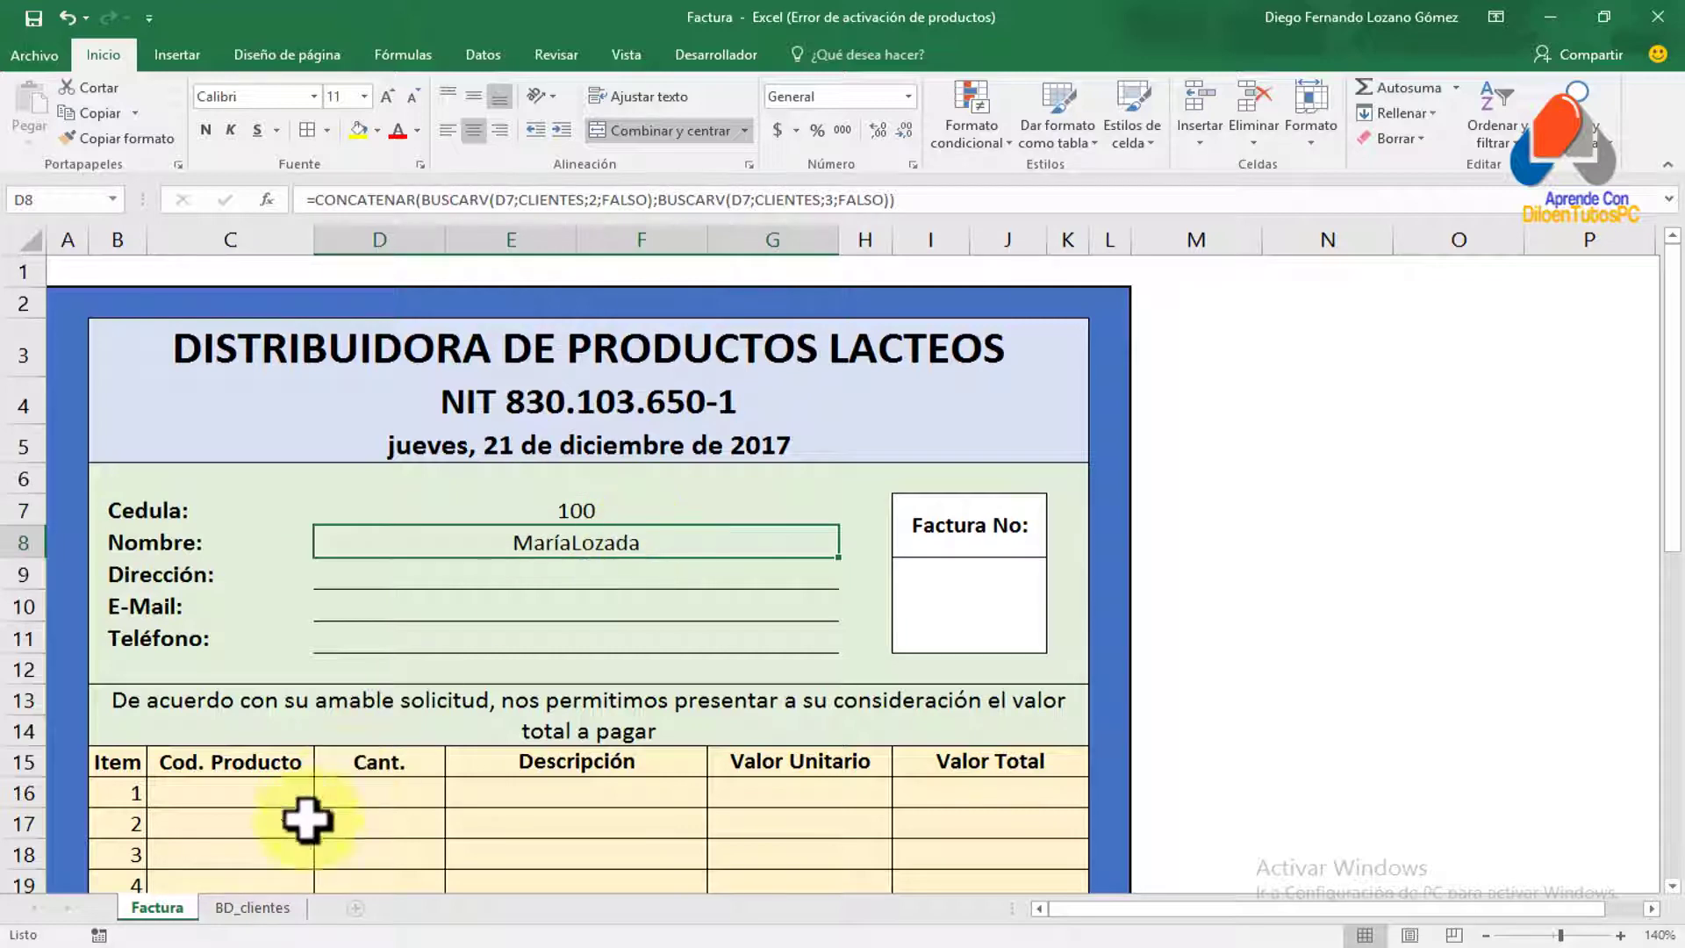
pyautogui.click(252, 907)
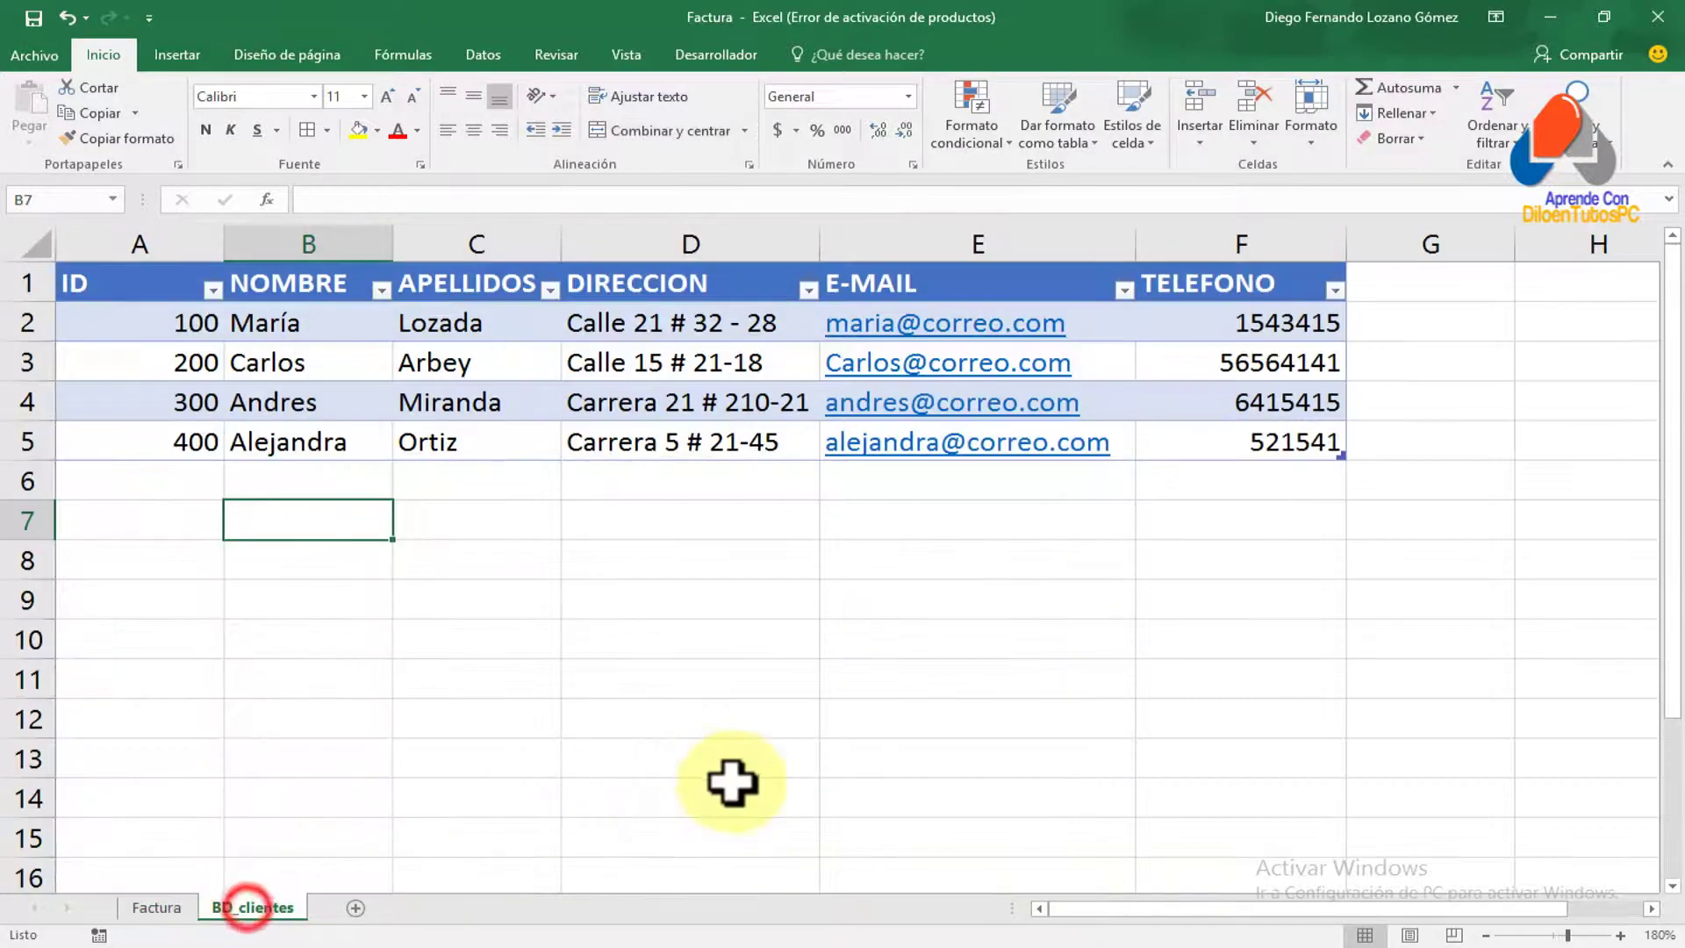
pyautogui.click(180, 325)
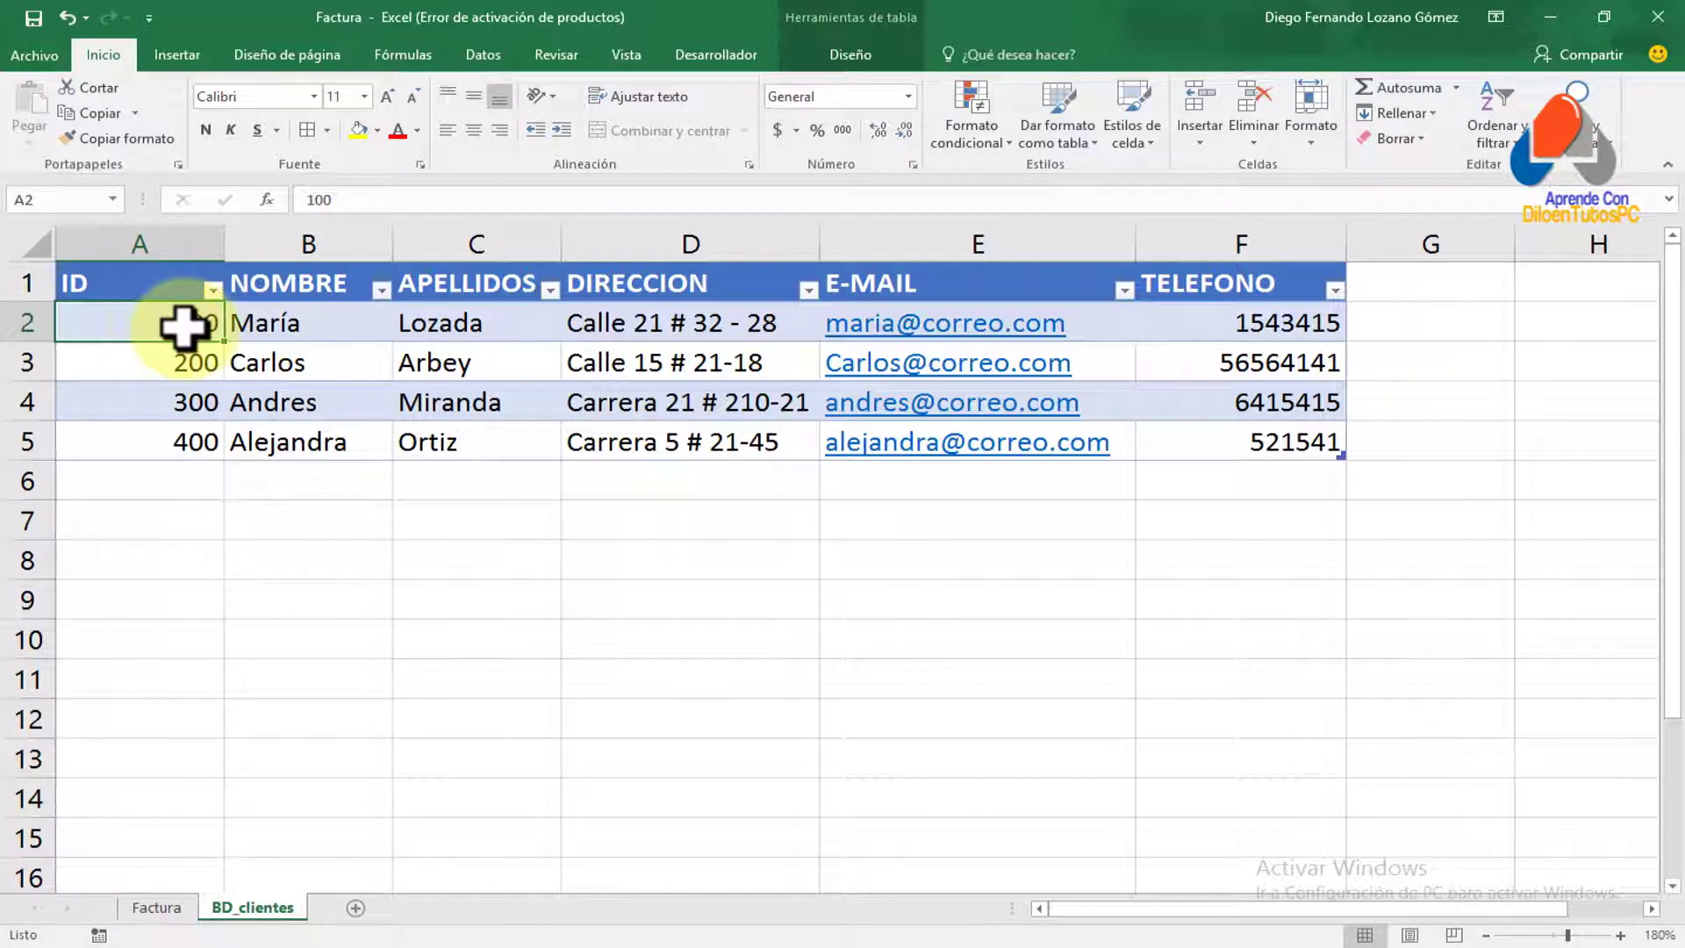
pyautogui.click(295, 325)
pyautogui.click(471, 323)
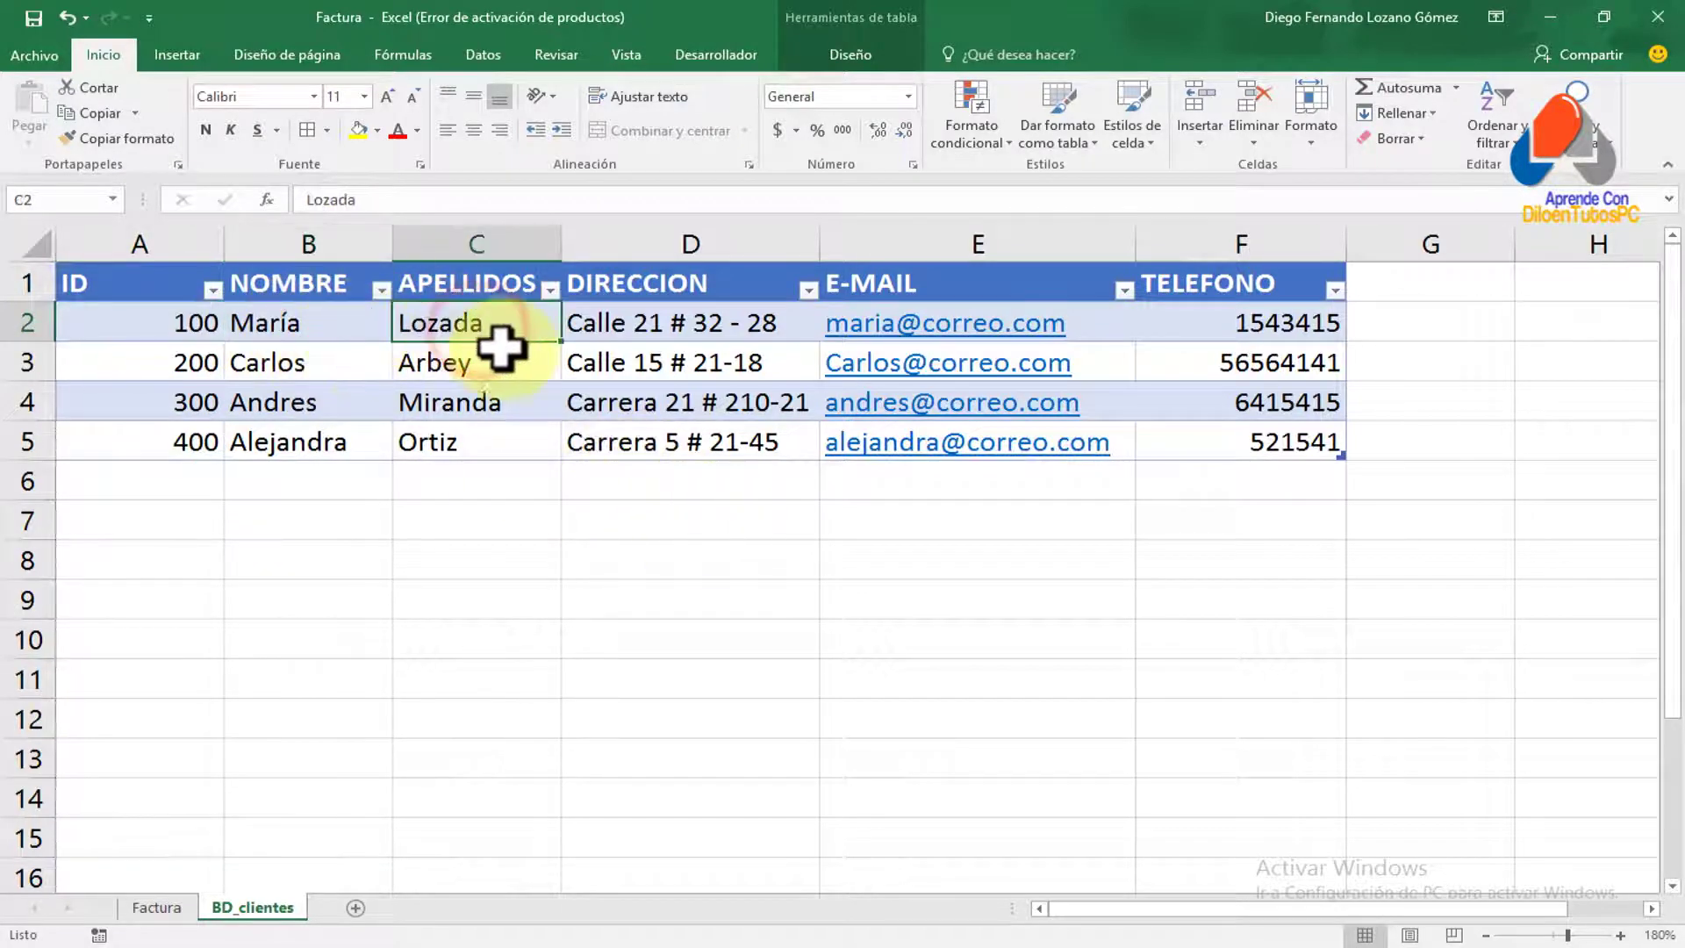
# Set Cédula D7 to 300 and verify the name against the ID 300 record in BD_clientes
pyautogui.click(159, 908)
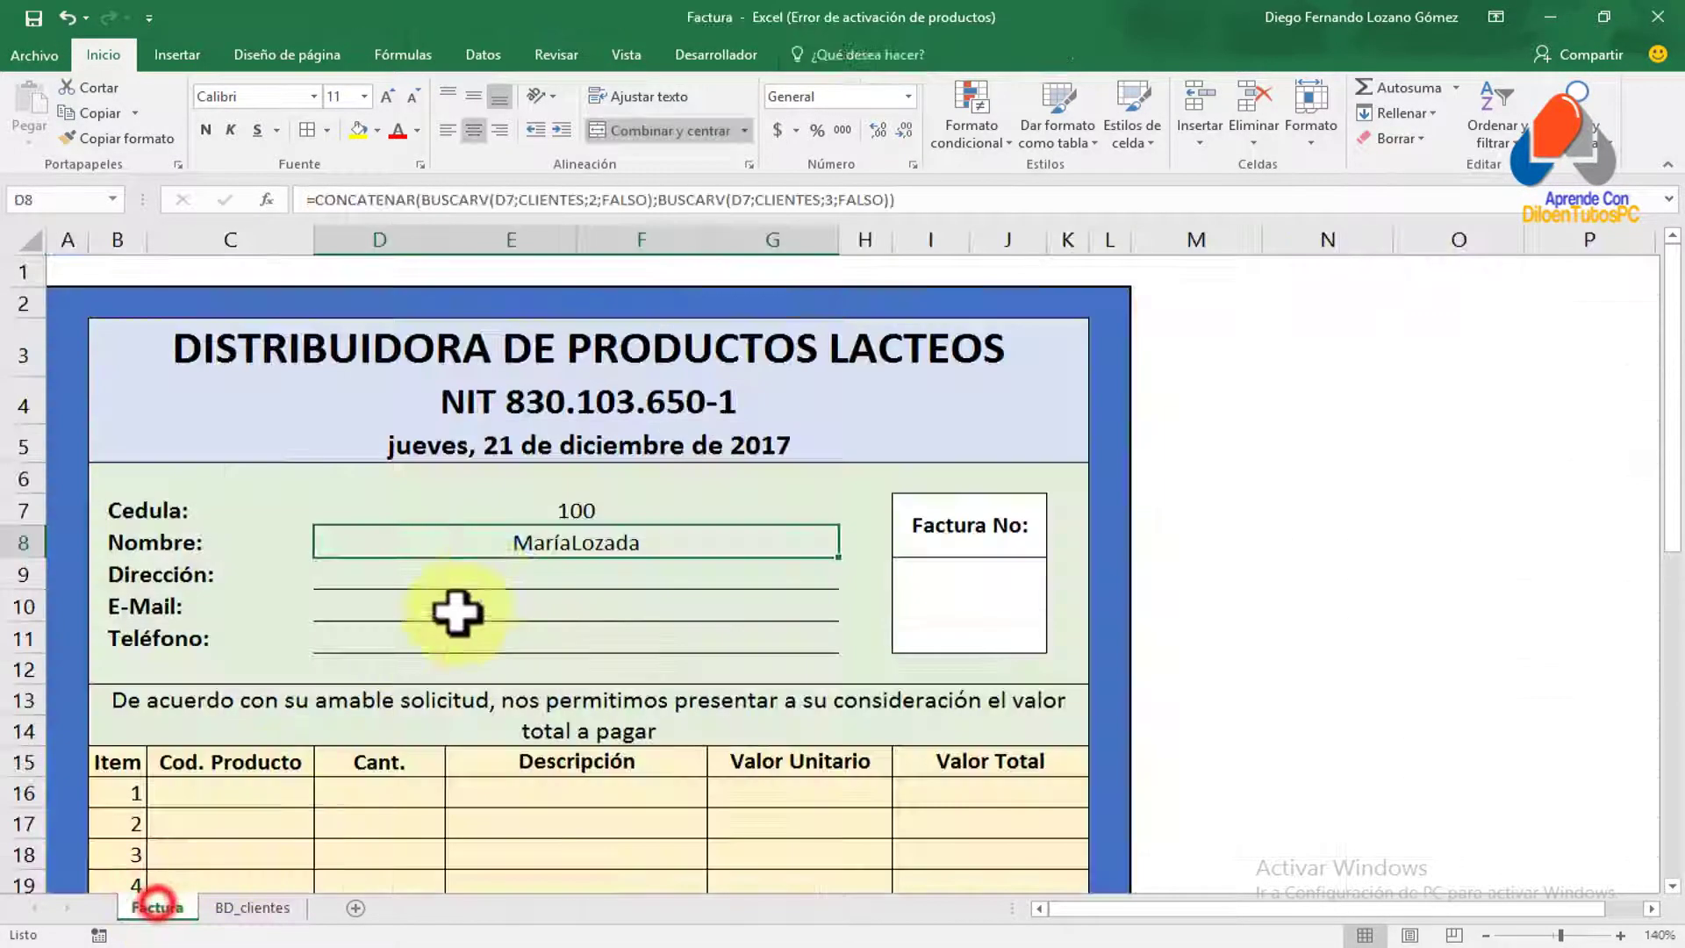
pyautogui.click(537, 498)
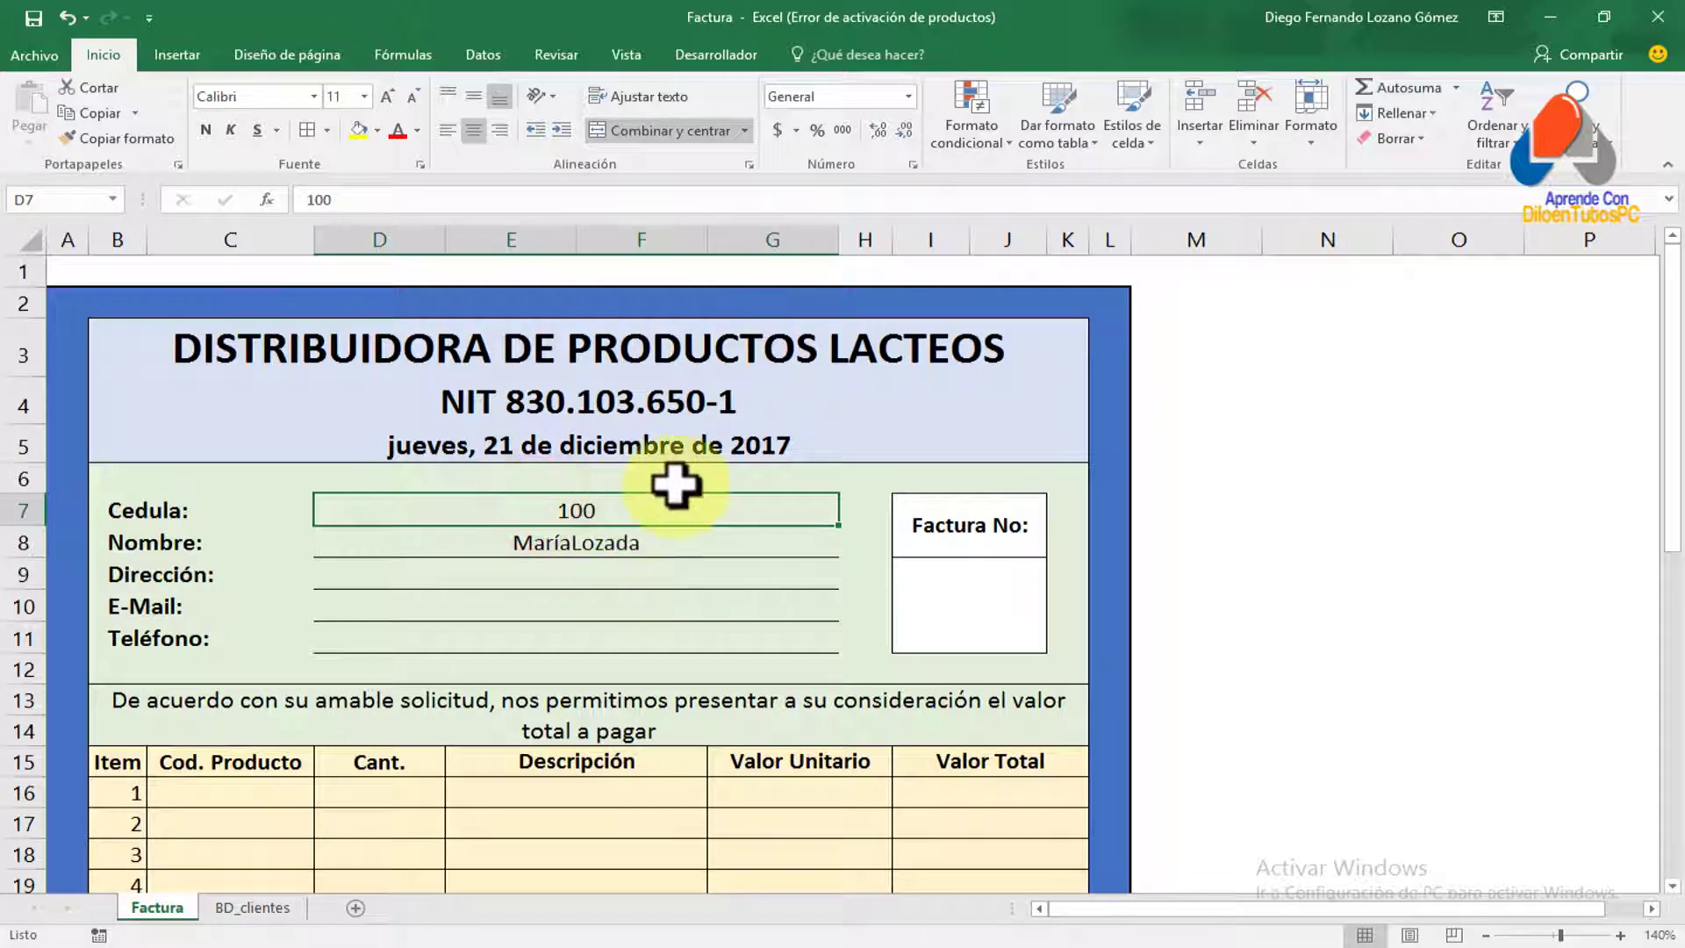
pyautogui.press('Delete')
pyautogui.write('3')
pyautogui.press('Return')
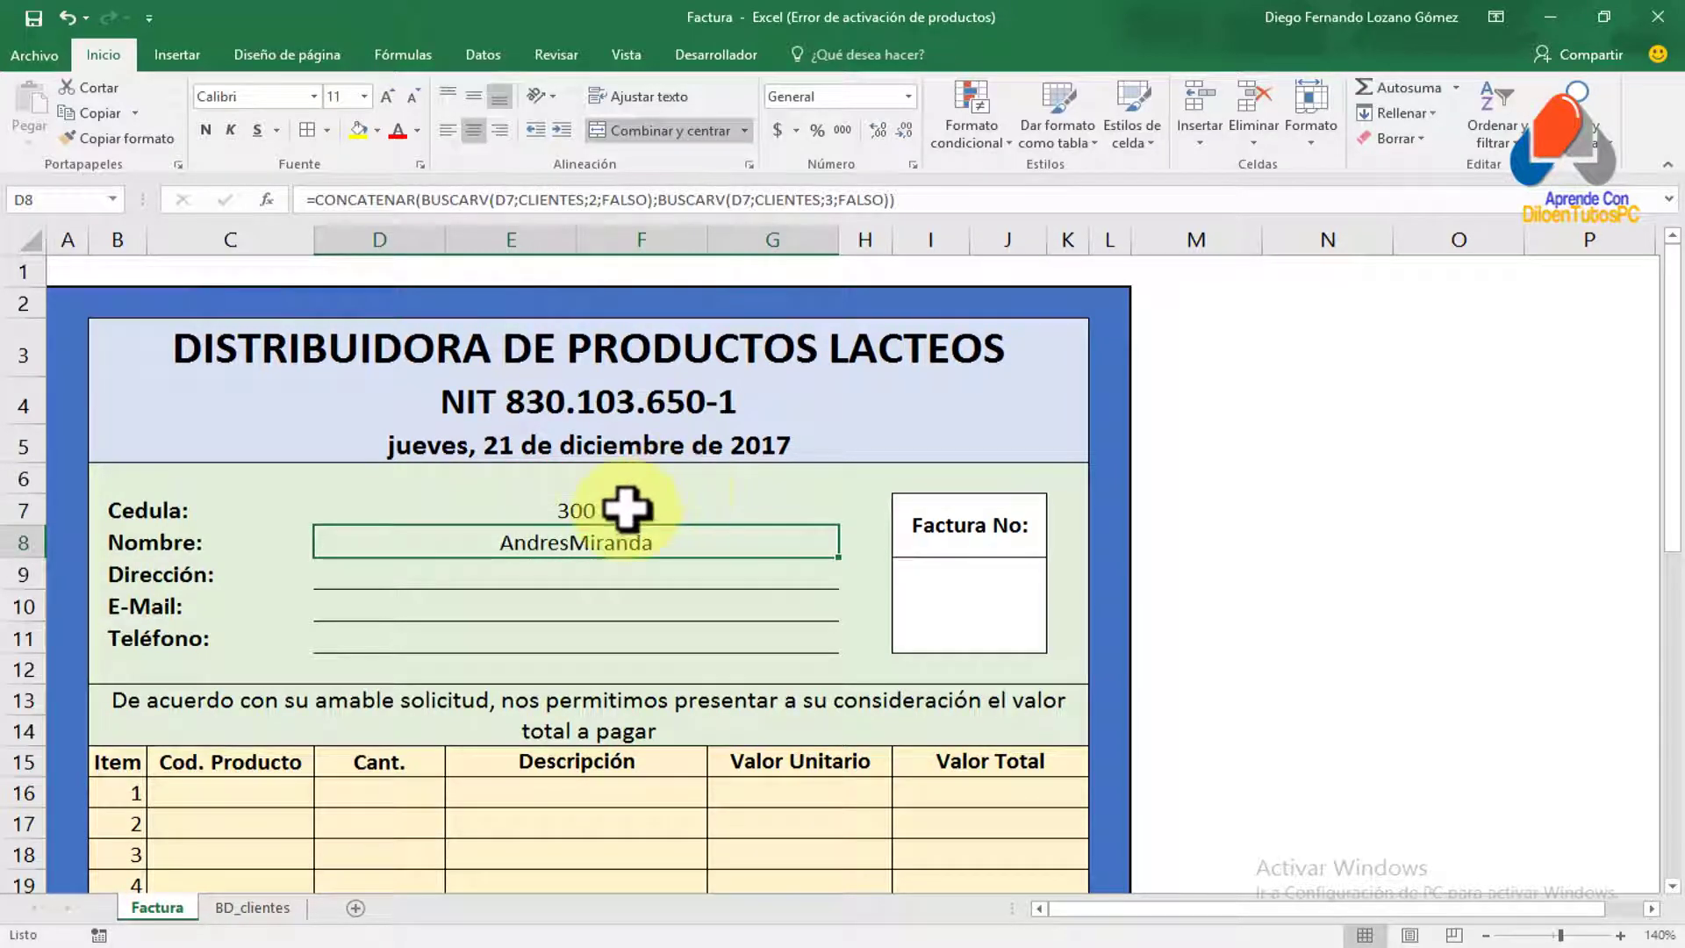
pyautogui.click(252, 907)
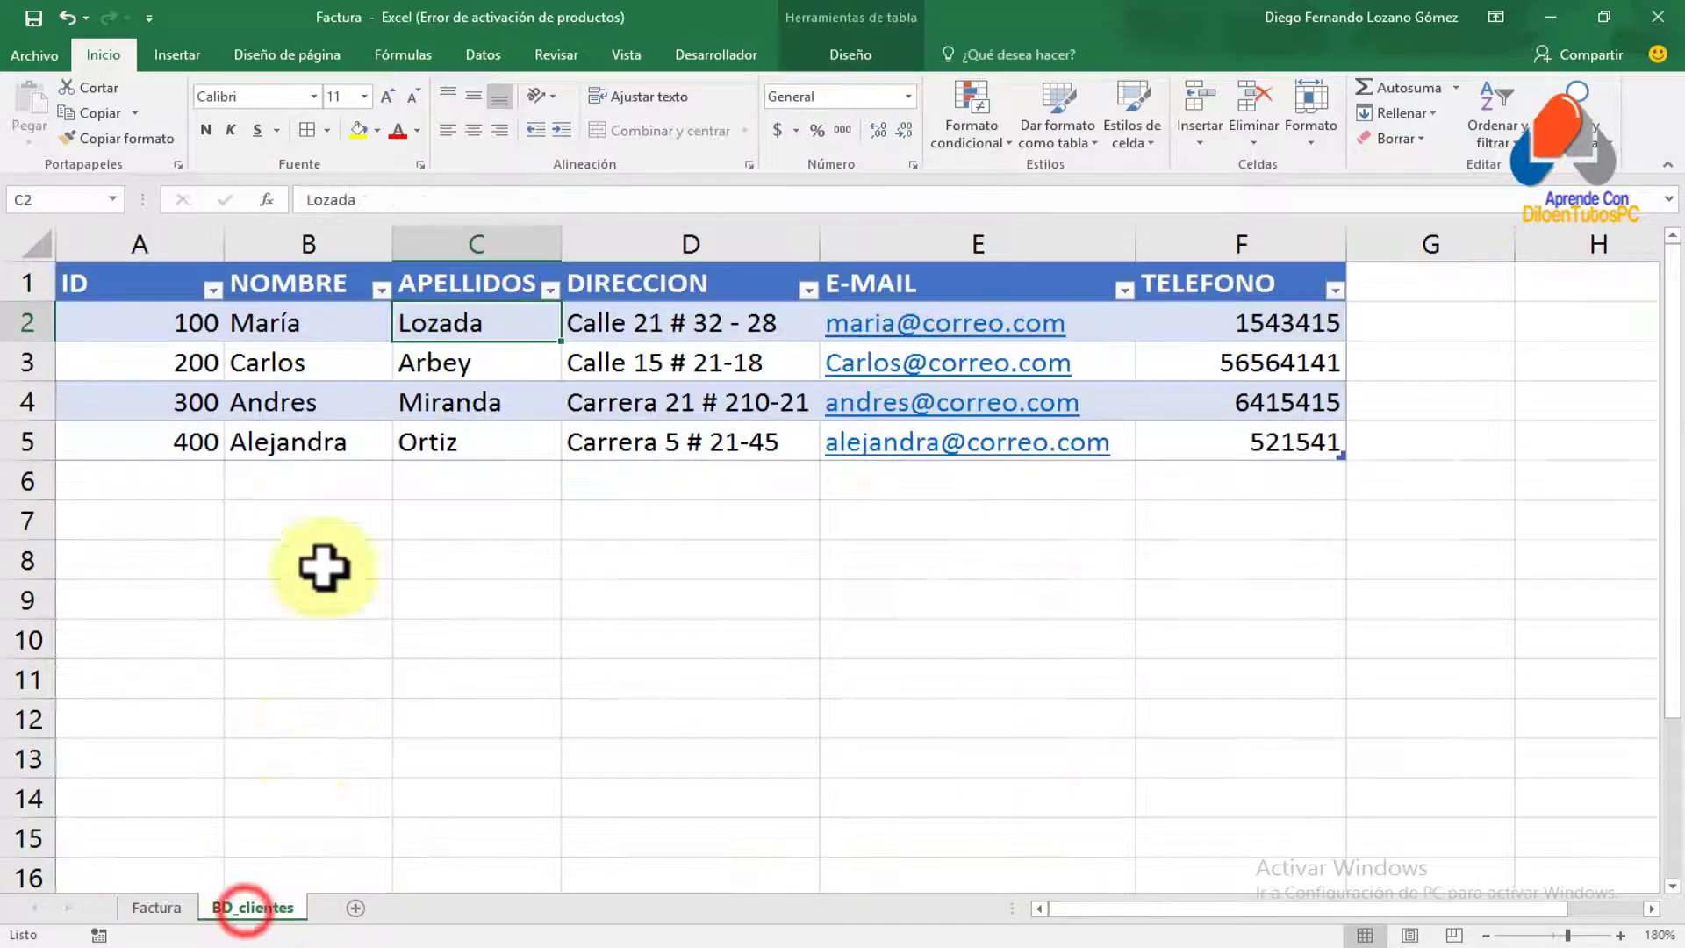
pyautogui.click(161, 392)
pyautogui.click(282, 387)
pyautogui.click(451, 397)
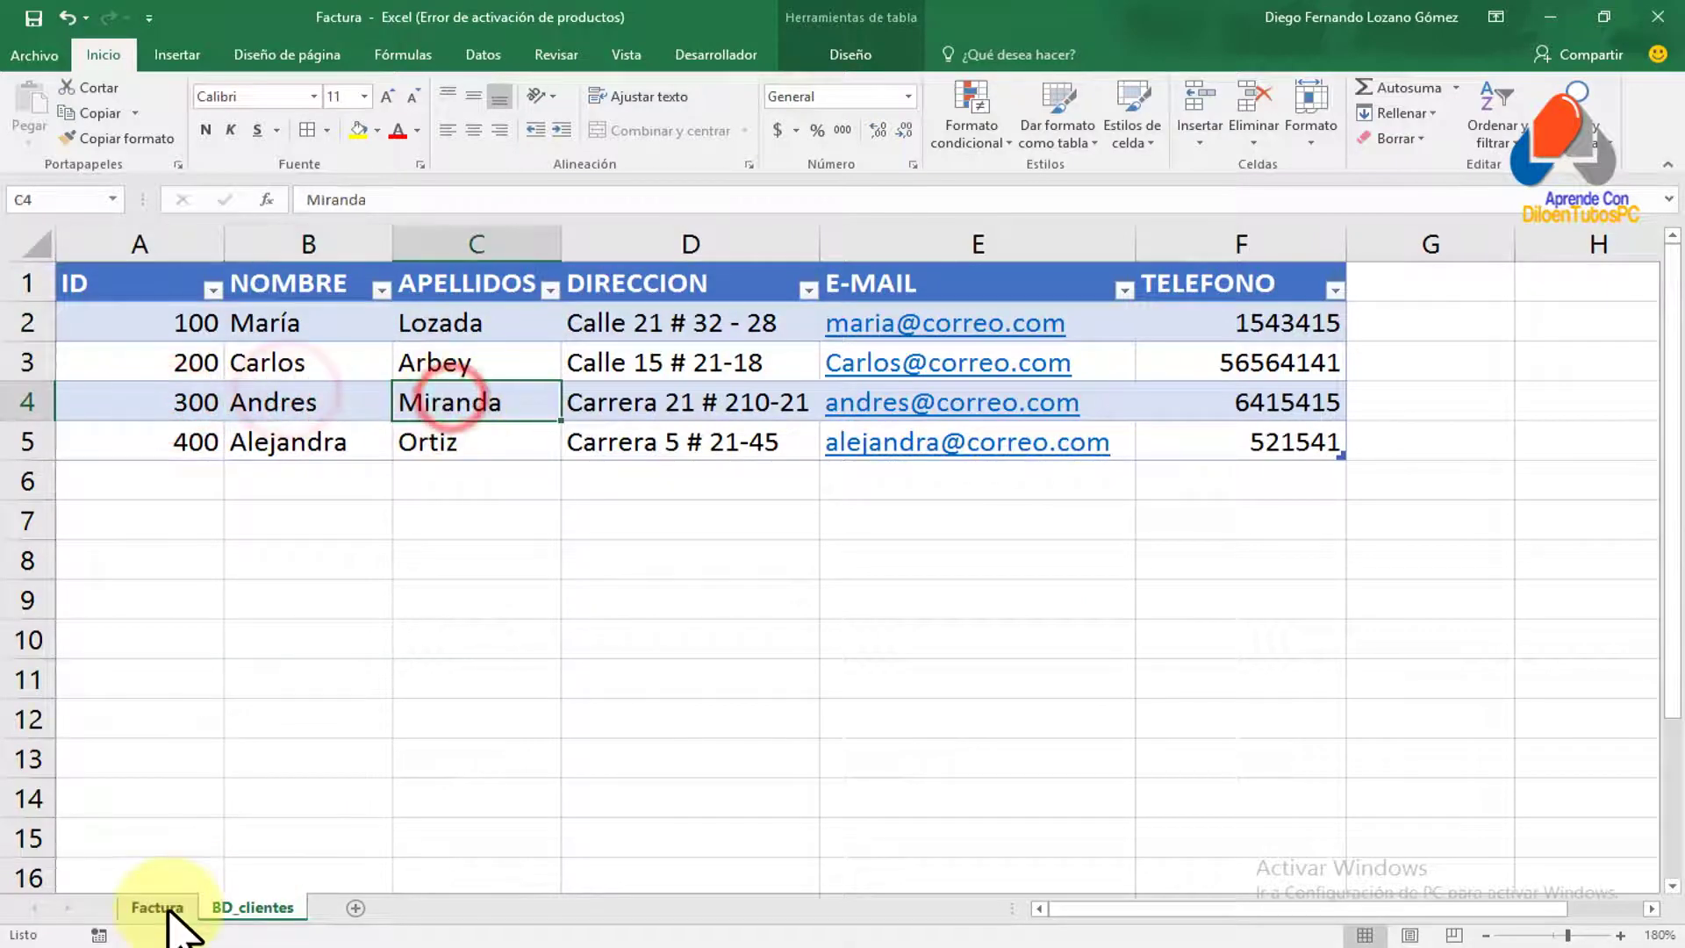
pyautogui.click(167, 909)
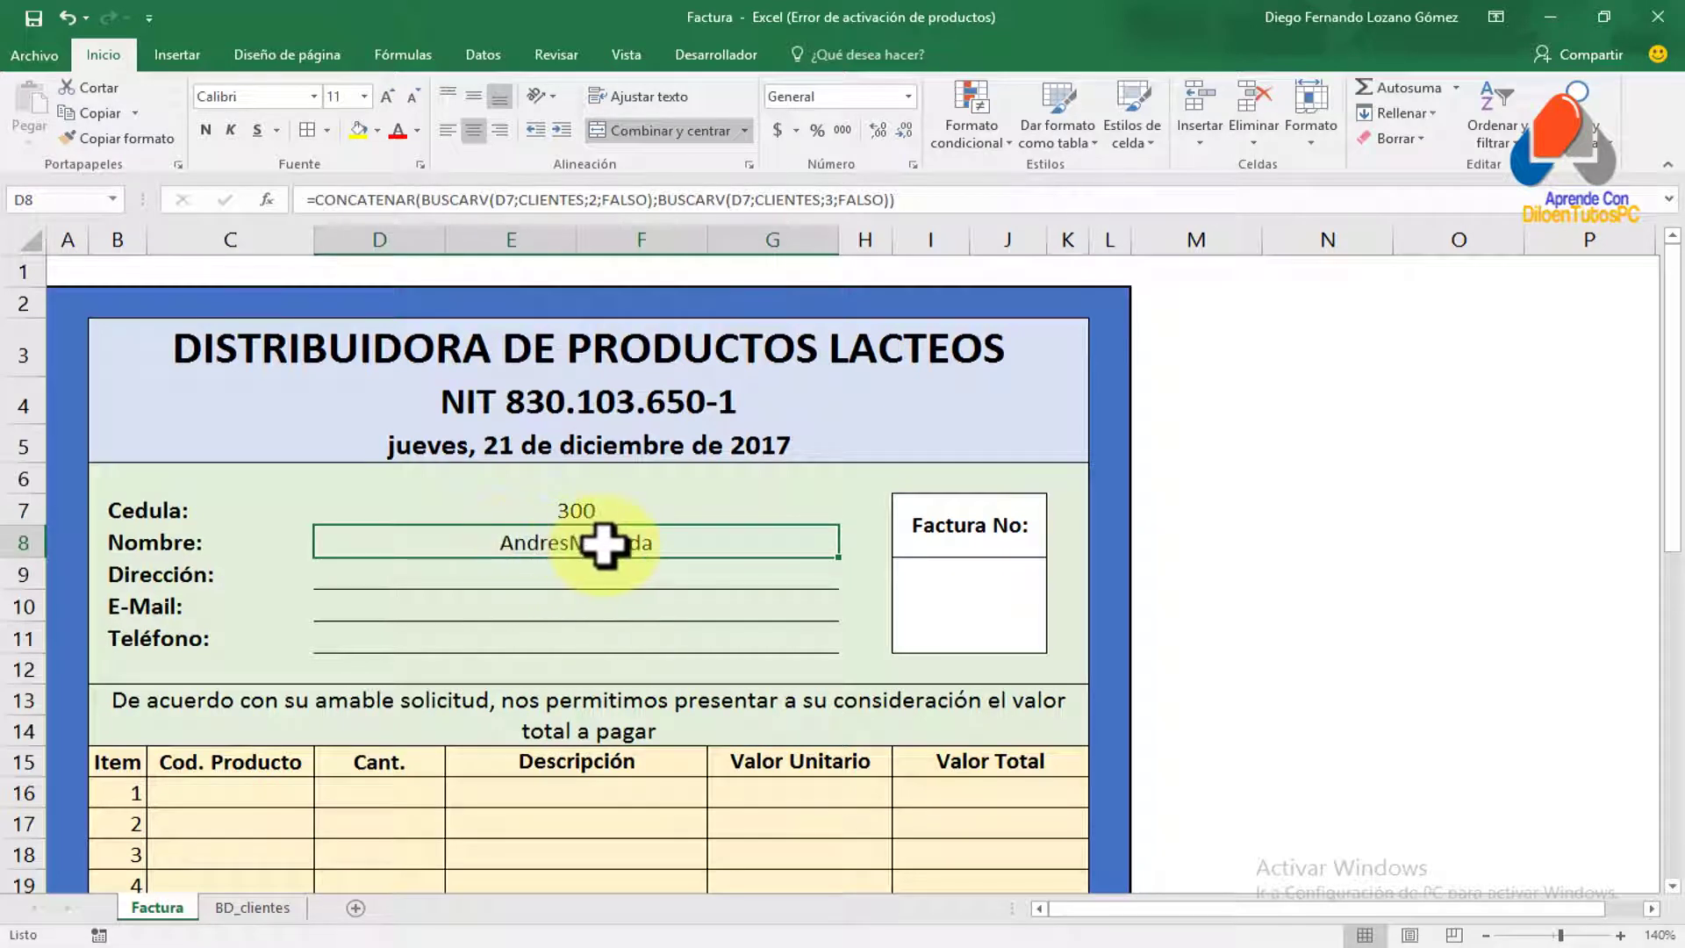
# Insert a " " space argument between the first-name and surname lookups in D8's CONCATENAR formula
pyautogui.doubleClick(577, 546)
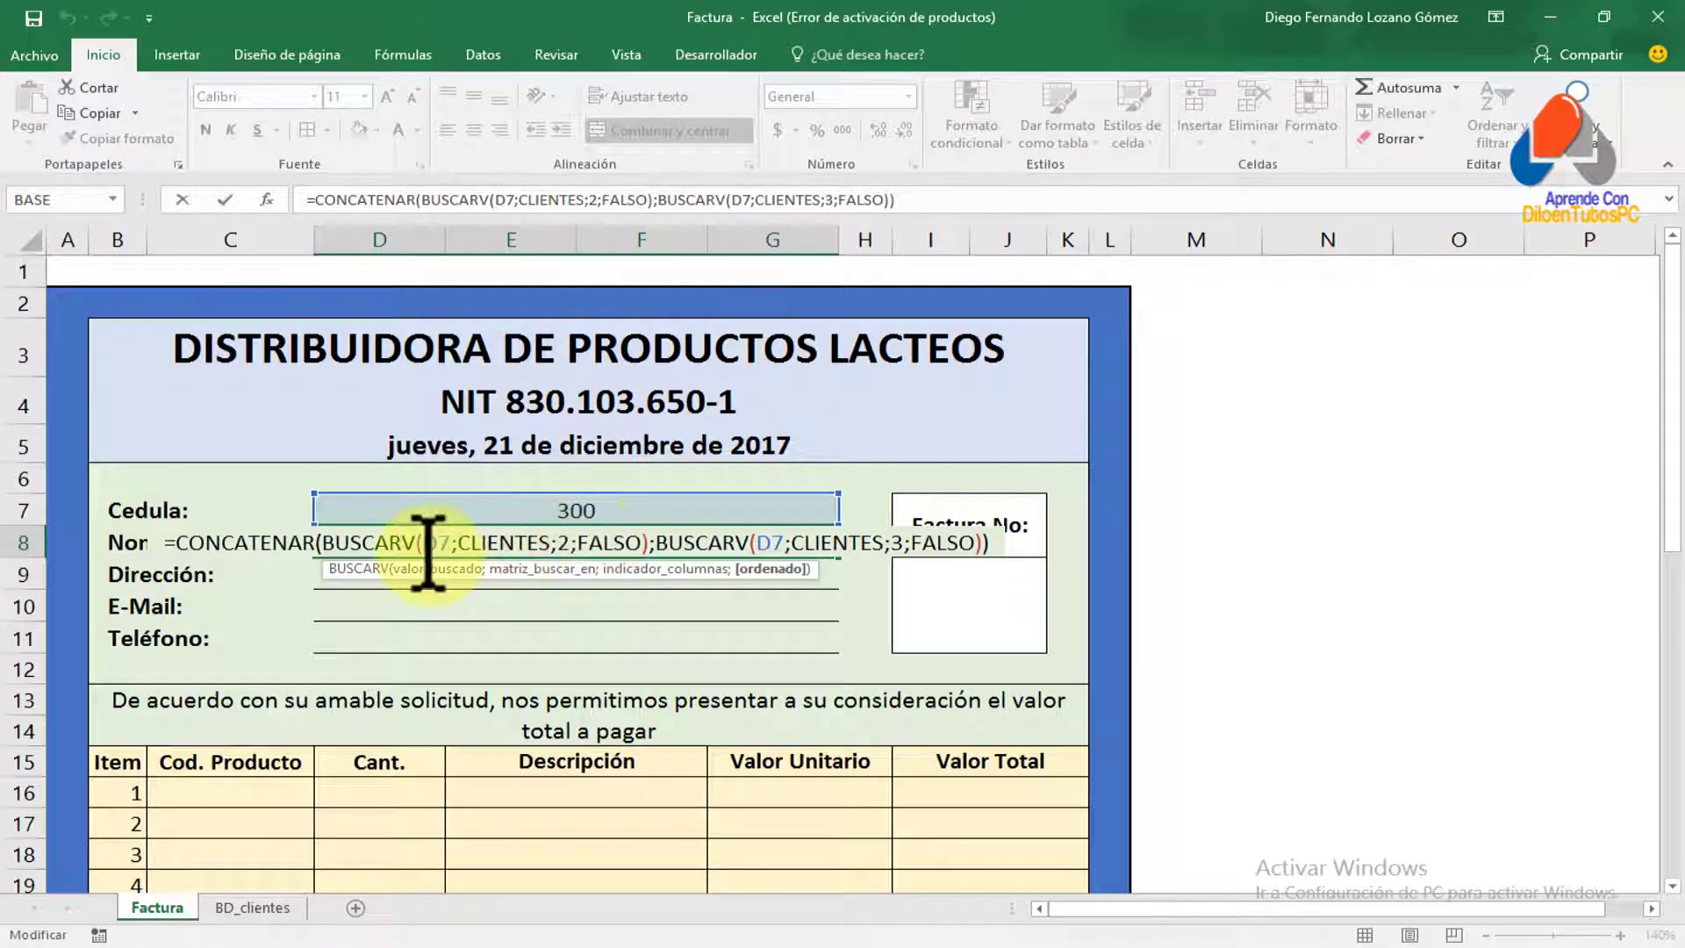
pyautogui.moveTo(323, 542); pyautogui.dragTo(650, 544)
pyautogui.click(526, 545)
pyautogui.moveTo(323, 545); pyautogui.dragTo(641, 544)
pyautogui.click(656, 542)
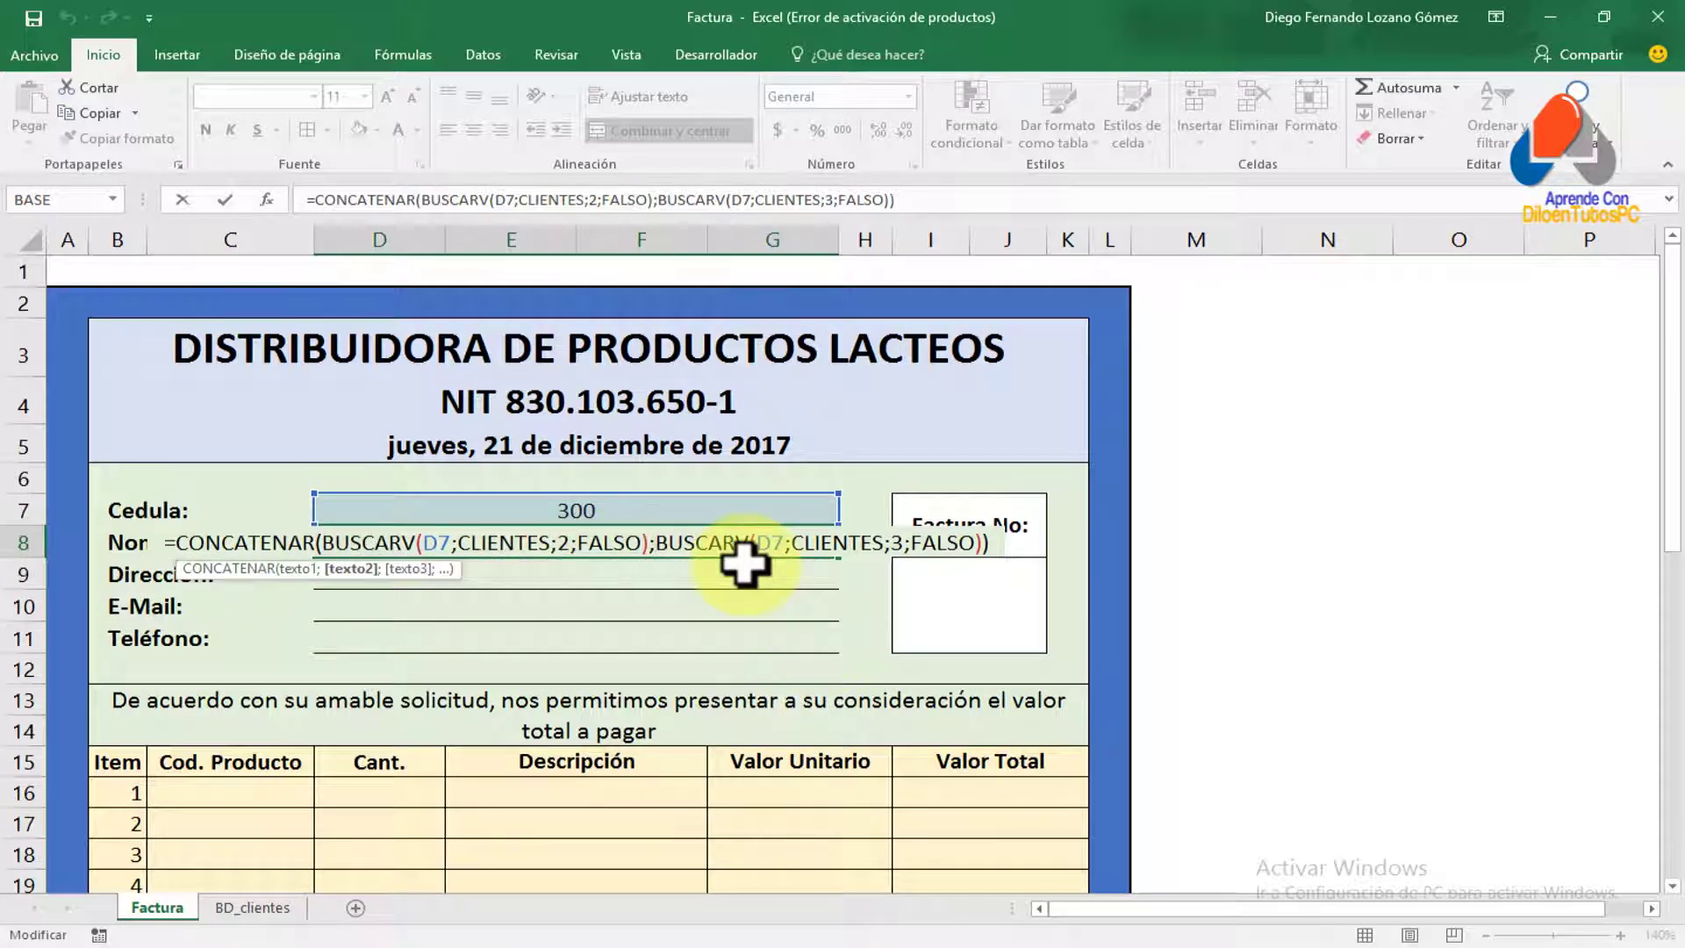
pyautogui.write('" ')
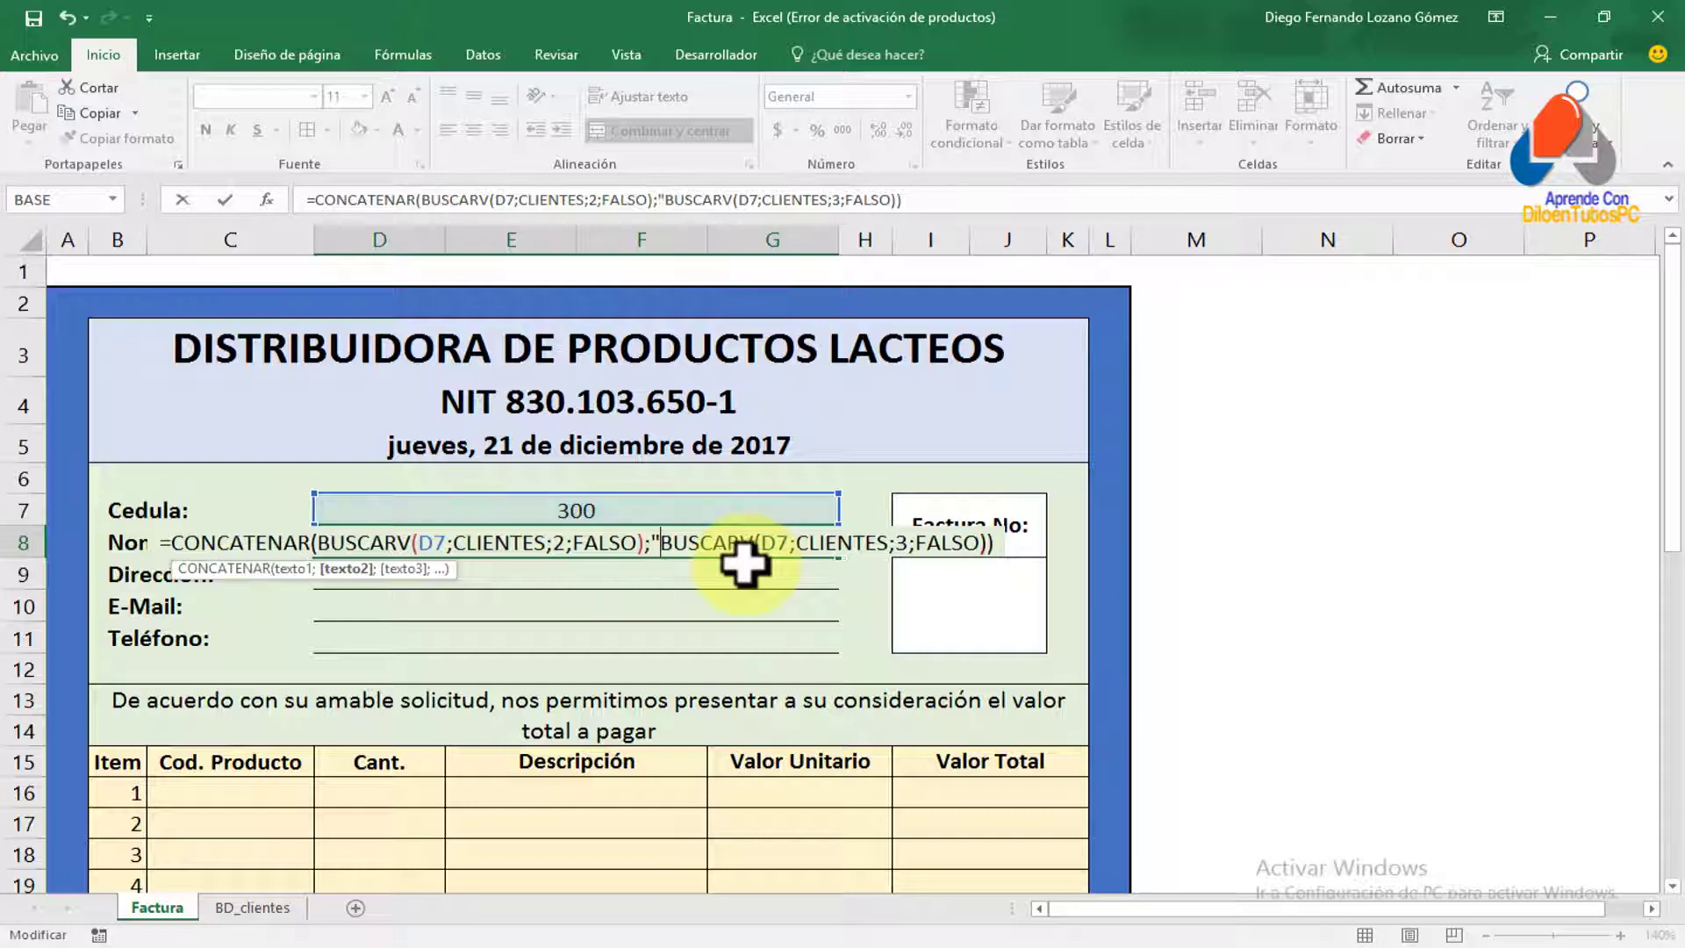
pyautogui.write('"')
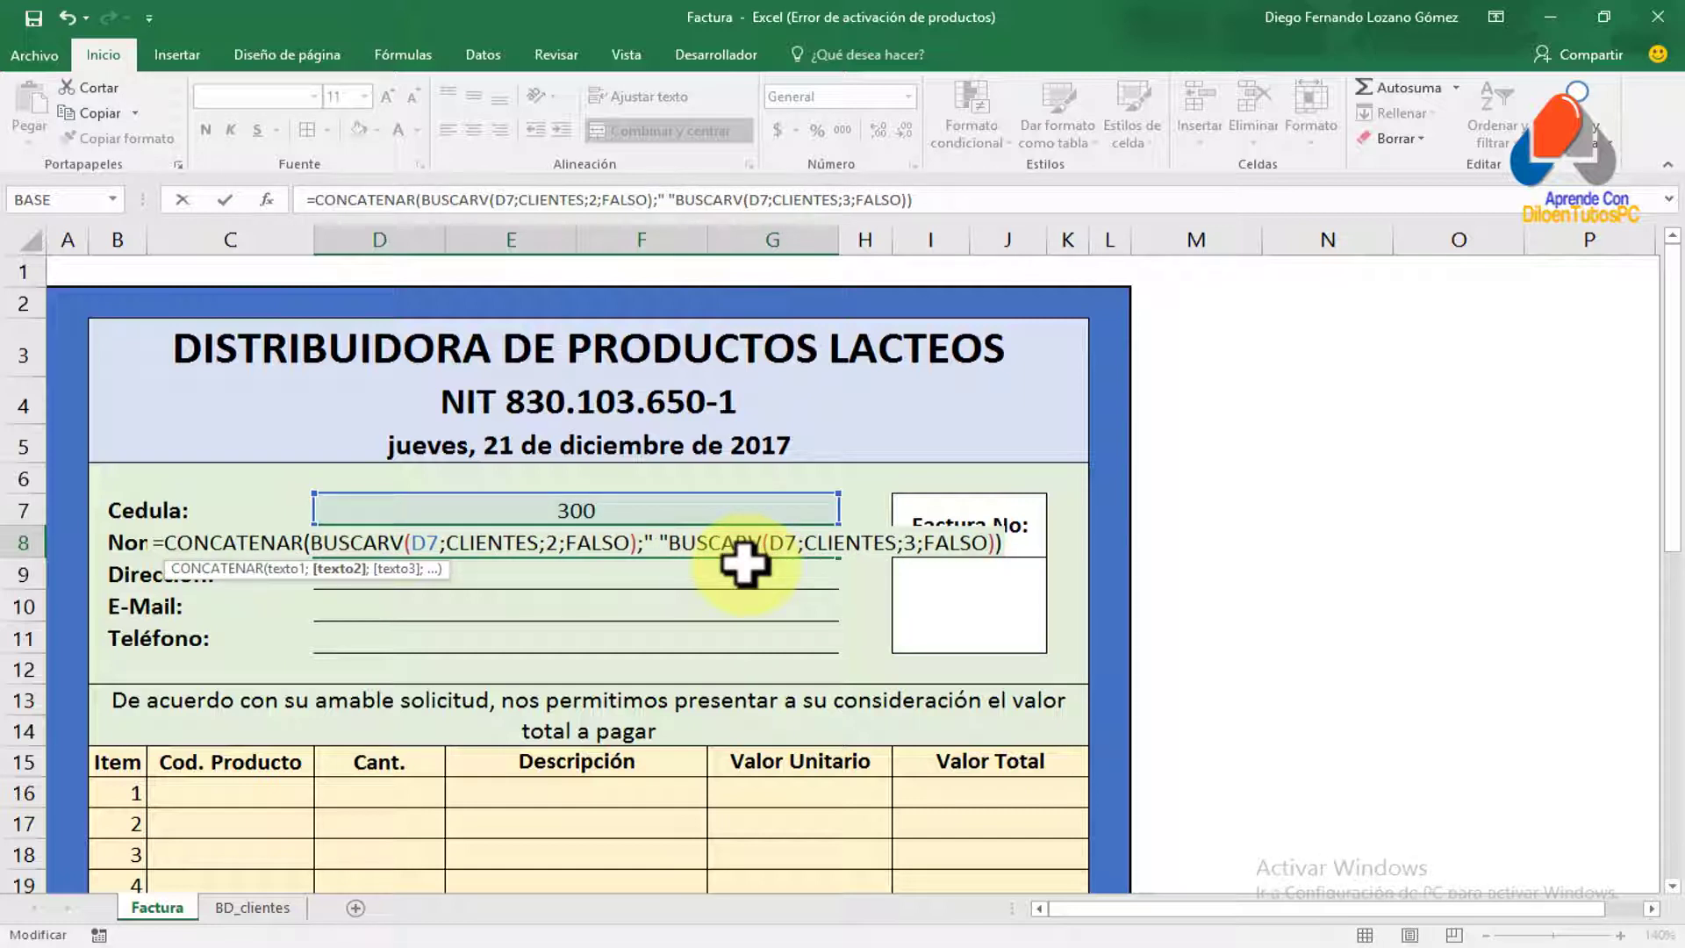
pyautogui.write(';')
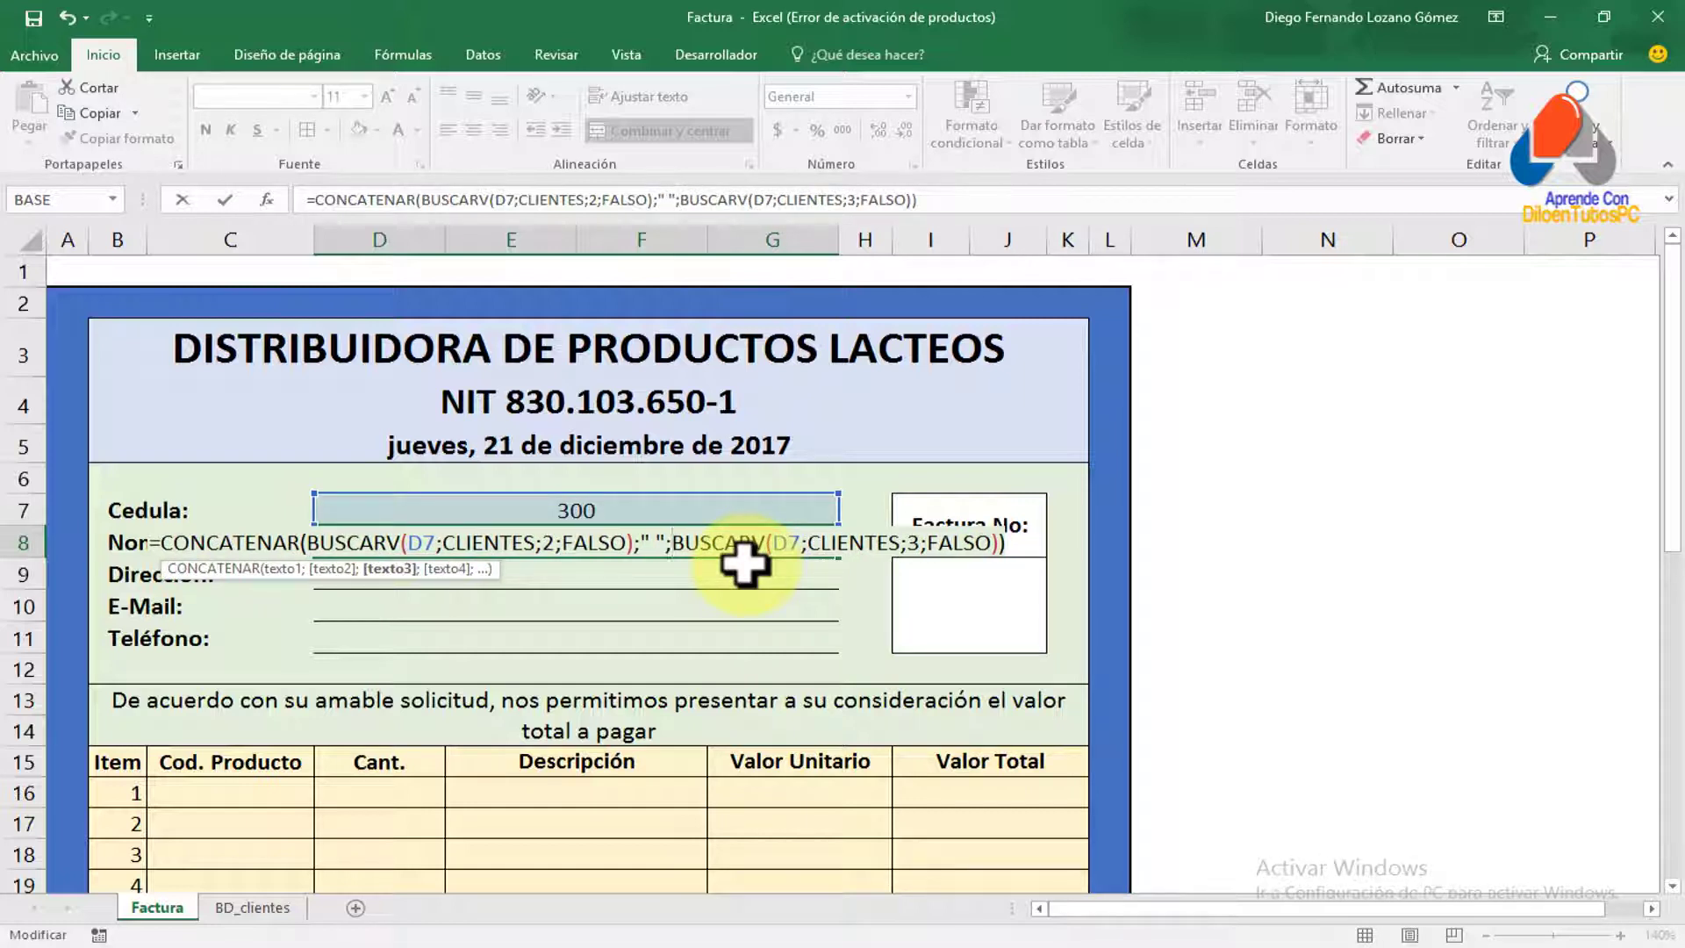
pyautogui.click(654, 542)
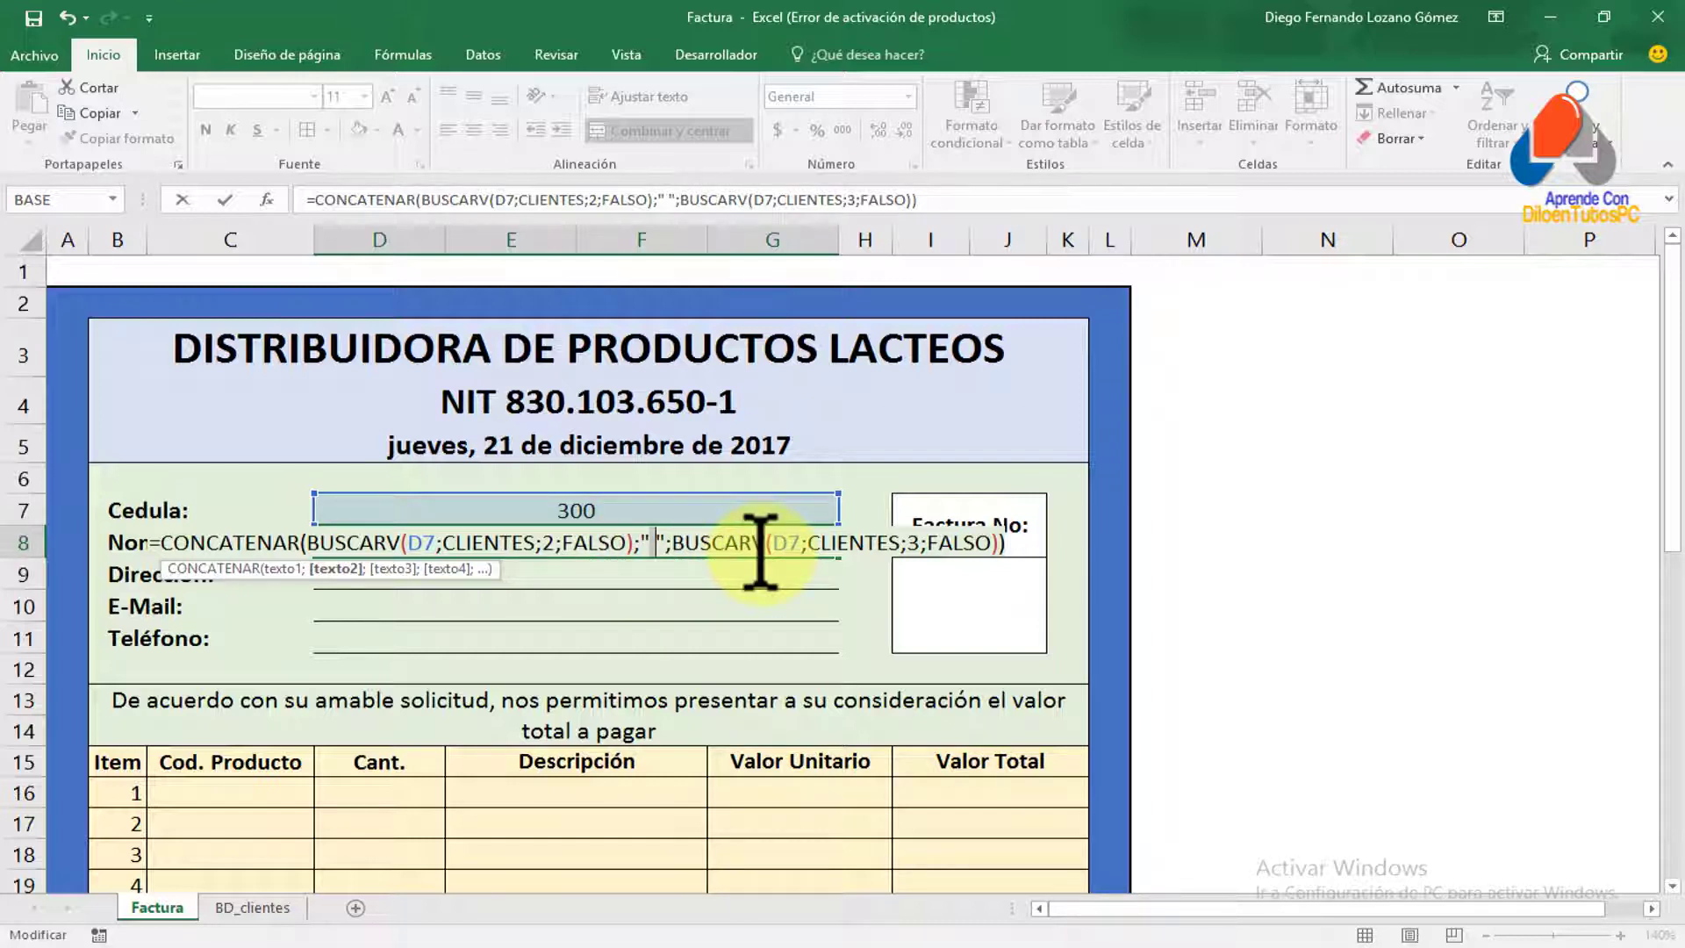
pyautogui.click(305, 543)
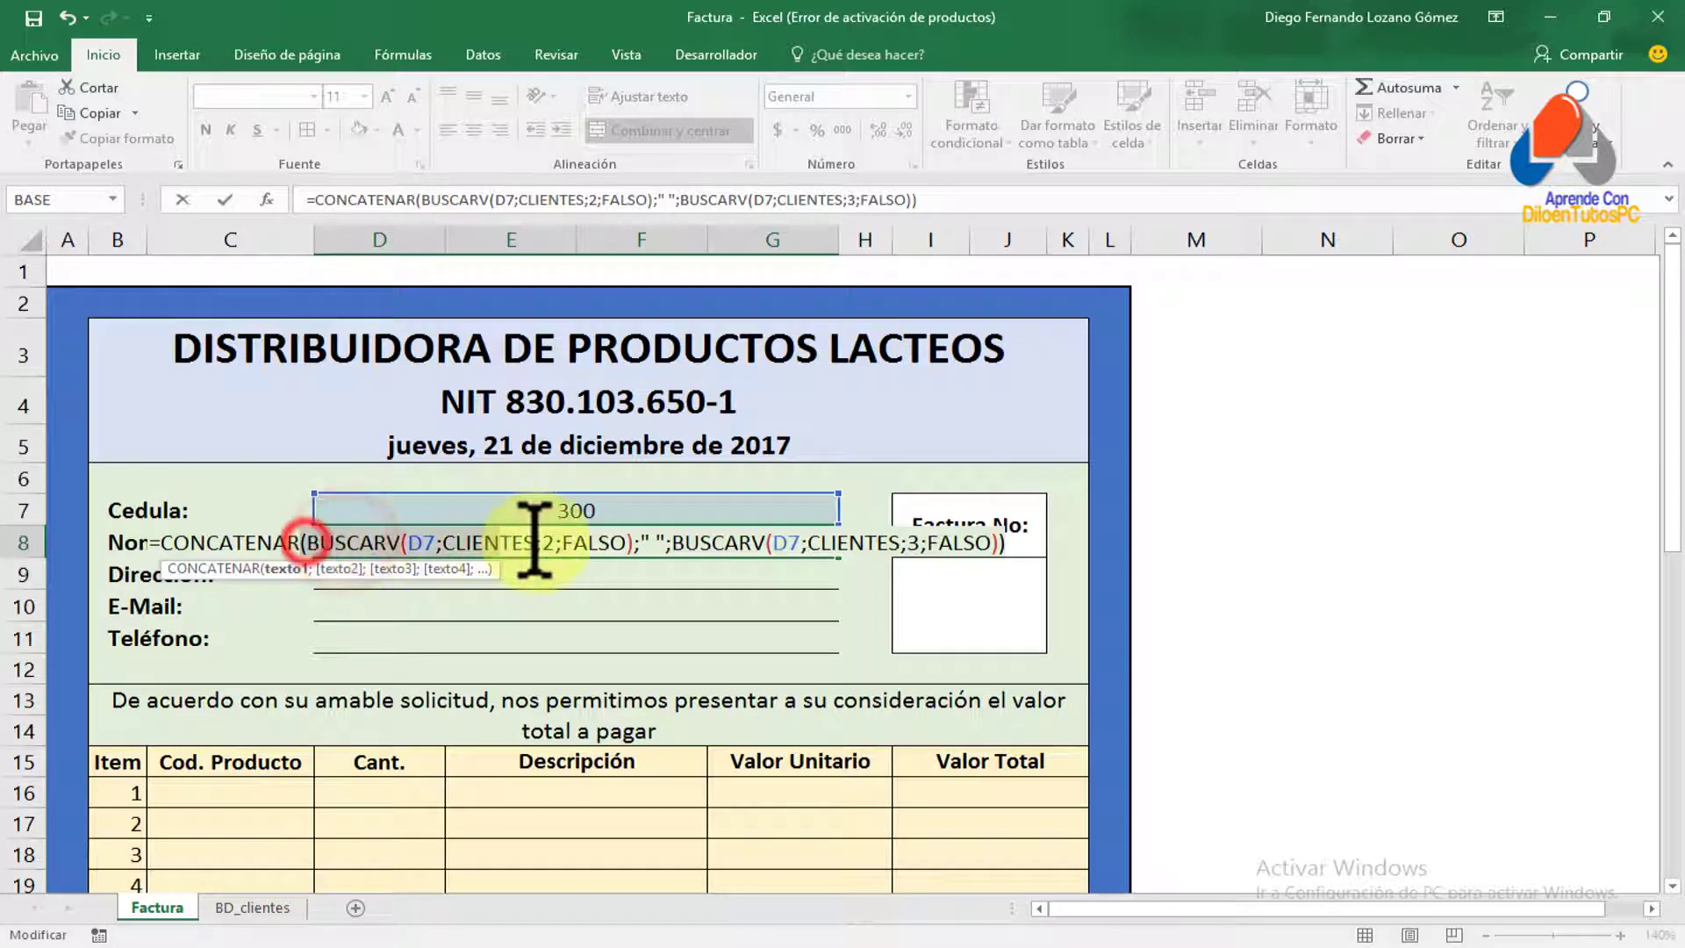
pyautogui.click(671, 542)
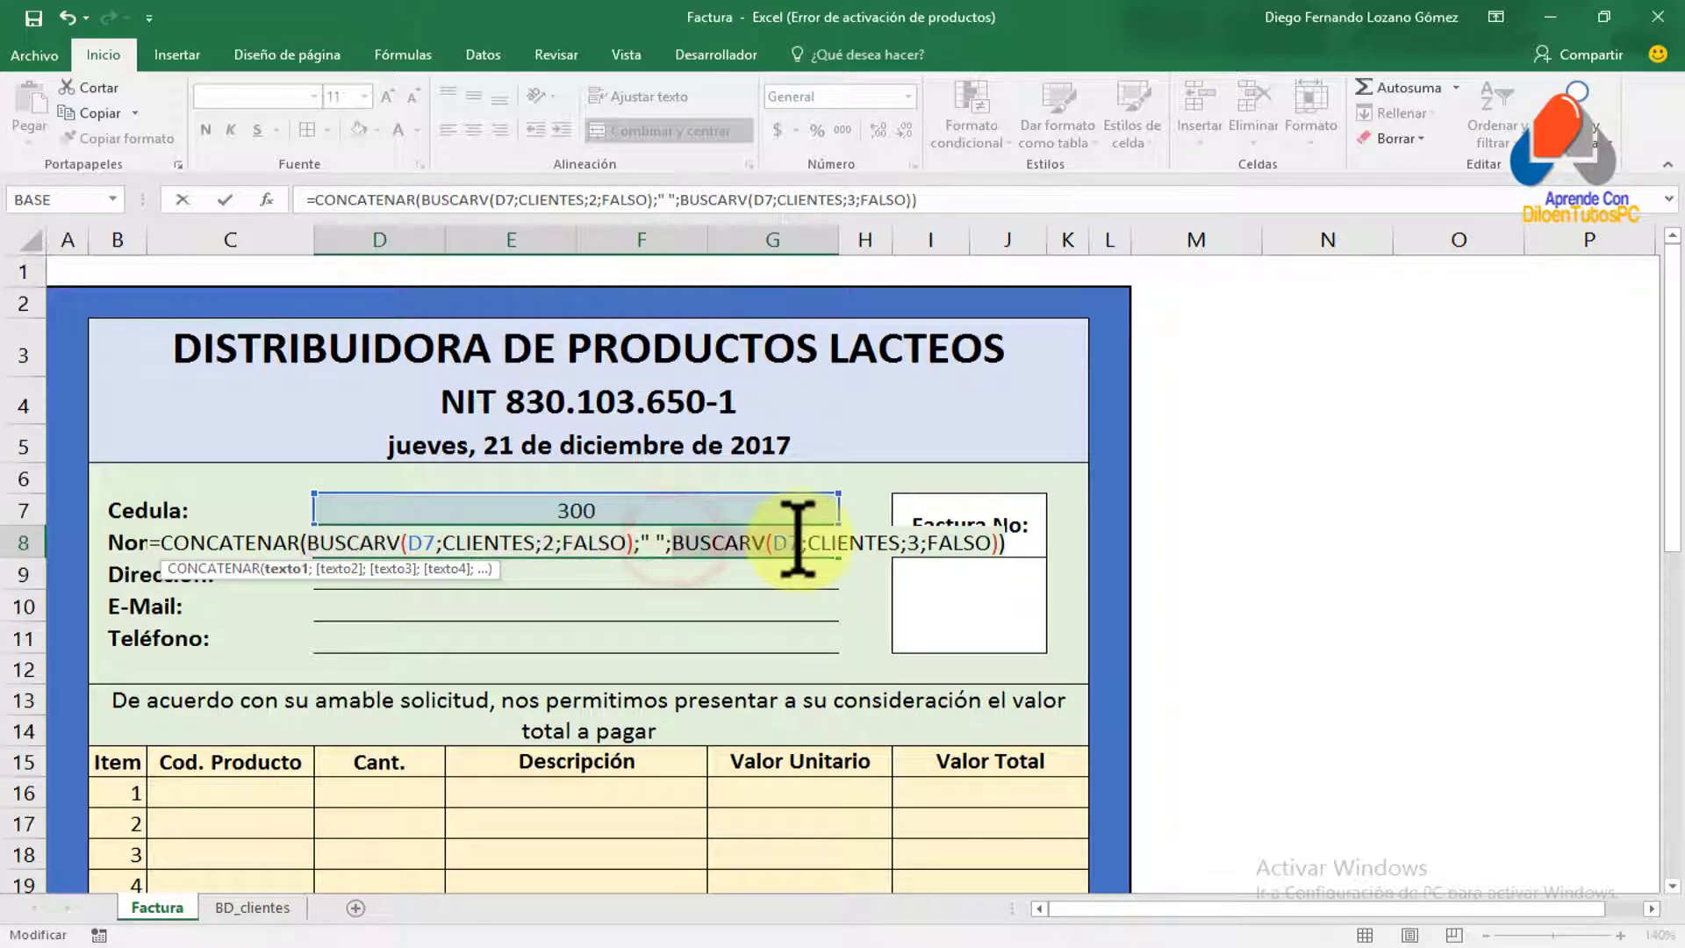
pyautogui.moveTo(799, 539); pyautogui.dragTo(1010, 538)
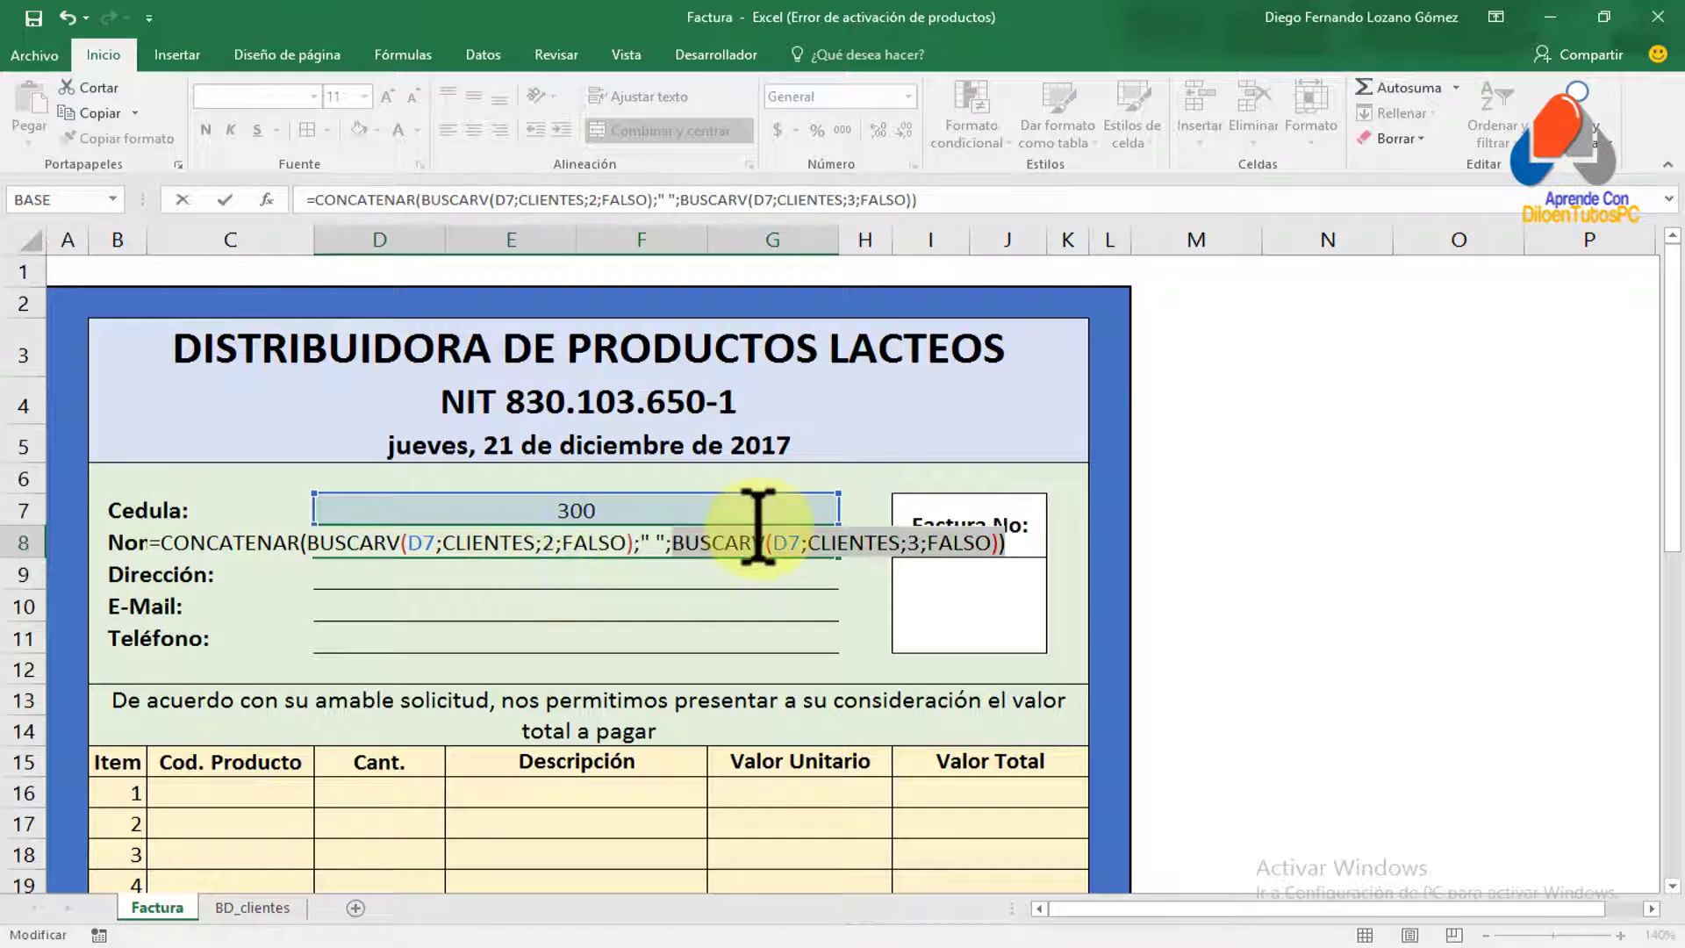
pyautogui.press('Return')
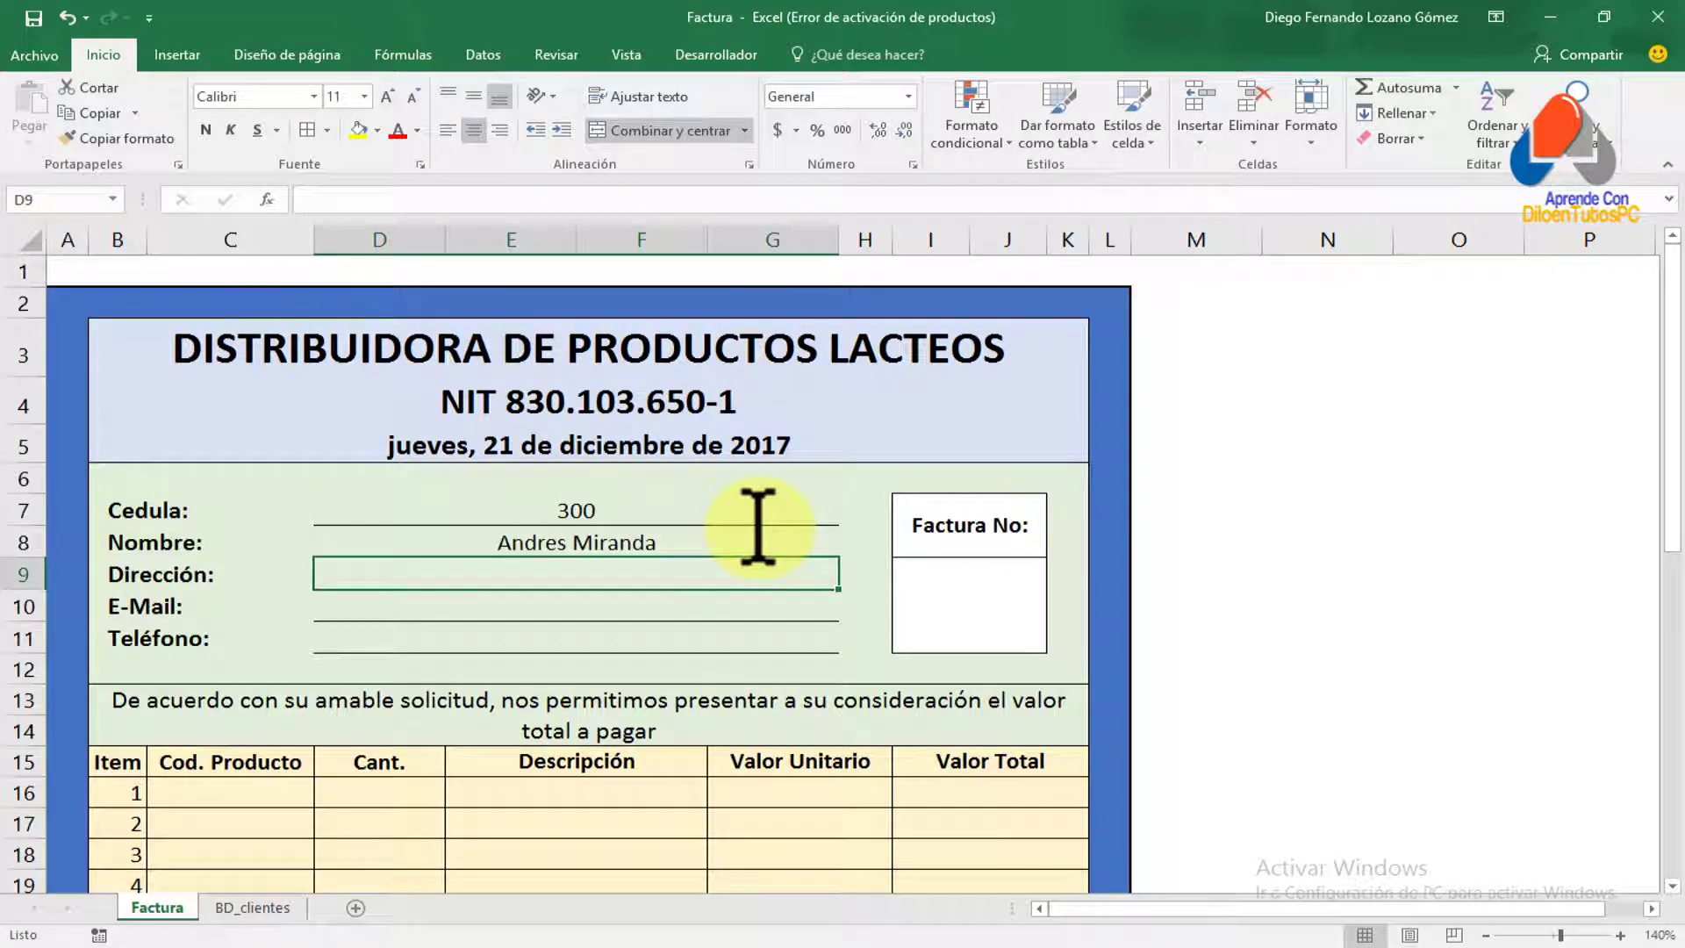
# Retest Cédulas 100, 200 and 300, then begin a =buscar formula in Dirección cell D9
pyautogui.click(613, 509)
pyautogui.write('100')
pyautogui.press('Return')
pyautogui.click(613, 512)
pyautogui.write('200')
pyautogui.press('Return')
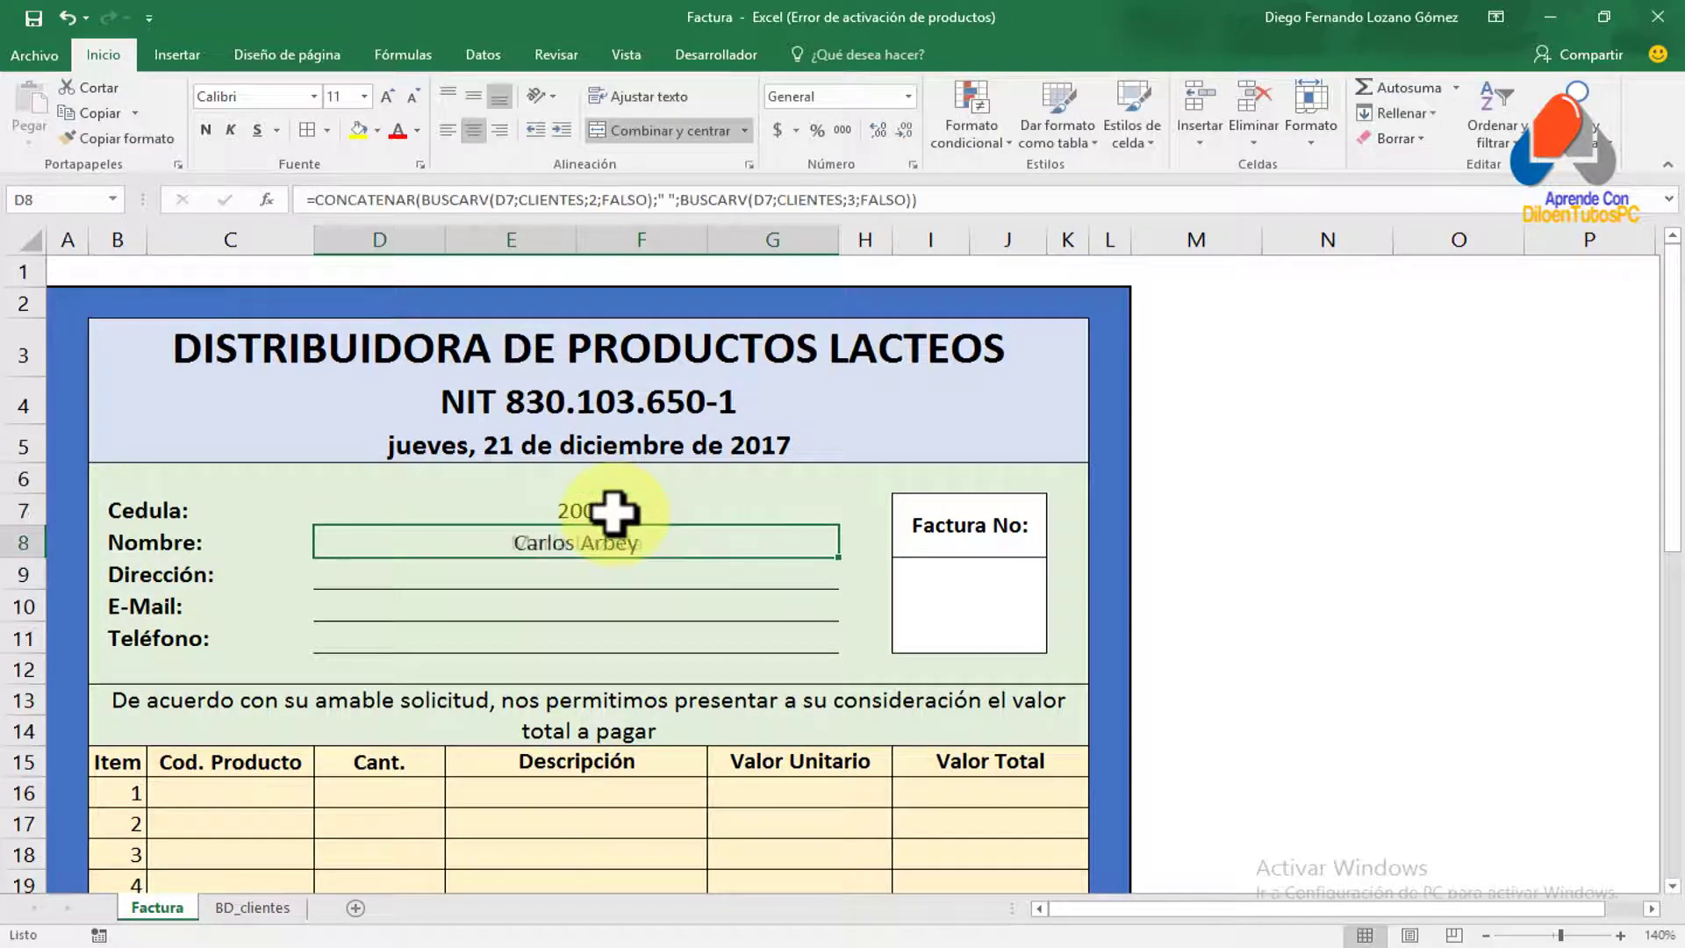
pyautogui.click(613, 511)
pyautogui.write('30')
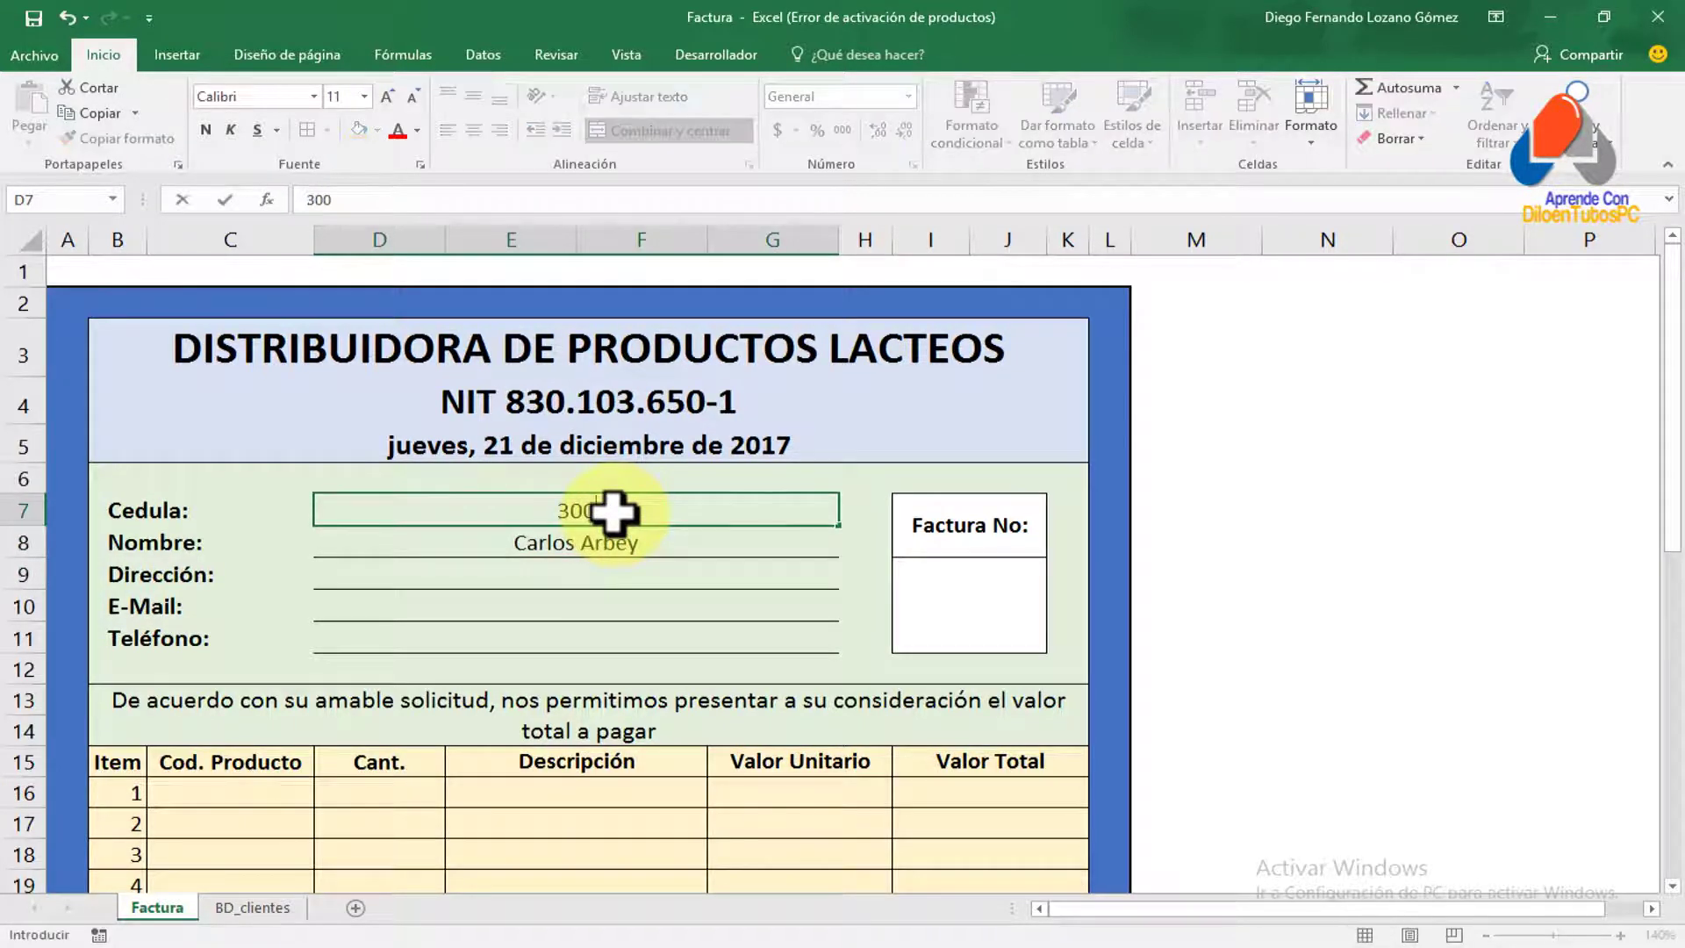
pyautogui.press('Return')
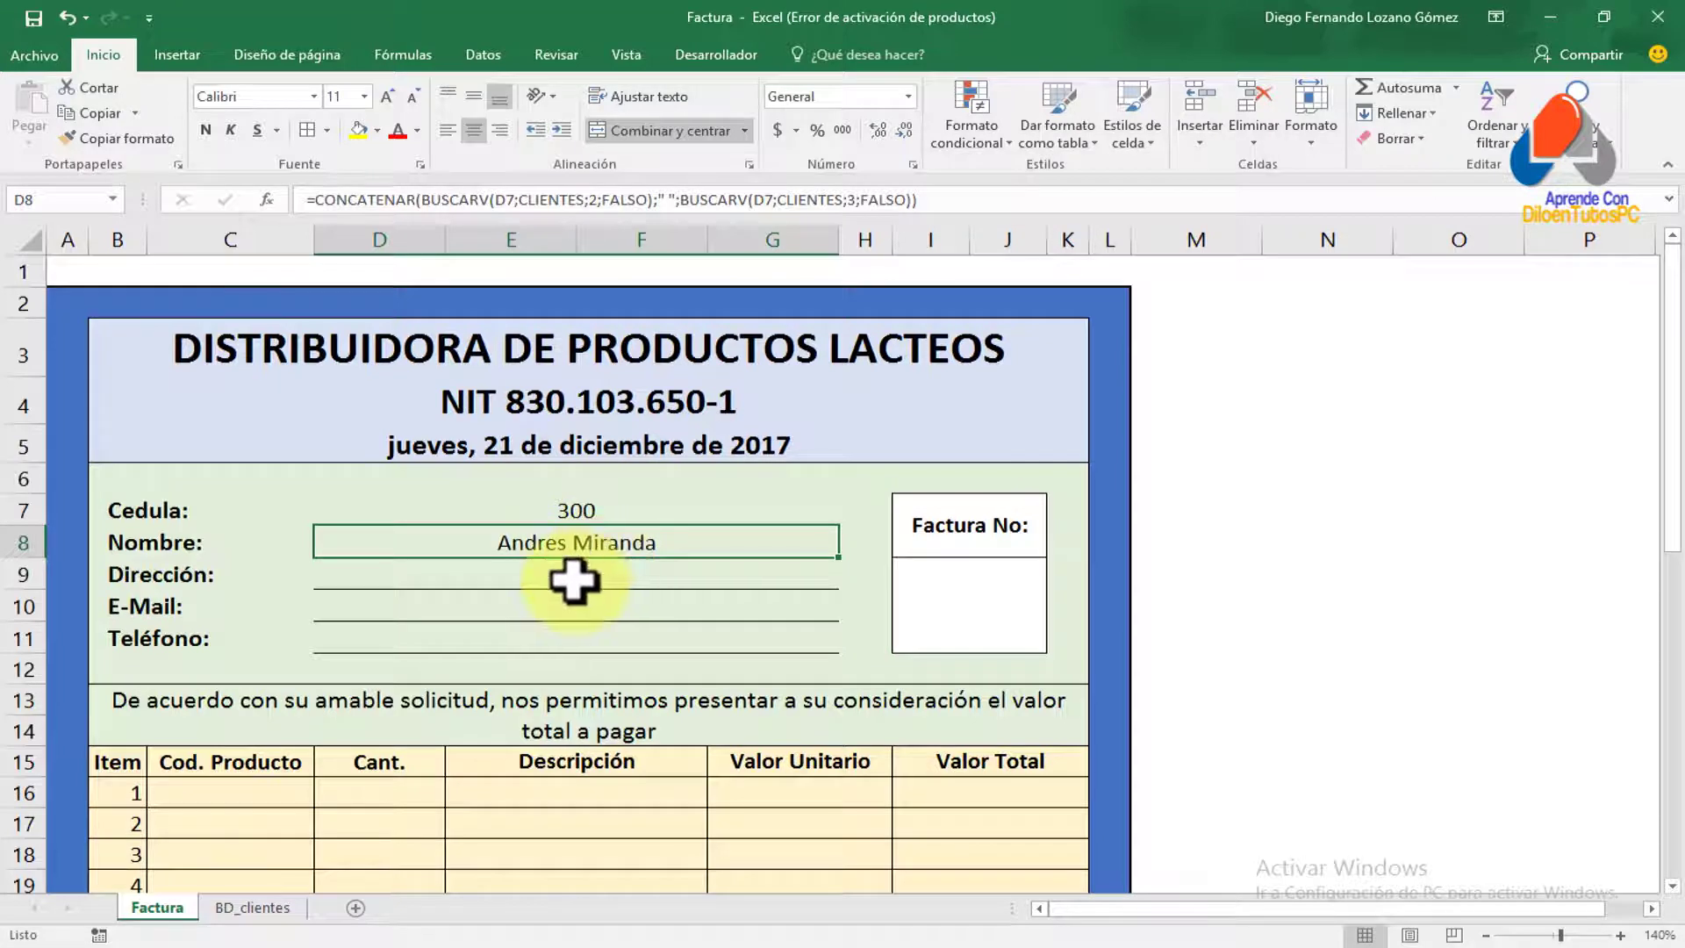
pyautogui.click(574, 580)
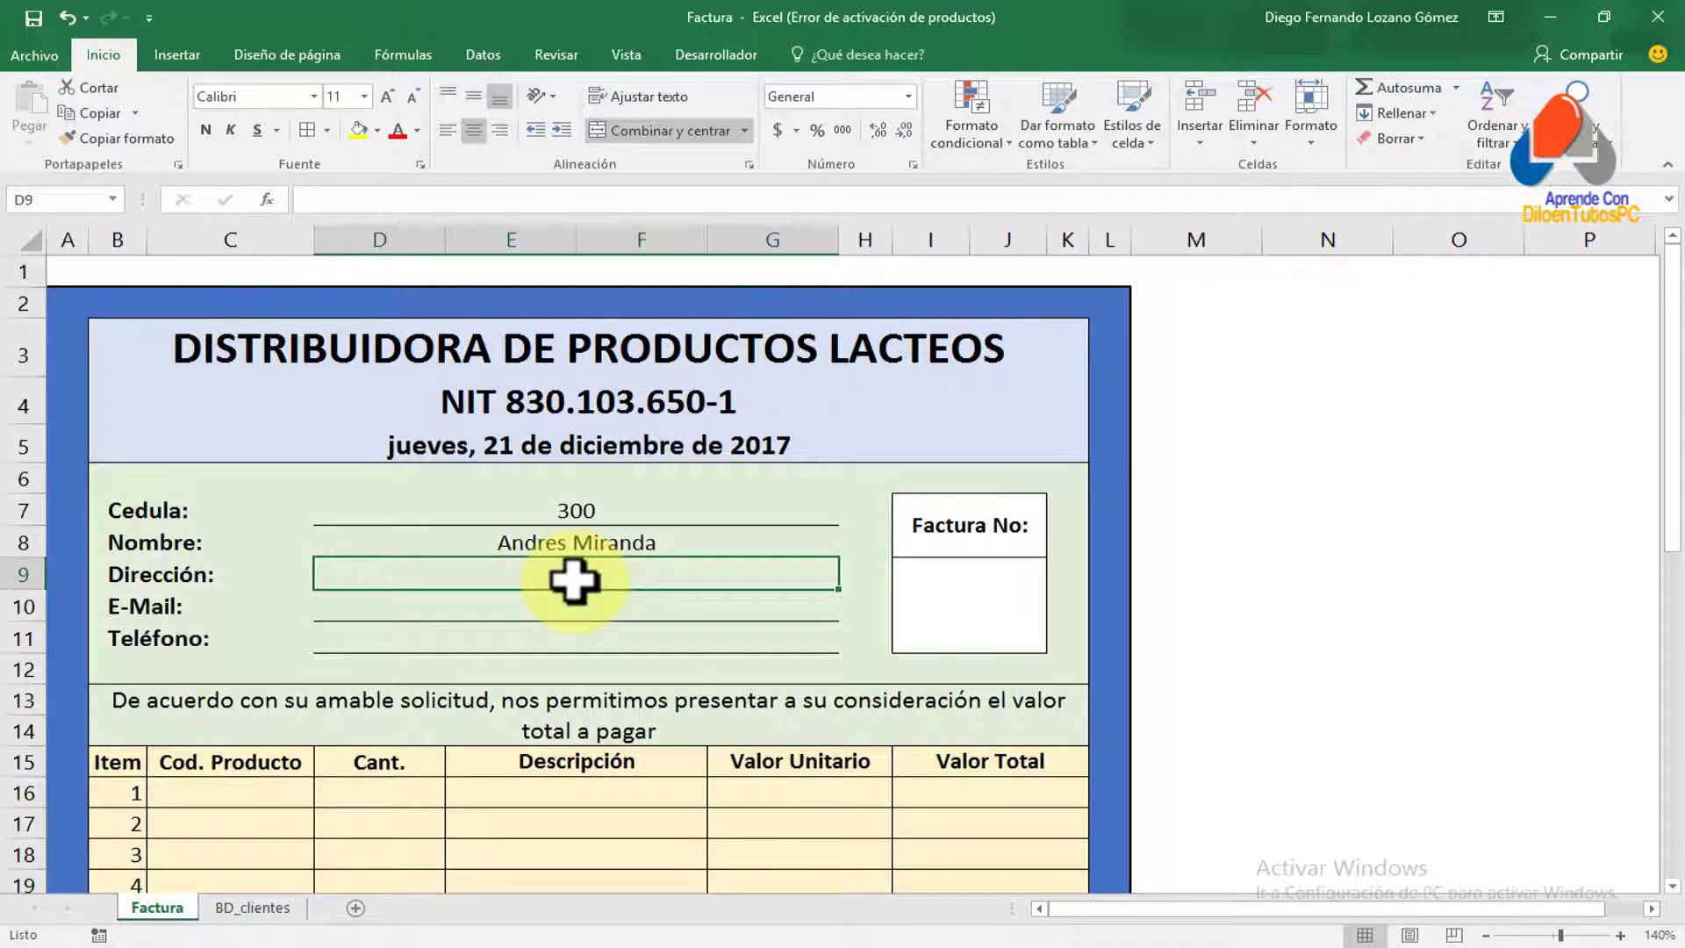
pyautogui.write('=')
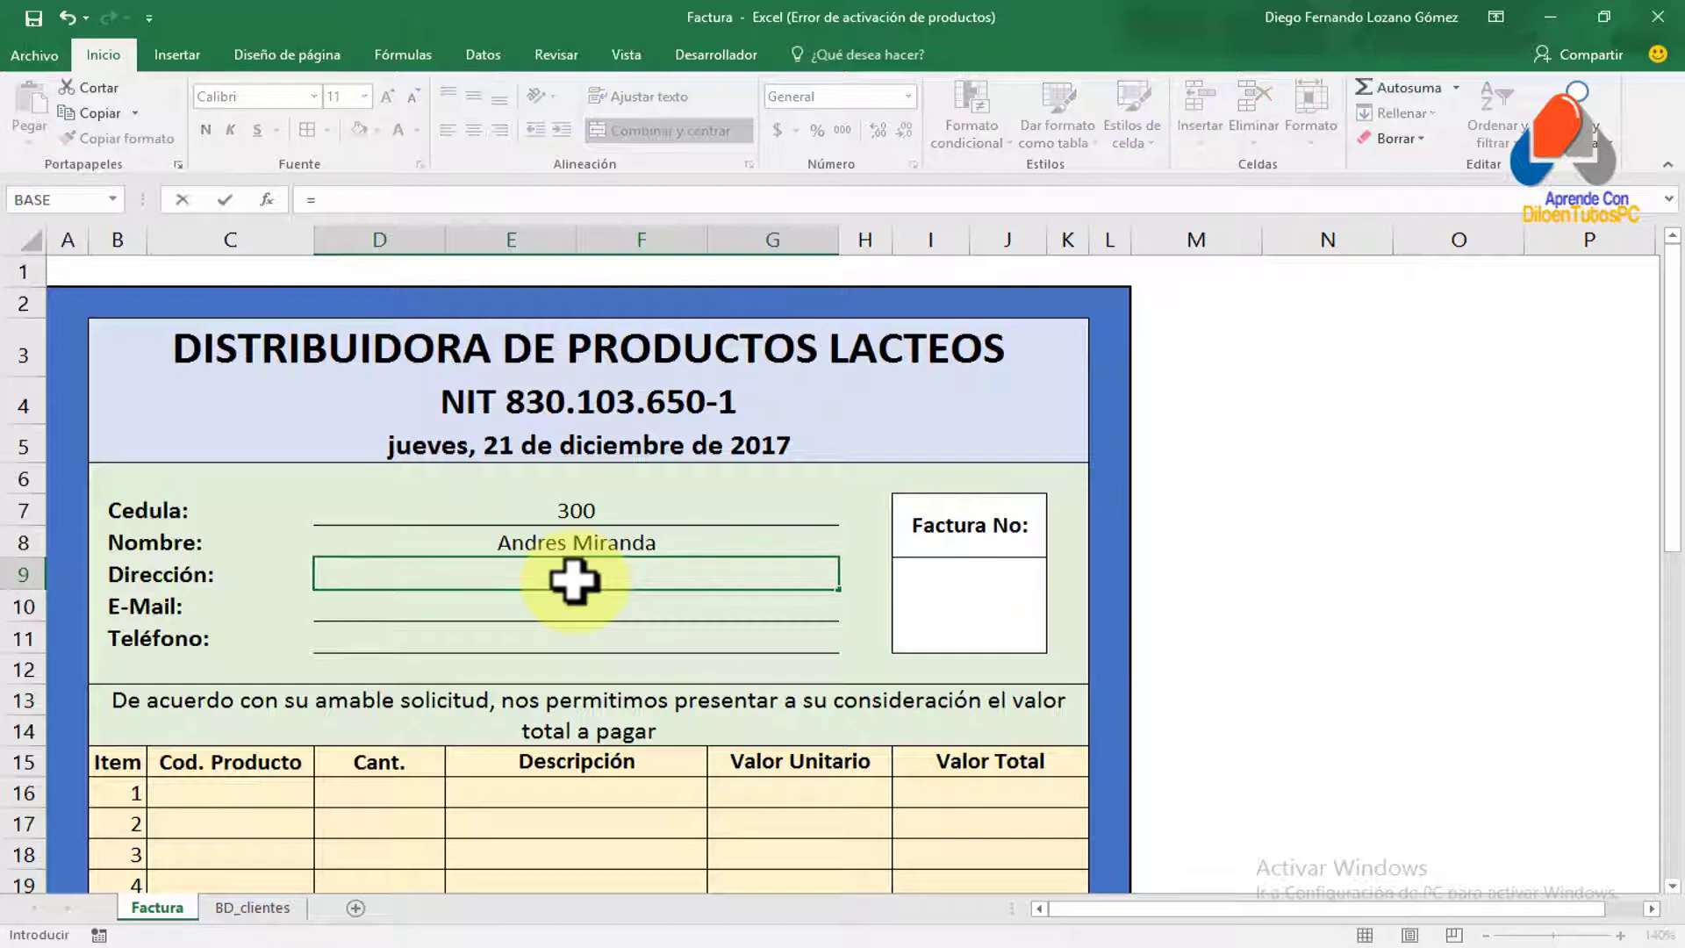
pyautogui.write('buscar')
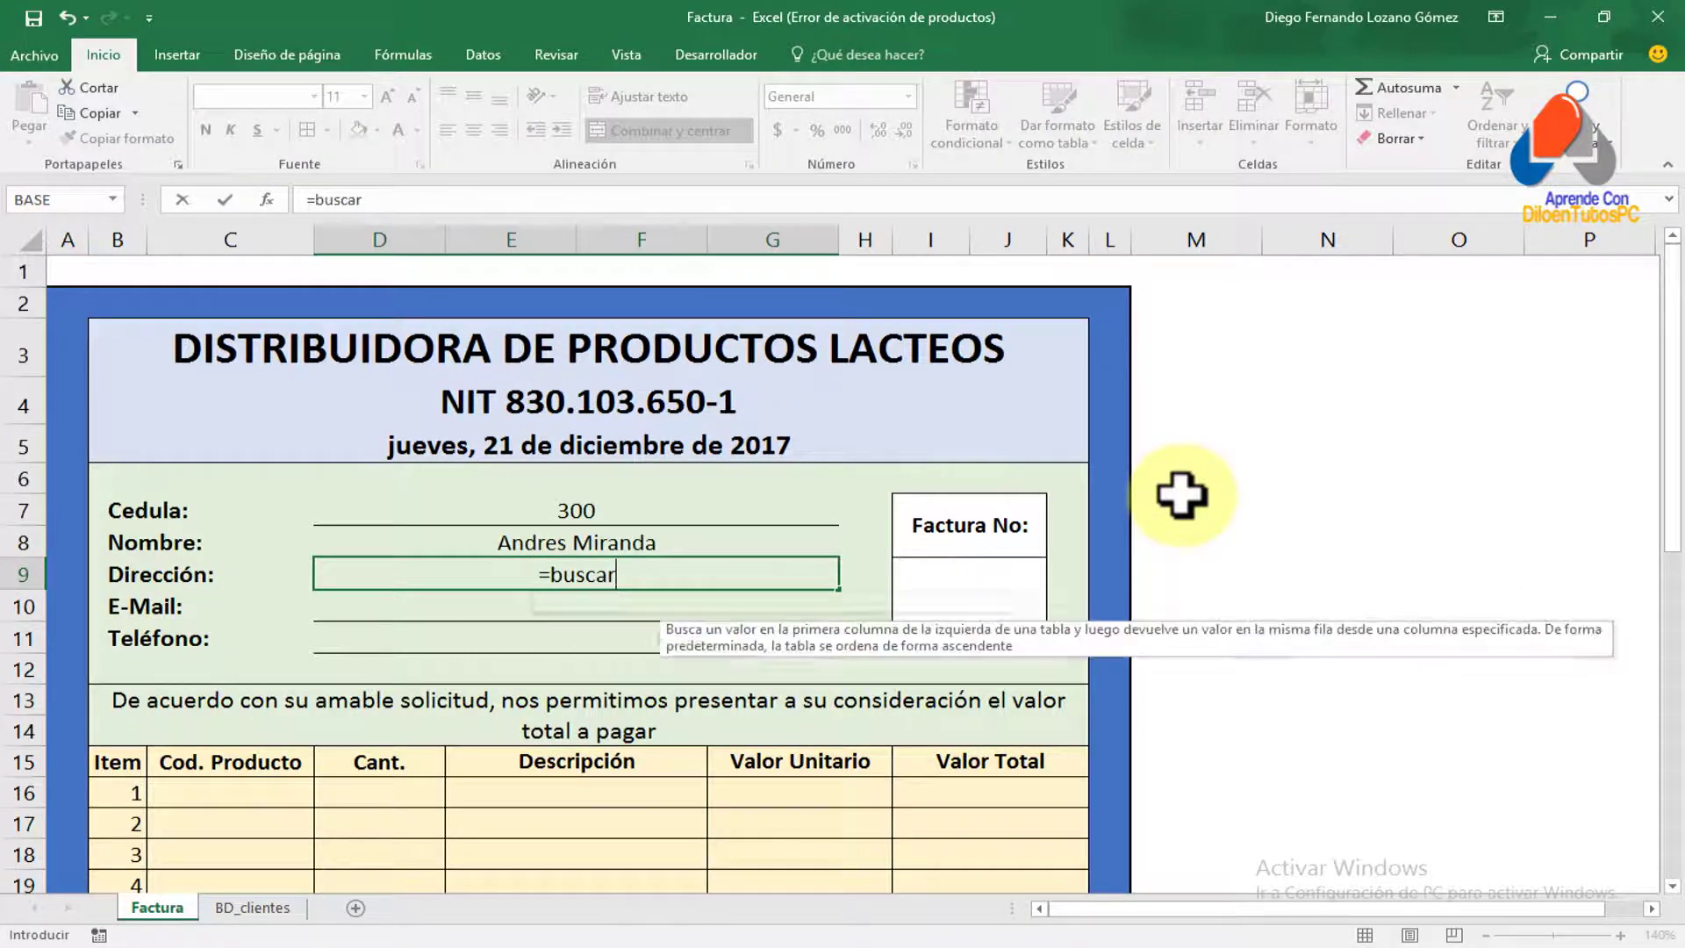
# Enter =BUSCARV(D7;CLIENTES;4;FALSO) in D9 to return the client's address
pyautogui.press('Tab')
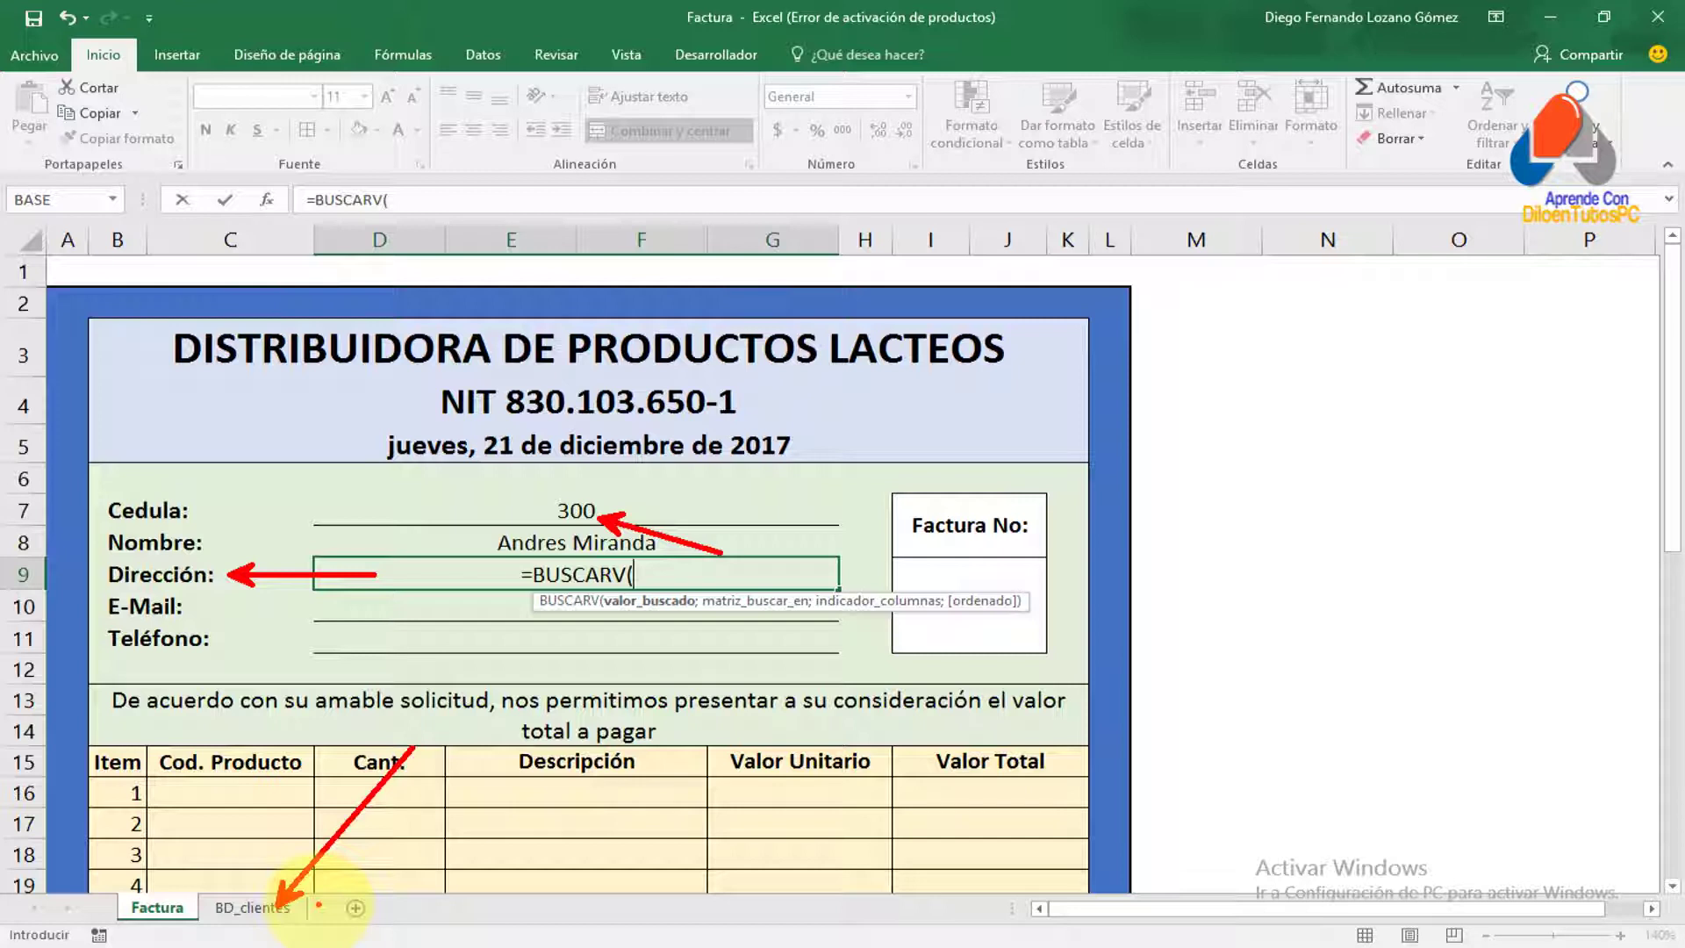
pyautogui.press('Escape')
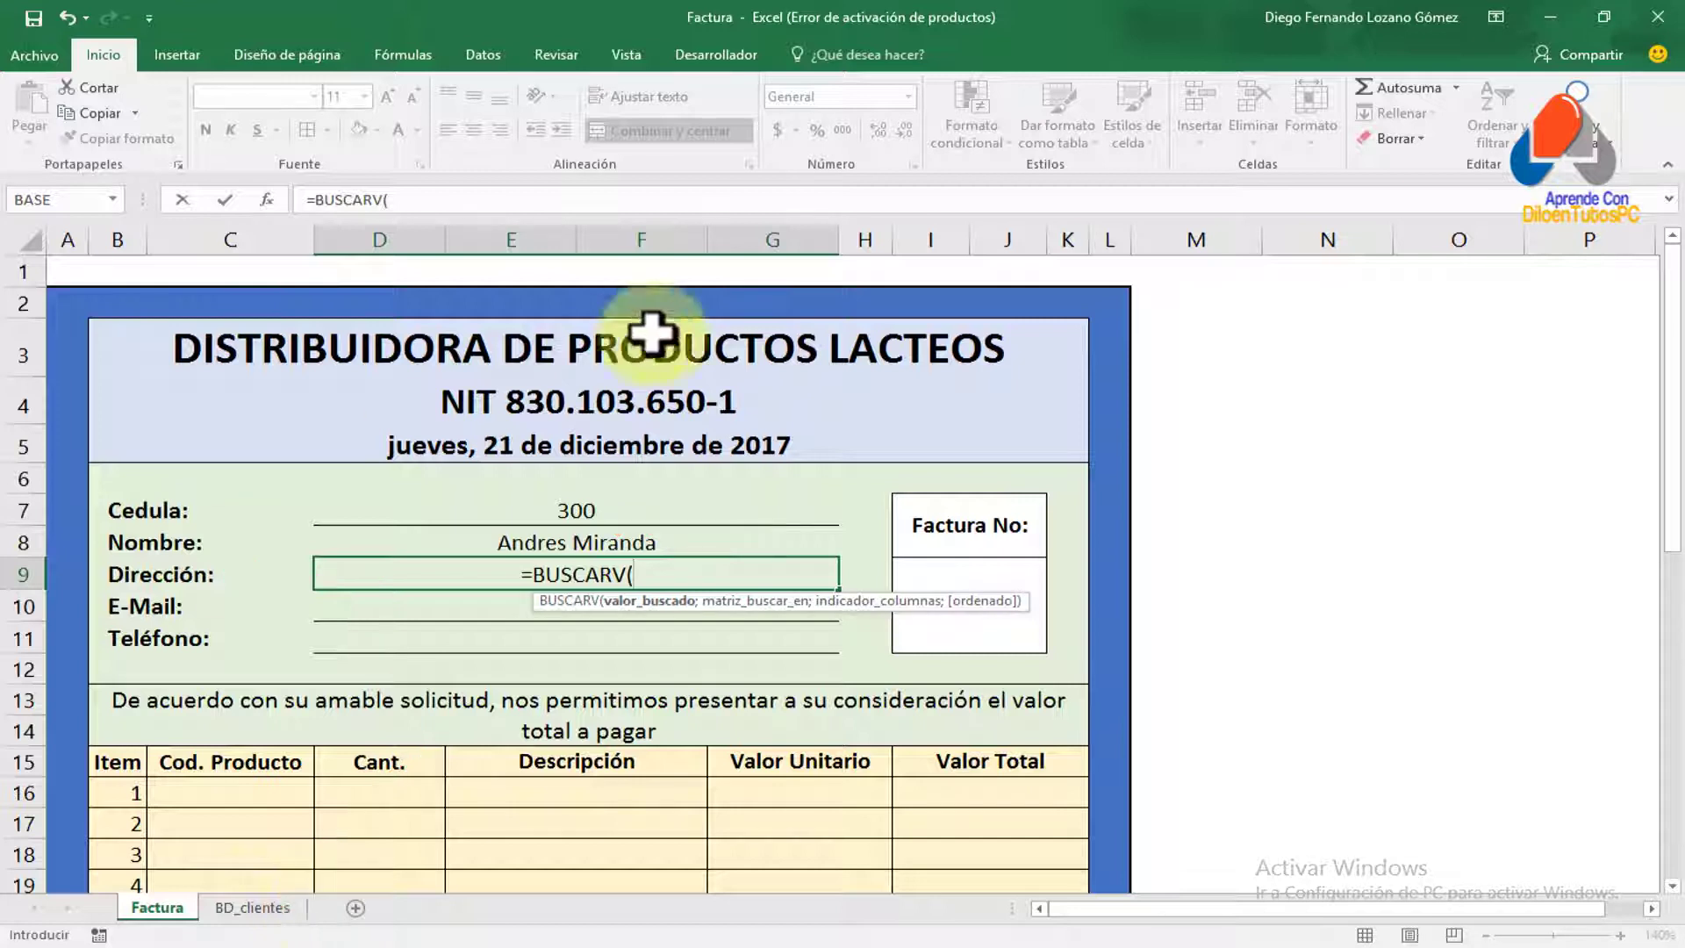
pyautogui.click(658, 567)
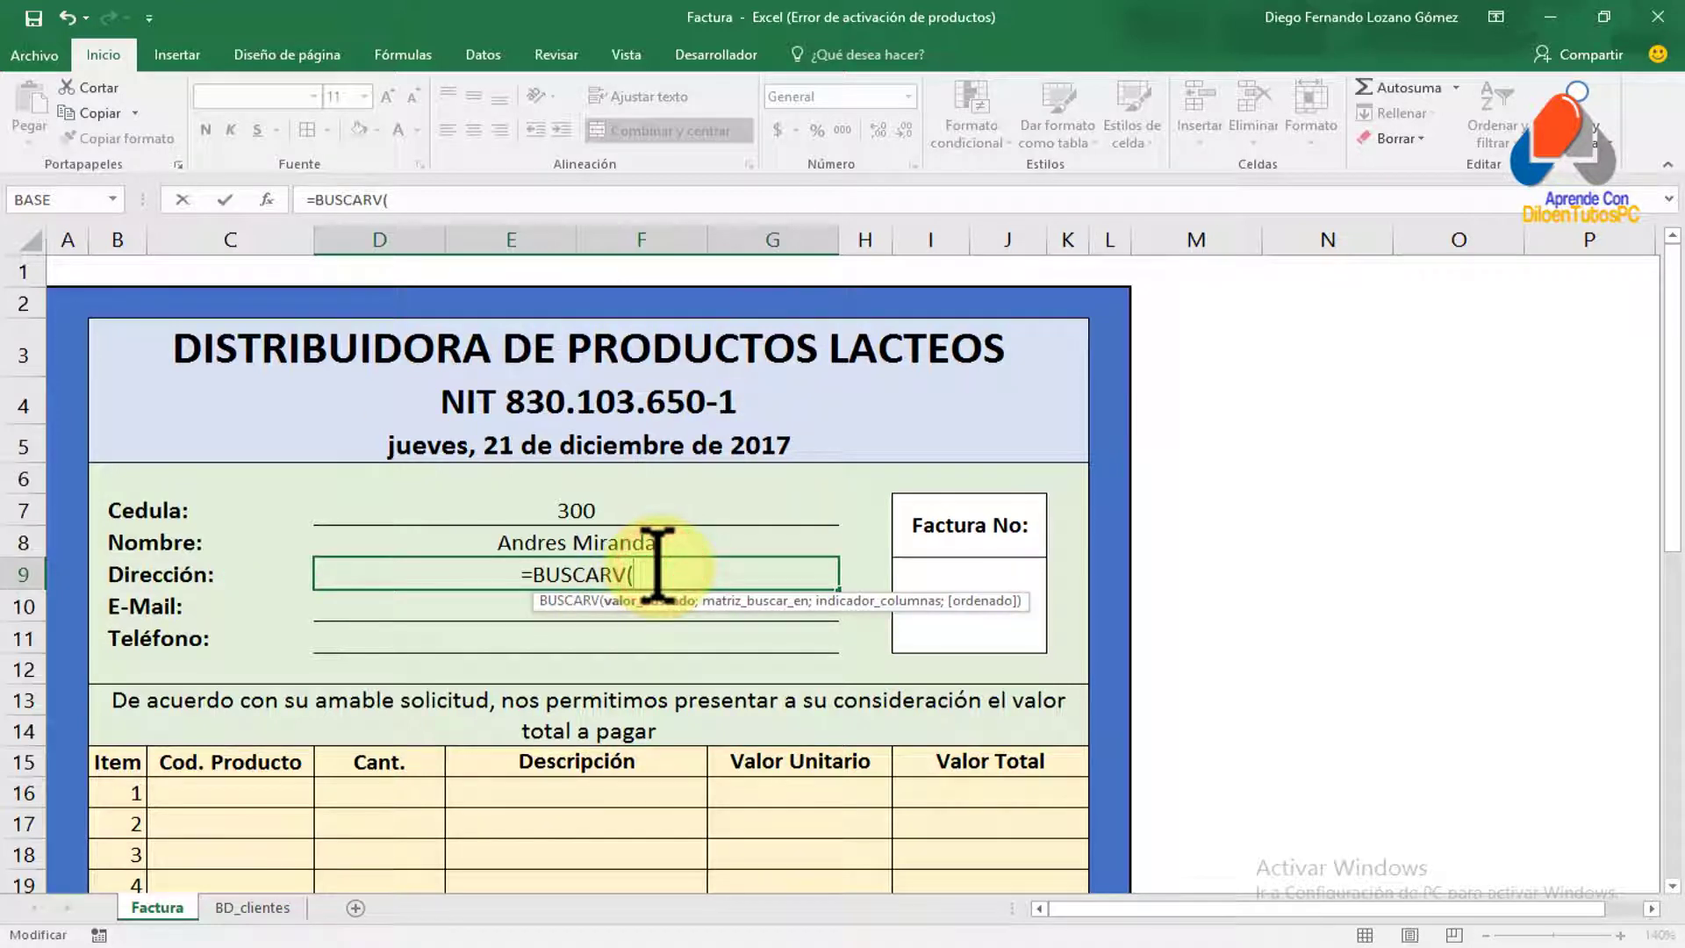
pyautogui.click(583, 513)
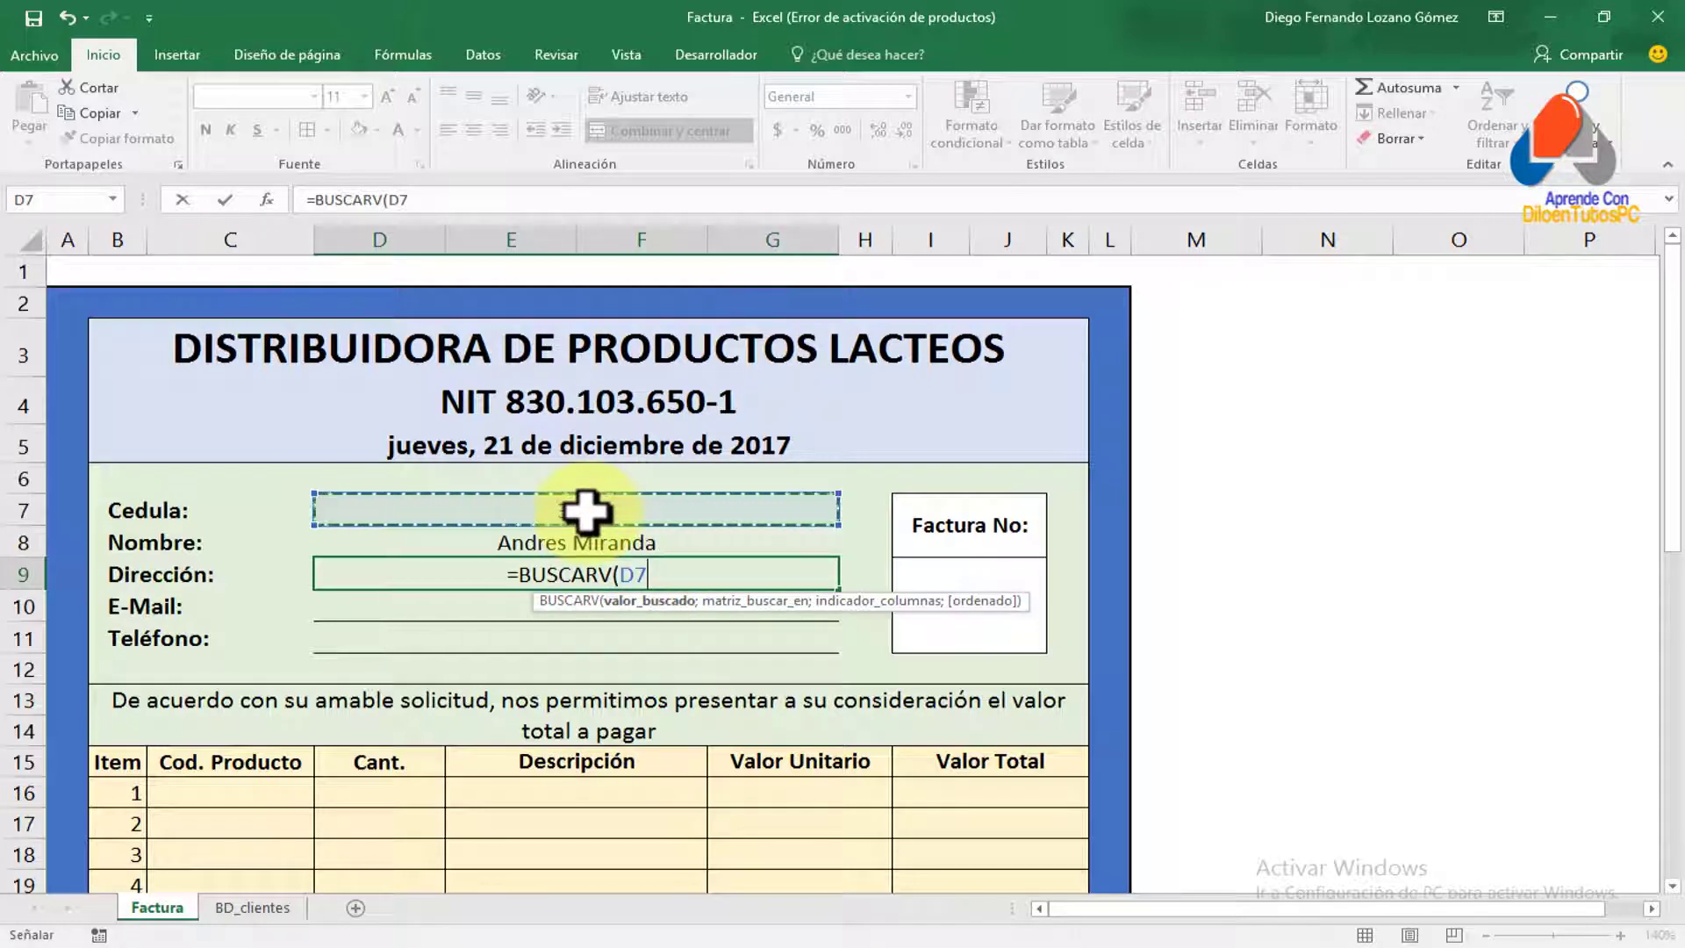
pyautogui.write(';clien')
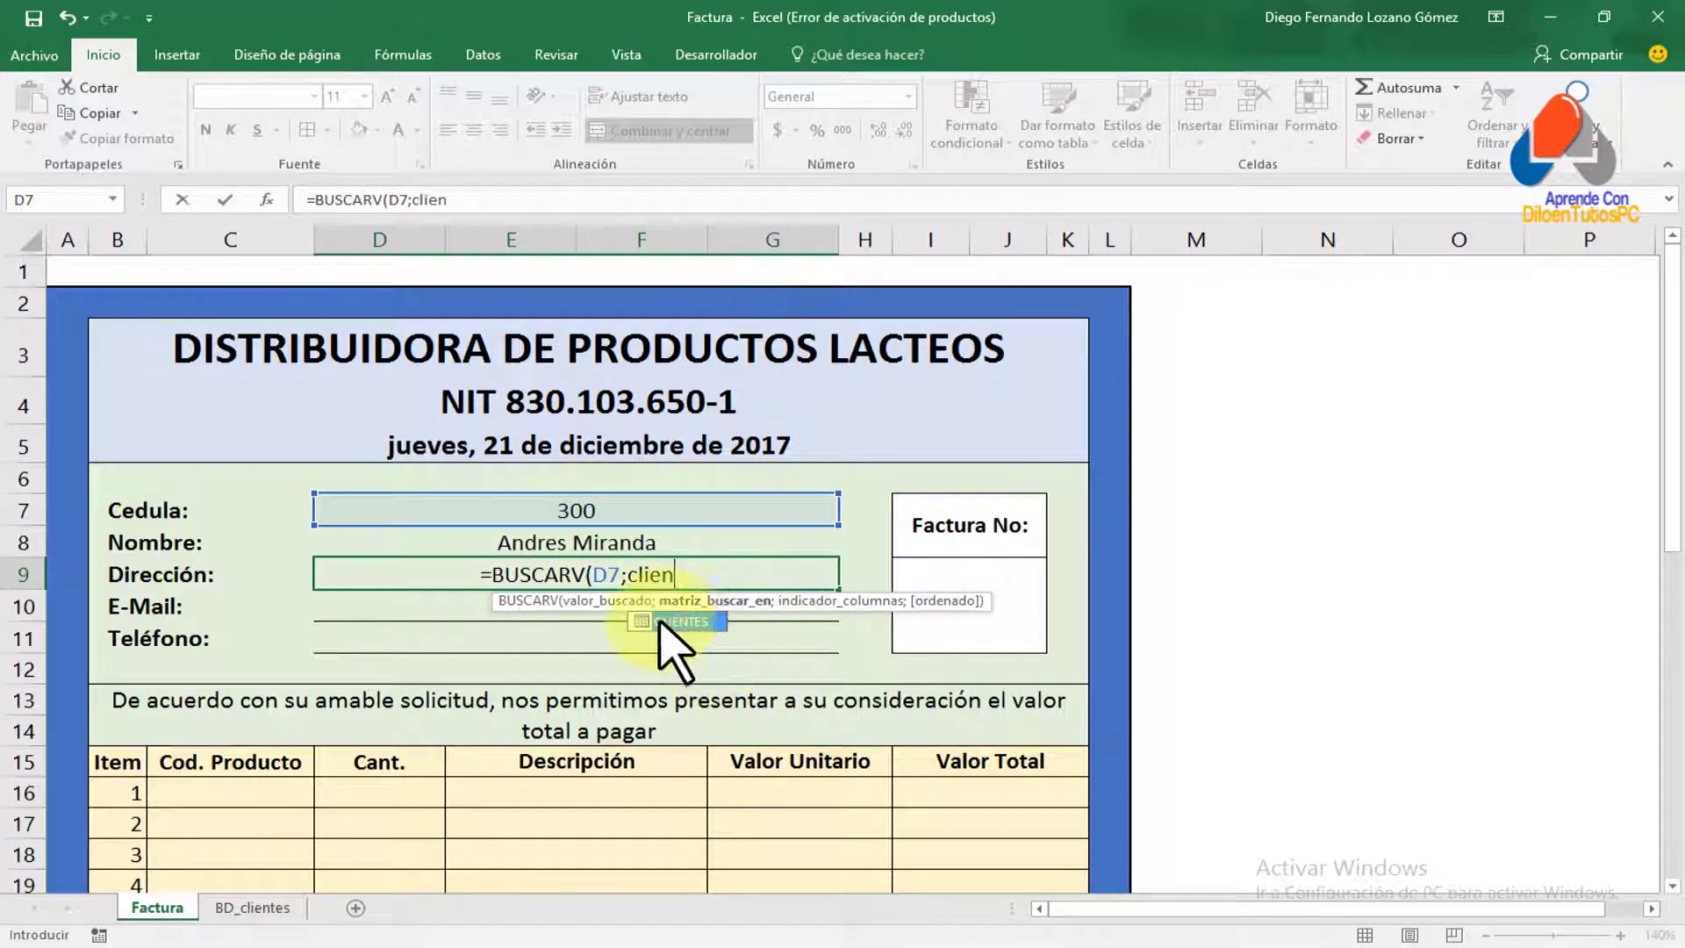
pyautogui.doubleClick(676, 622)
pyautogui.write(';')
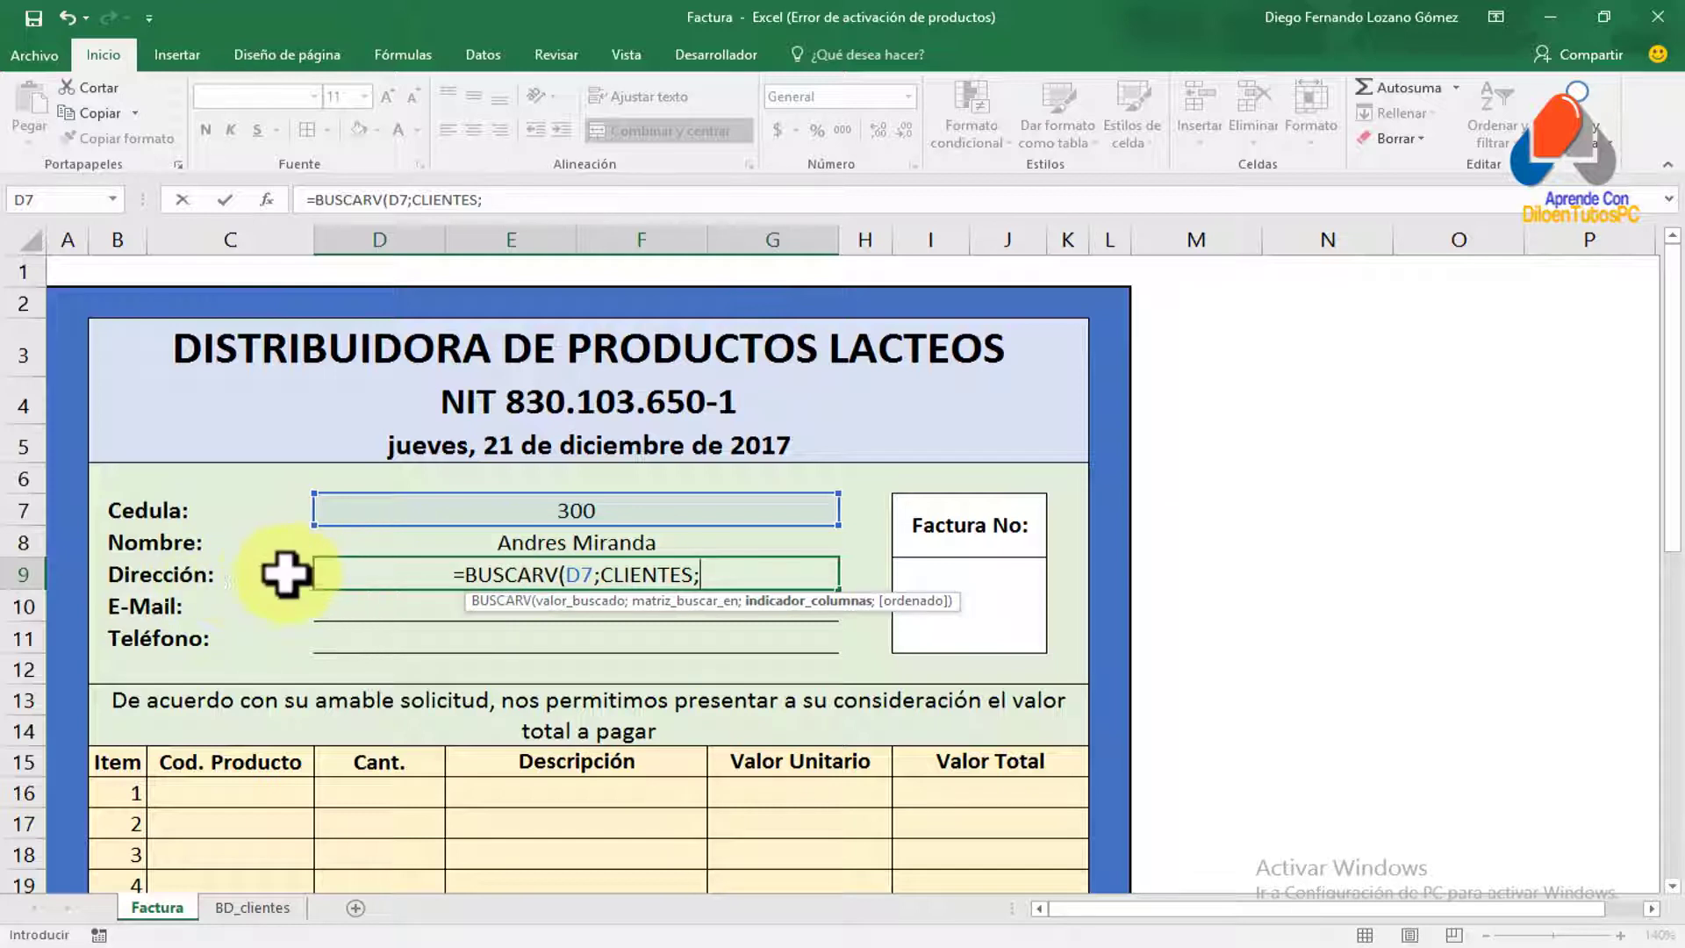
pyautogui.write('4')
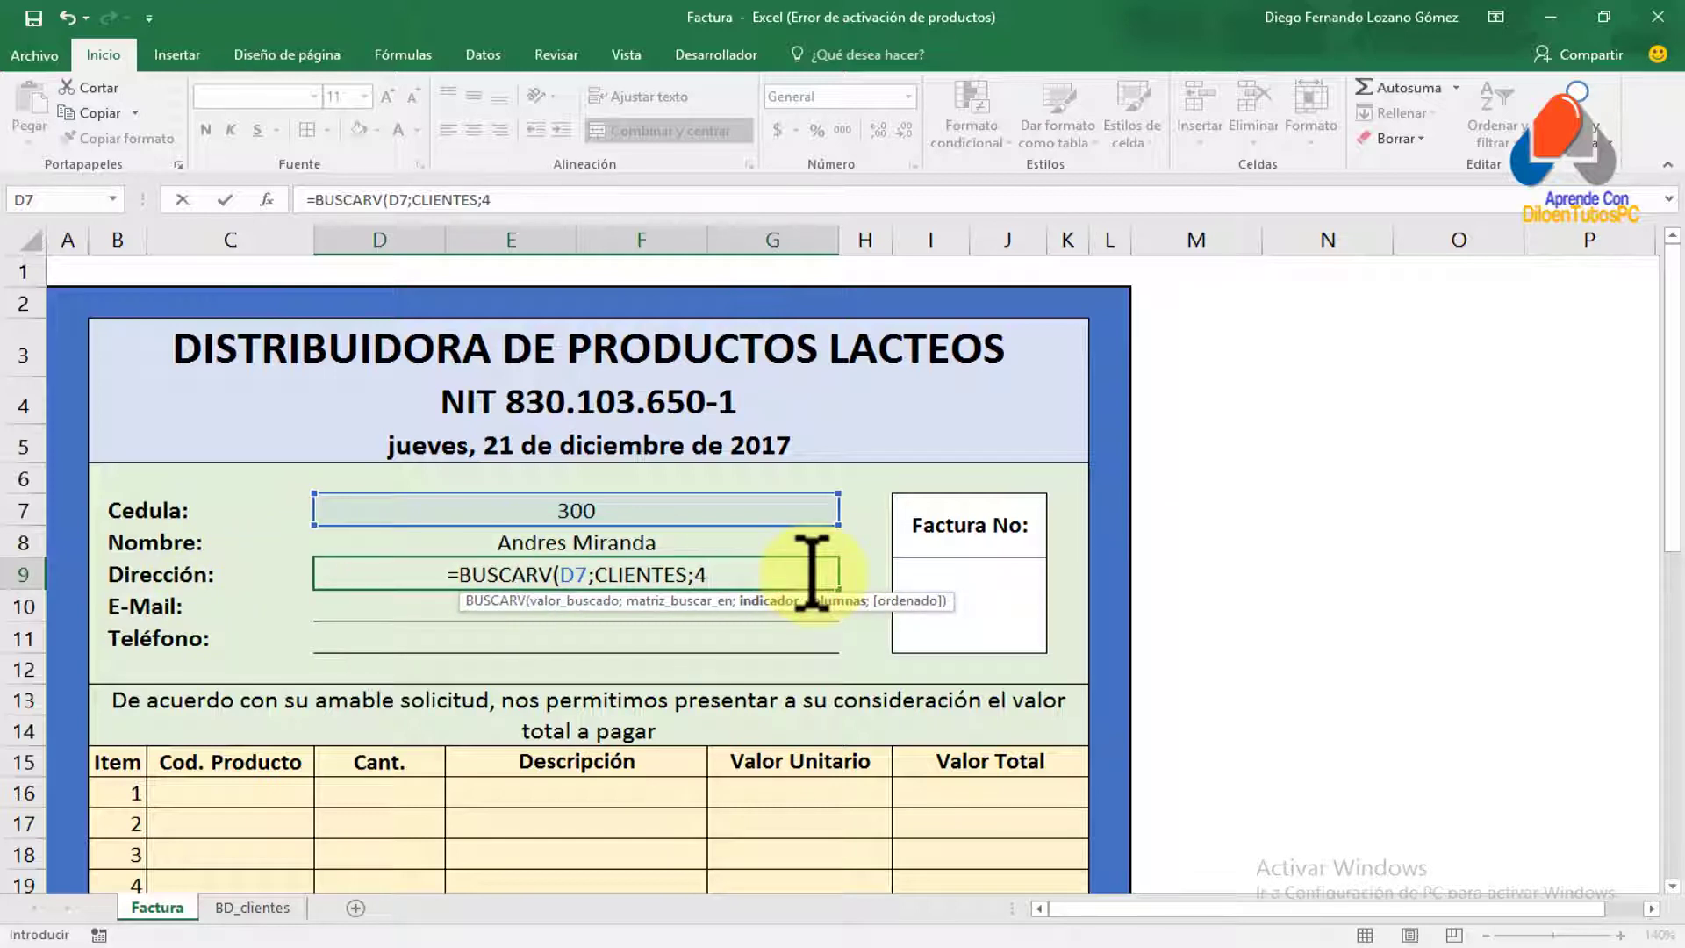
pyautogui.write(';FALSO')
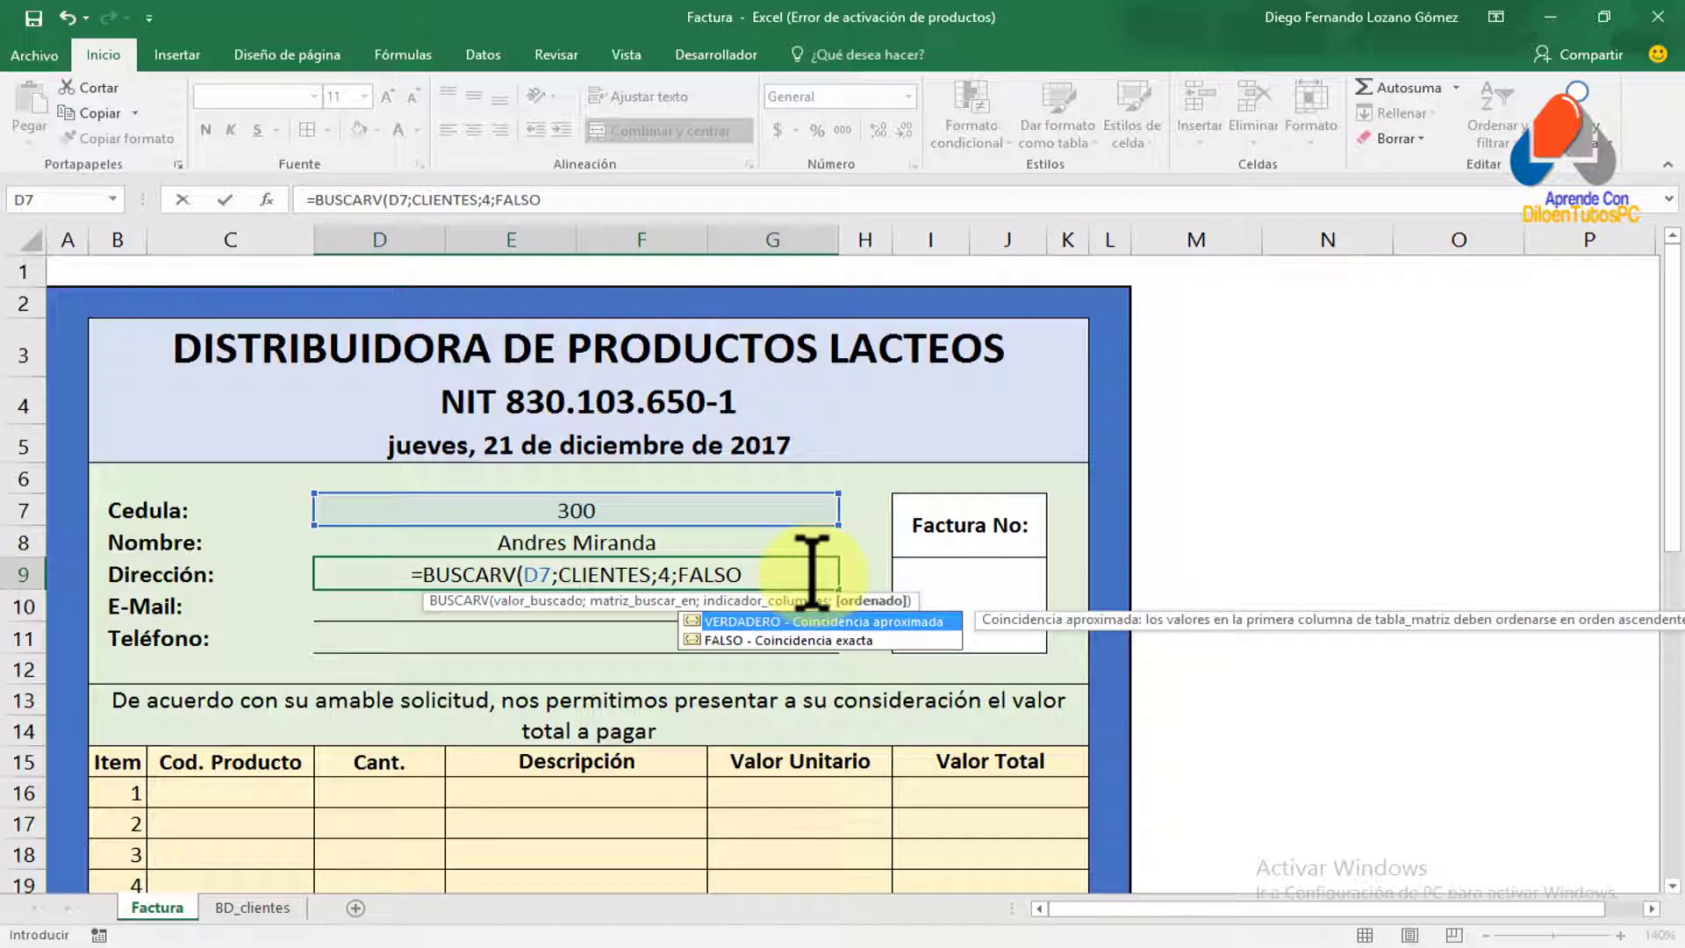
pyautogui.write(')')
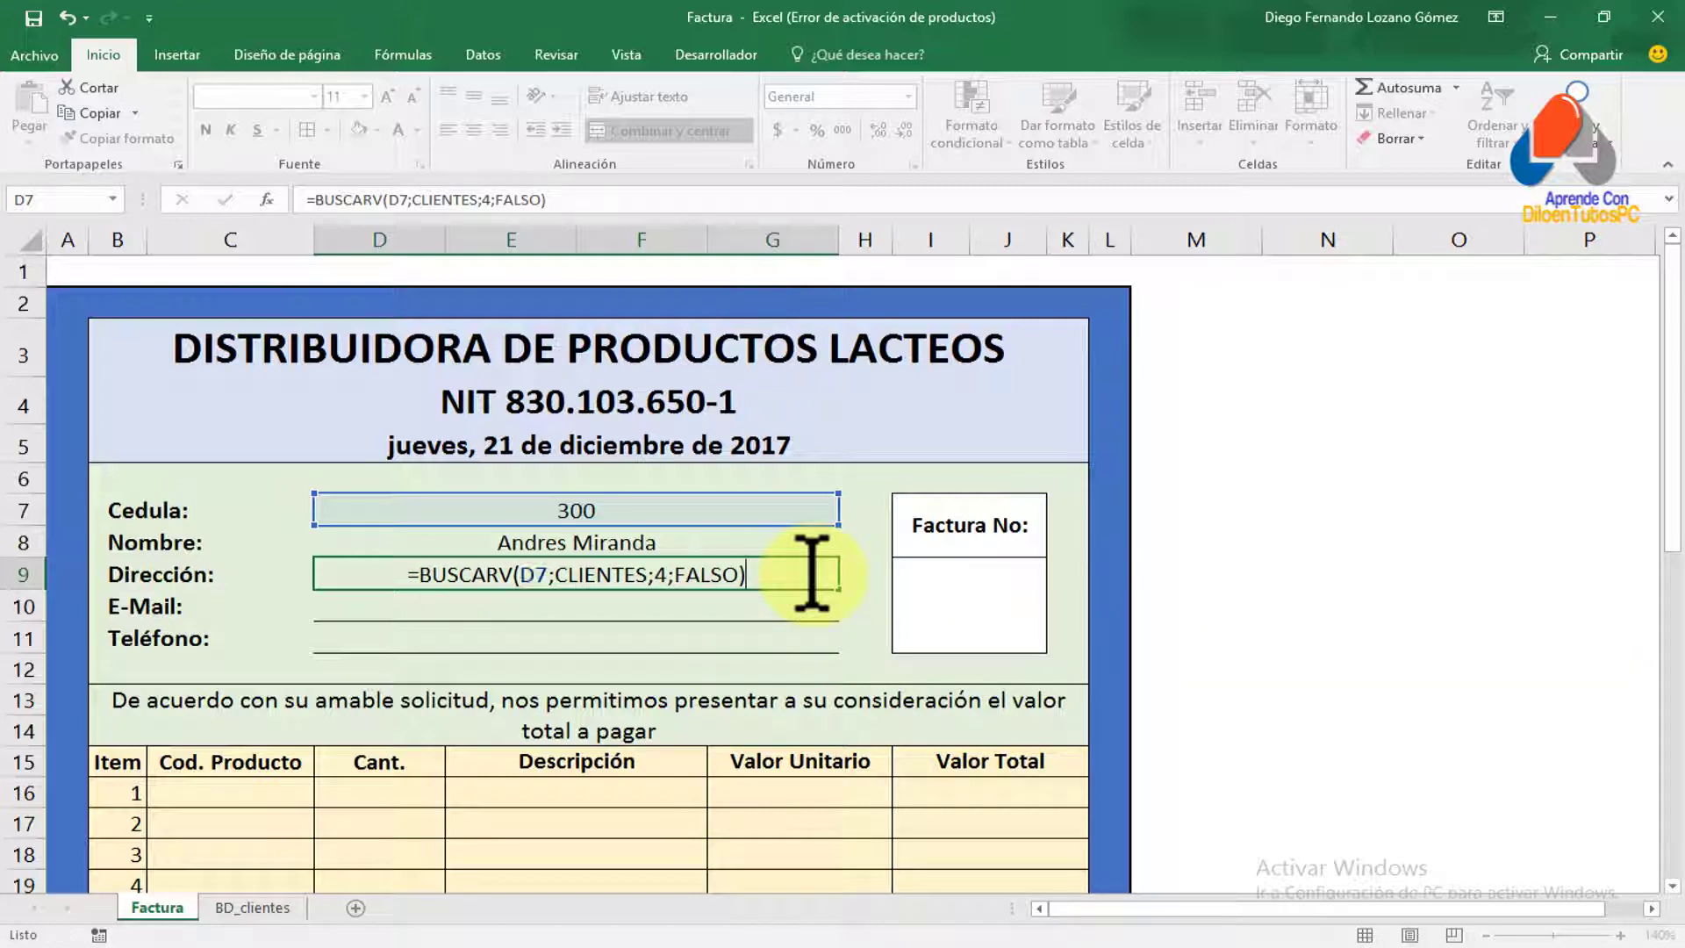
pyautogui.press('Return')
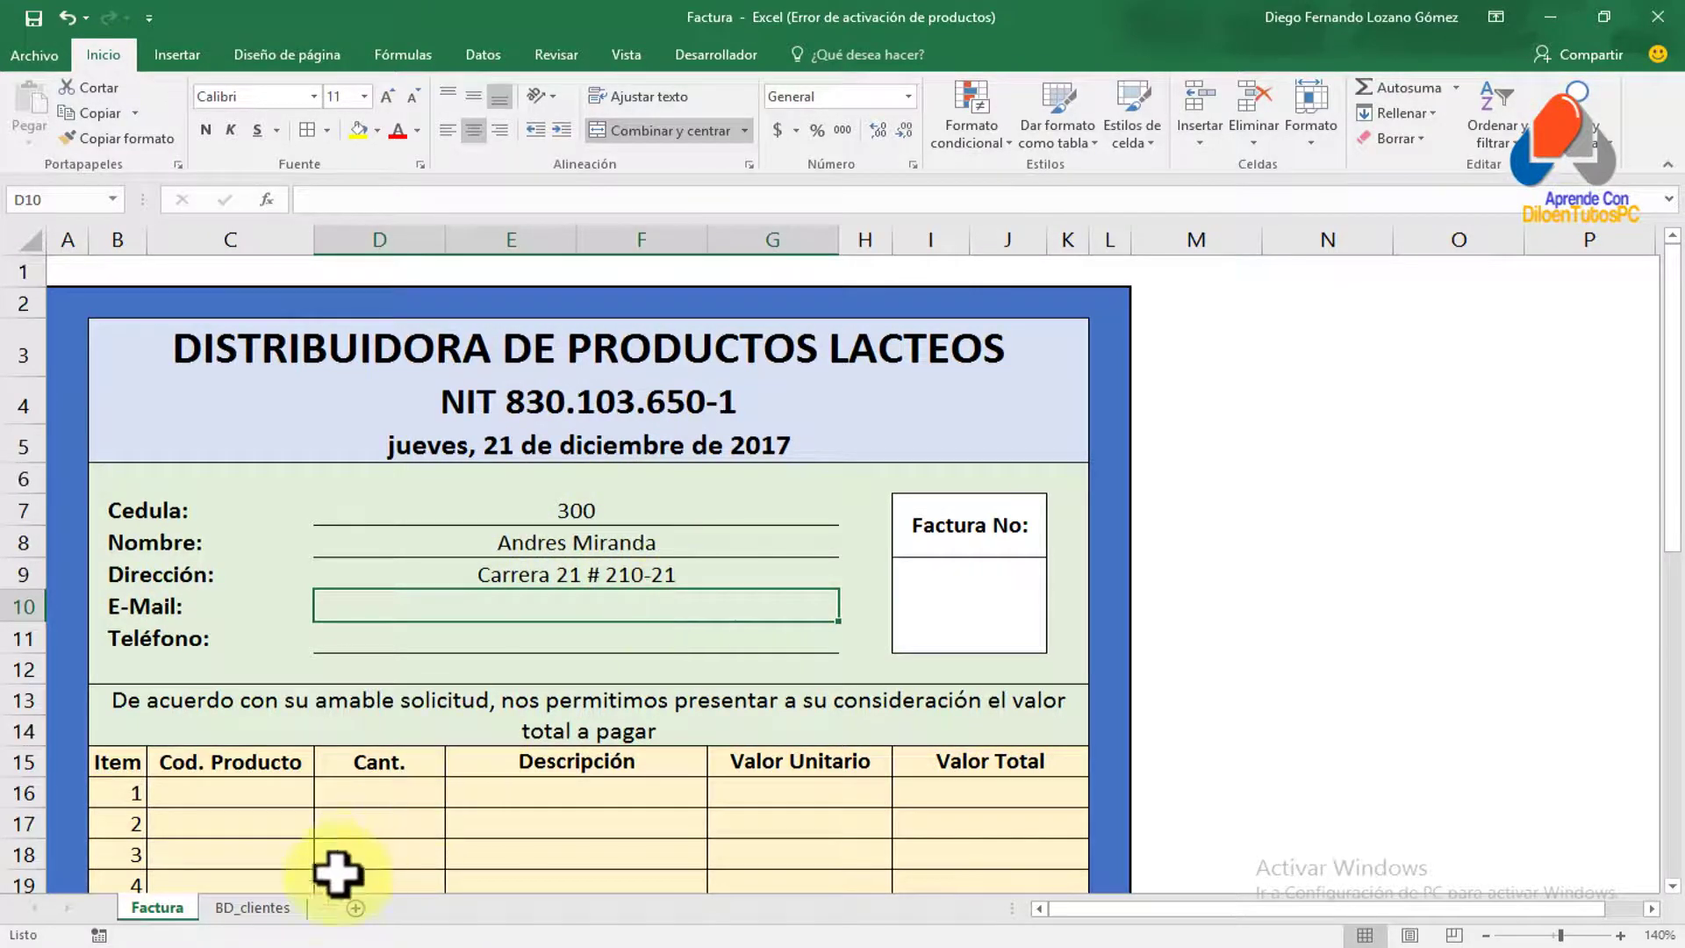
# Review the Cédula 300 client record on the BD_clientes sheet
pyautogui.click(281, 908)
pyautogui.click(308, 392)
pyautogui.click(500, 414)
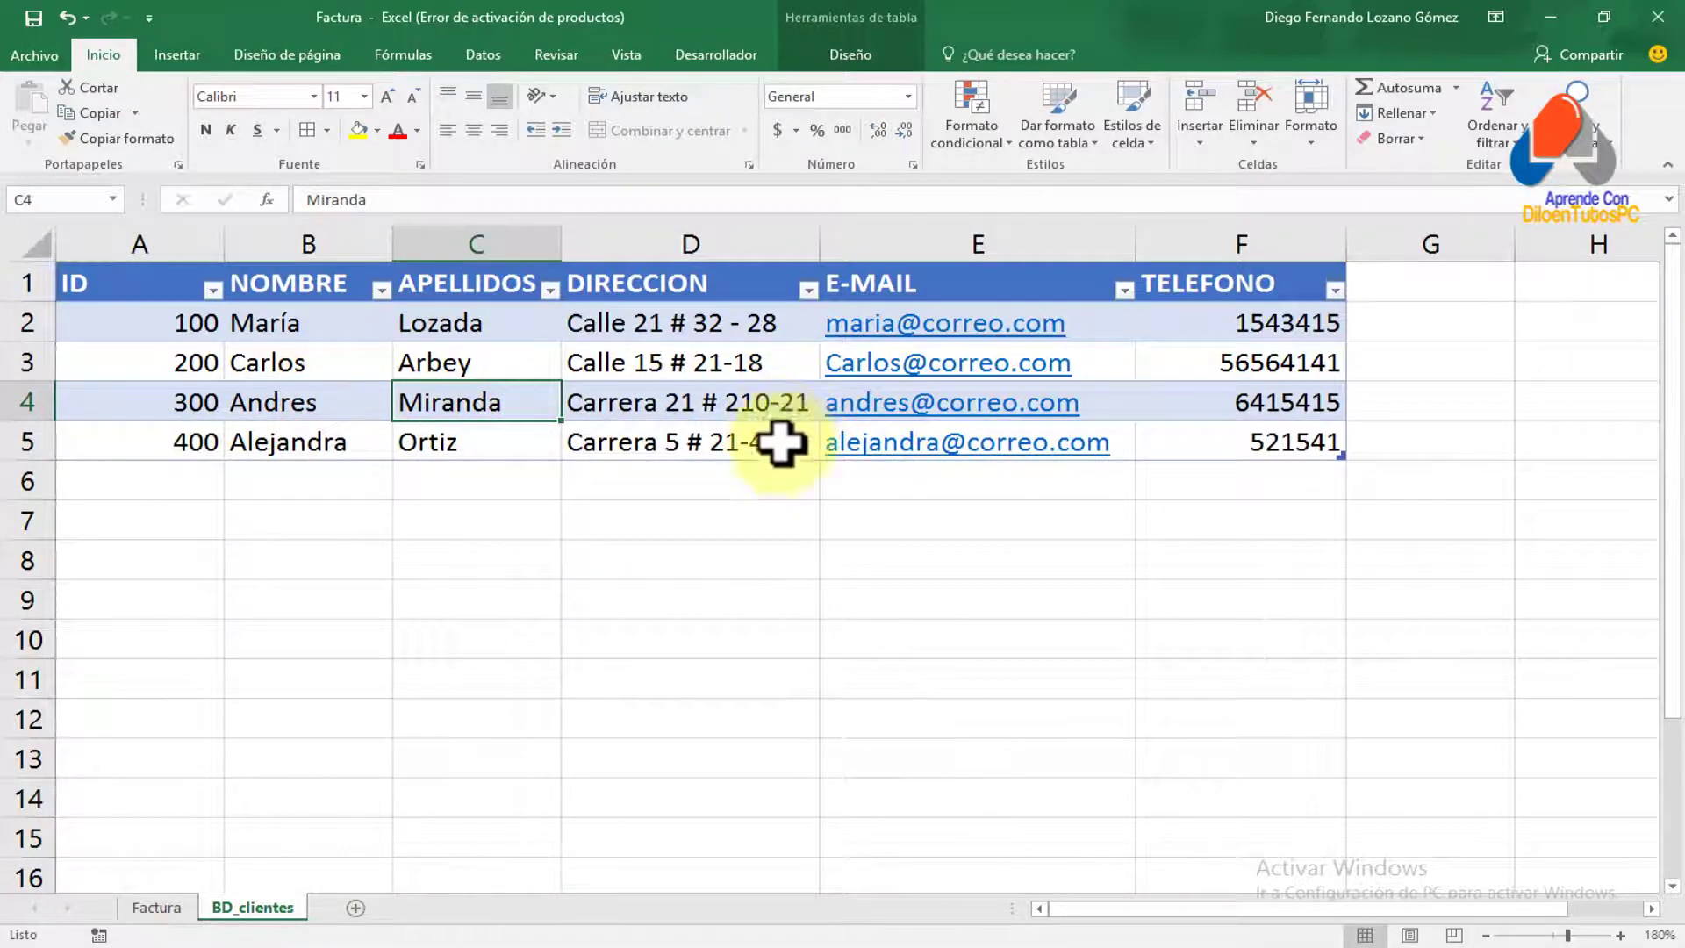
pyautogui.click(158, 908)
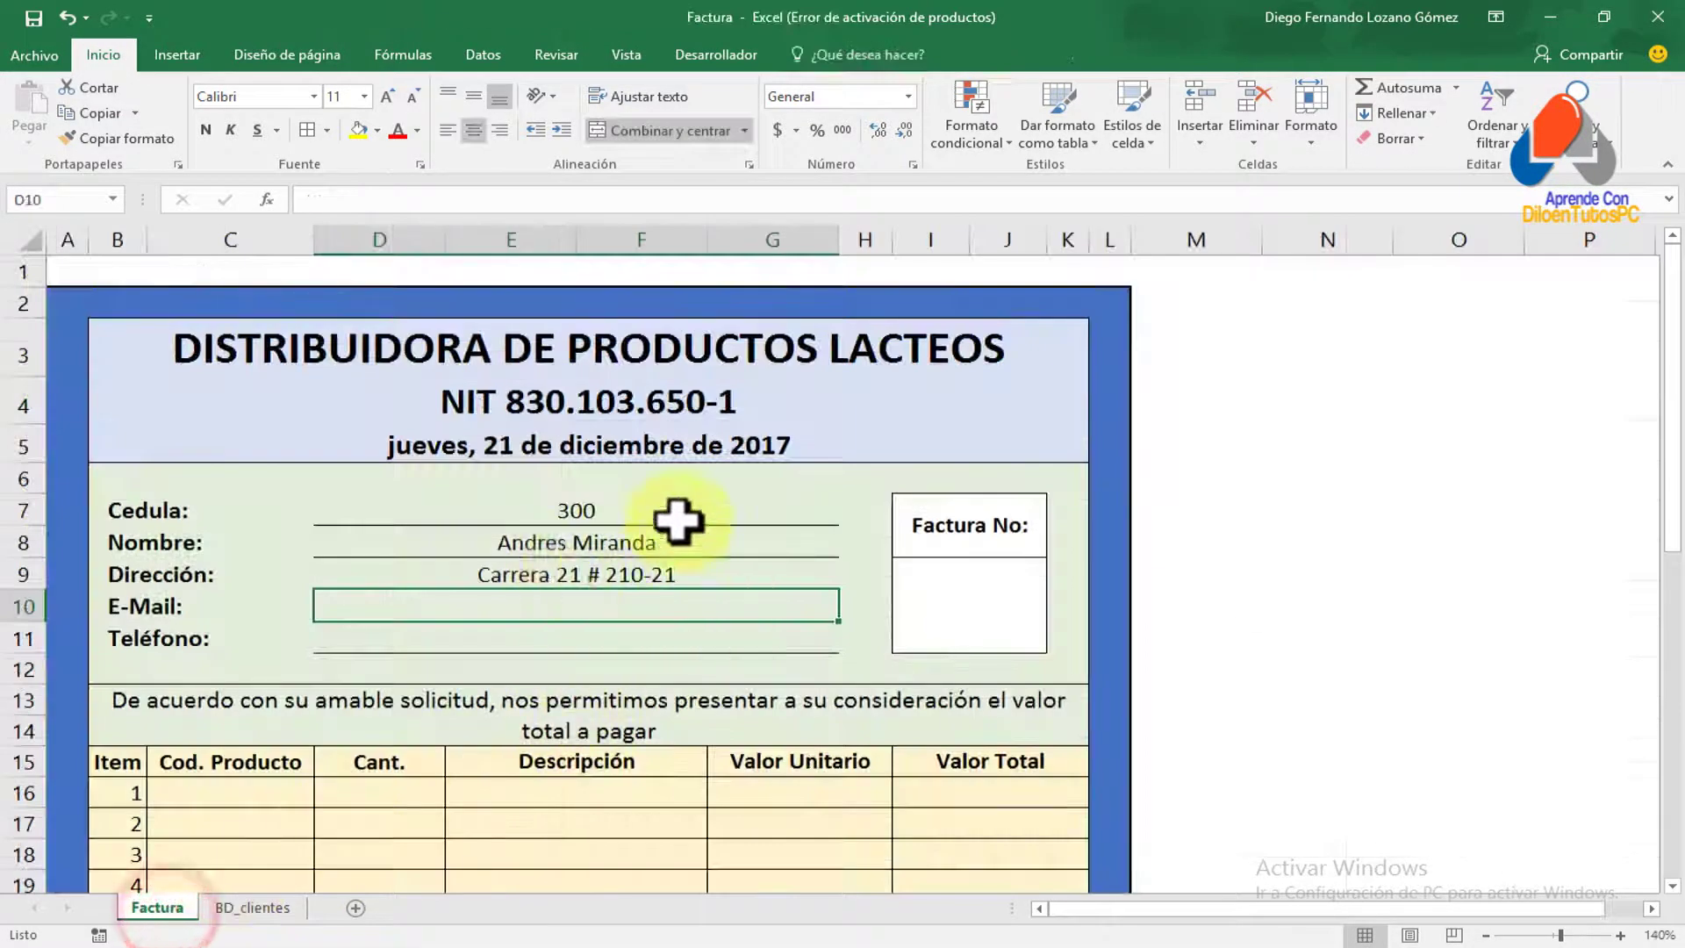
# Enter =BUSCARV(D7;CLIENTES;5;FALSO) in E-Mail cell D10, then begin the Teléfono lookup
pyautogui.click(514, 603)
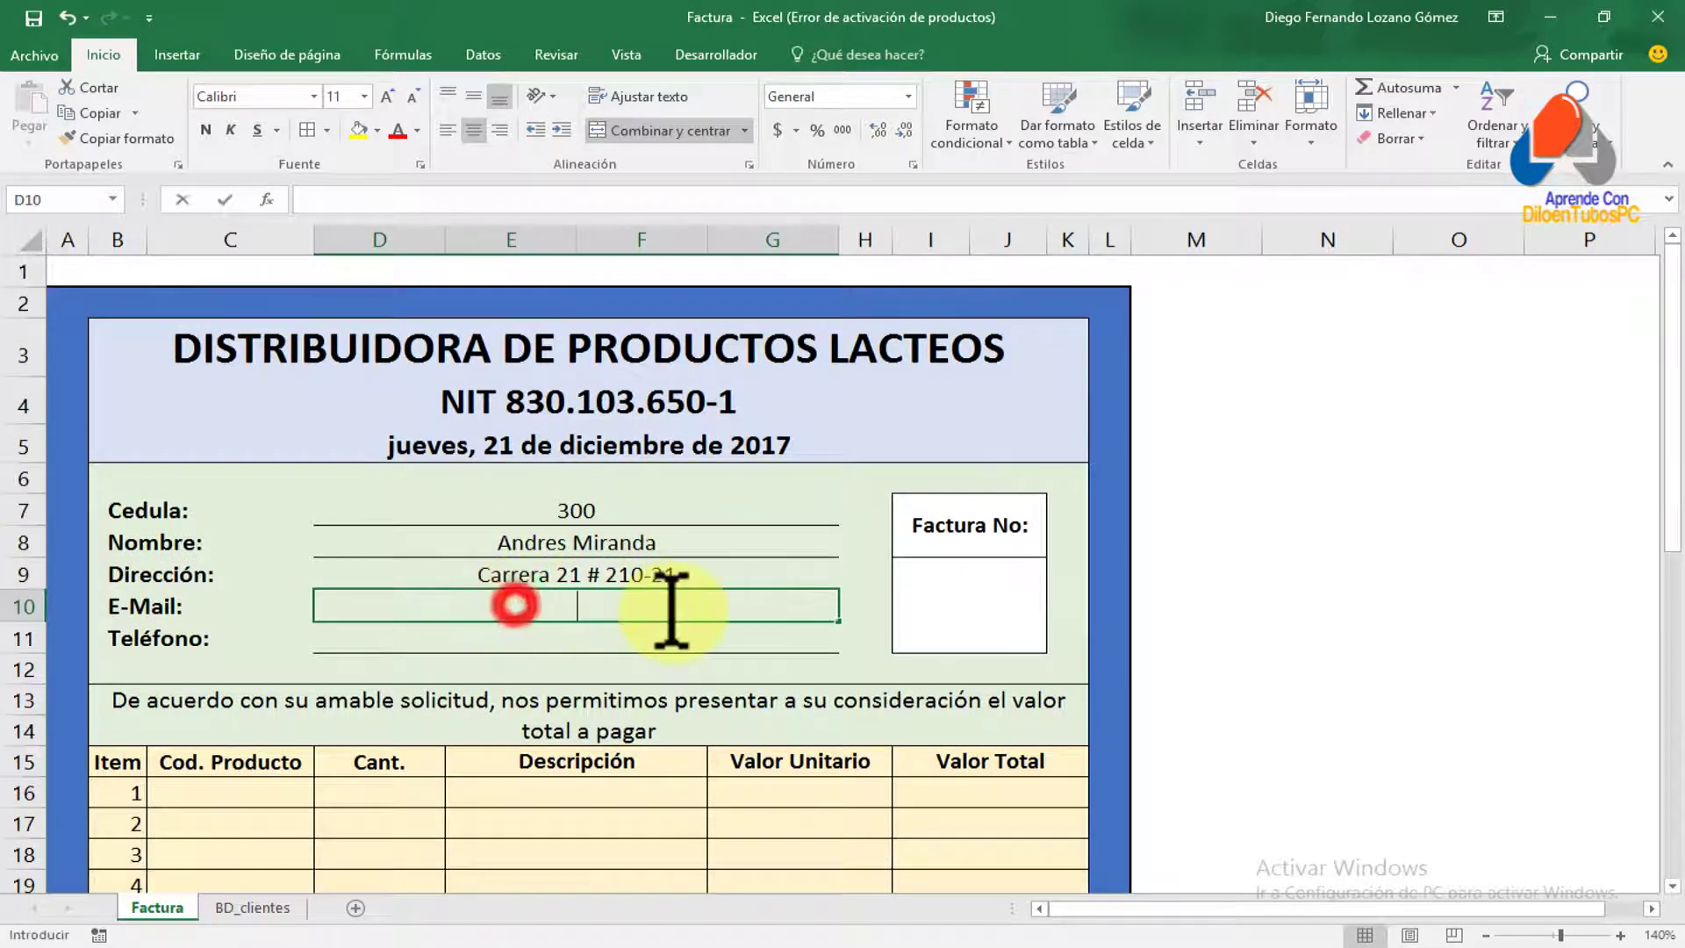
pyautogui.write('=')
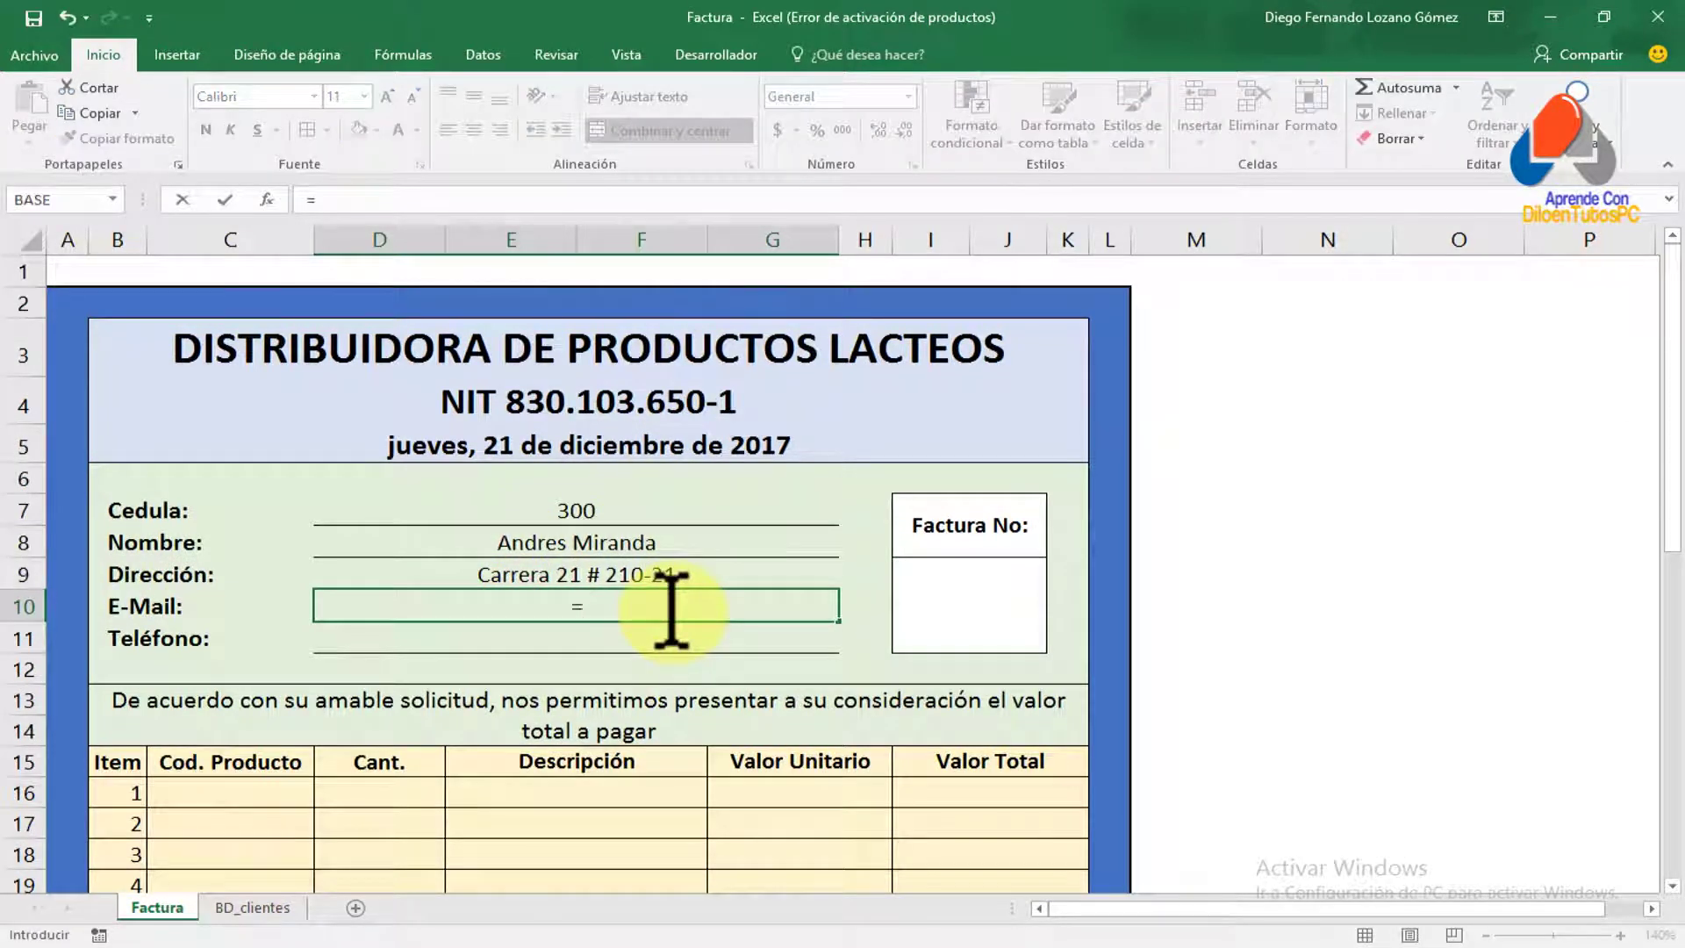
pyautogui.write('BUSCA')
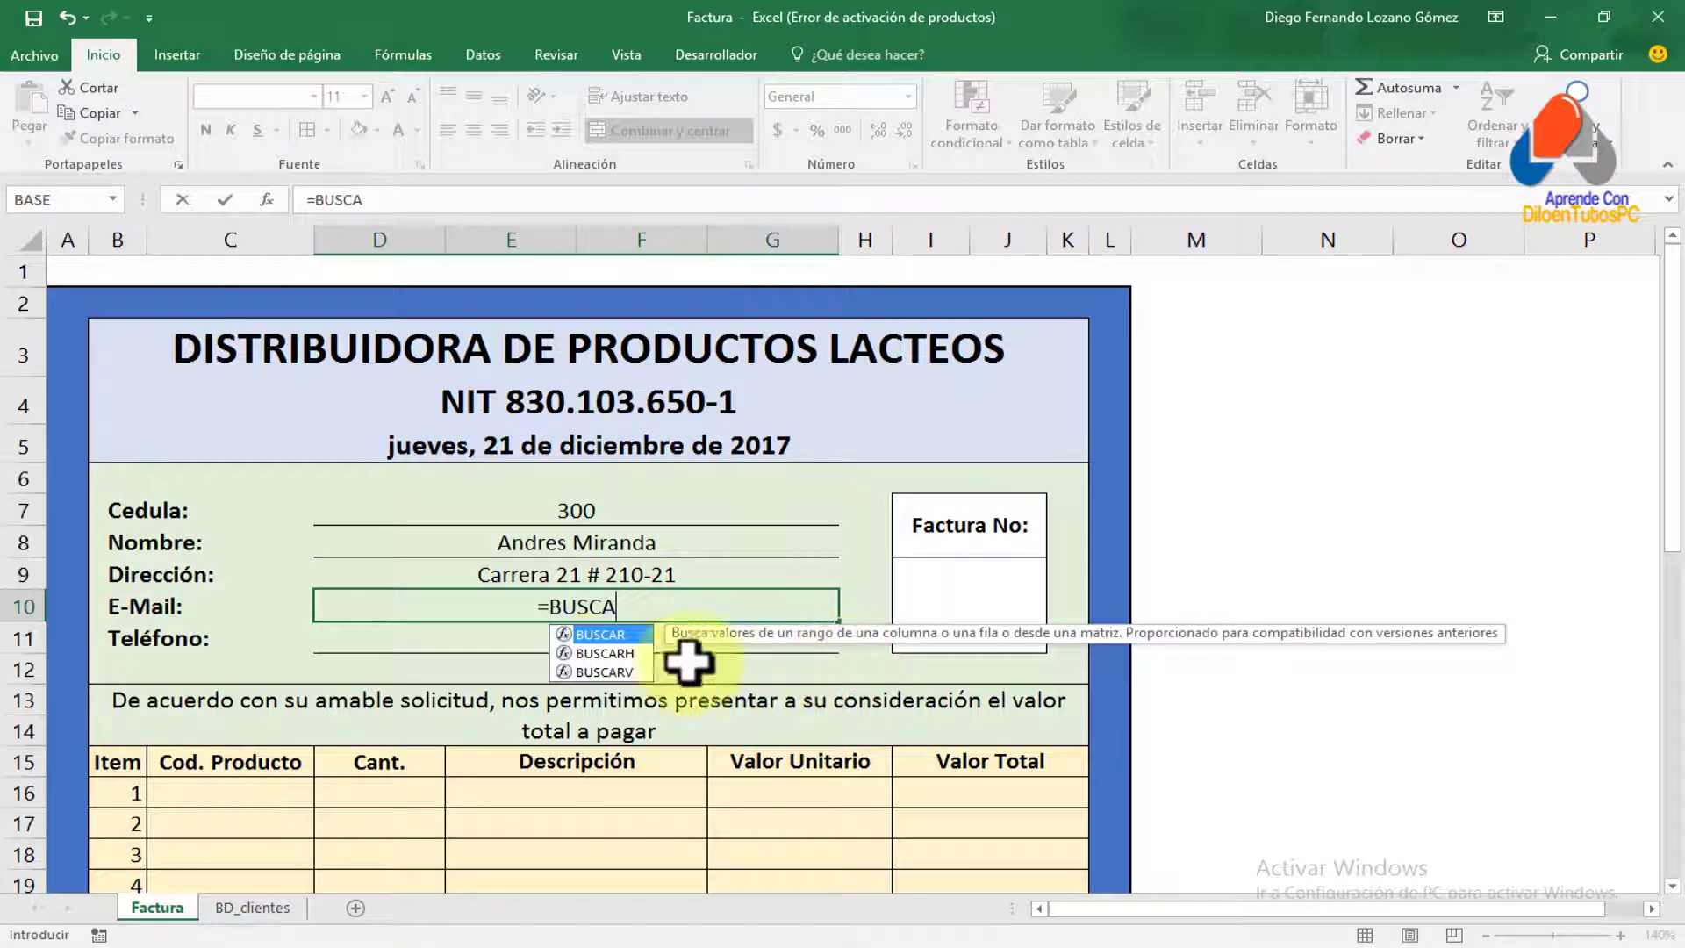
pyautogui.doubleClick(603, 671)
pyautogui.click(773, 513)
pyautogui.write(';C')
pyautogui.press('BackSpace')
pyautogui.press('BackSpace')
pyautogui.press('BackSpace')
pyautogui.press('BackSpace')
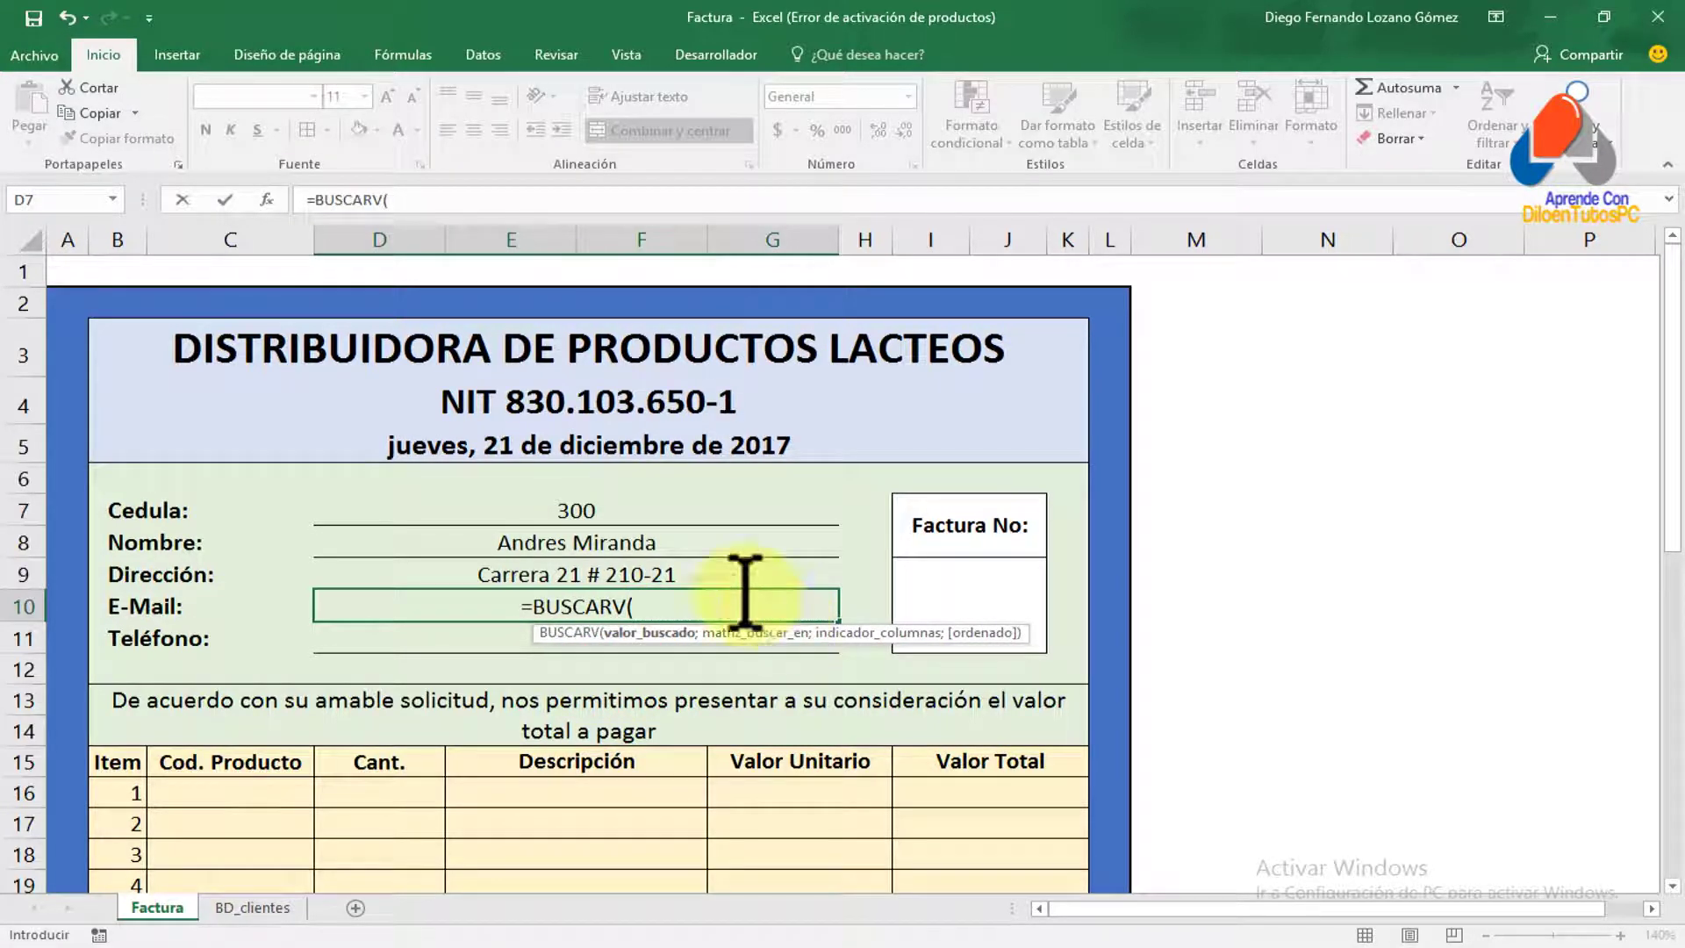
pyautogui.click(568, 507)
pyautogui.write(';')
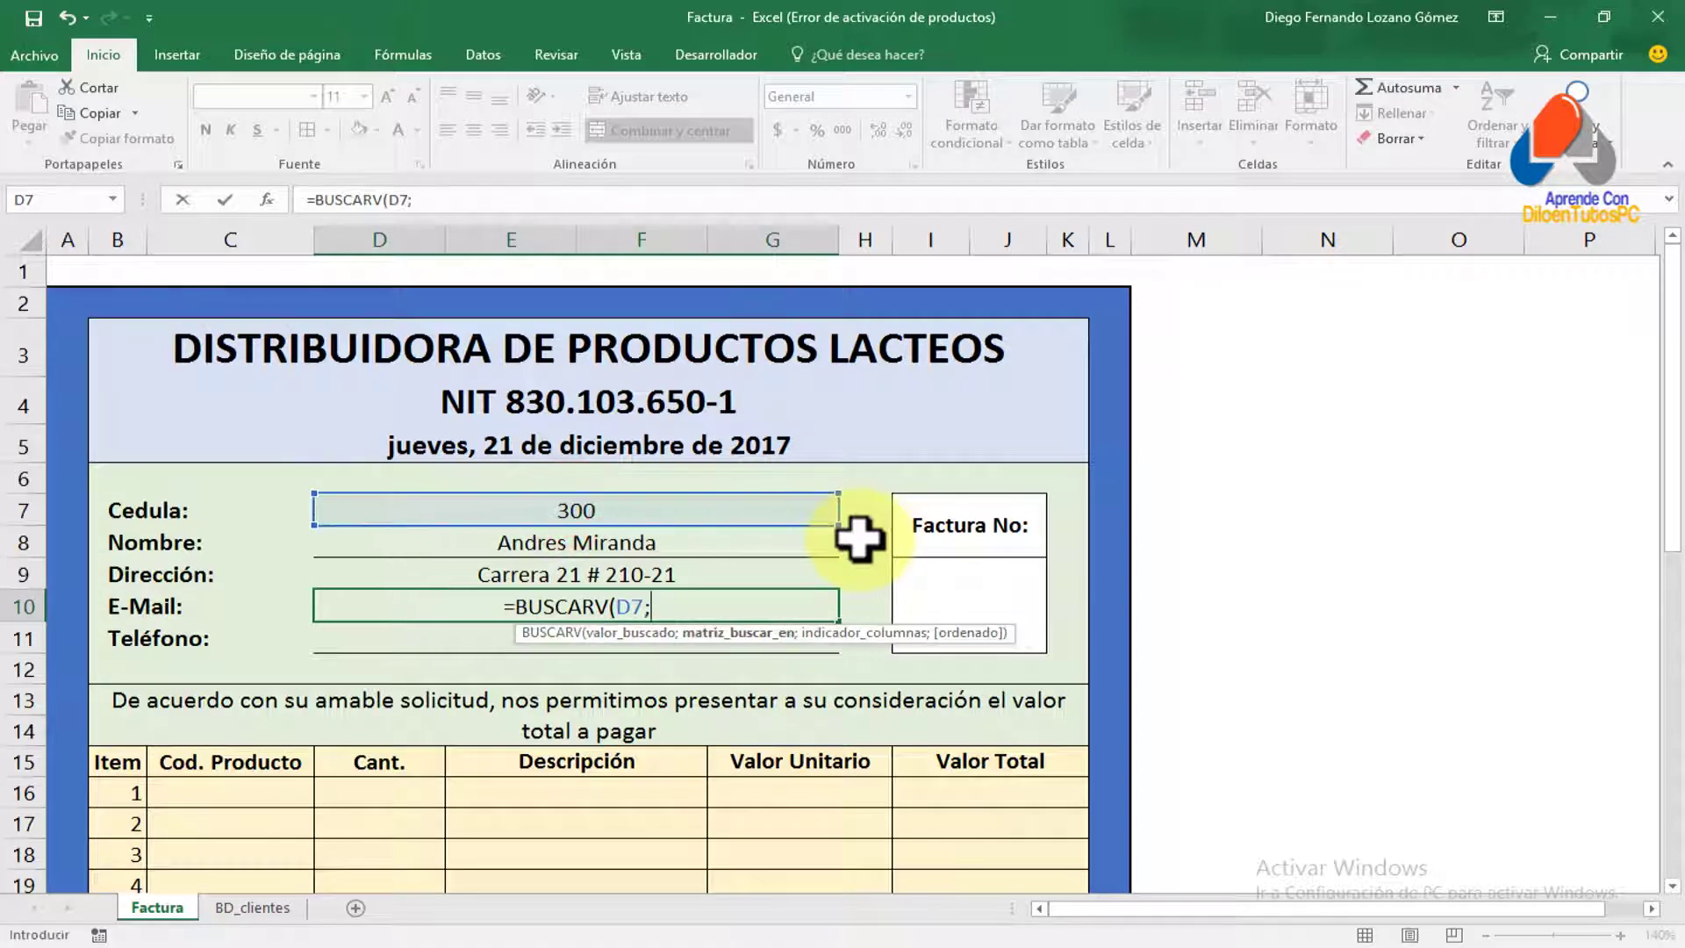
pyautogui.write('CLIE')
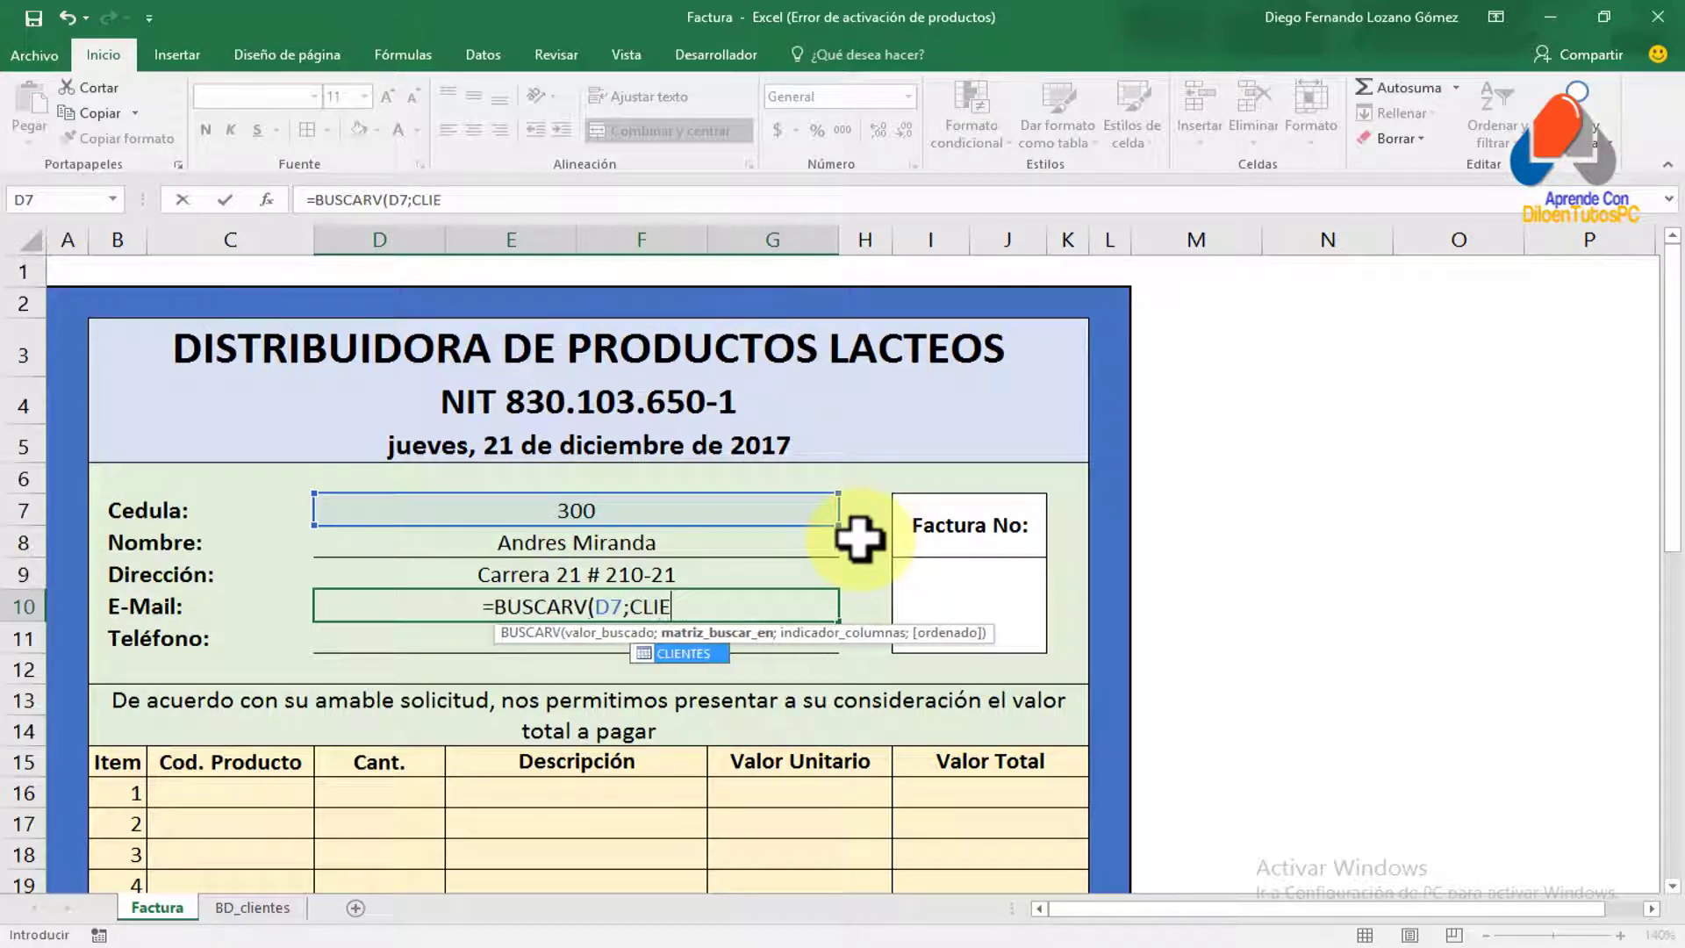
pyautogui.press('Tab')
pyautogui.write(';')
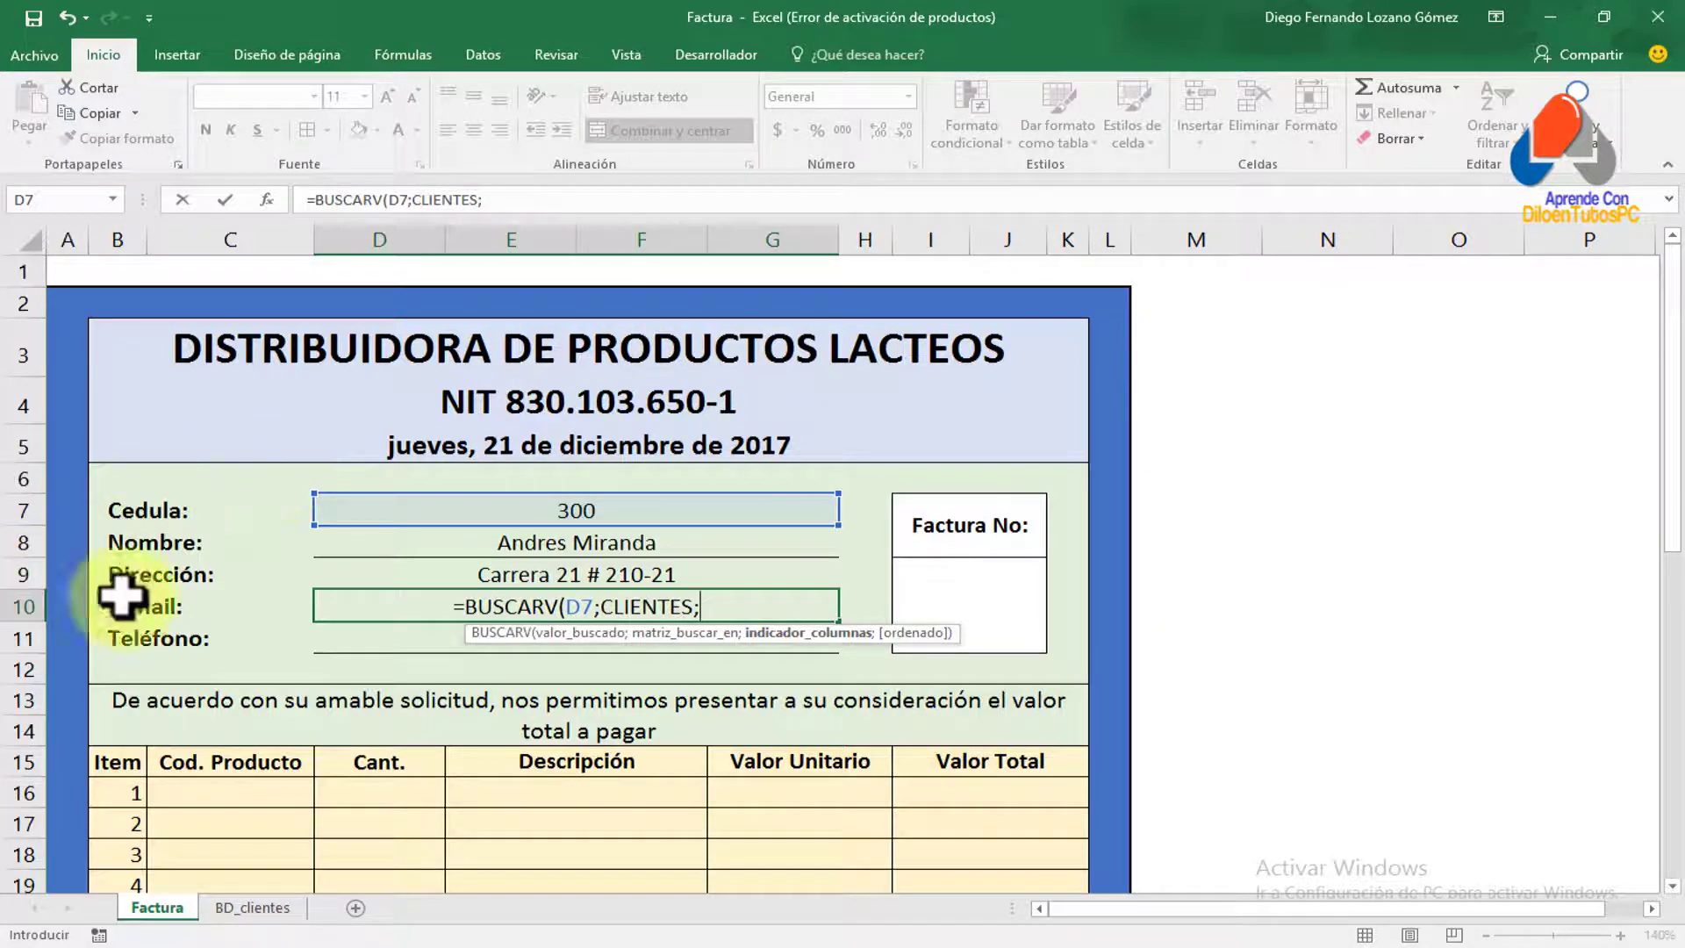
pyautogui.write('5;FALSO')
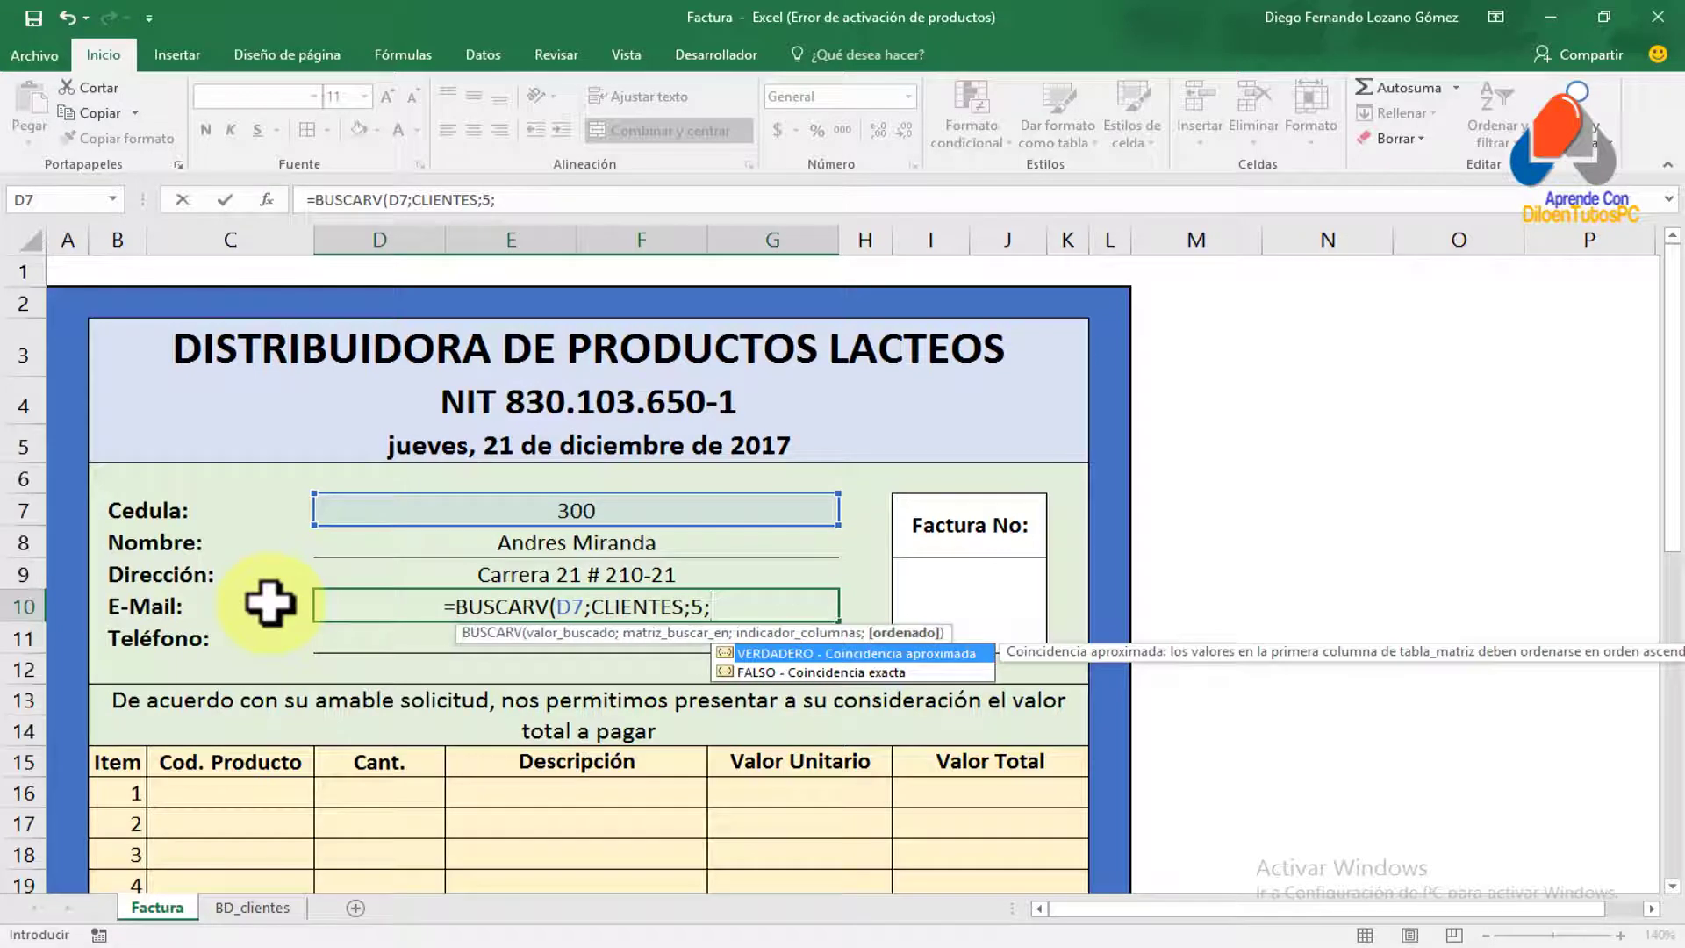
pyautogui.write(')')
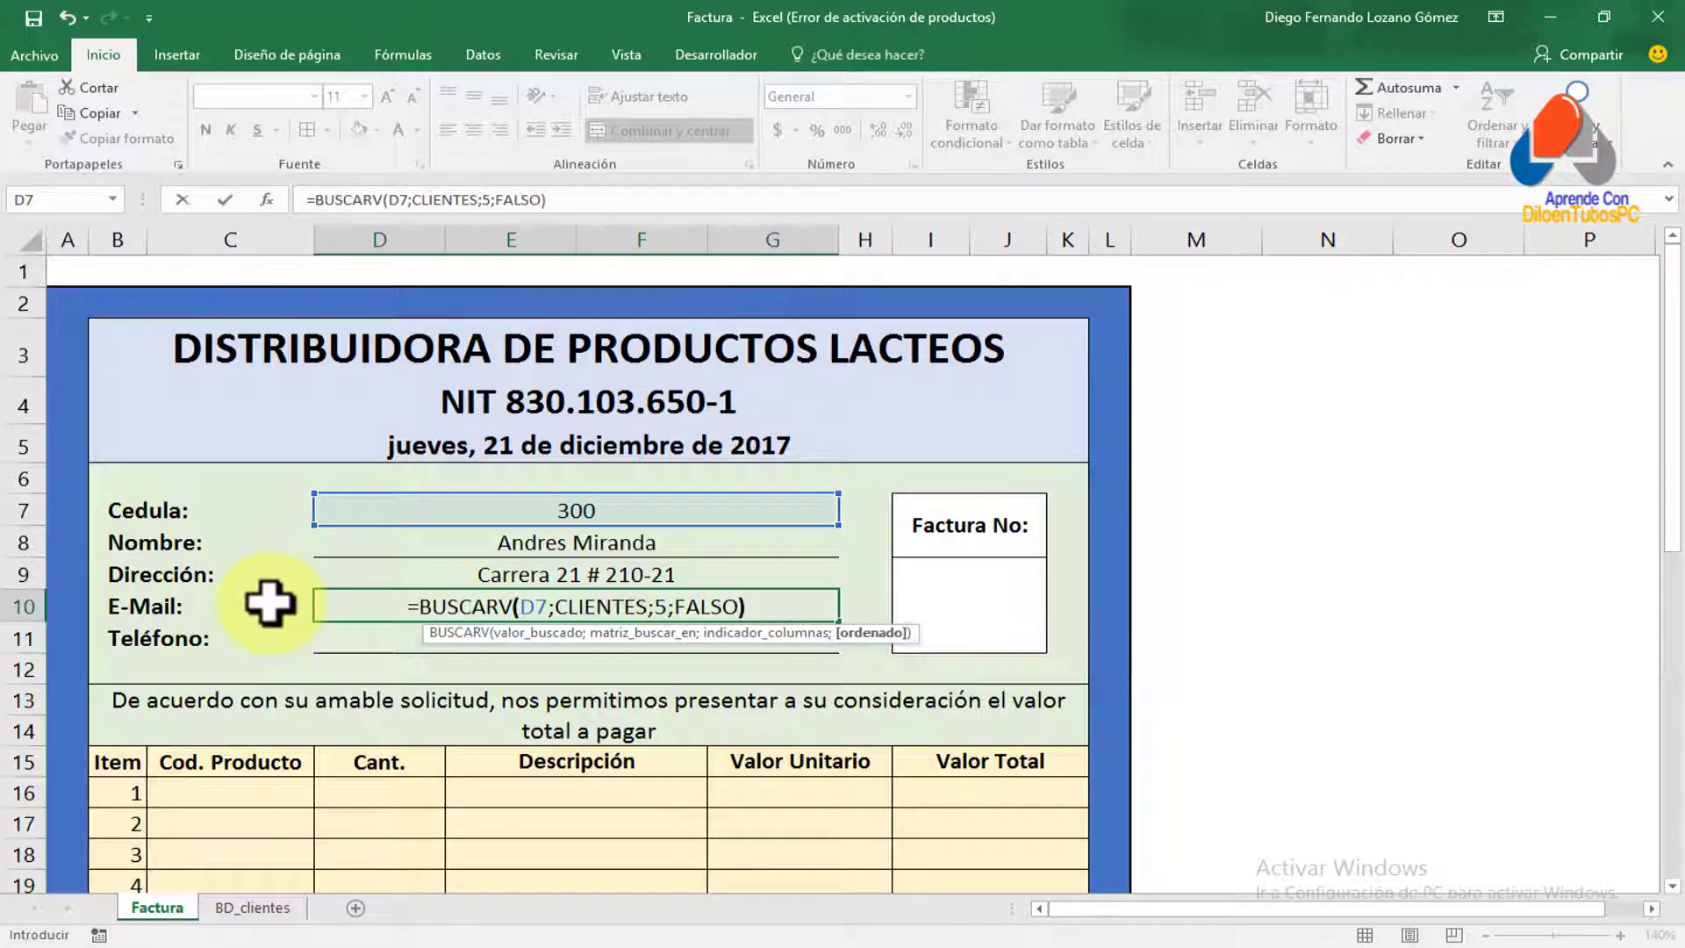
pyautogui.press('Return')
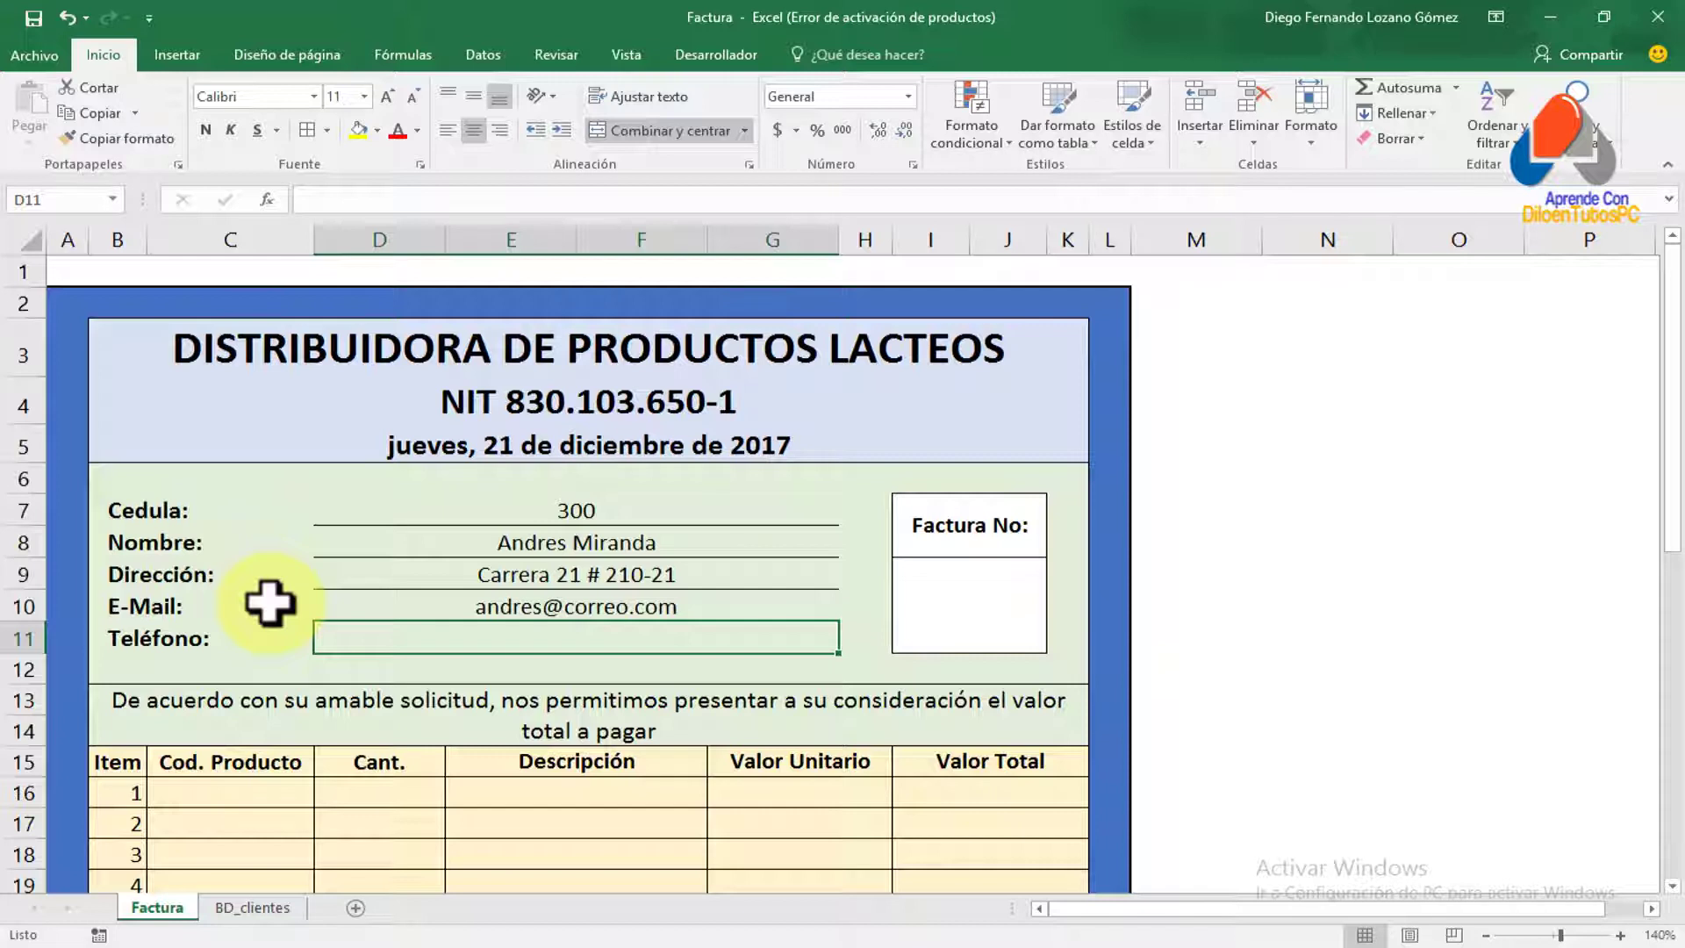
pyautogui.write('=BUSCARV(')
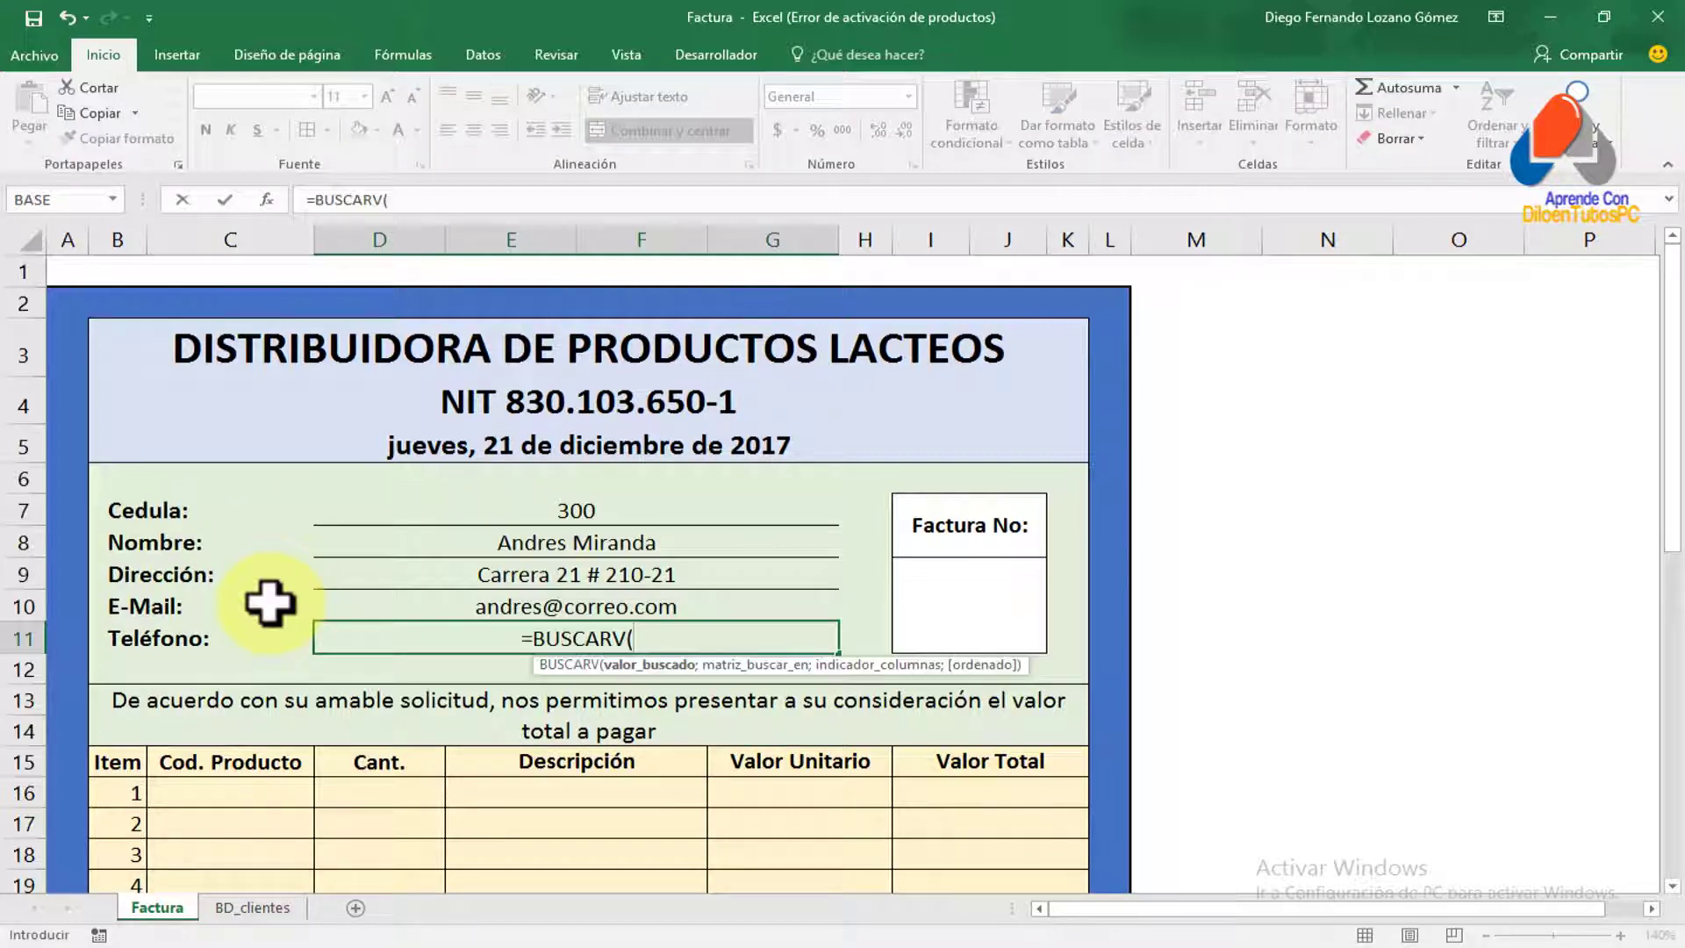
# Complete the D11 phone lookup as =BUSCARV(D7;CLIENTES;6;FALSO)
pyautogui.click(555, 511)
pyautogui.write(';')
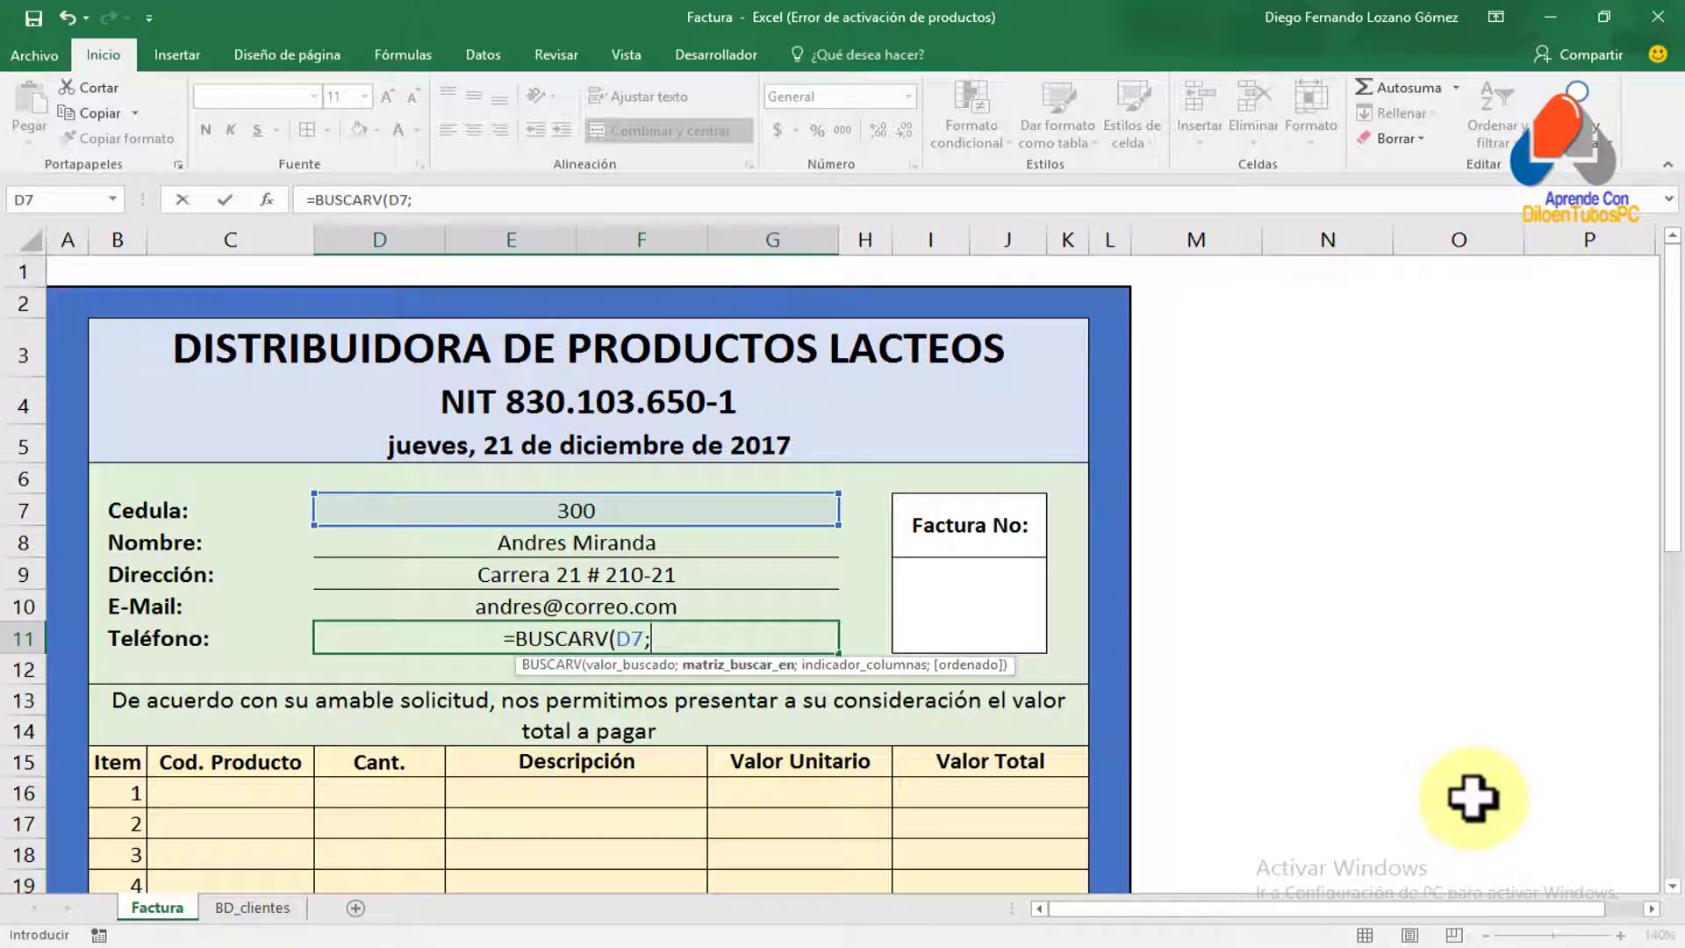
pyautogui.write('CLI')
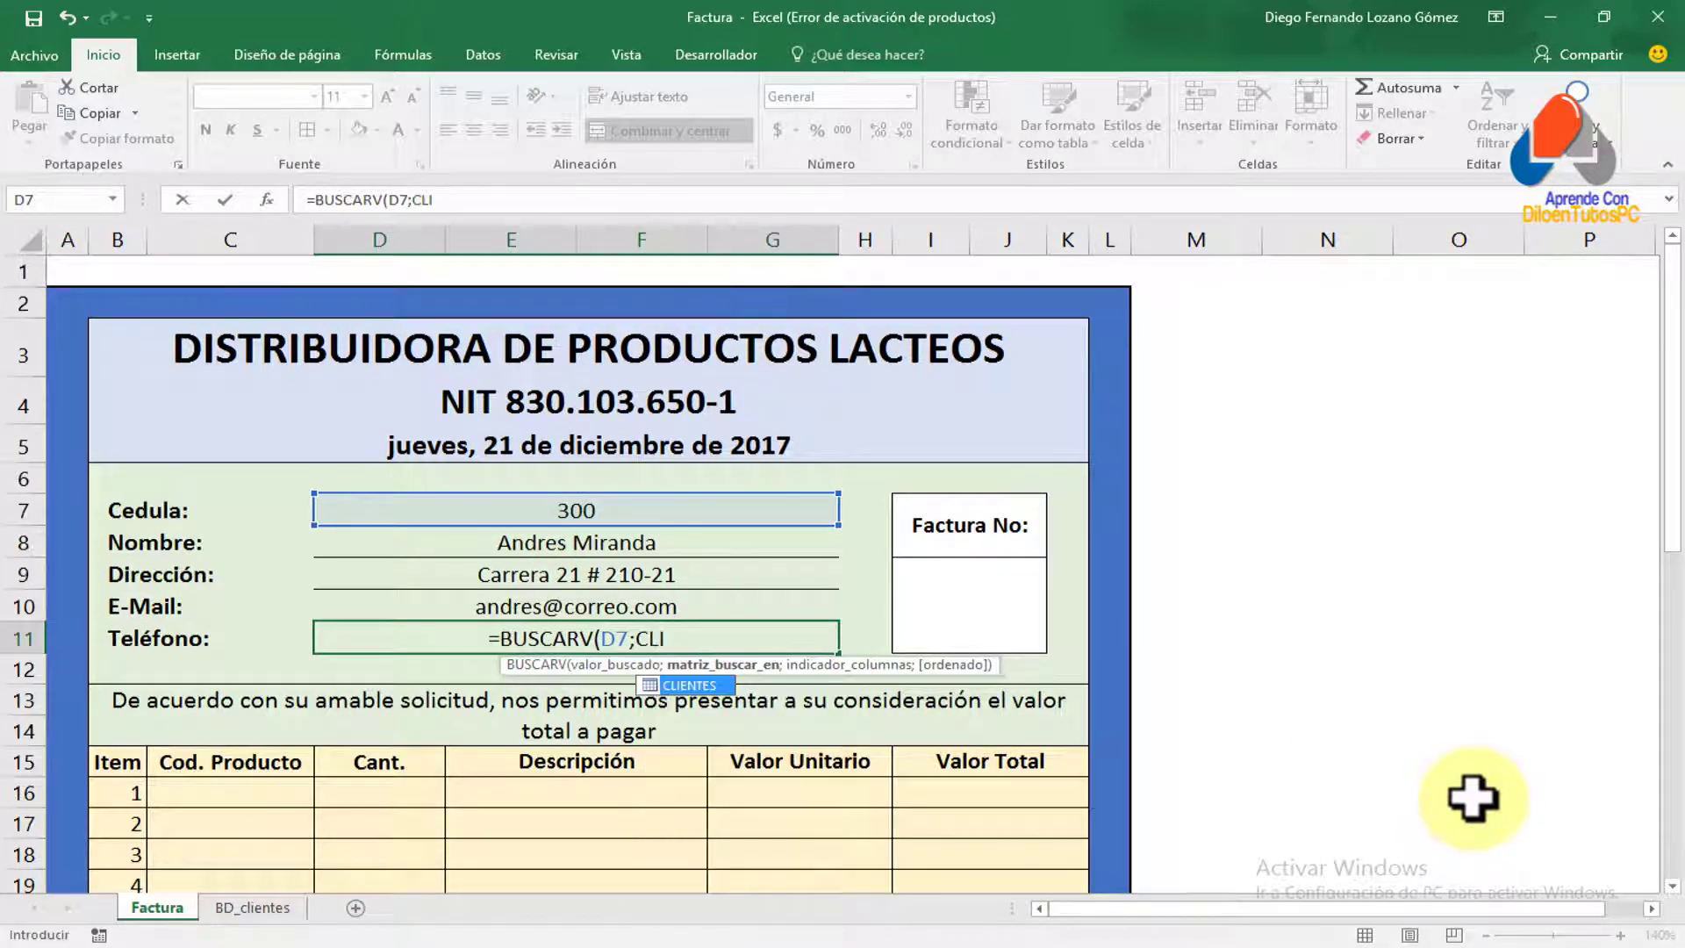
pyautogui.press('Tab')
pyautogui.write(';')
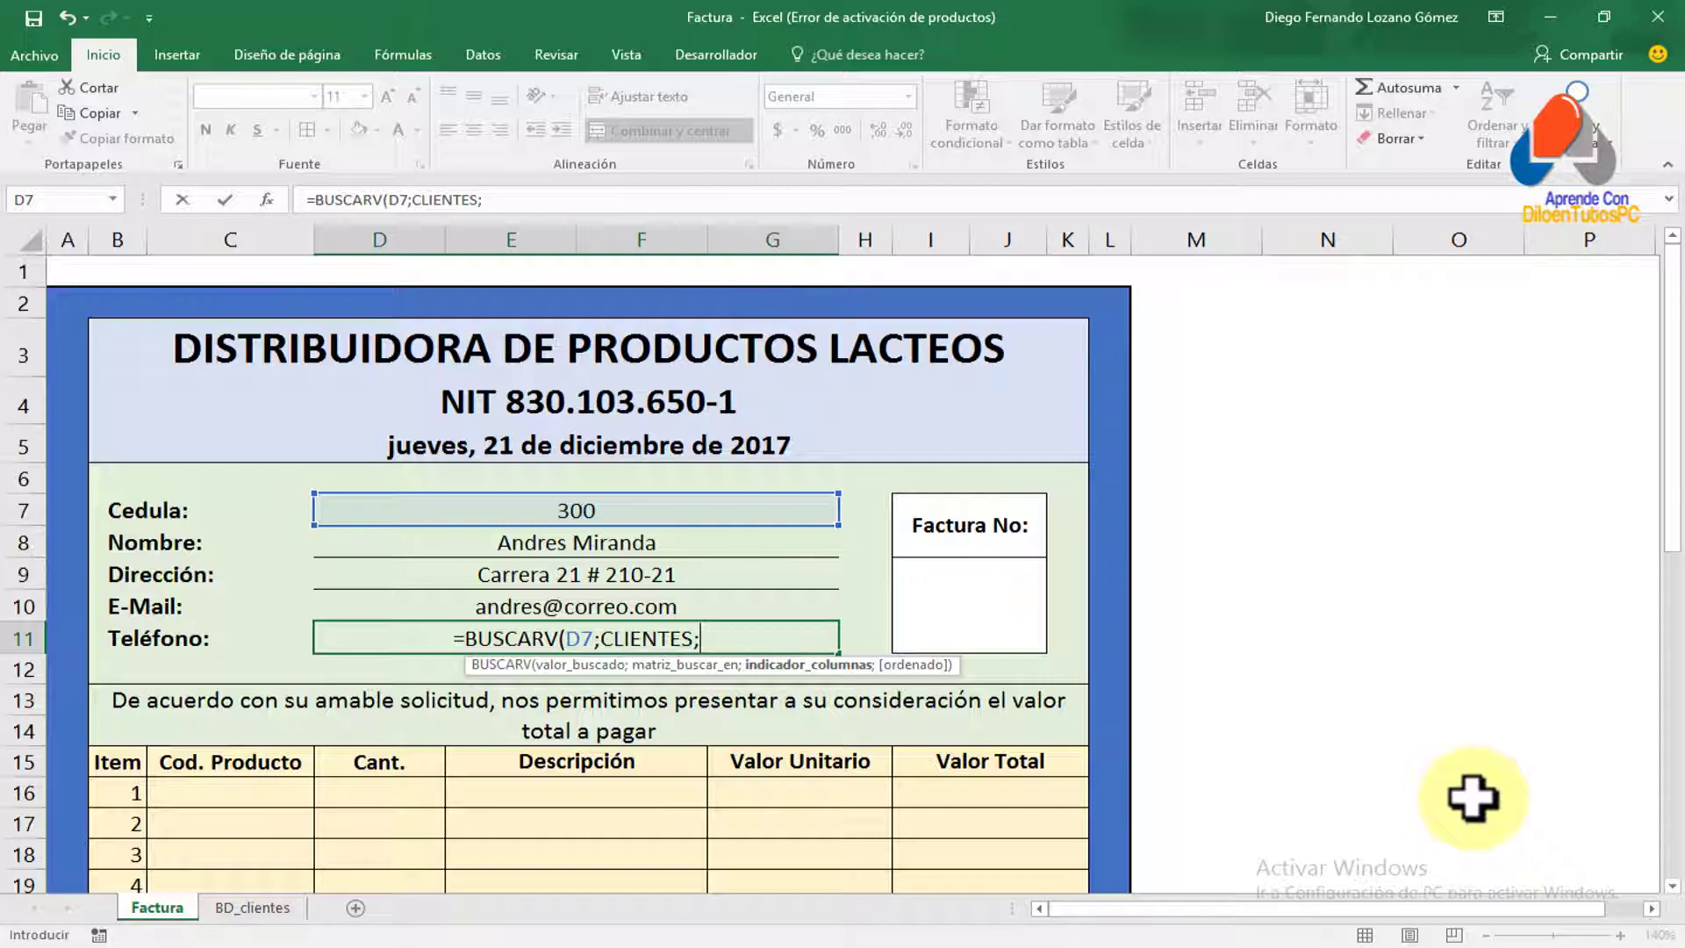
pyautogui.write('6')
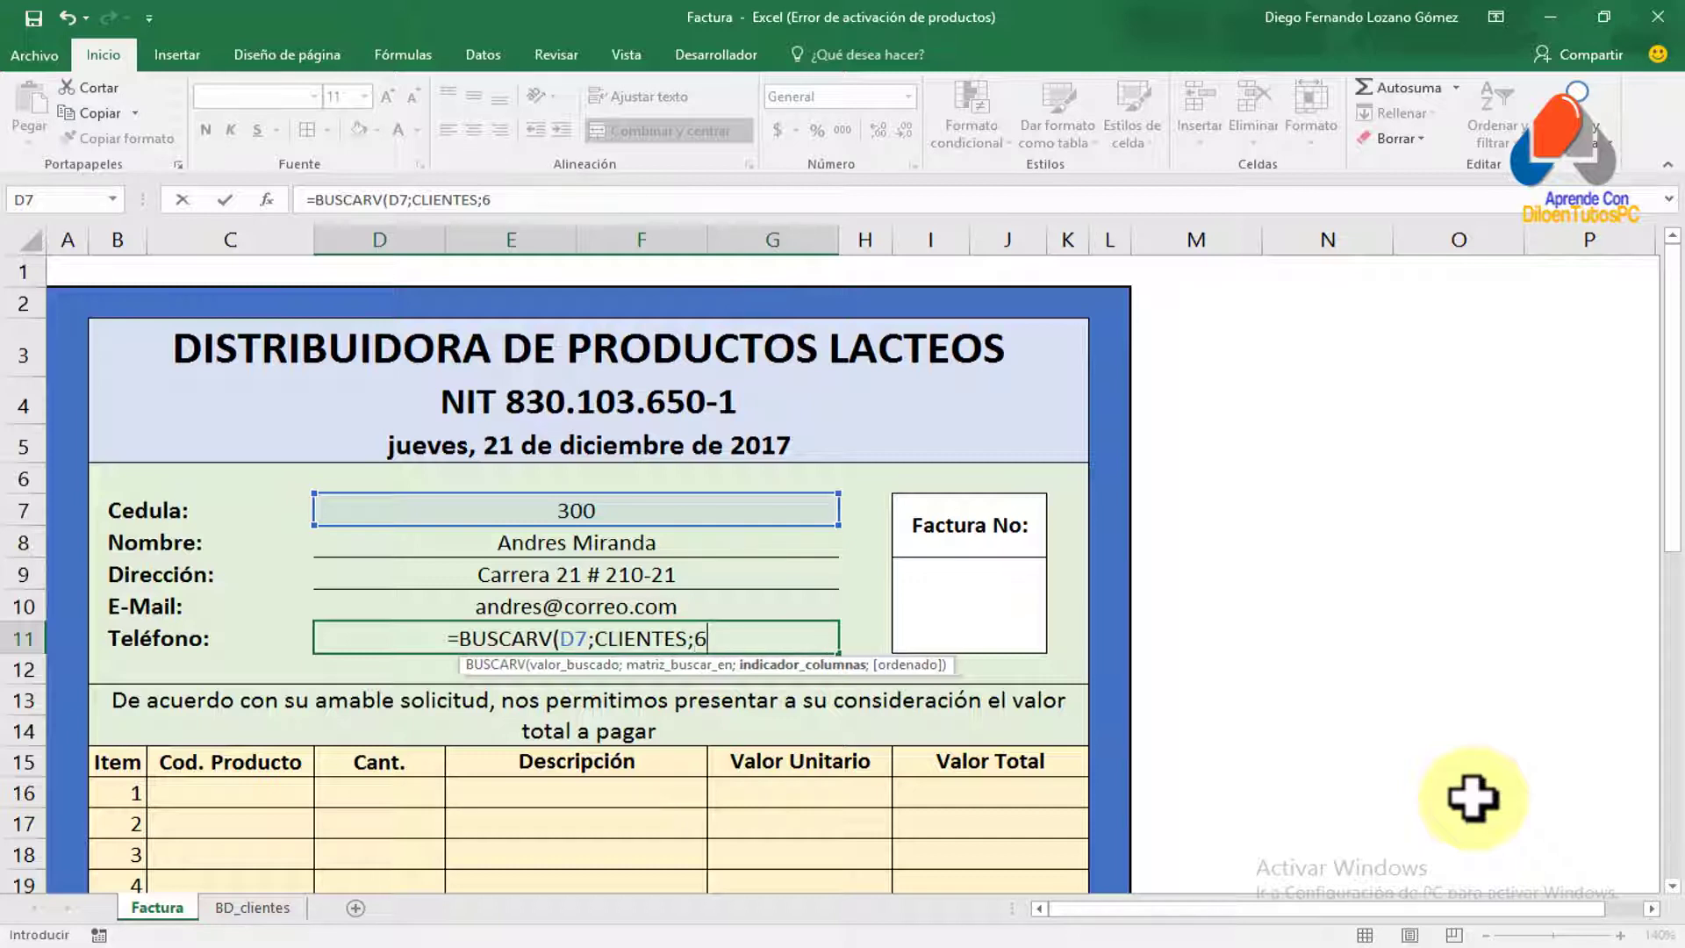
pyautogui.write(';')
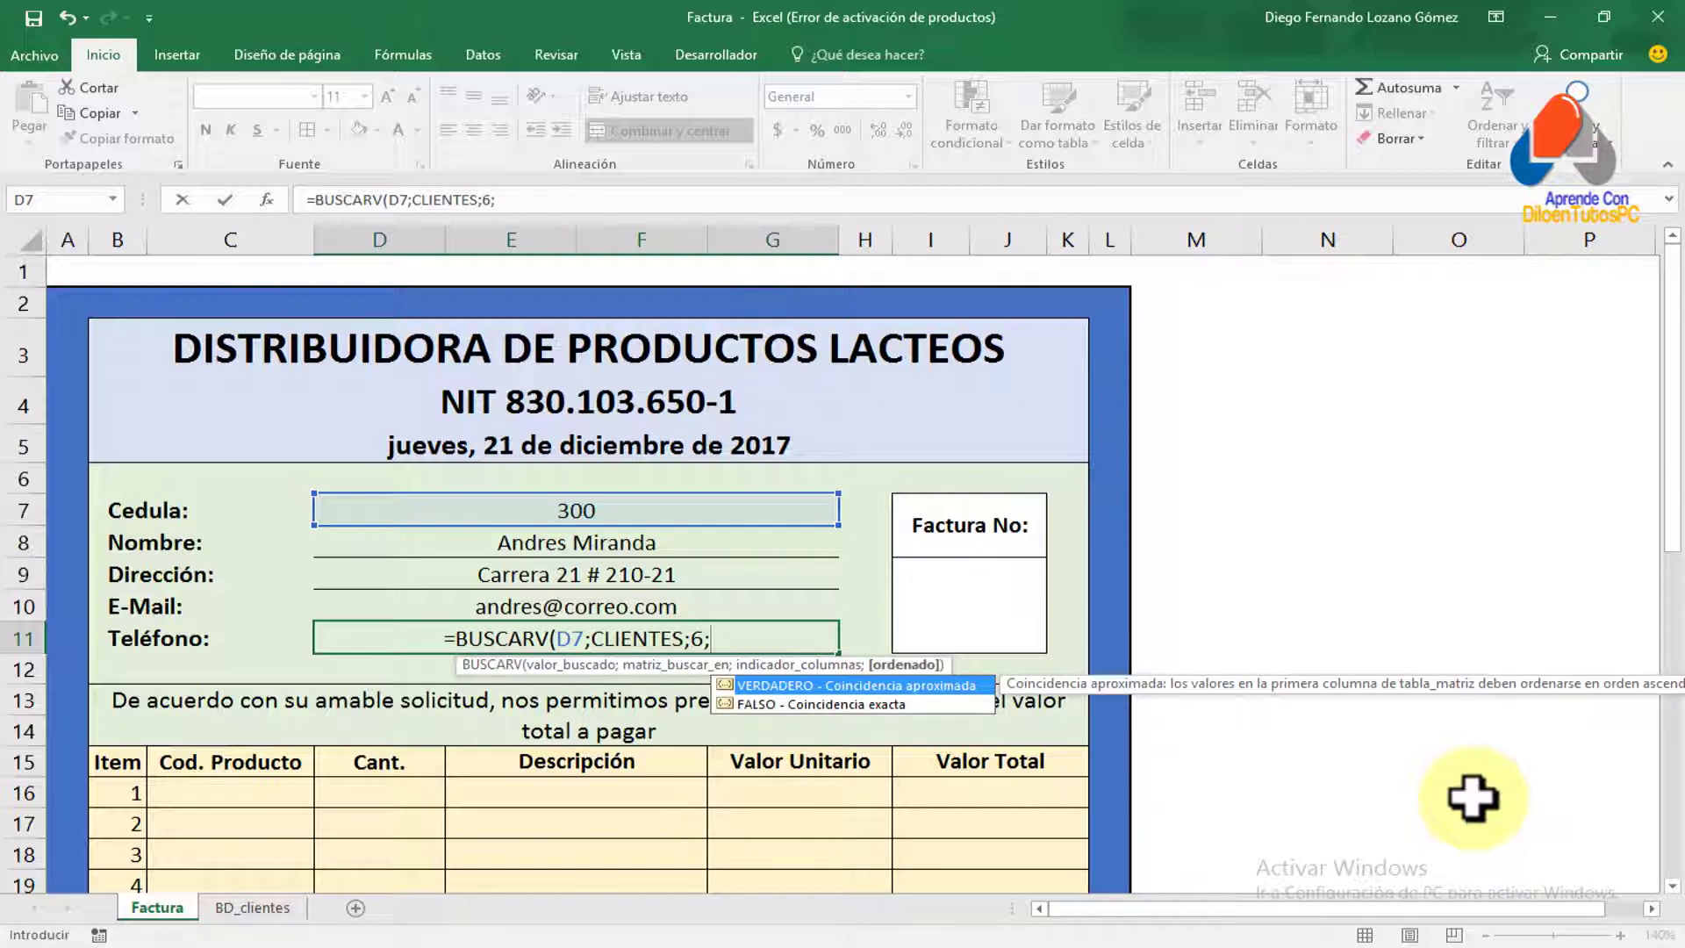
pyautogui.press('Down')
pyautogui.press('Tab')
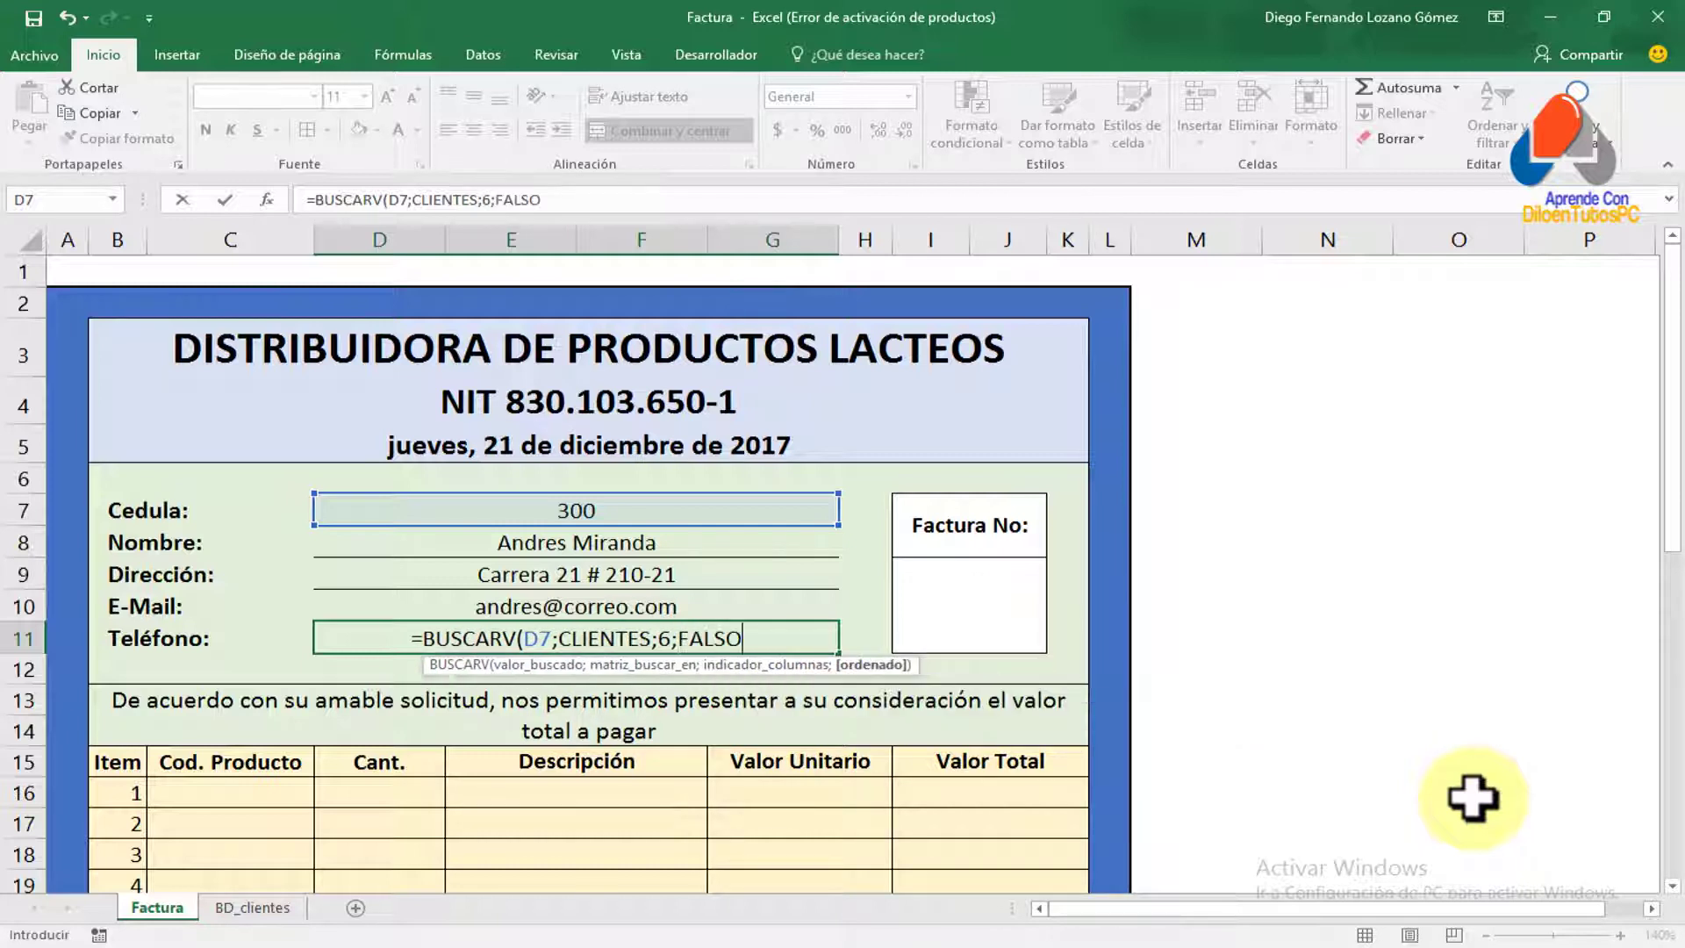
pyautogui.write(')')
pyautogui.press('Return')
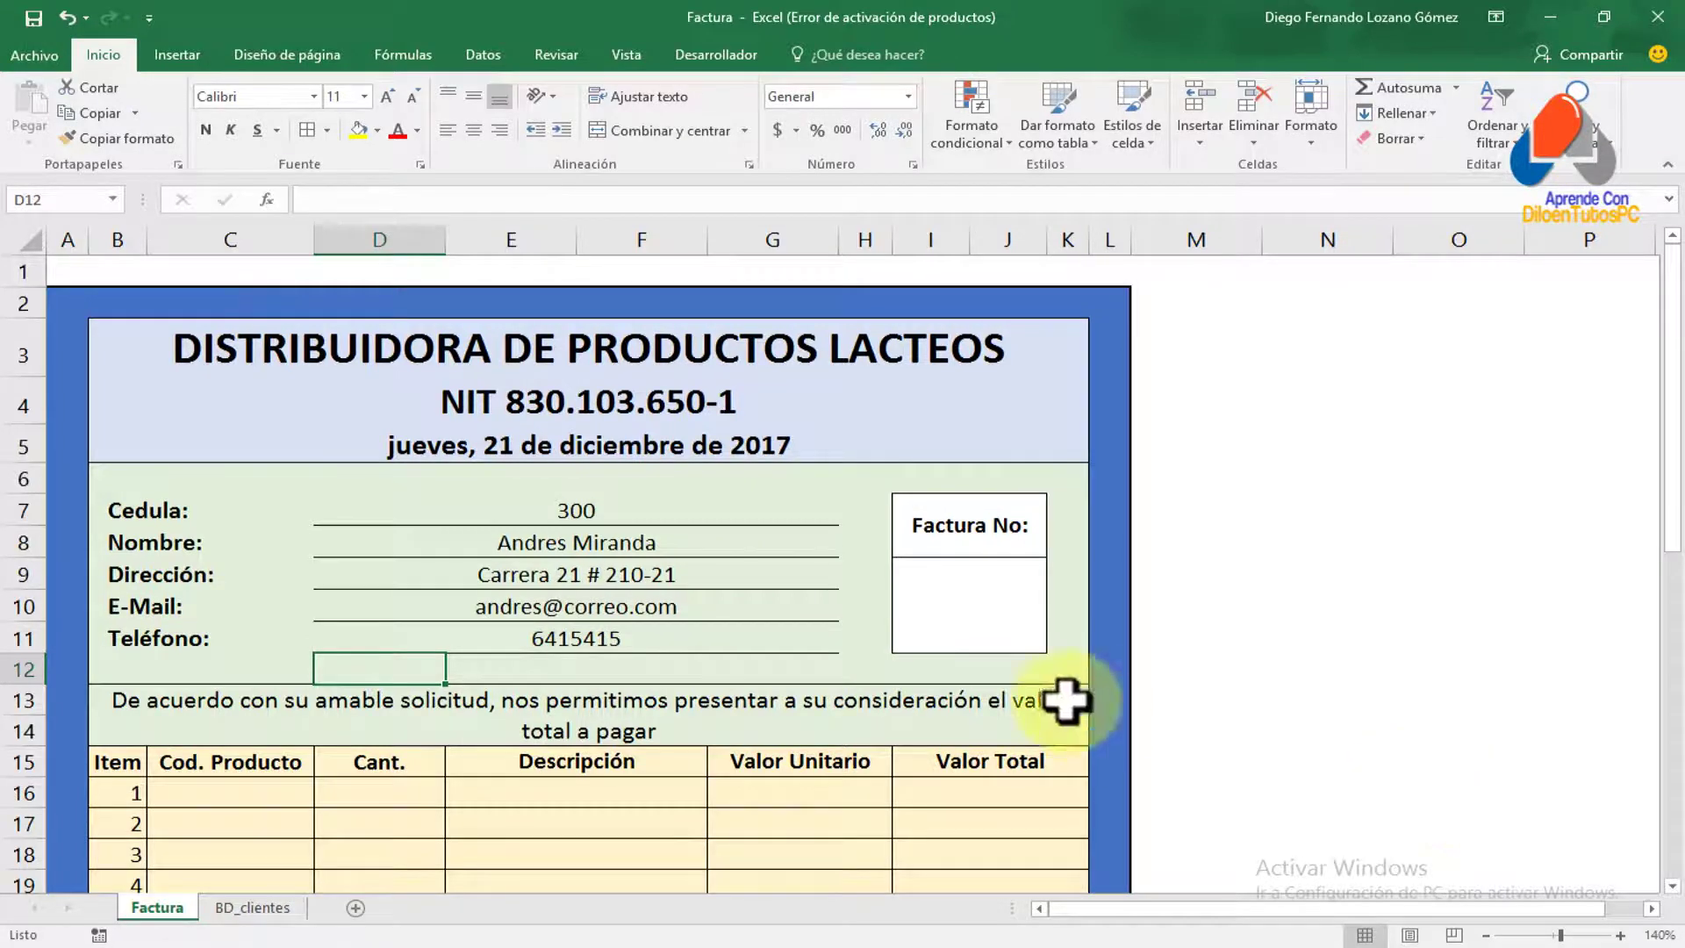
pyautogui.click(252, 907)
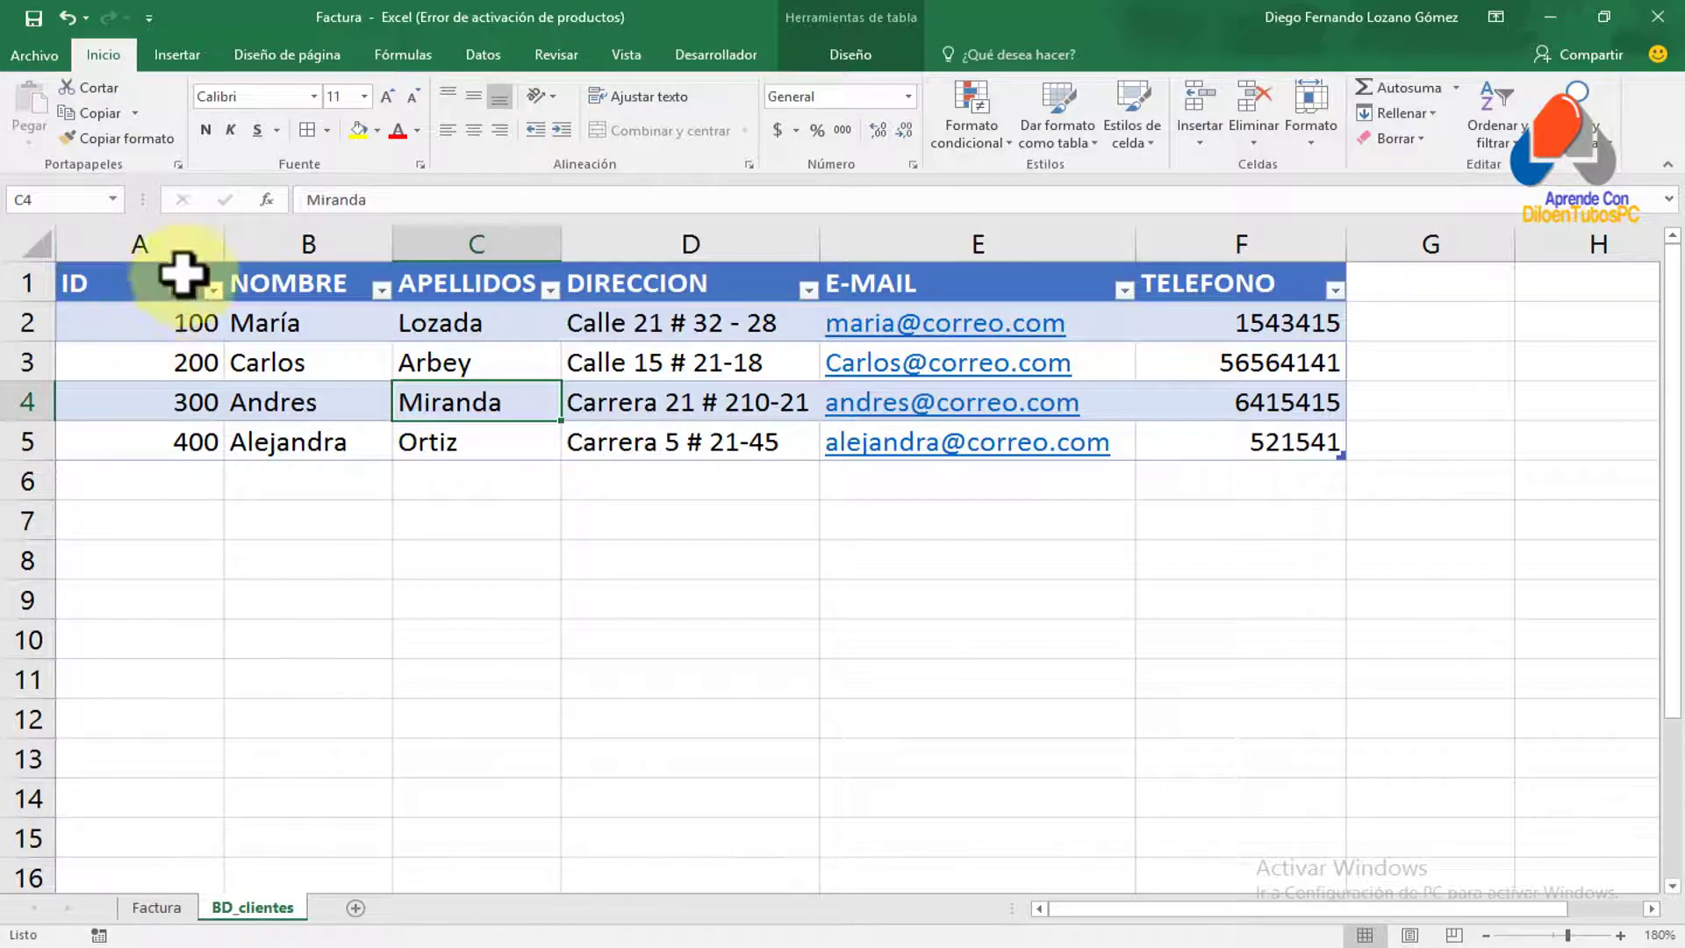
pyautogui.moveTo(125, 277); pyautogui.dragTo(176, 441)
pyautogui.moveTo(289, 283); pyautogui.dragTo(289, 441)
pyautogui.moveTo(465, 290); pyautogui.dragTo(474, 441)
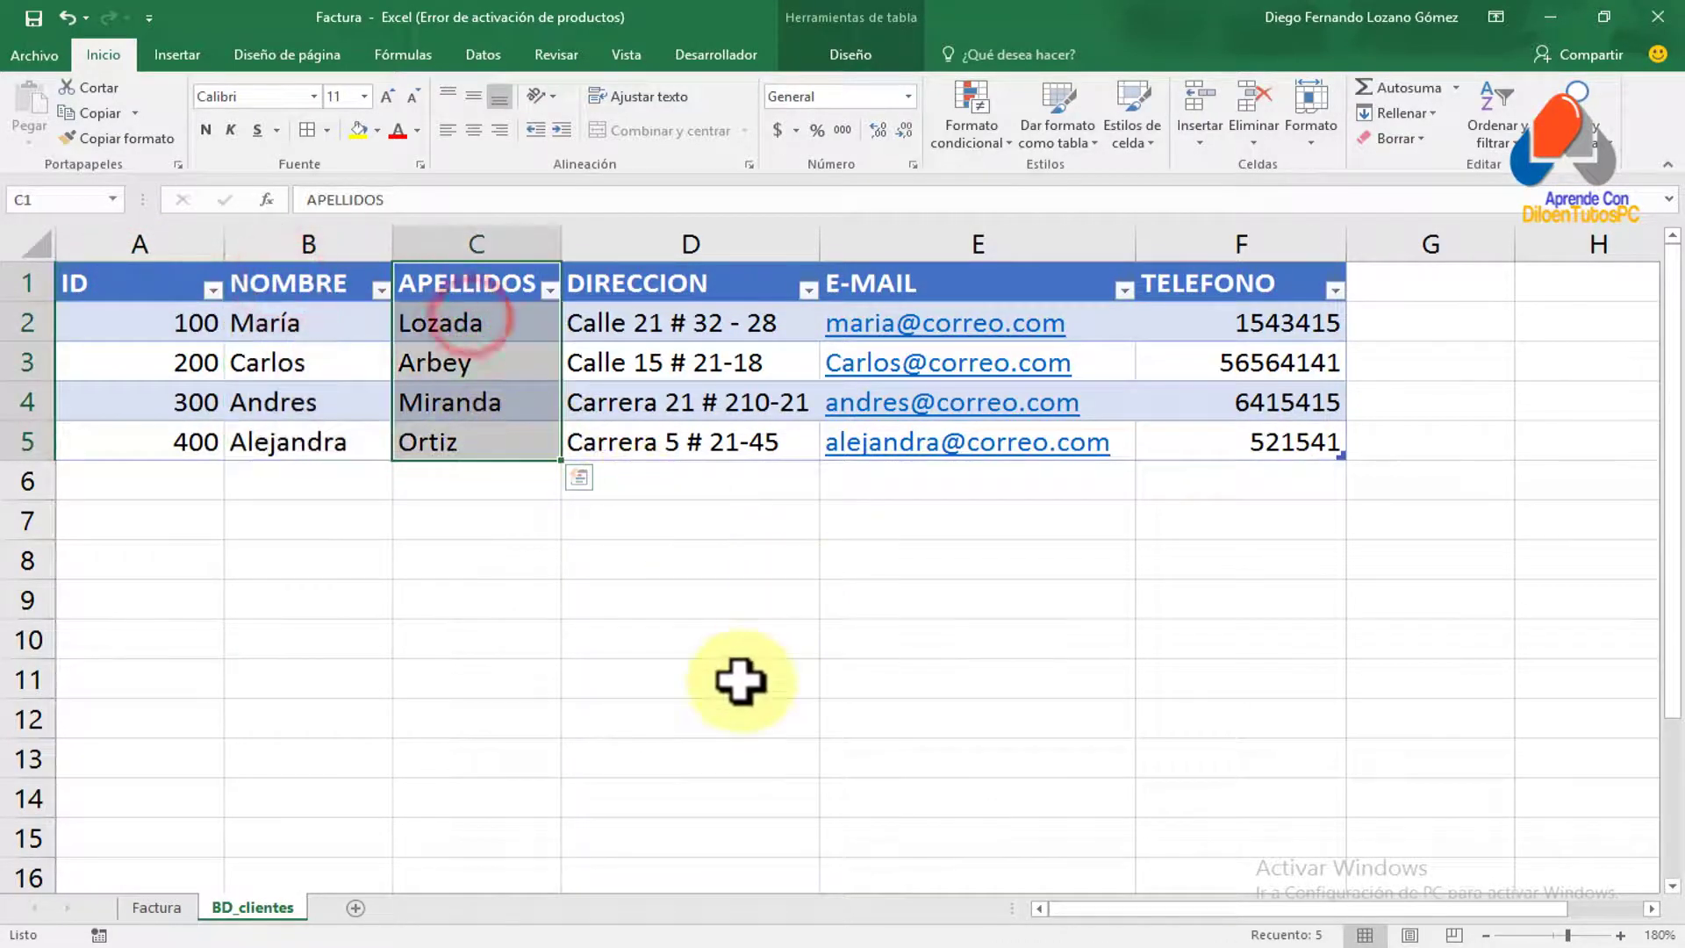
pyautogui.click(152, 910)
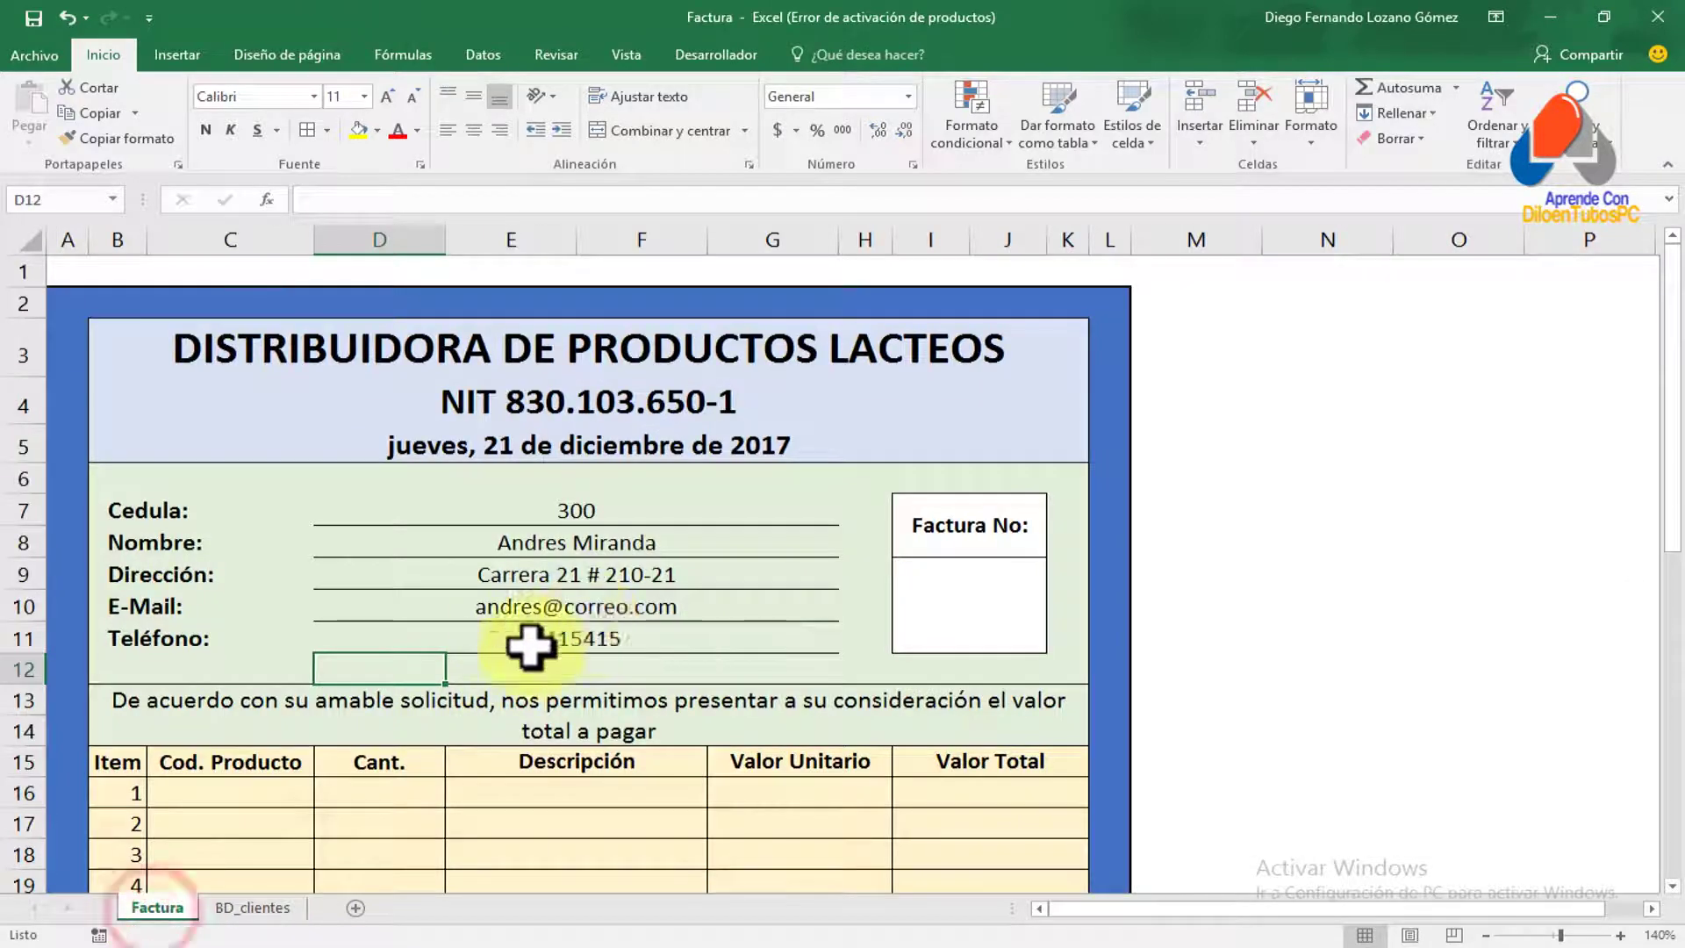
pyautogui.moveTo(165, 508); pyautogui.dragTo(164, 670)
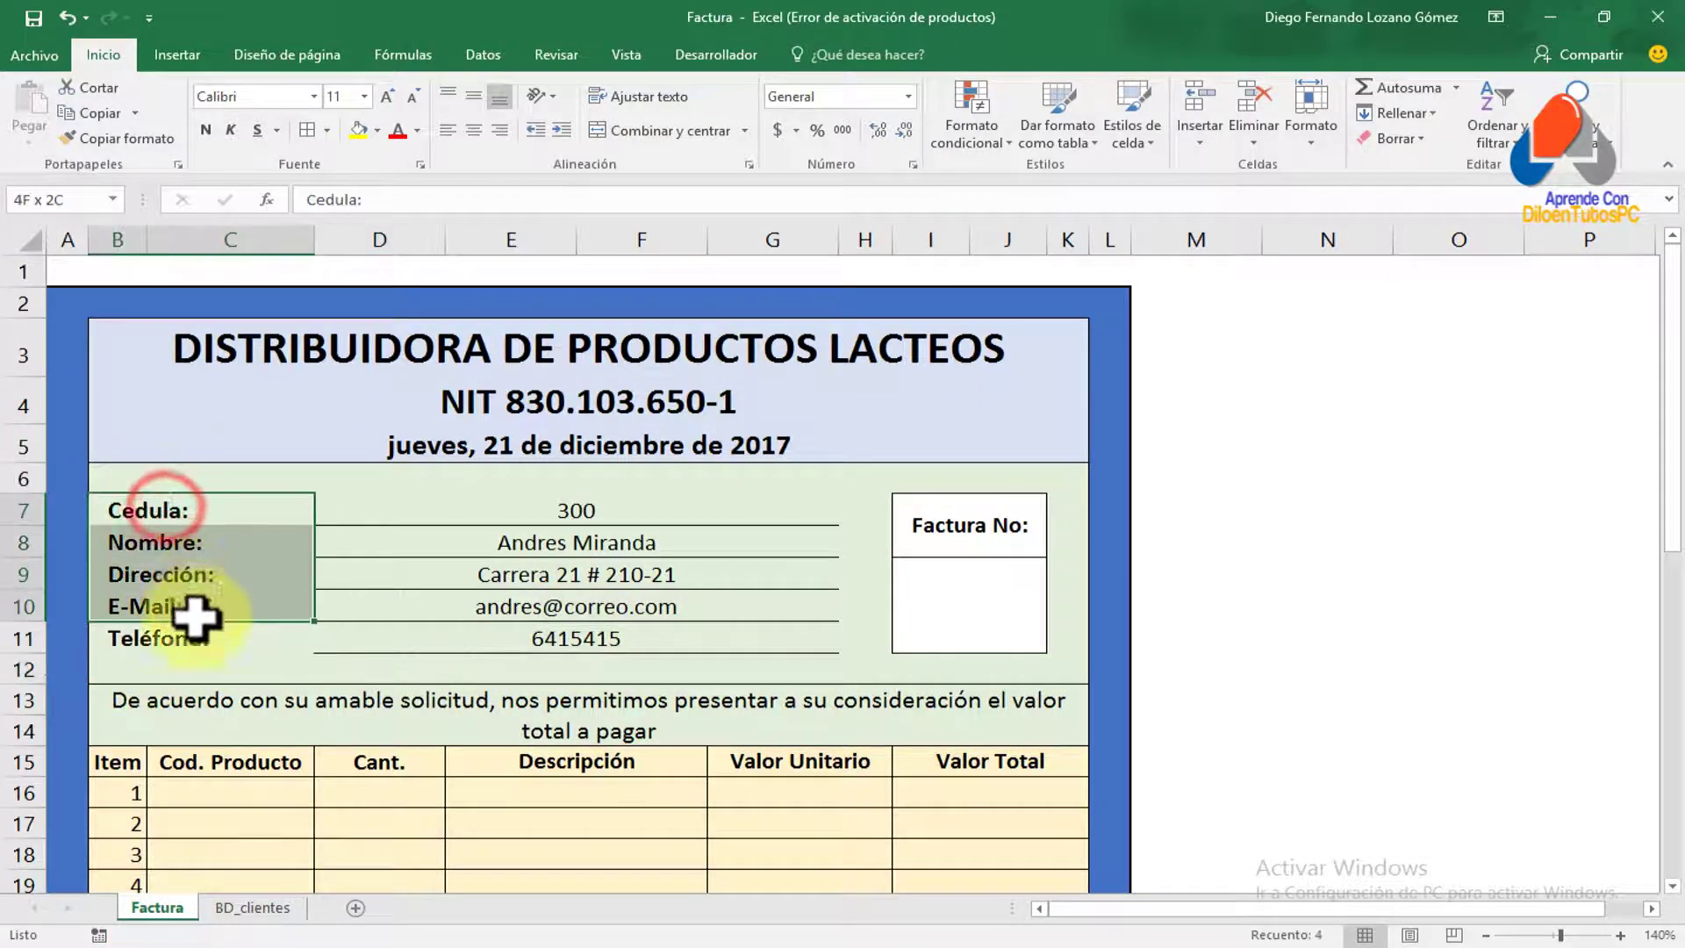
pyautogui.click(640, 647)
pyautogui.click(572, 509)
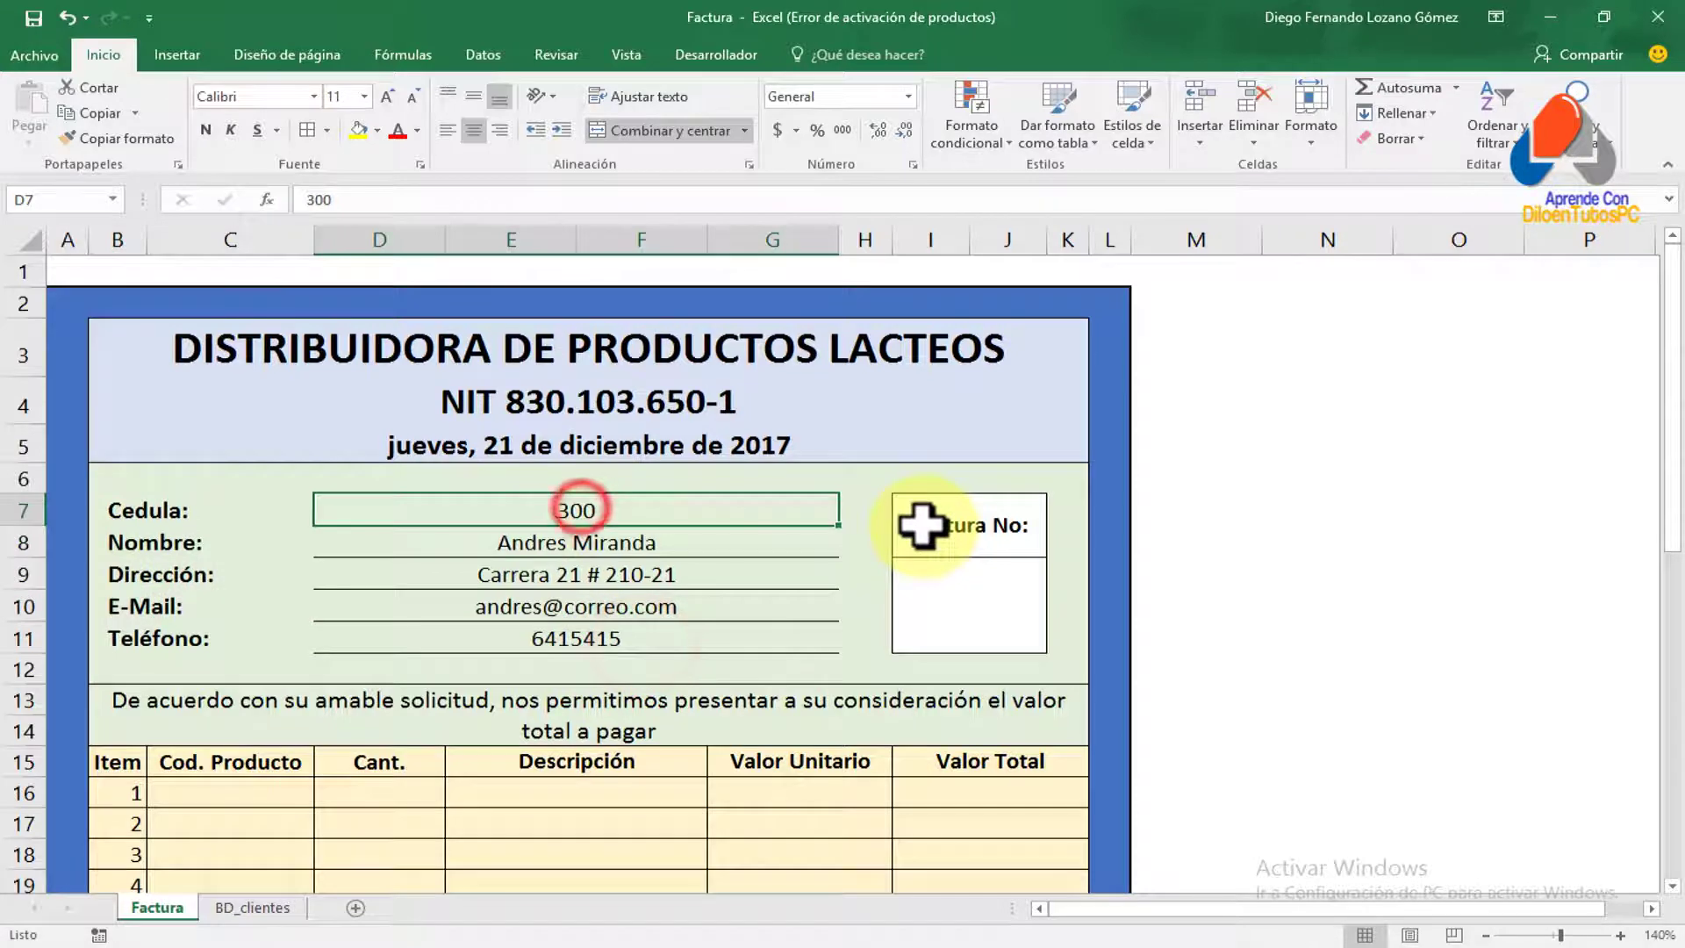
pyautogui.write('200')
pyautogui.press('Return')
pyautogui.press('Up')
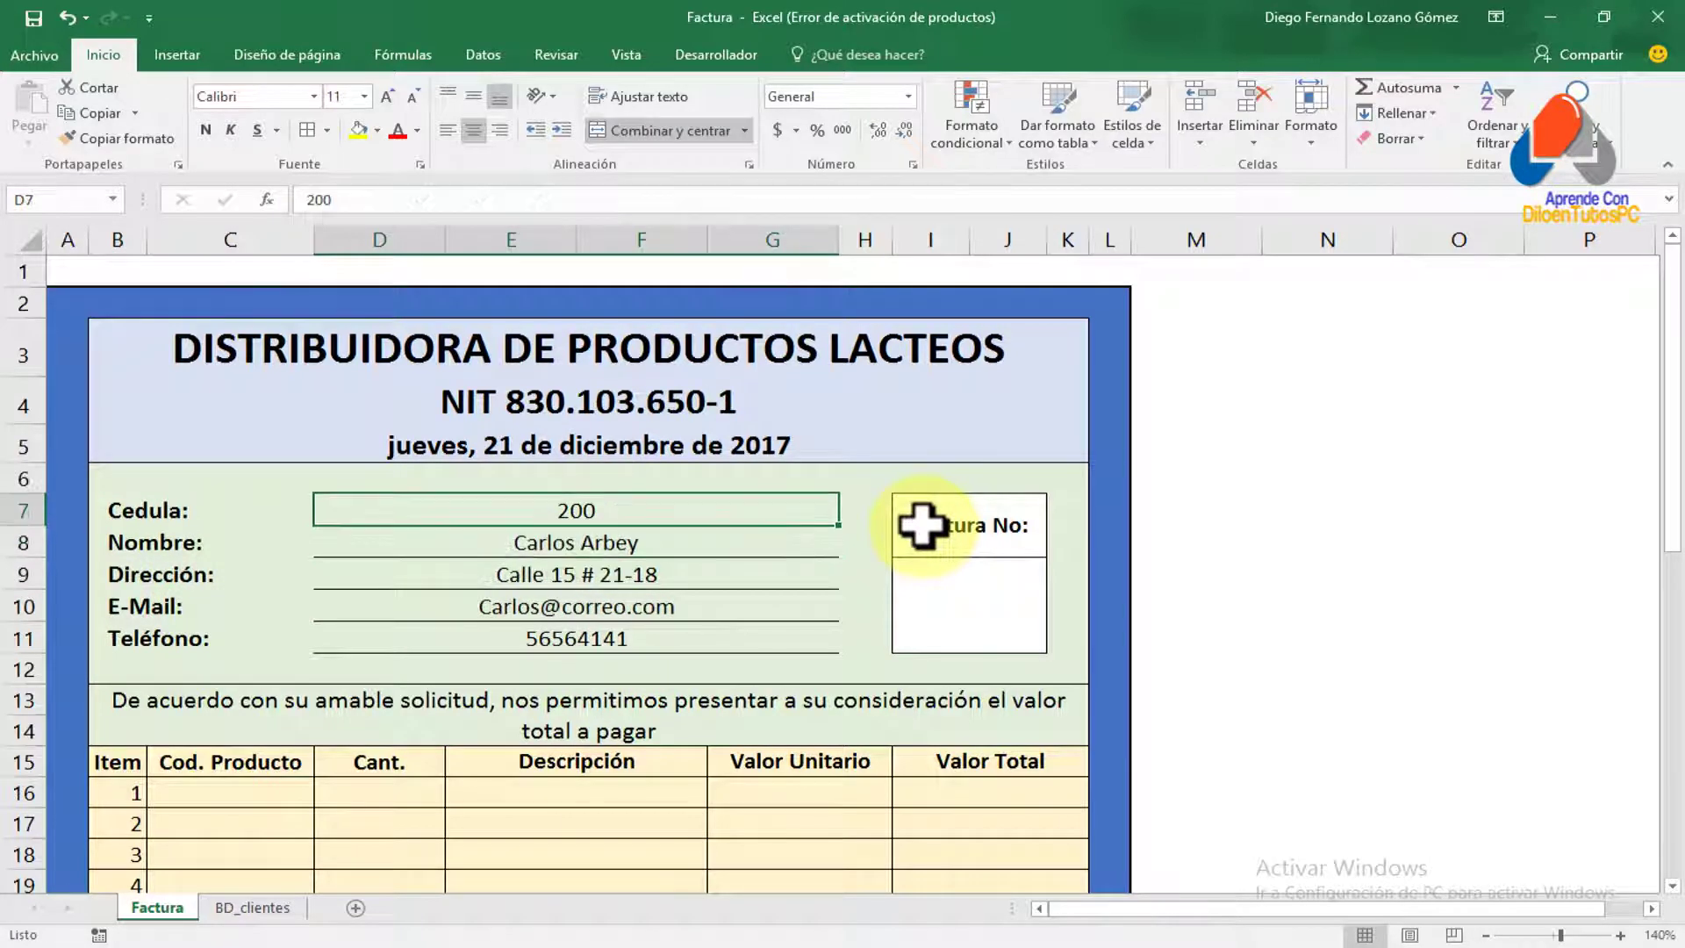
pyautogui.write('300')
pyautogui.press('Return')
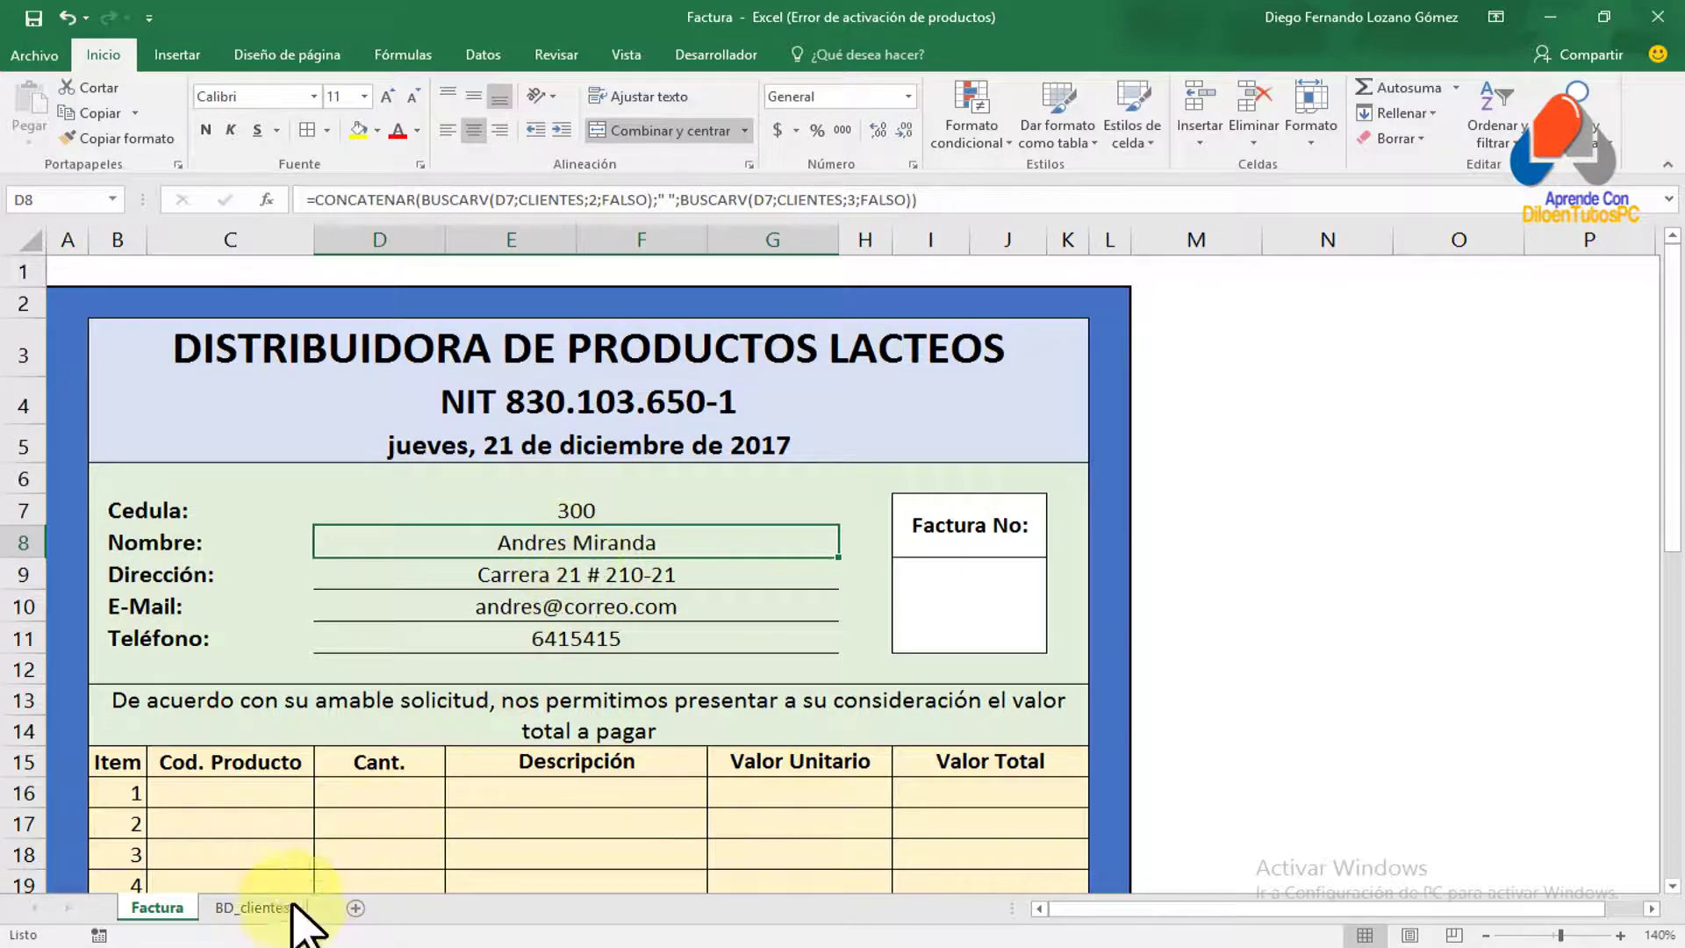
pyautogui.click(255, 906)
pyautogui.moveTo(170, 319); pyautogui.dragTo(175, 442)
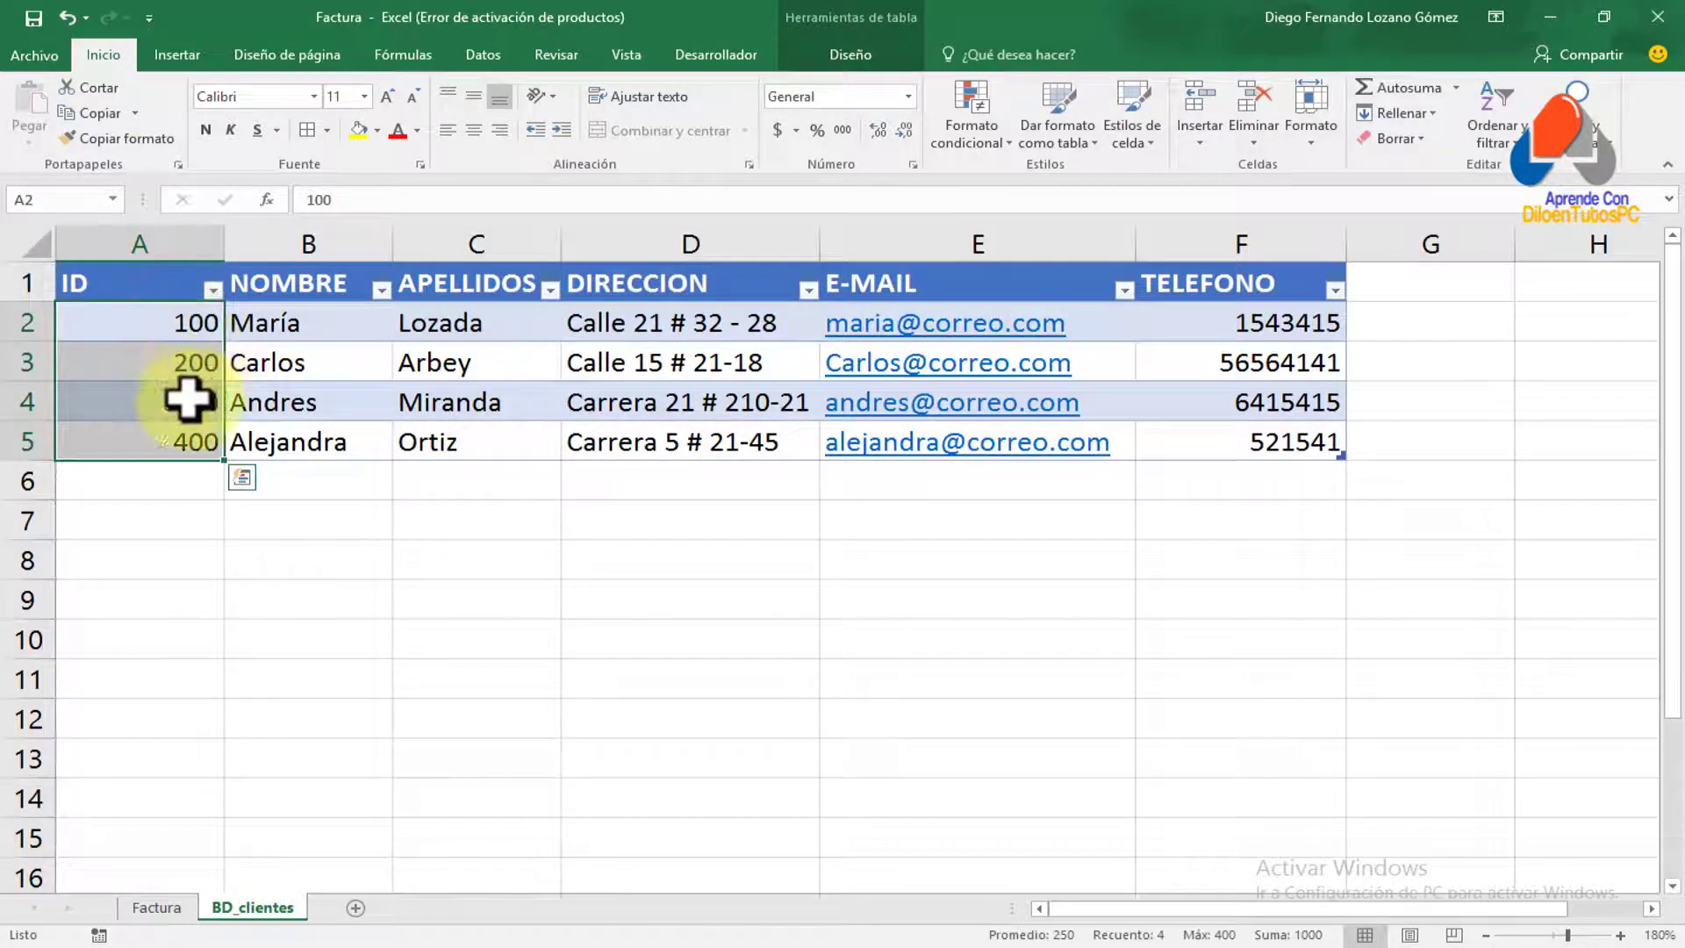
# Enter the new client's ID in BD_clientes' first empty row, extending the table
pyautogui.click(428, 517)
pyautogui.click(155, 905)
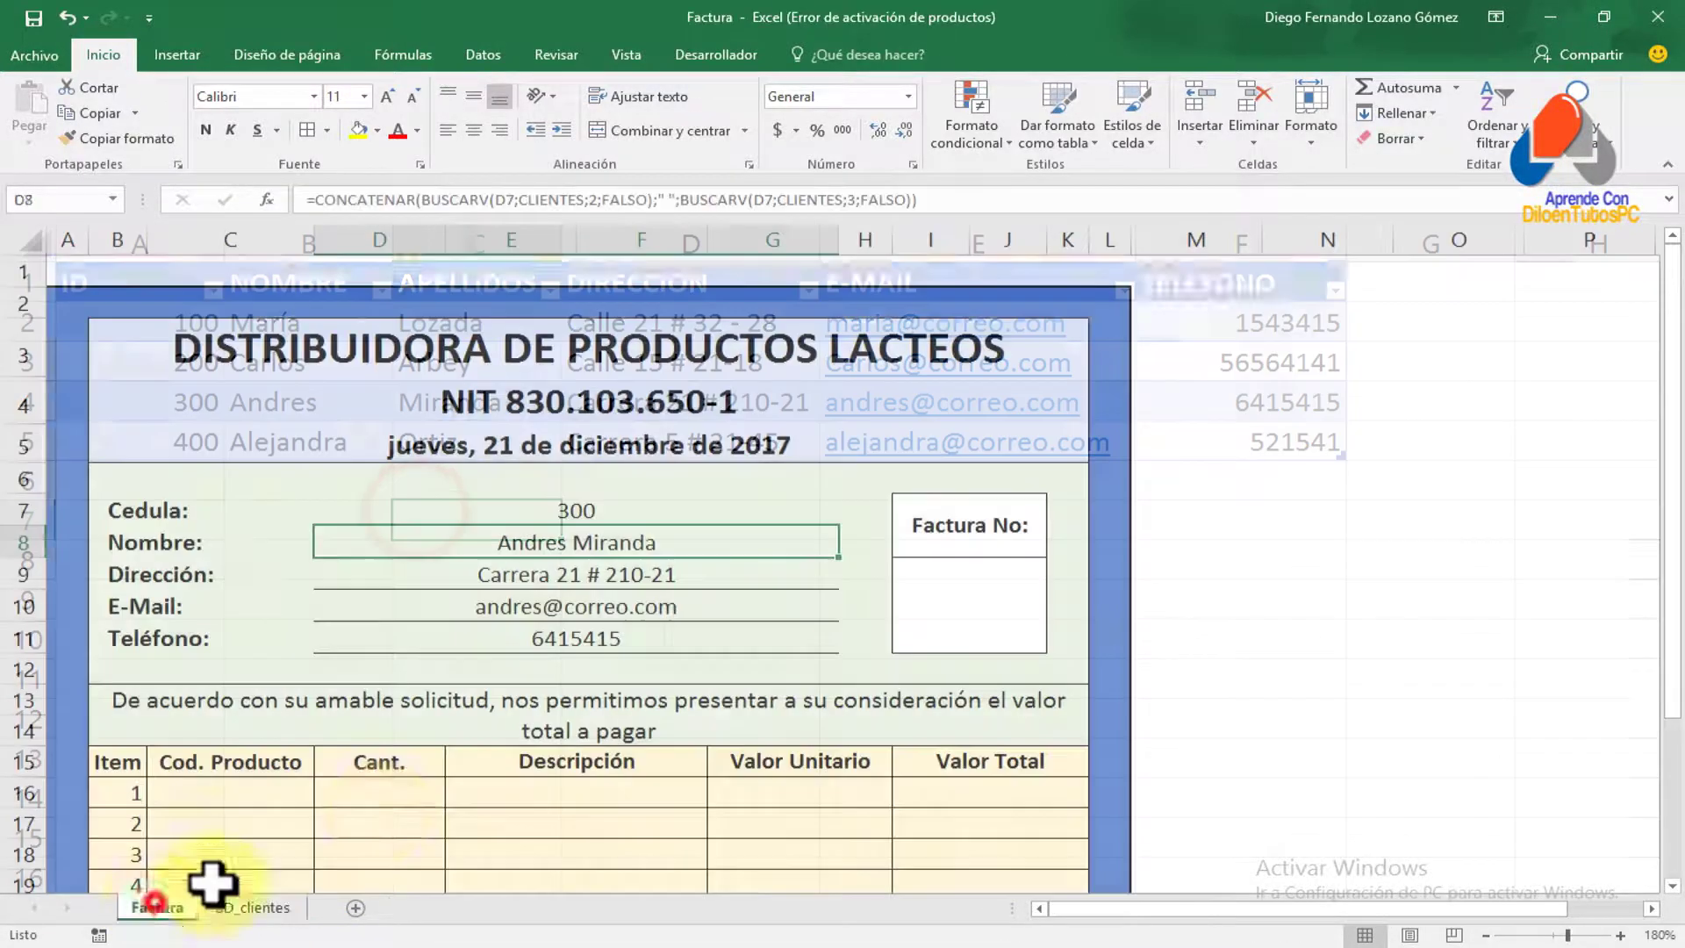
pyautogui.click(255, 906)
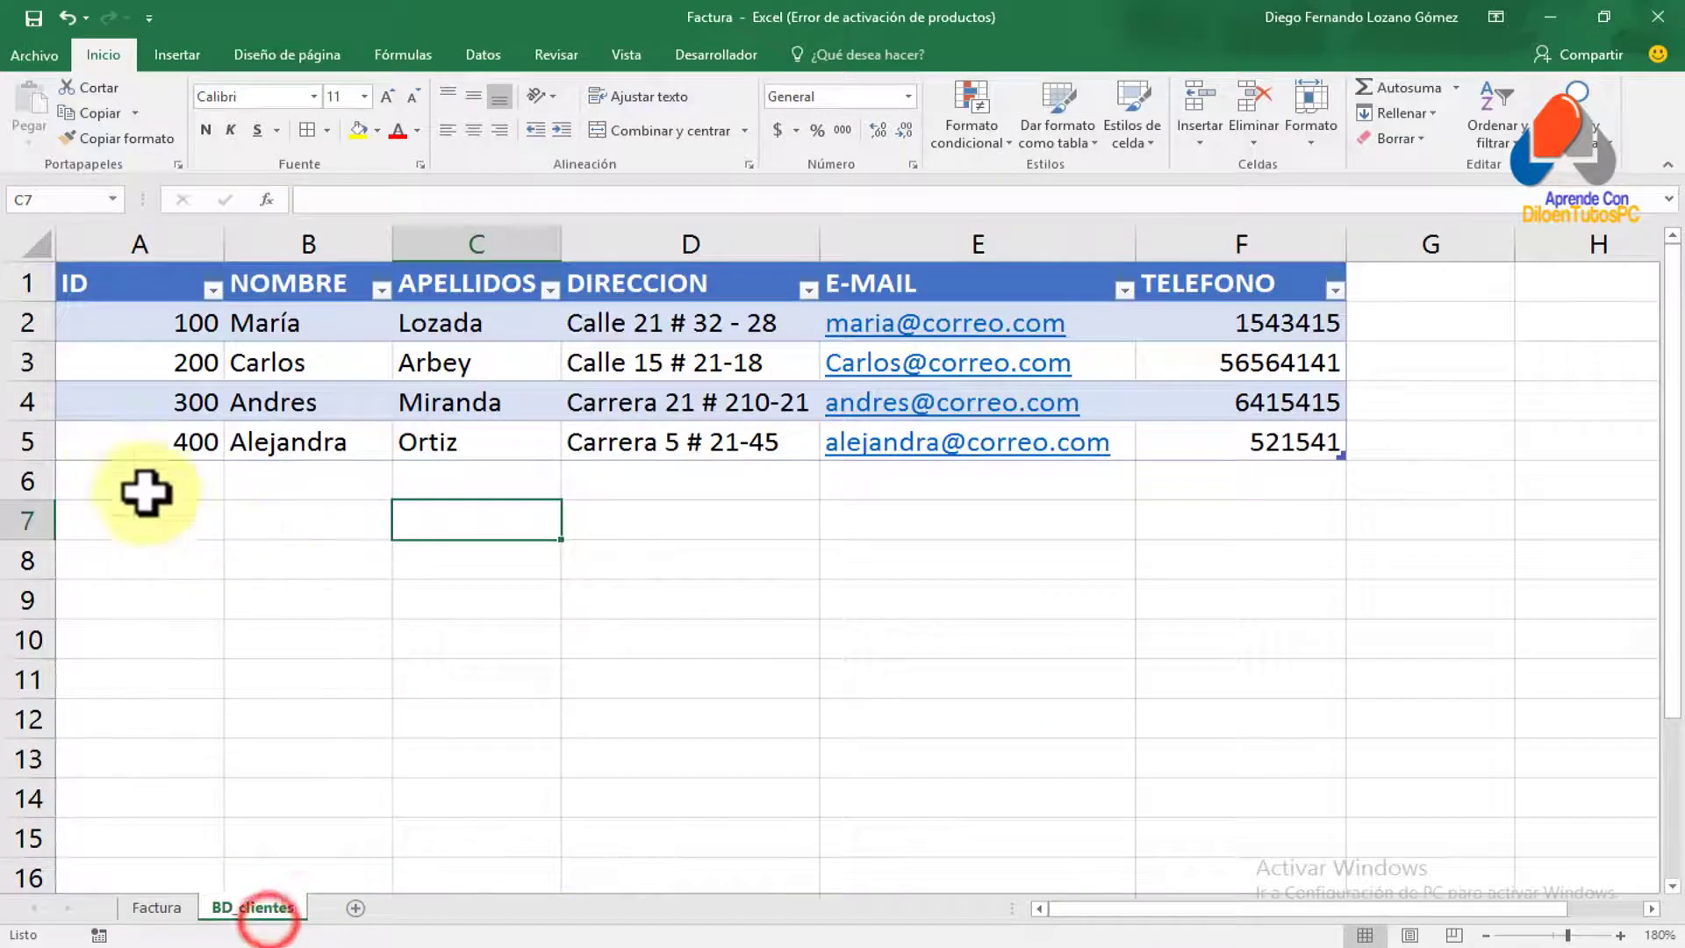
pyautogui.click(149, 481)
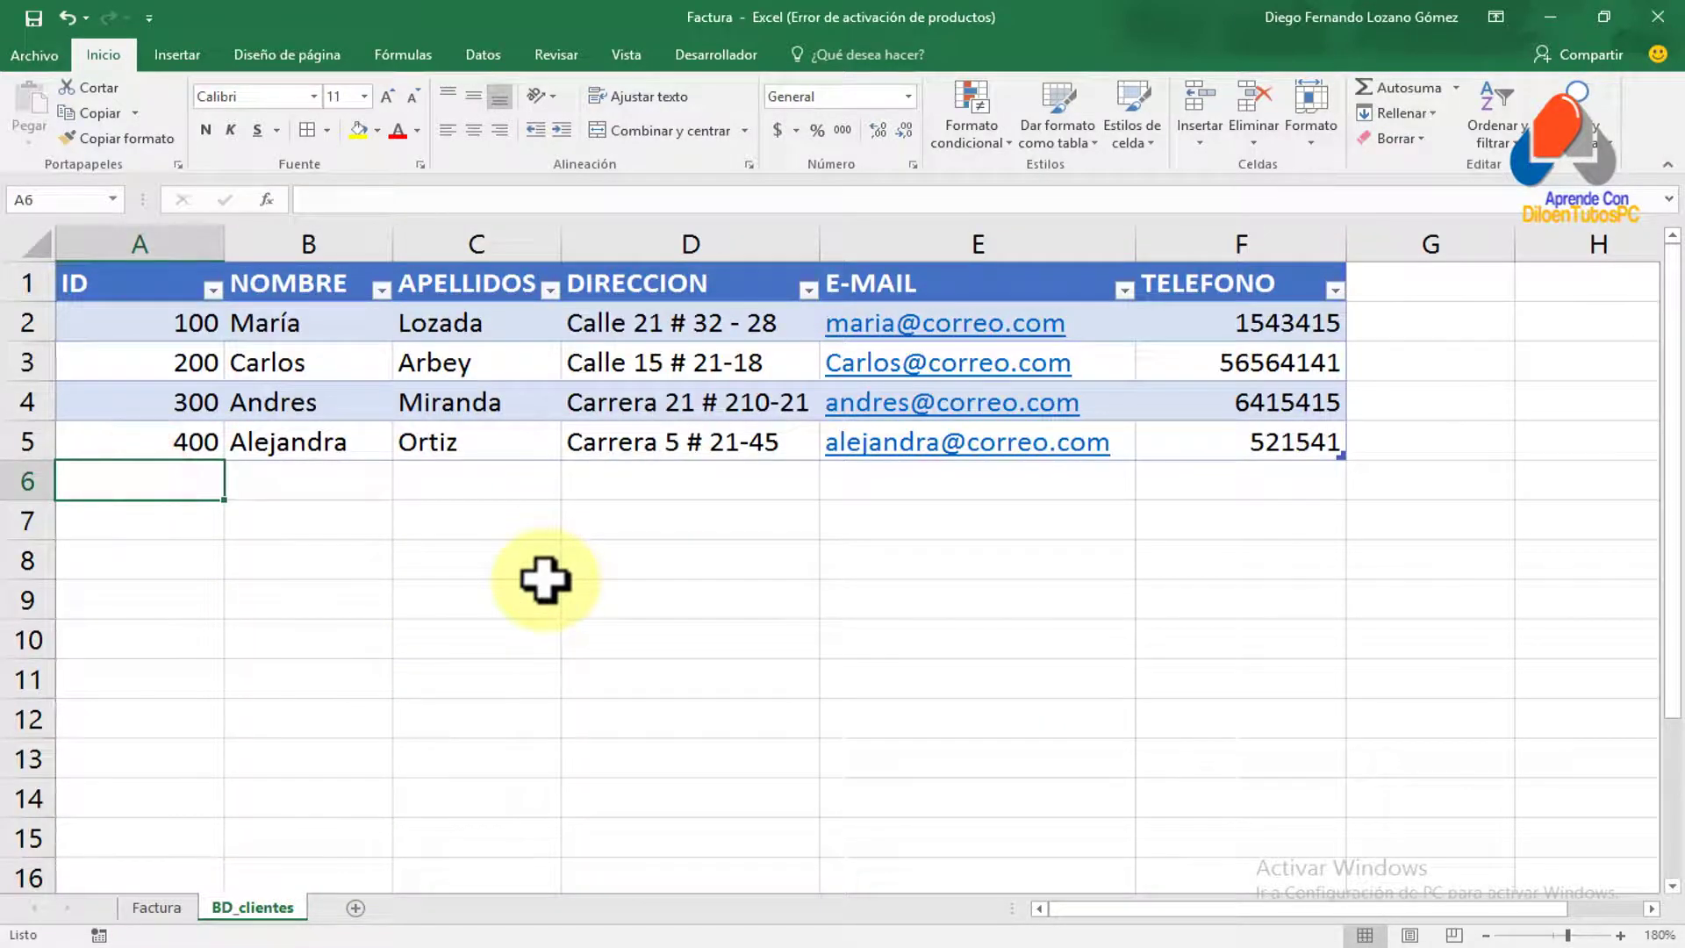
pyautogui.write('500')
pyautogui.press('Return')
pyautogui.press('Up')
pyautogui.press('Right')
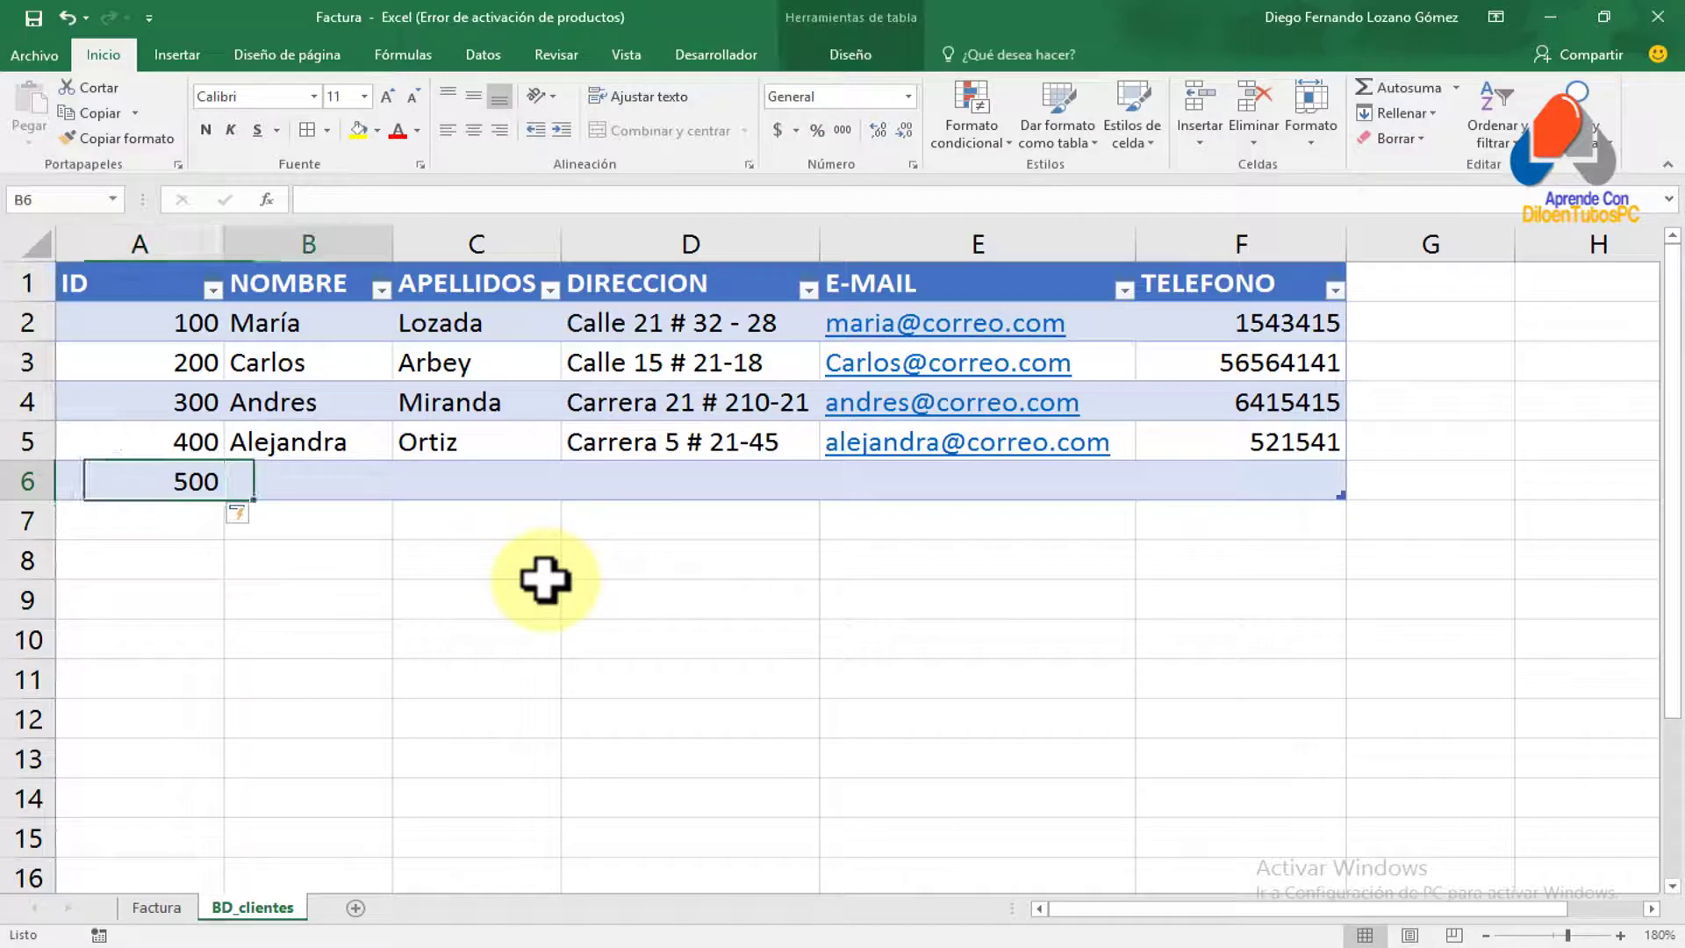
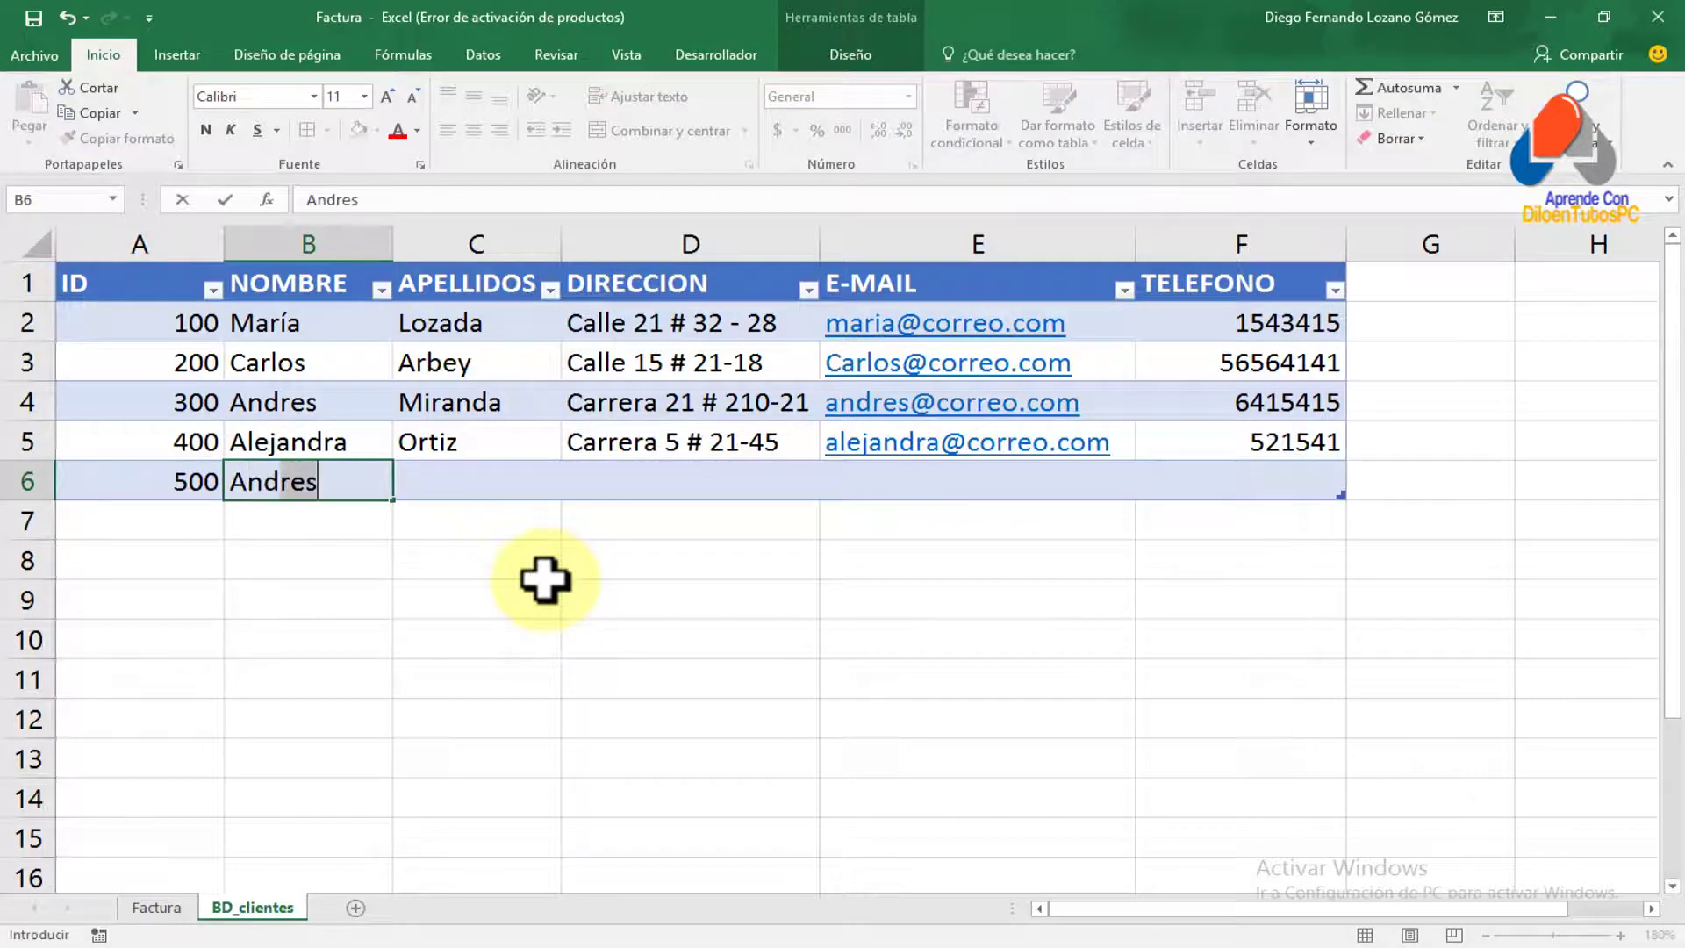
# Fill in the new client's first name and surname in the new row
pyautogui.press('Tab')
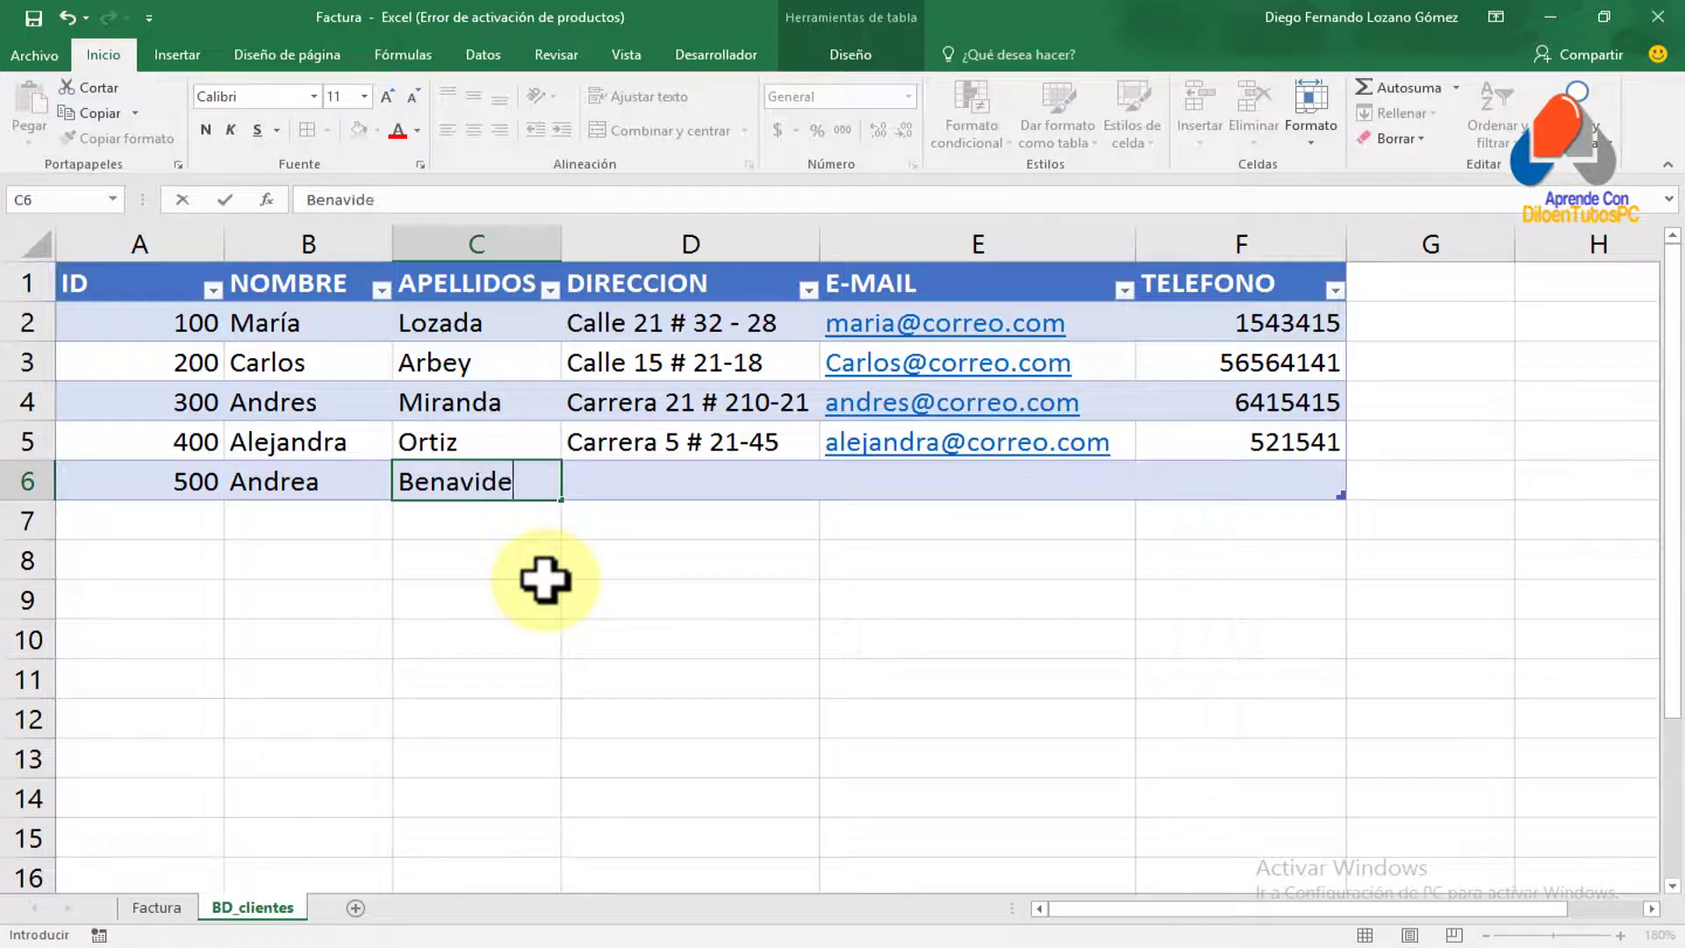
pyautogui.press('Tab')
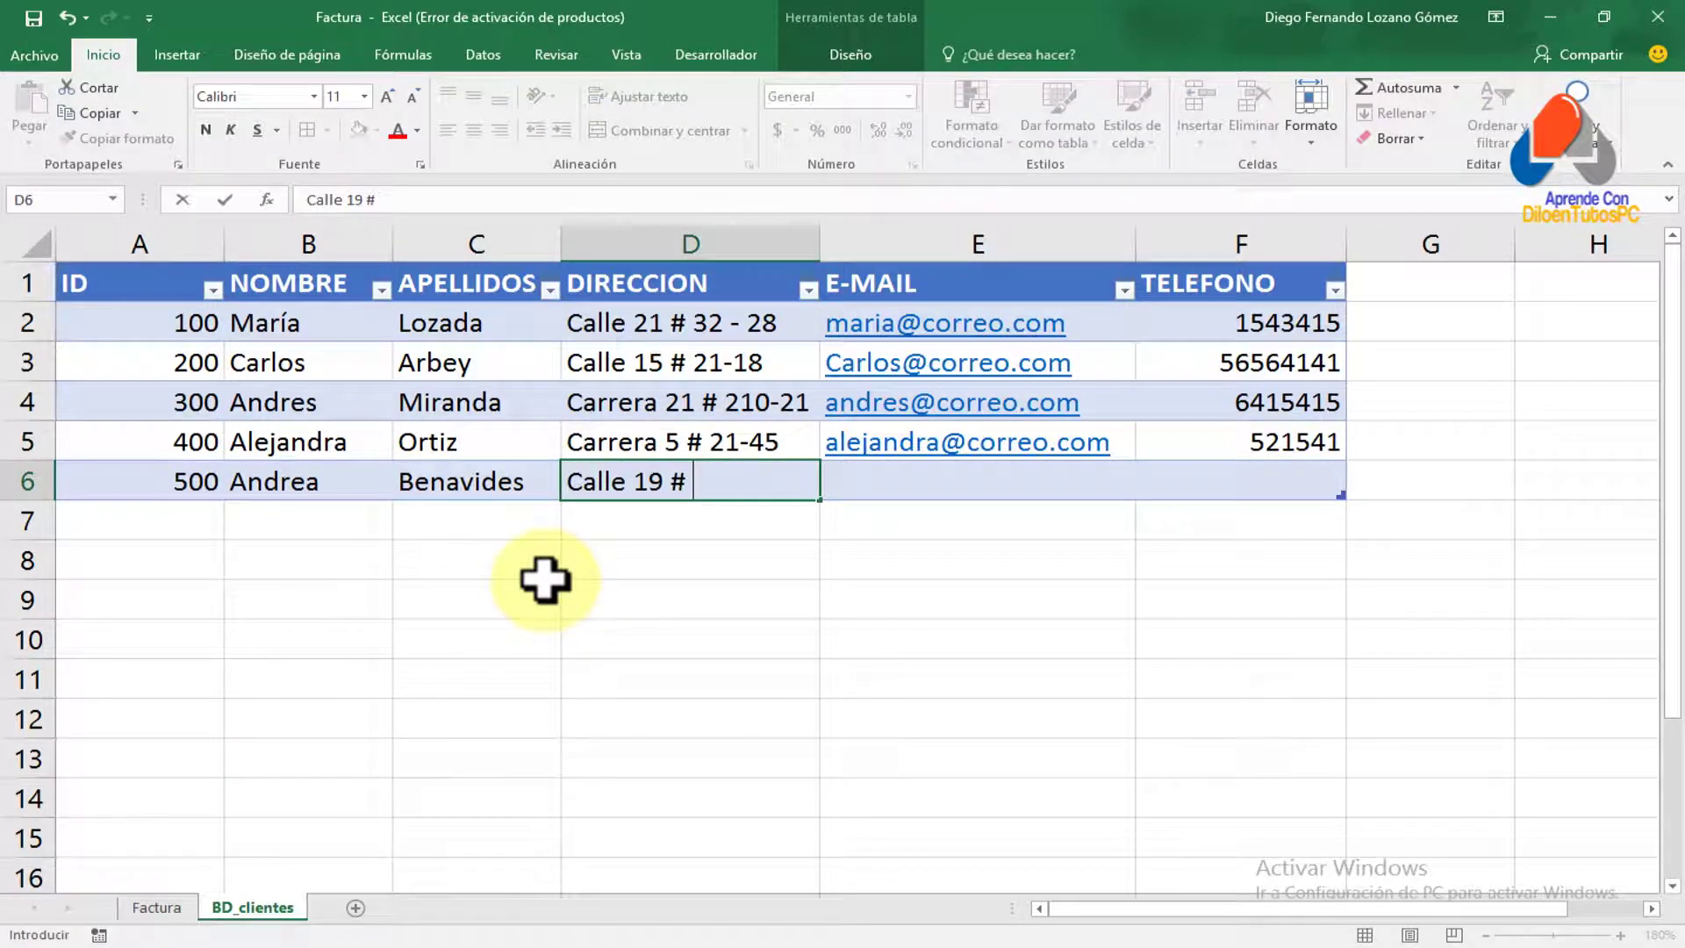
# Fill in the new client's address, e-mail and phone number to finish the row
pyautogui.press('Tab')
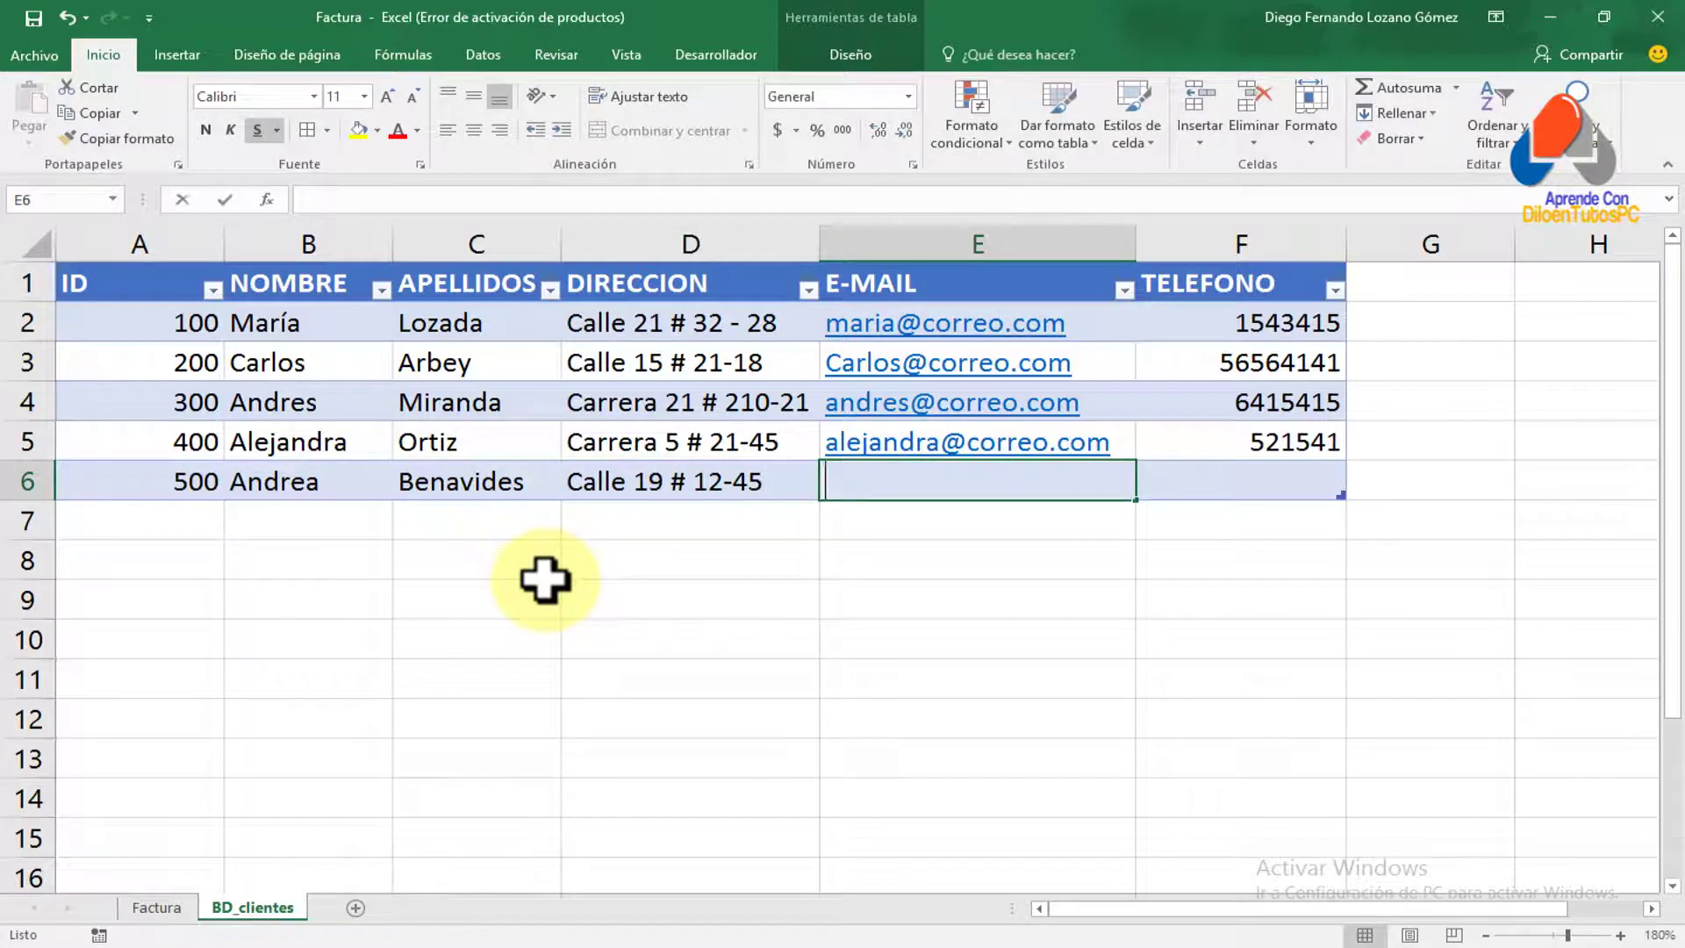
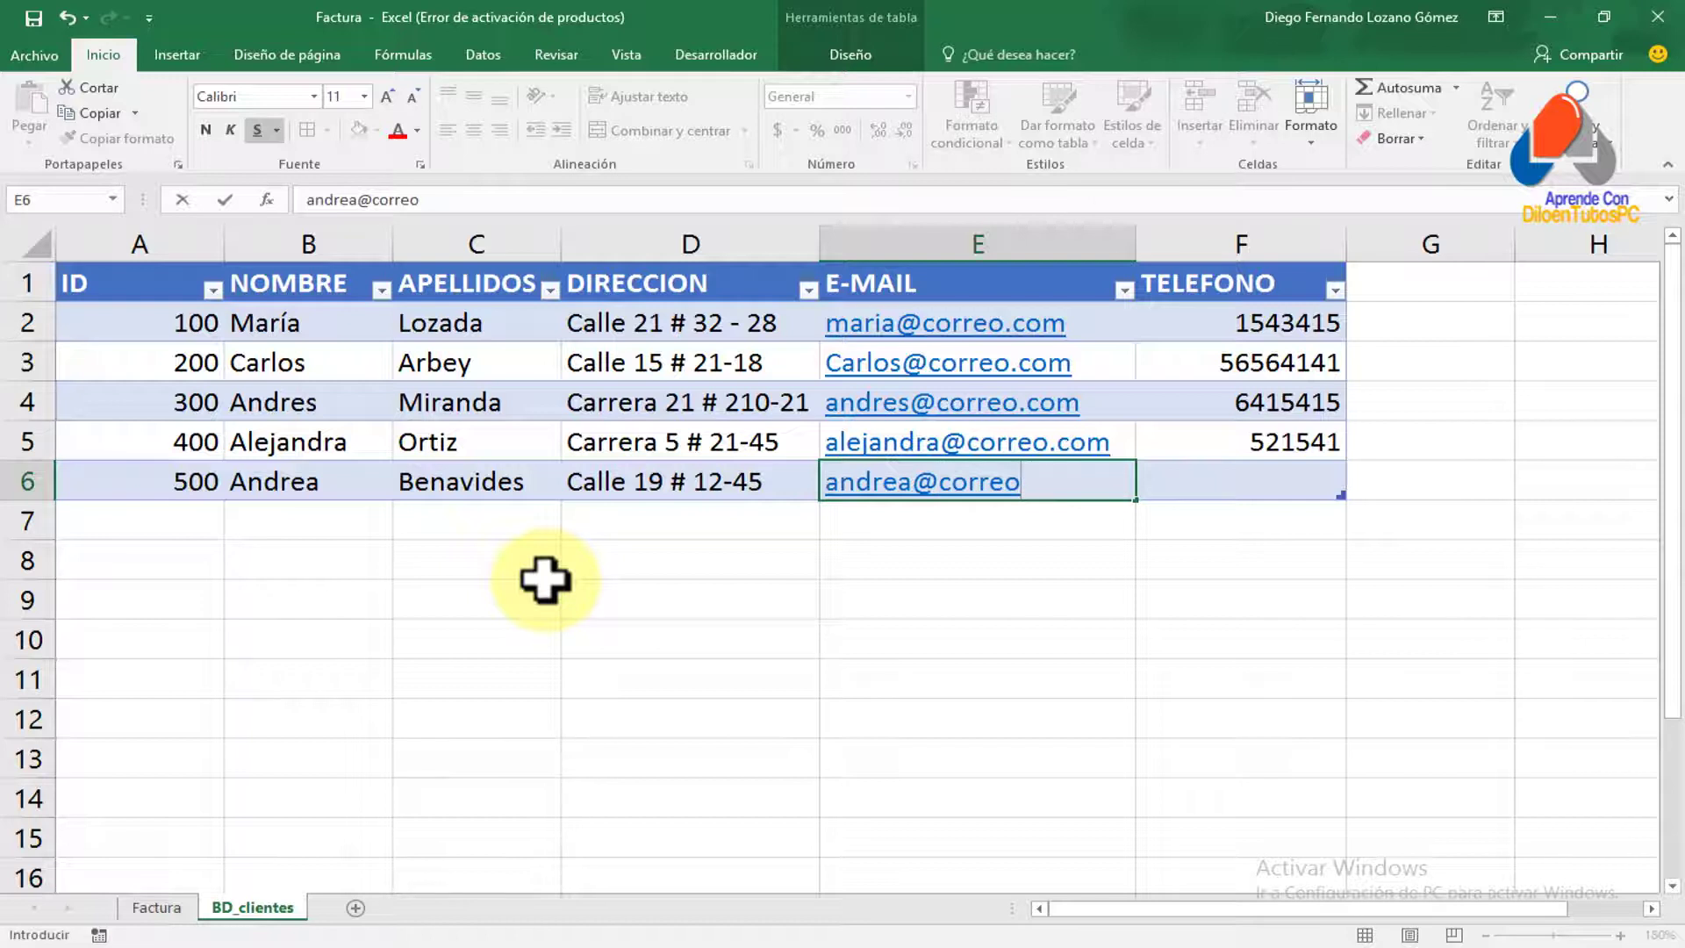
pyautogui.press('Tab')
pyautogui.write('65644')
pyautogui.press('Return')
pyautogui.press('Up')
pyautogui.press('Left')
pyautogui.press('Down')
pyautogui.press('Down')
pyautogui.press('Down')
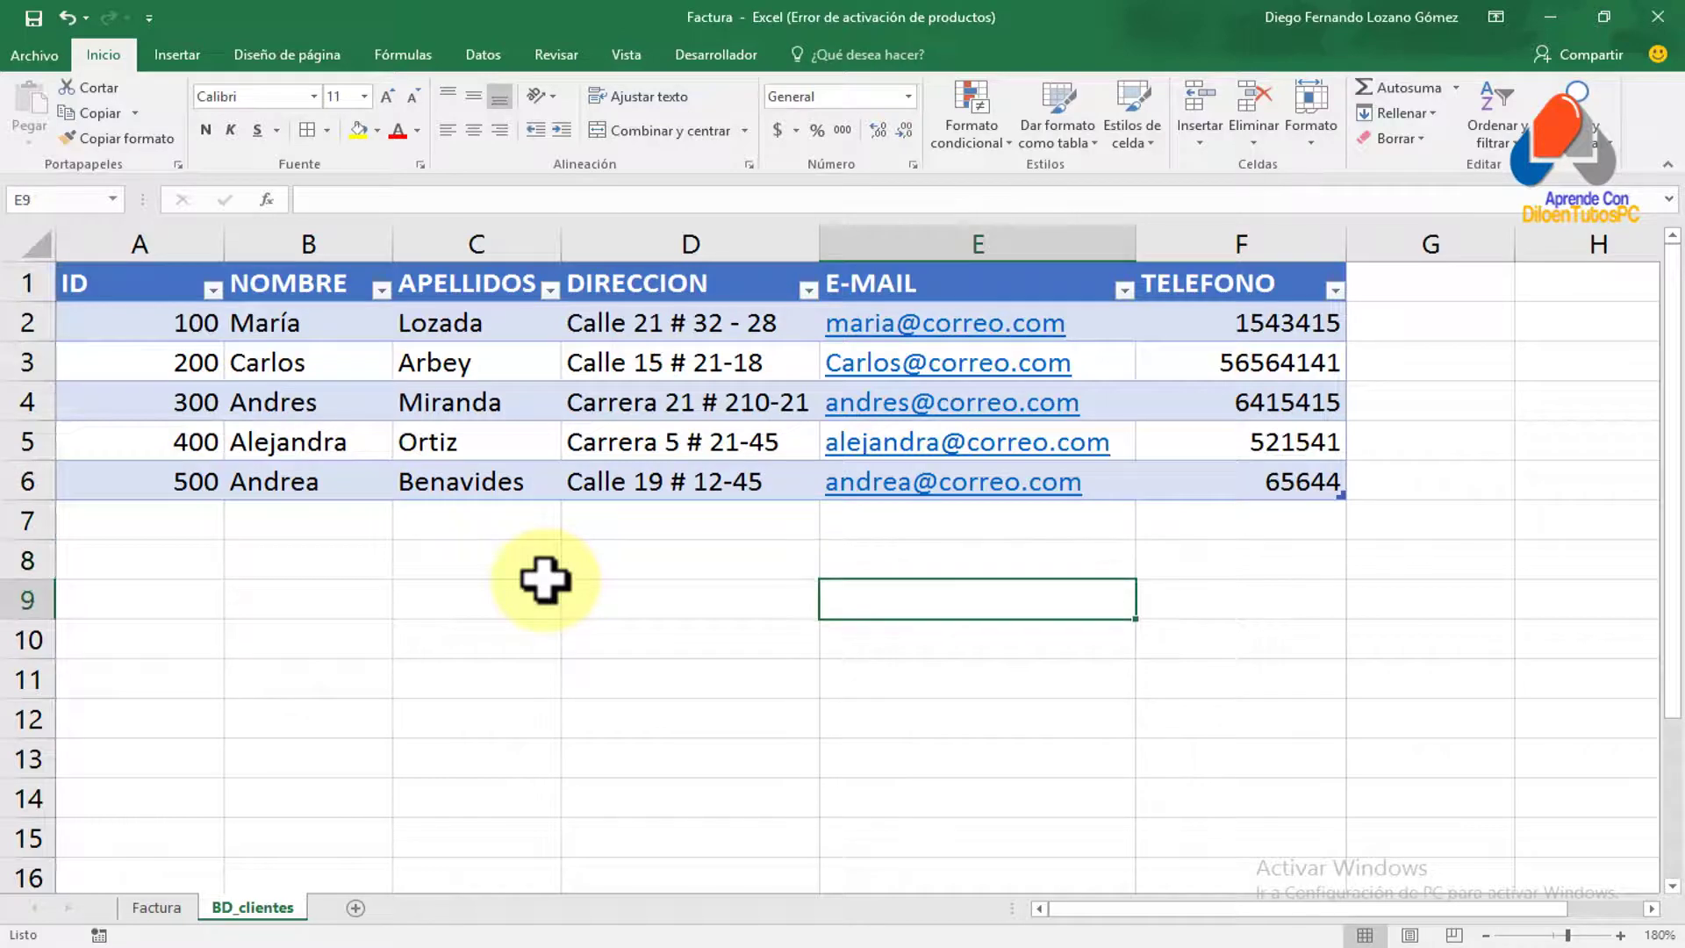
# Enter the newly added client's ID in the Factura Cédula cell D7
pyautogui.click(158, 909)
pyautogui.click(544, 519)
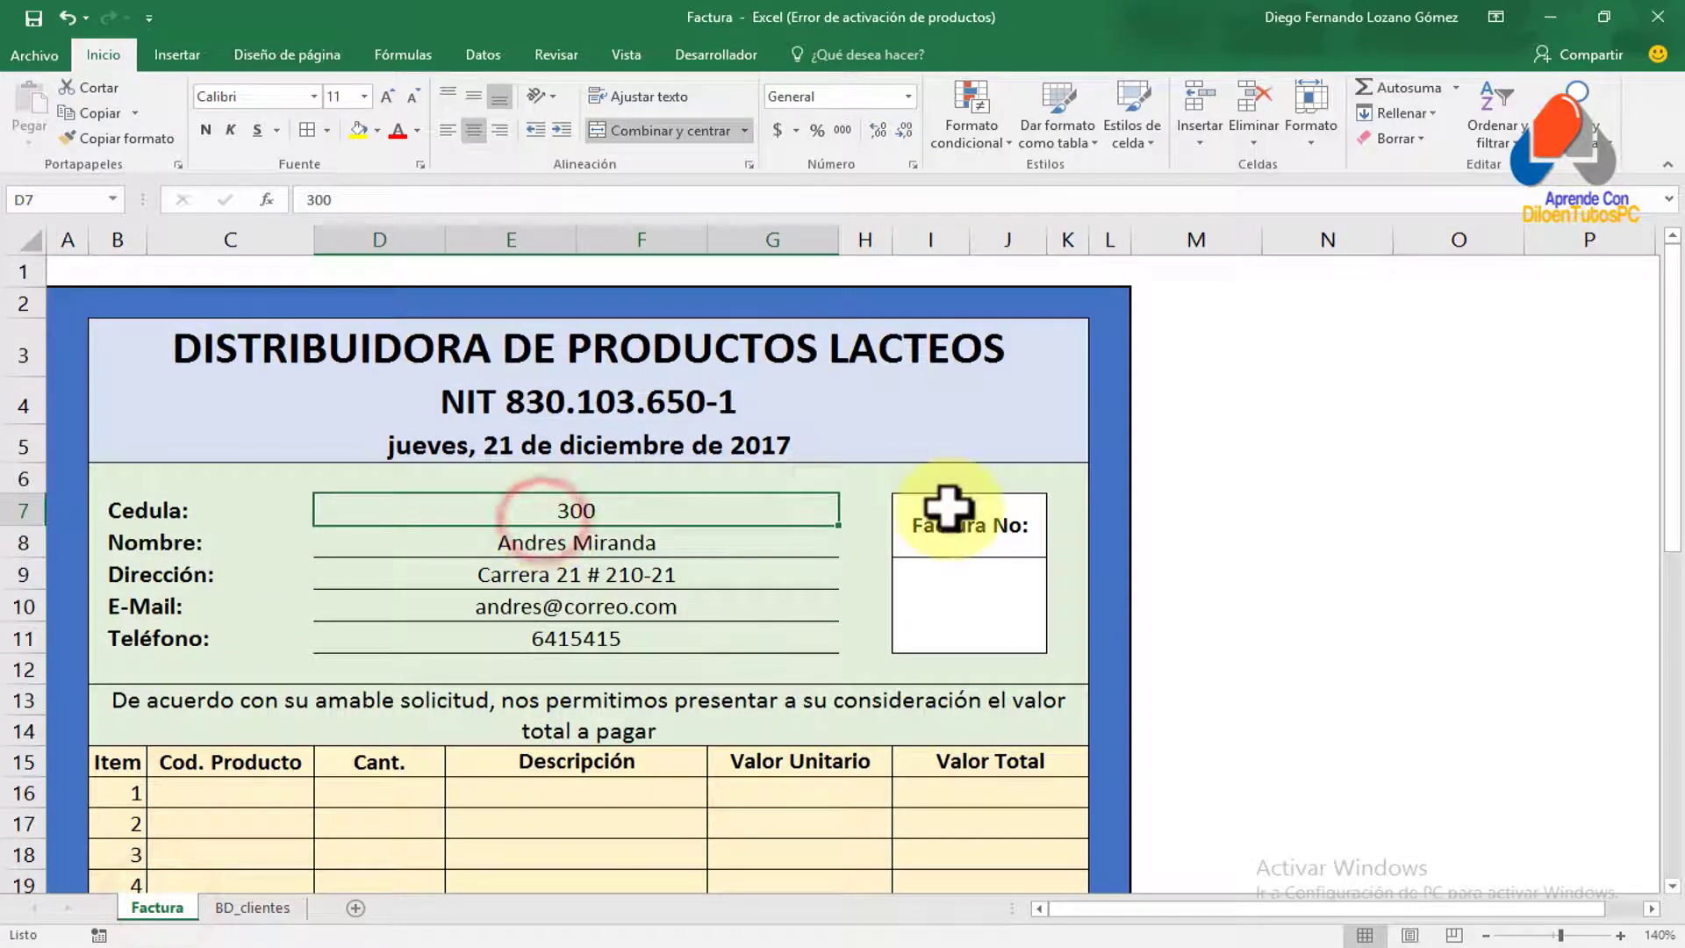
pyautogui.write('500')
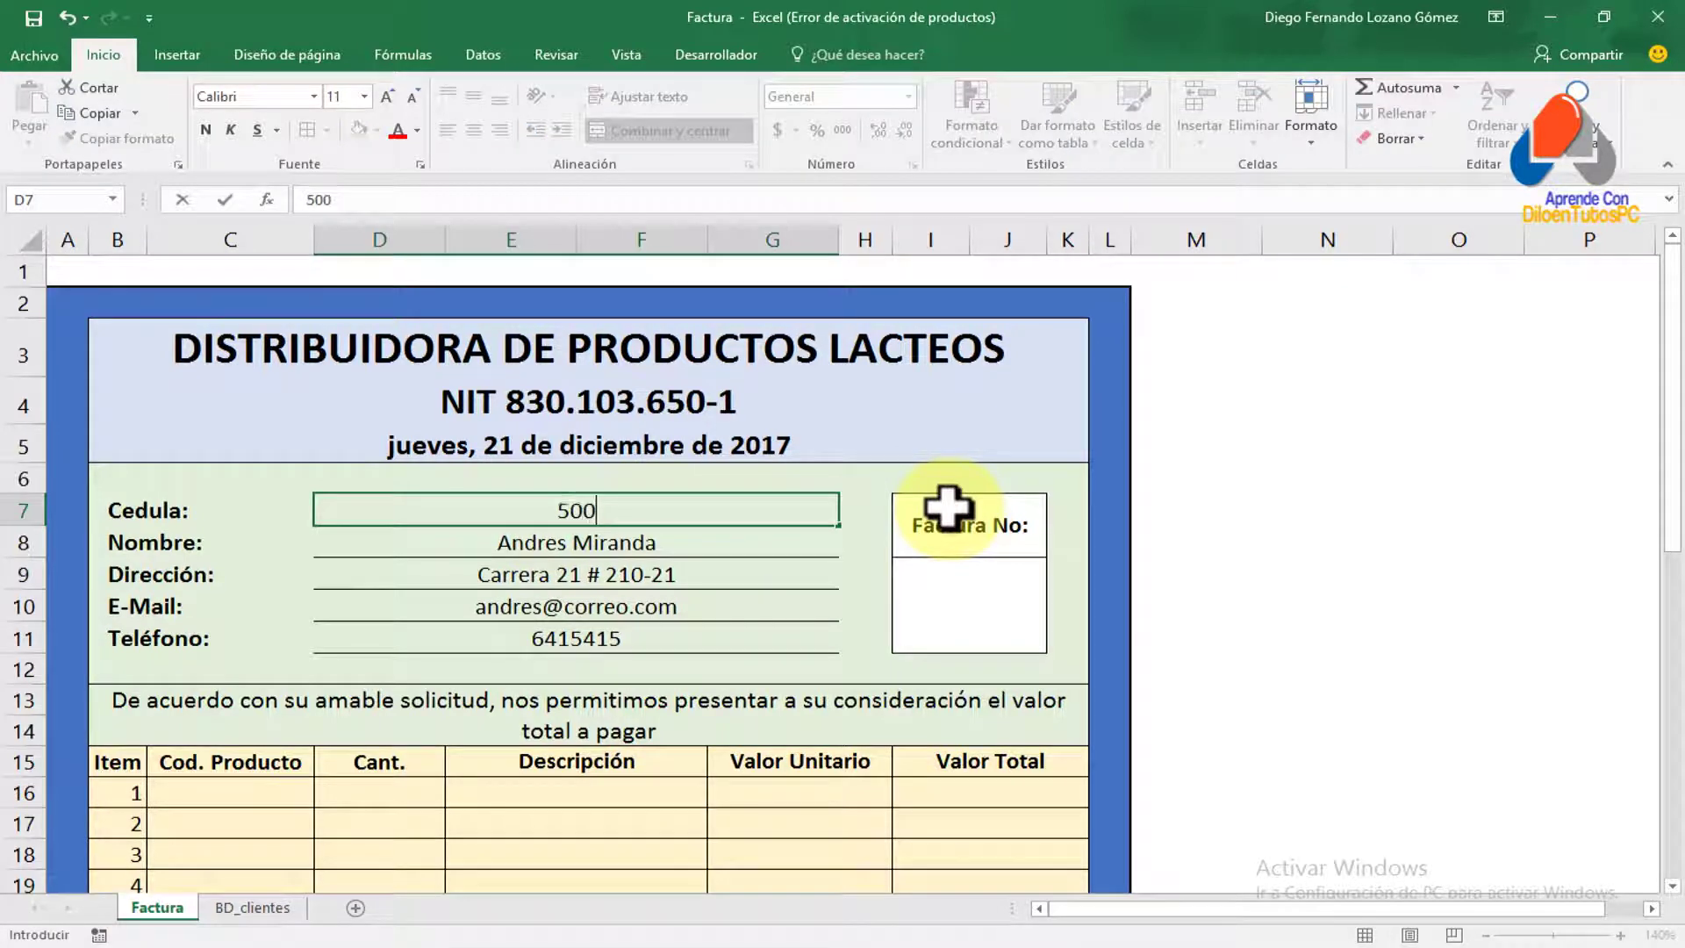
pyautogui.press('Return')
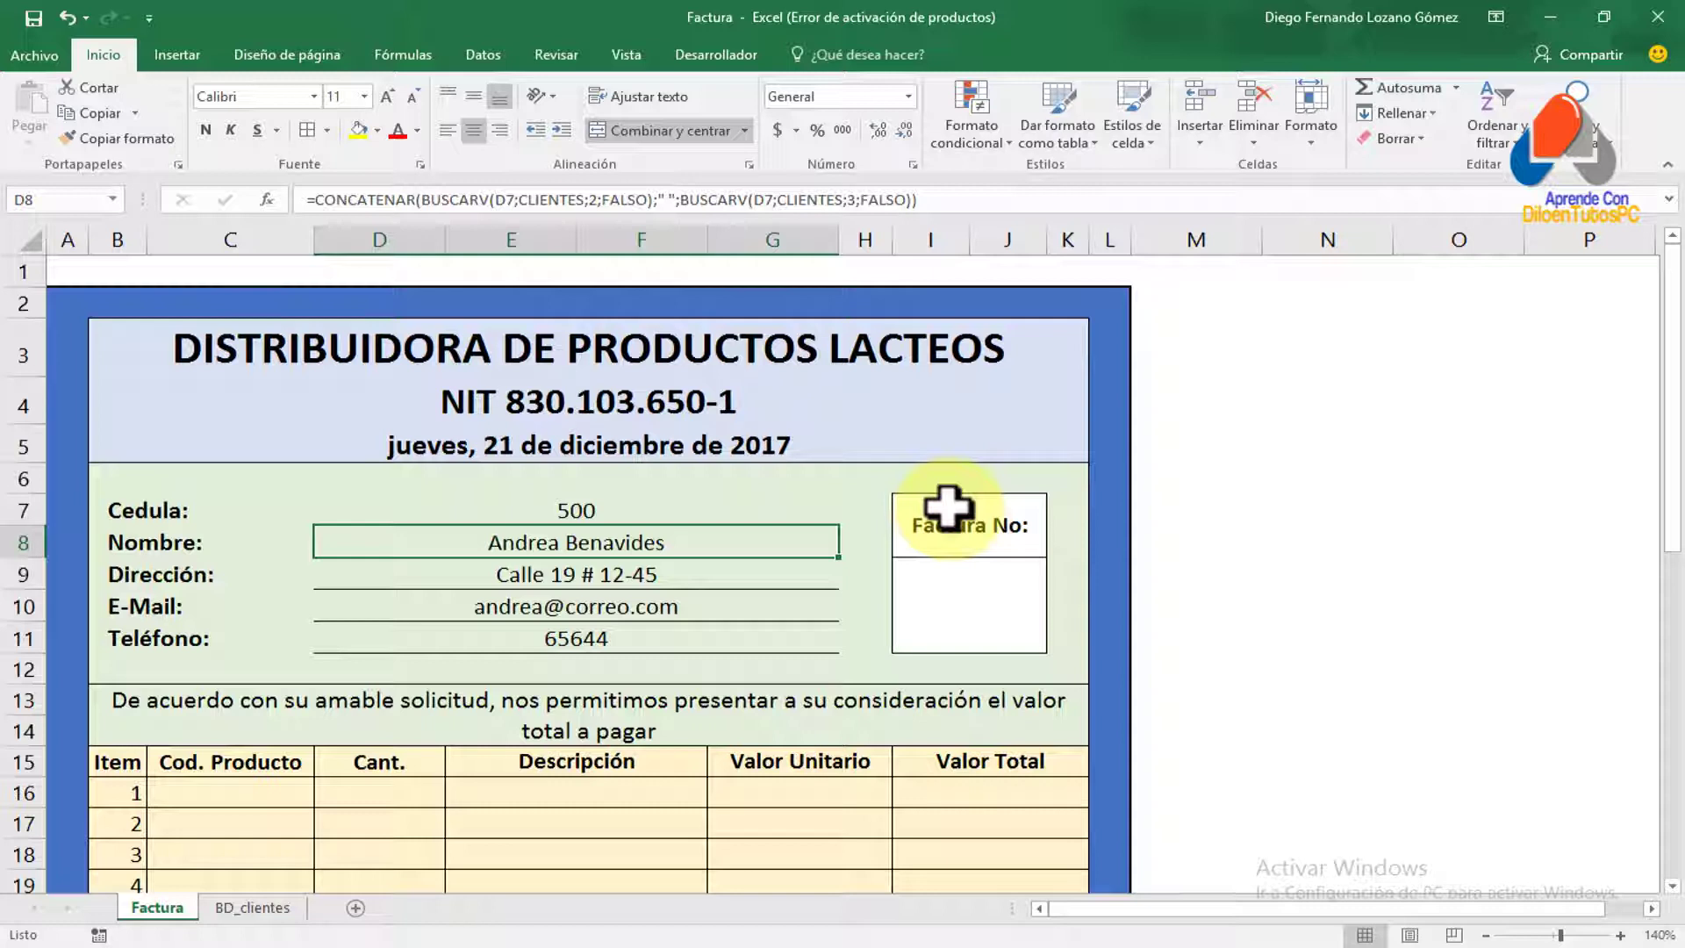
pyautogui.press('Up')
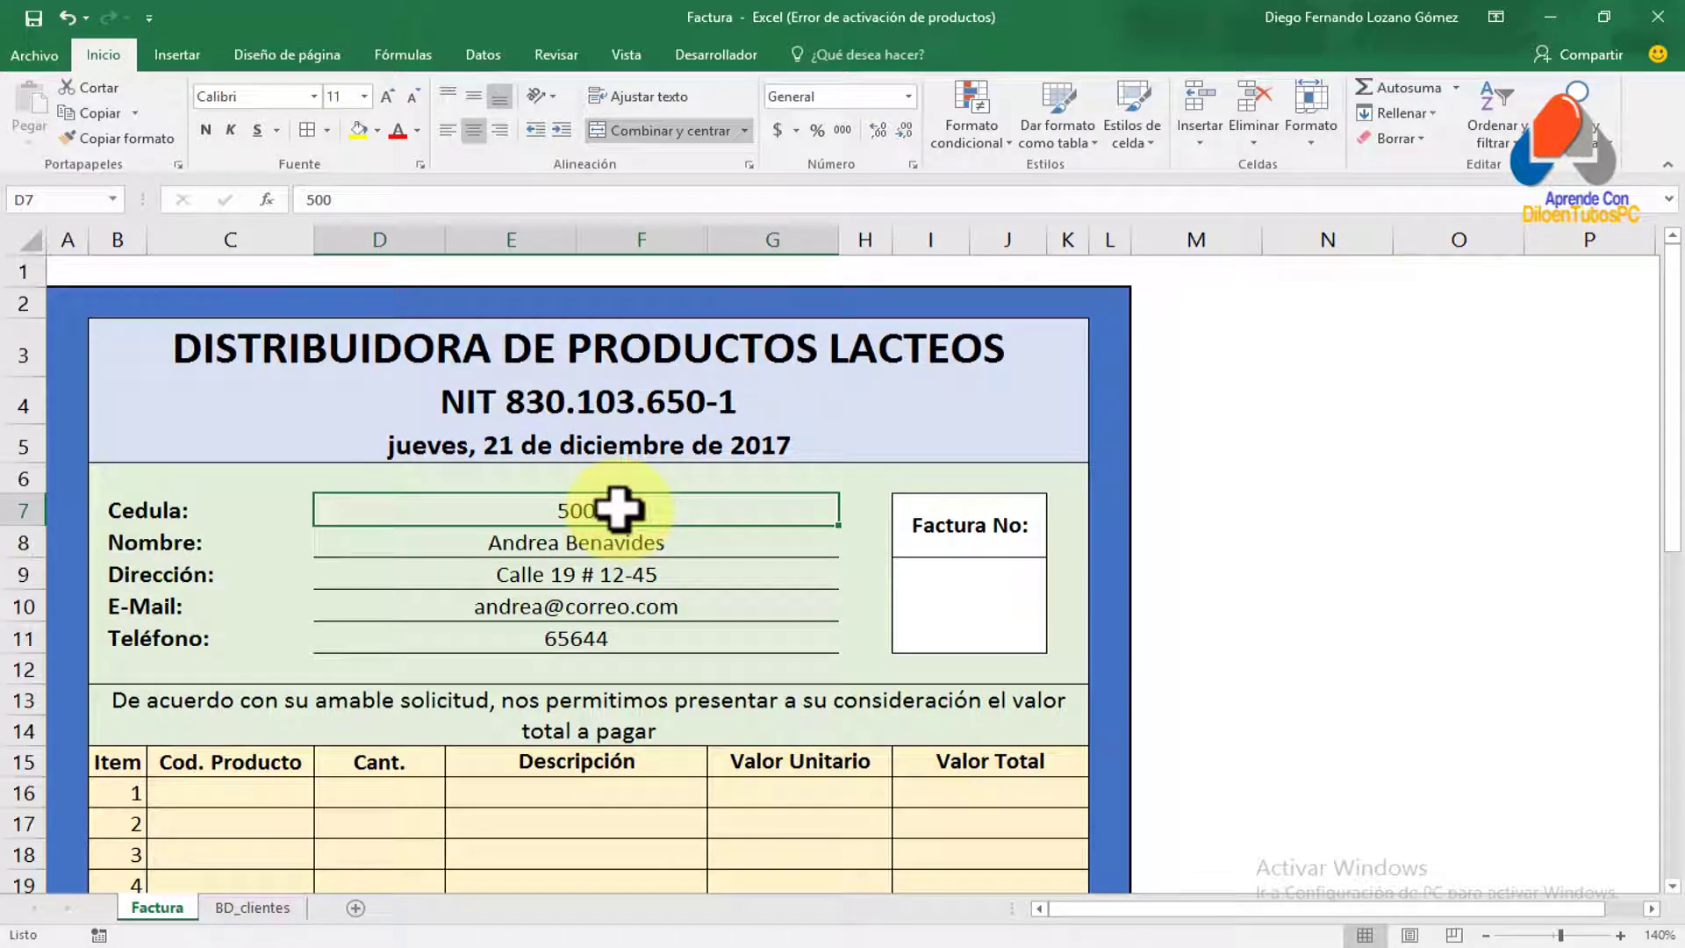
# Enter an unregistered Cédula in D7 so the customer fields show #N/A
pyautogui.write('800')
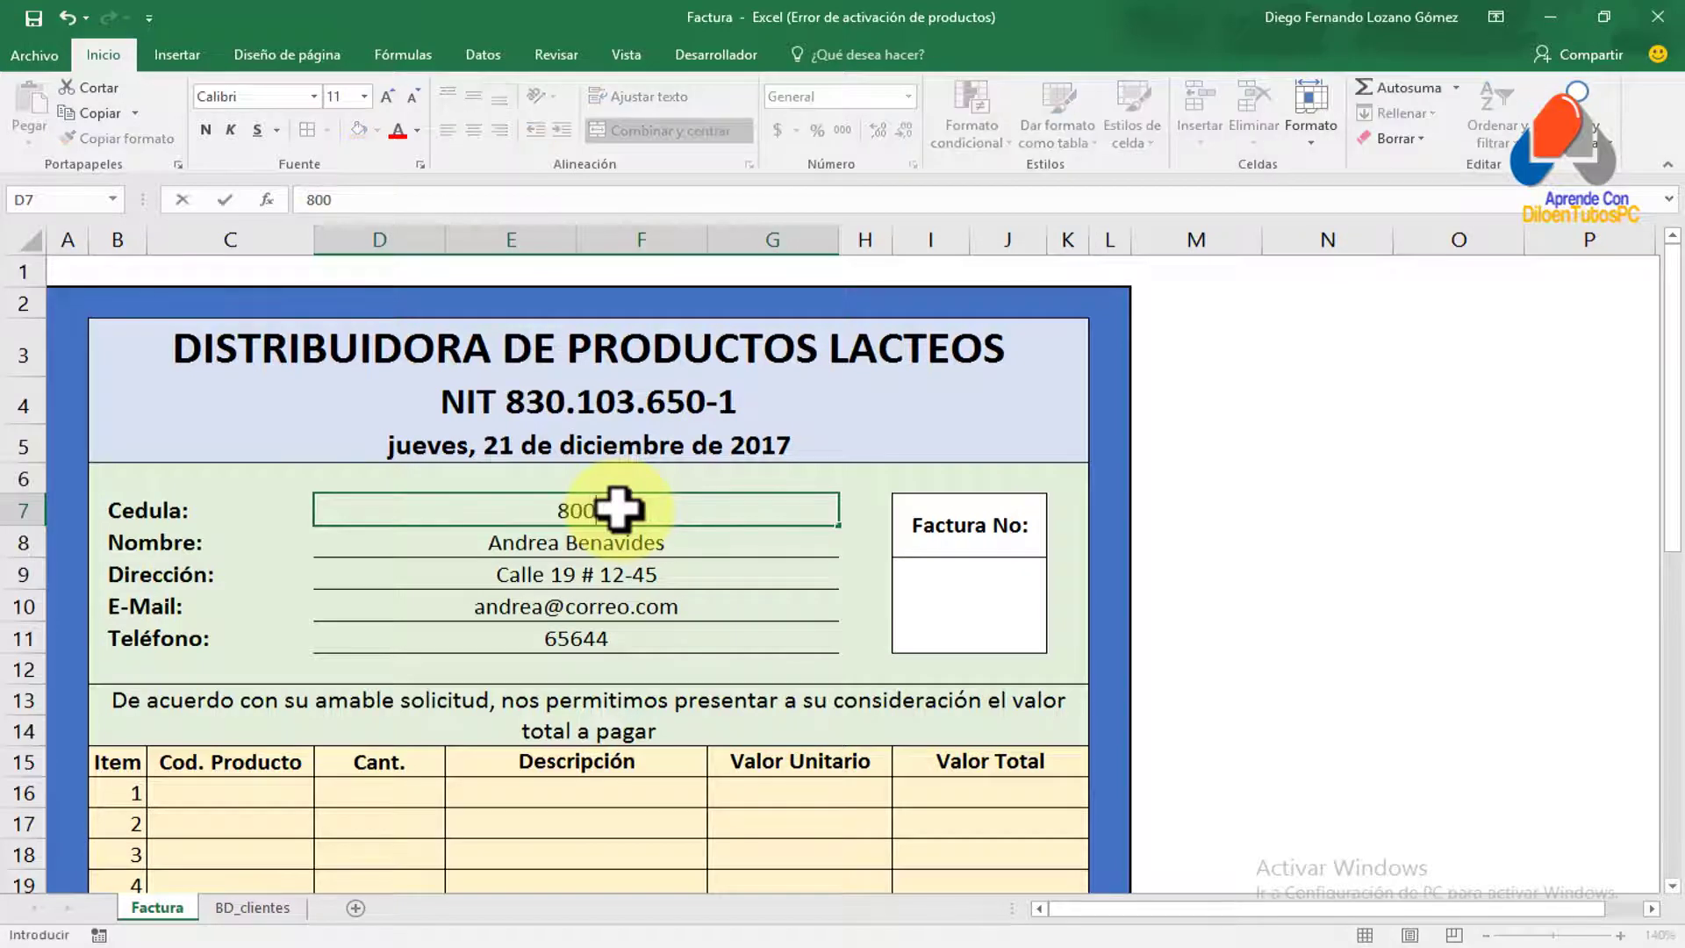
pyautogui.press('Return')
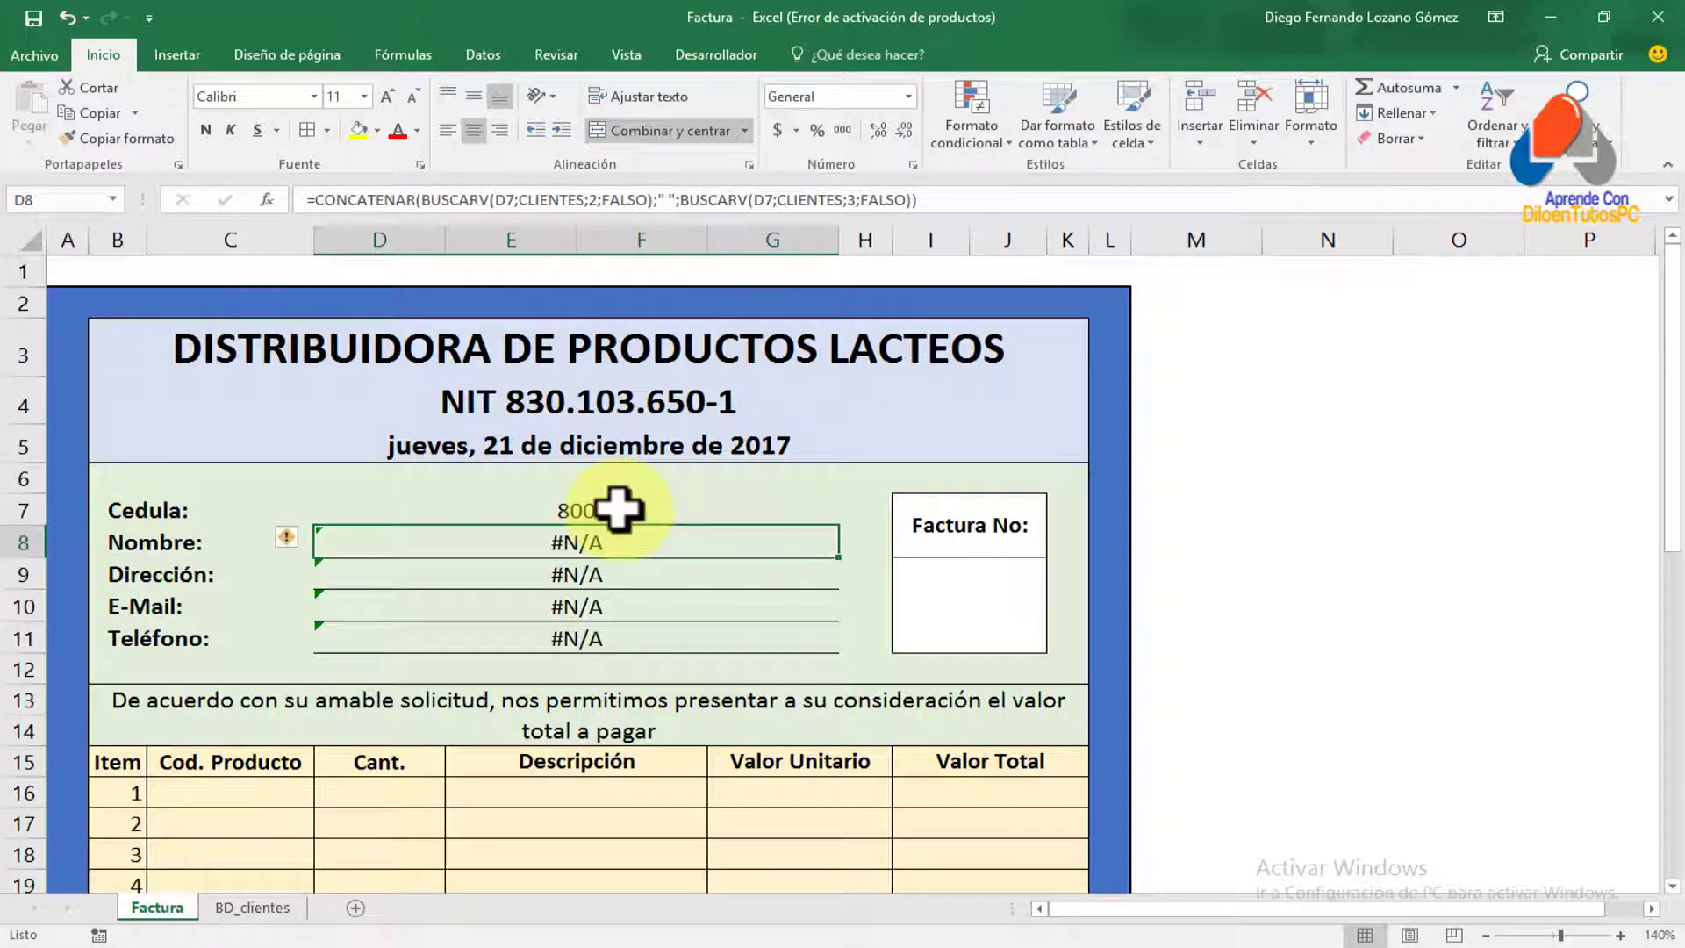
pyautogui.click(619, 509)
pyautogui.press('Return')
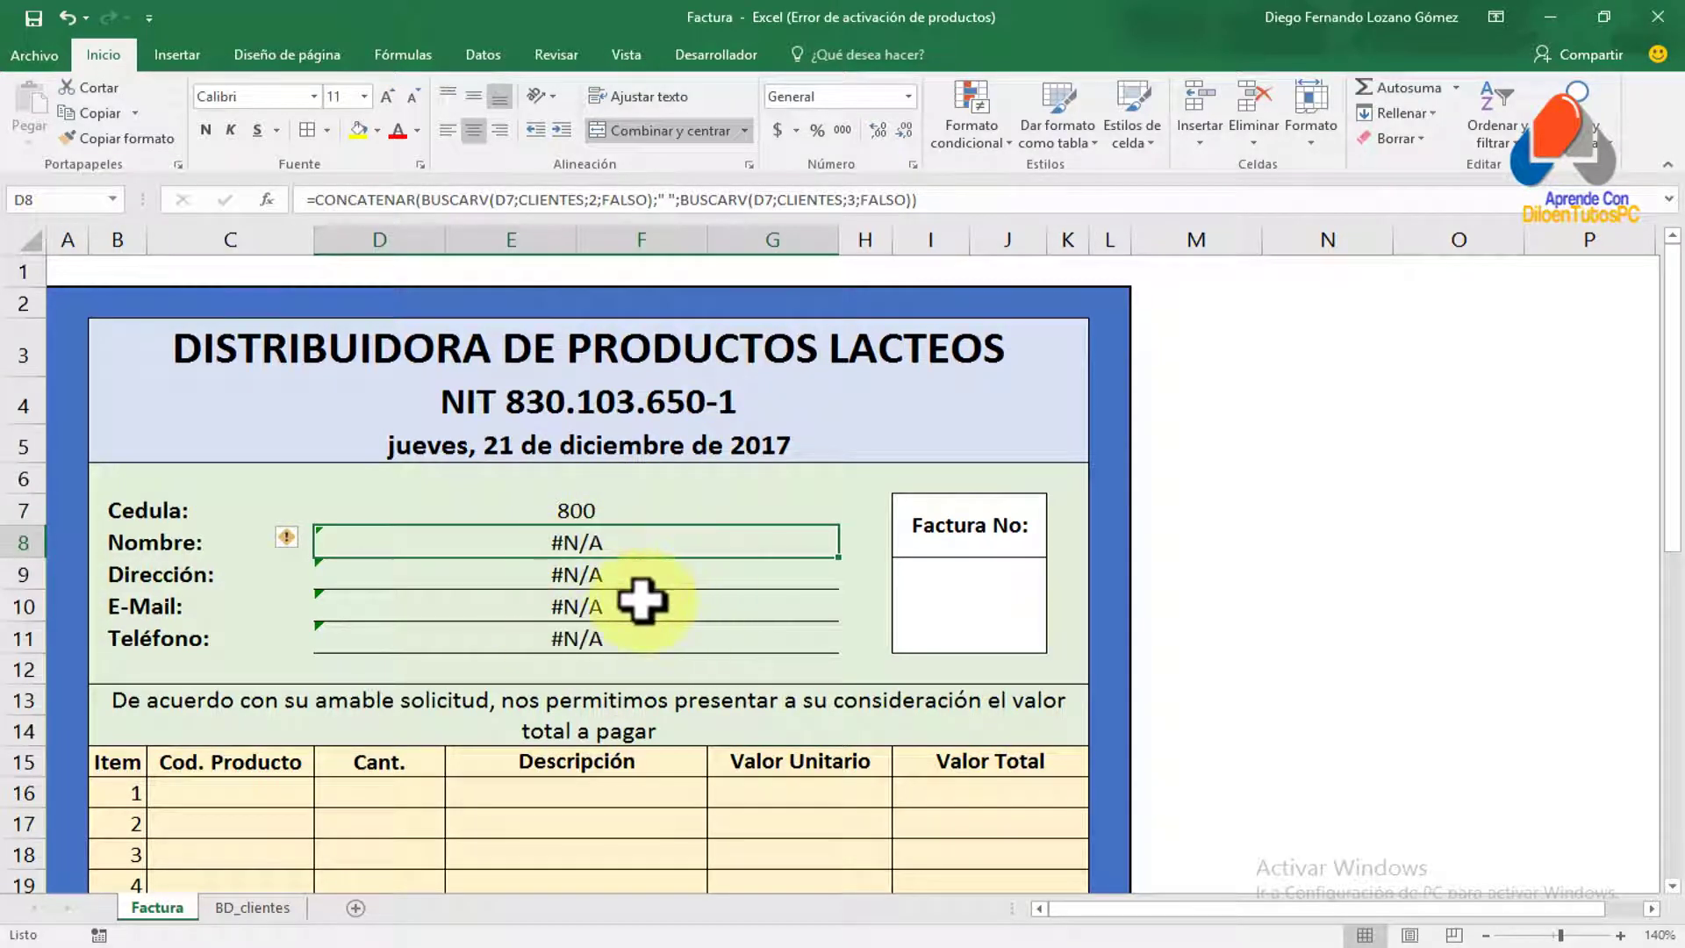
# Inspect the CONCATENAR/BUSCARV formula behind the Nombre field D8
pyautogui.click(459, 548)
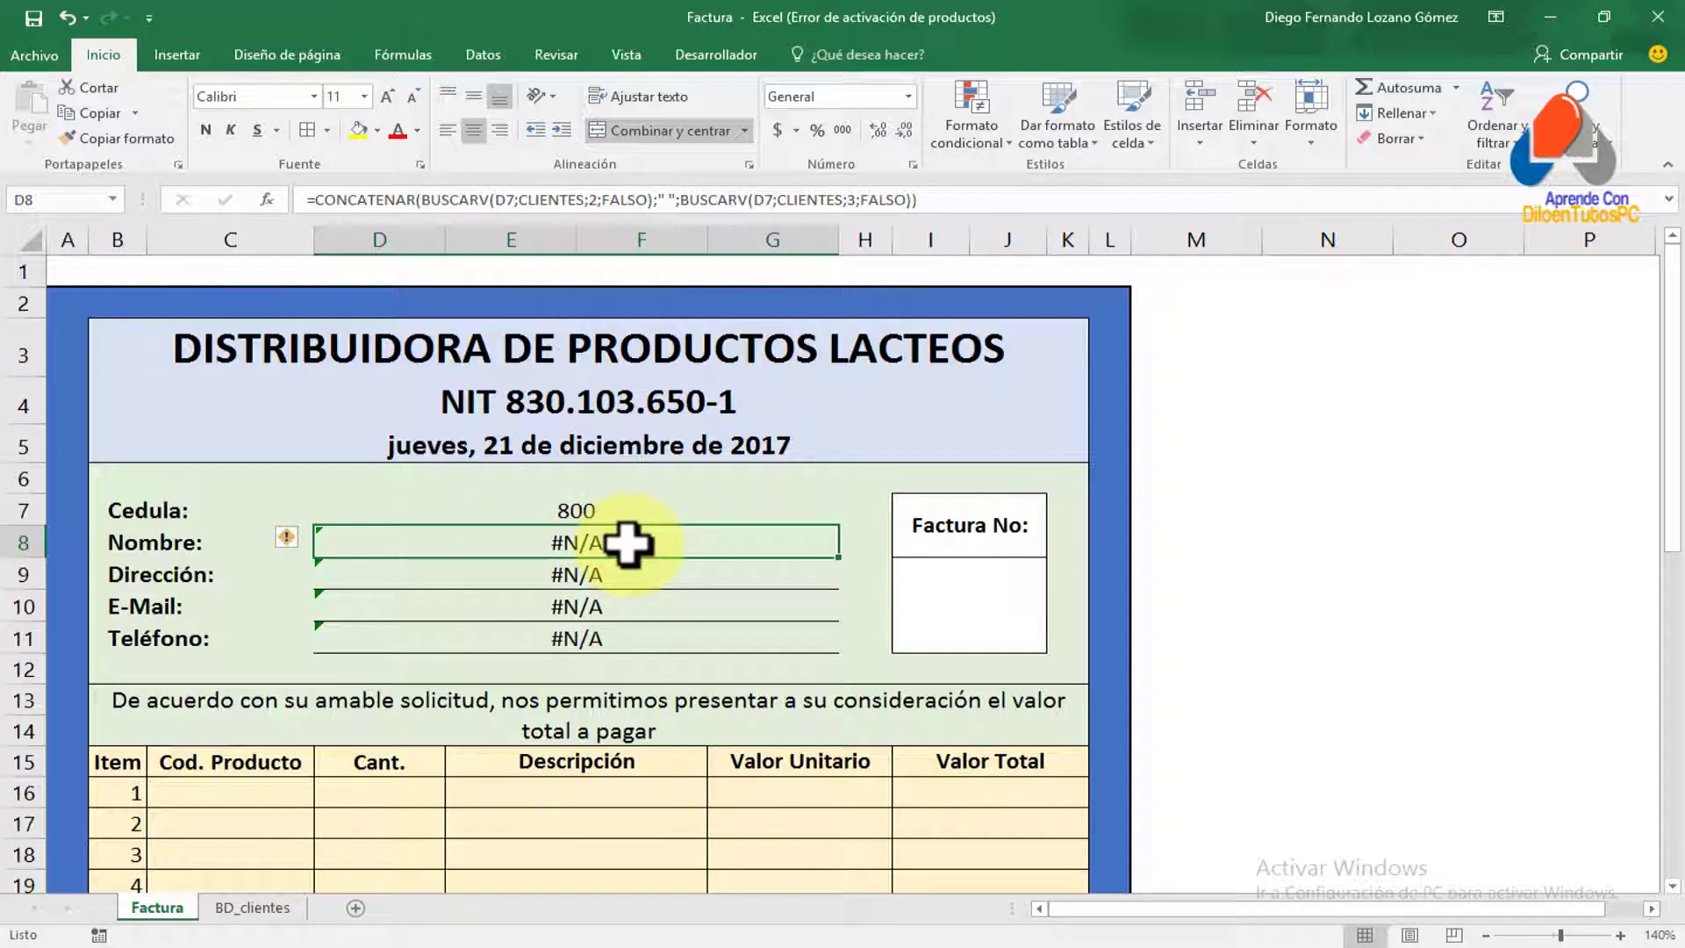
pyautogui.moveTo(620, 569); pyautogui.dragTo(640, 632)
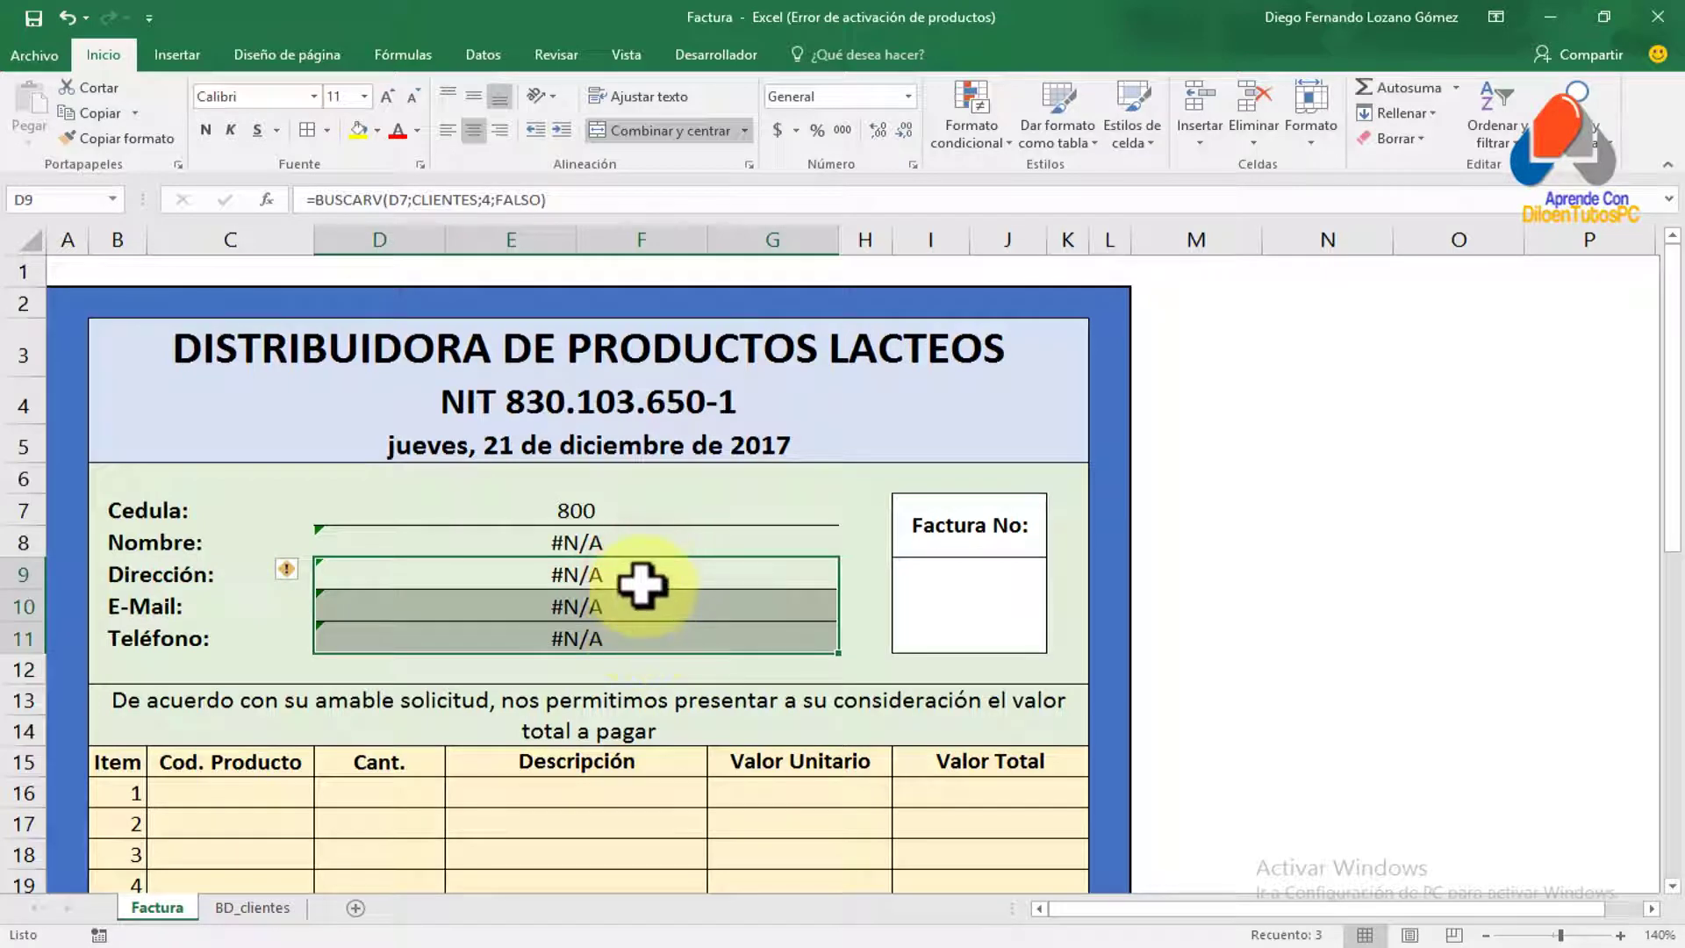
pyautogui.doubleClick(659, 540)
pyautogui.press('Escape')
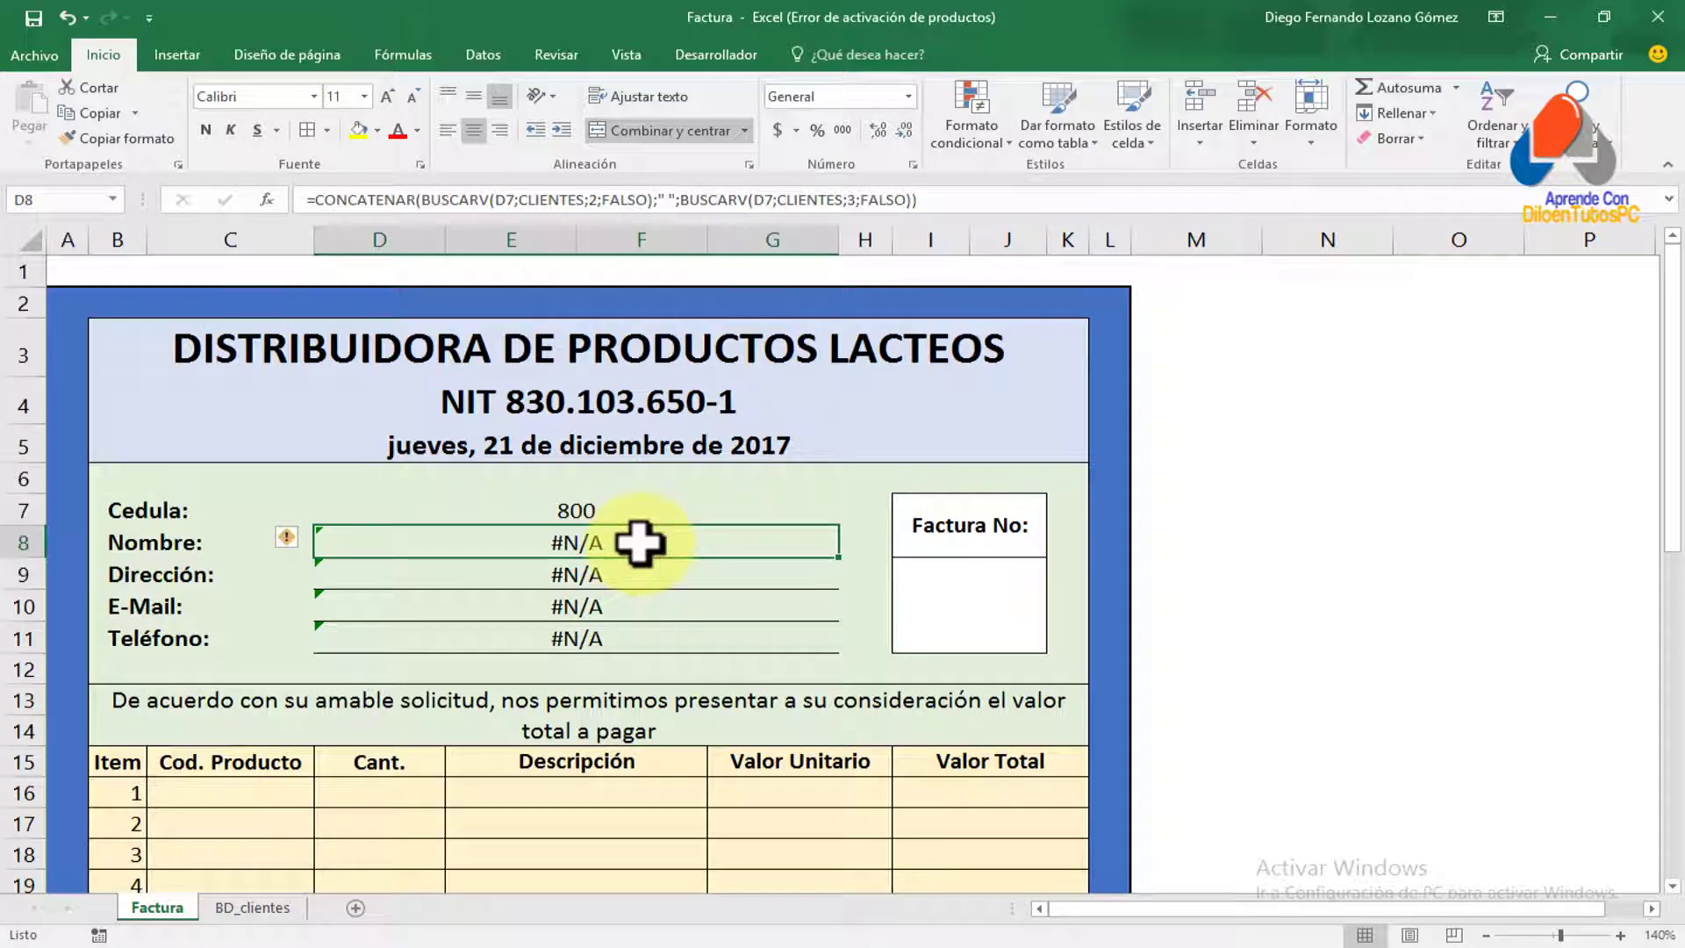
pyautogui.doubleClick(640, 542)
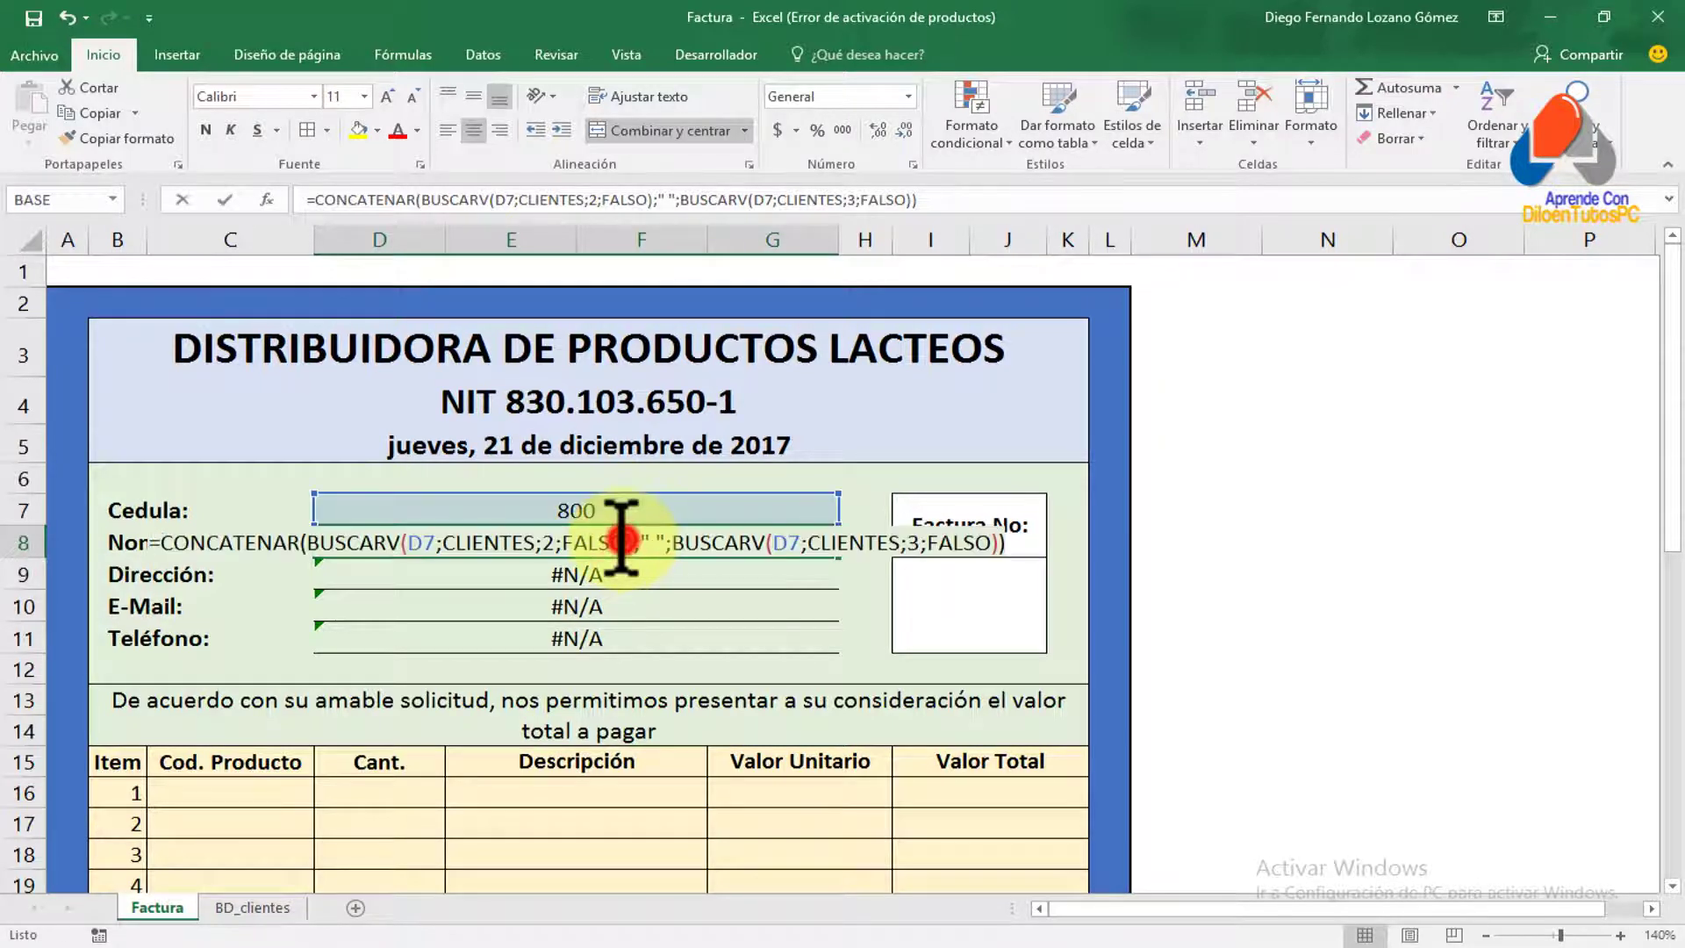
pyautogui.press('Escape')
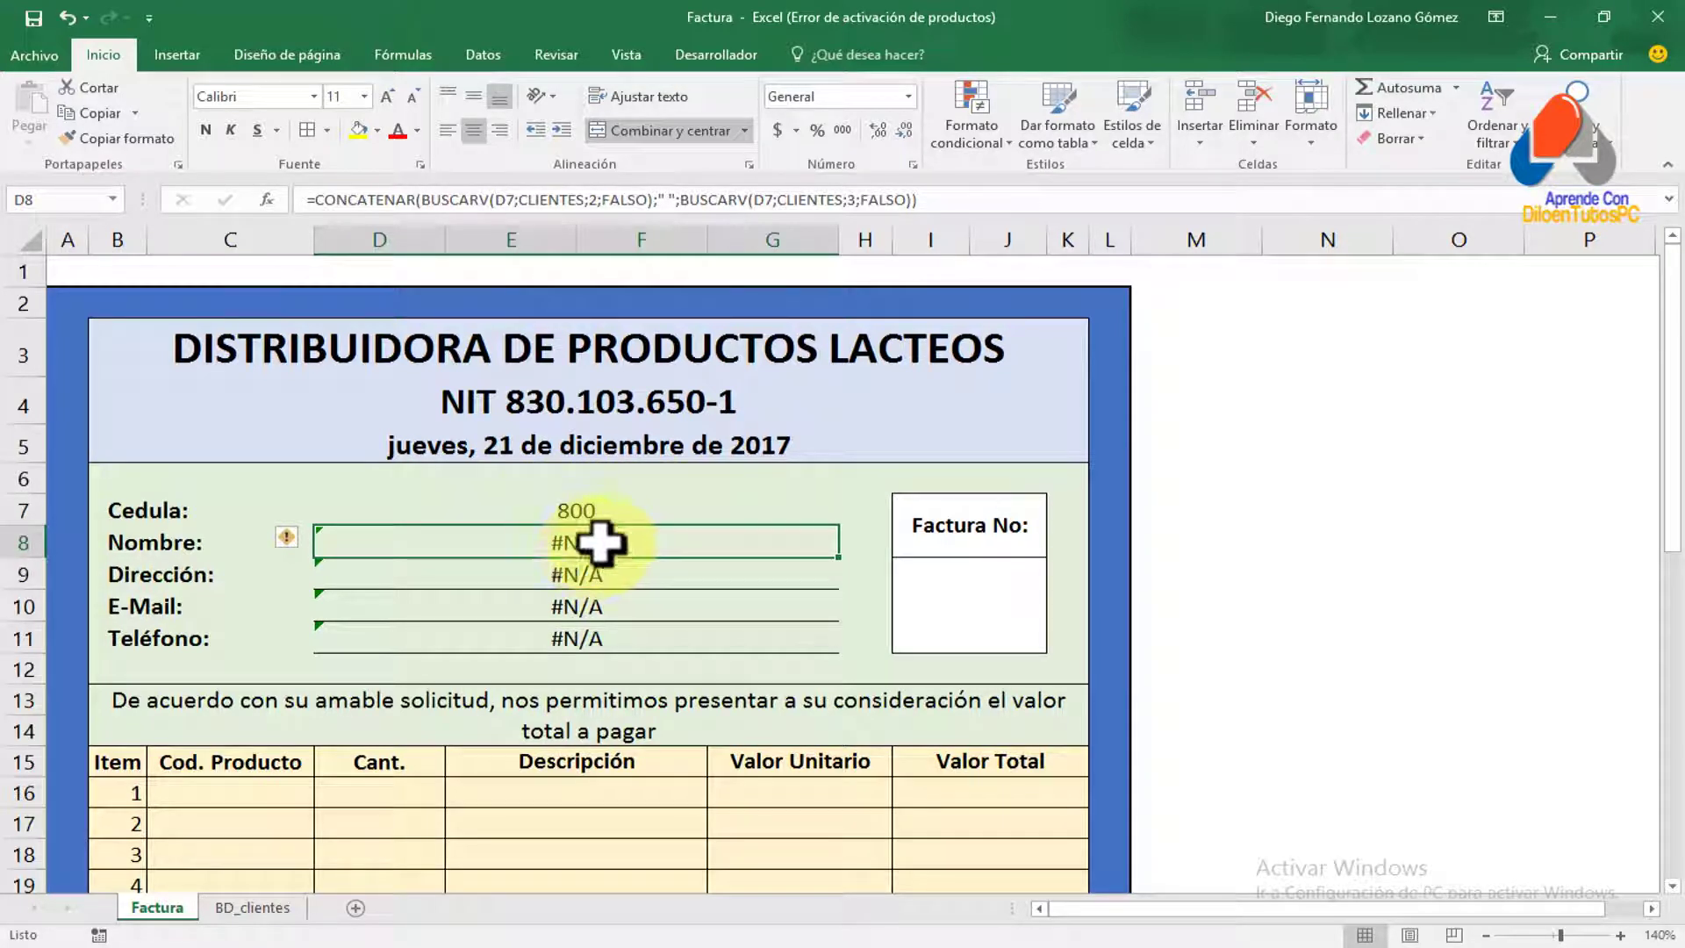
pyautogui.doubleClick(587, 542)
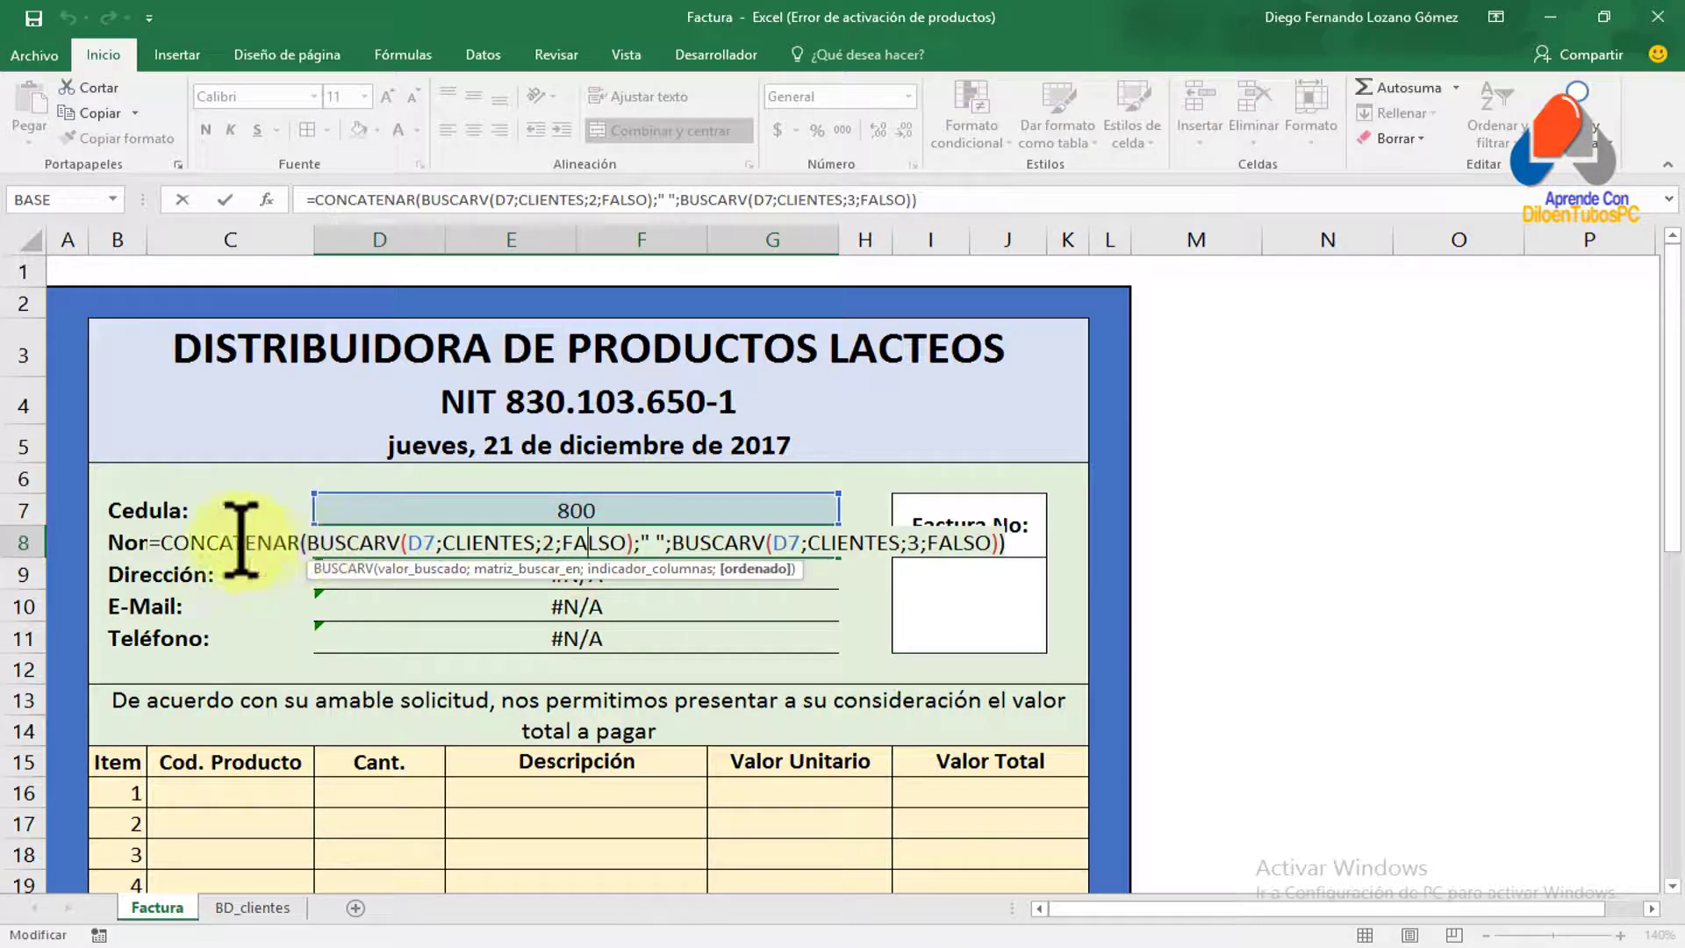
# Wrap the D8 Nombre formula in SI.ERROR returning "CLIENTE SIN REGISTRAR" on error
pyautogui.click(166, 541)
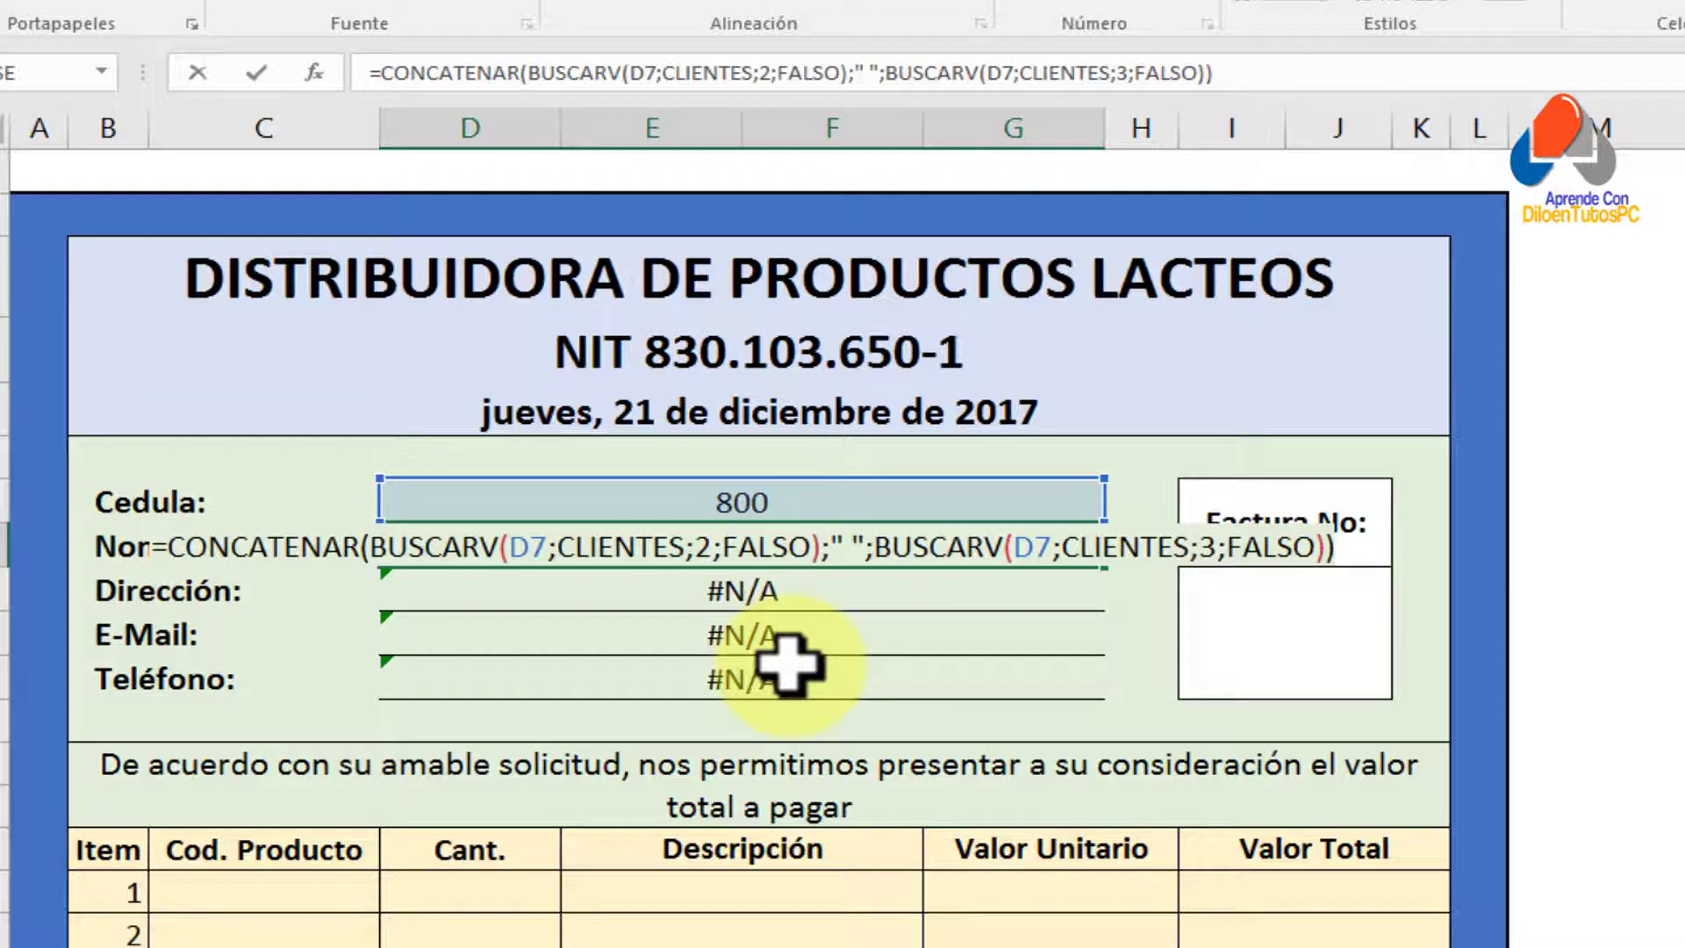
pyautogui.press('Escape')
pyautogui.write('si.error')
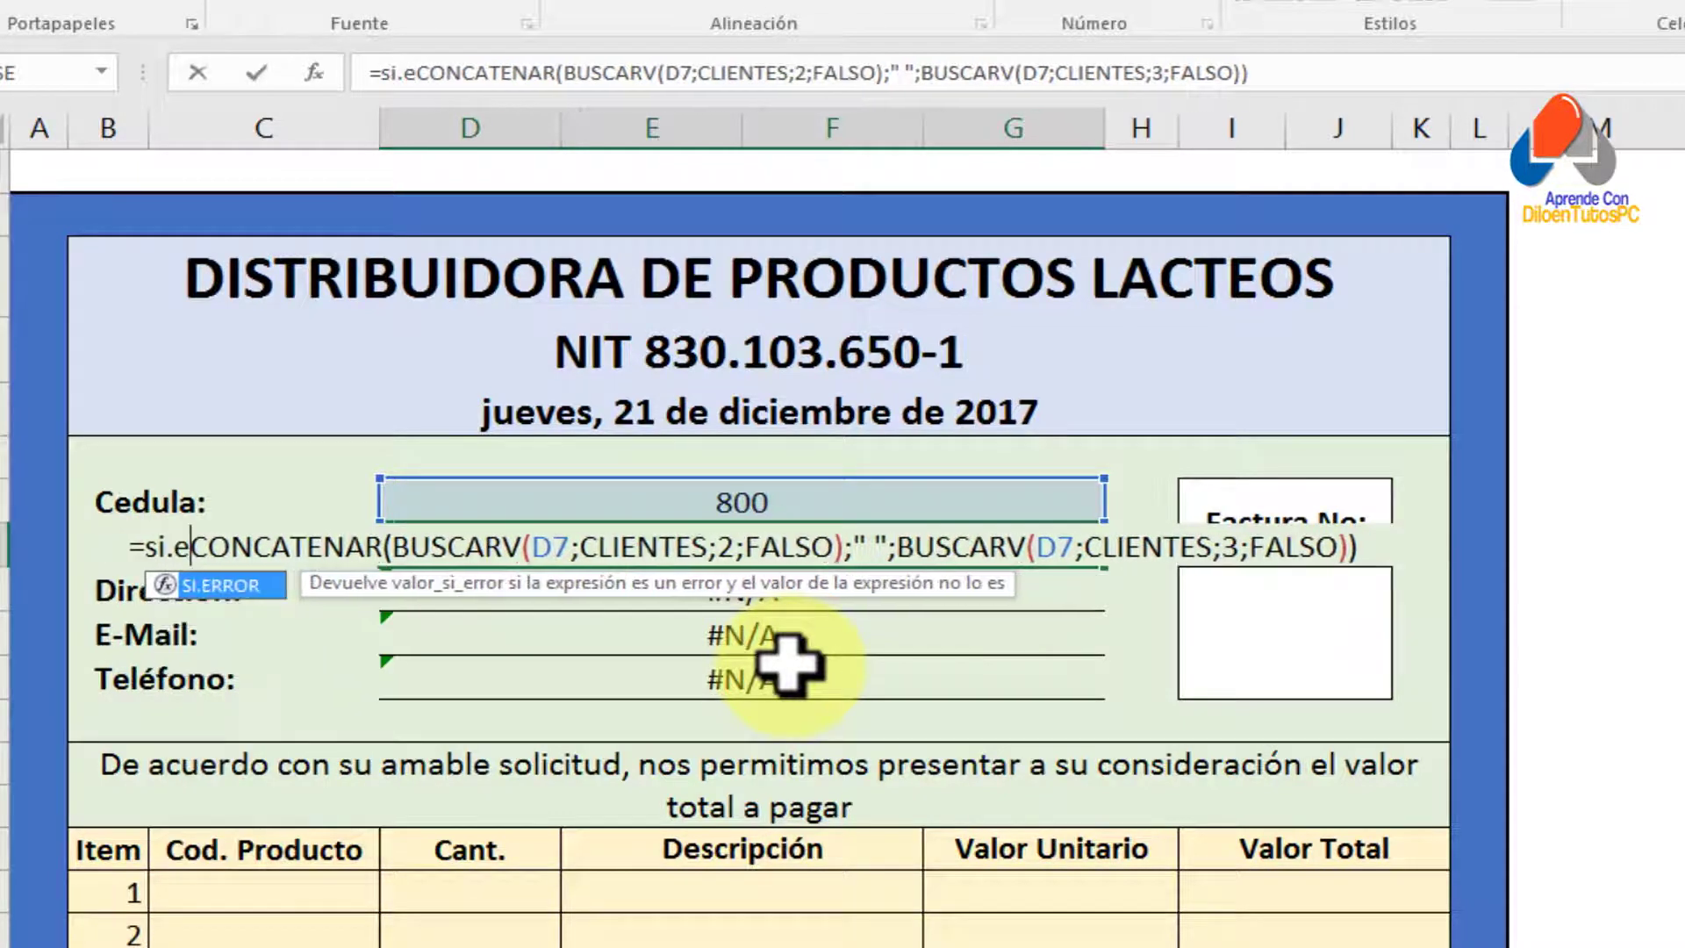
pyautogui.write('(')
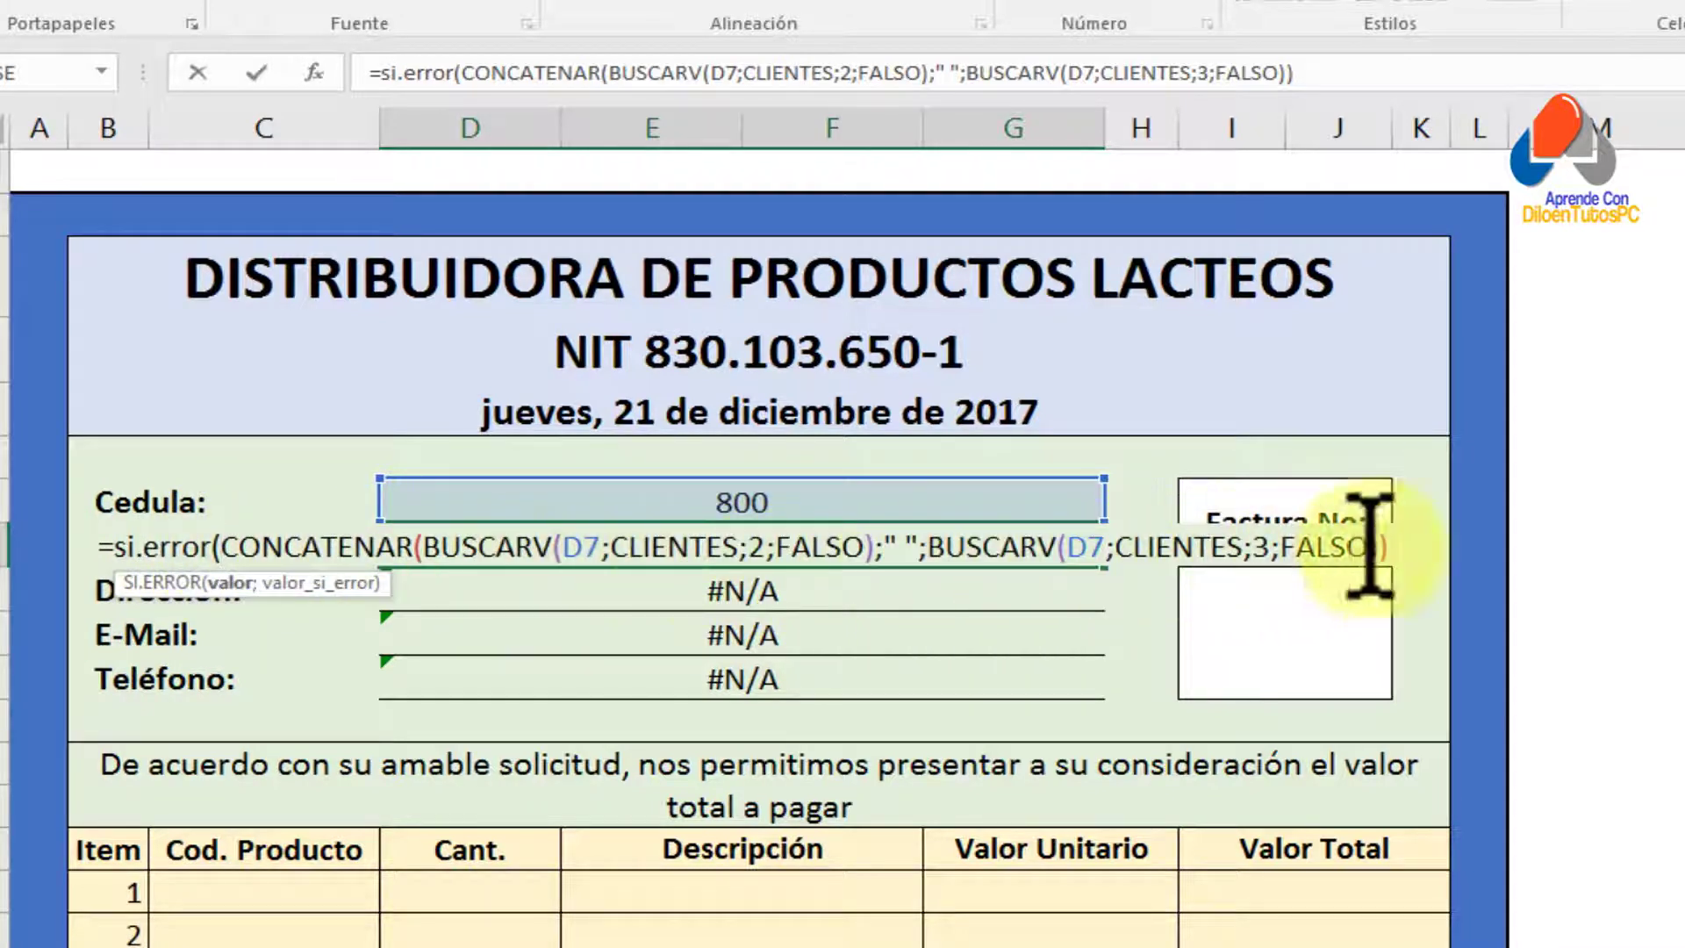
pyautogui.click(1404, 549)
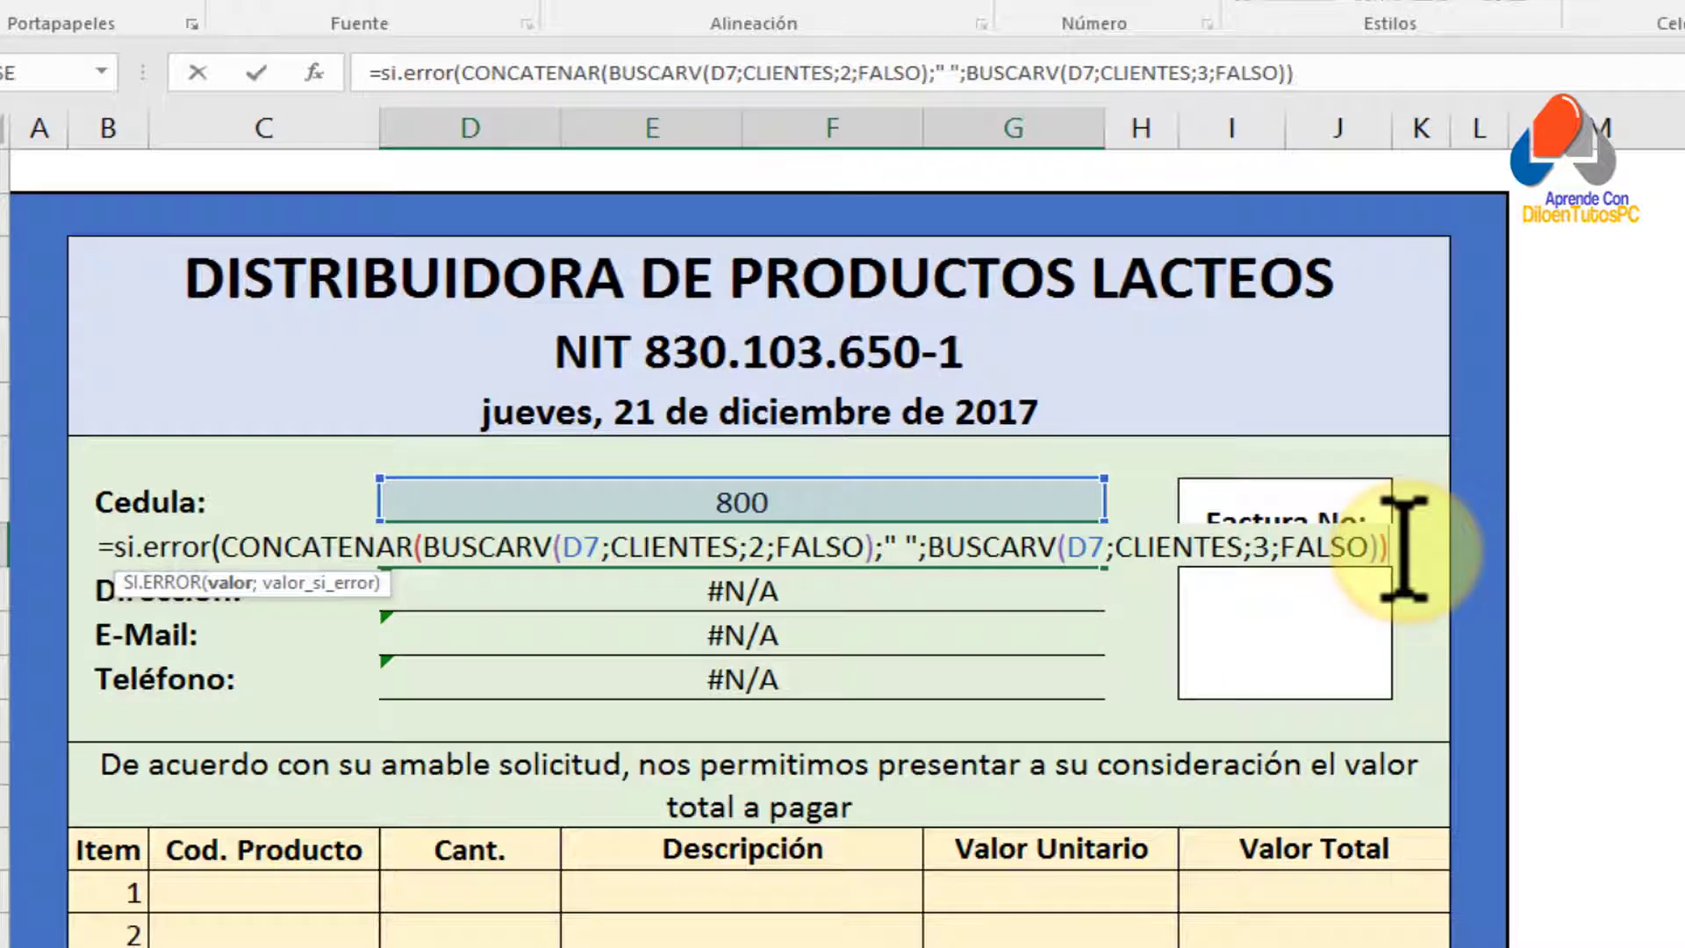
pyautogui.write(';')
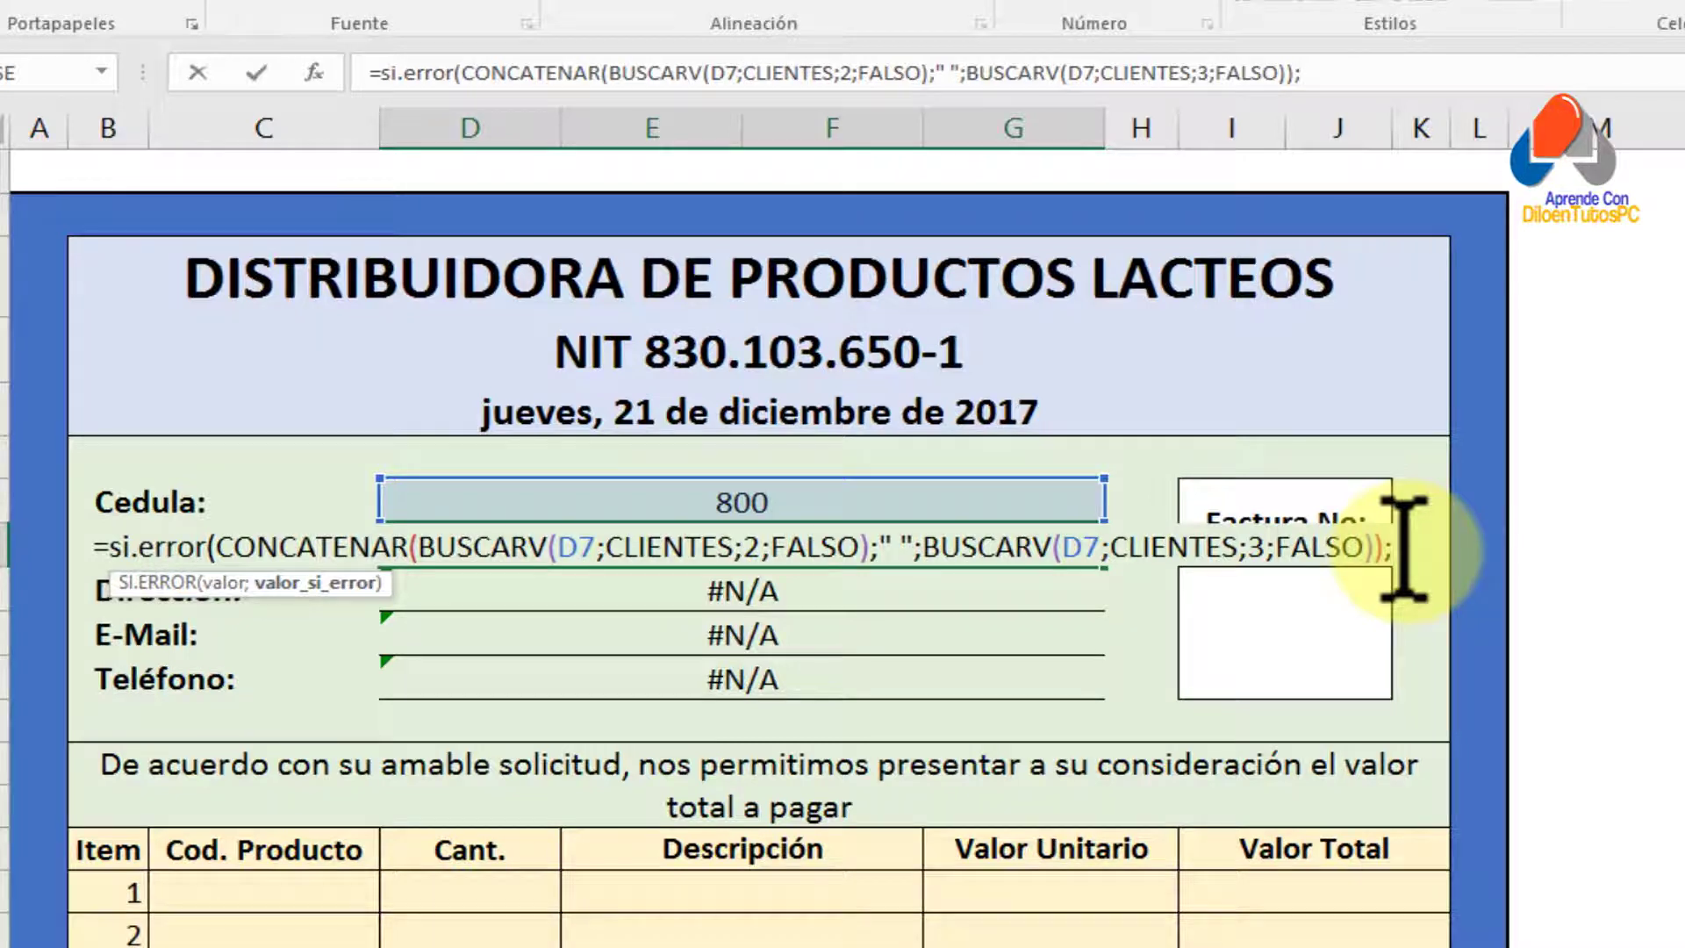
pyautogui.write('"')
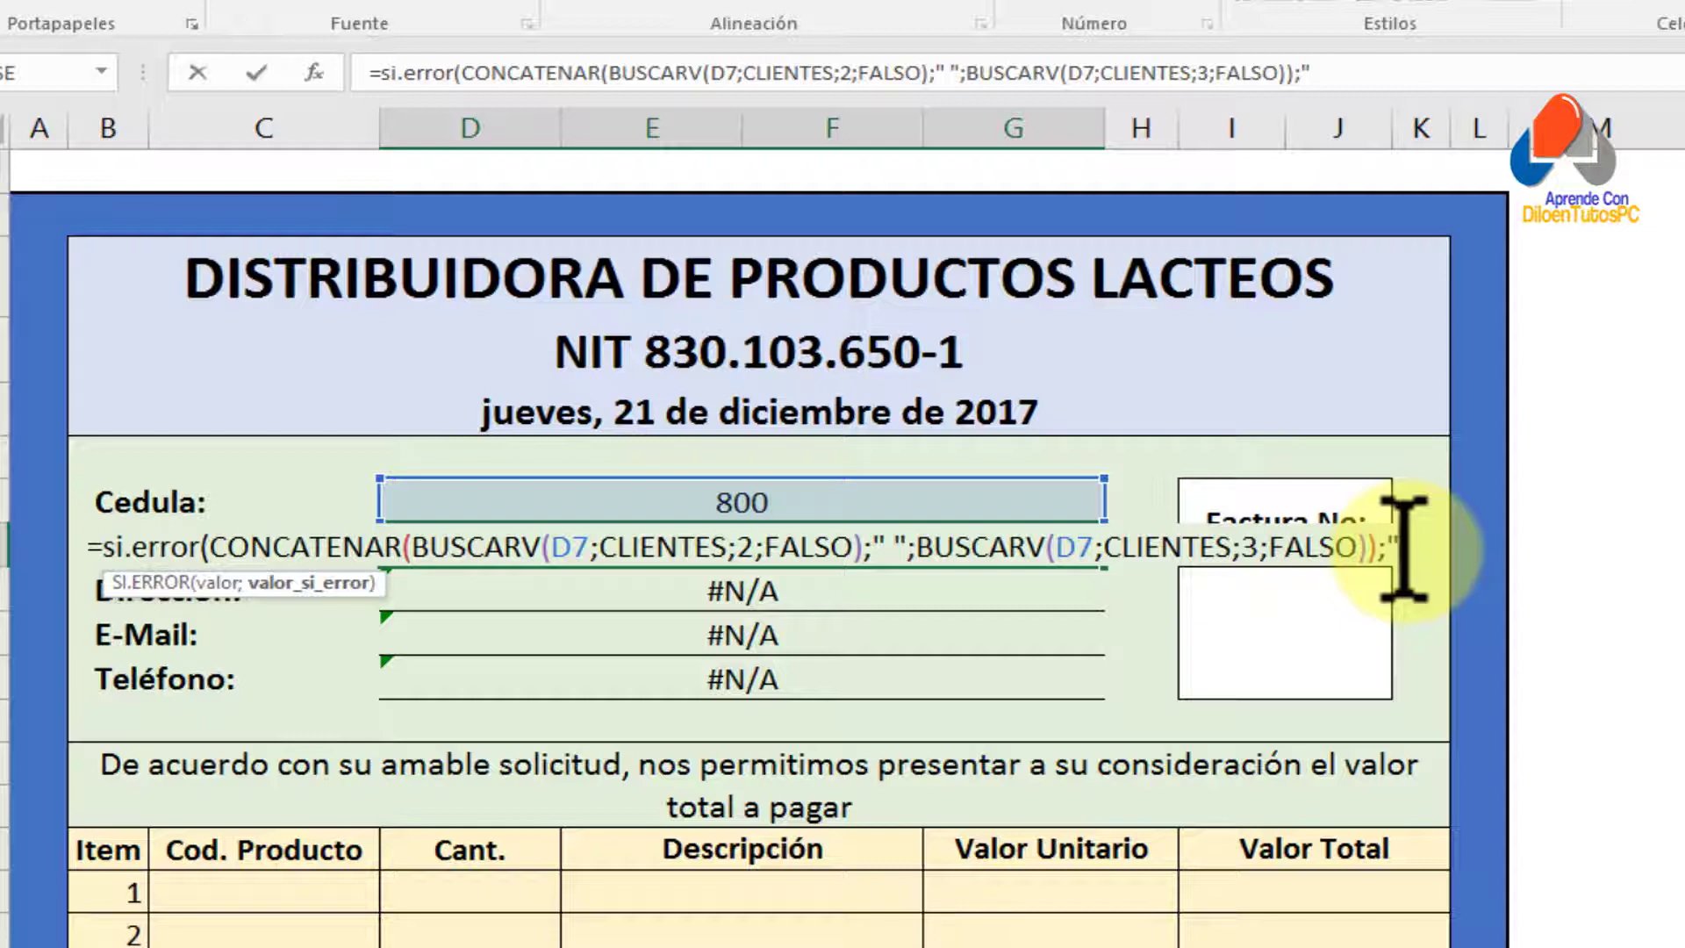
pyautogui.write('CLIENTE SIN REGISTRAR"')
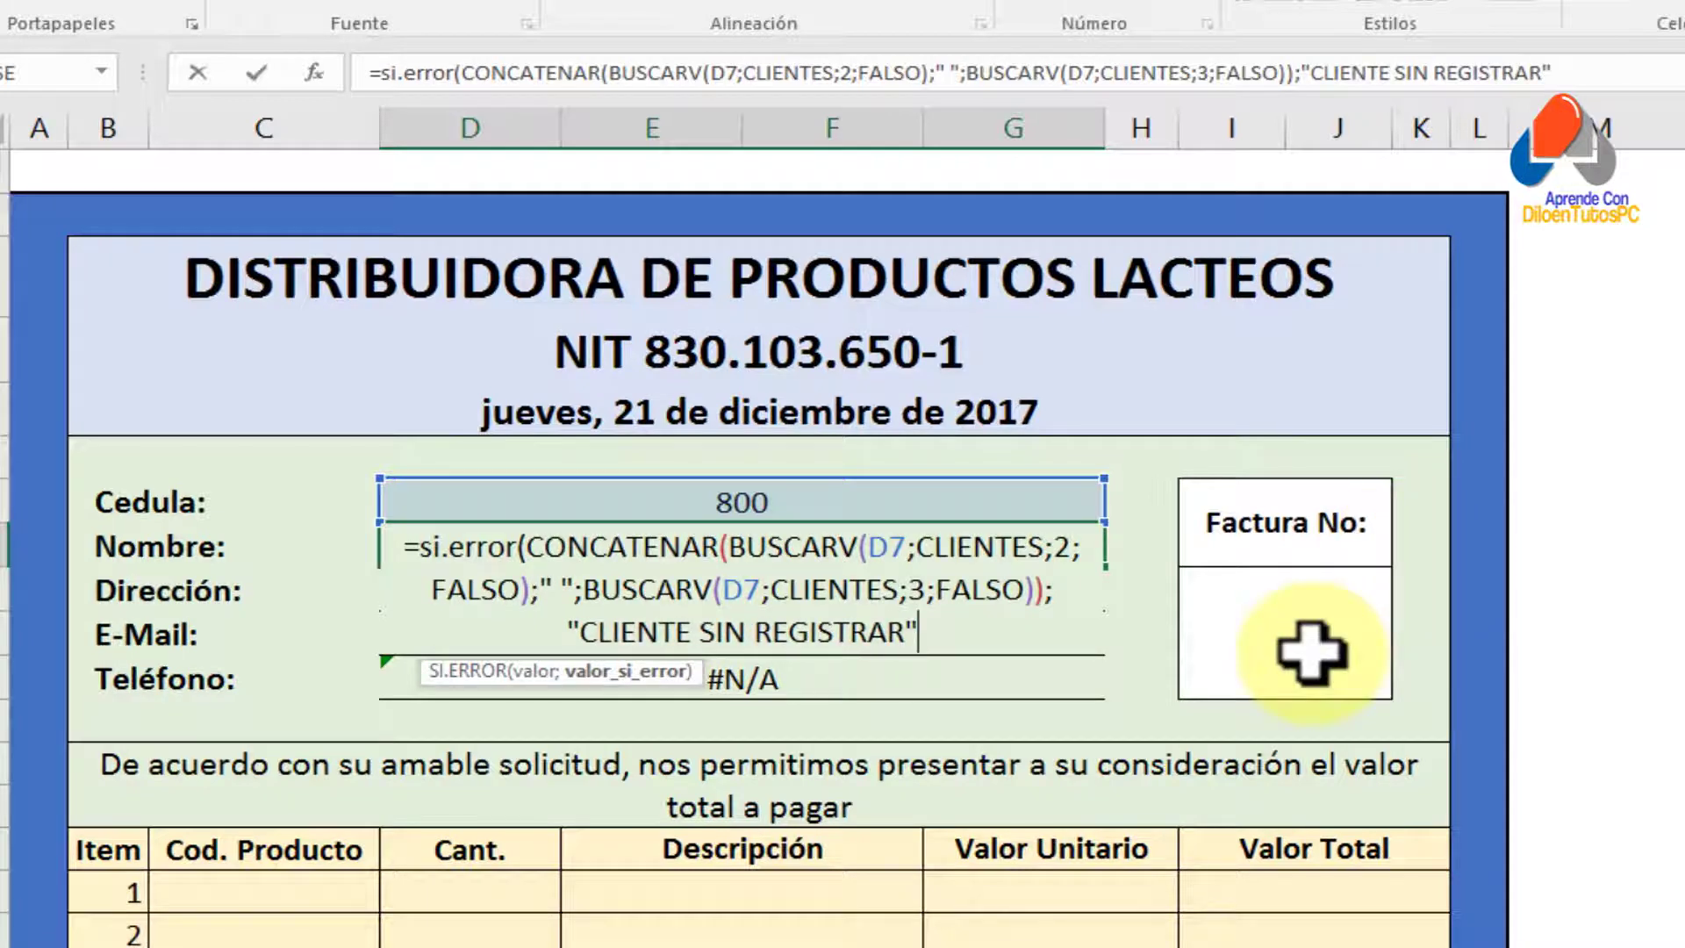
pyautogui.write(')')
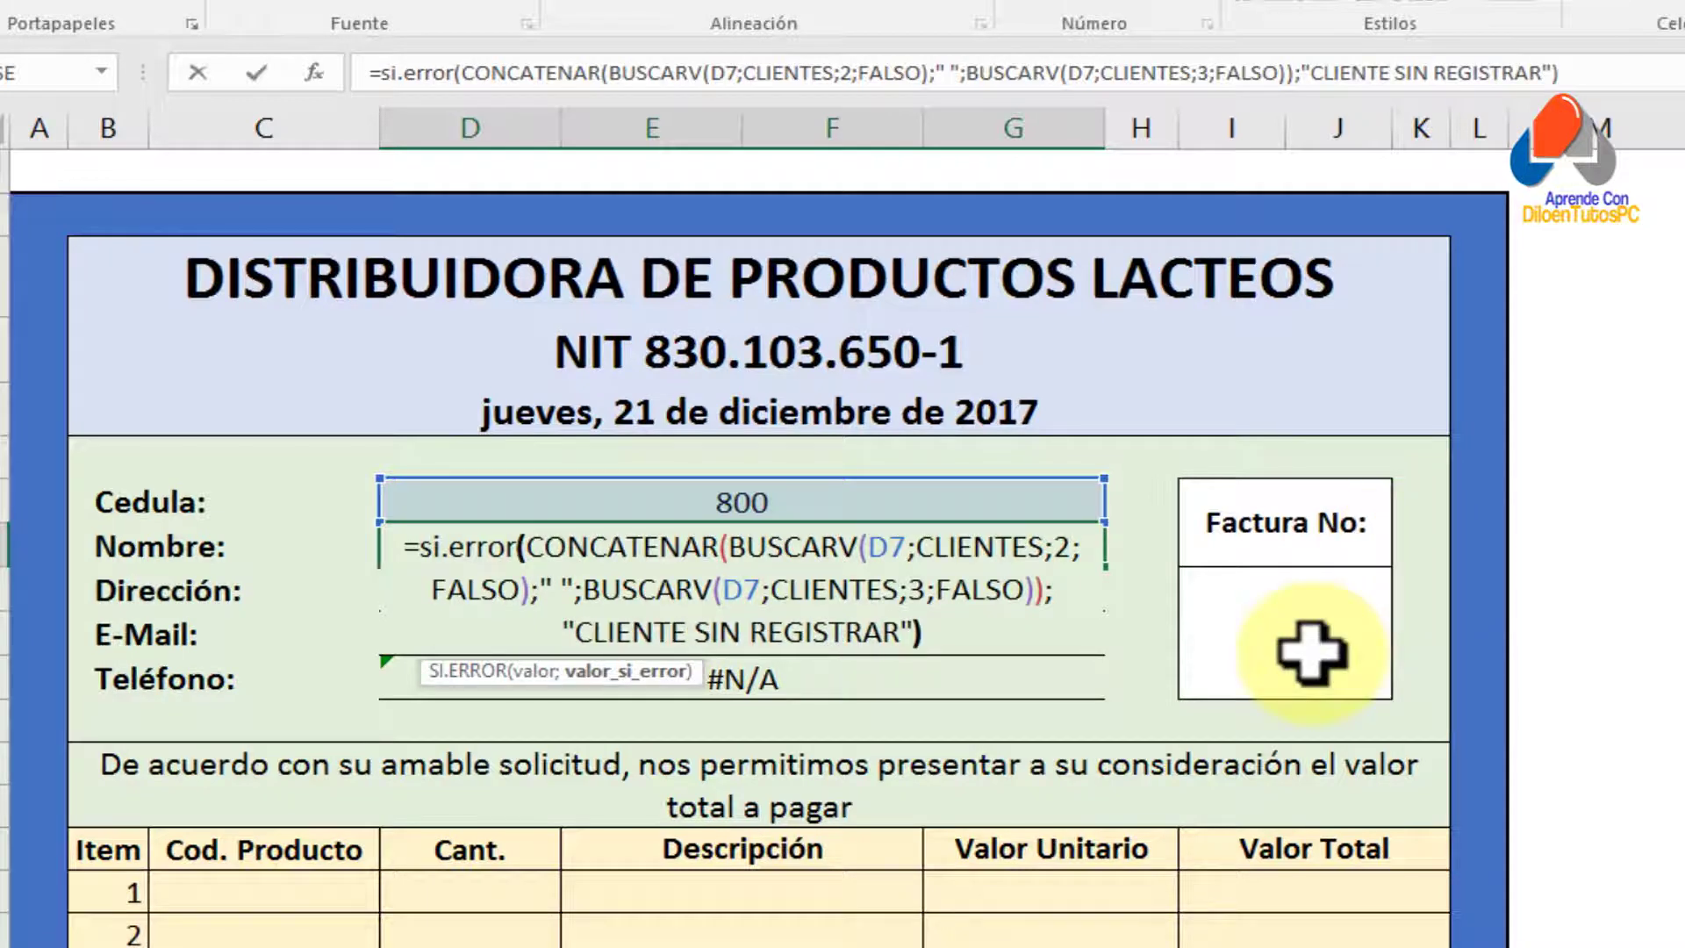
pyautogui.press('Return')
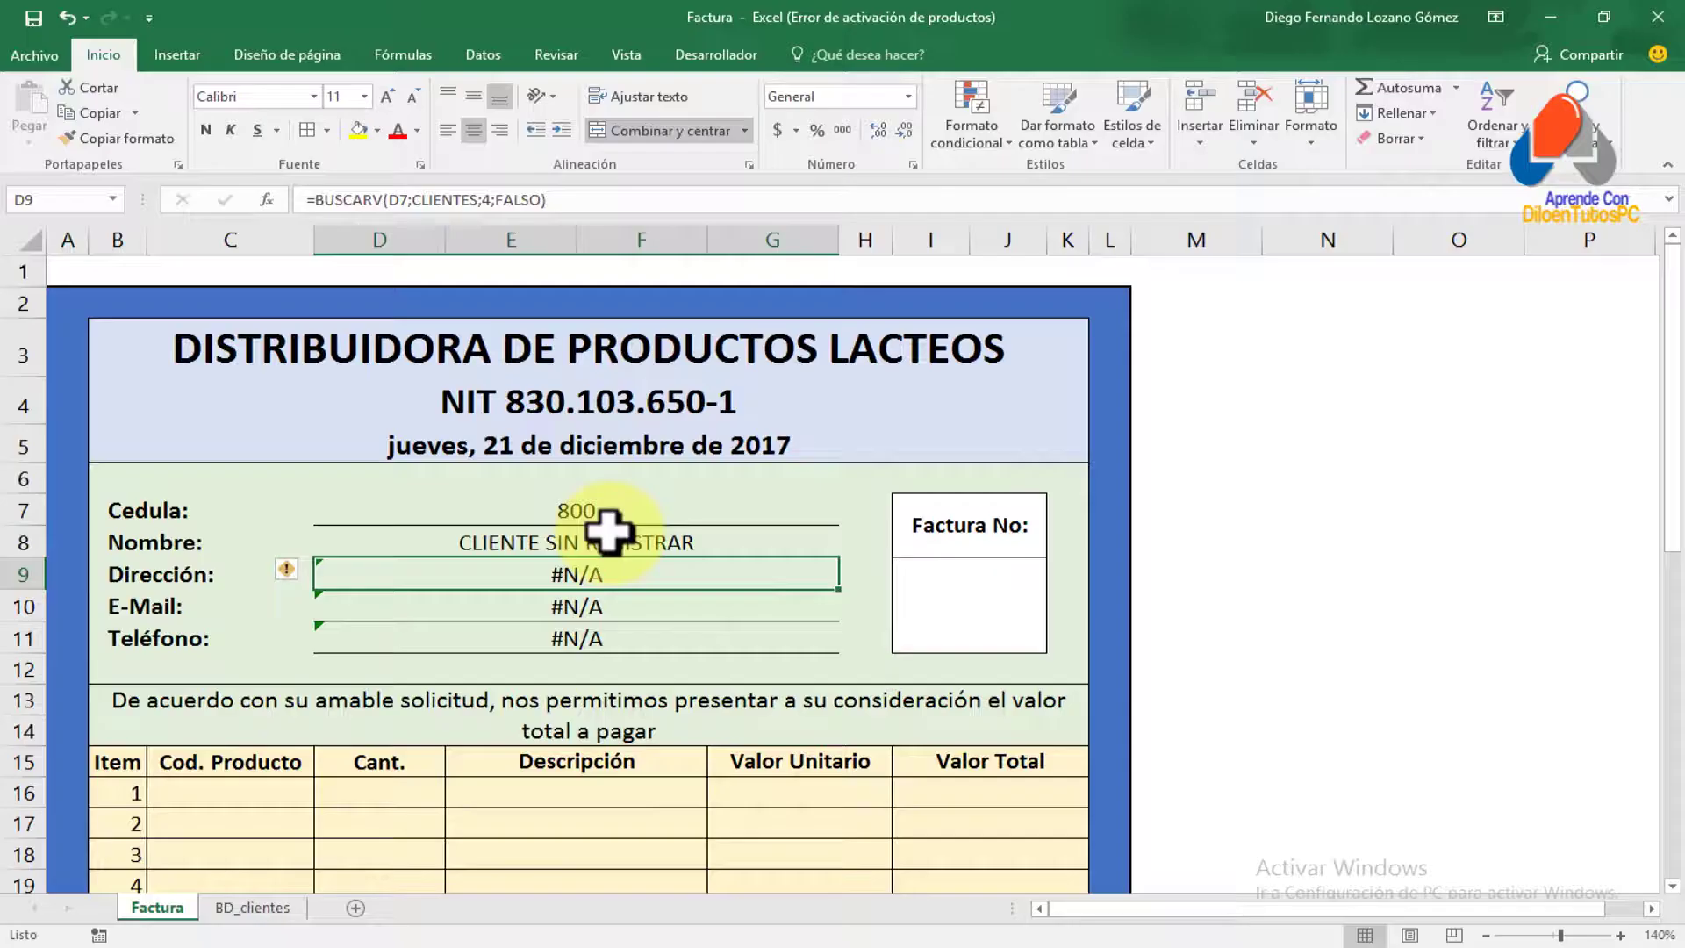
pyautogui.click(768, 509)
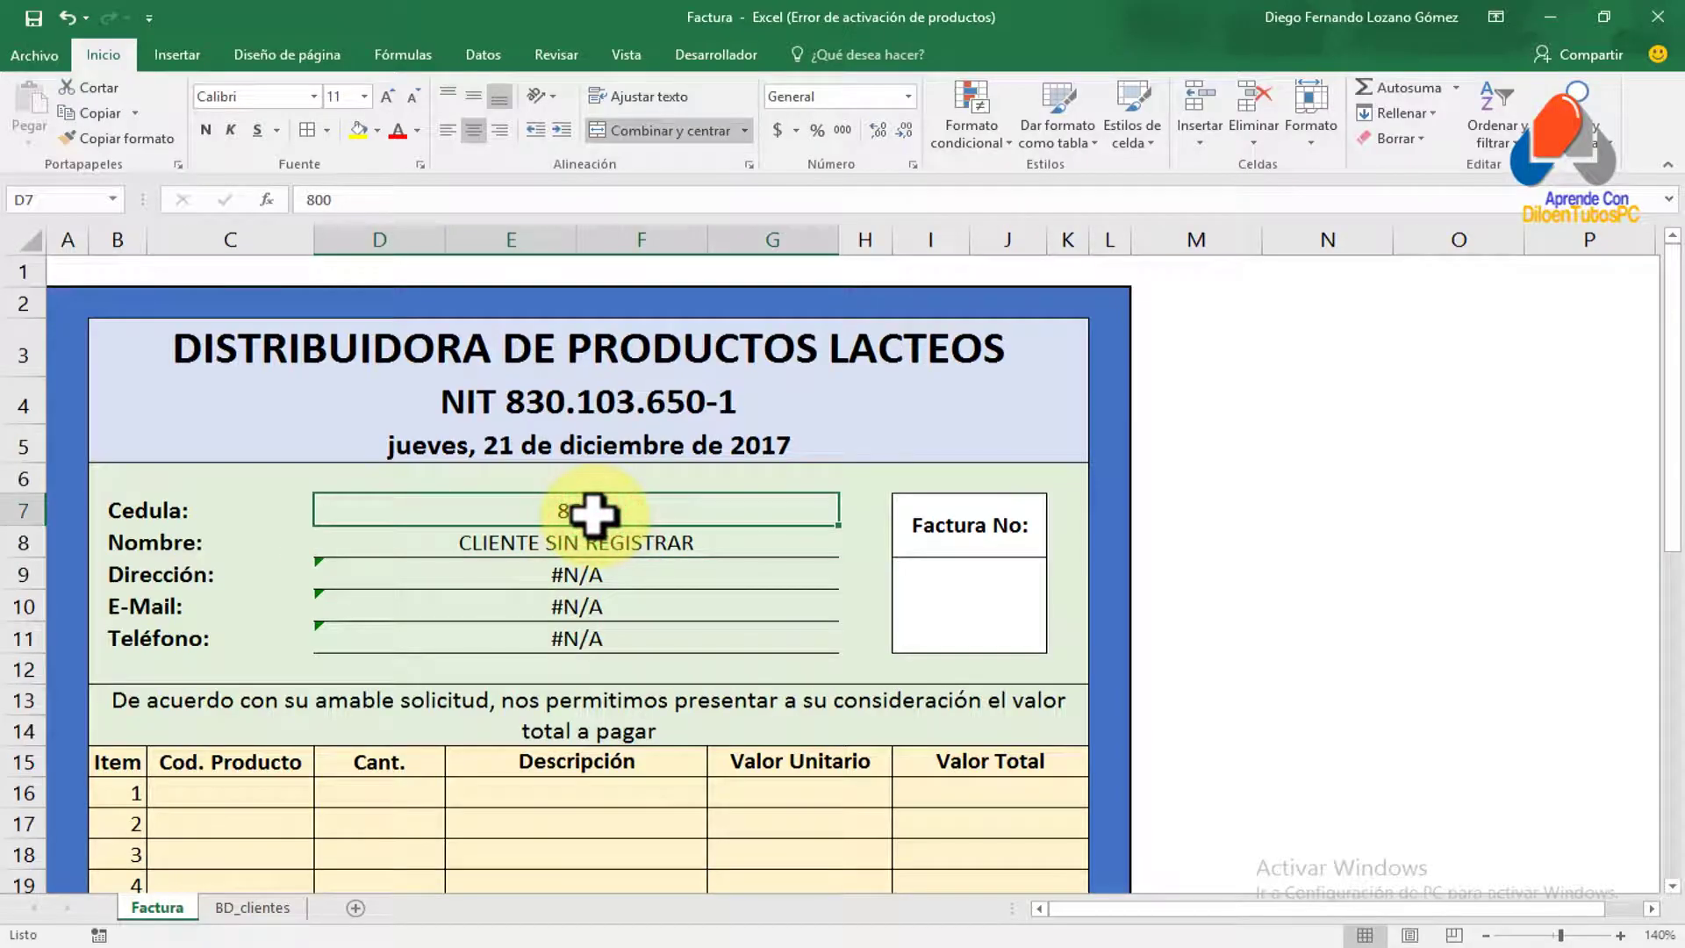
pyautogui.write('200')
pyautogui.press('Return')
pyautogui.press('Up')
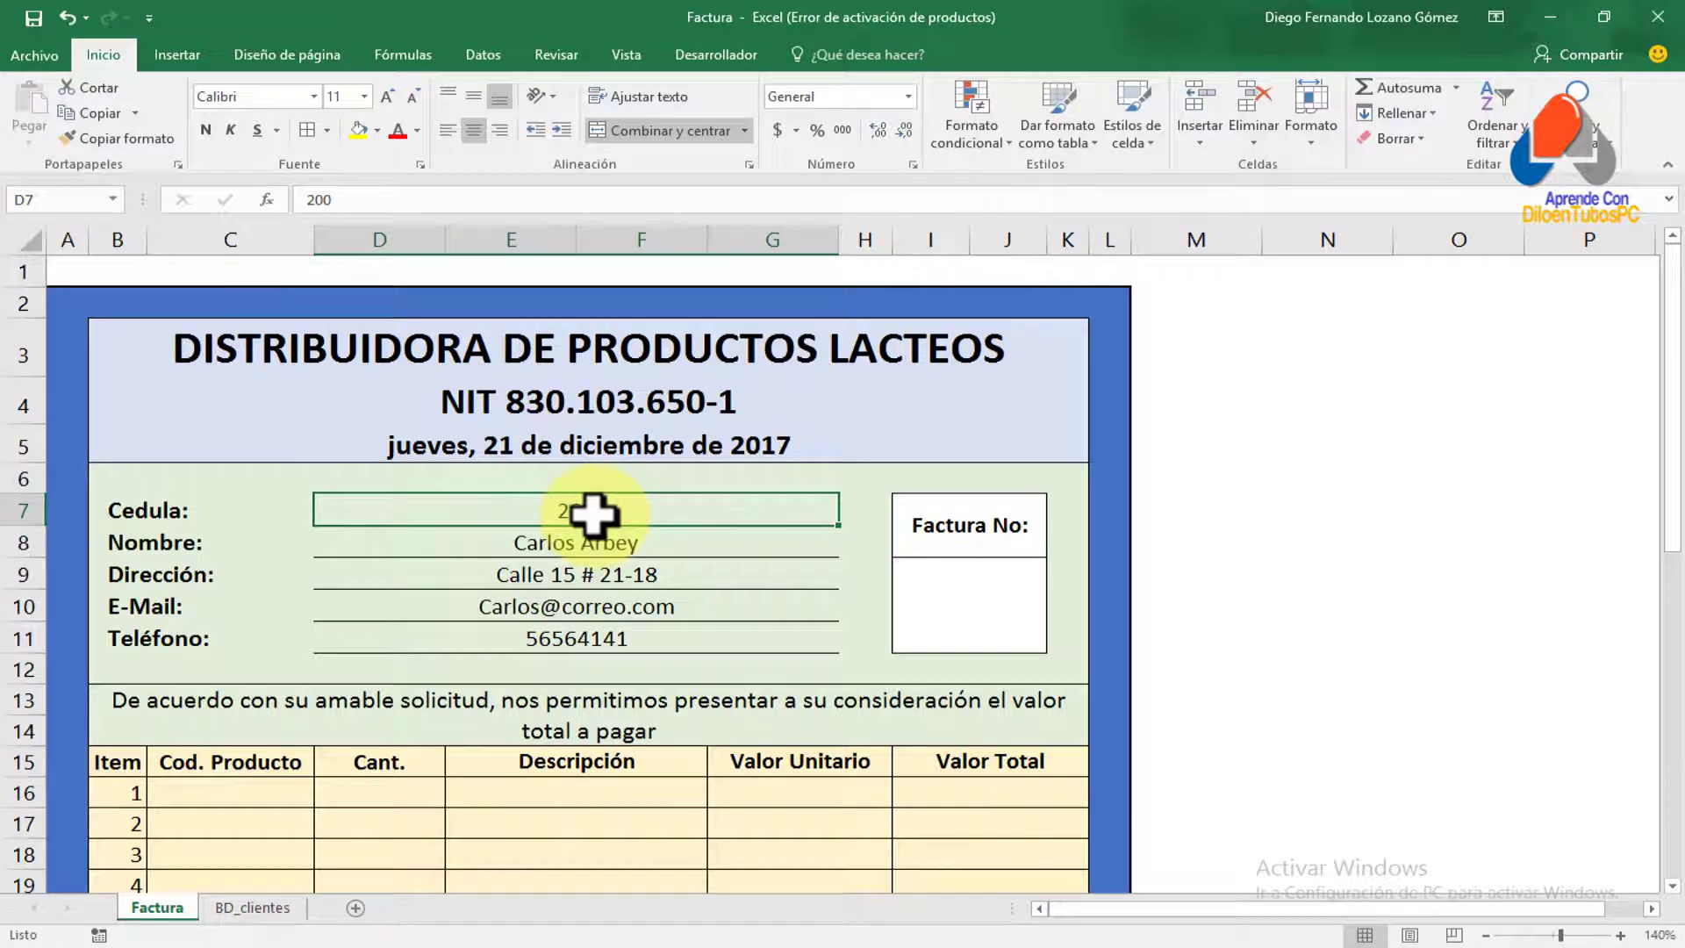
pyautogui.write('3')
pyautogui.press('Return')
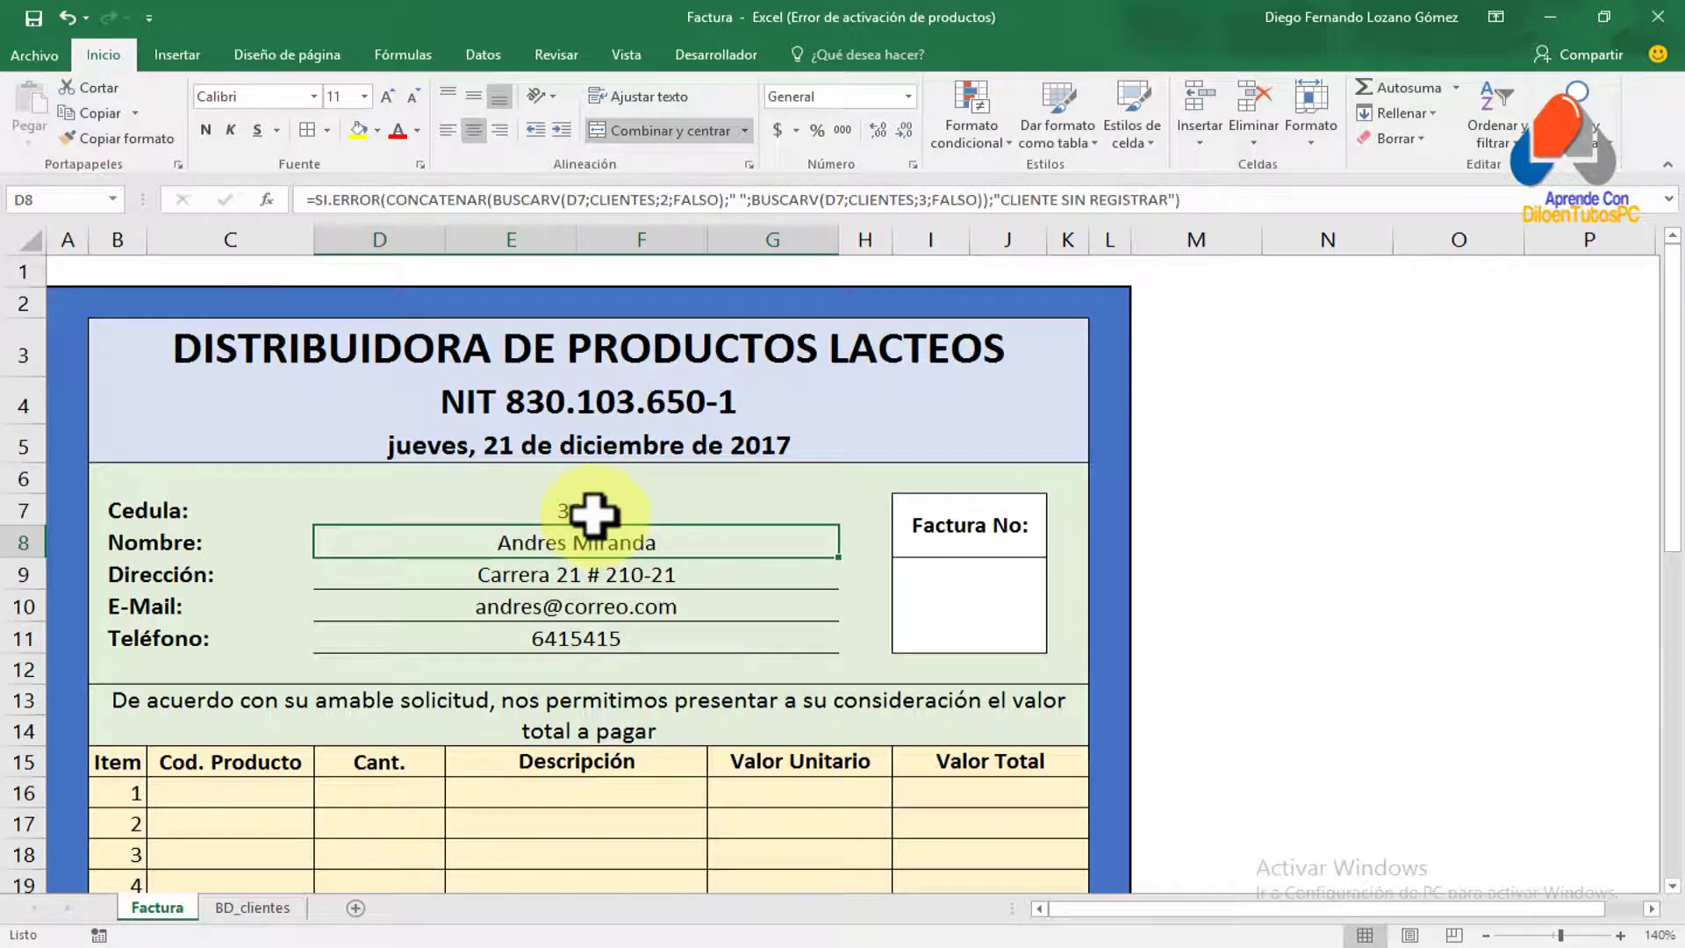
pyautogui.click(592, 513)
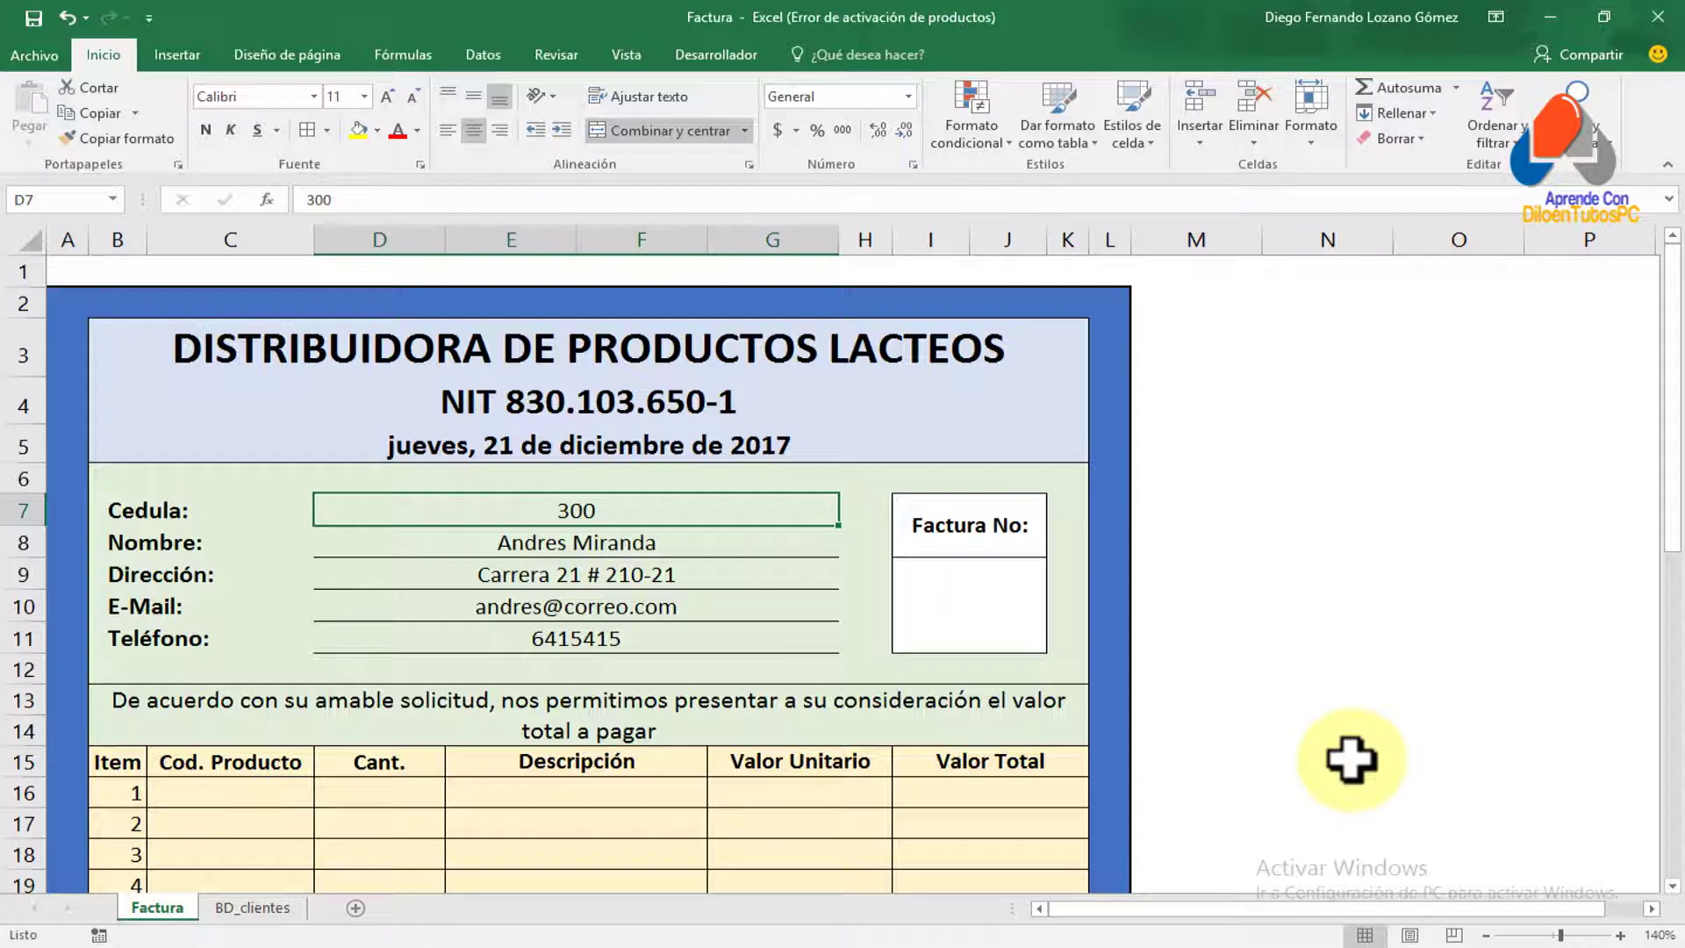
pyautogui.write('800')
pyautogui.press('Return')
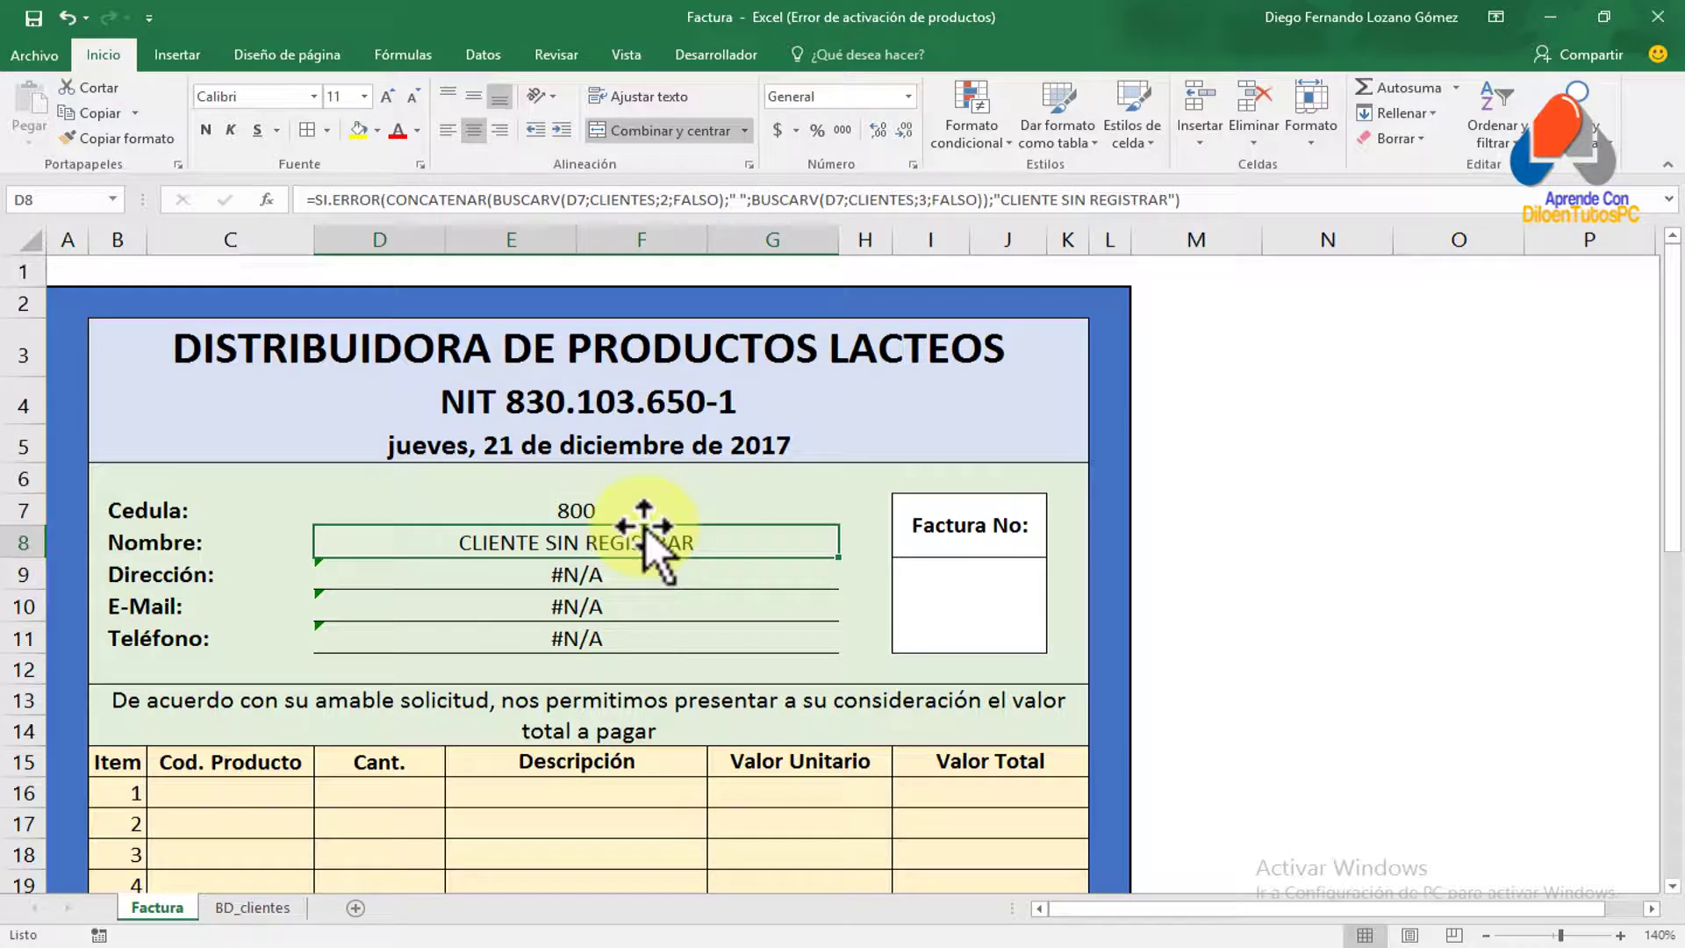
pyautogui.click(274, 907)
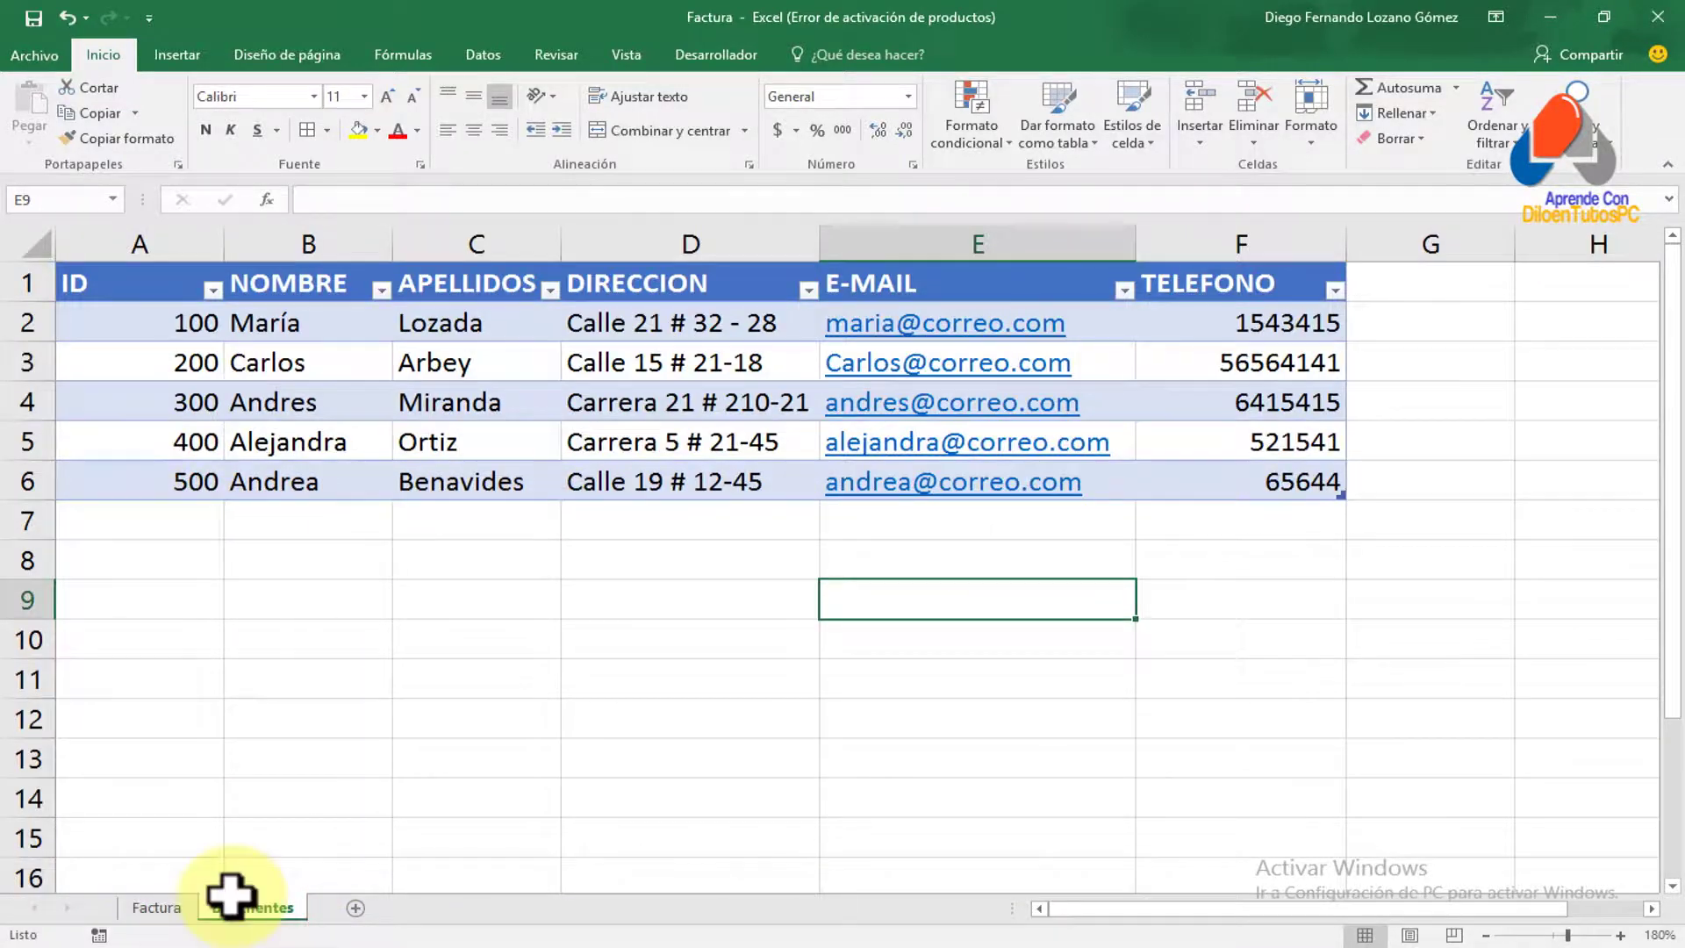
pyautogui.click(156, 908)
# Change D9 to =SI.ERROR(BUSCARV(D7;CLIENTES;4;FALSO);"") so Dirección stays blank
pyautogui.click(545, 581)
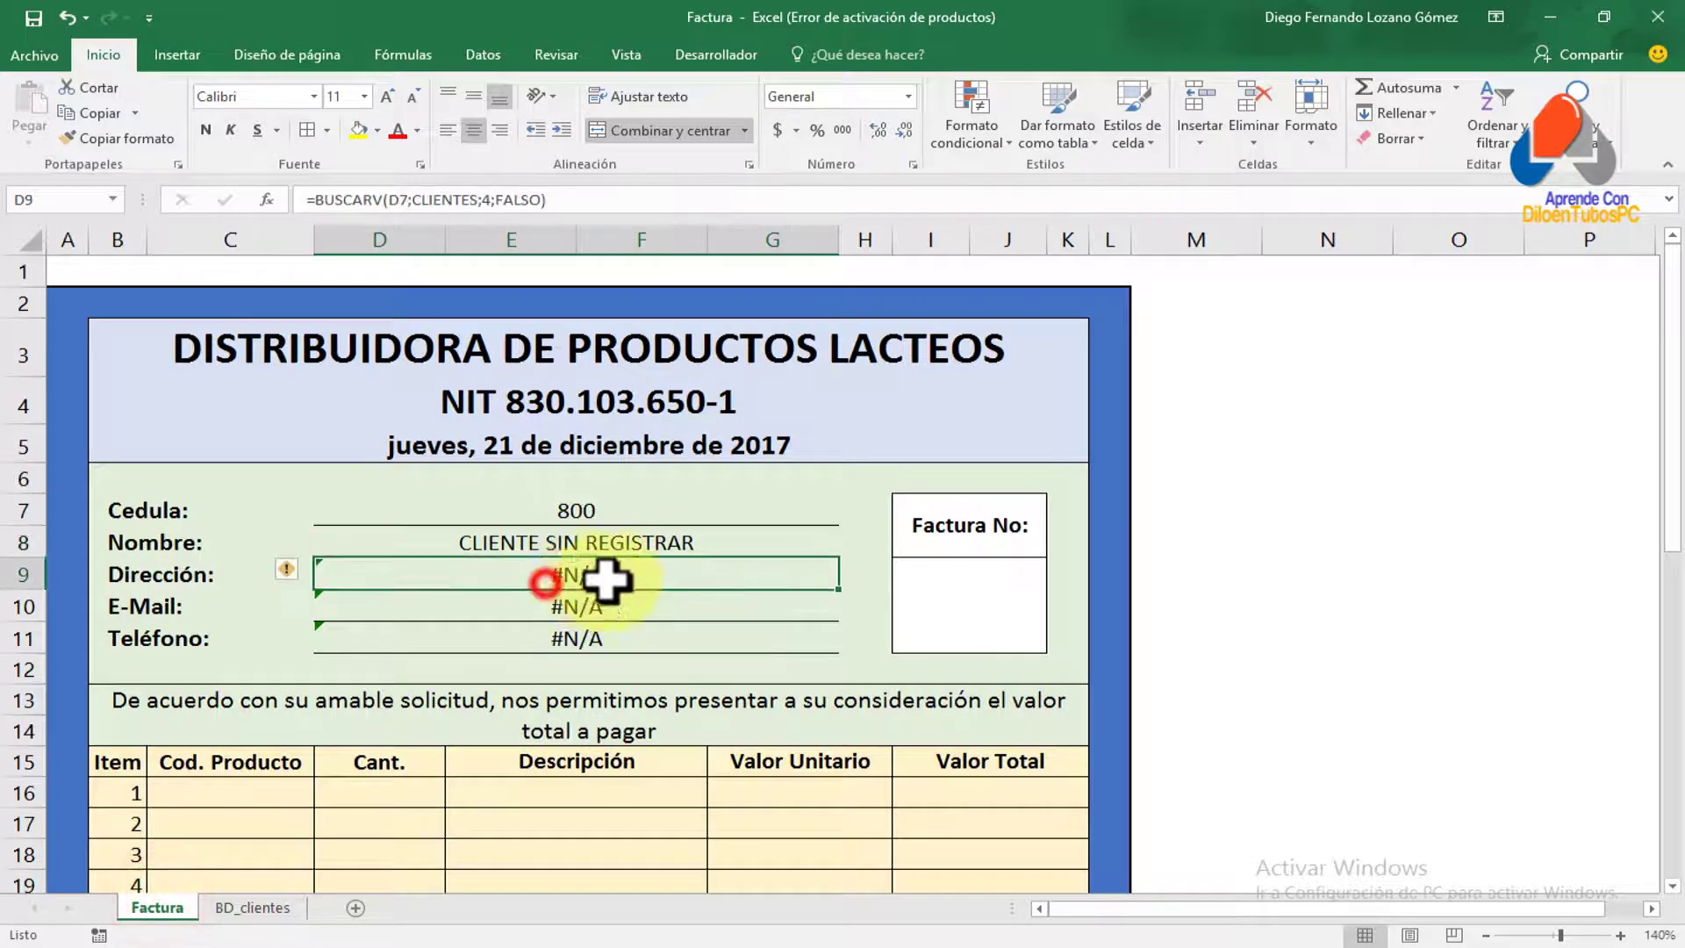
pyautogui.doubleClick(571, 574)
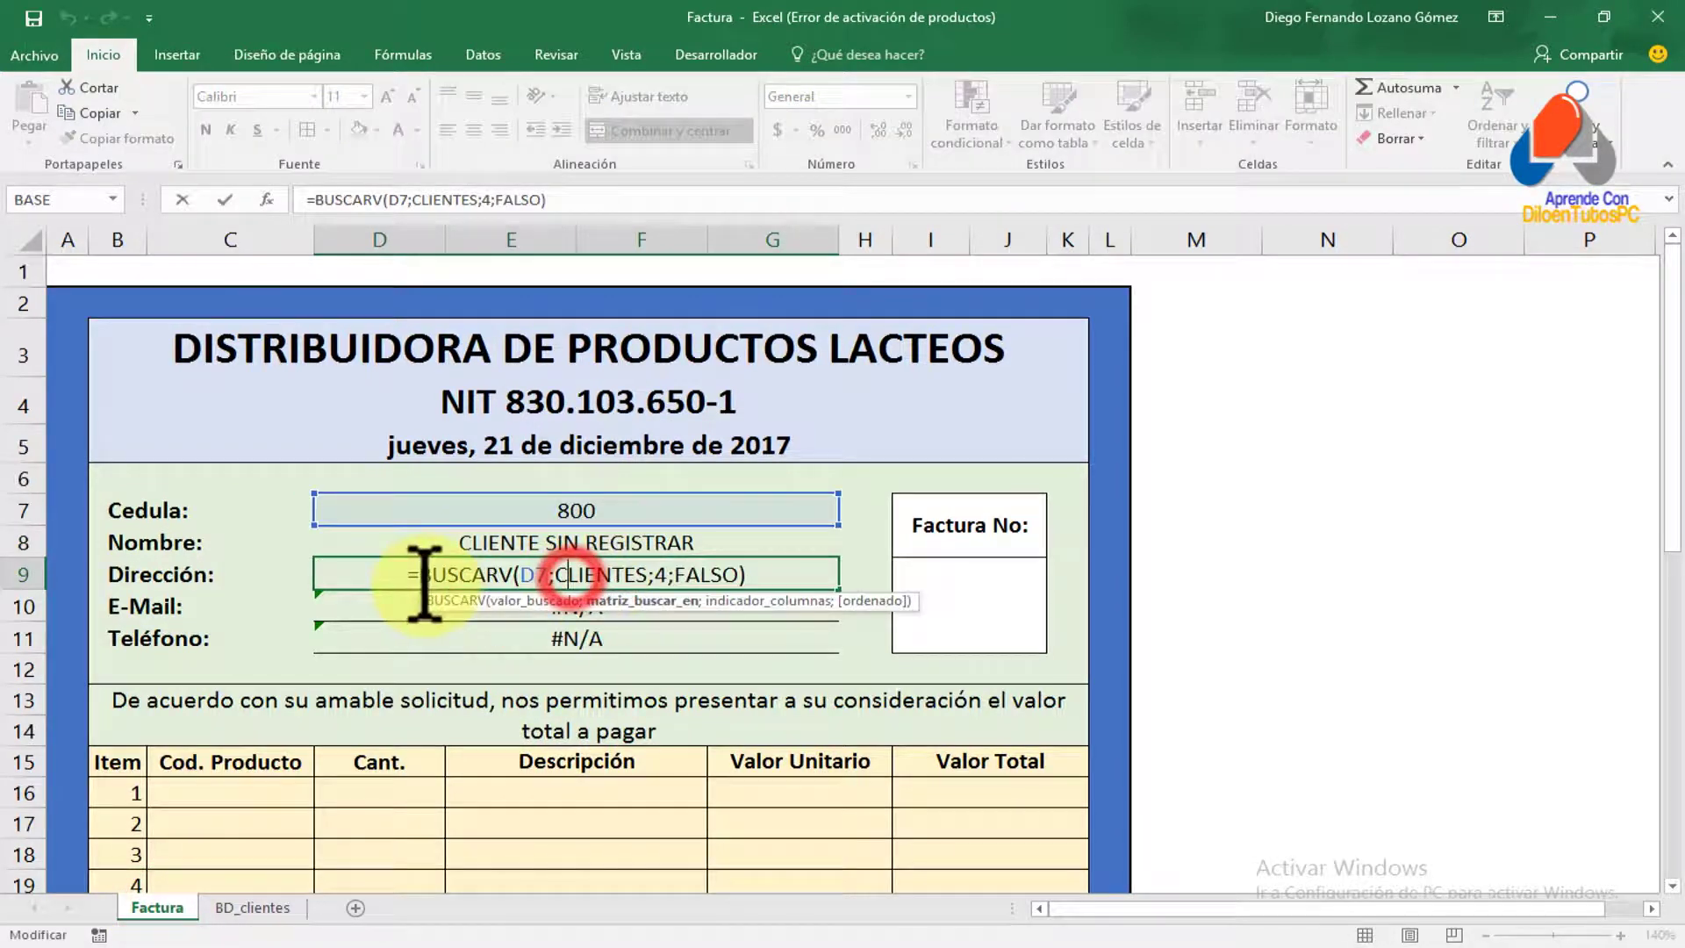
pyautogui.click(422, 575)
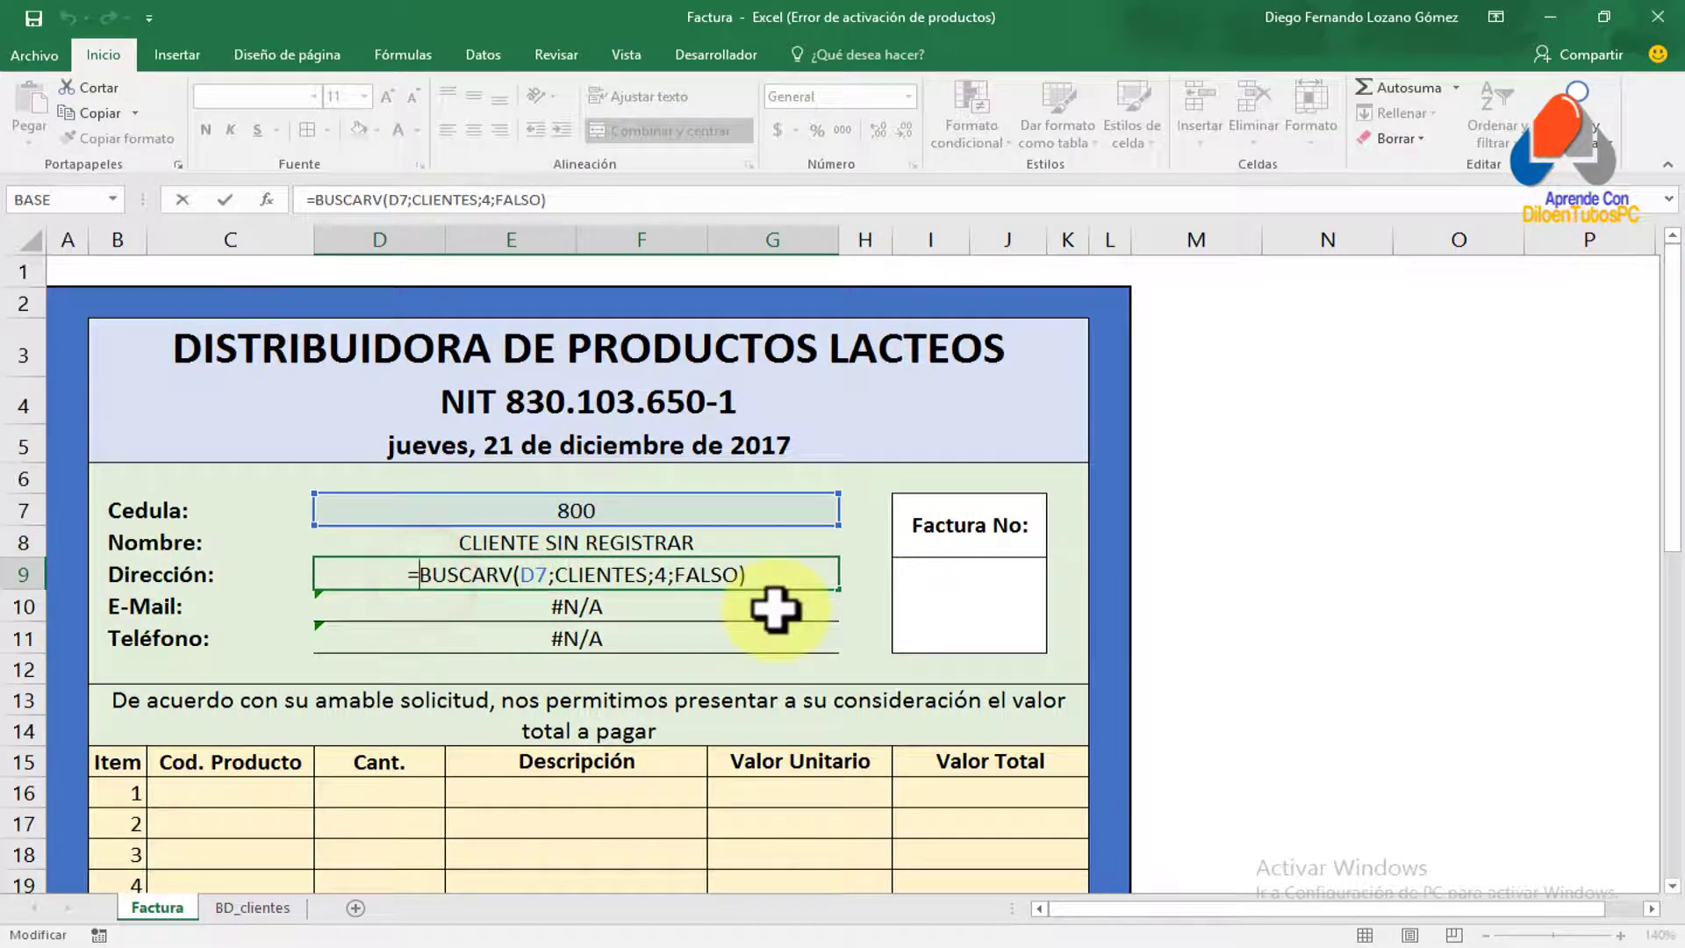
pyautogui.write('SI.E')
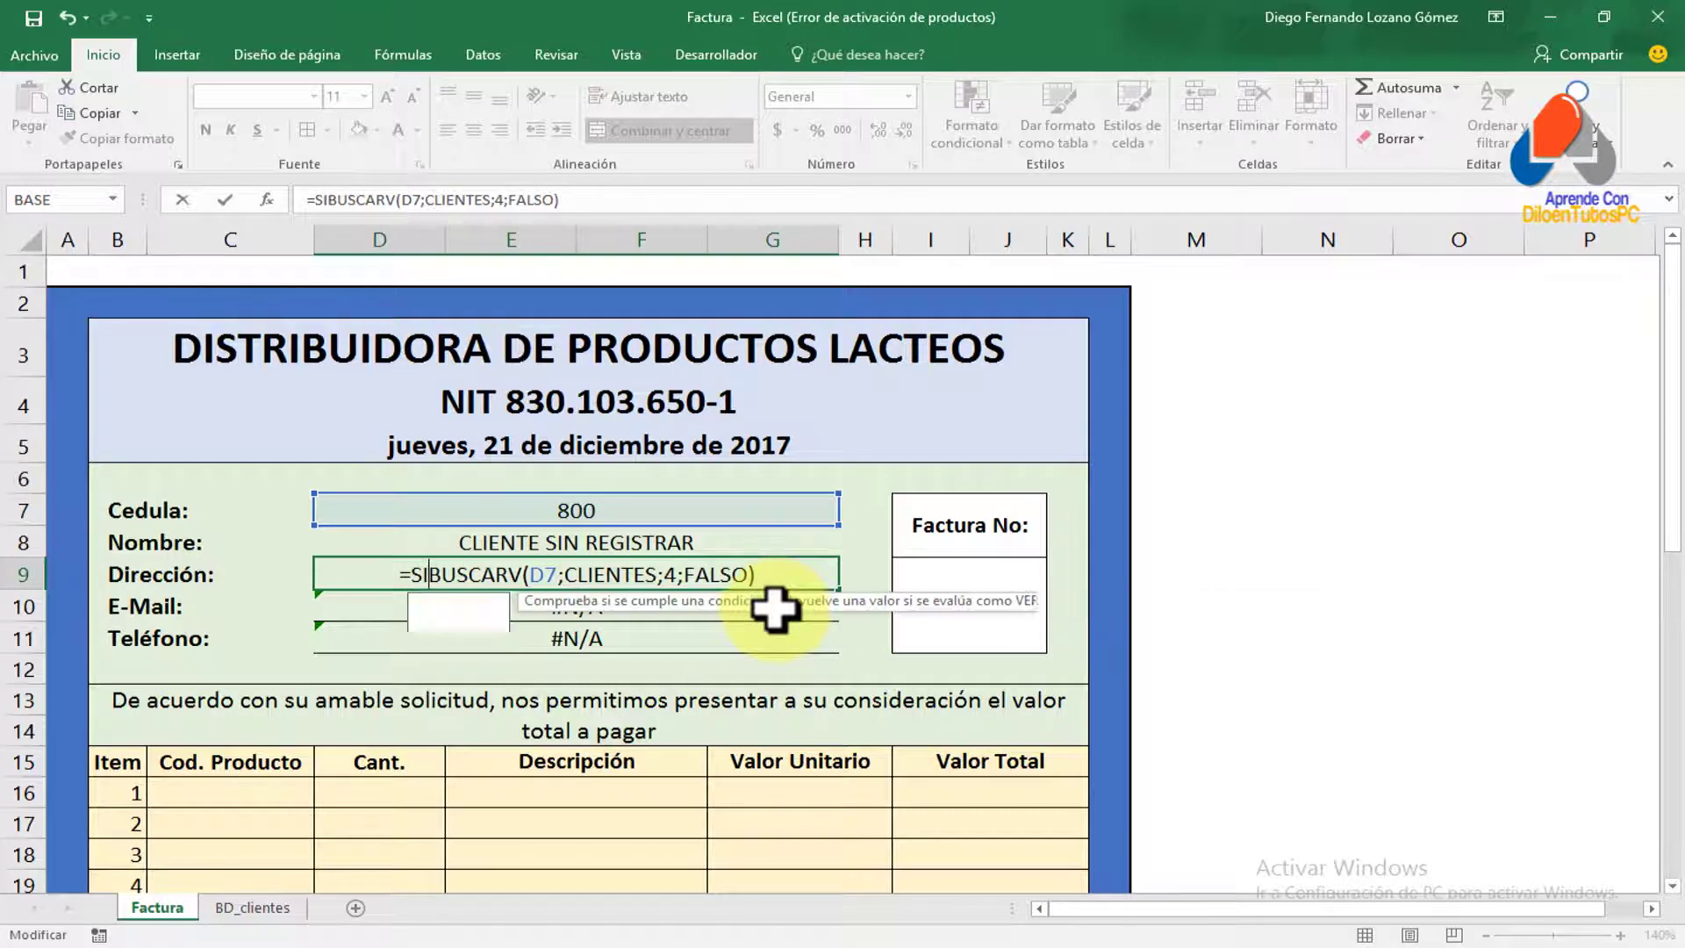
pyautogui.press('Tab')
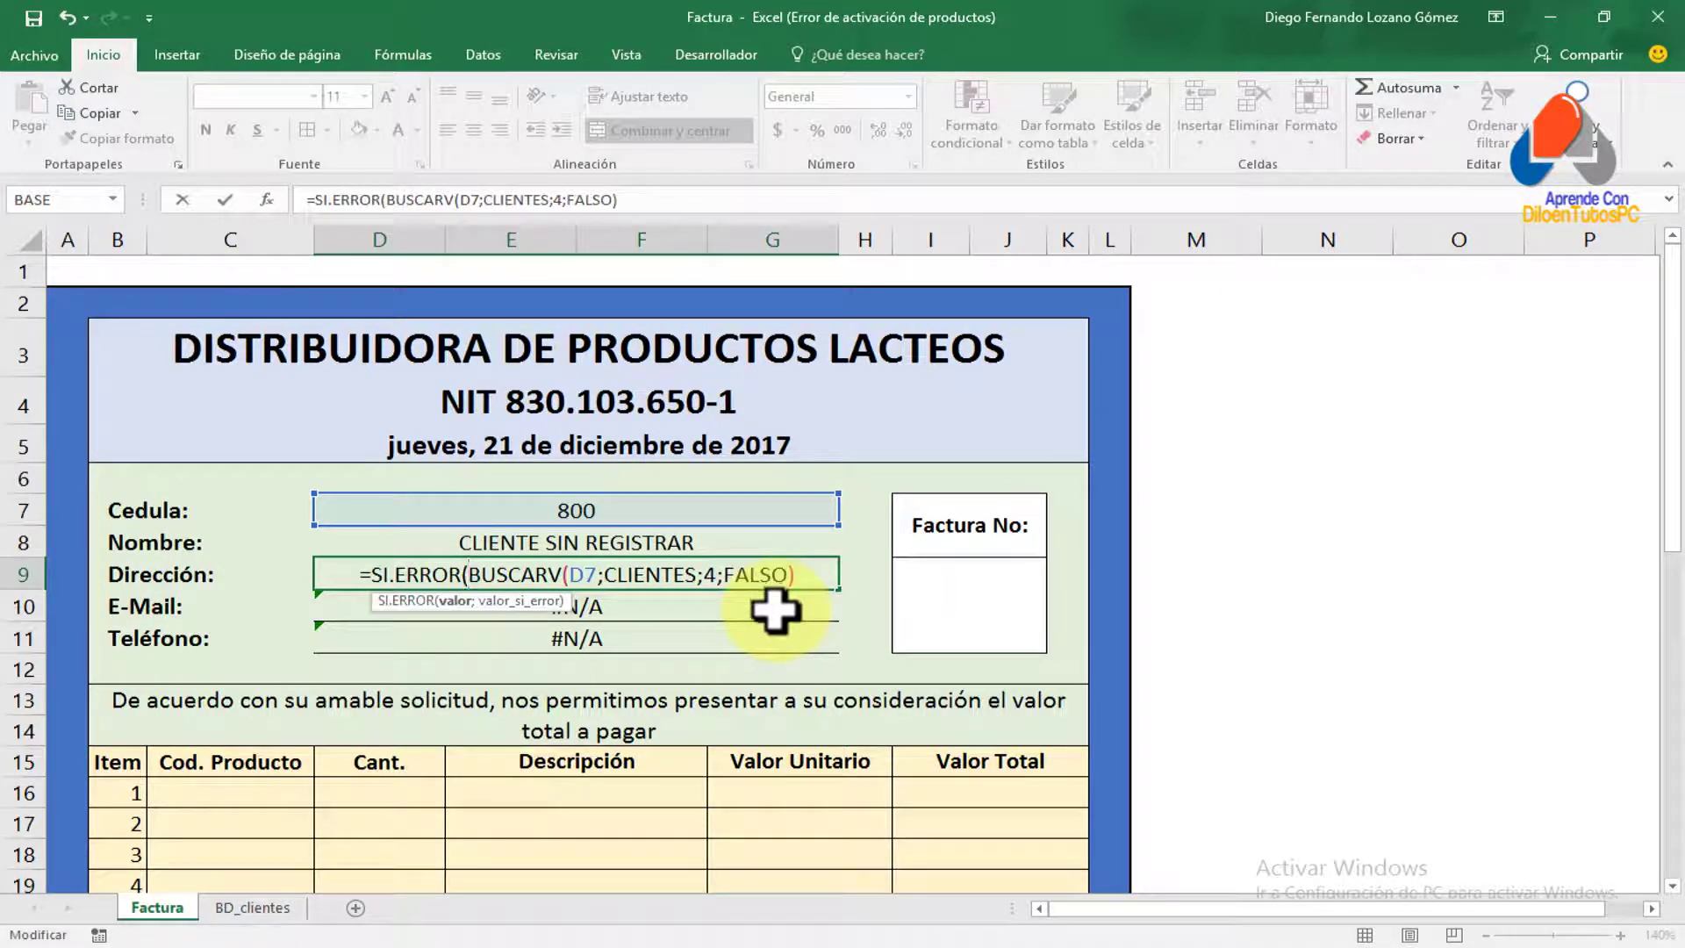
pyautogui.click(806, 575)
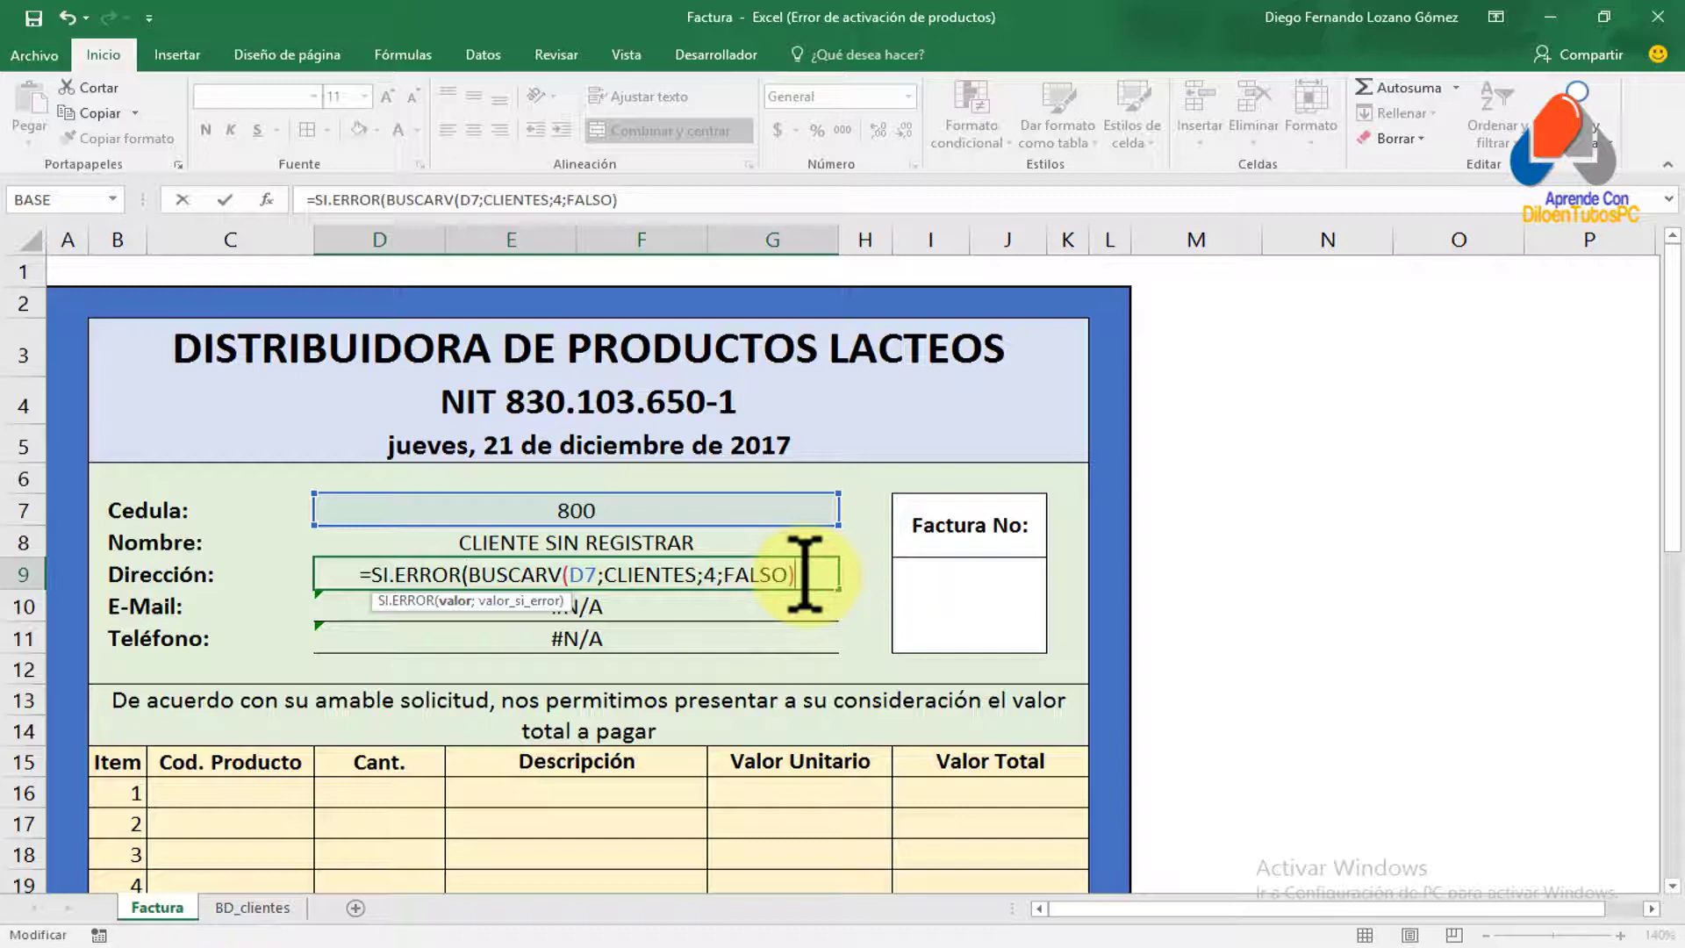
pyautogui.write(';')
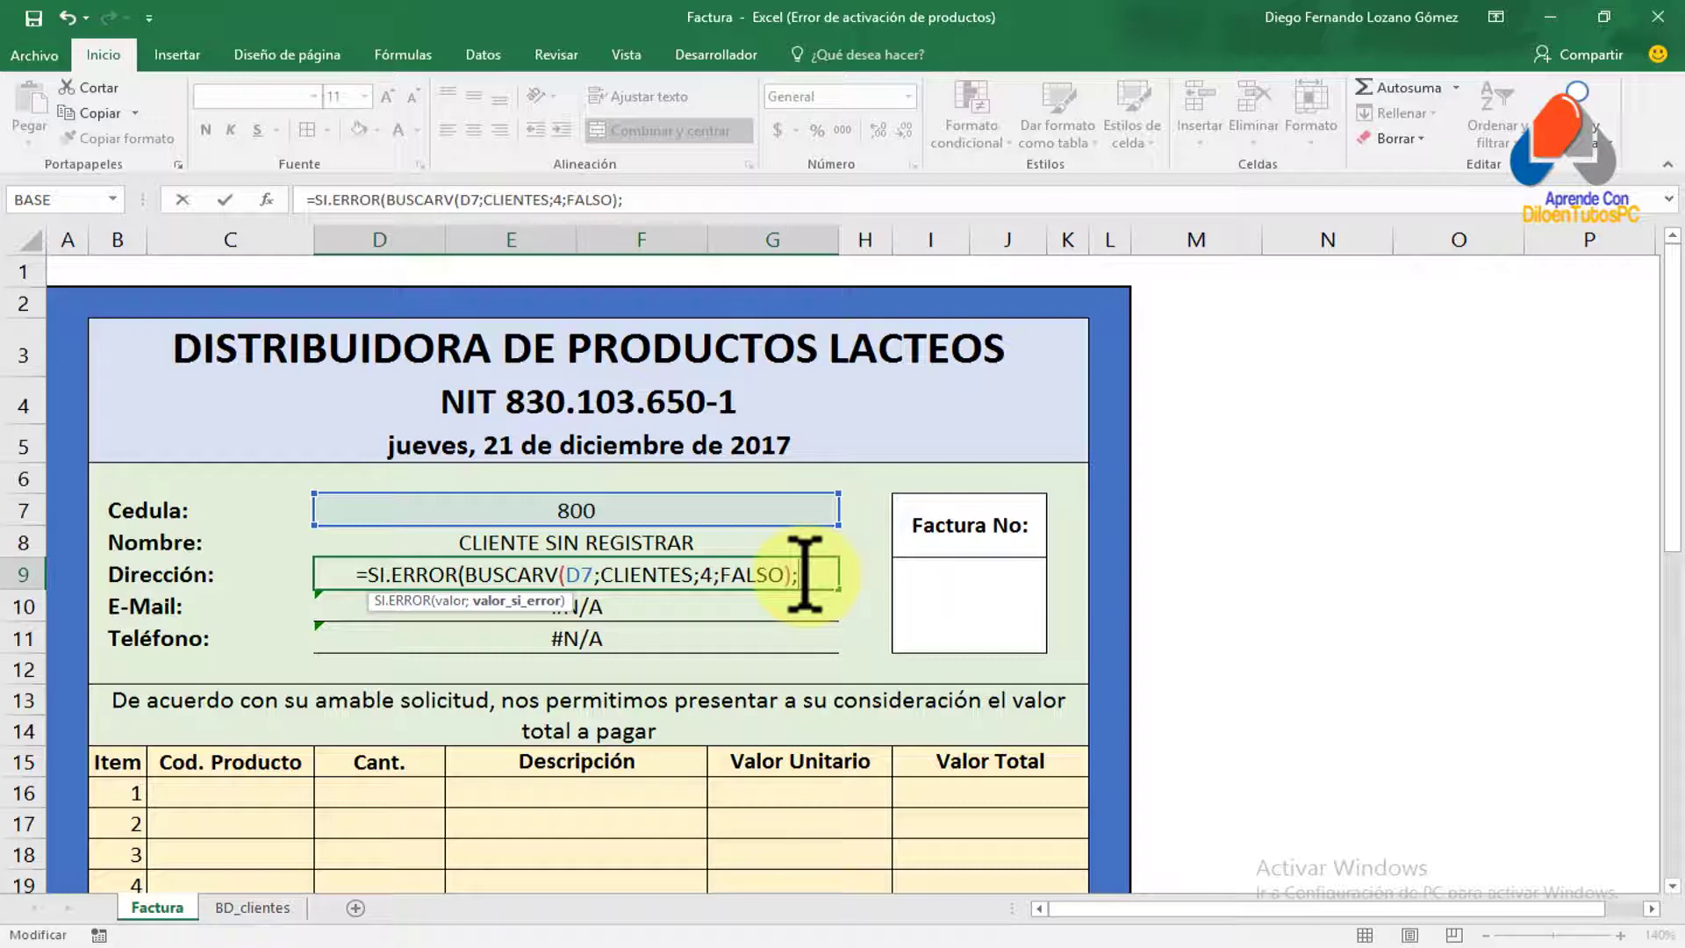
pyautogui.write('""')
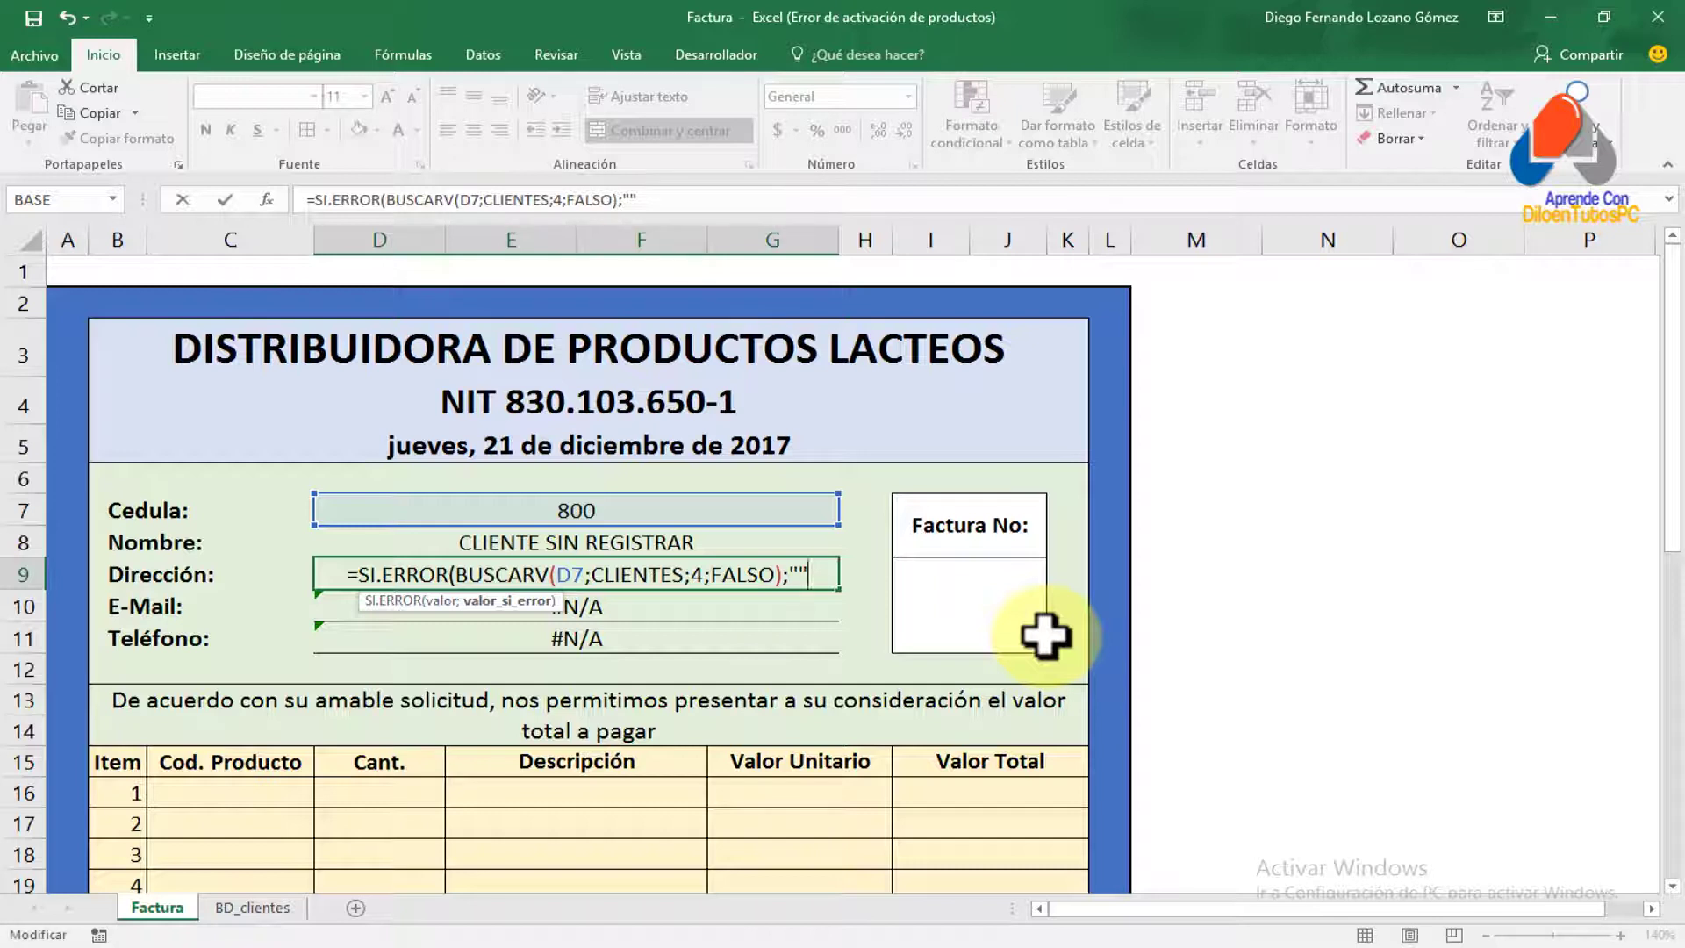
pyautogui.write(')')
pyautogui.press('Return')
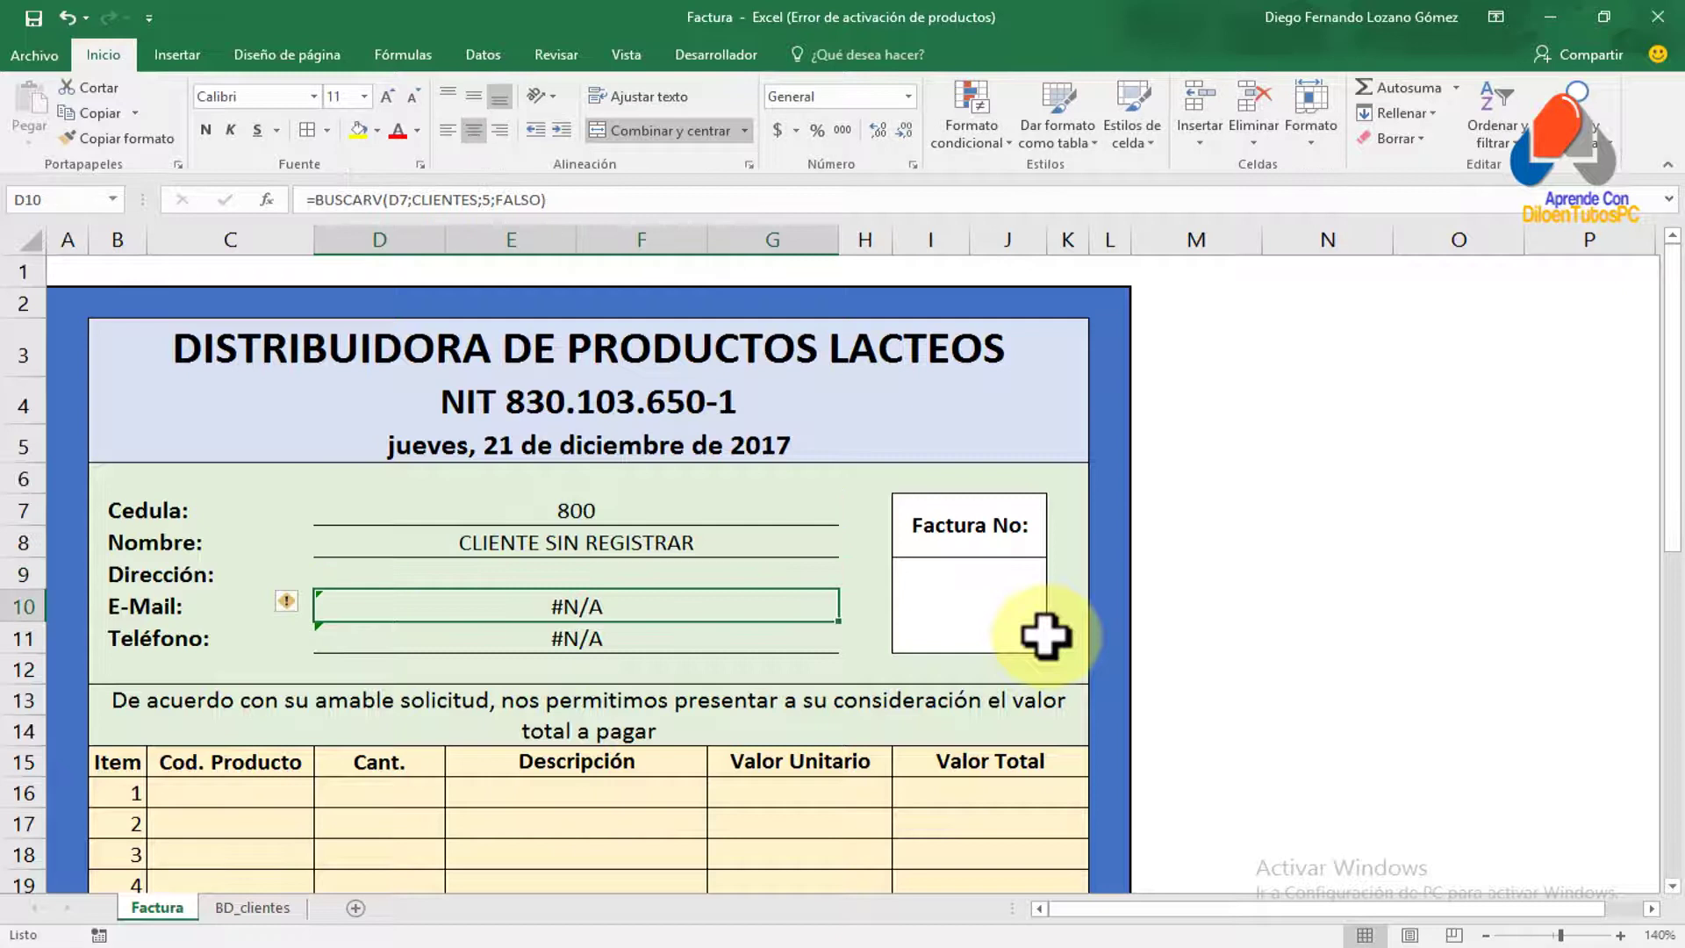
# Change D10 to =SI.ERROR(BUSCARV(D7;CLIENTES;5;FALSO);"") so E-Mail stays blank
pyautogui.doubleClick(562, 605)
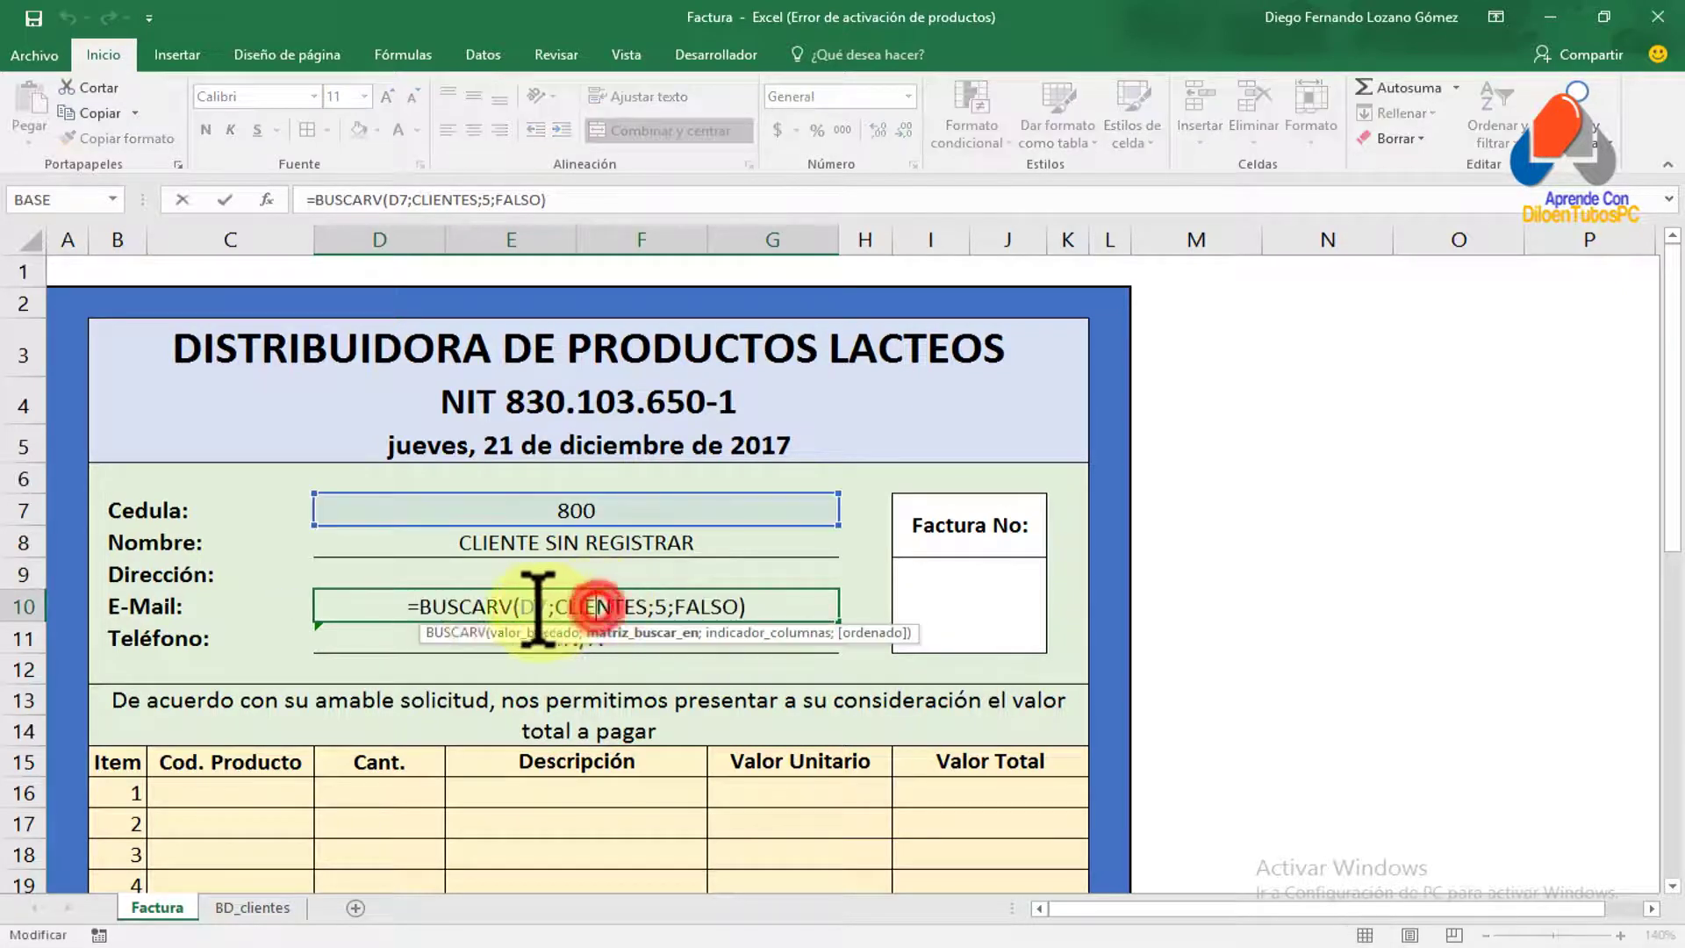
pyautogui.write('SI.')
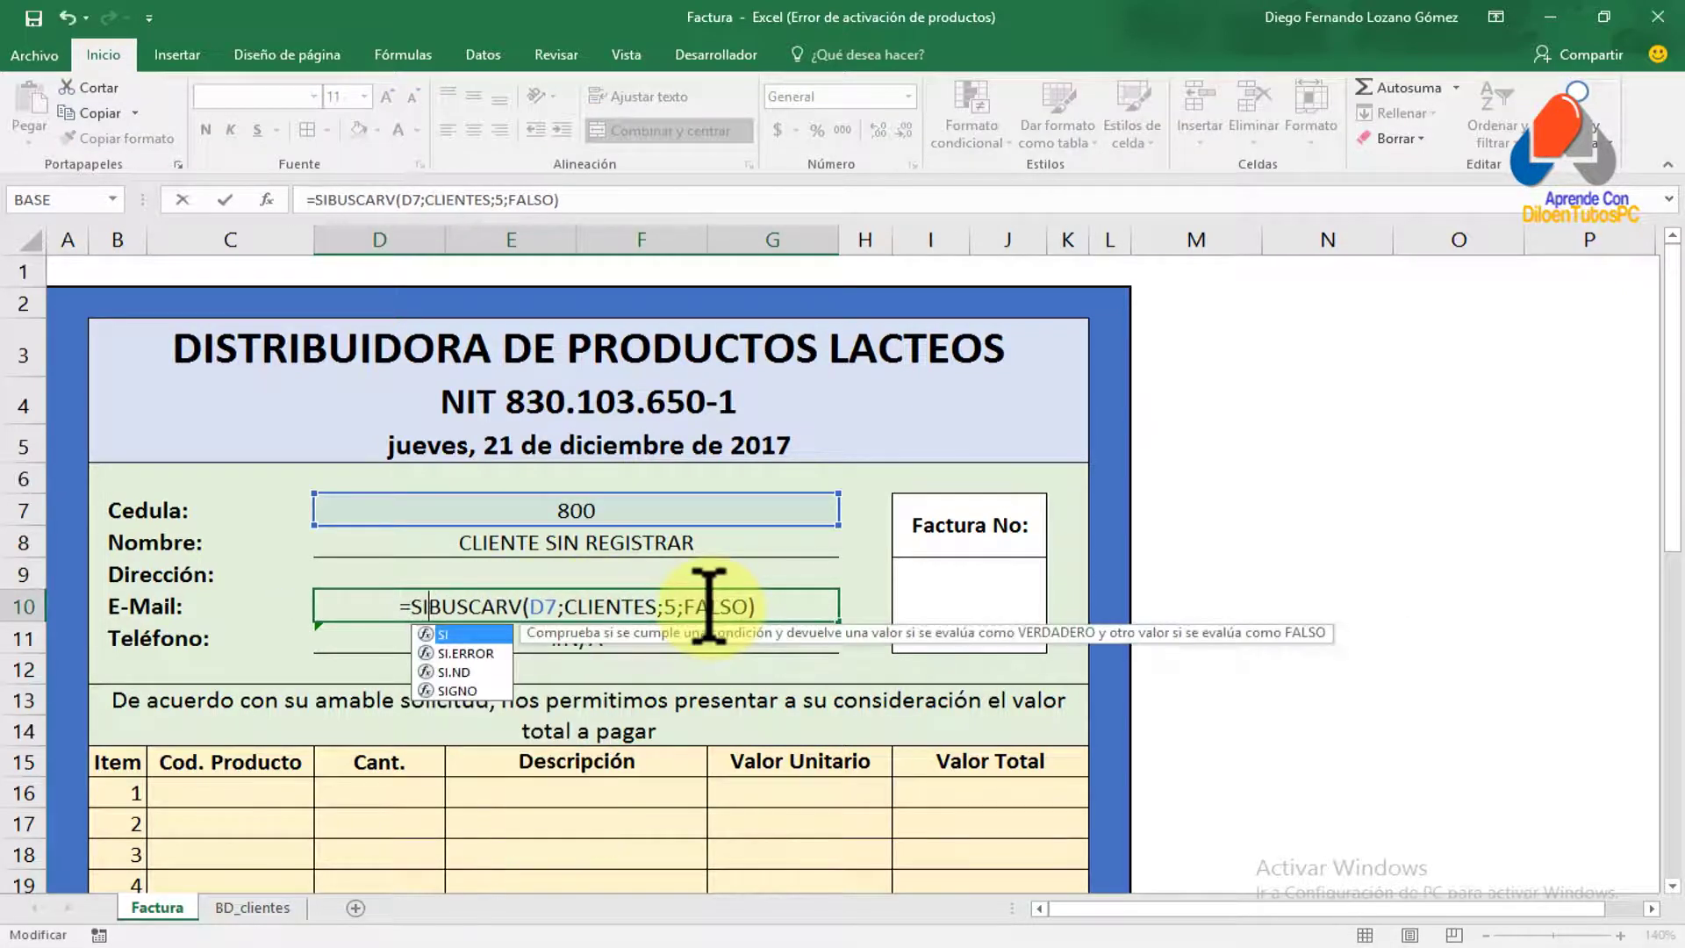
pyautogui.press('Tab')
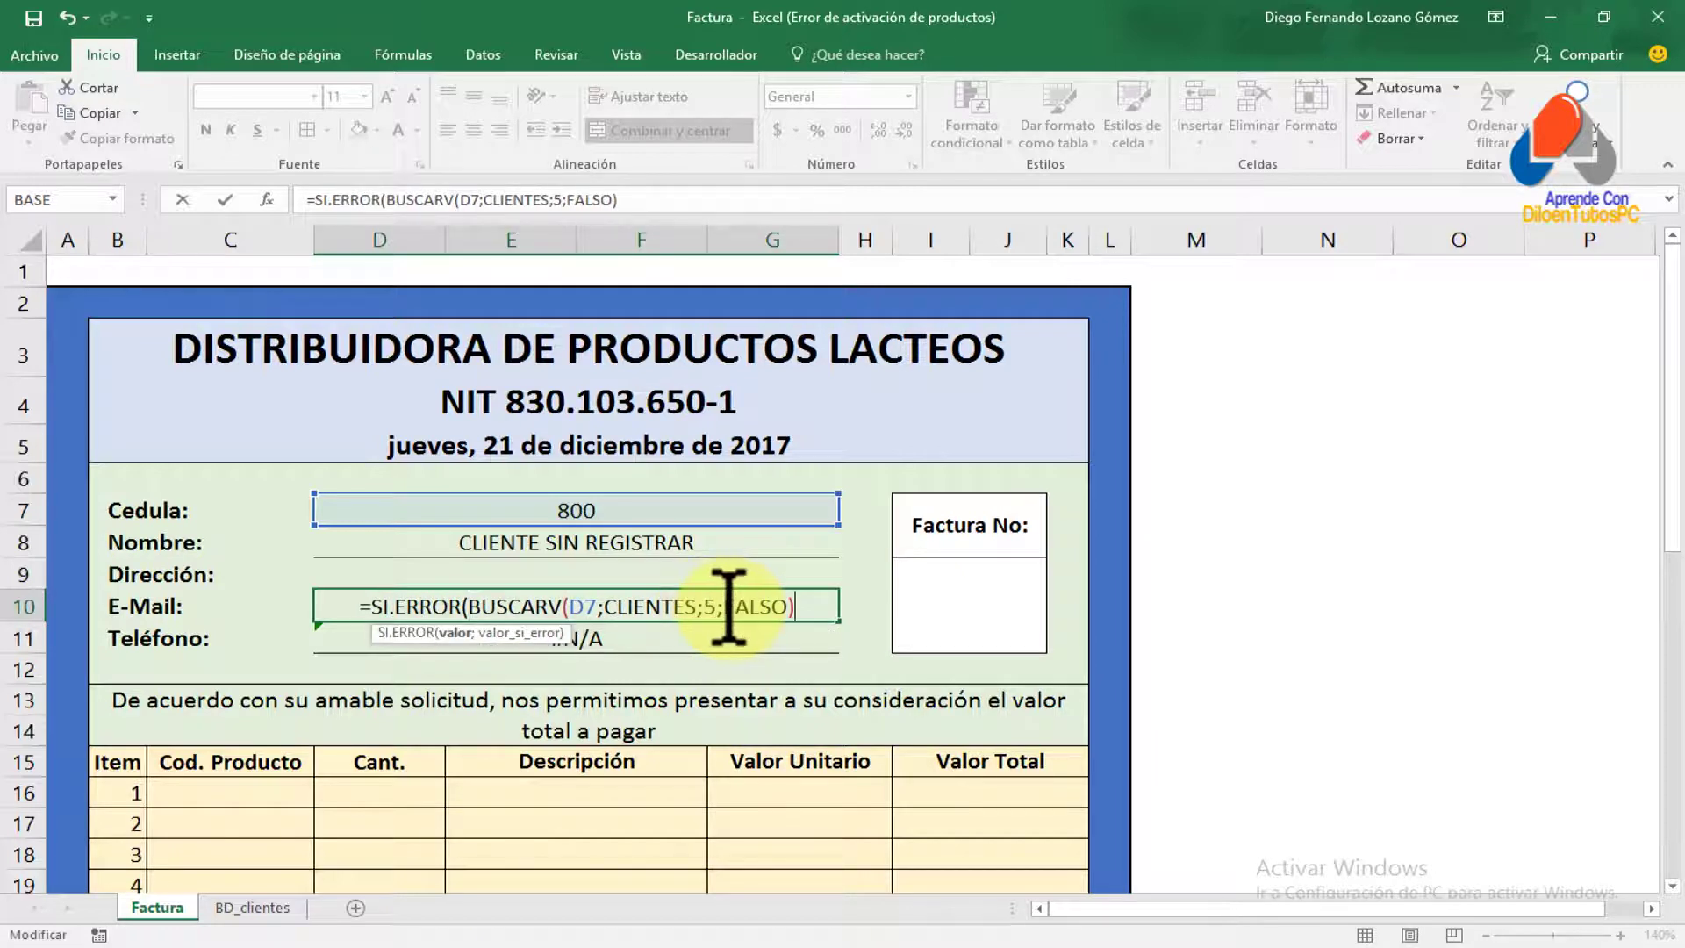
pyautogui.write(';')
pyautogui.write('"")')
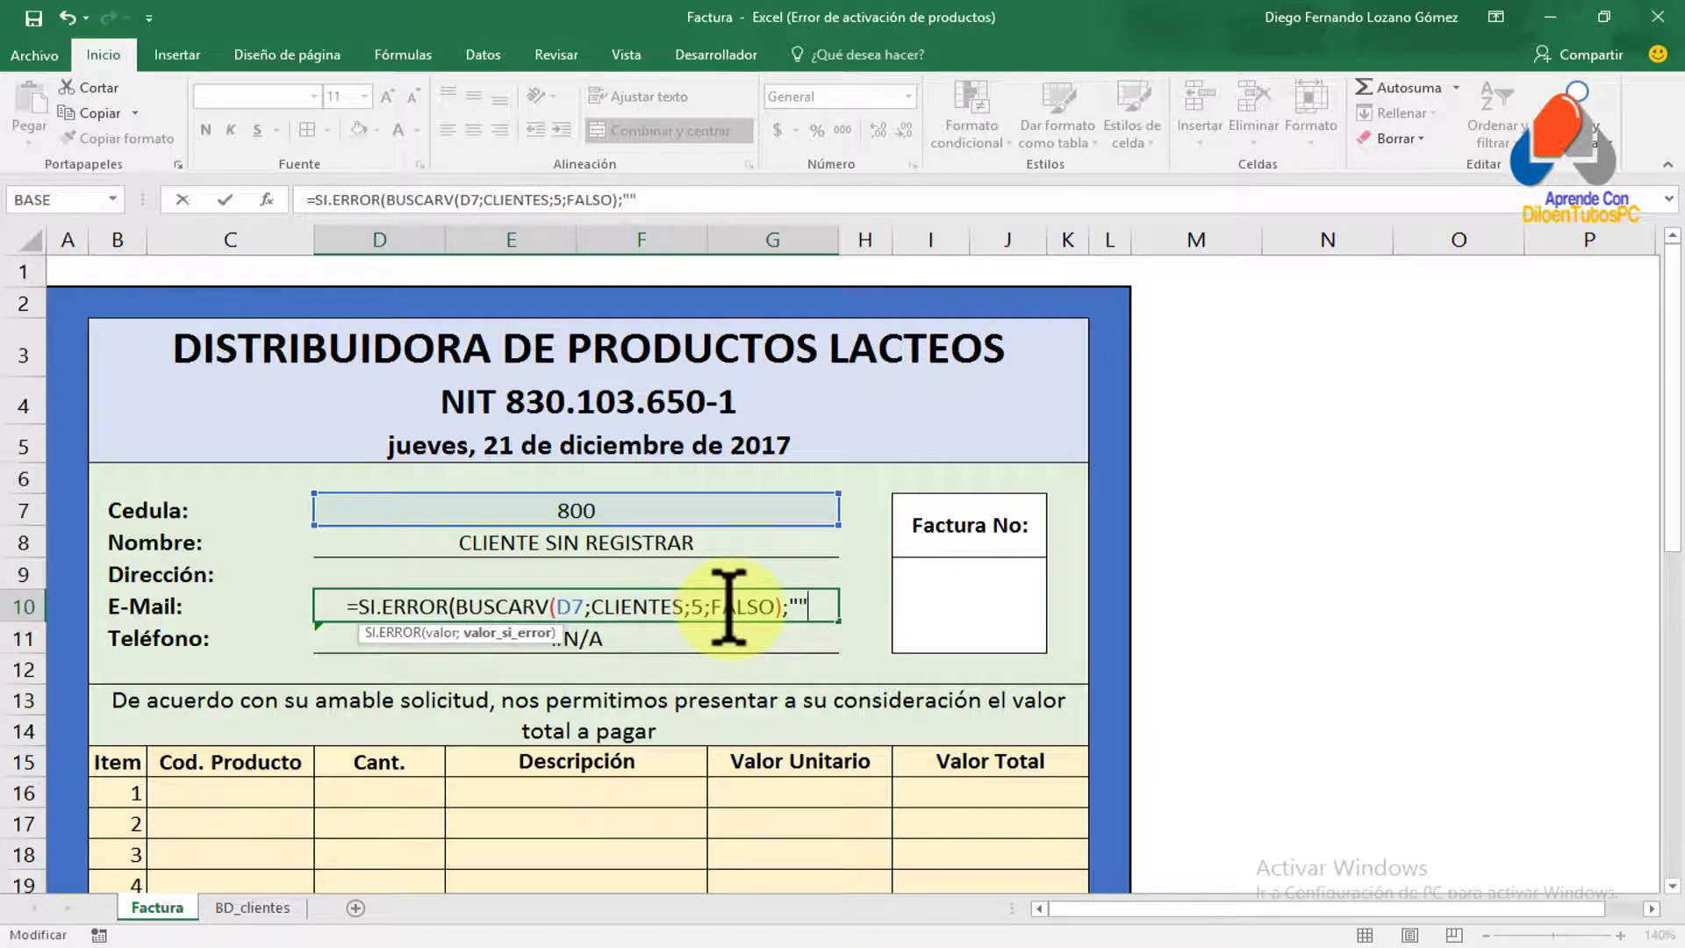
pyautogui.press('Return')
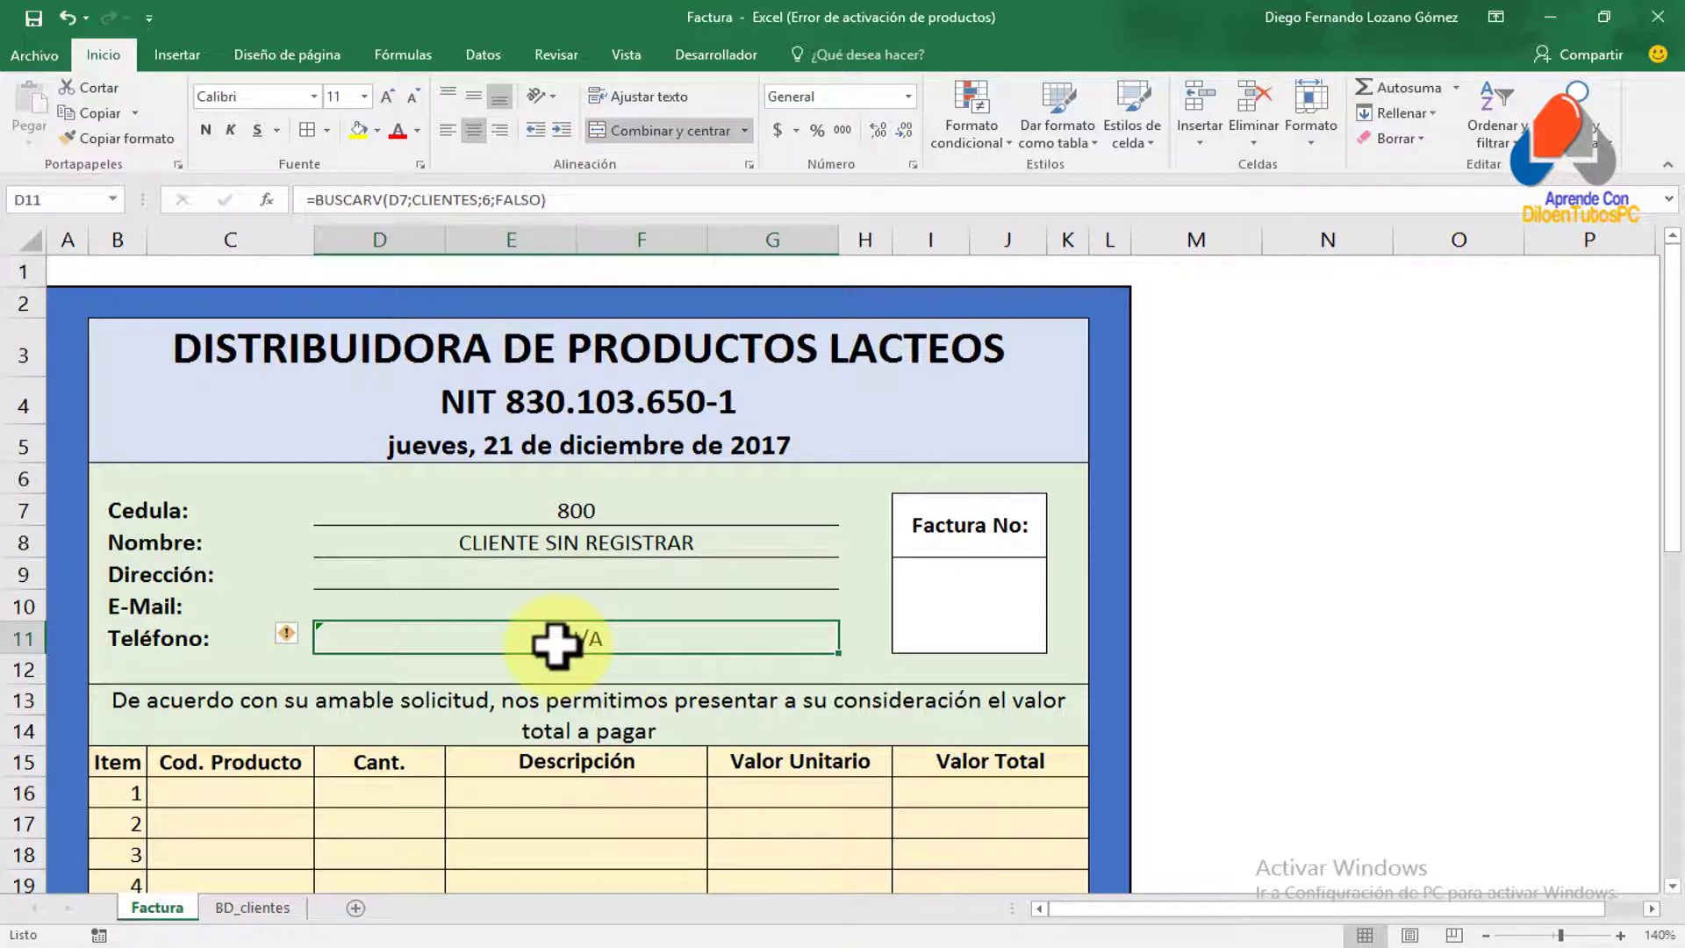
# Wrap the D11 Teléfono lookup in SI.ERROR returning empty text on error
pyautogui.doubleClick(615, 641)
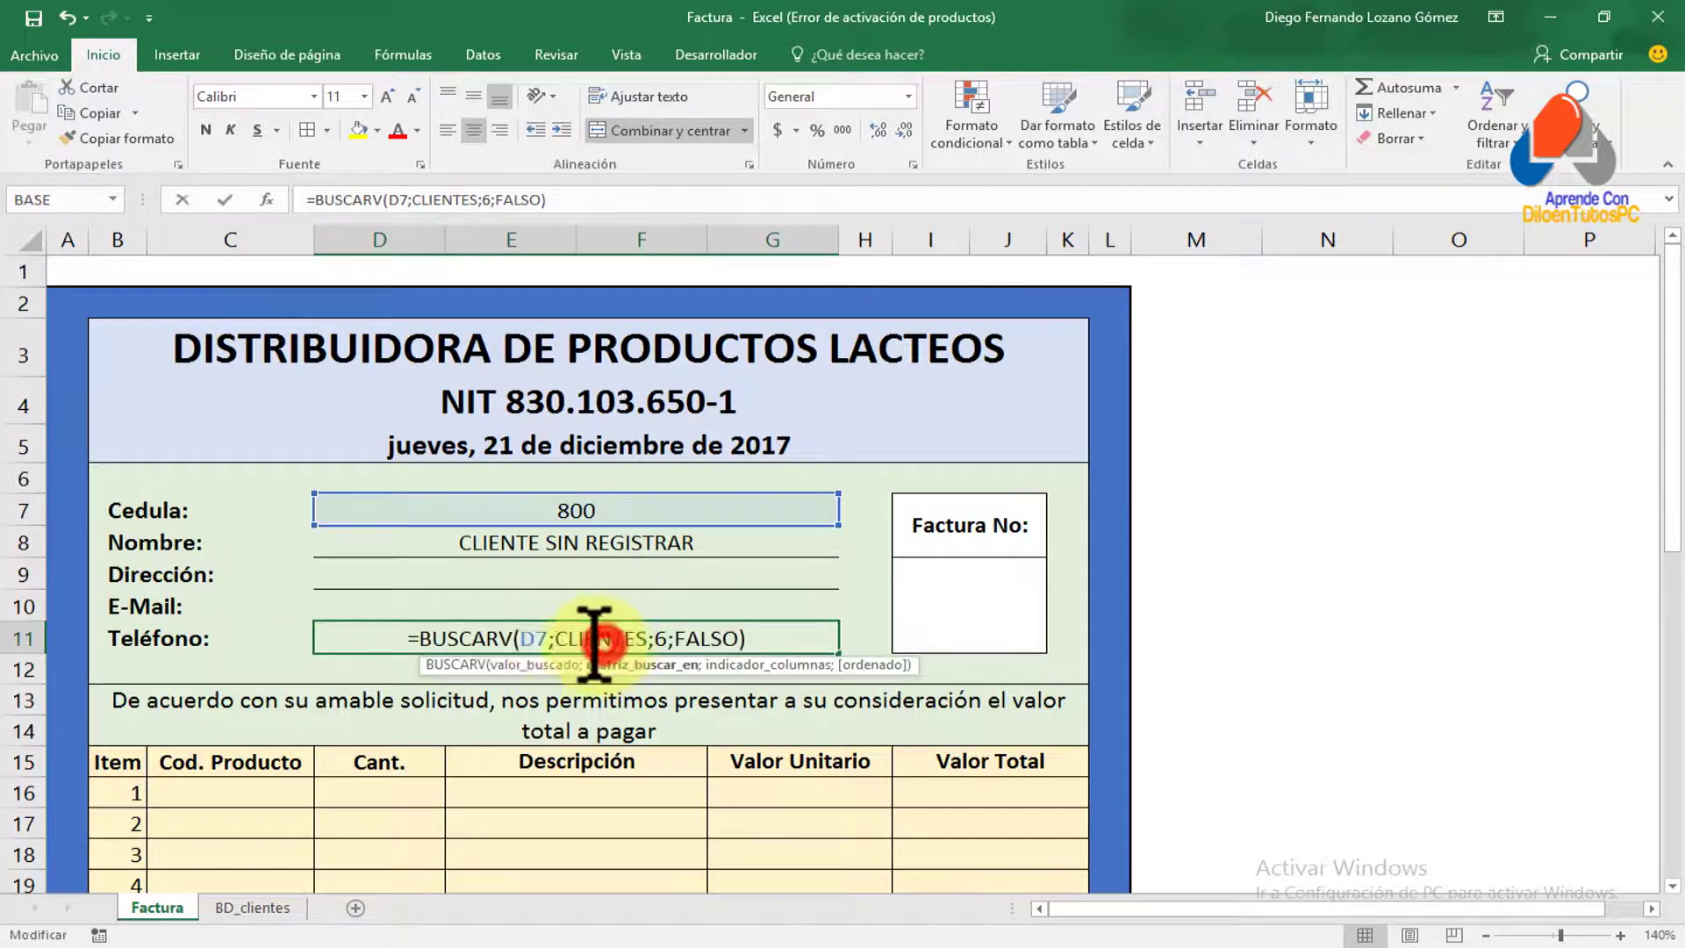
pyautogui.click(422, 638)
pyautogui.write('.E')
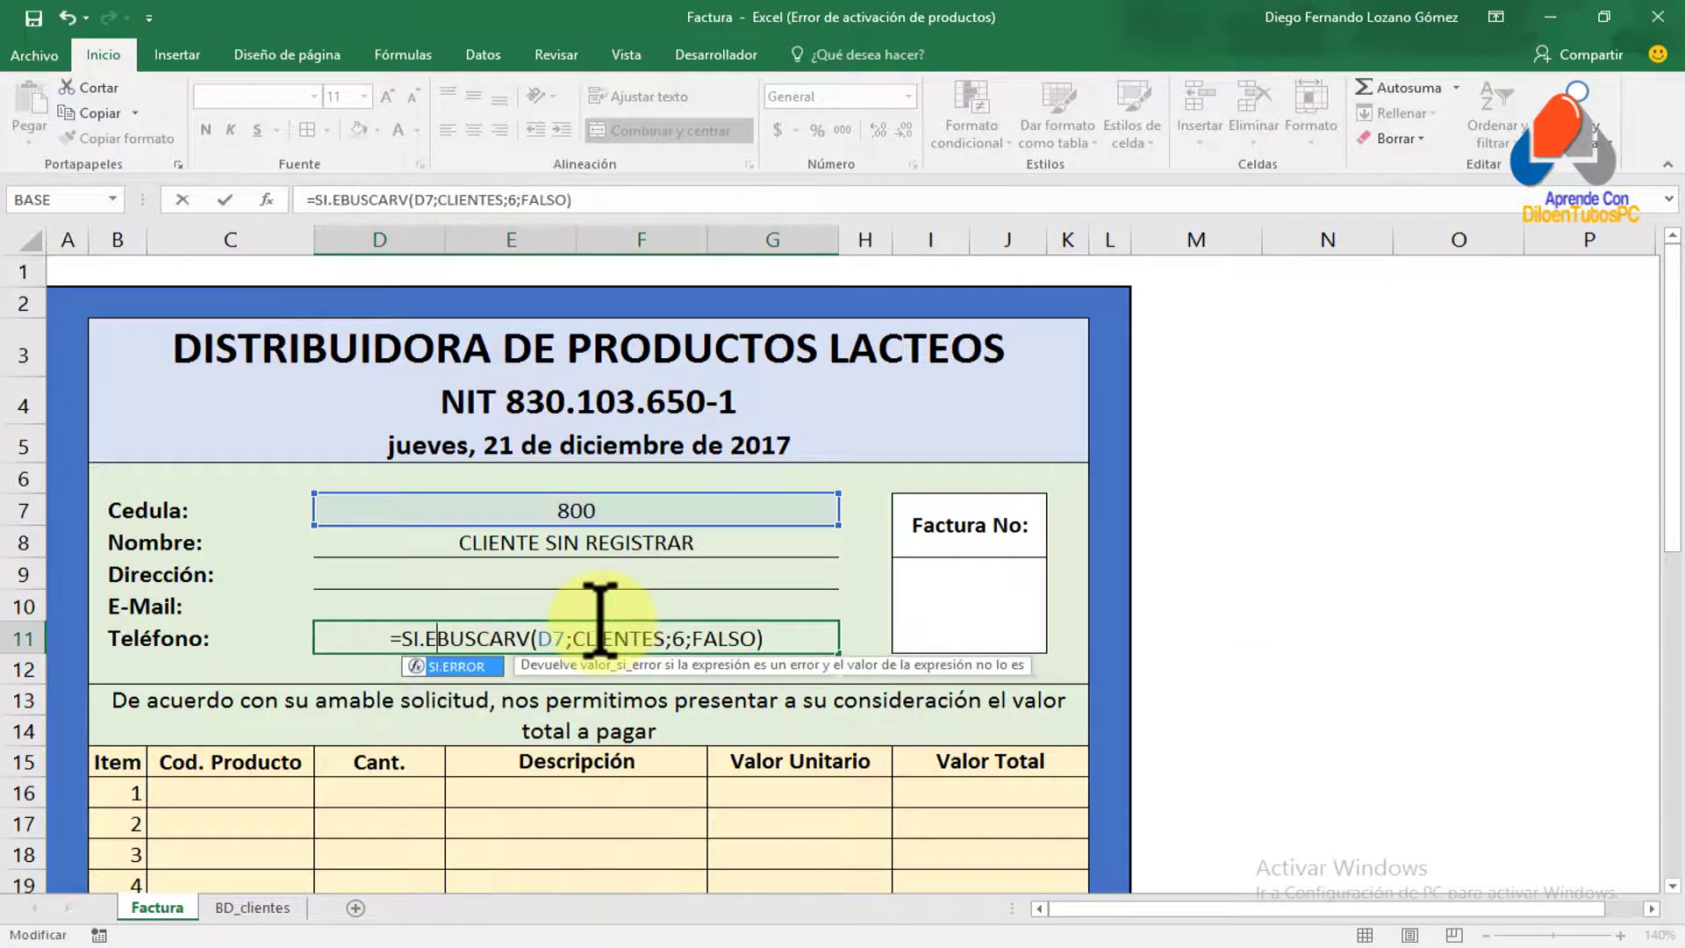
pyautogui.press('Tab')
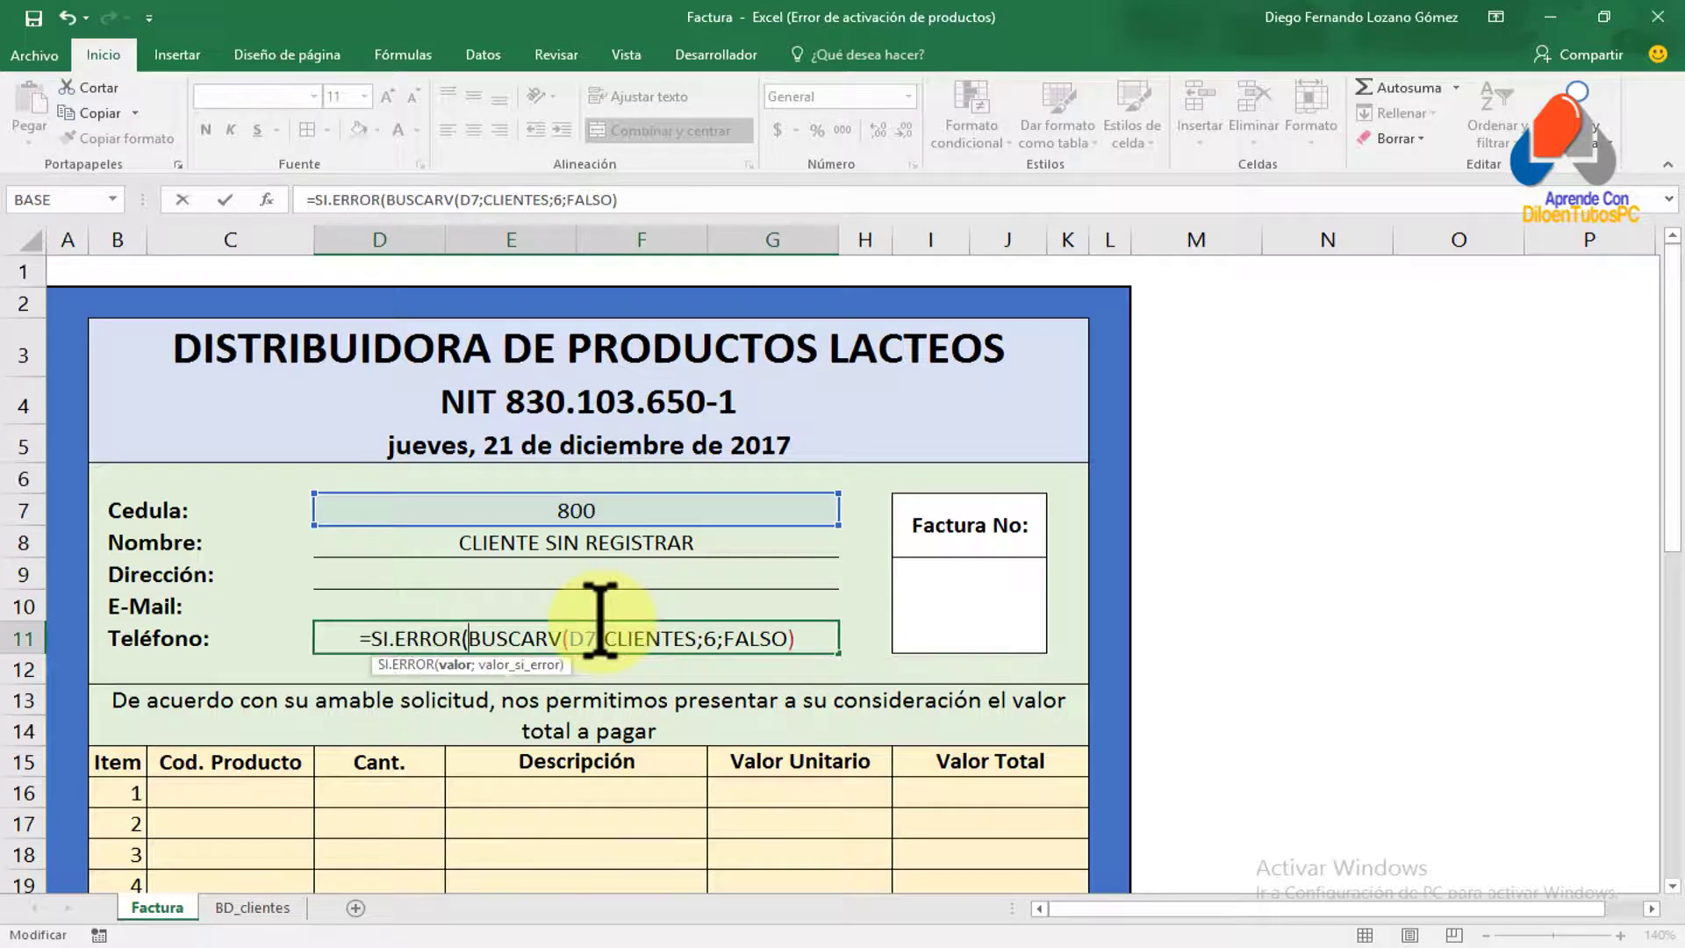
pyautogui.click(817, 635)
pyautogui.write(';"")')
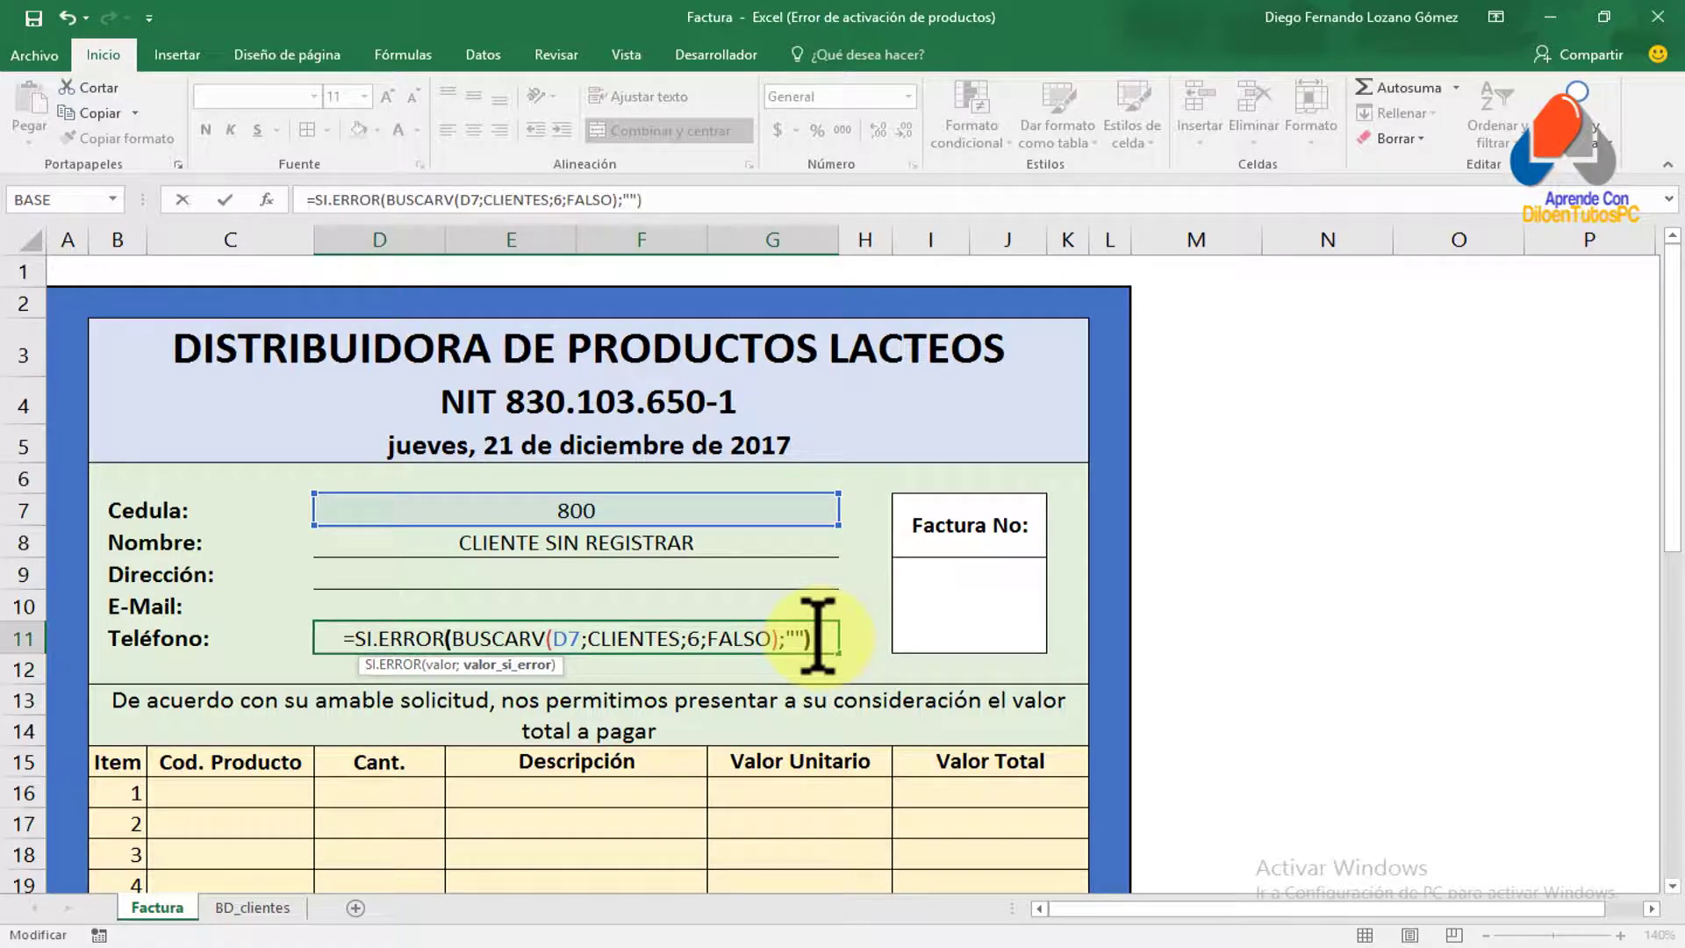
pyautogui.press('Return')
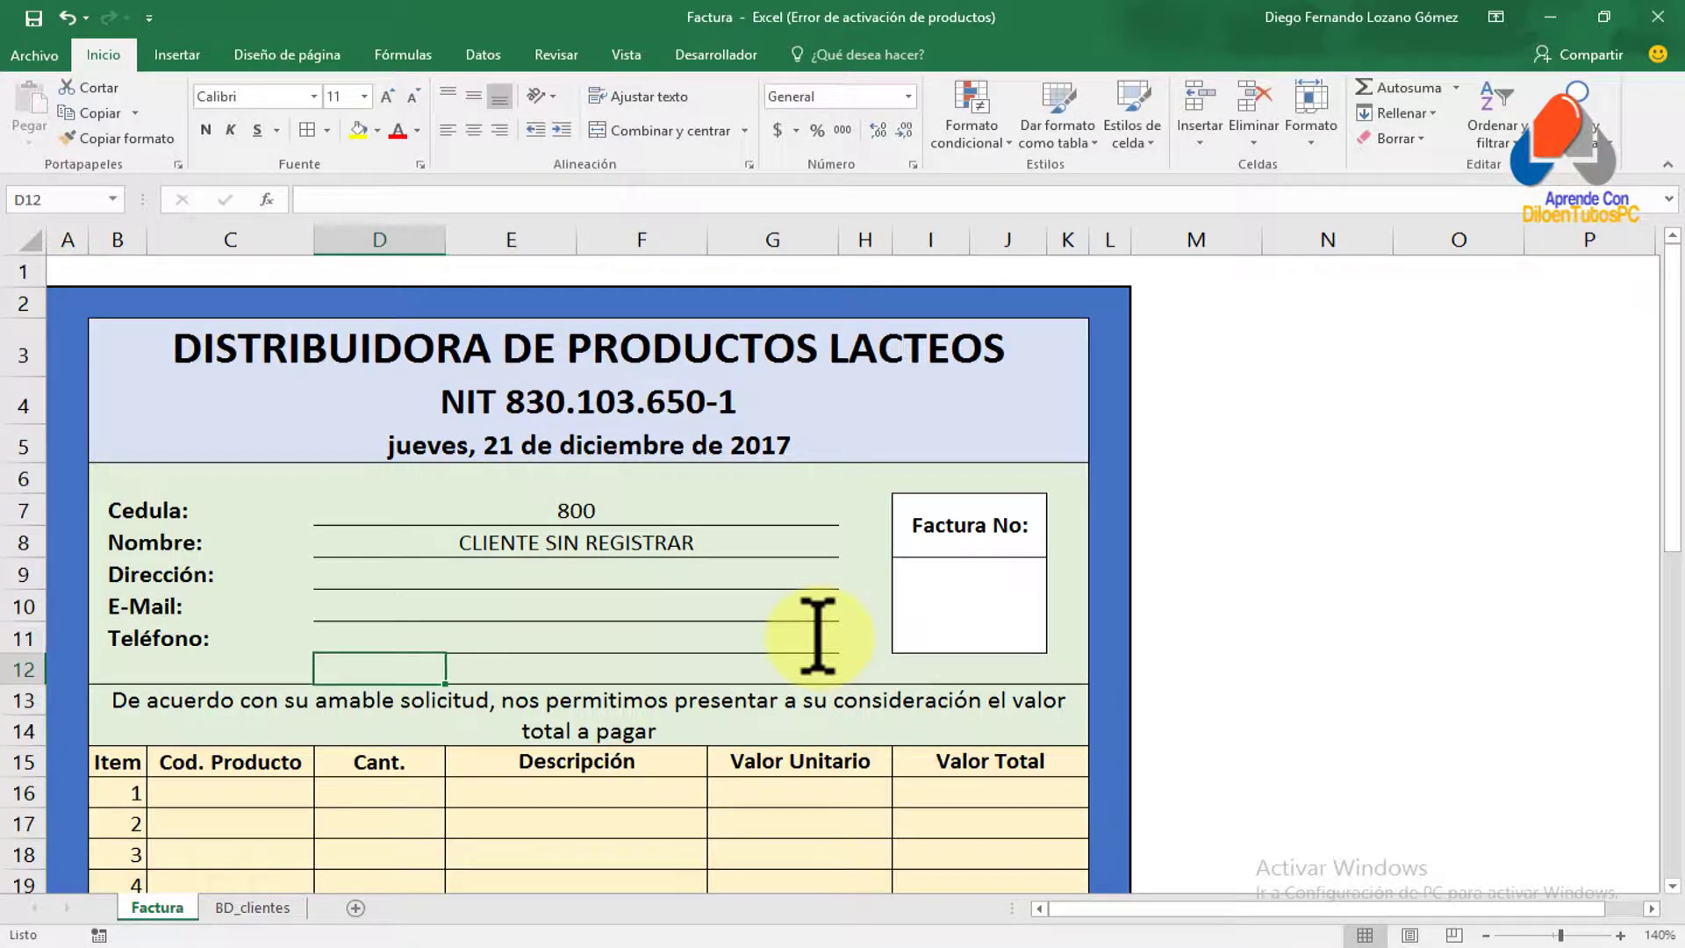
pyautogui.click(568, 510)
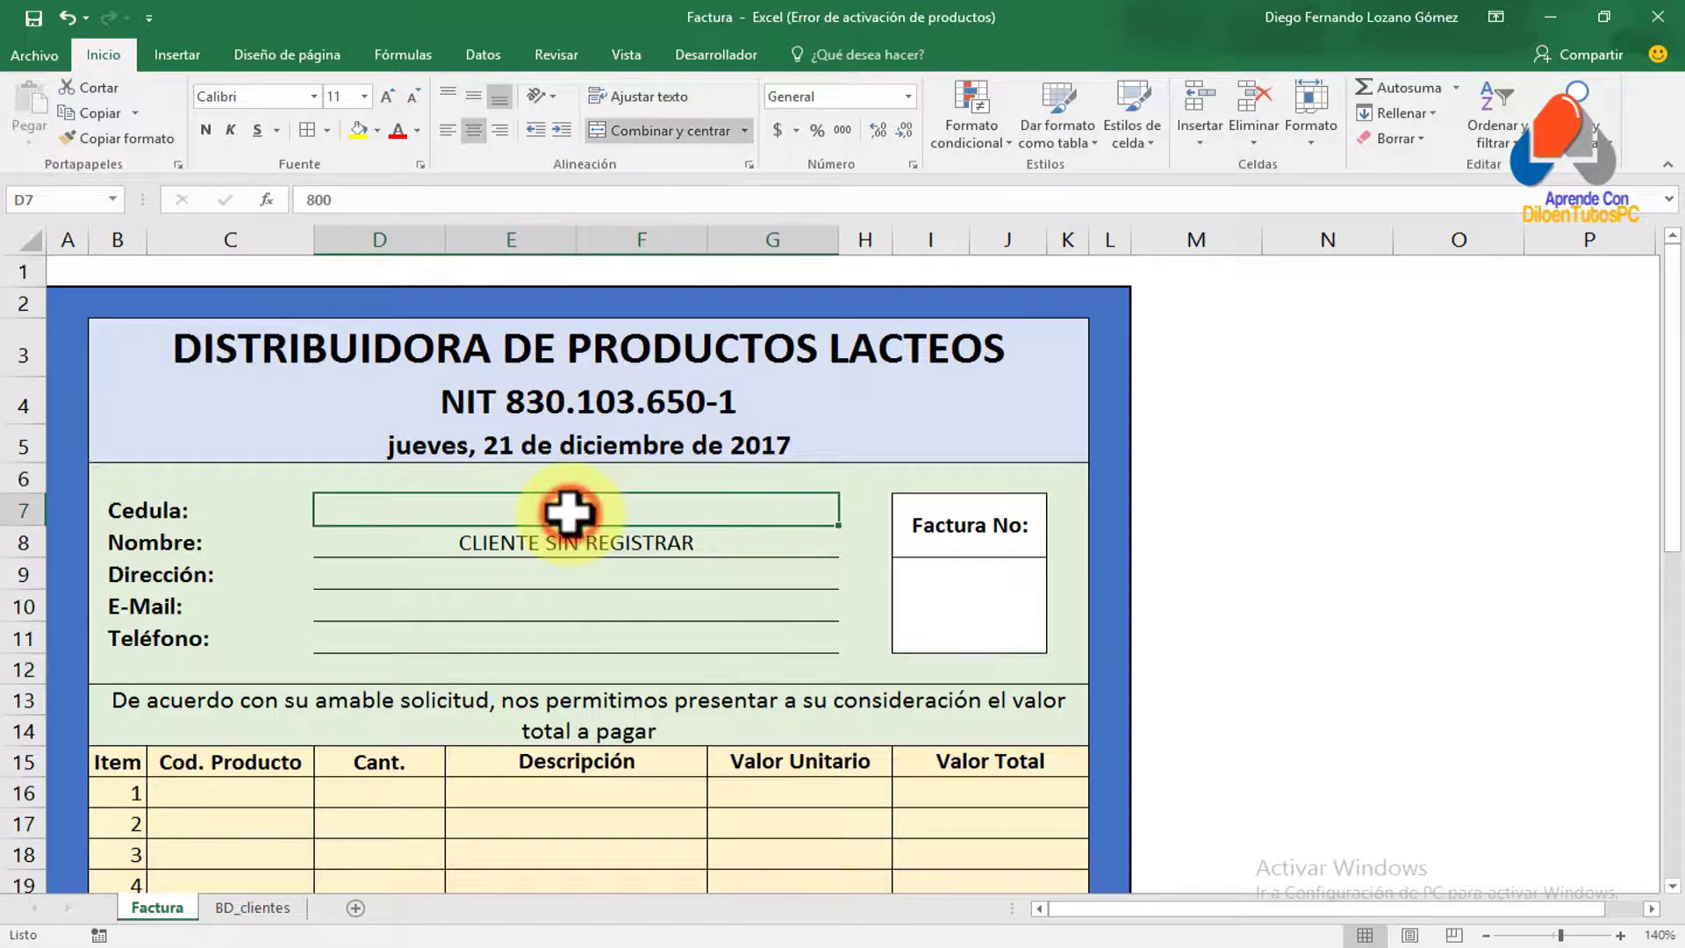
pyautogui.write('200')
pyautogui.press('Return')
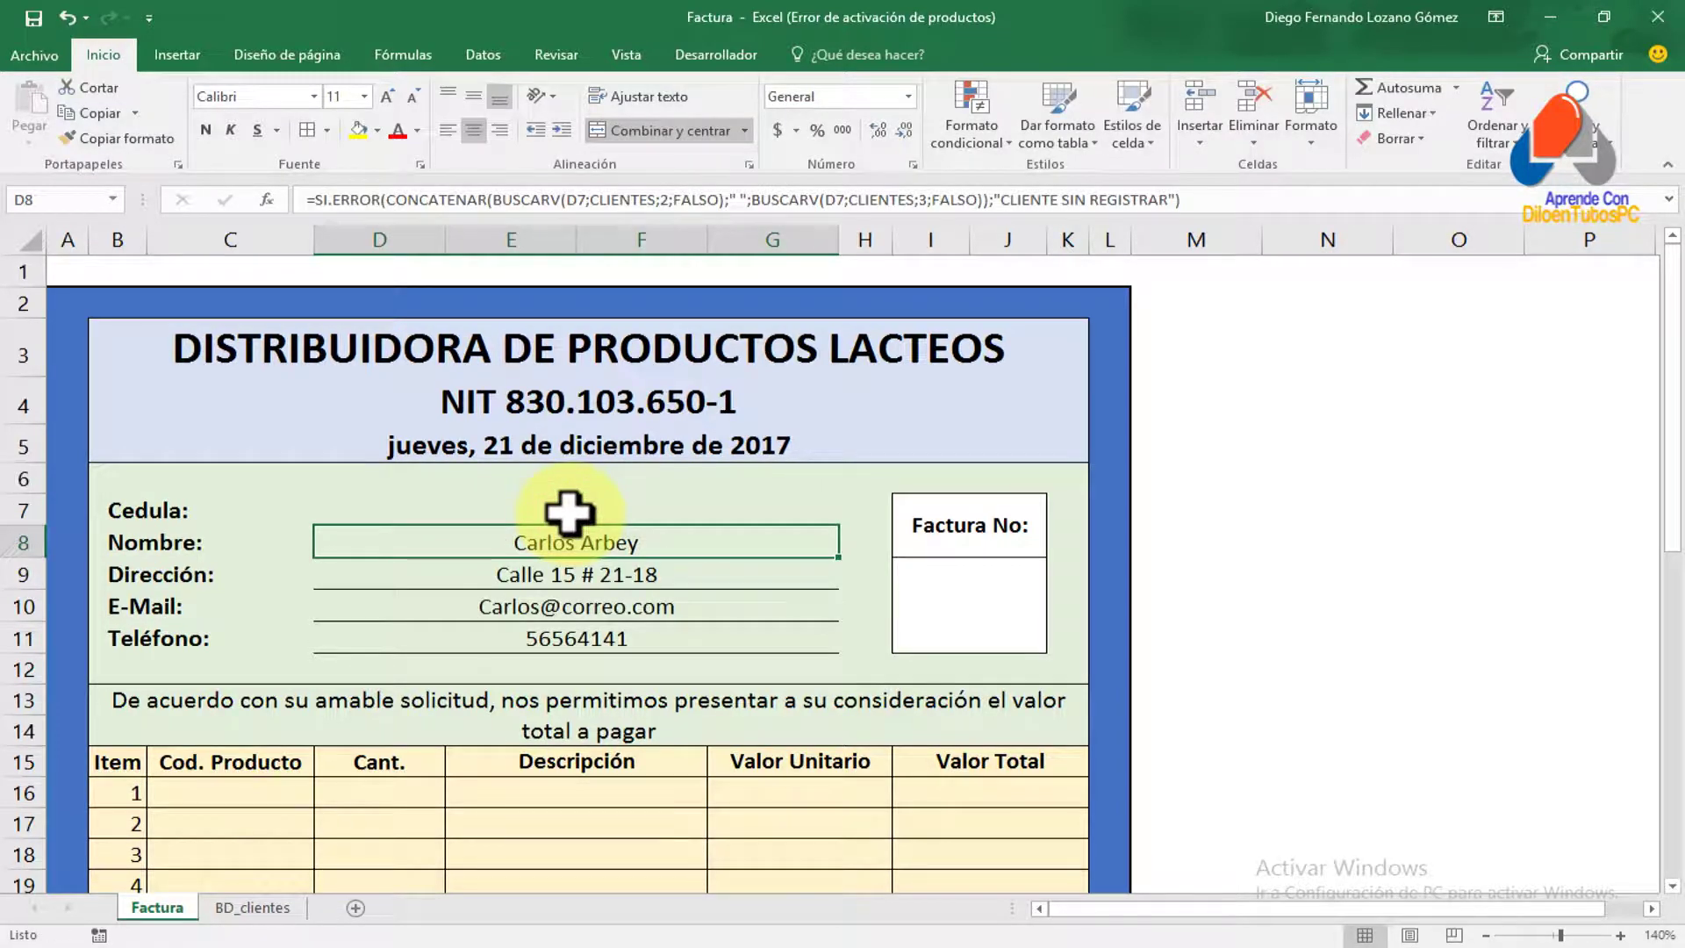
pyautogui.click(568, 509)
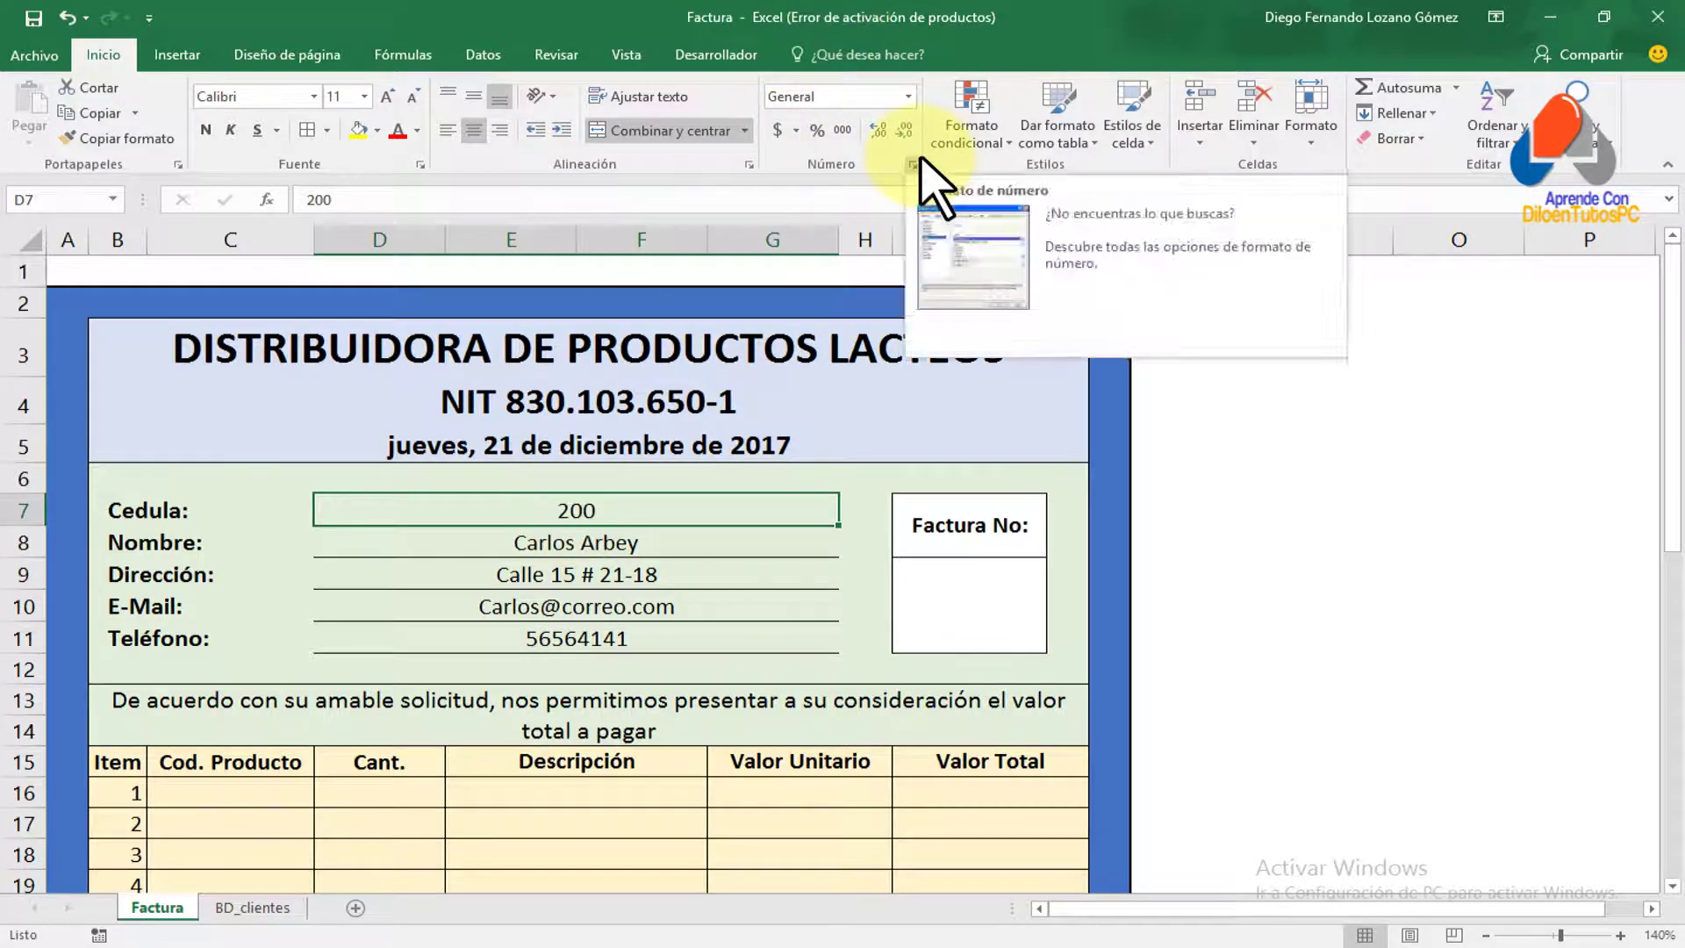
pyautogui.write('800')
pyautogui.press('Return')
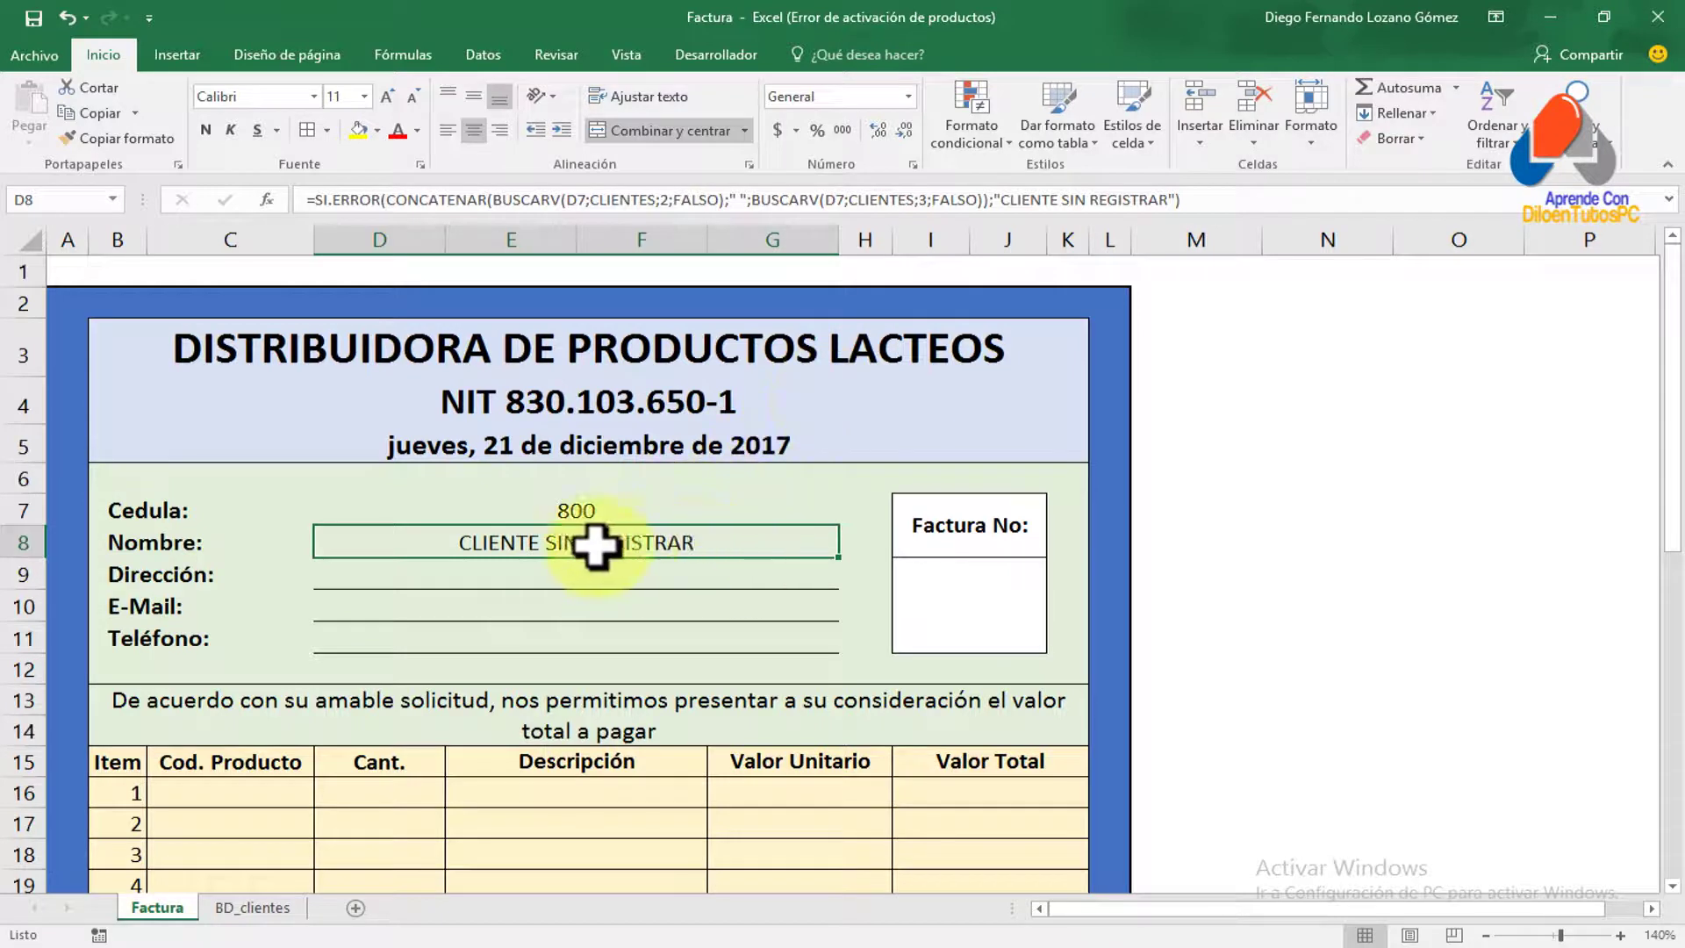
# Start an 'Es igual a' highlight rule matching CLIENTE SIN REGISTRAR and list its format presets
pyautogui.click(976, 130)
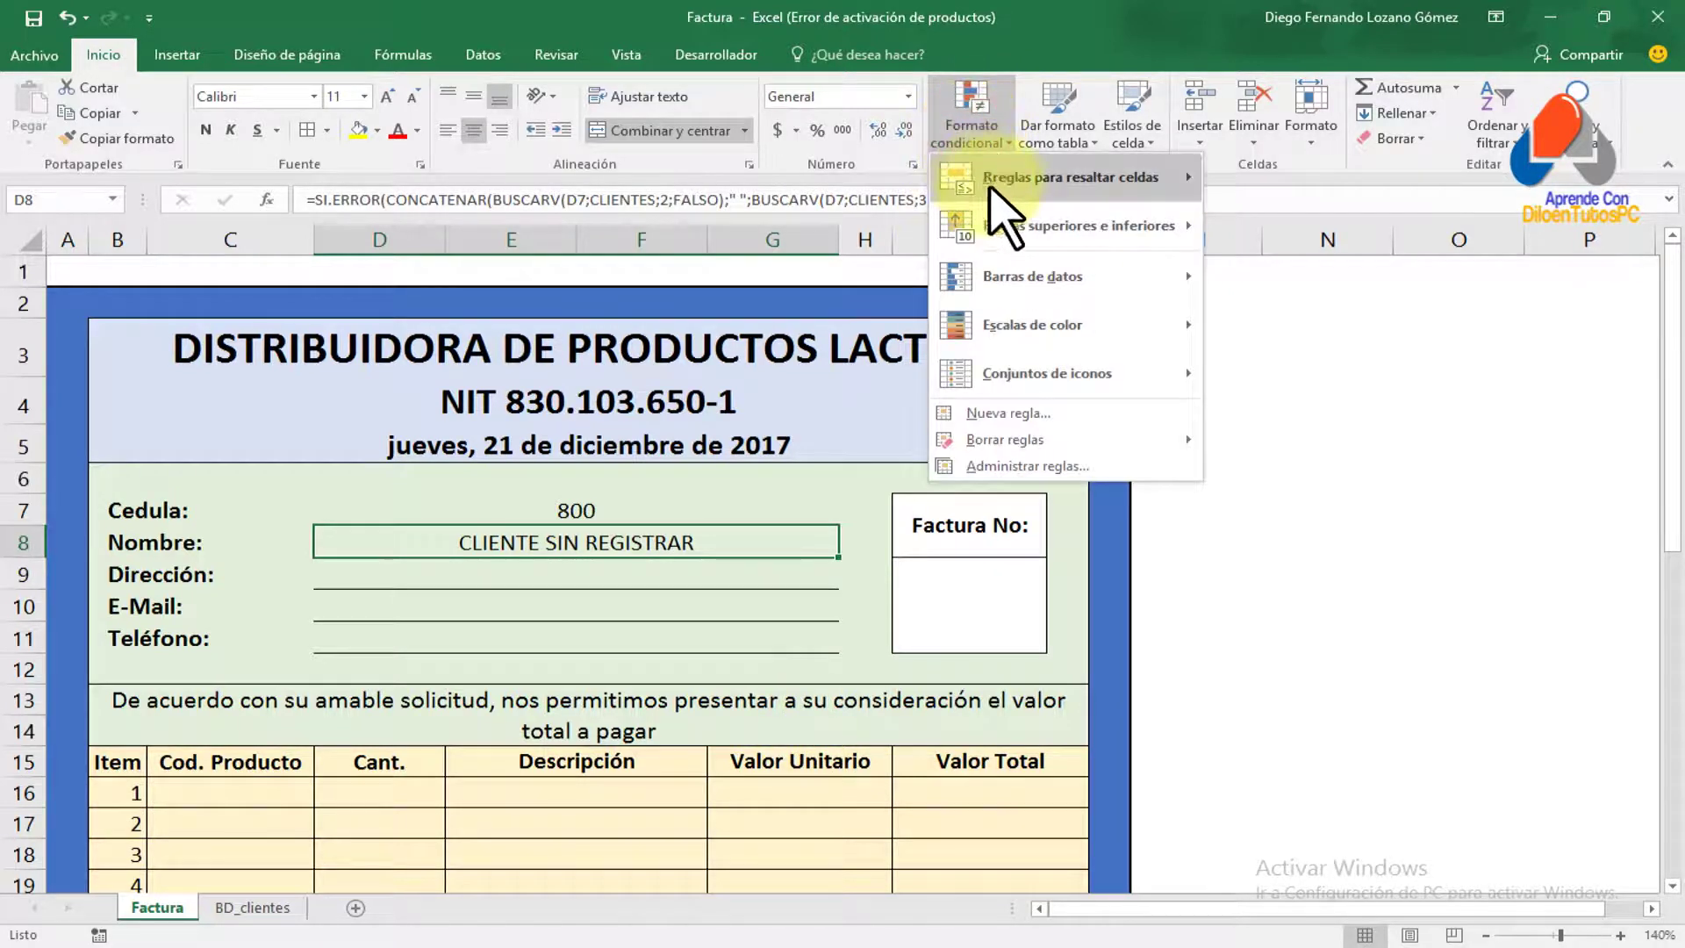
pyautogui.moveTo(1018, 175)
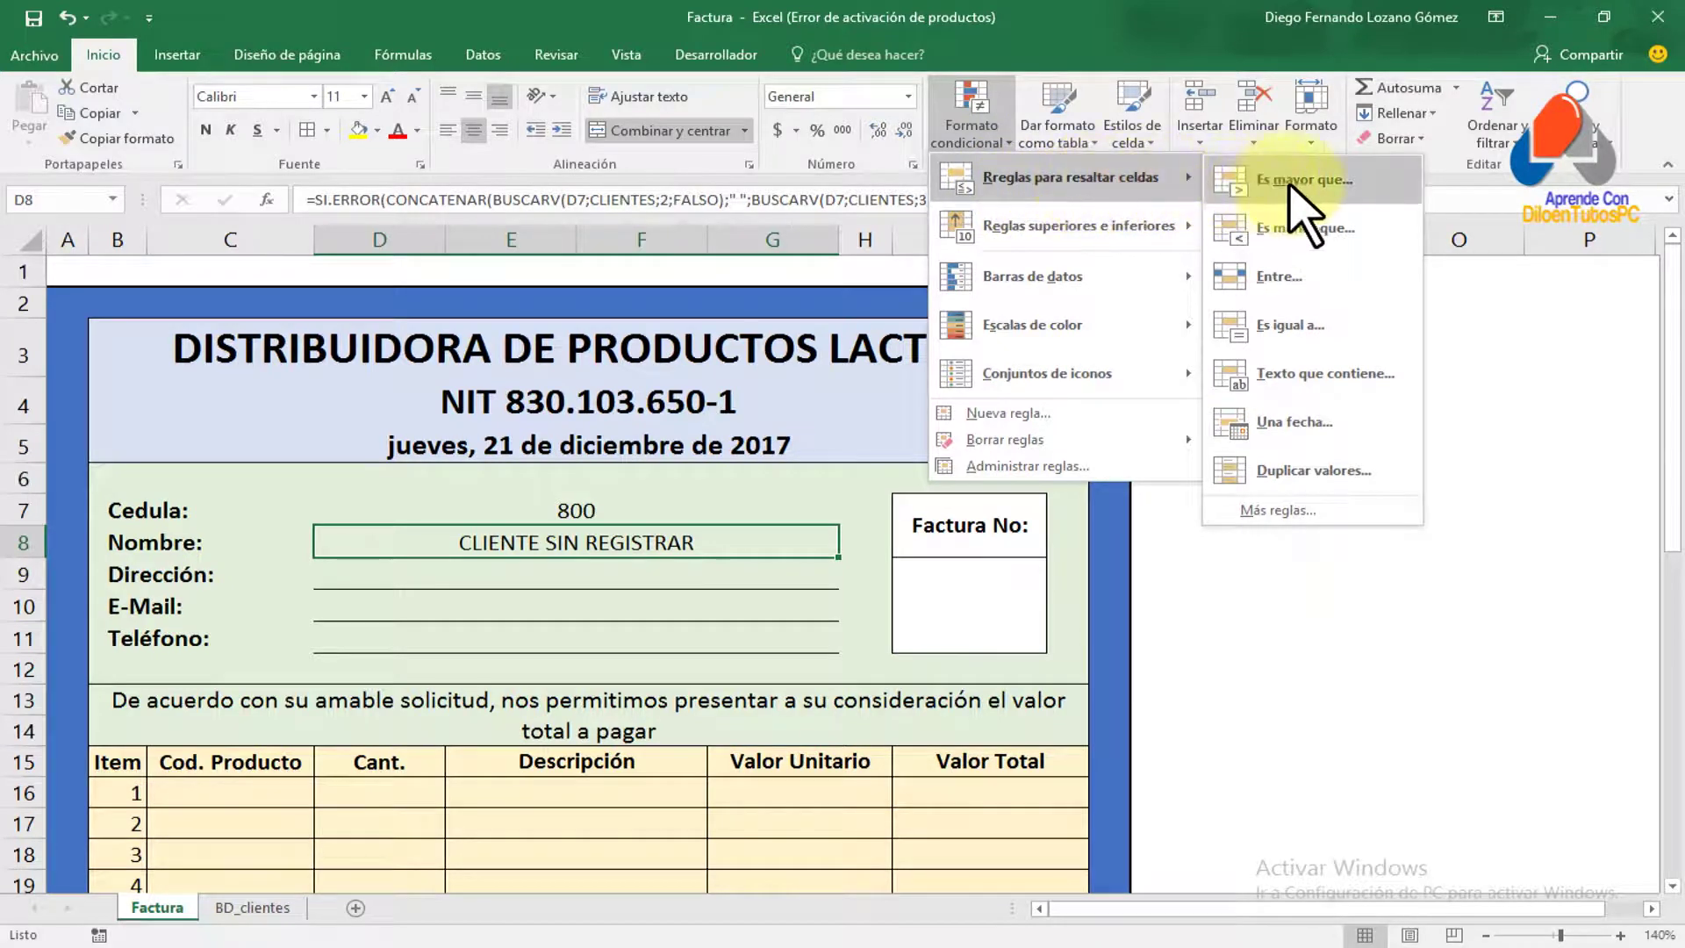
pyautogui.click(1290, 334)
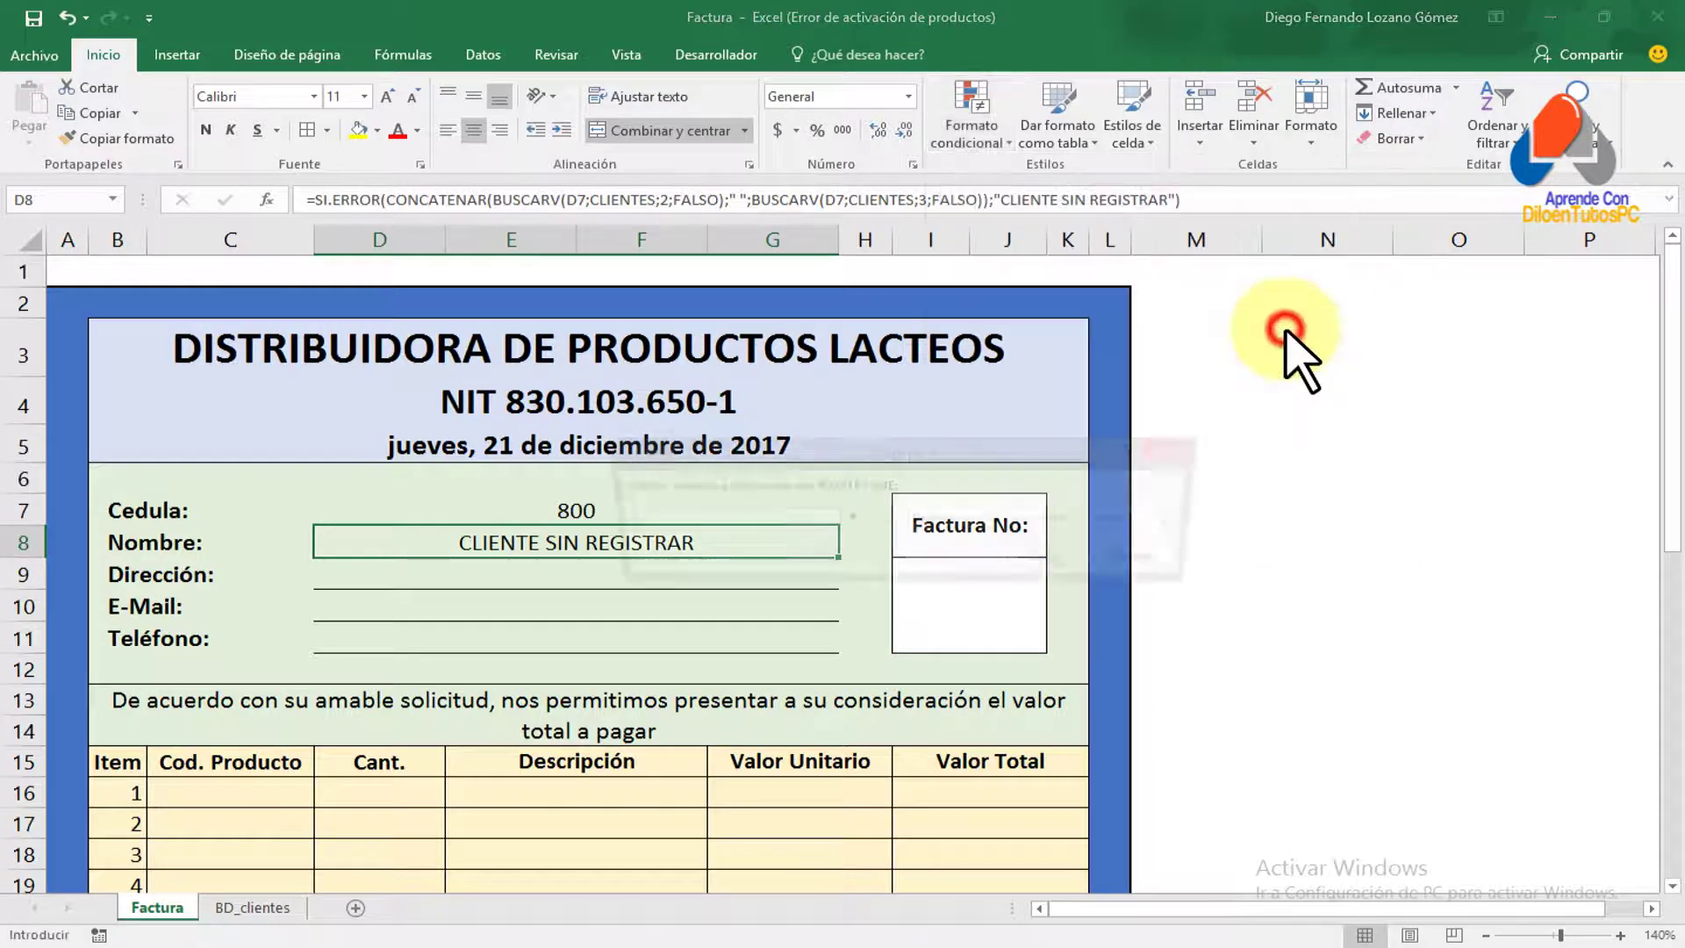
pyautogui.moveTo(945, 457); pyautogui.dragTo(1006, 367)
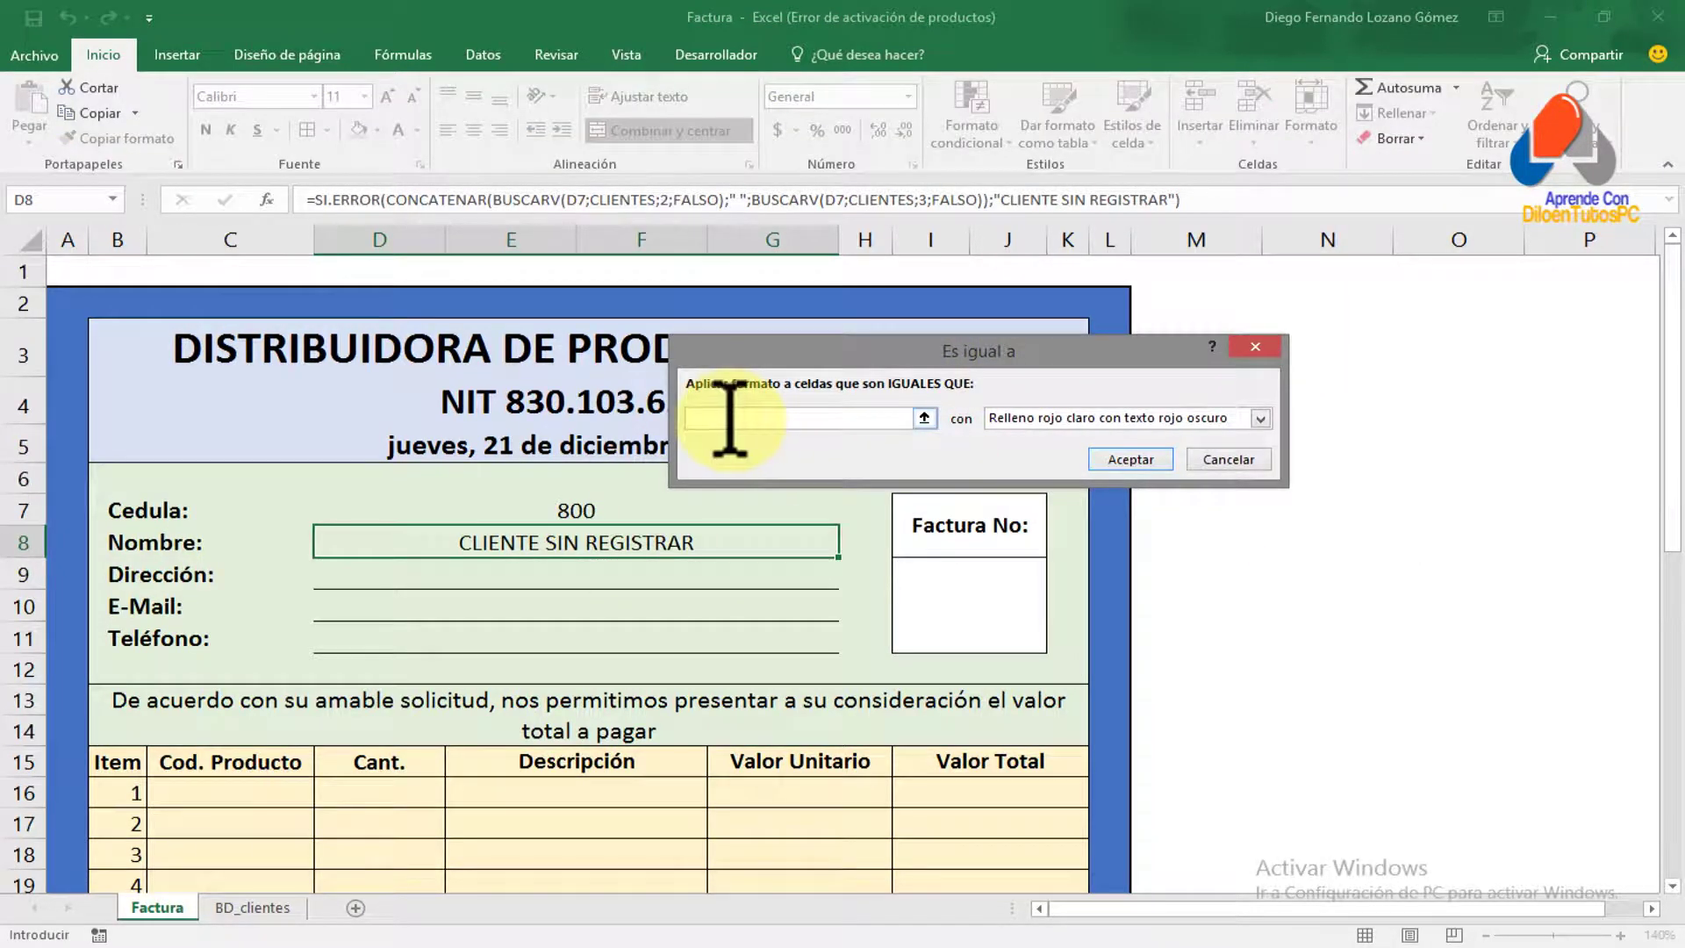
pyautogui.click(796, 418)
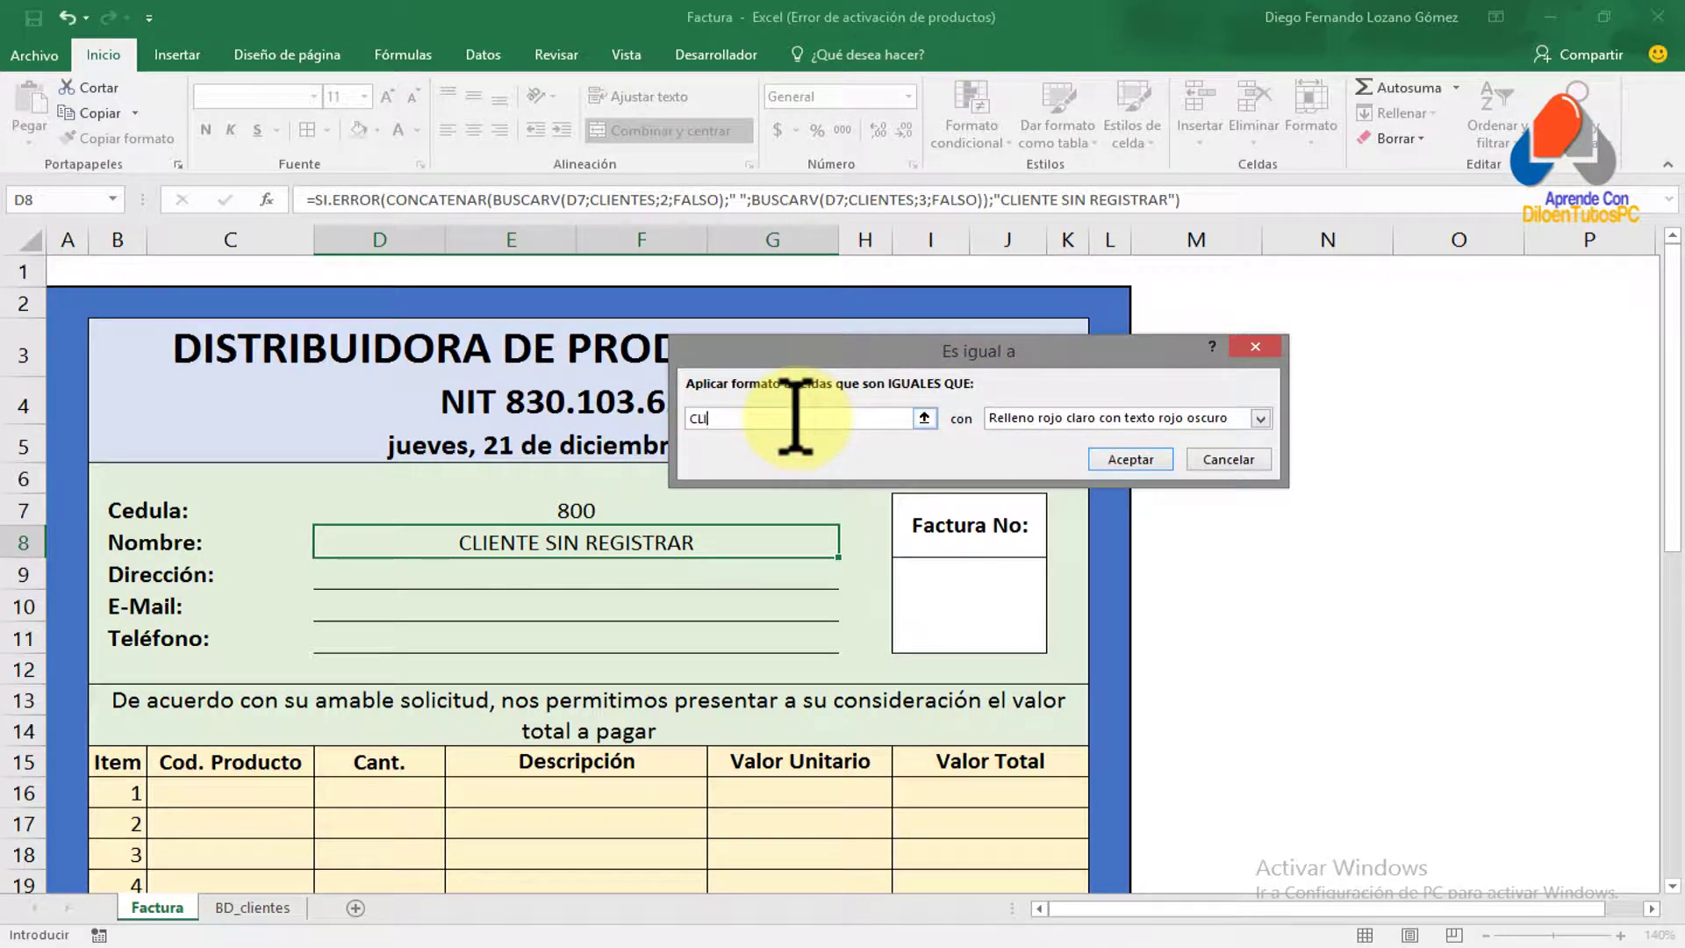
pyautogui.write('CLIENTE SIN REGISTRAR')
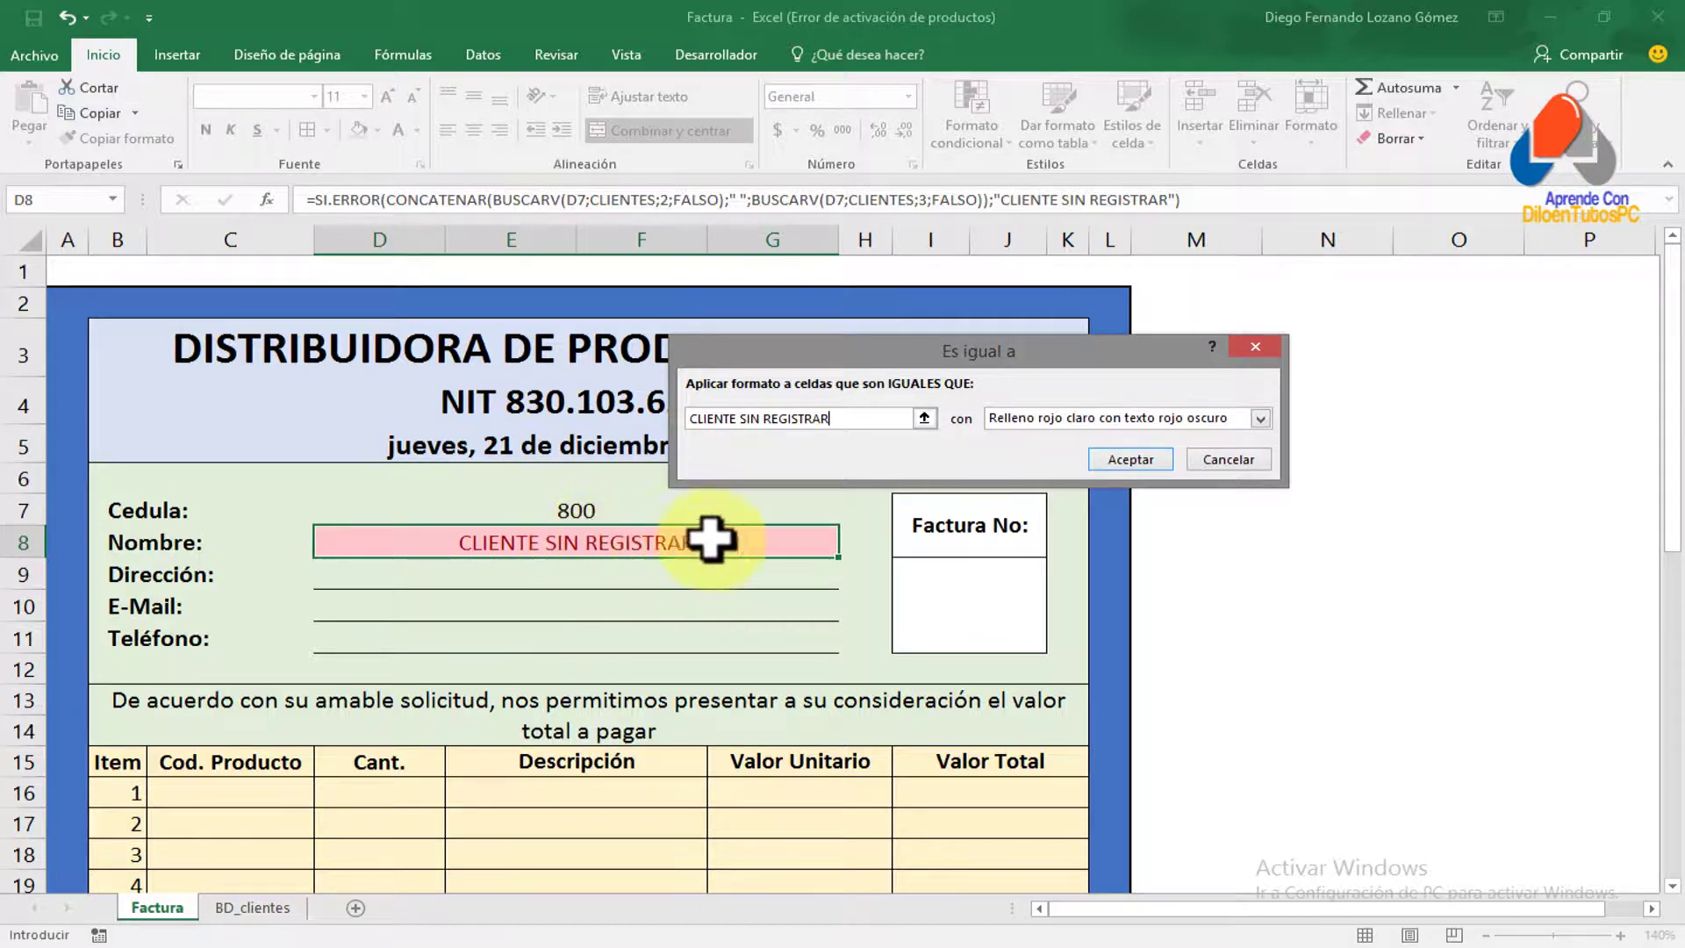
pyautogui.click(1260, 419)
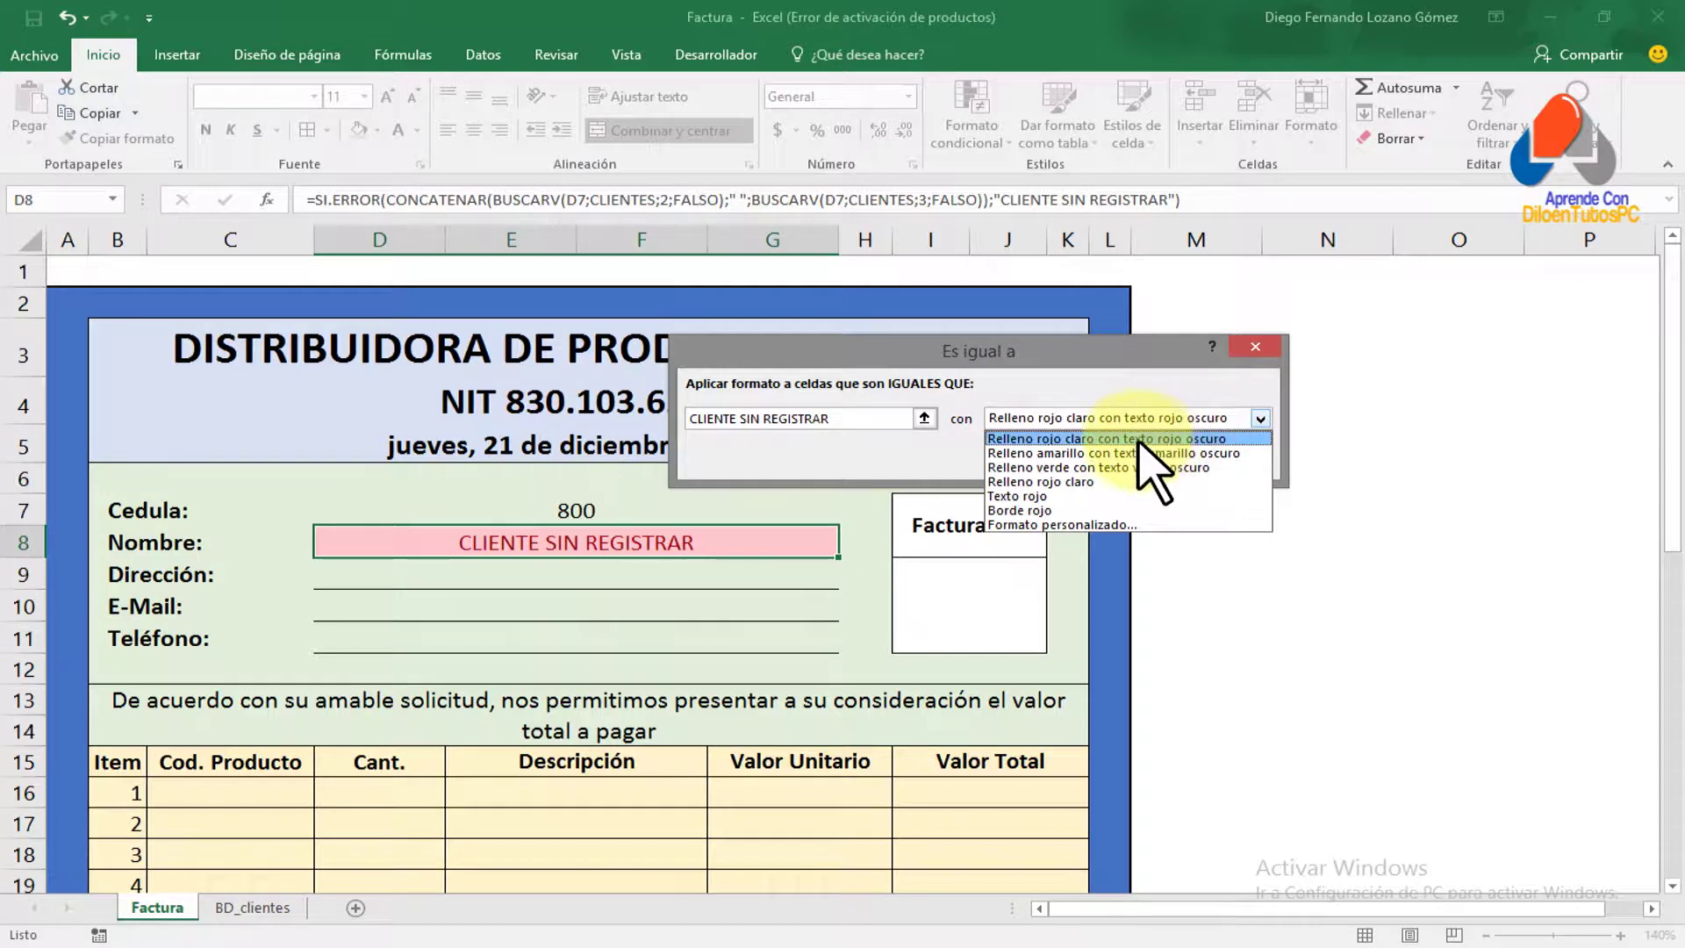
# Give the rule a custom format of red fill with bold orange text and apply it
pyautogui.click(1065, 525)
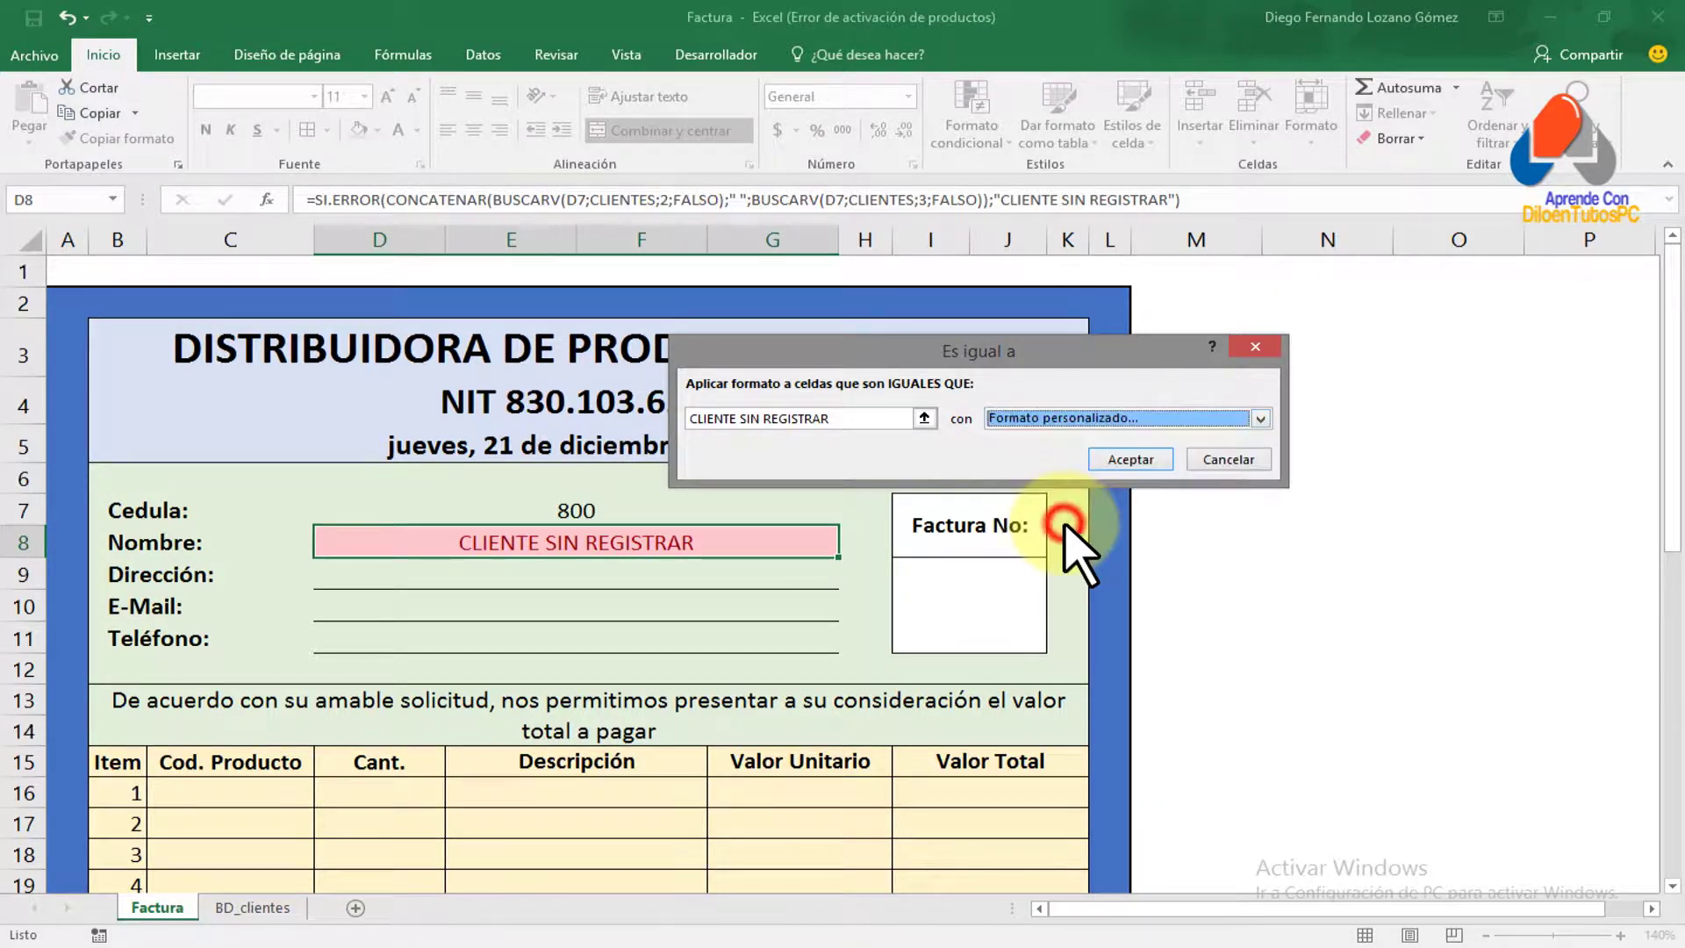
pyautogui.moveTo(881, 203); pyautogui.dragTo(1201, 274)
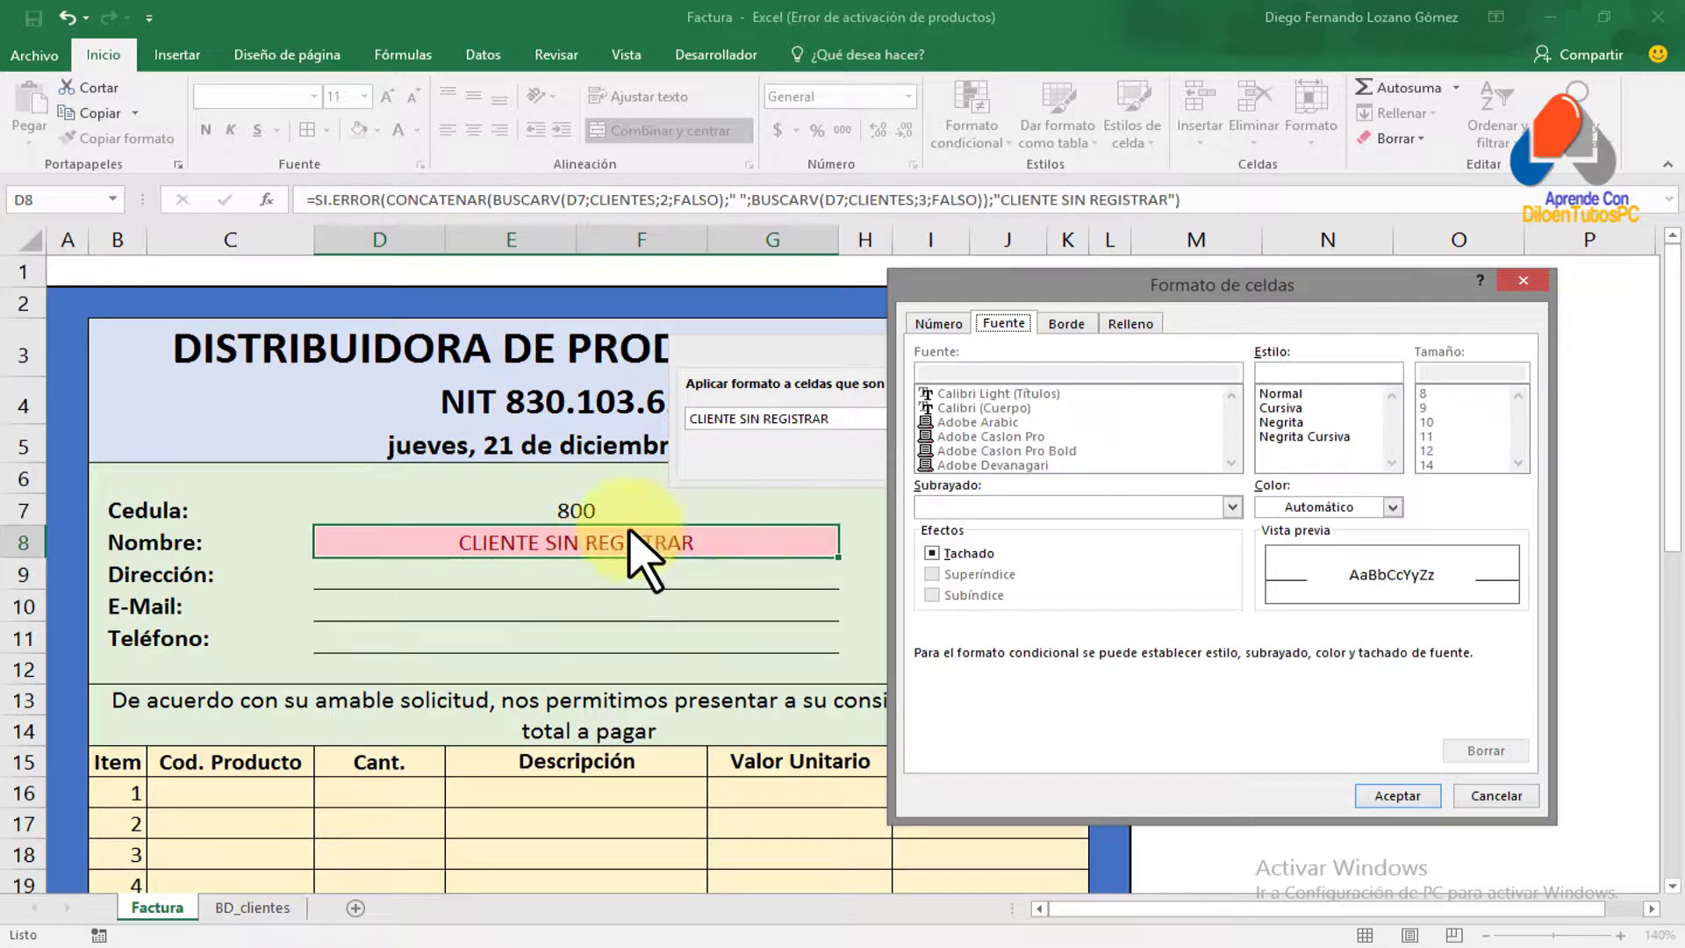
pyautogui.click(1131, 323)
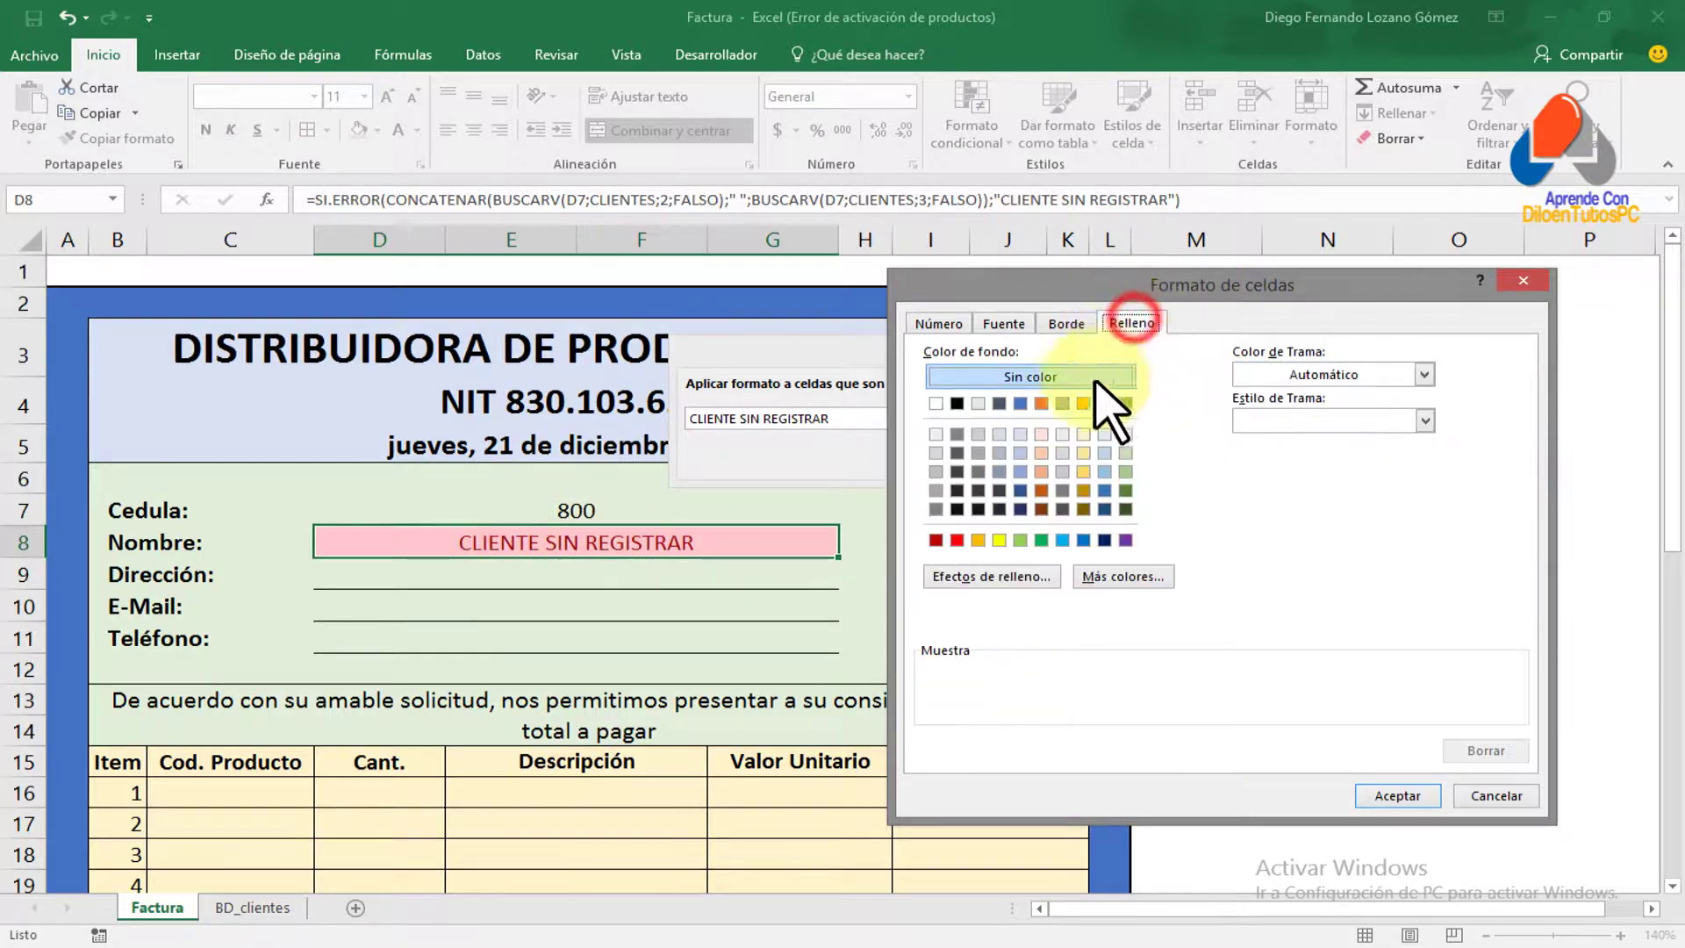
pyautogui.click(957, 540)
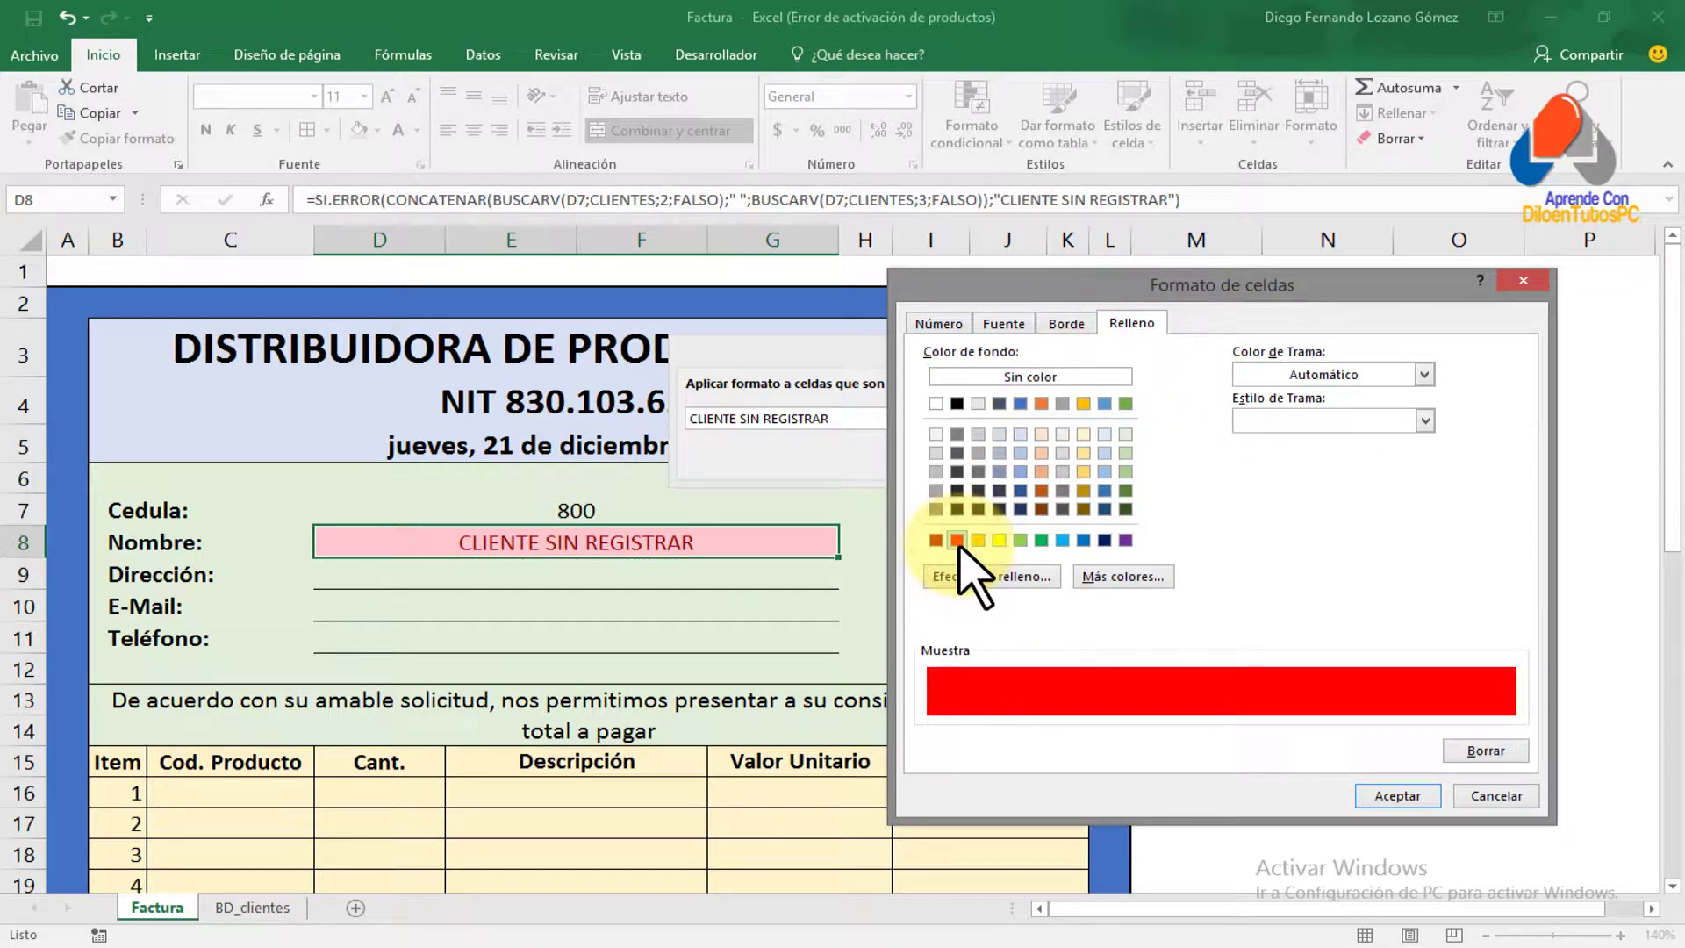
pyautogui.click(1018, 324)
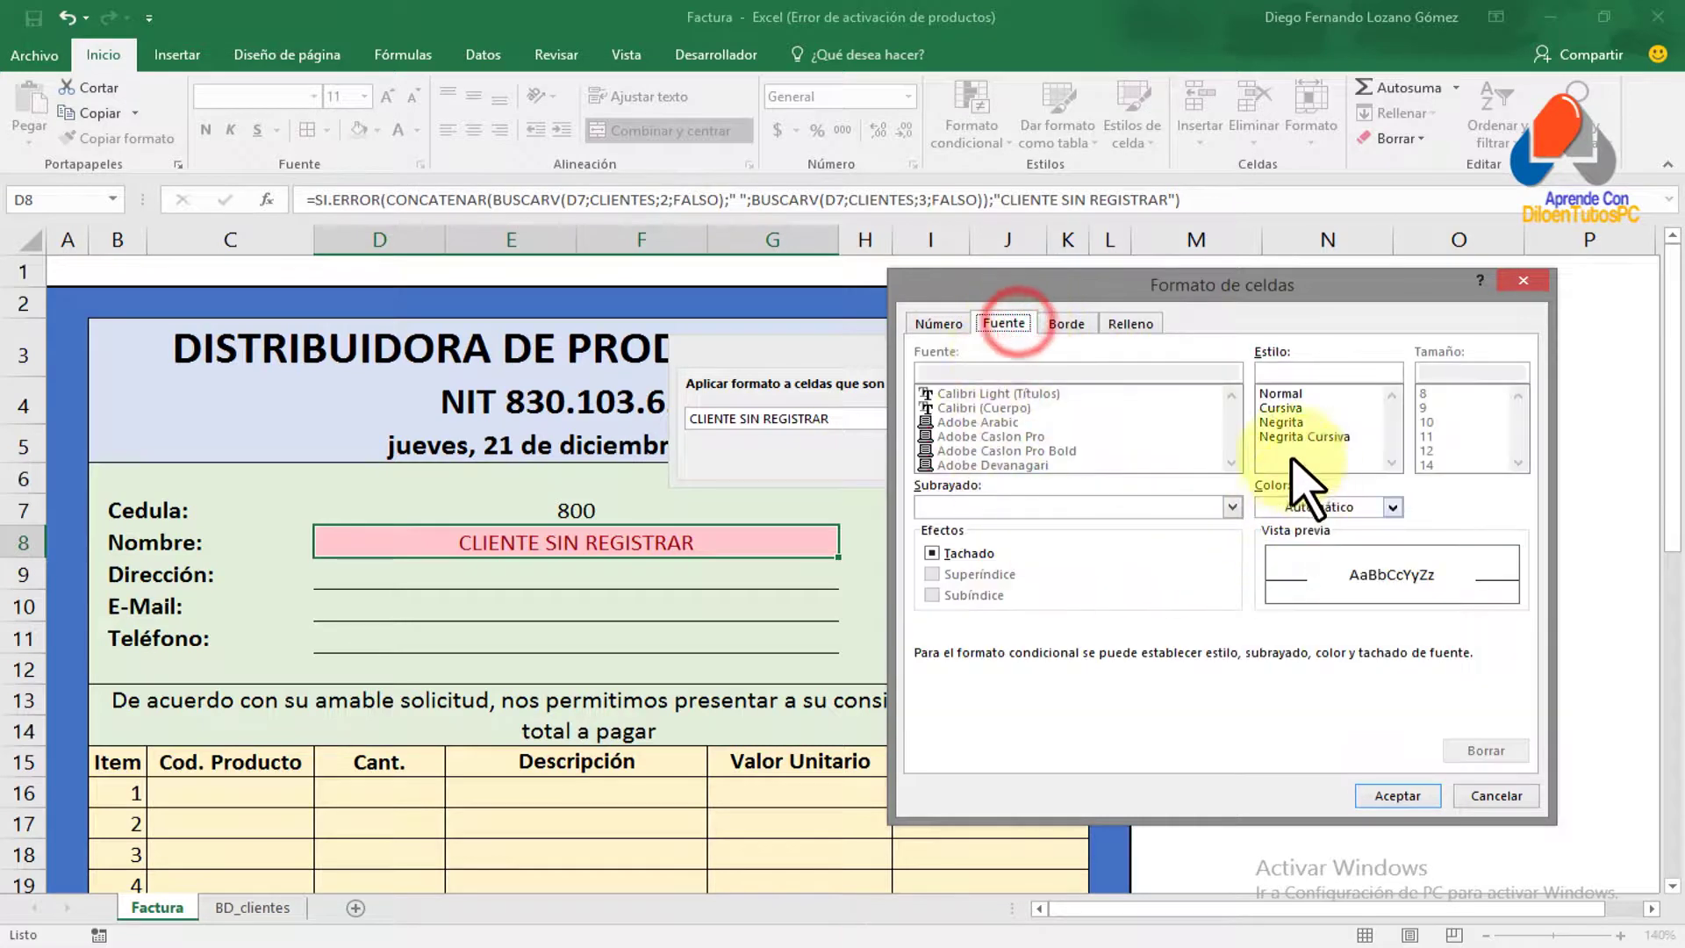
pyautogui.click(1393, 507)
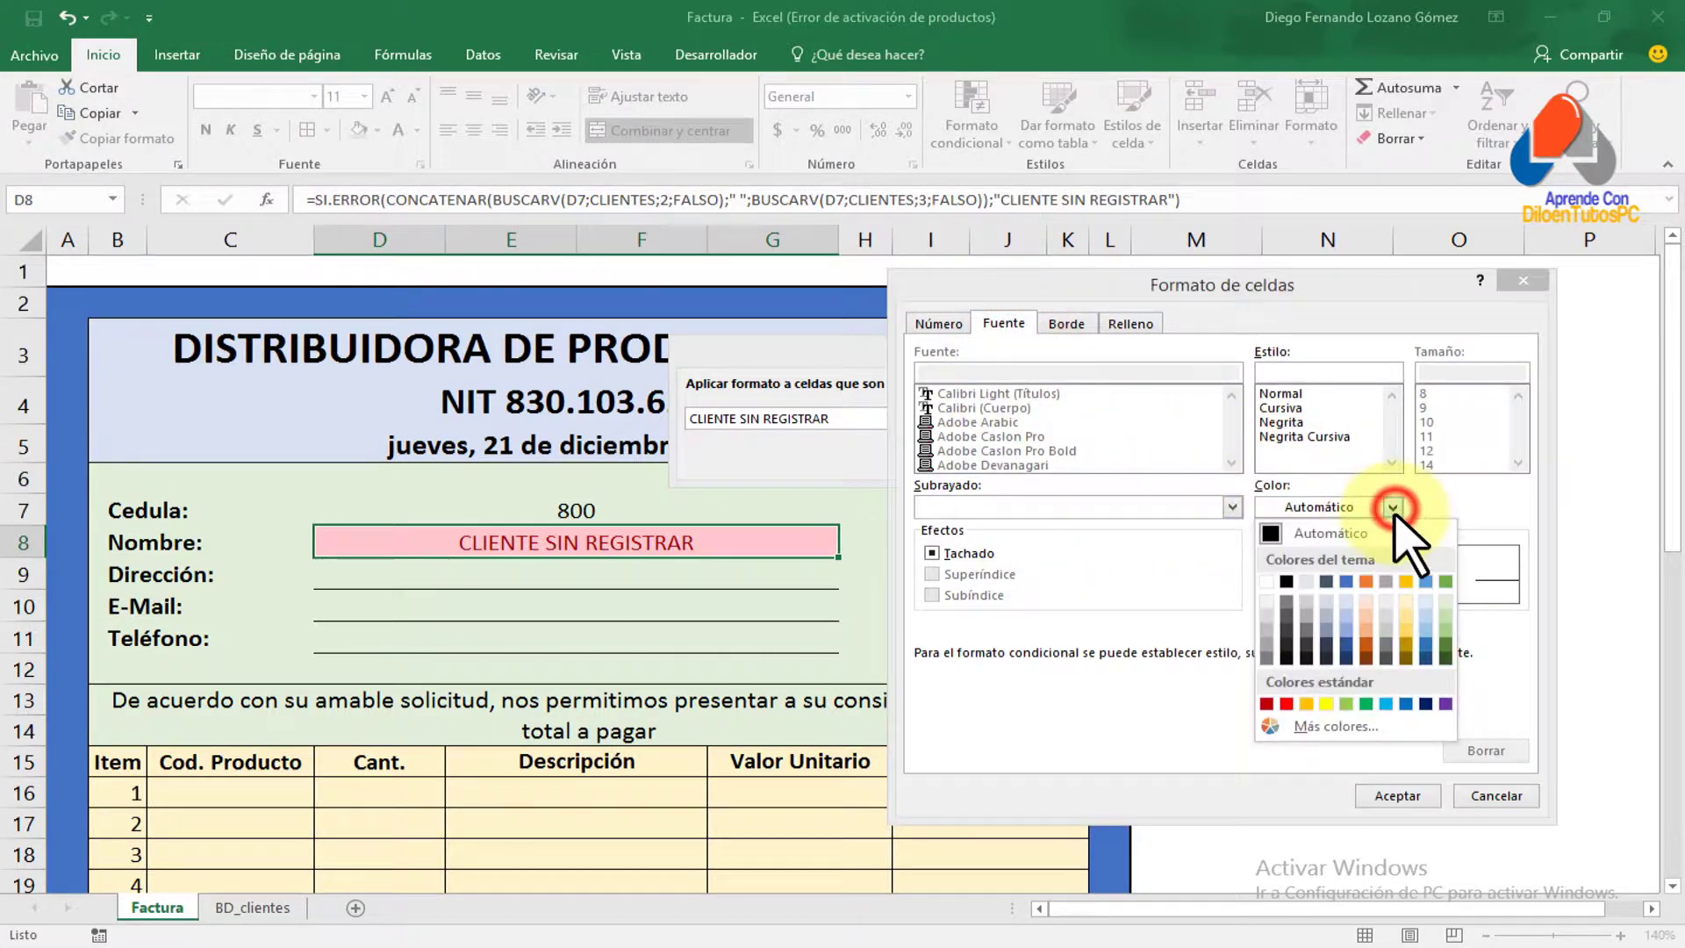
pyautogui.click(1307, 704)
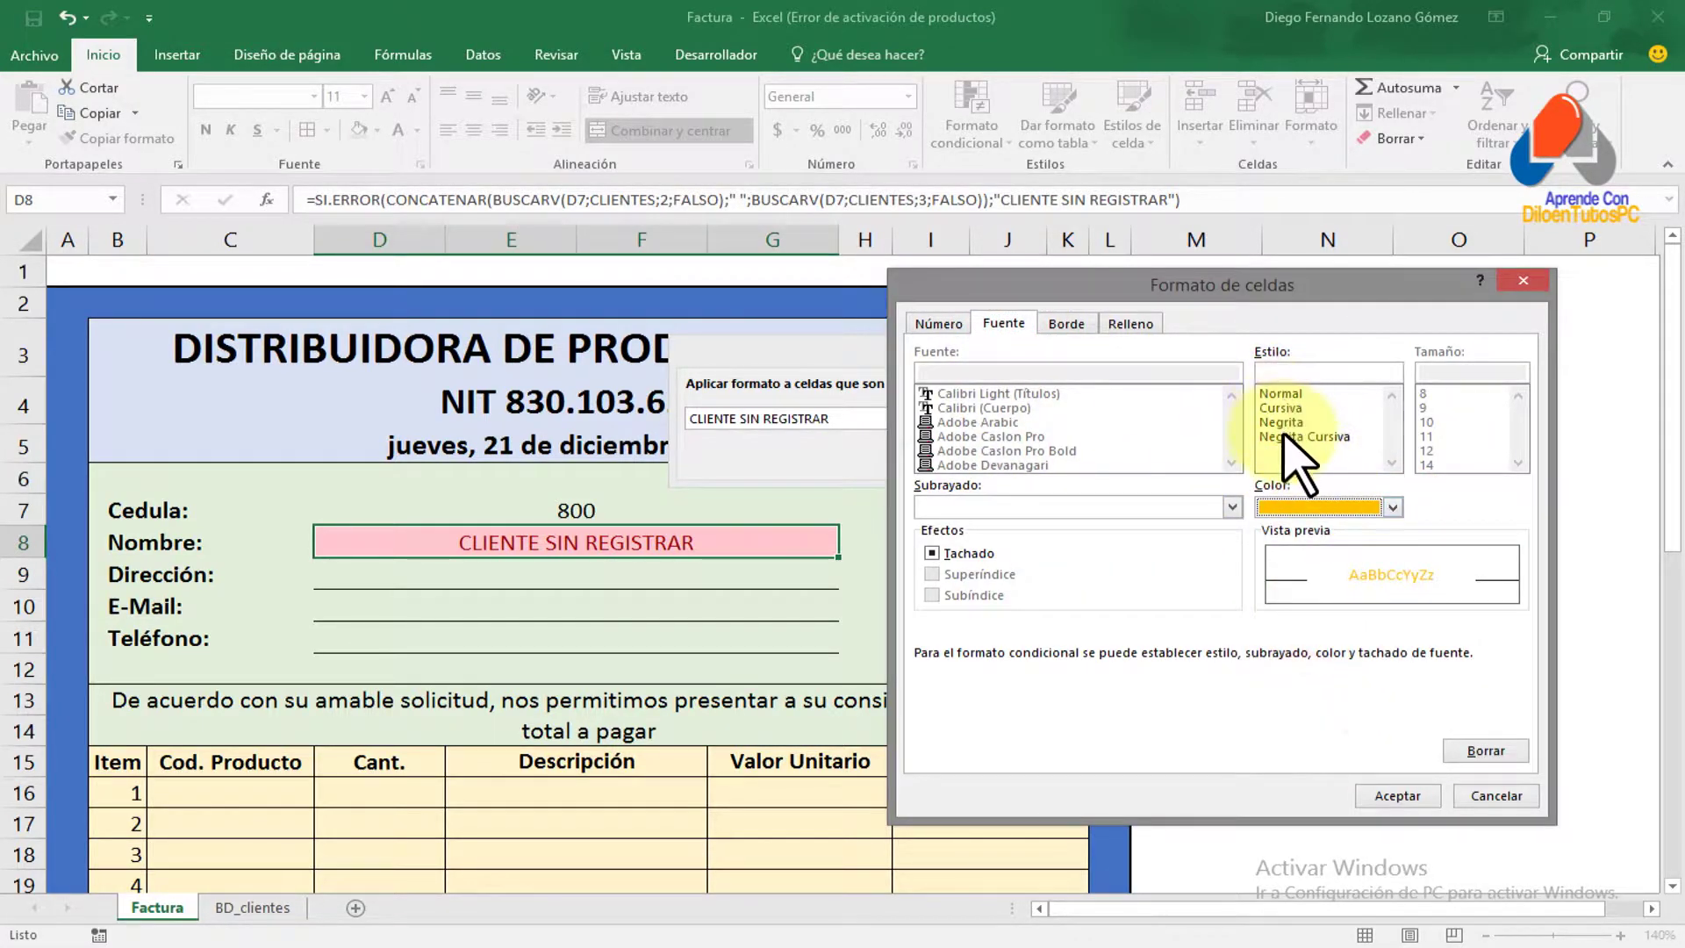
pyautogui.click(1283, 422)
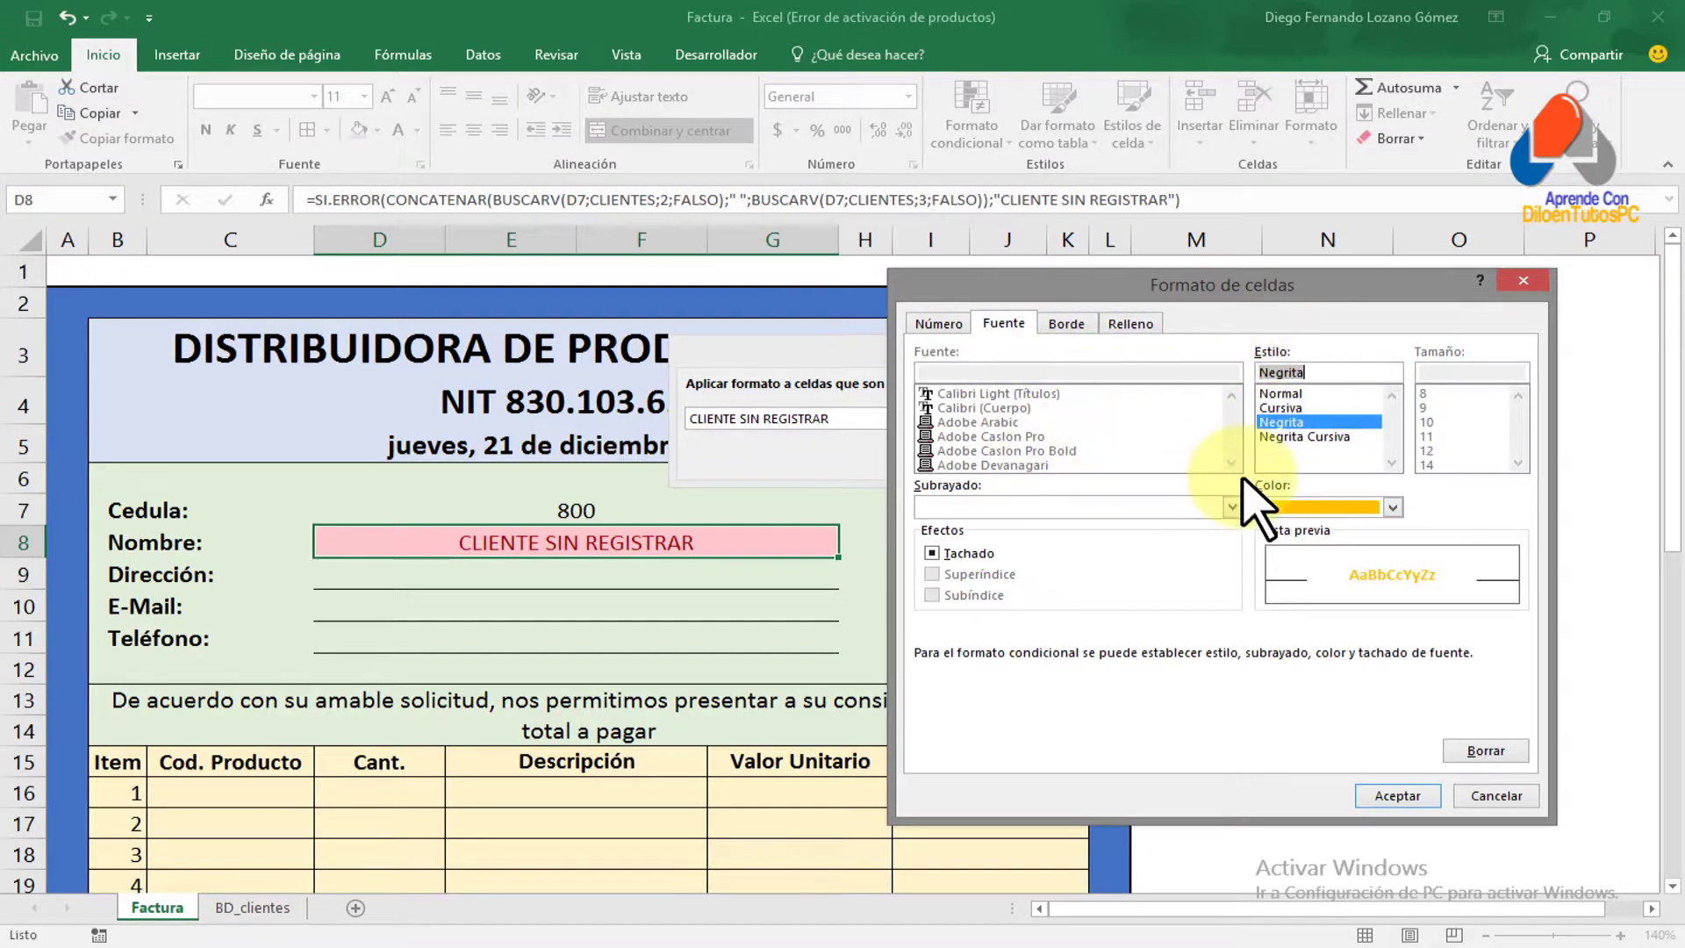
pyautogui.click(1397, 795)
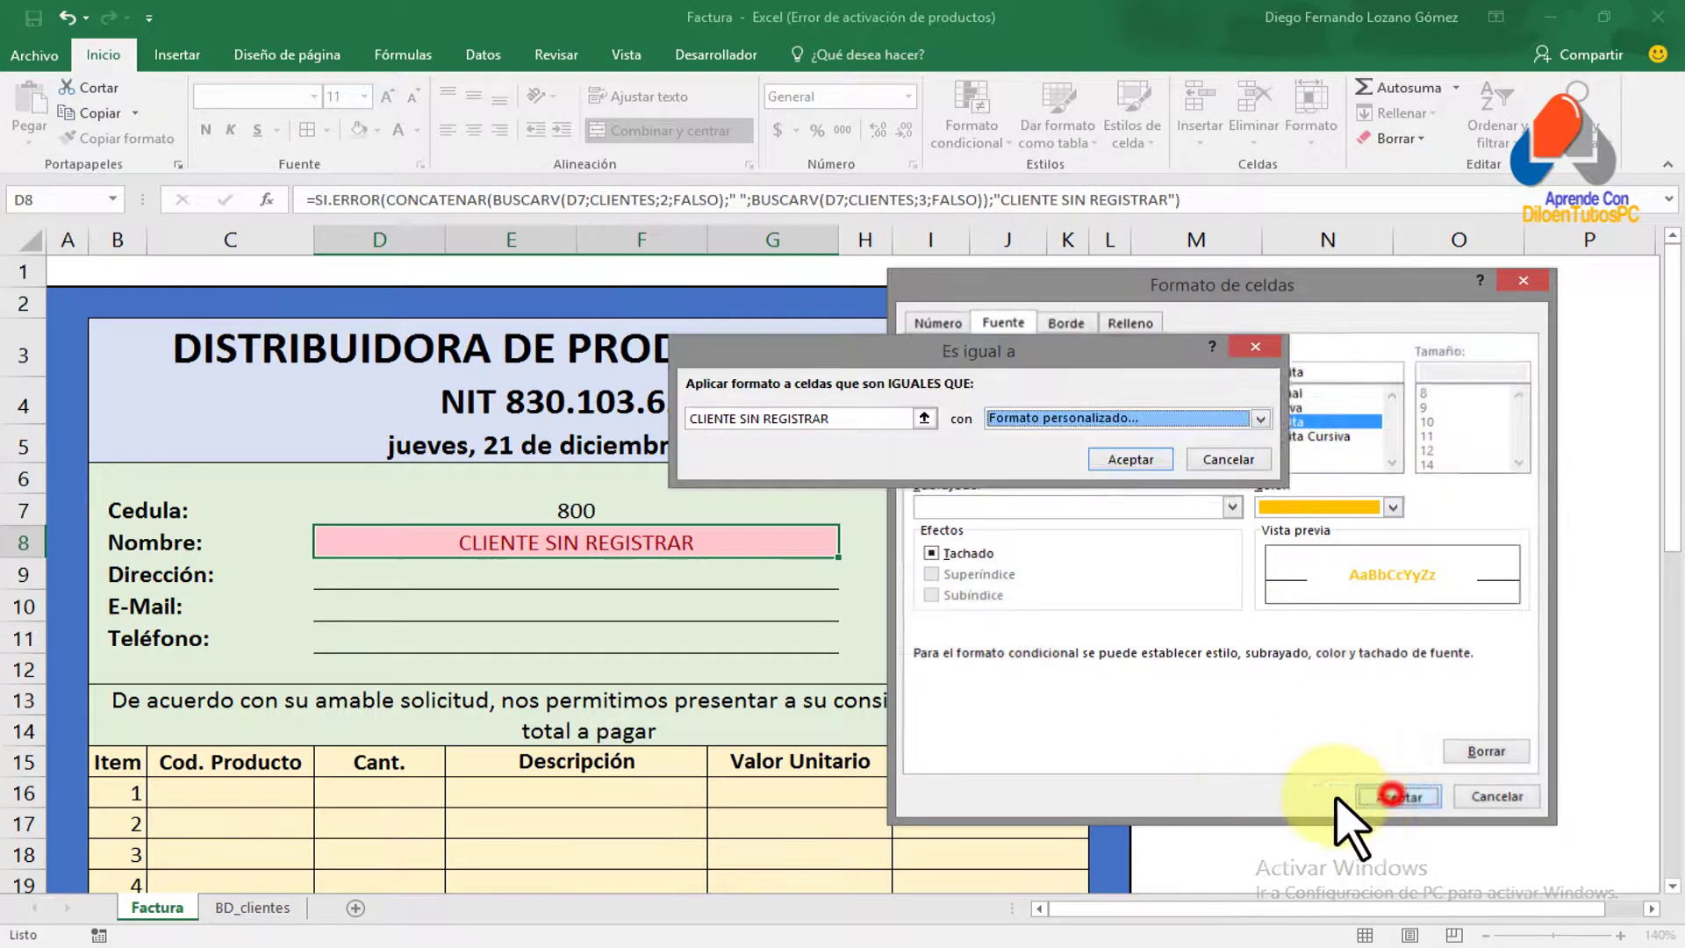
pyautogui.click(1119, 463)
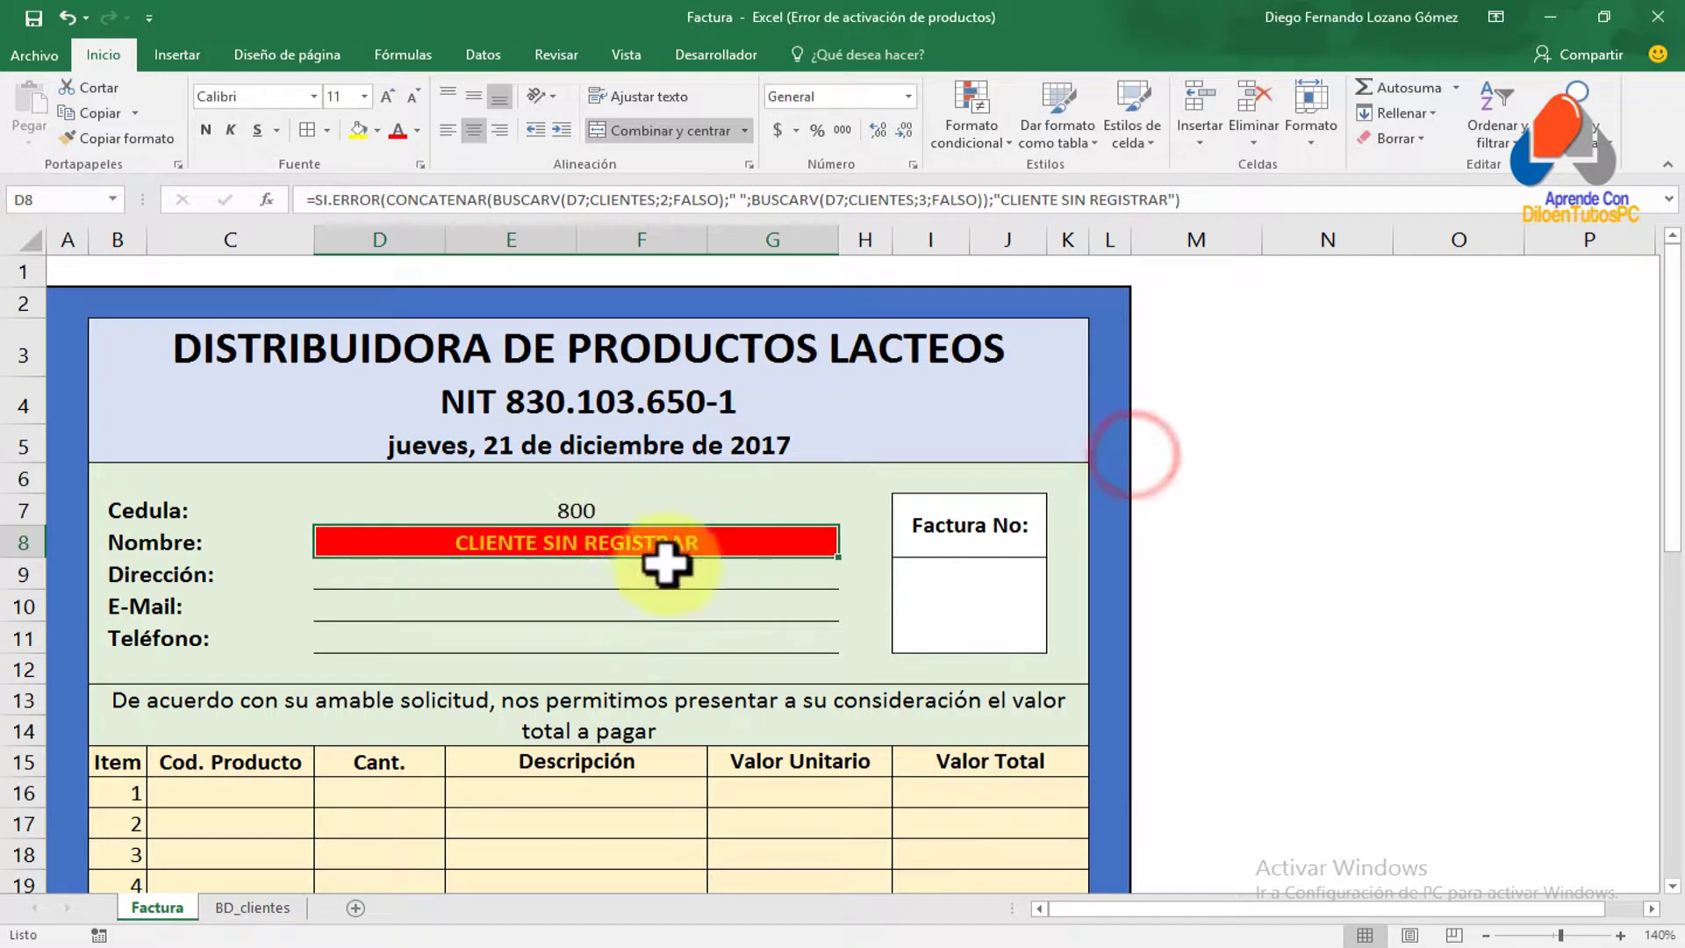
# Re-enter Cédula 800 in D7 and compare against the BD_clientes client list
pyautogui.click(592, 507)
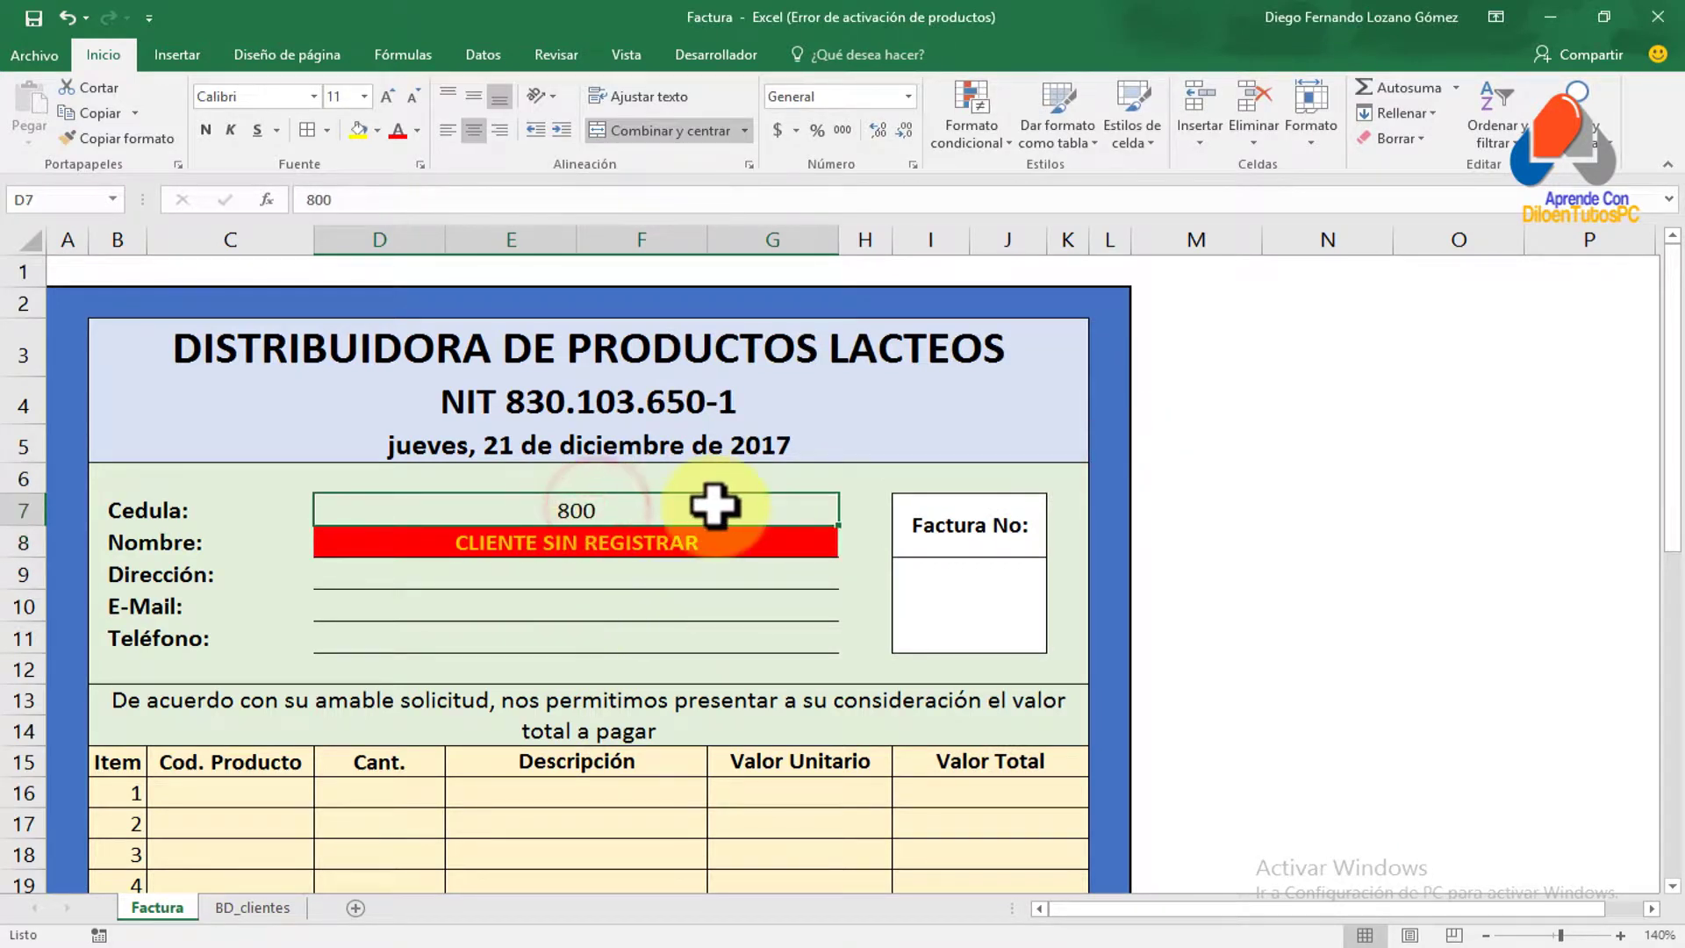
pyautogui.write('800')
pyautogui.press('Return')
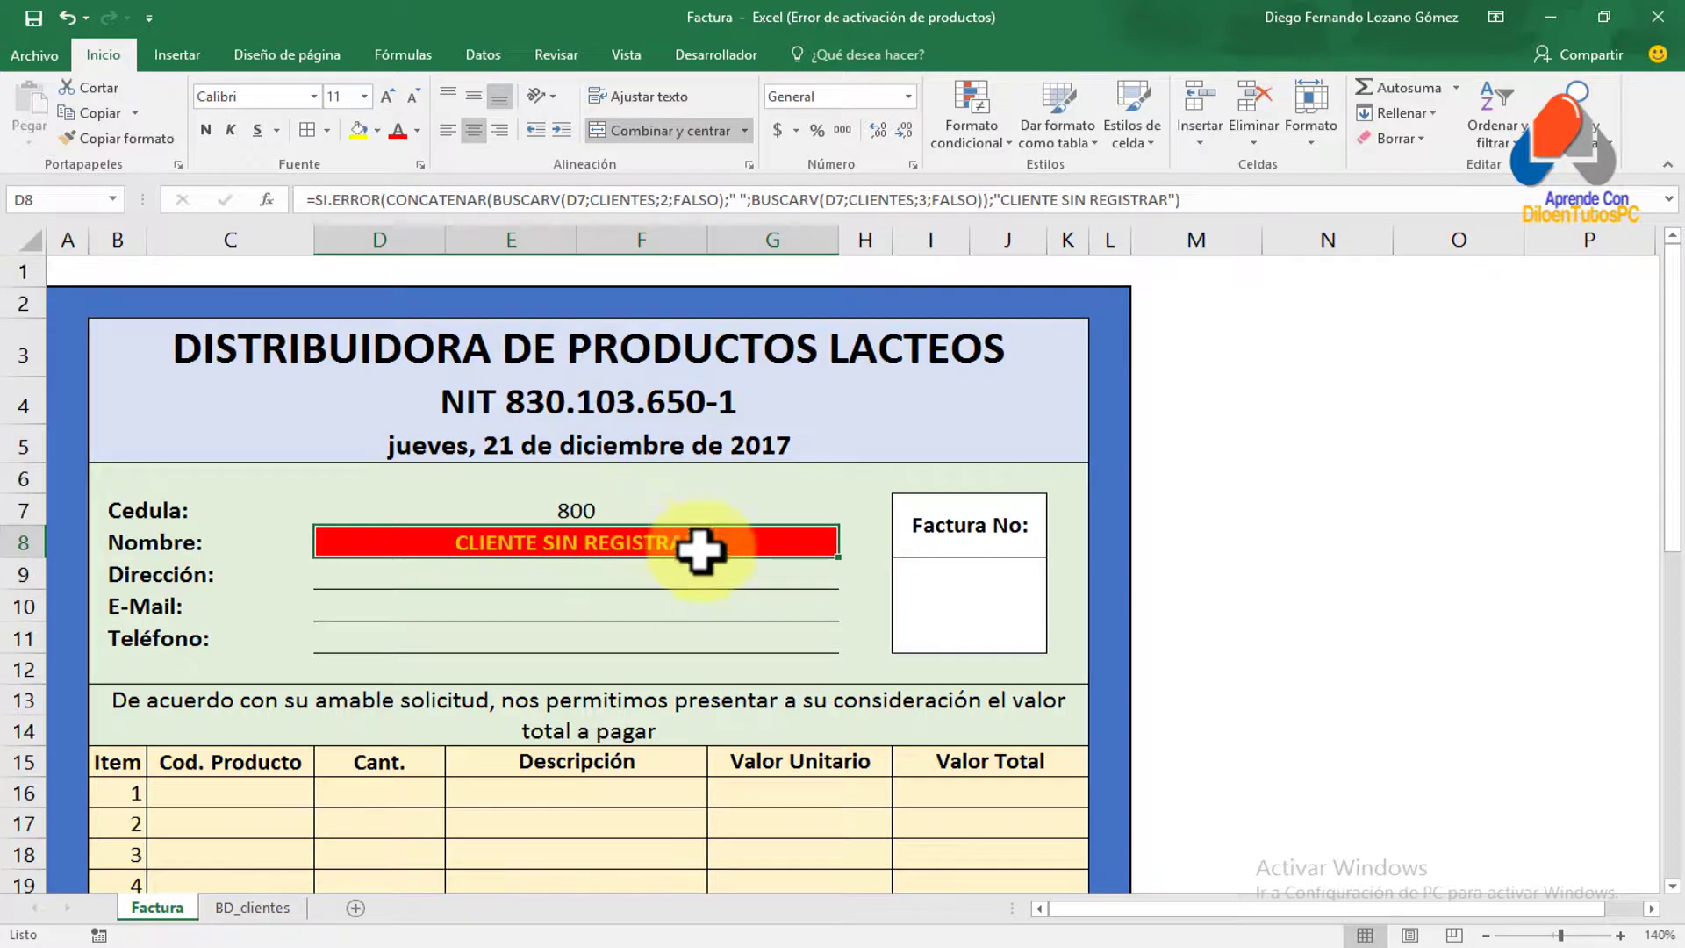
pyautogui.click(252, 907)
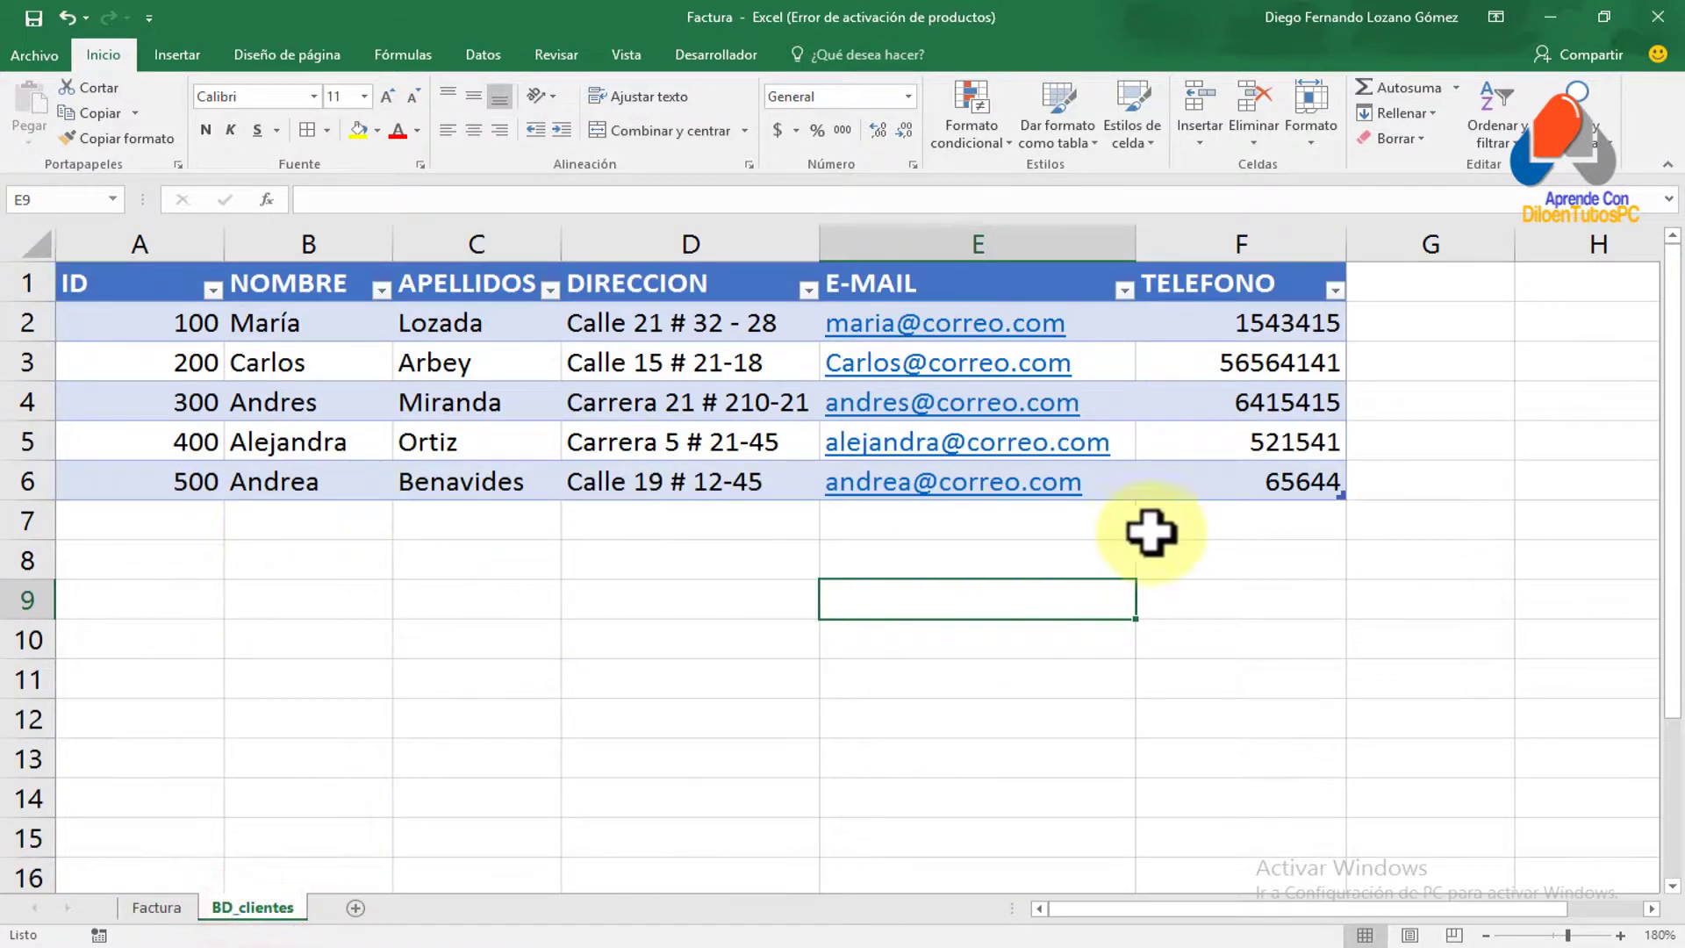
pyautogui.click(156, 907)
# Enter Cédula 200 so the invoice fills in that client's details
pyautogui.click(564, 506)
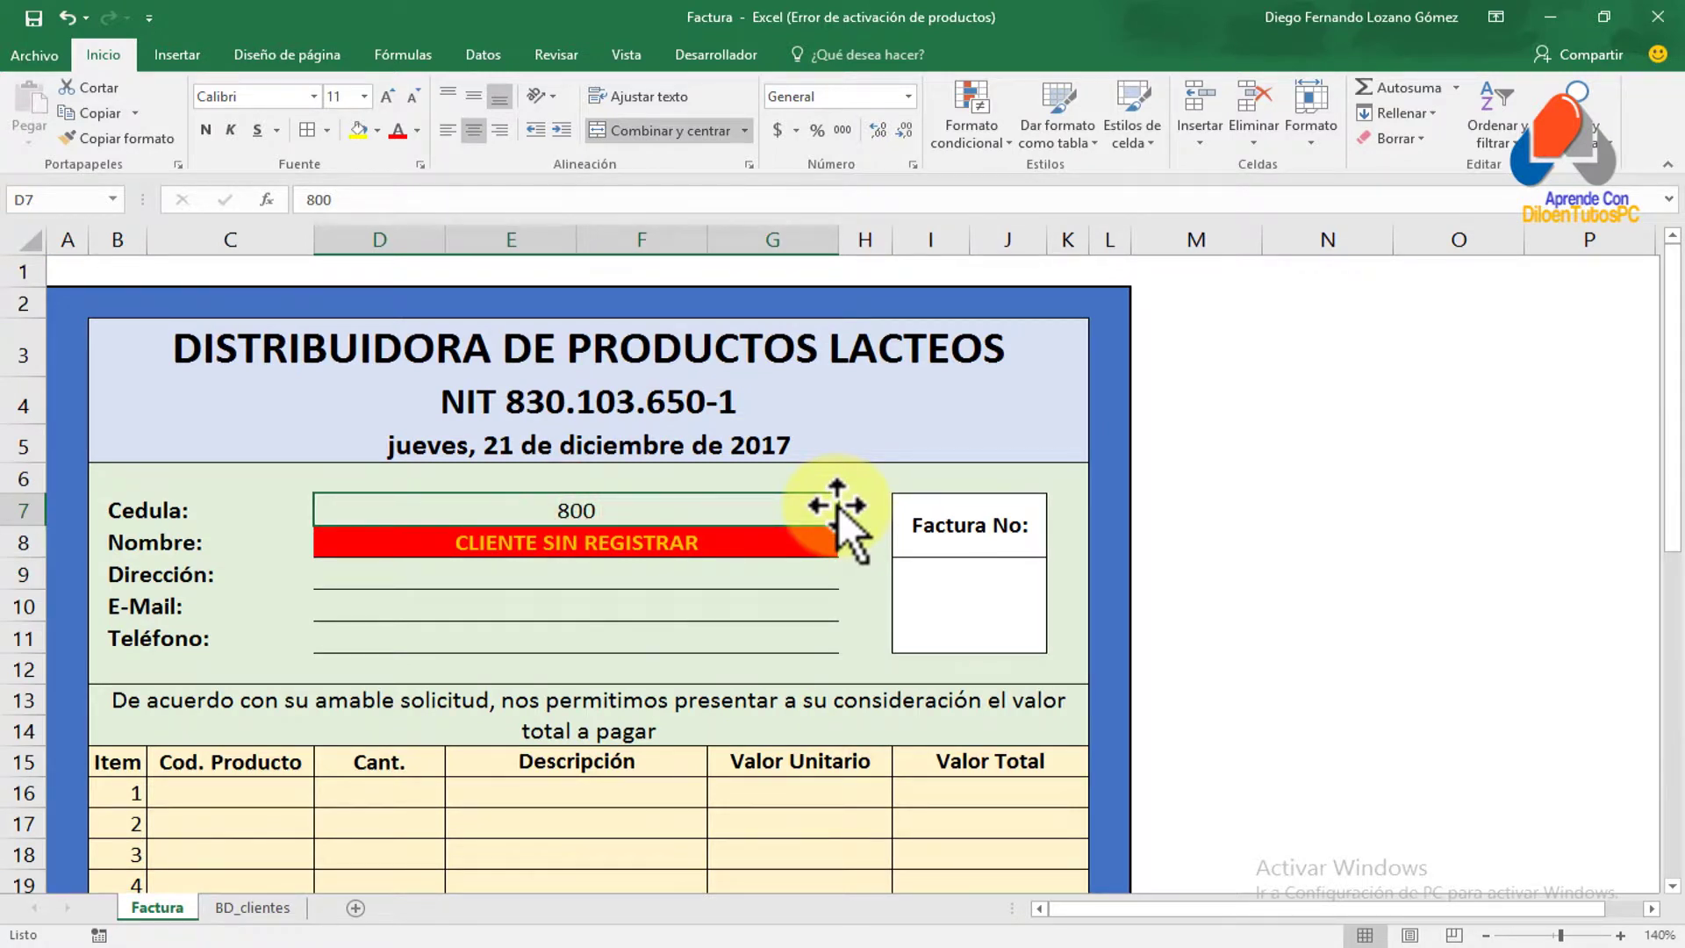
pyautogui.write('200')
pyautogui.press('Return')
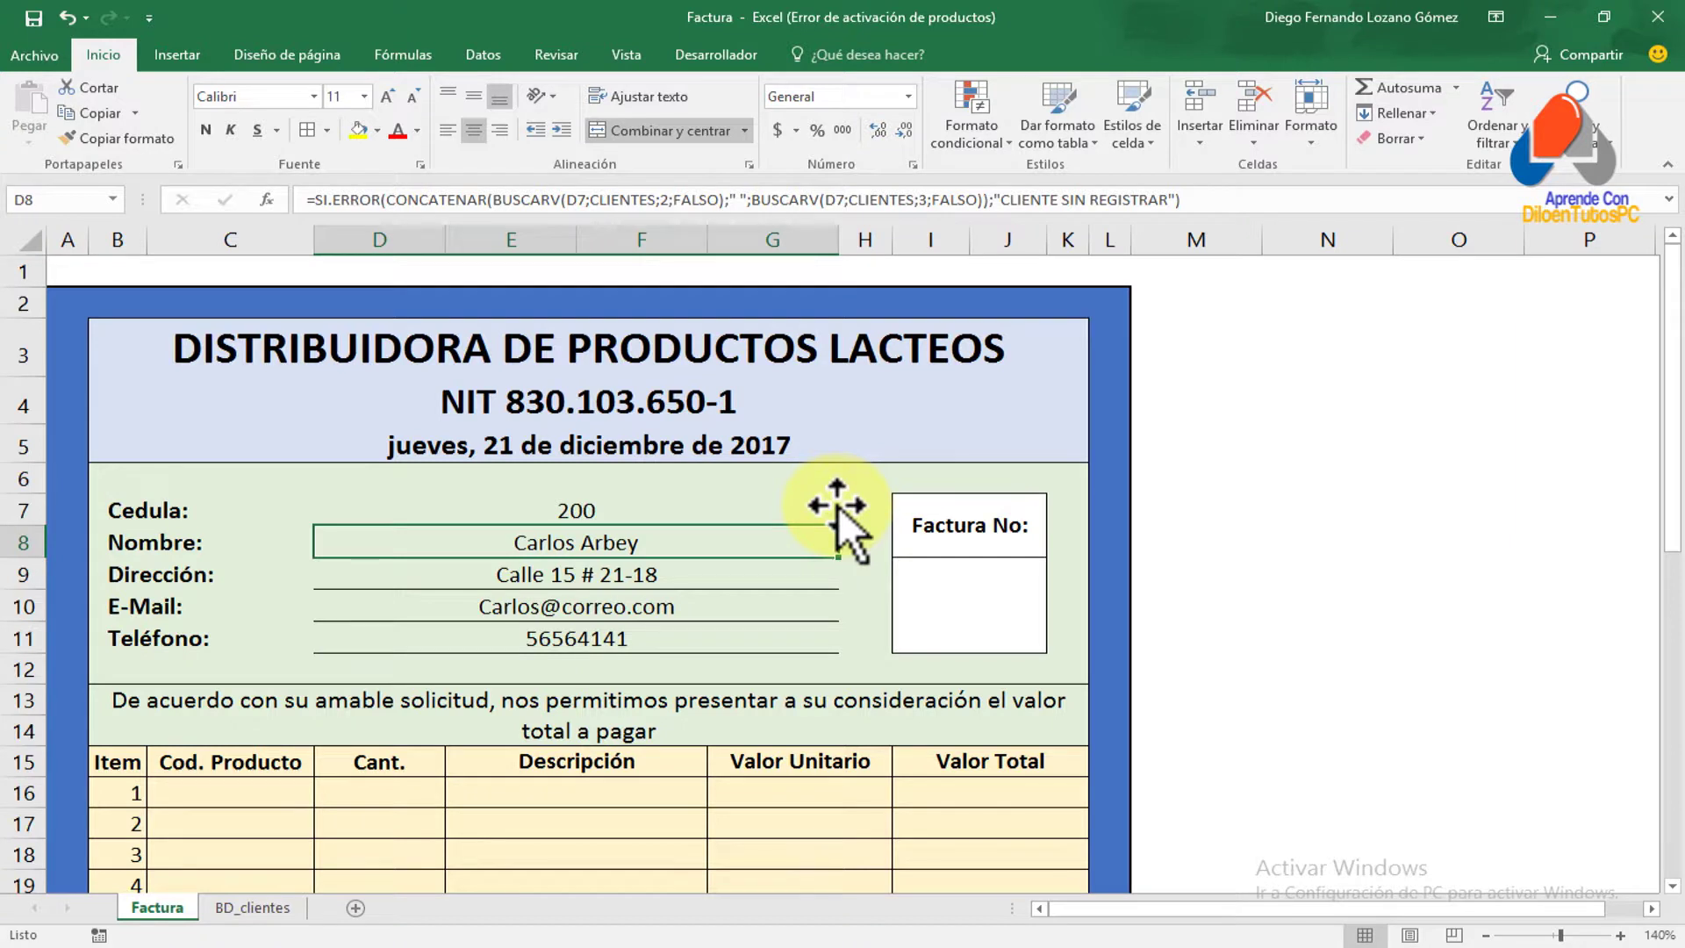
# Enter unregistered Cédula 1000 to trigger the red CLIENTE SIN REGISTRAR warning
pyautogui.press('Up')
pyautogui.press('Up')
pyautogui.press('Down')
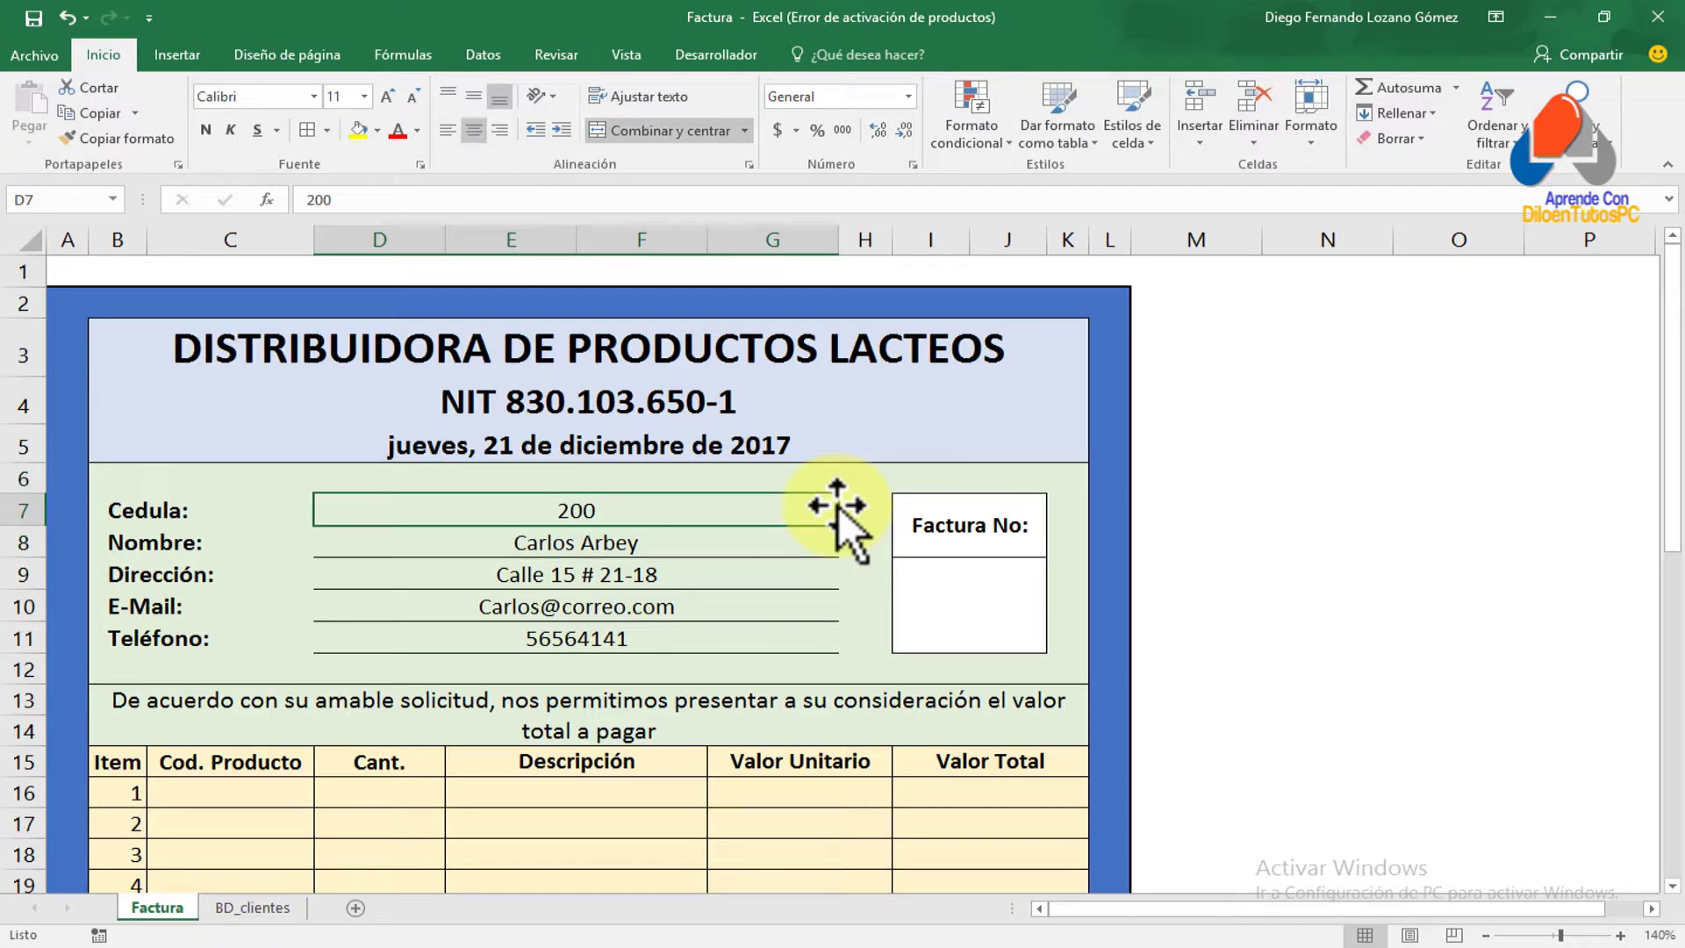
pyautogui.write('8')
pyautogui.press('BackSpace')
pyautogui.write('1000')
pyautogui.press('Return')
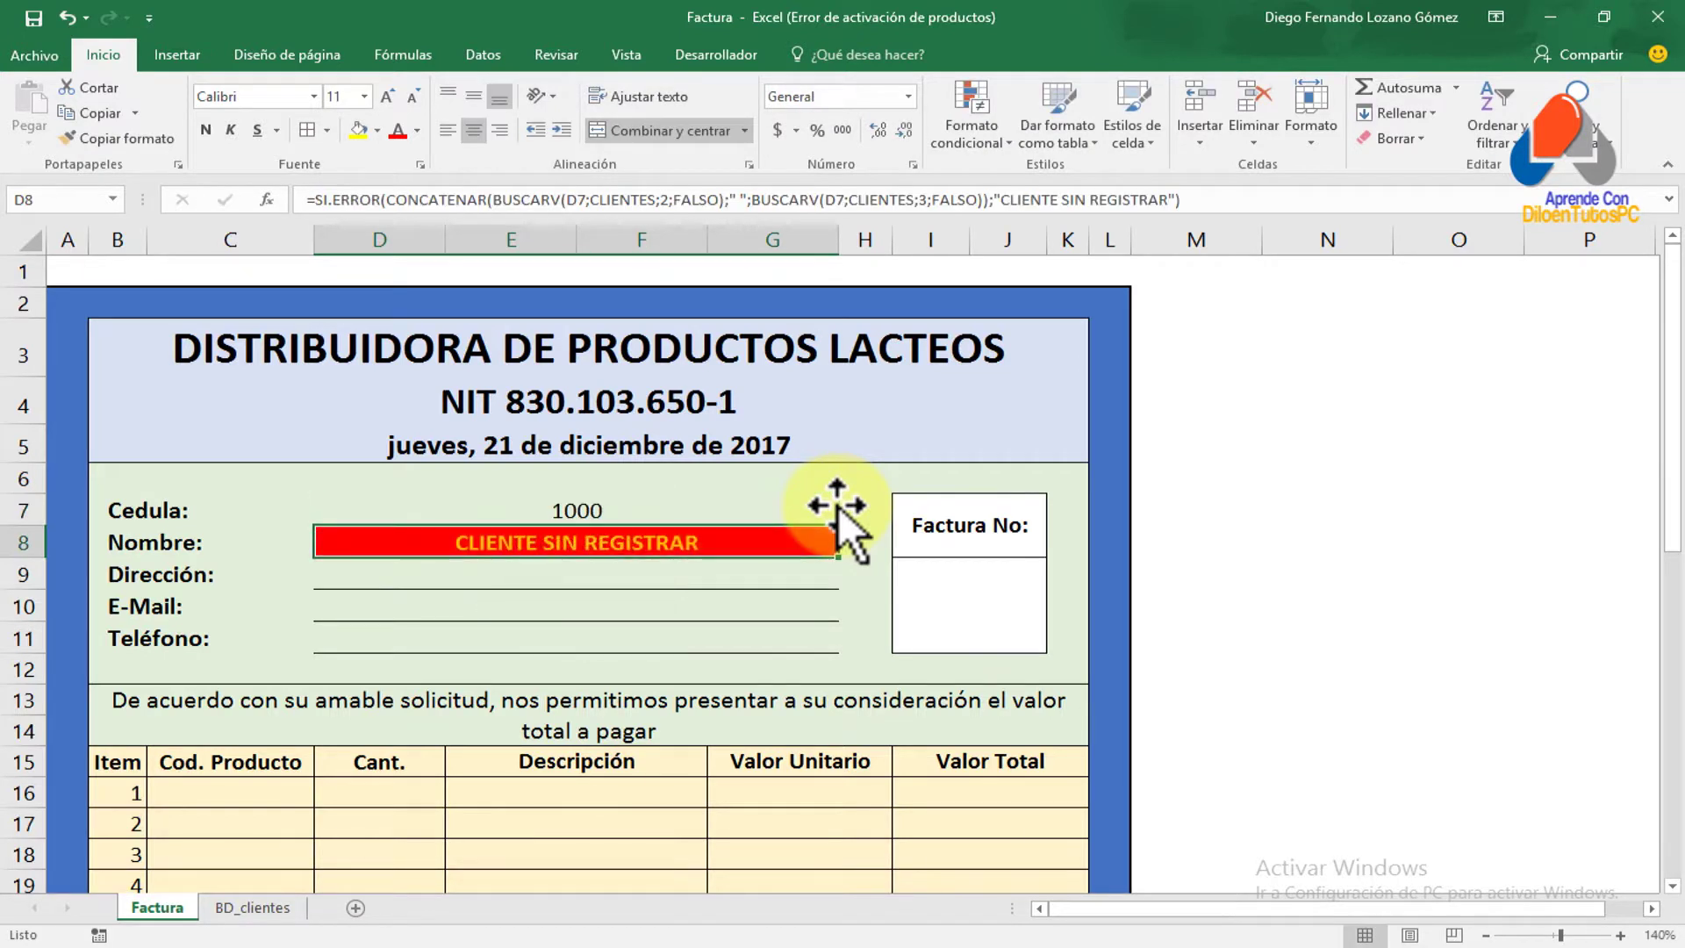